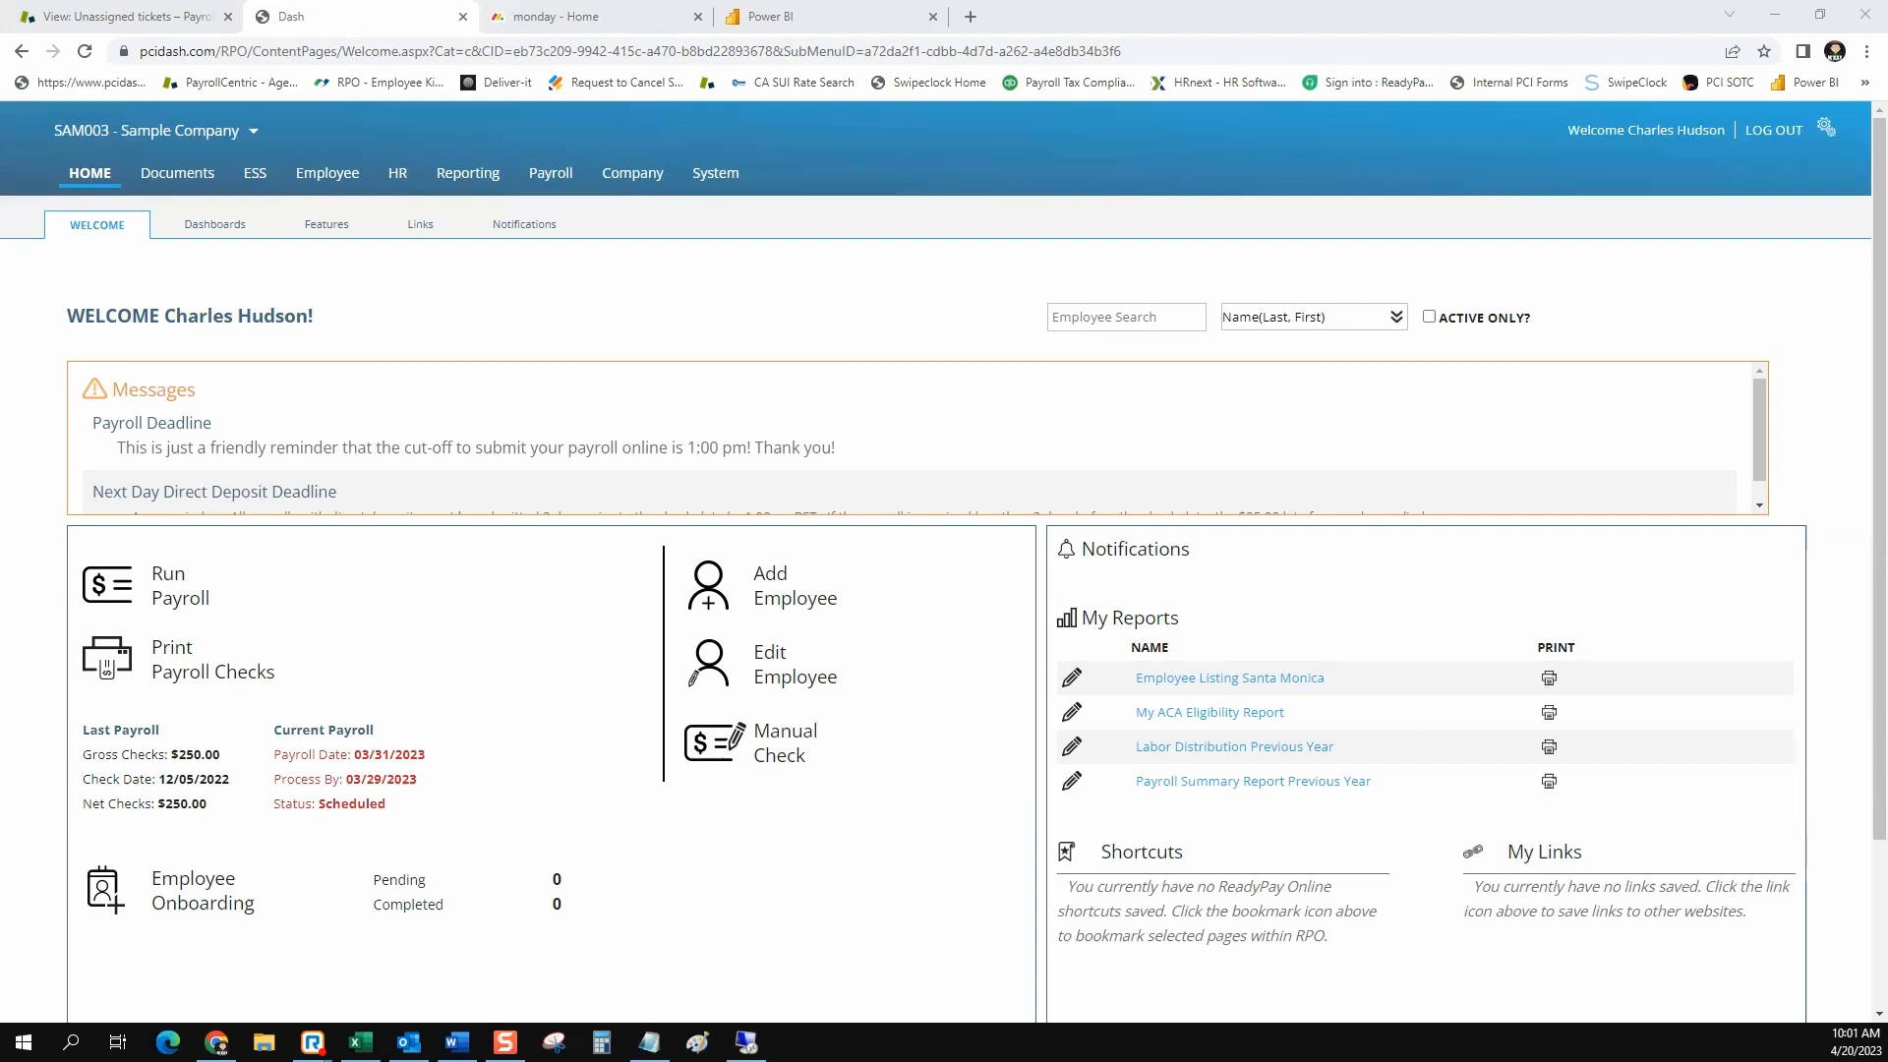
Open the company's payroll documents and list the reports for check date 07/15/2022
click(177, 173)
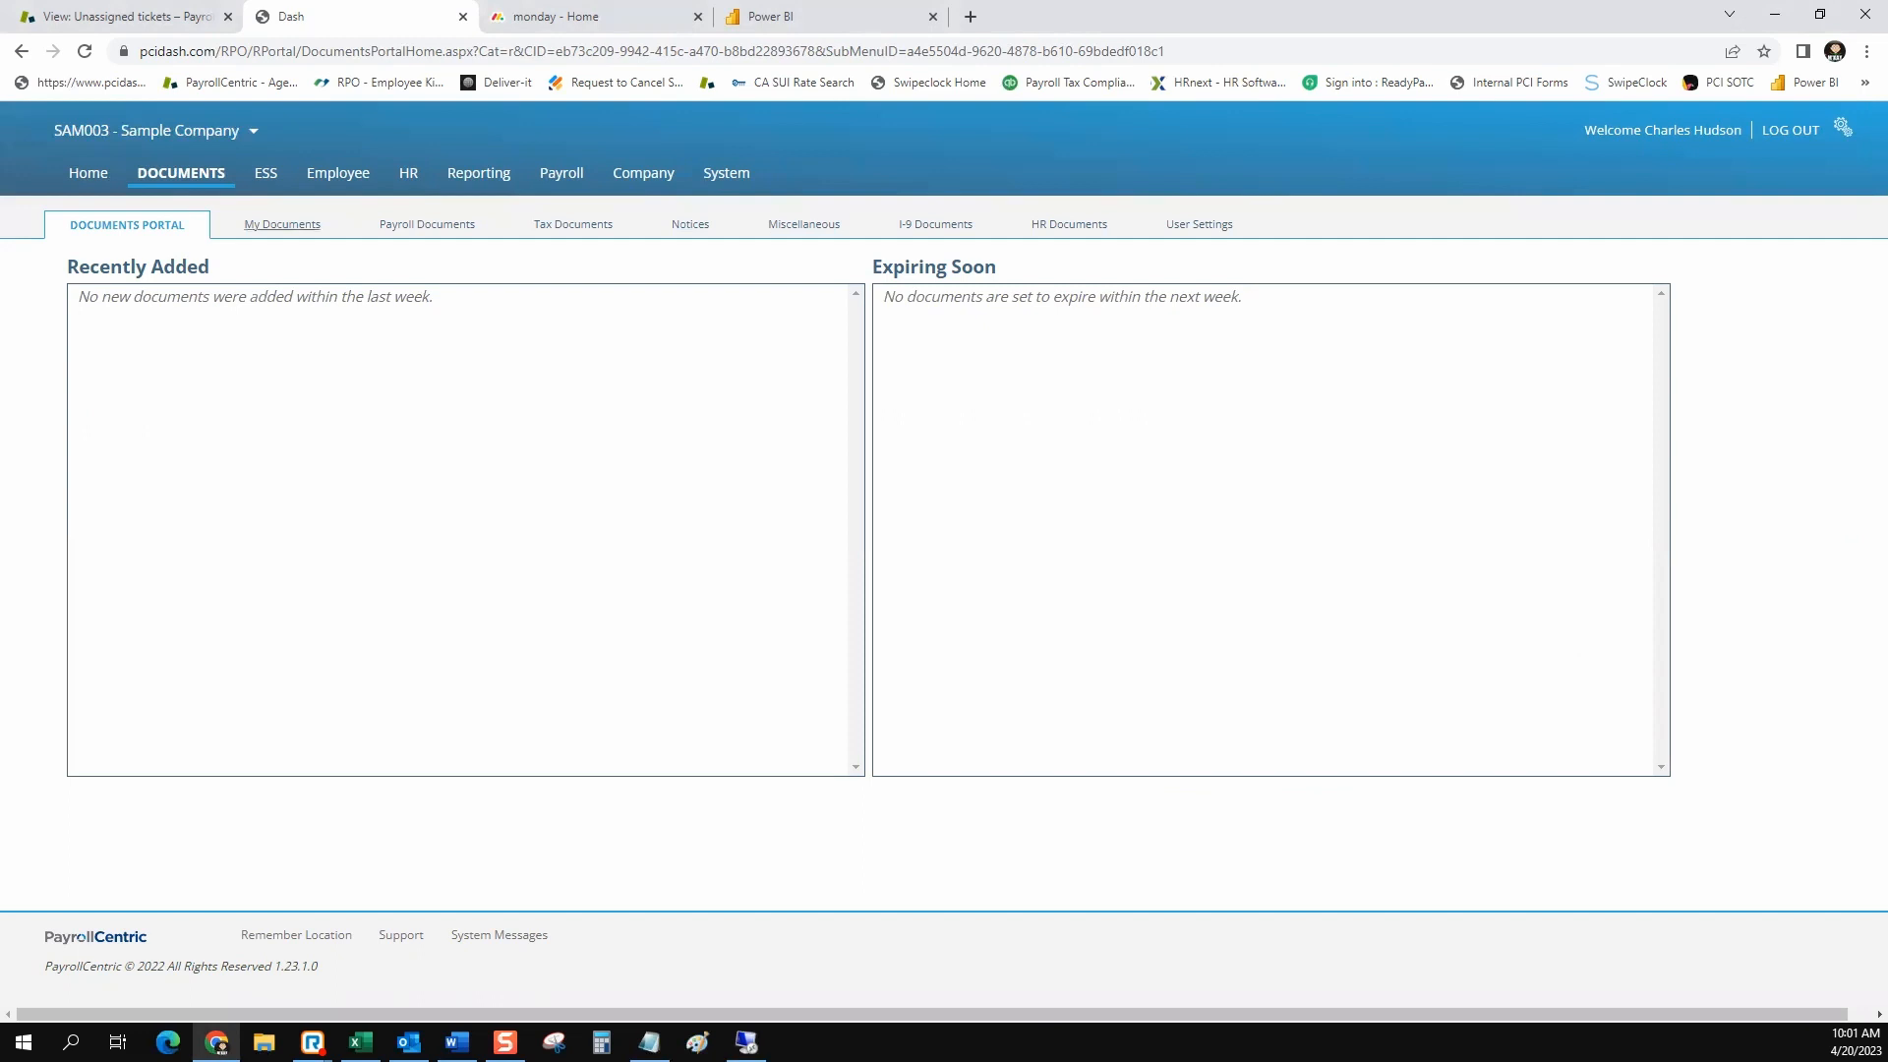
click(282, 224)
click(793, 224)
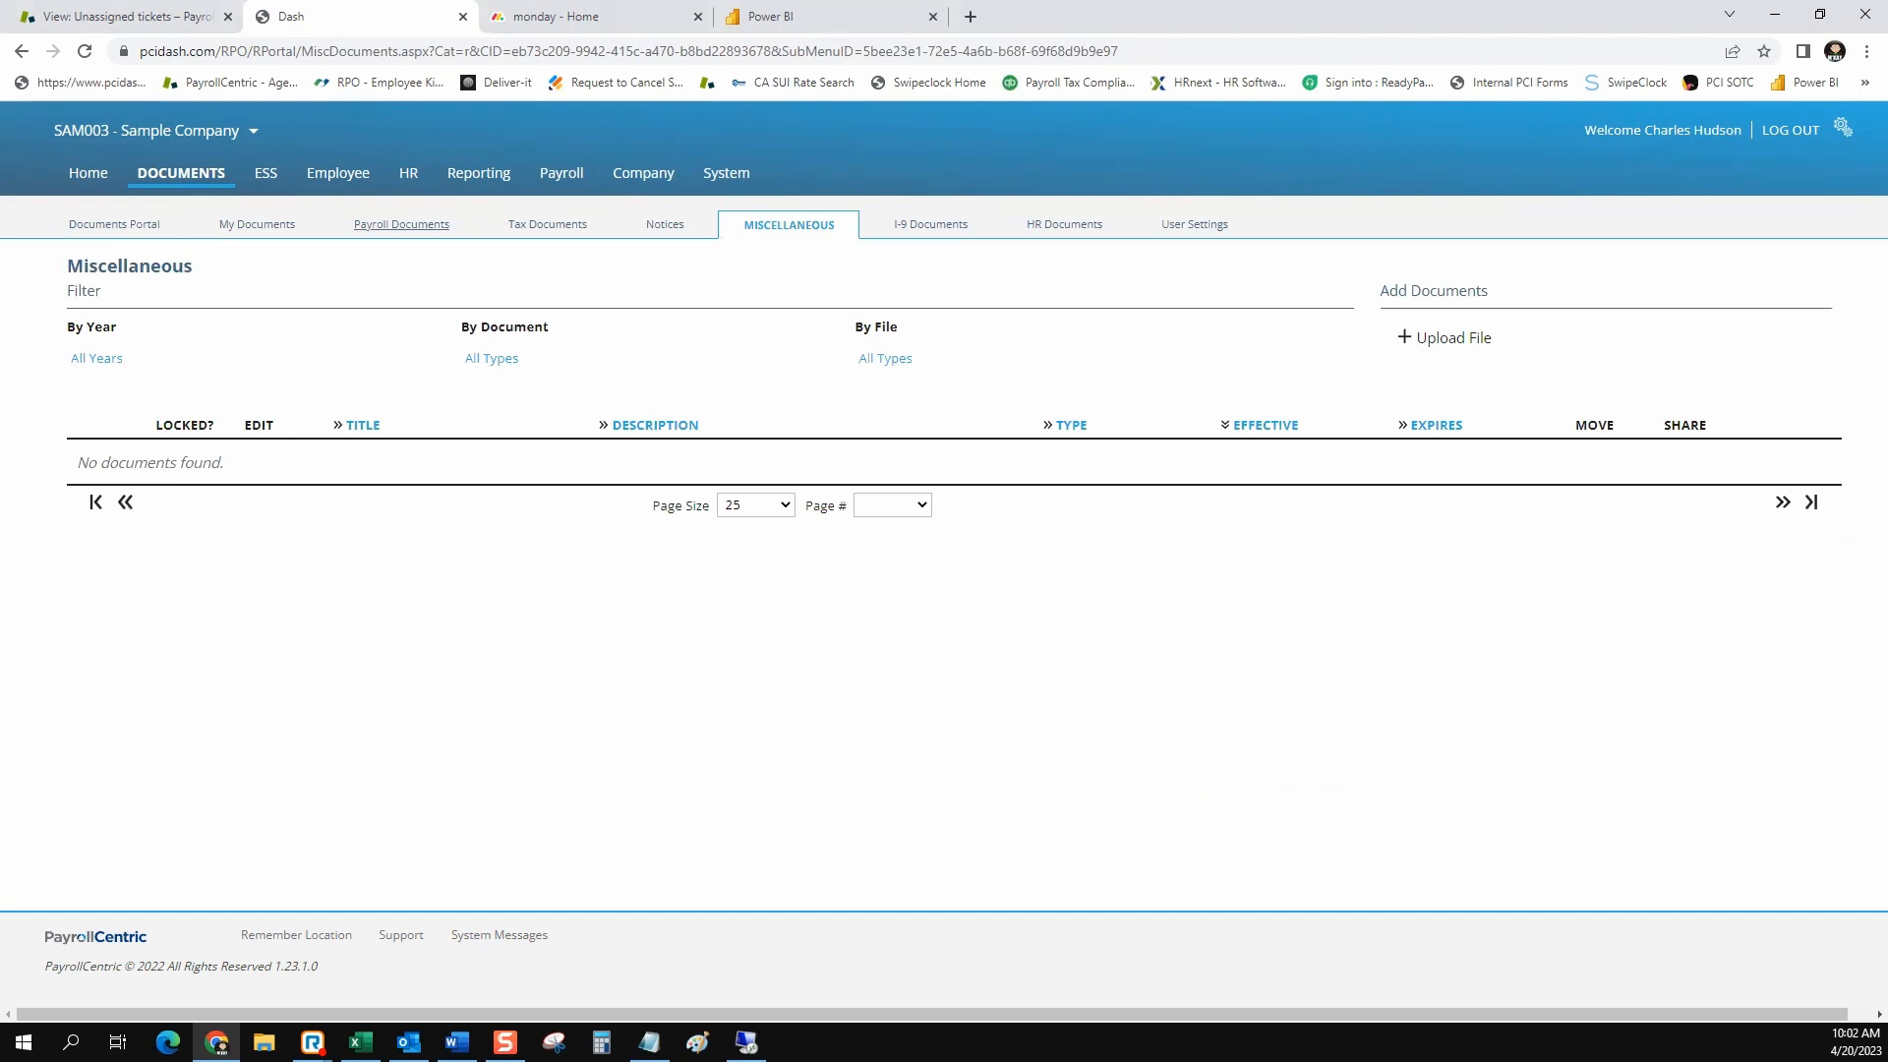
click(401, 224)
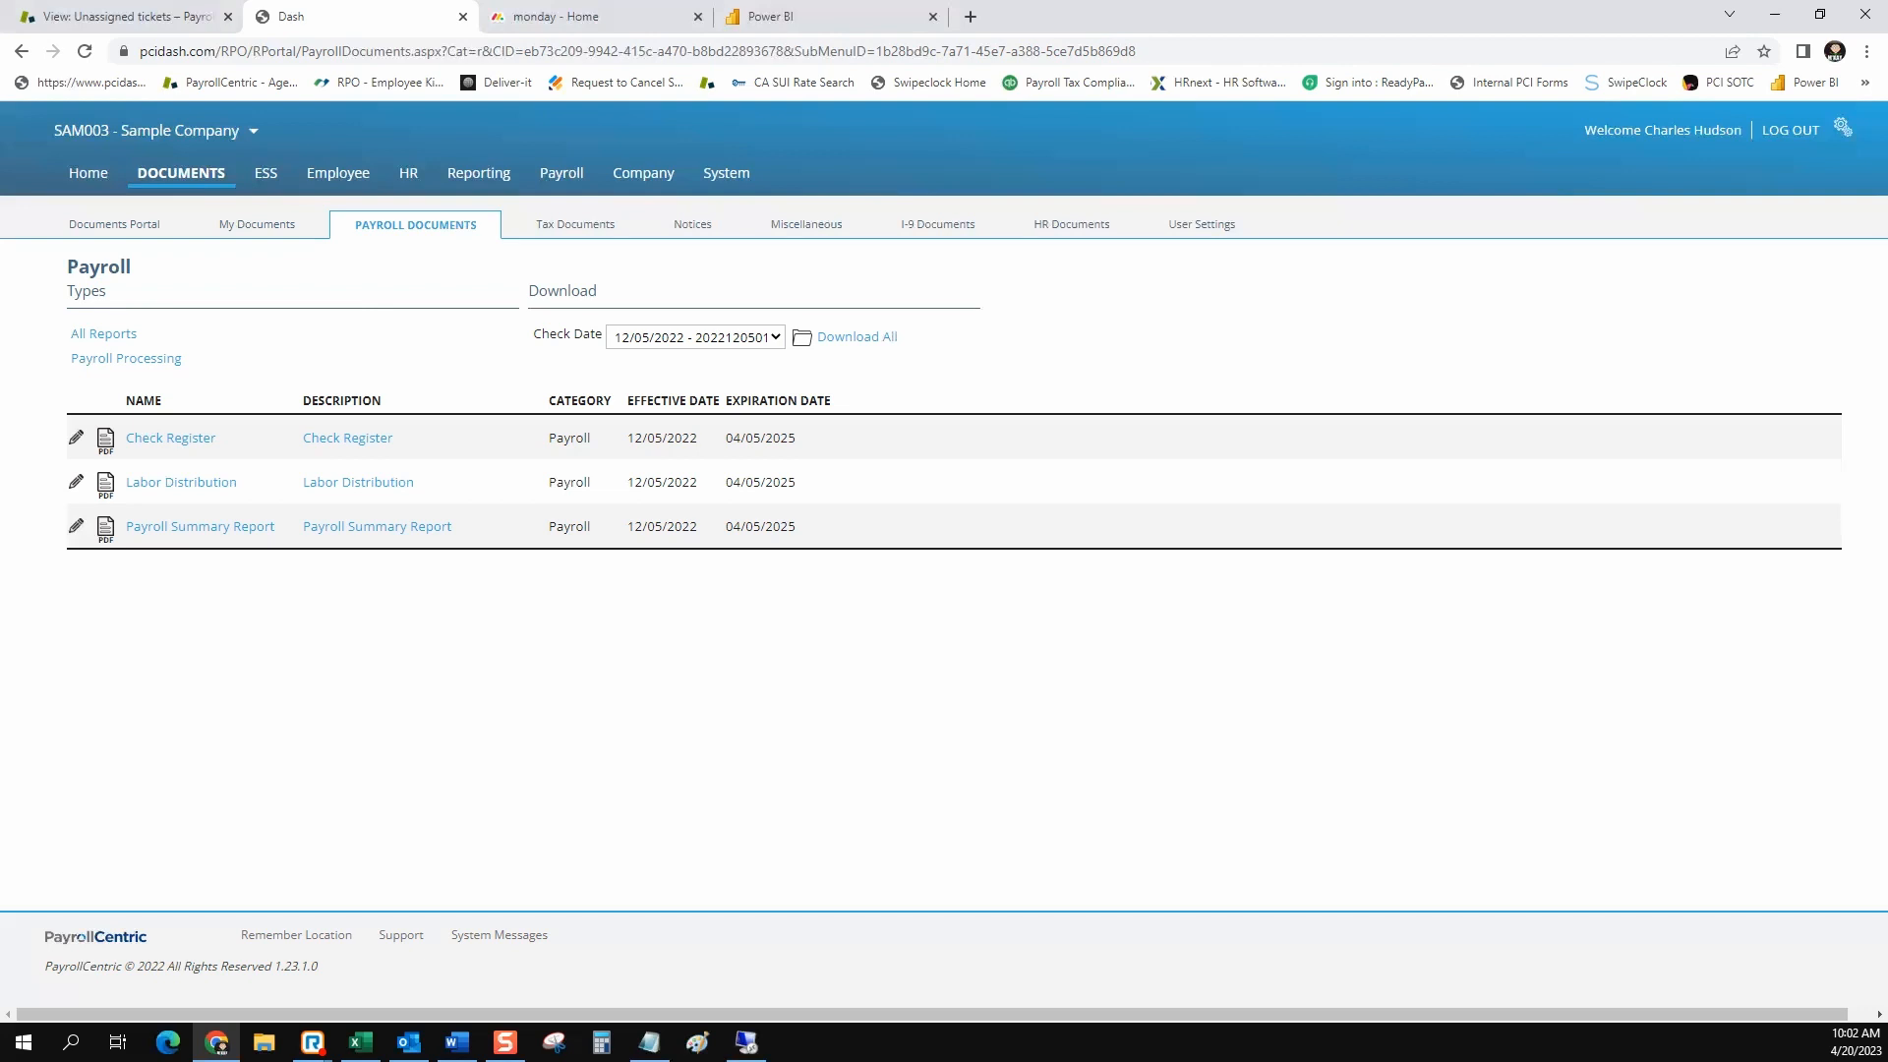
click(696, 337)
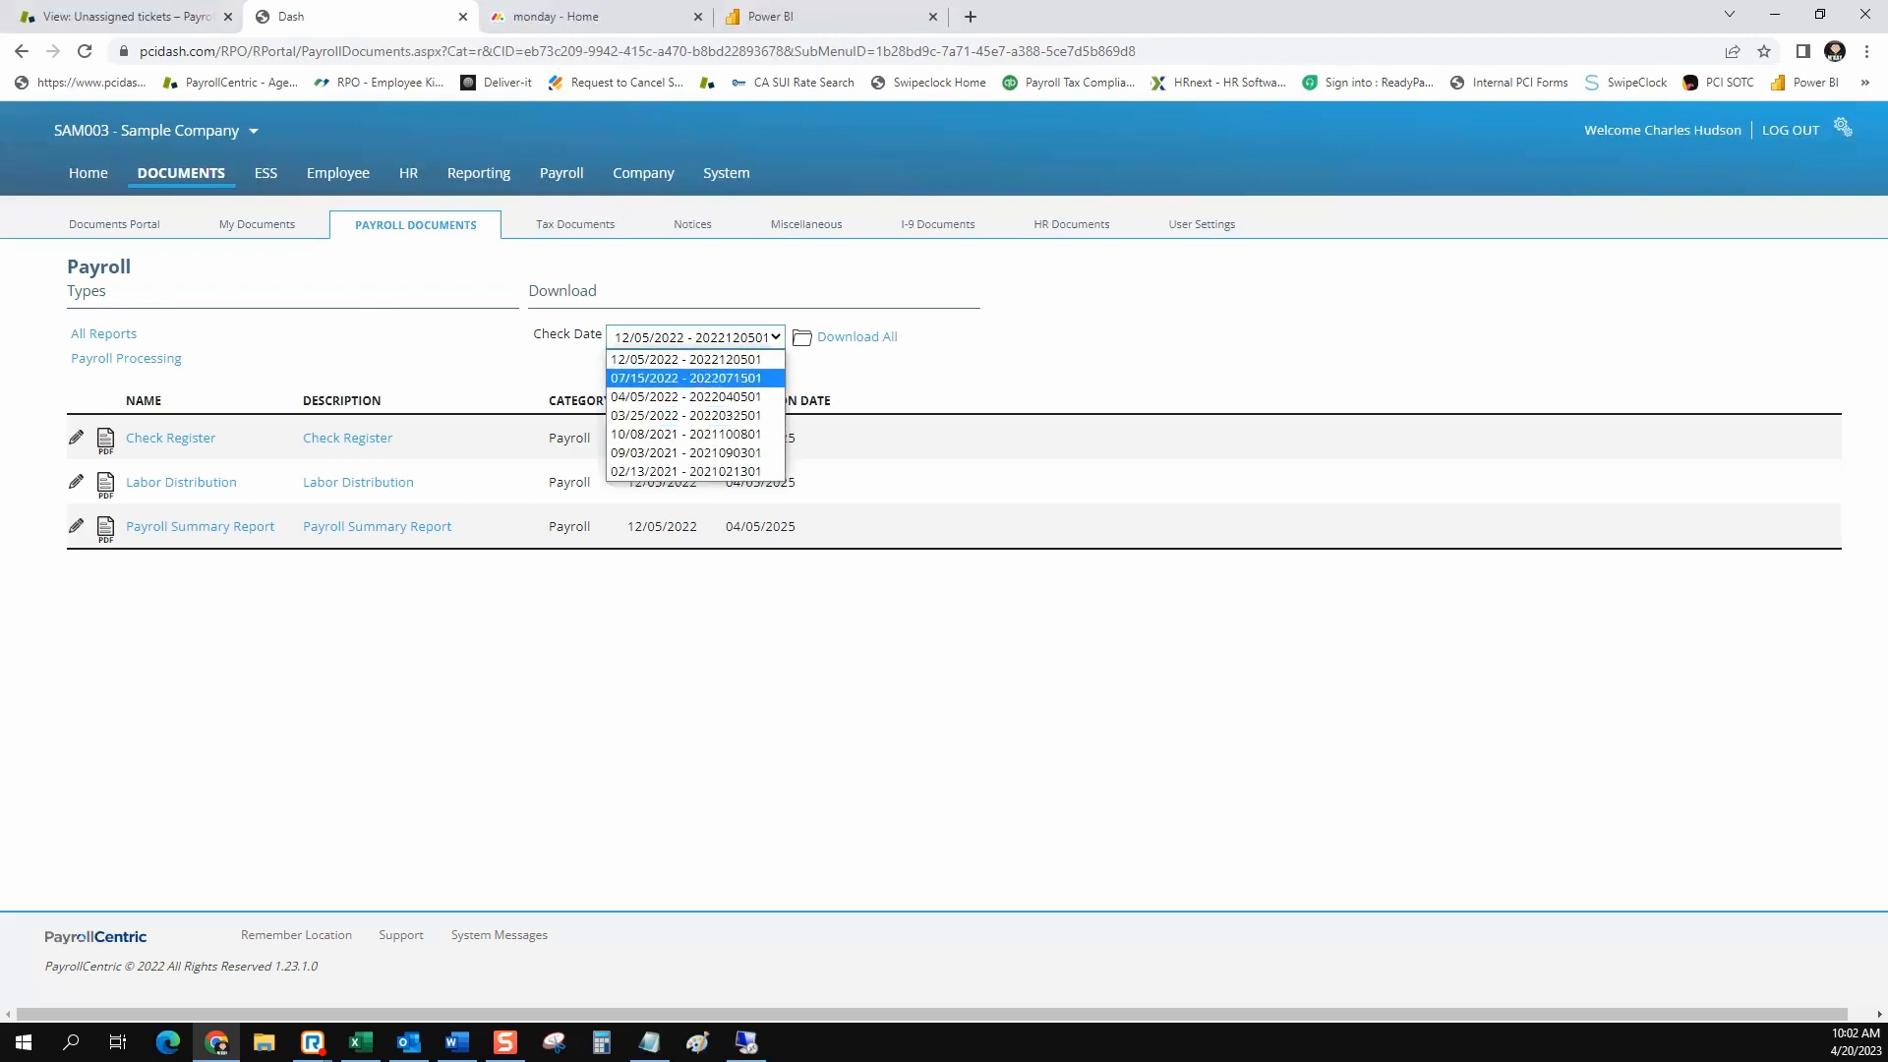
click(685, 378)
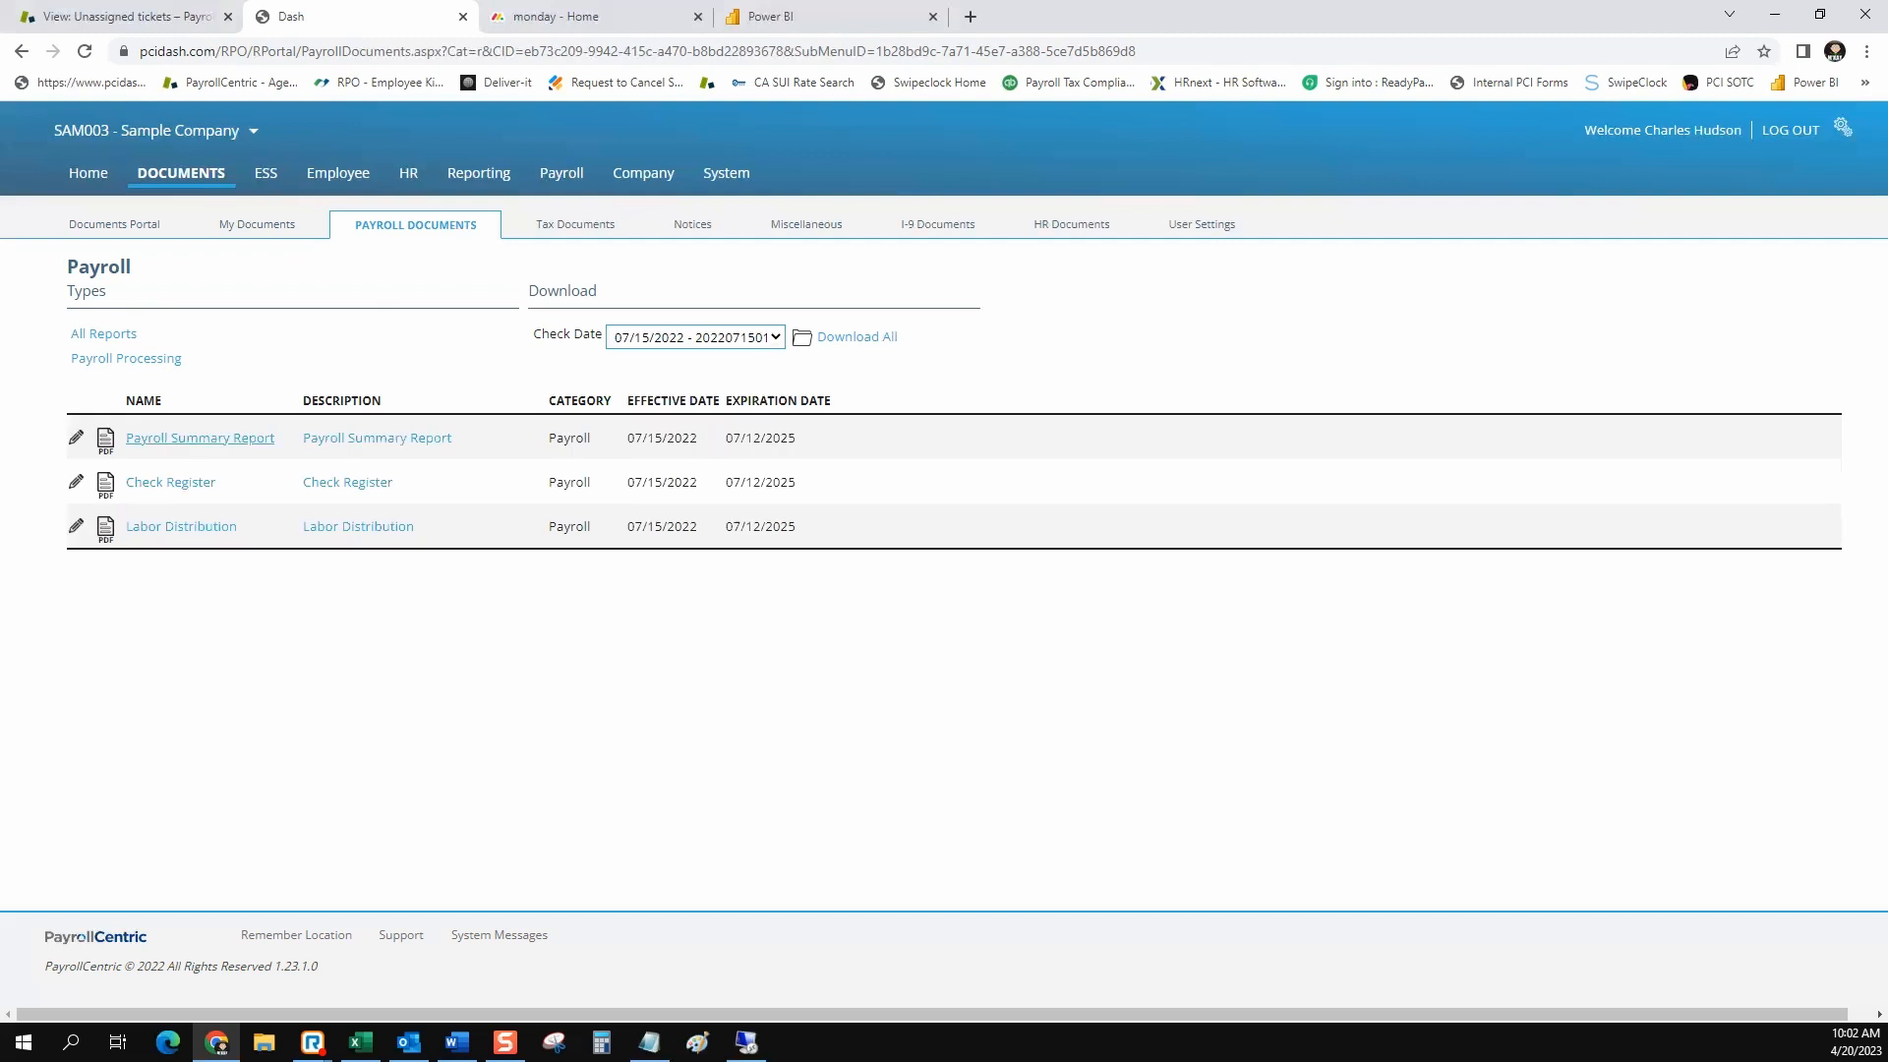
Download the Payroll Summary Report for this check date, view the PDF and close it
click(199, 438)
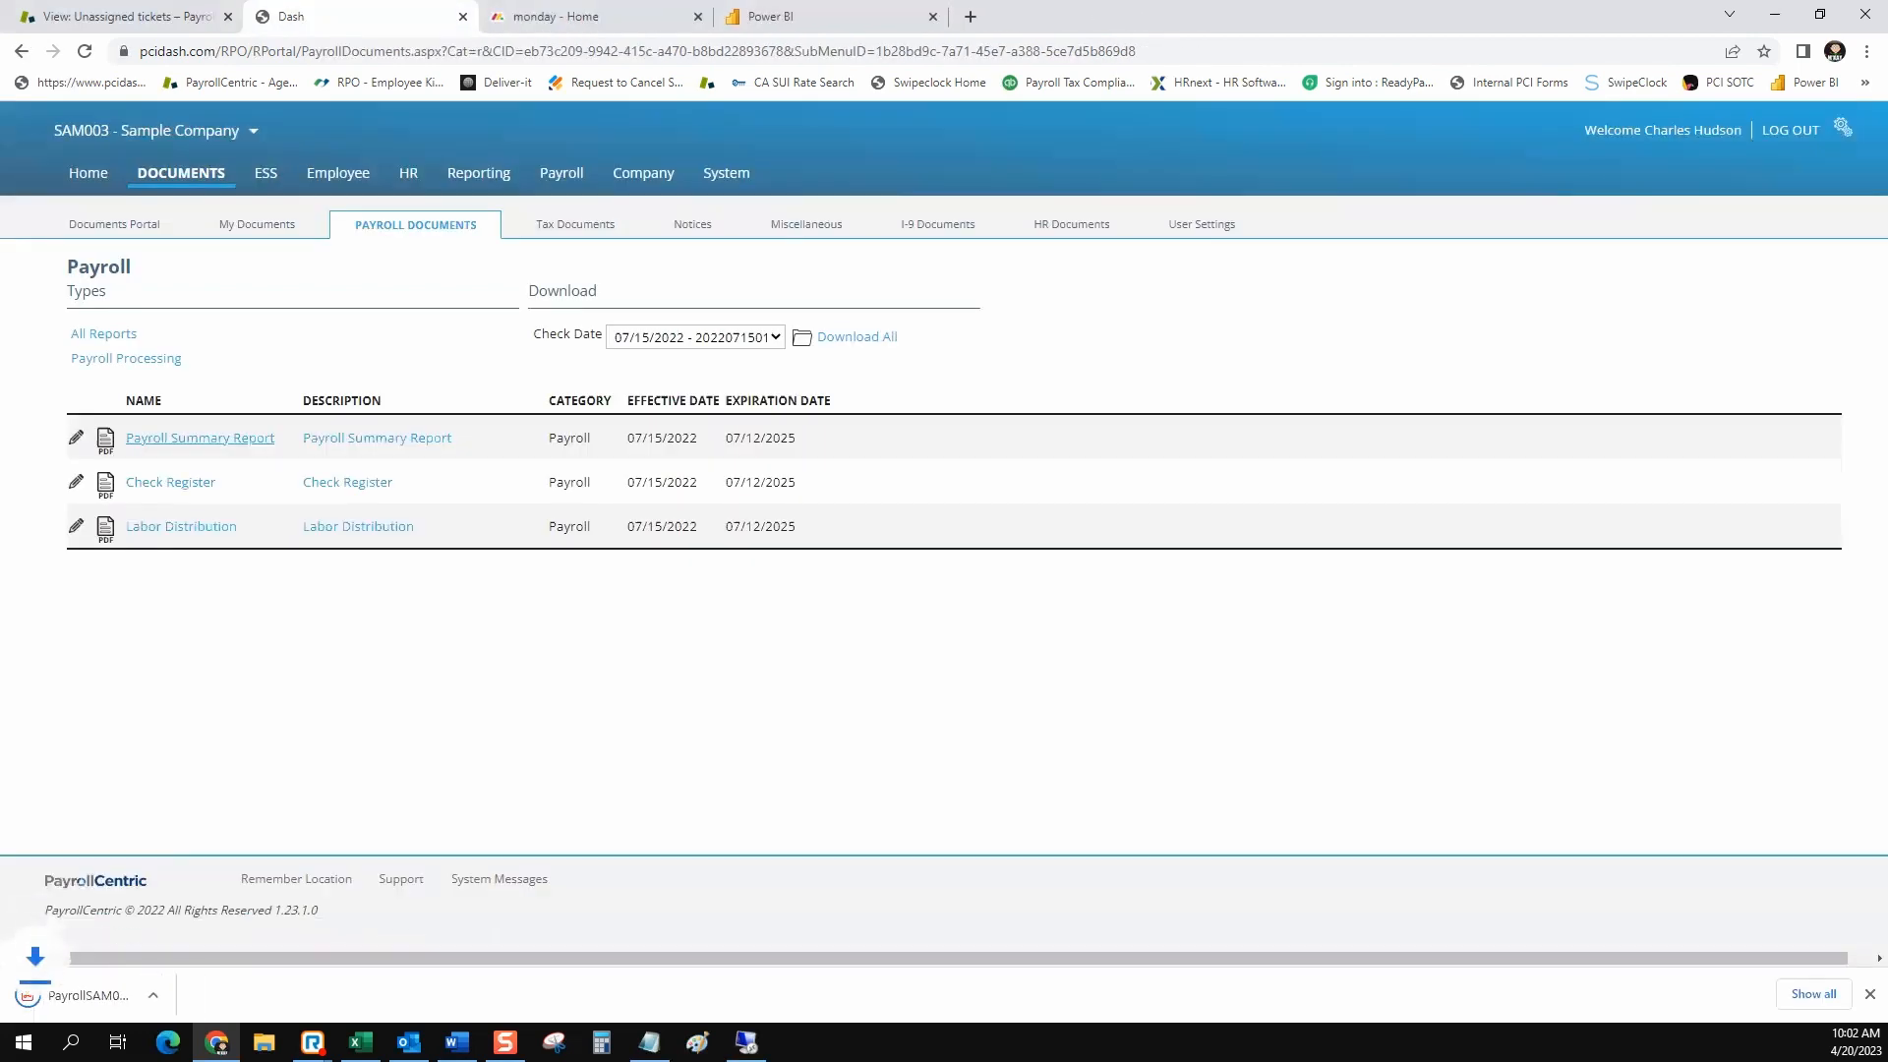
click(96, 995)
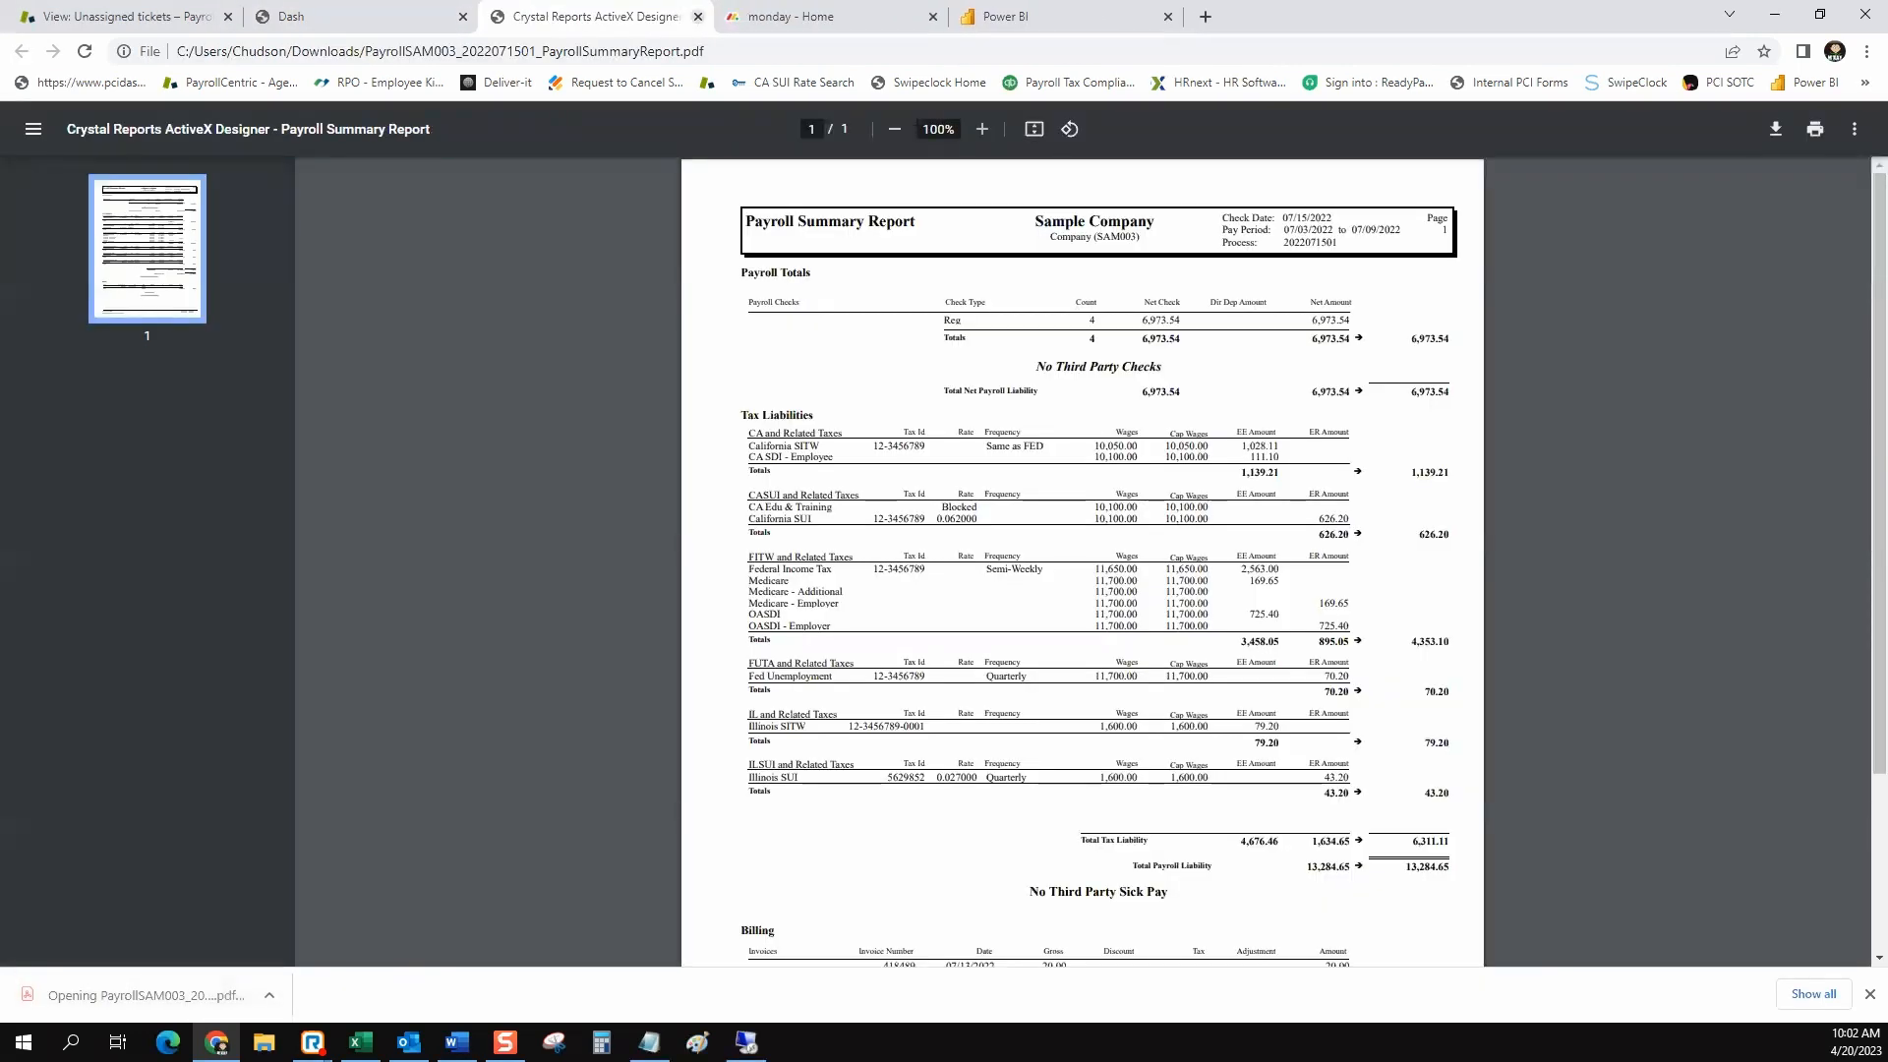
click(697, 17)
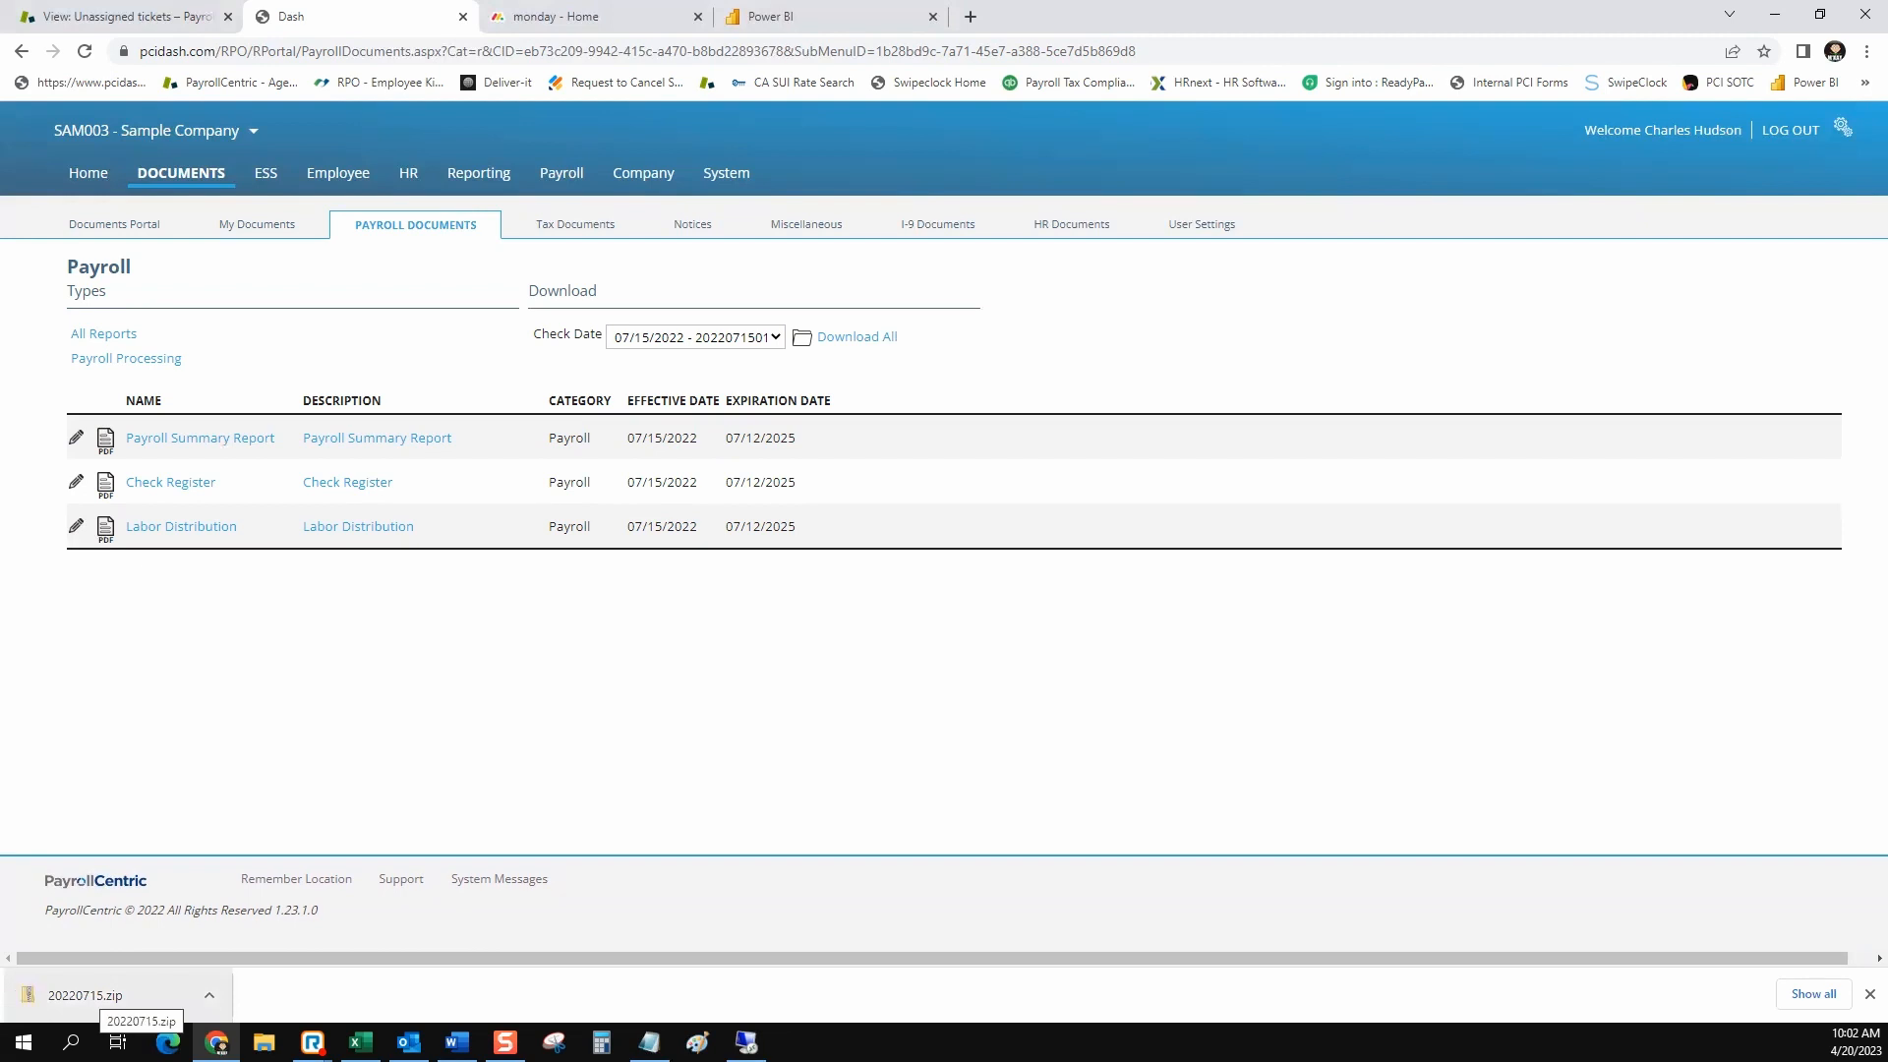
Download all reports for the check date and inspect the full file names inside 20220715.zip
click(86, 995)
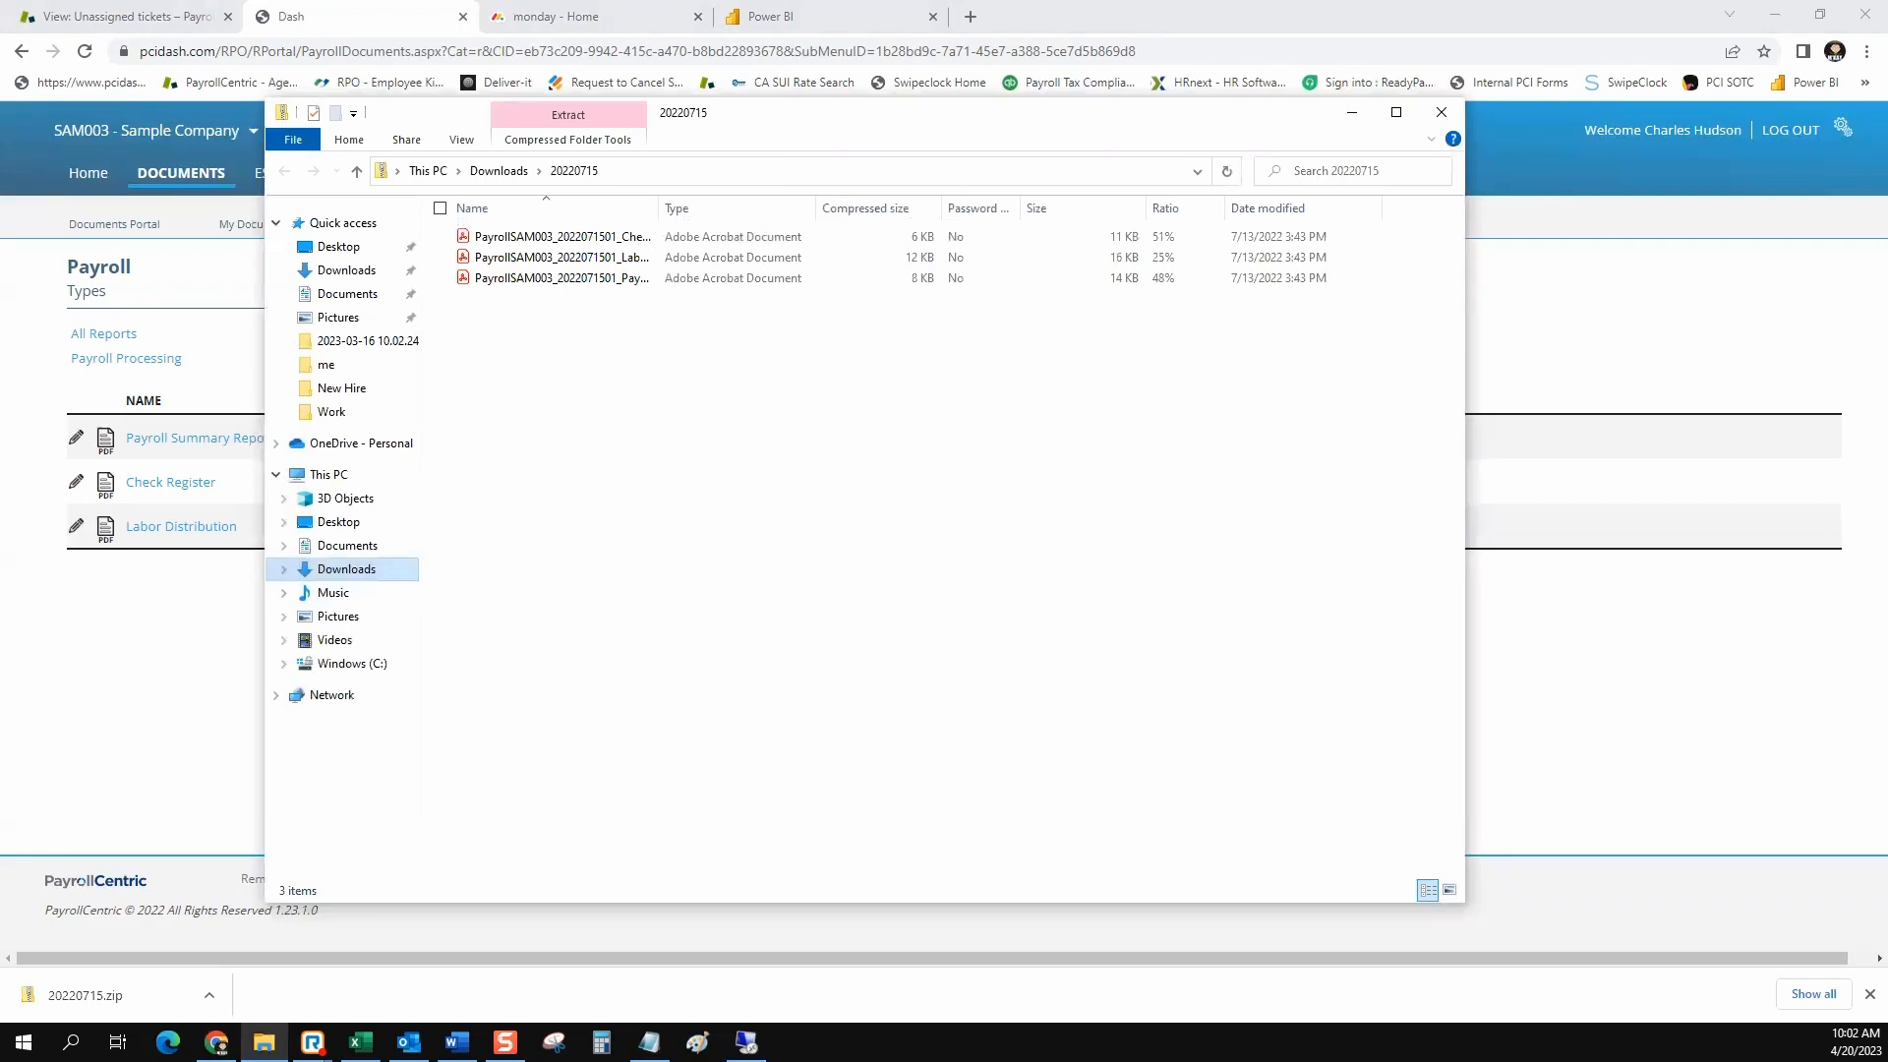
double_click(658, 208)
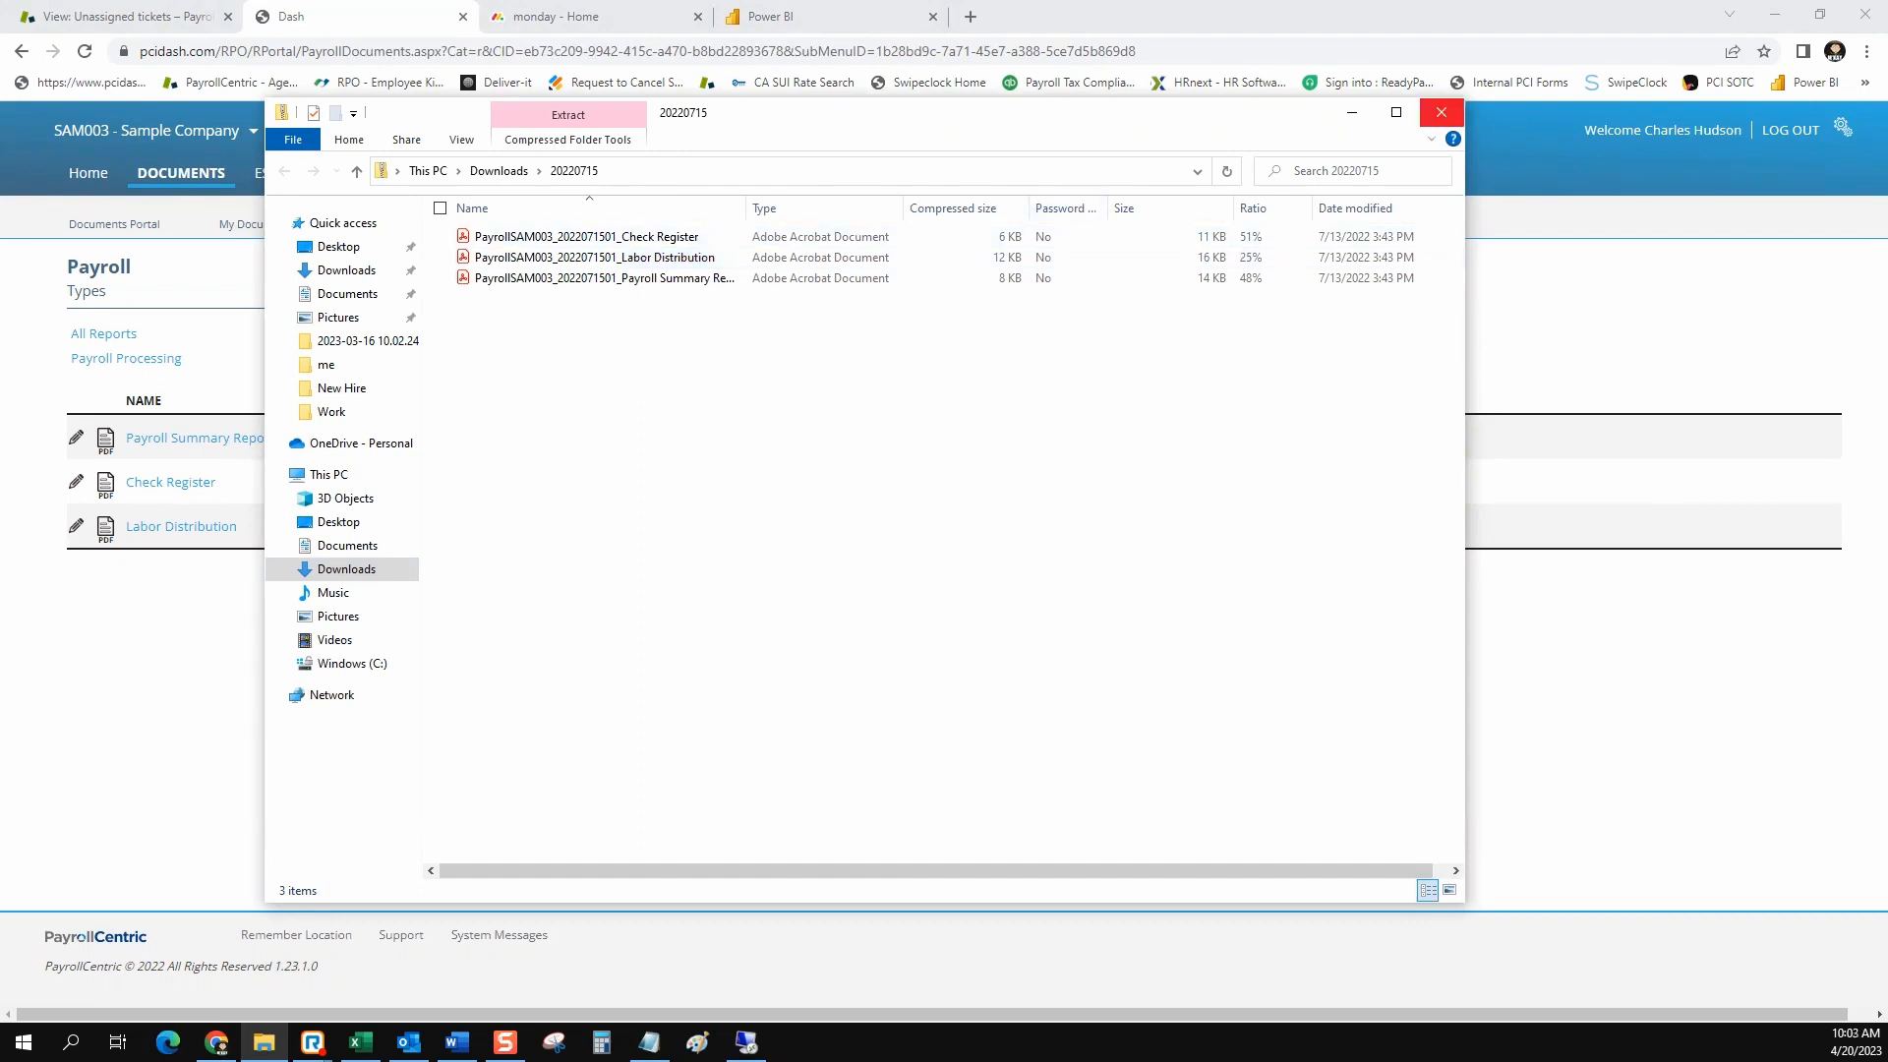
click(1441, 112)
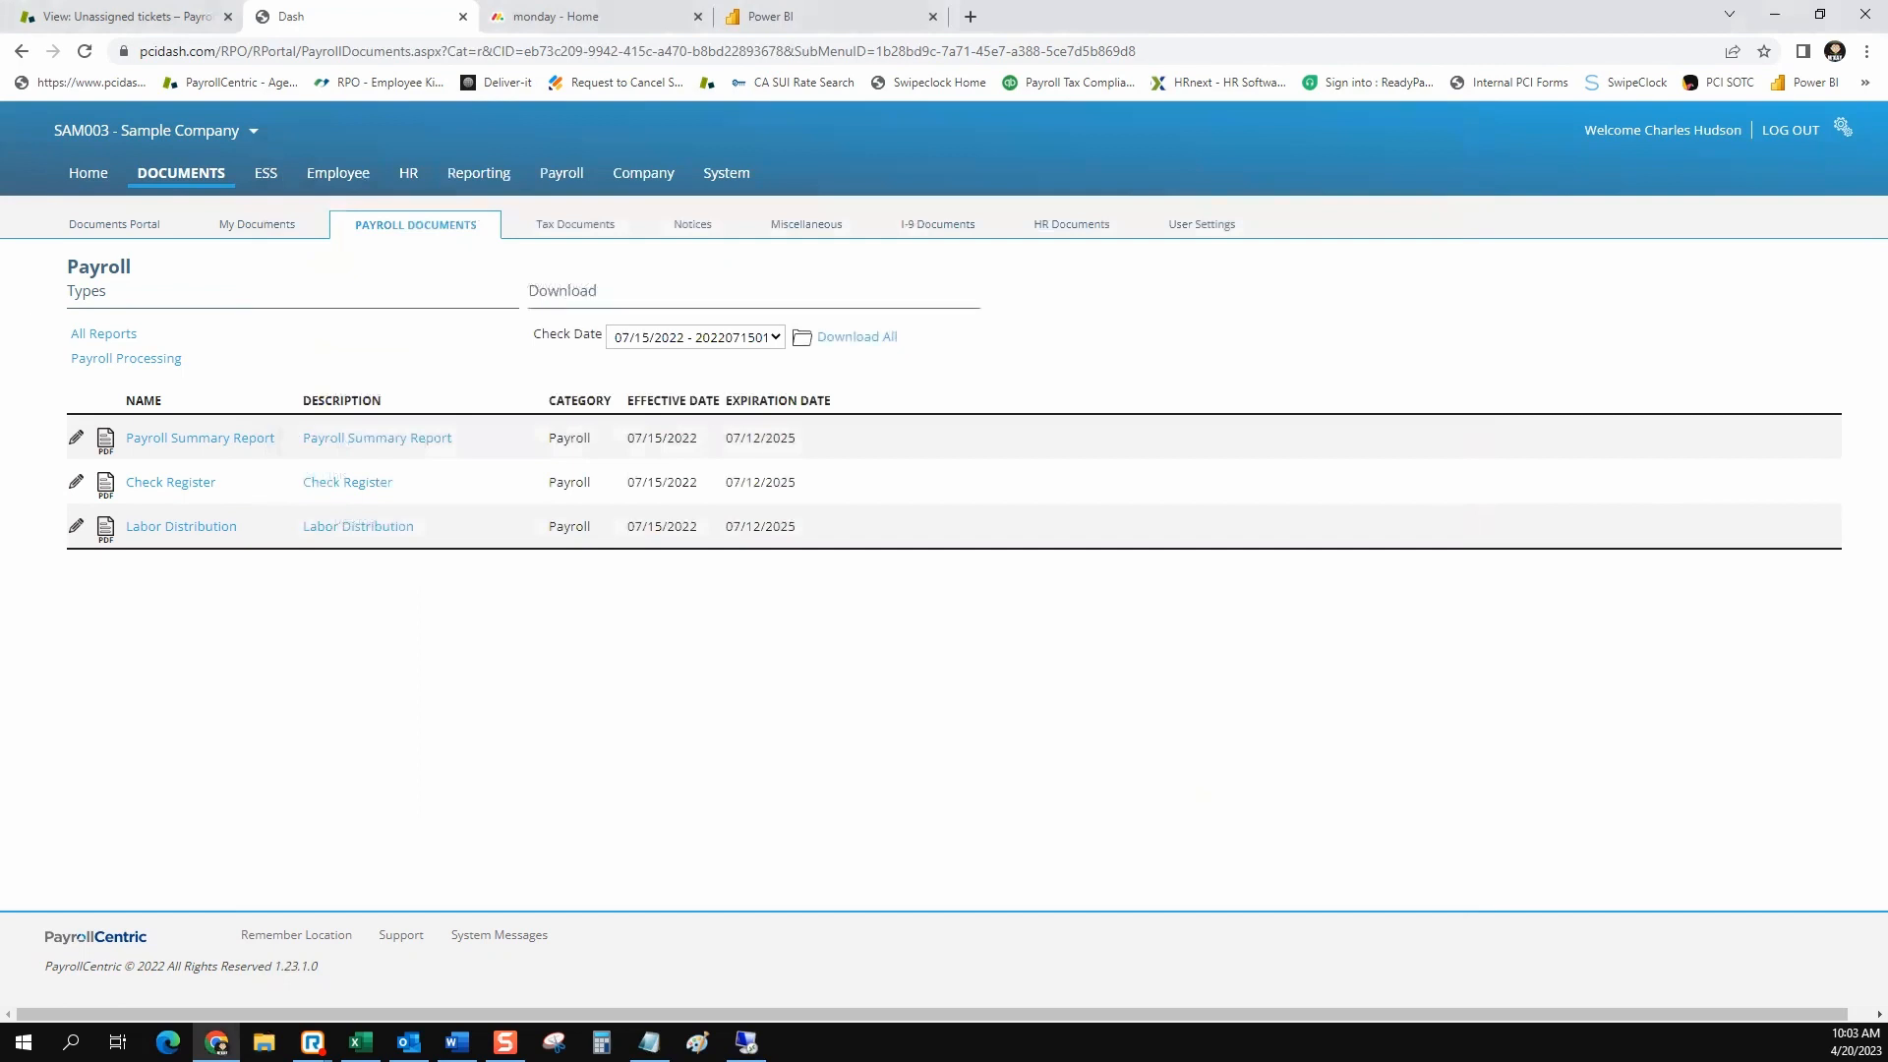
View the company's tax documents in the documents area
click(575, 224)
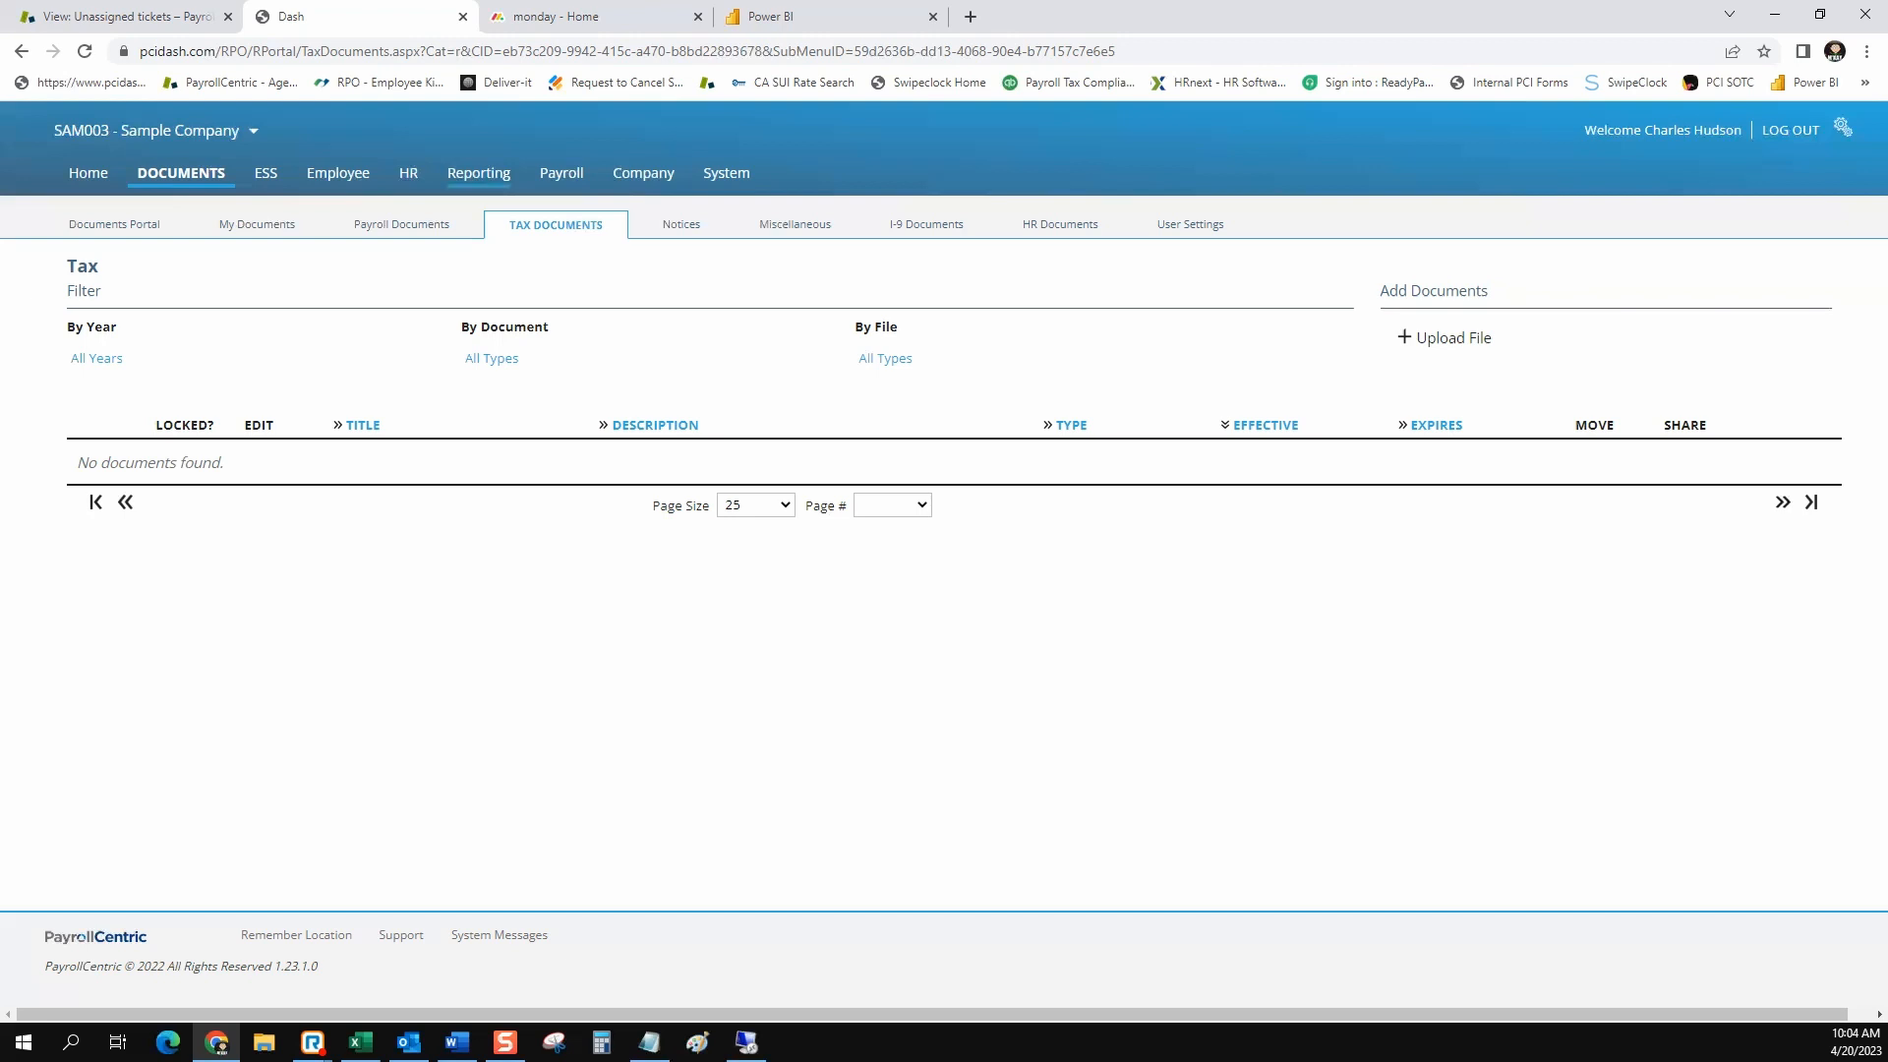
Search the standard reports for the Pay Run Reports category
click(478, 173)
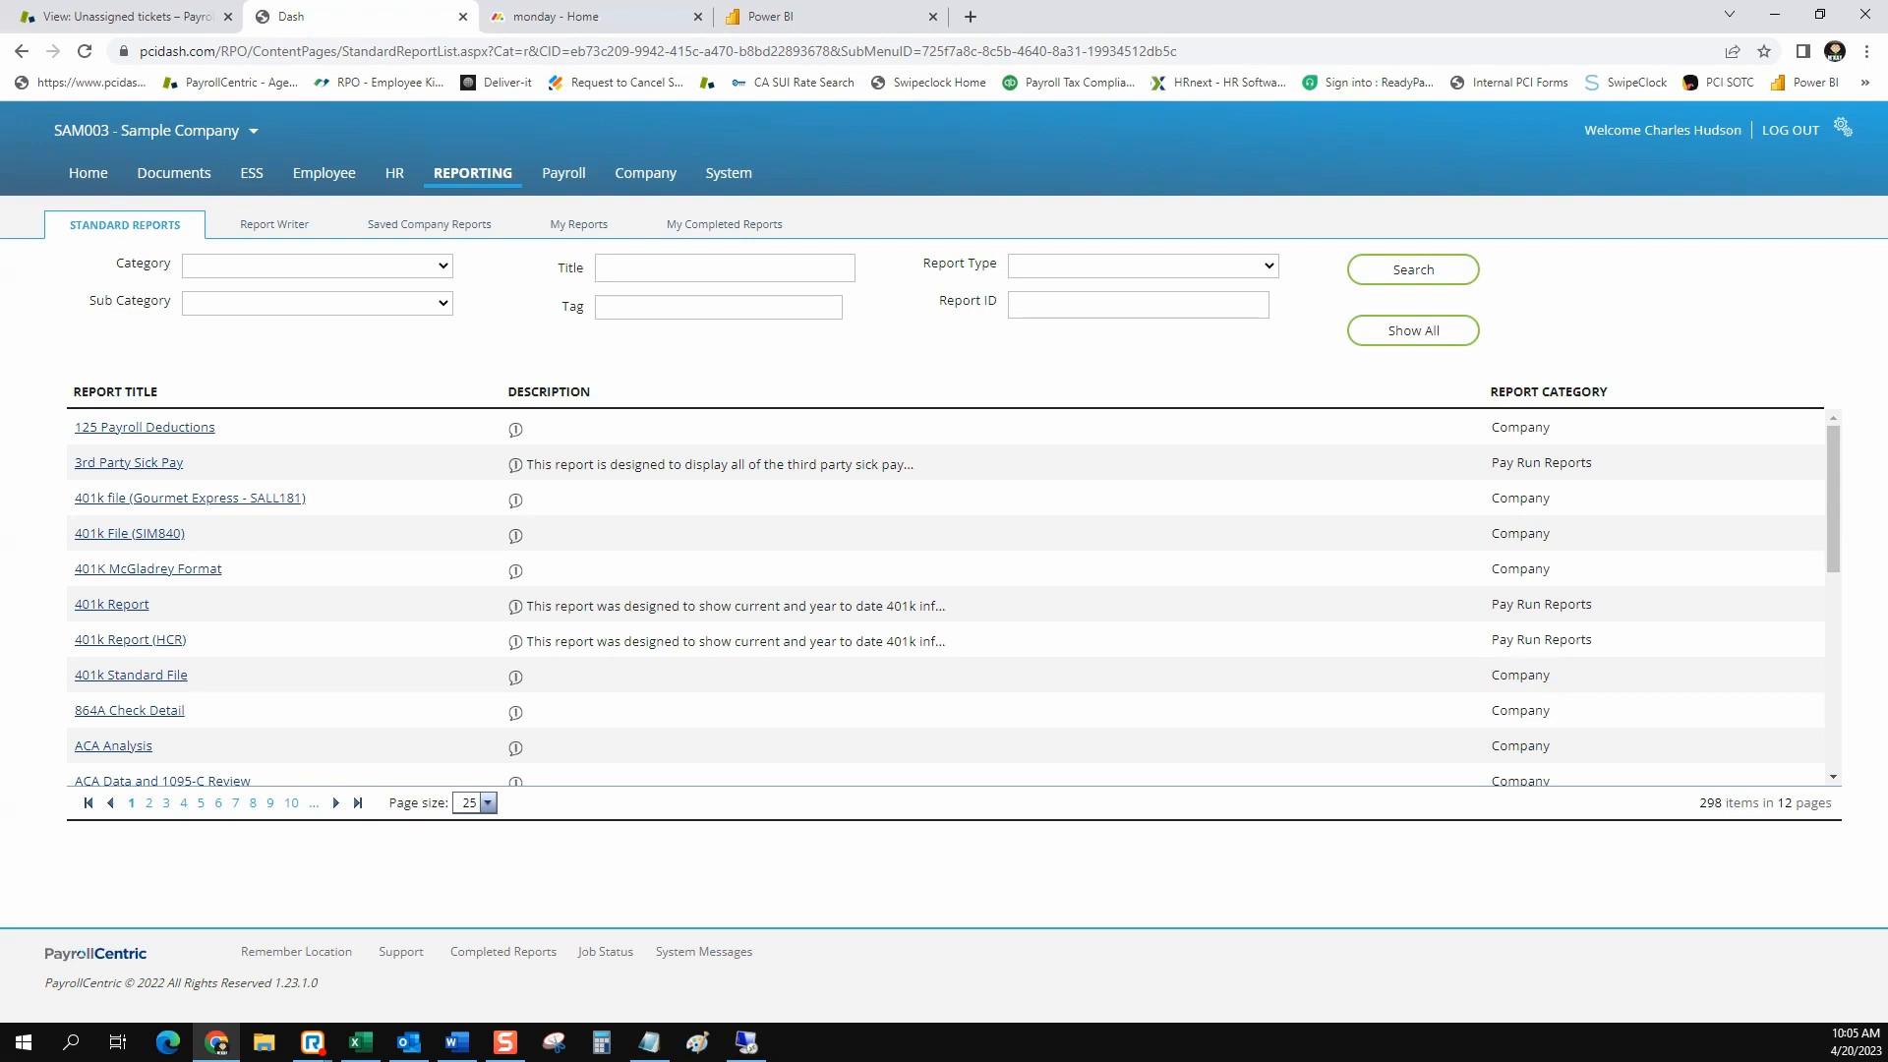
click(317, 265)
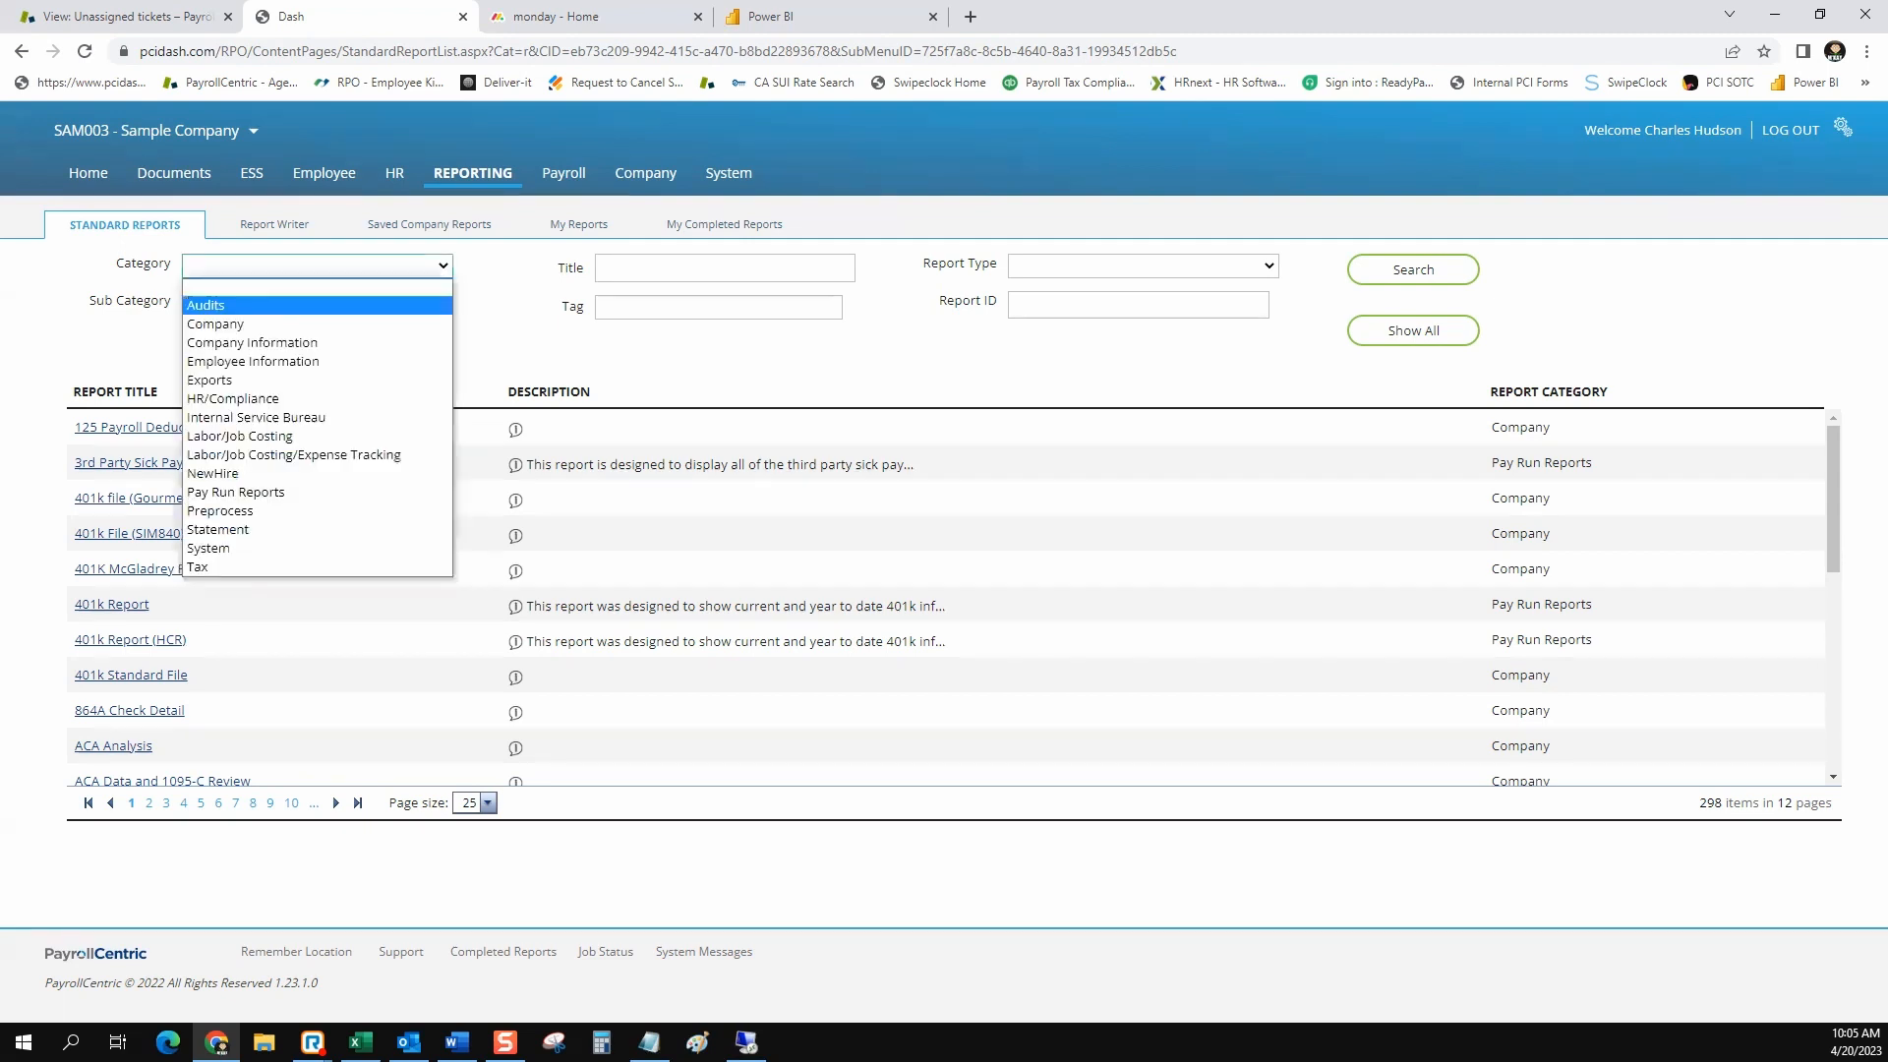
click(256, 492)
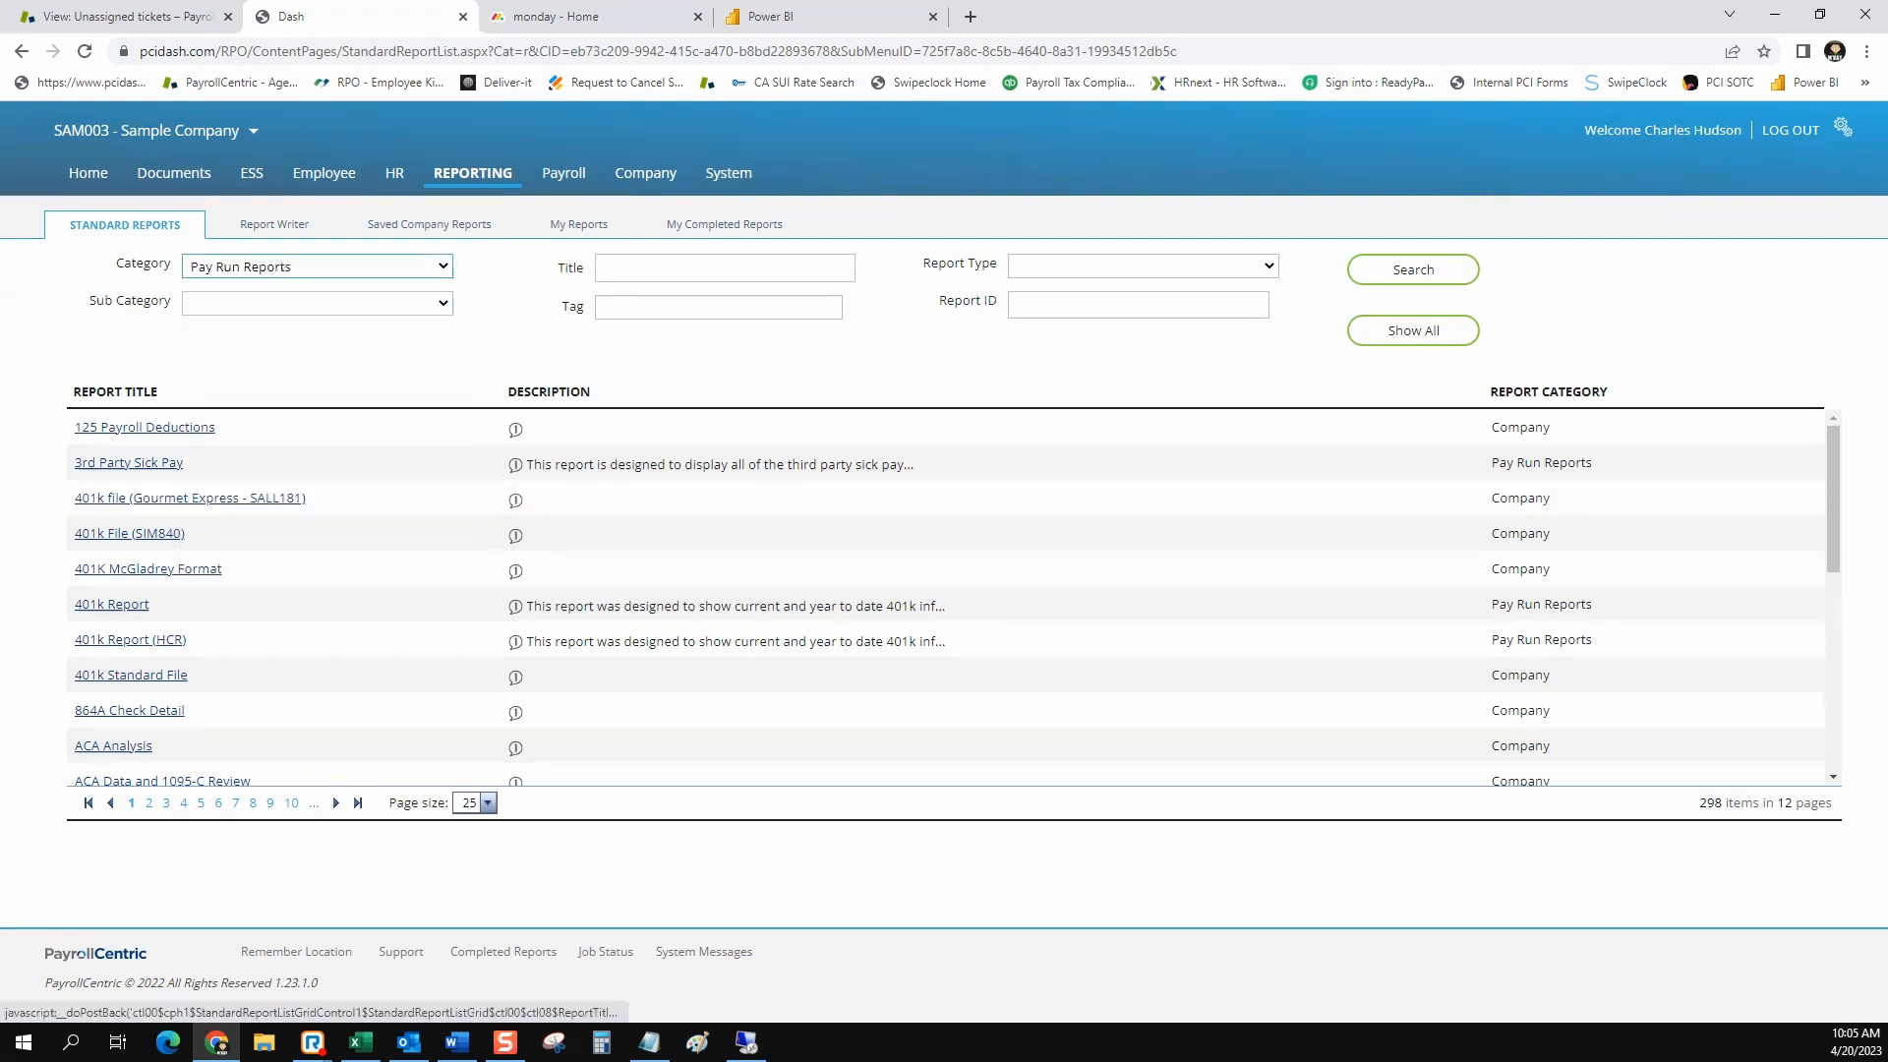
click(1413, 269)
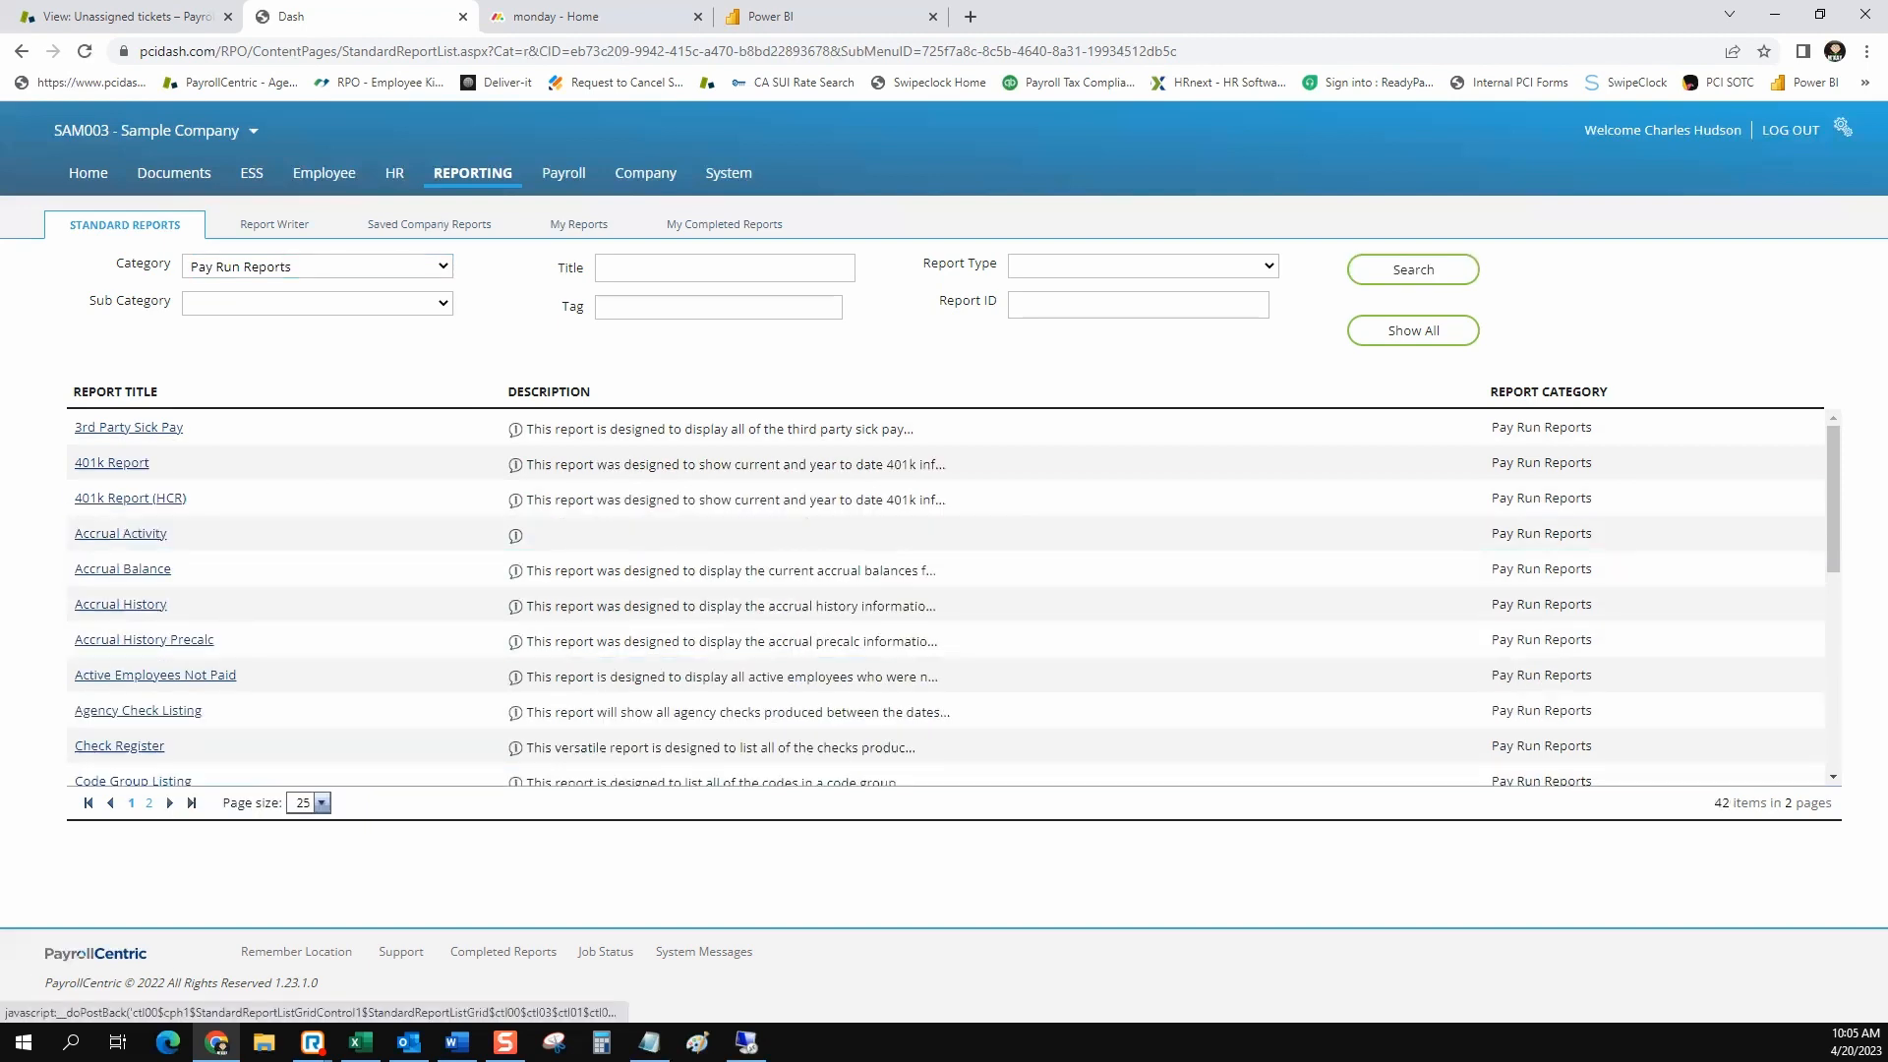
Examine the report titles and descriptions across both pages of the Pay Run Reports list
scroll(944, 598, down, 5)
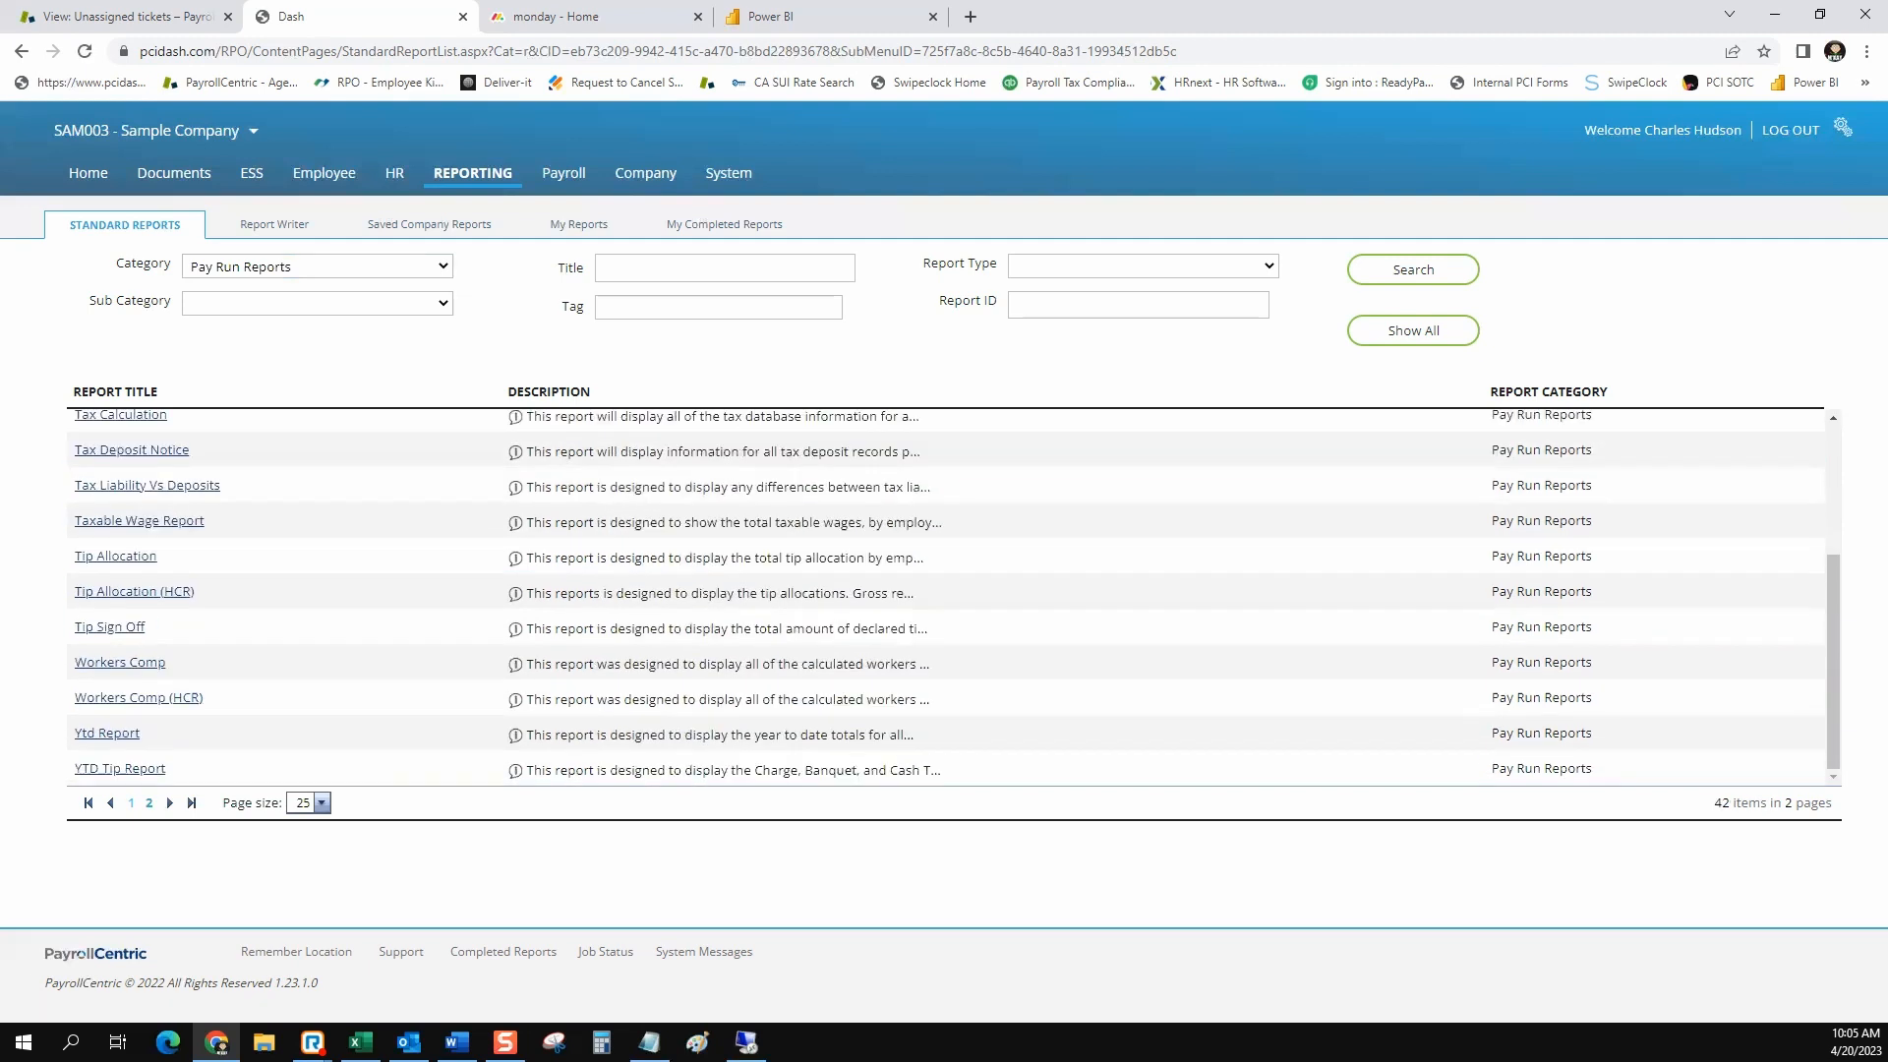
scroll(943, 597, up, 3)
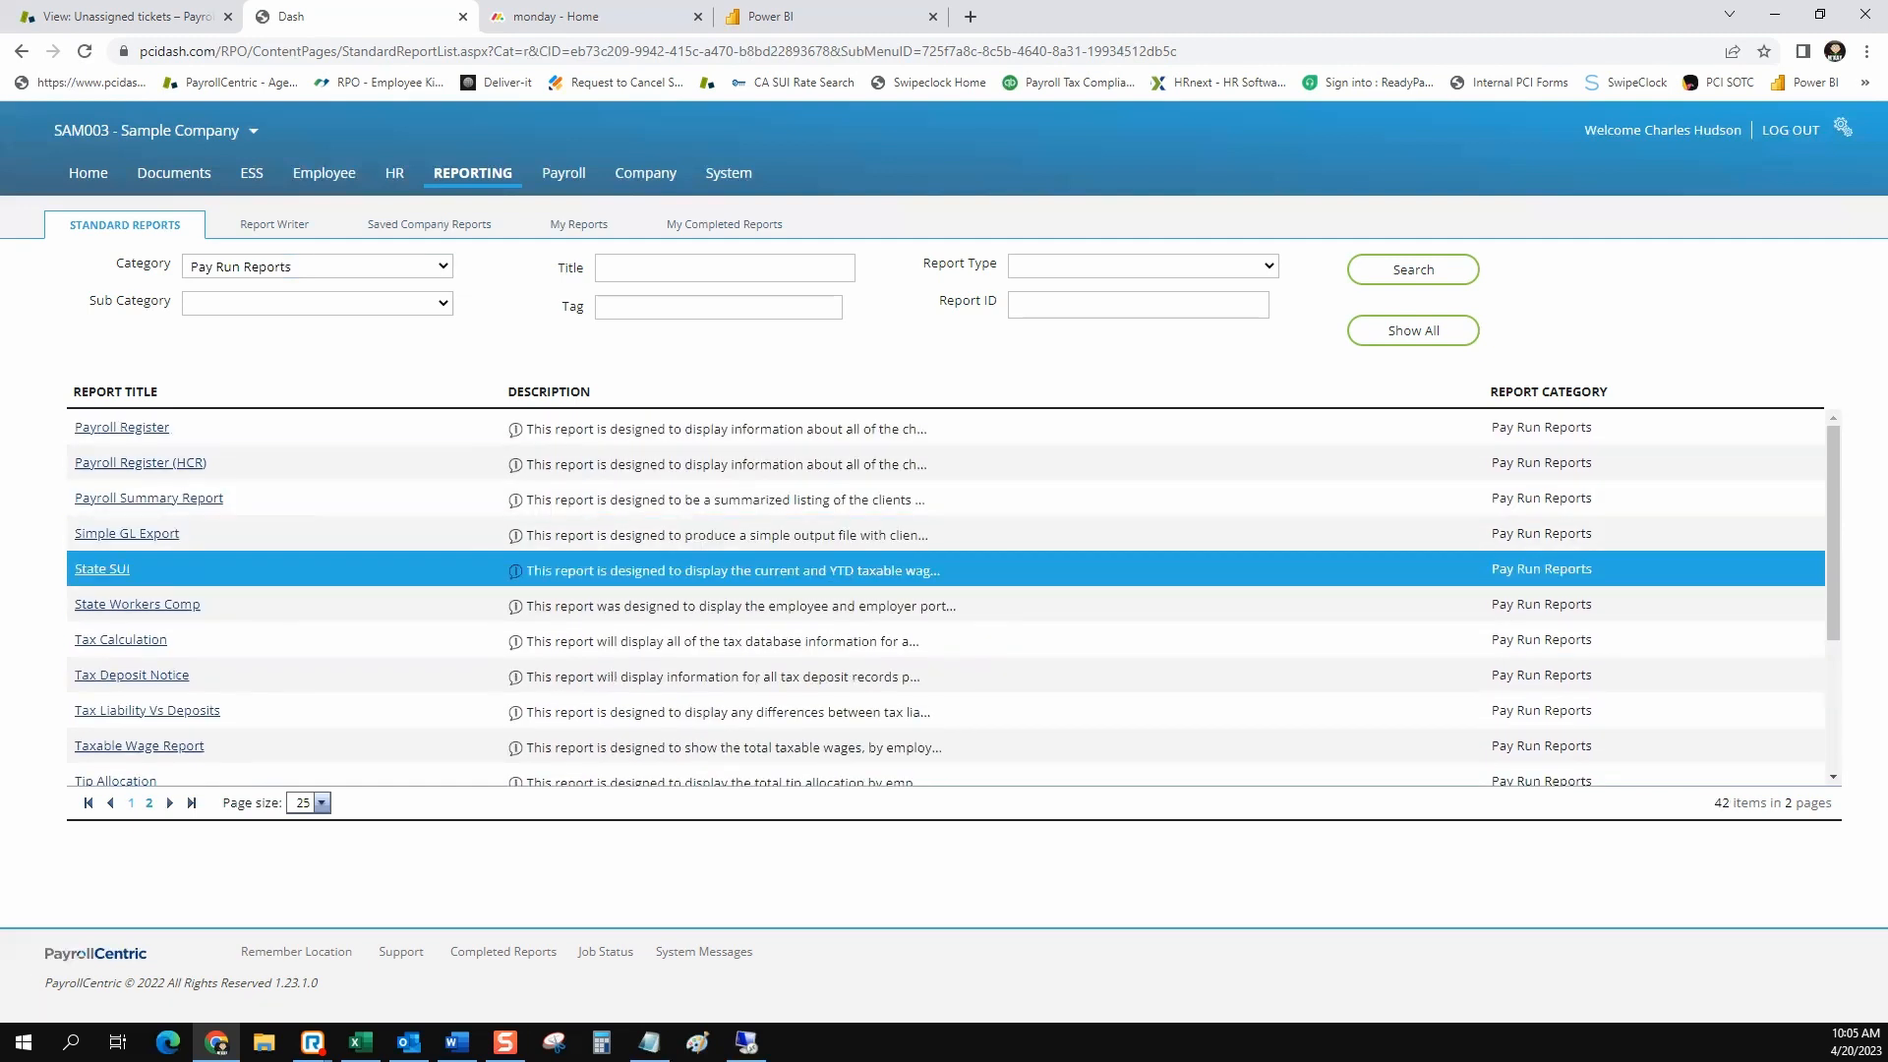
scroll(944, 598, down, 2)
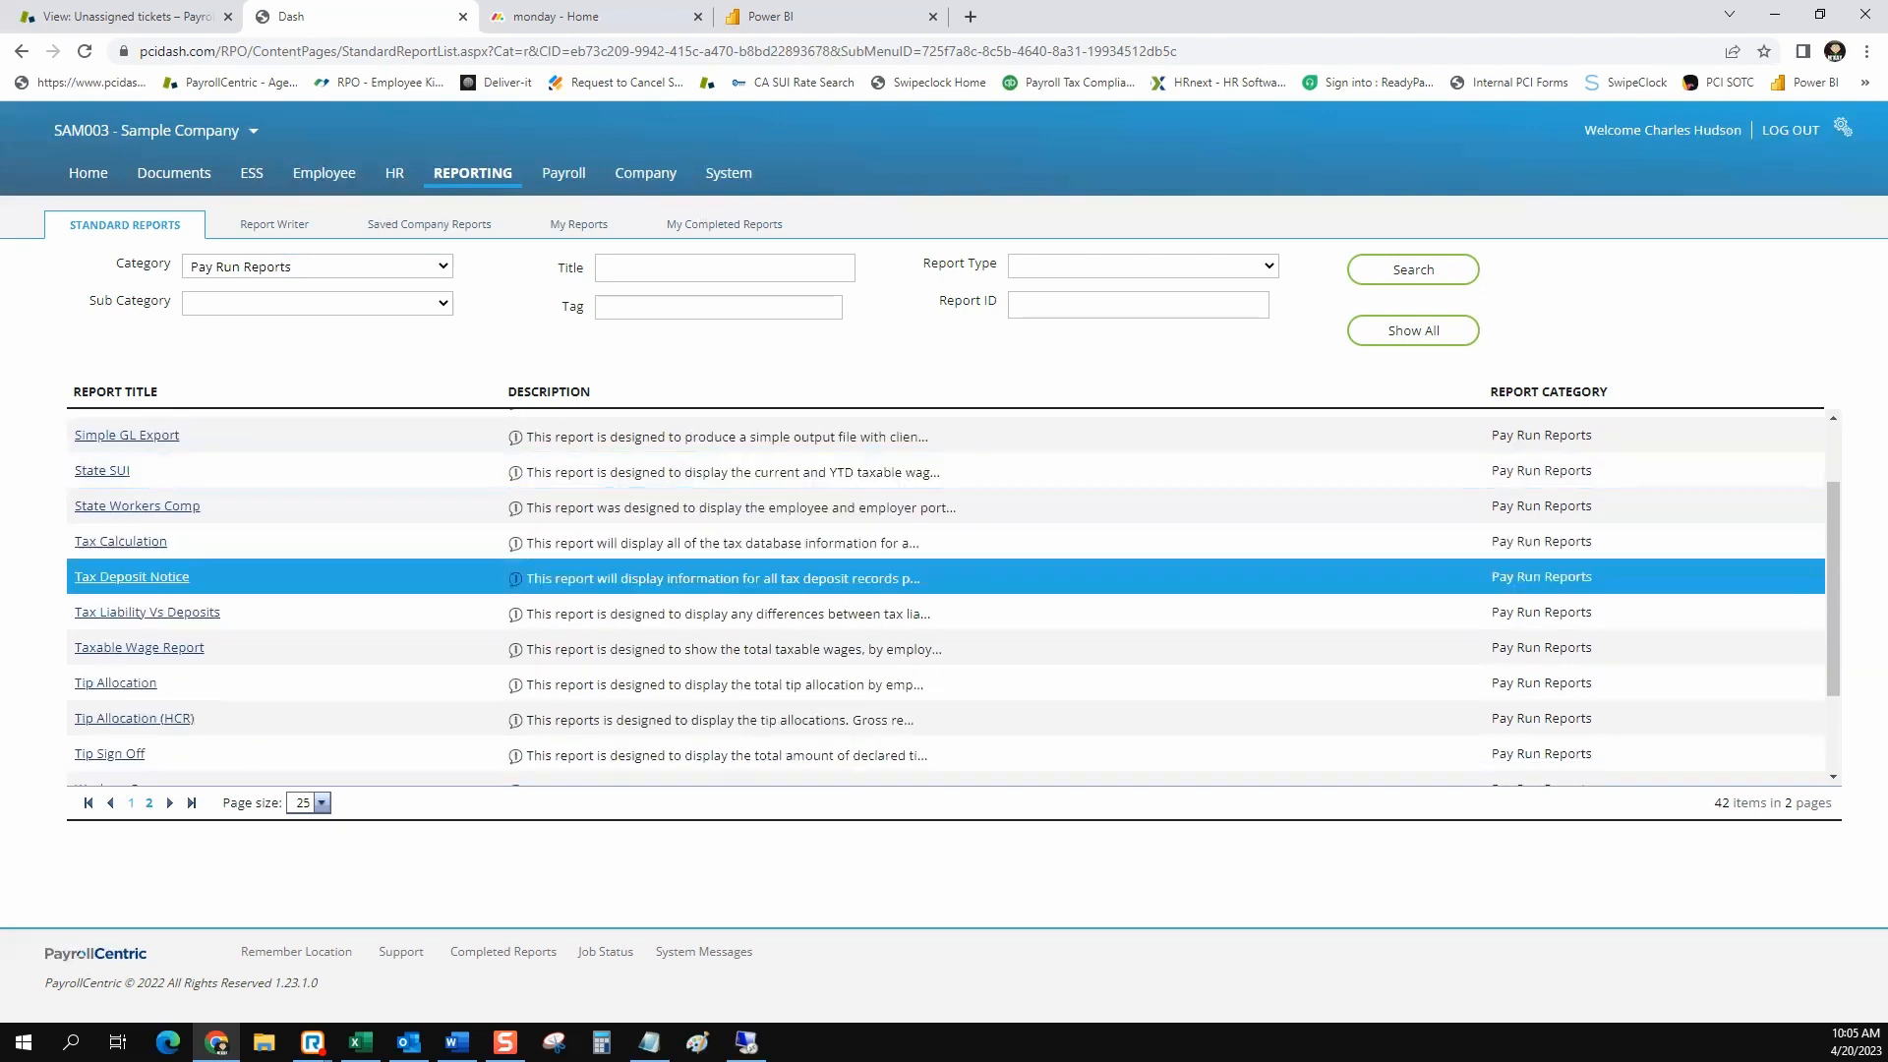
scroll(944, 597, up, 2)
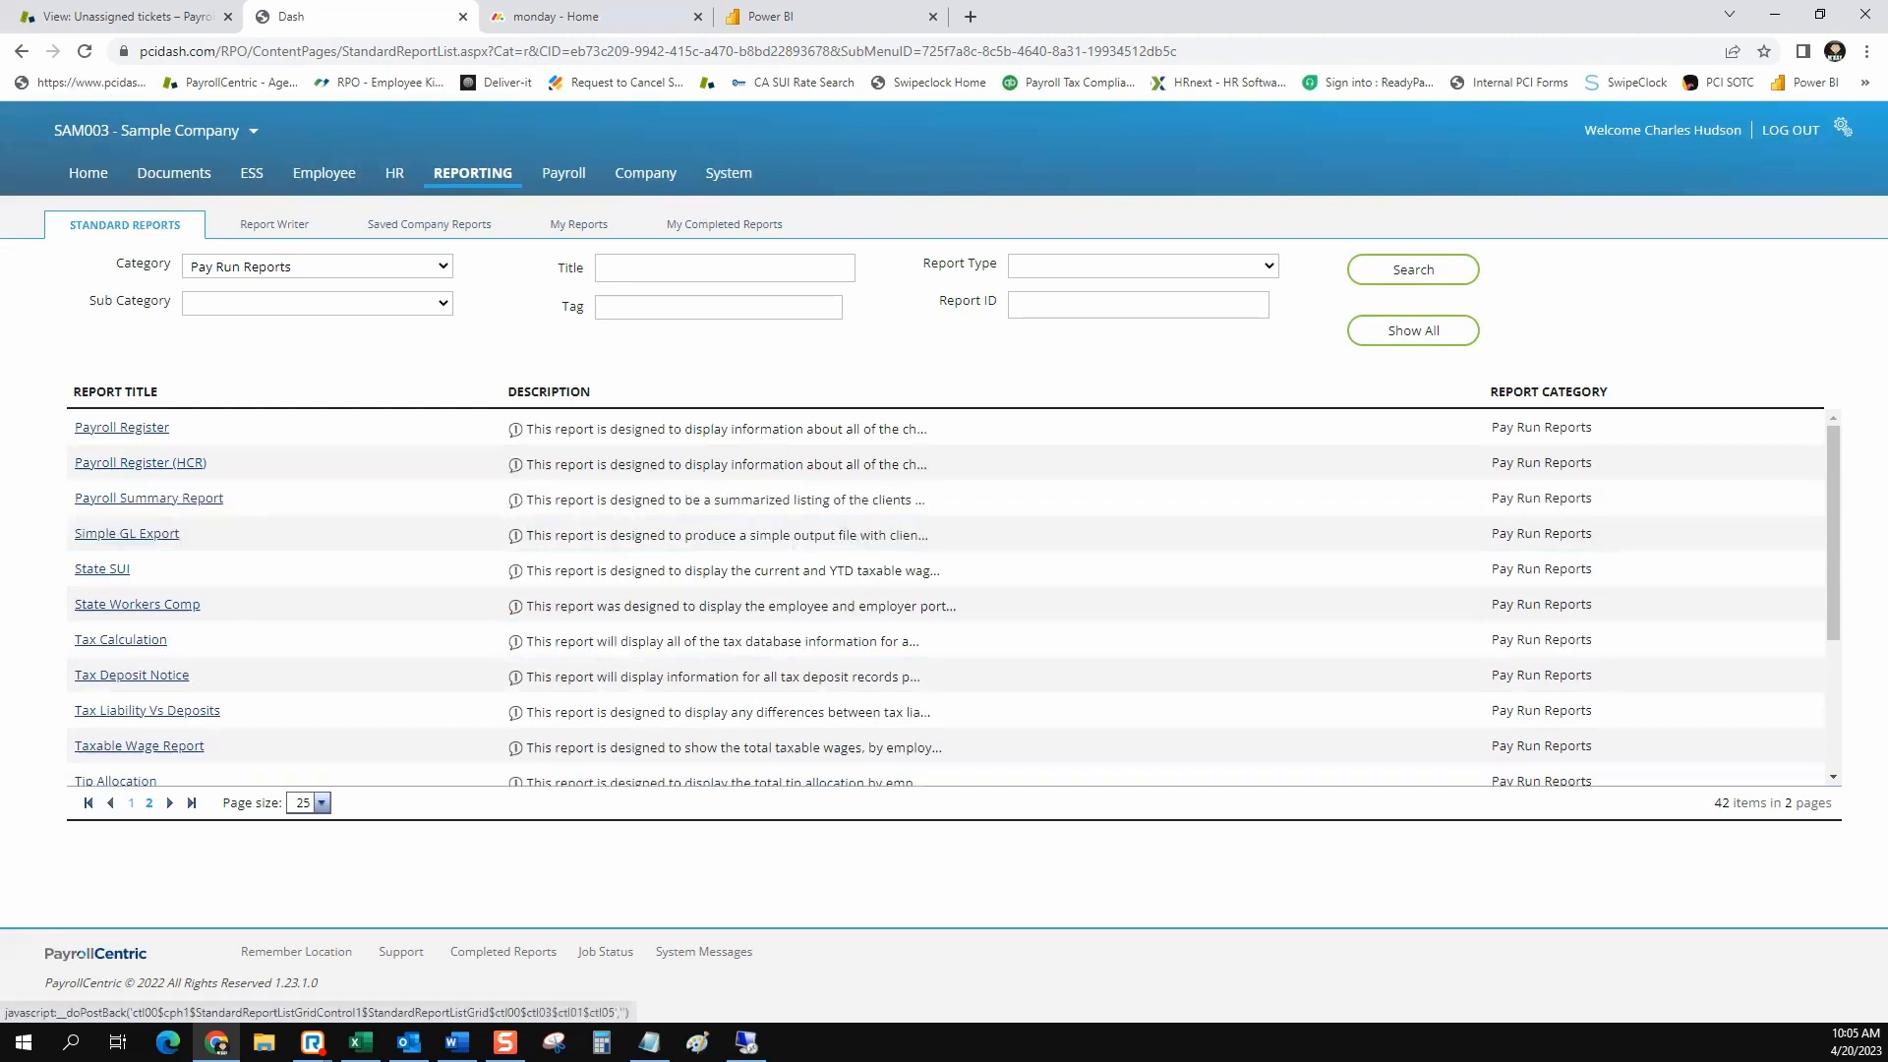
click(131, 803)
scroll(944, 598, down, 5)
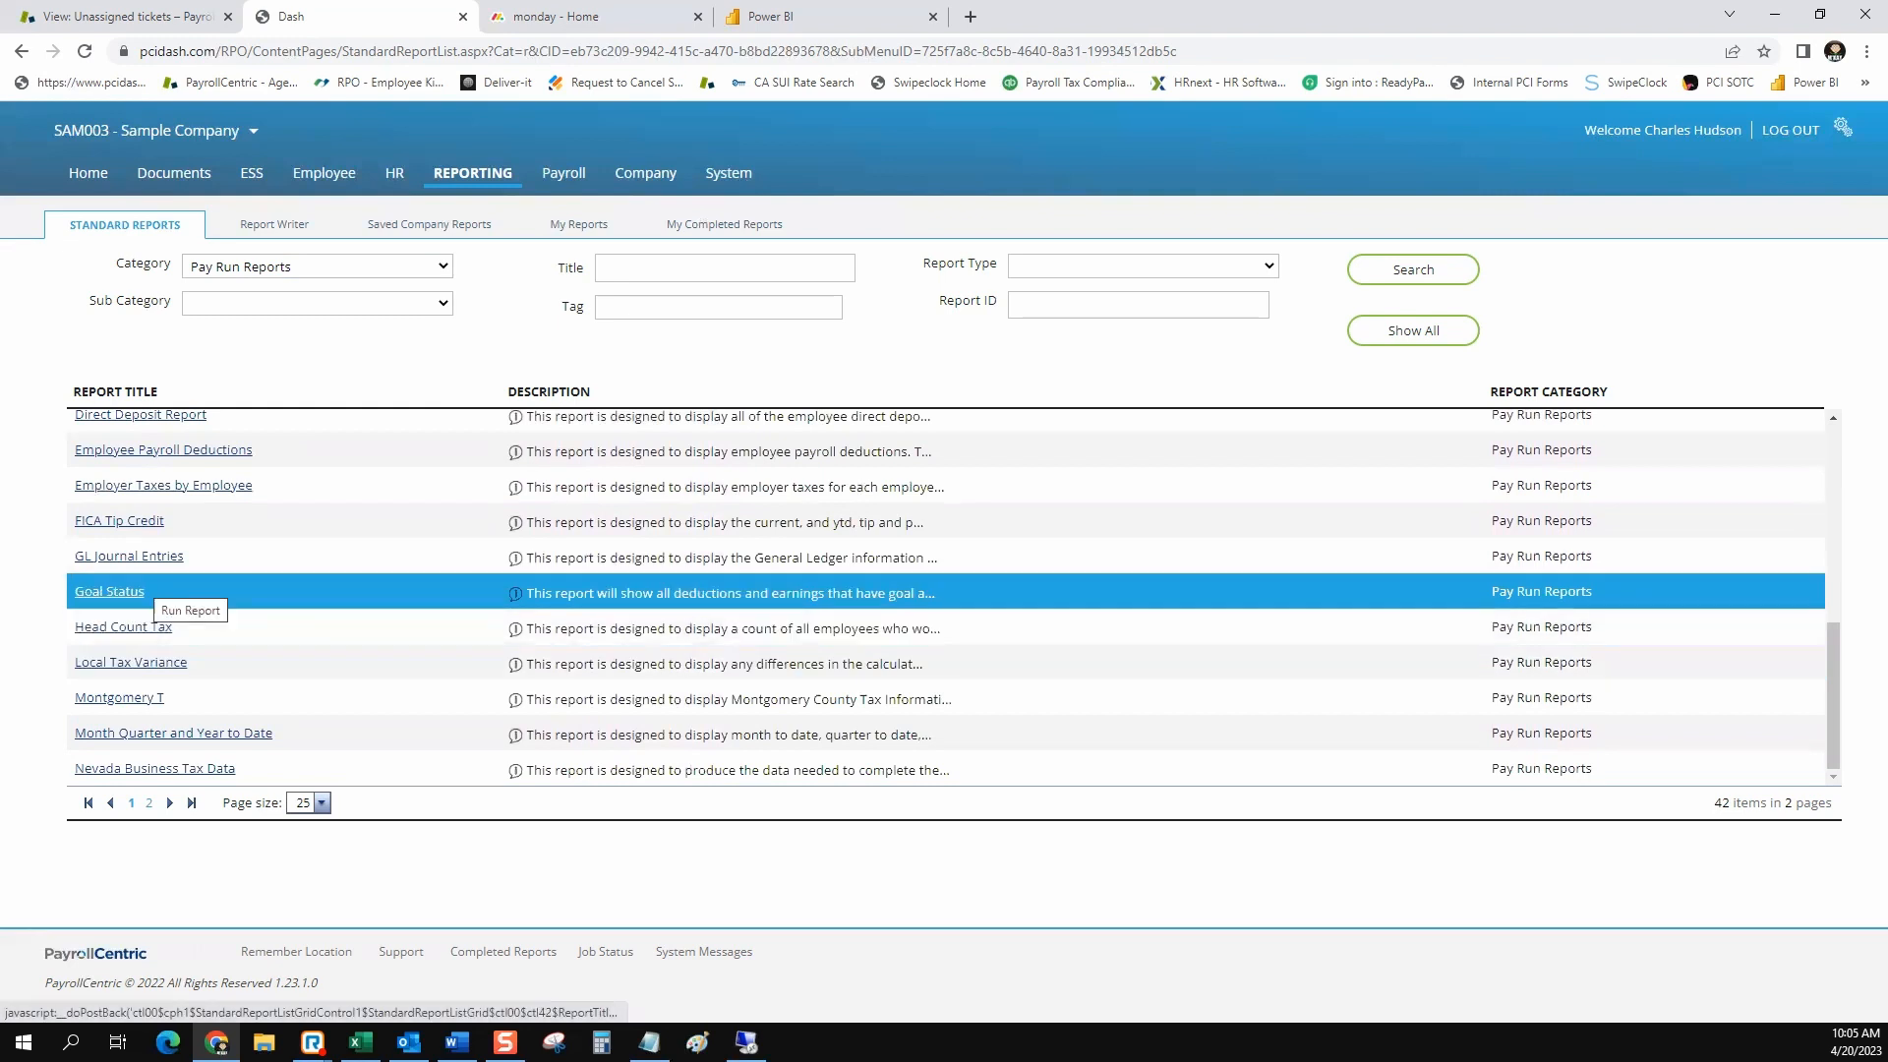
scroll(688, 558, up, 1)
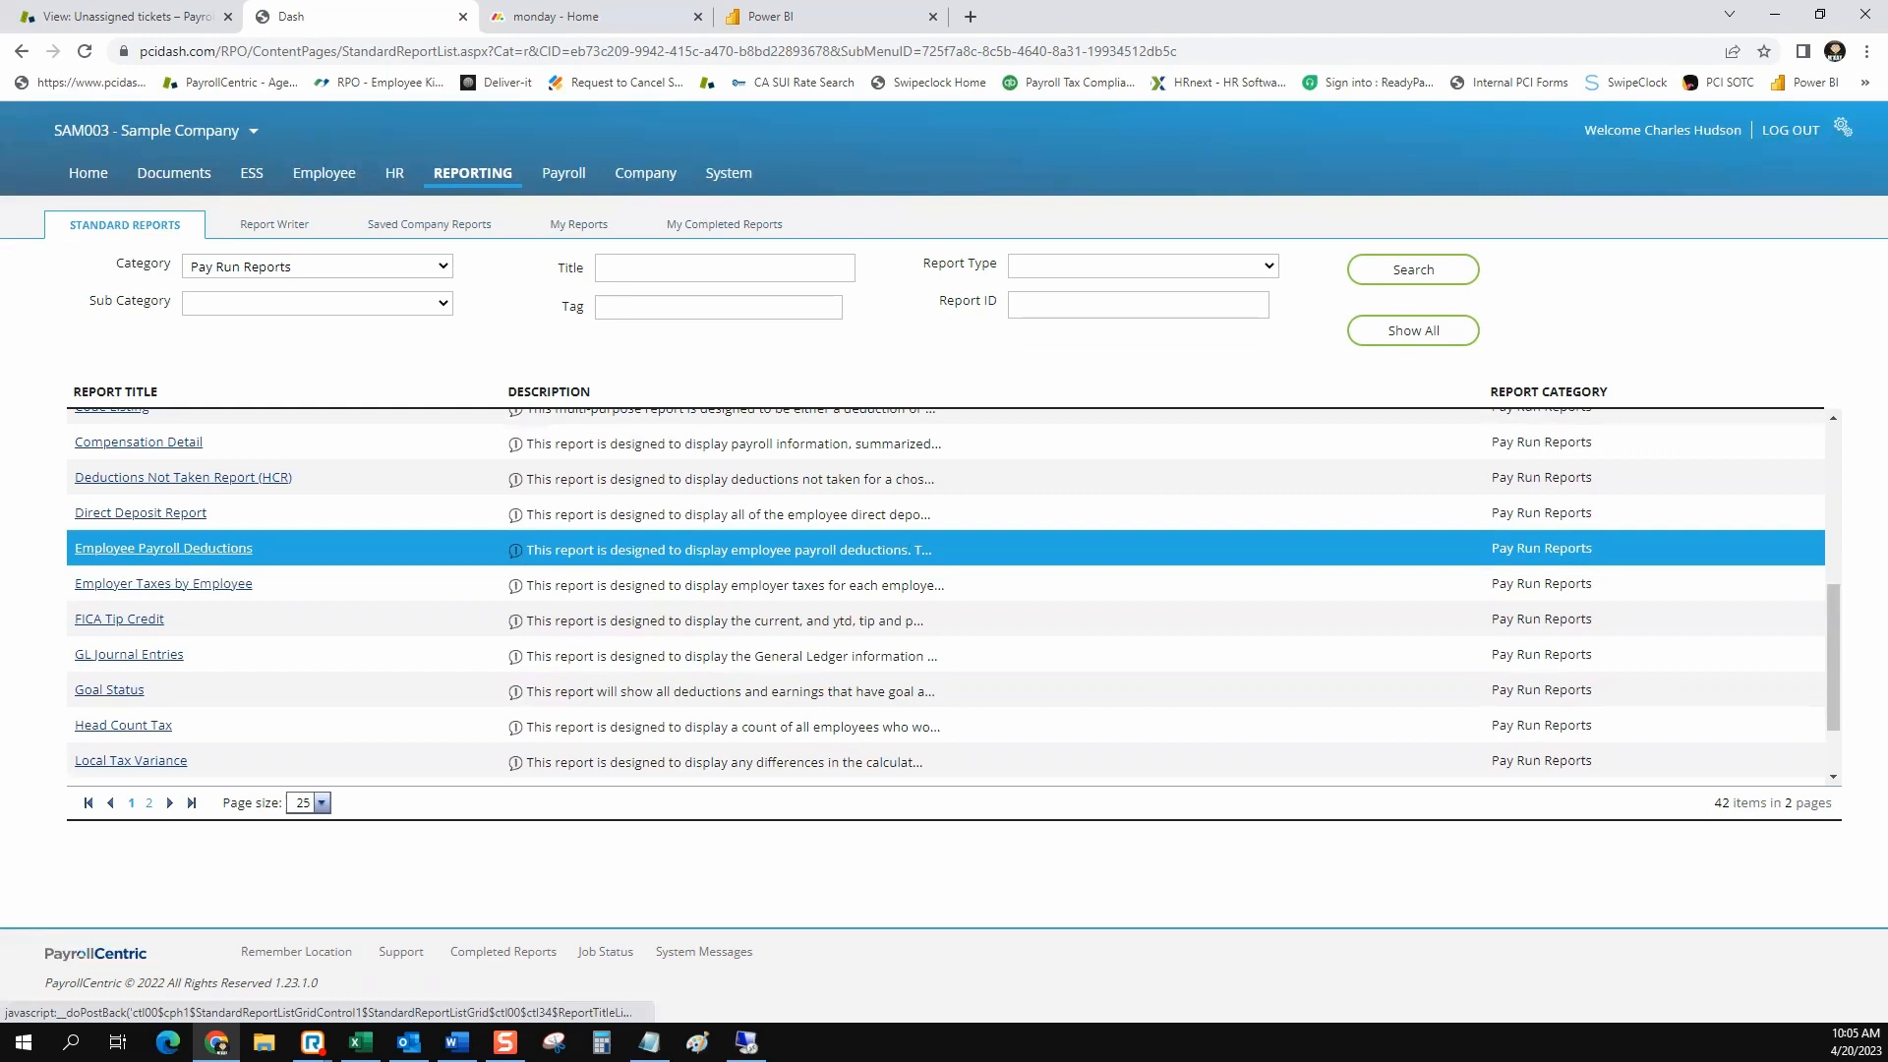
scroll(158, 516, up, 3)
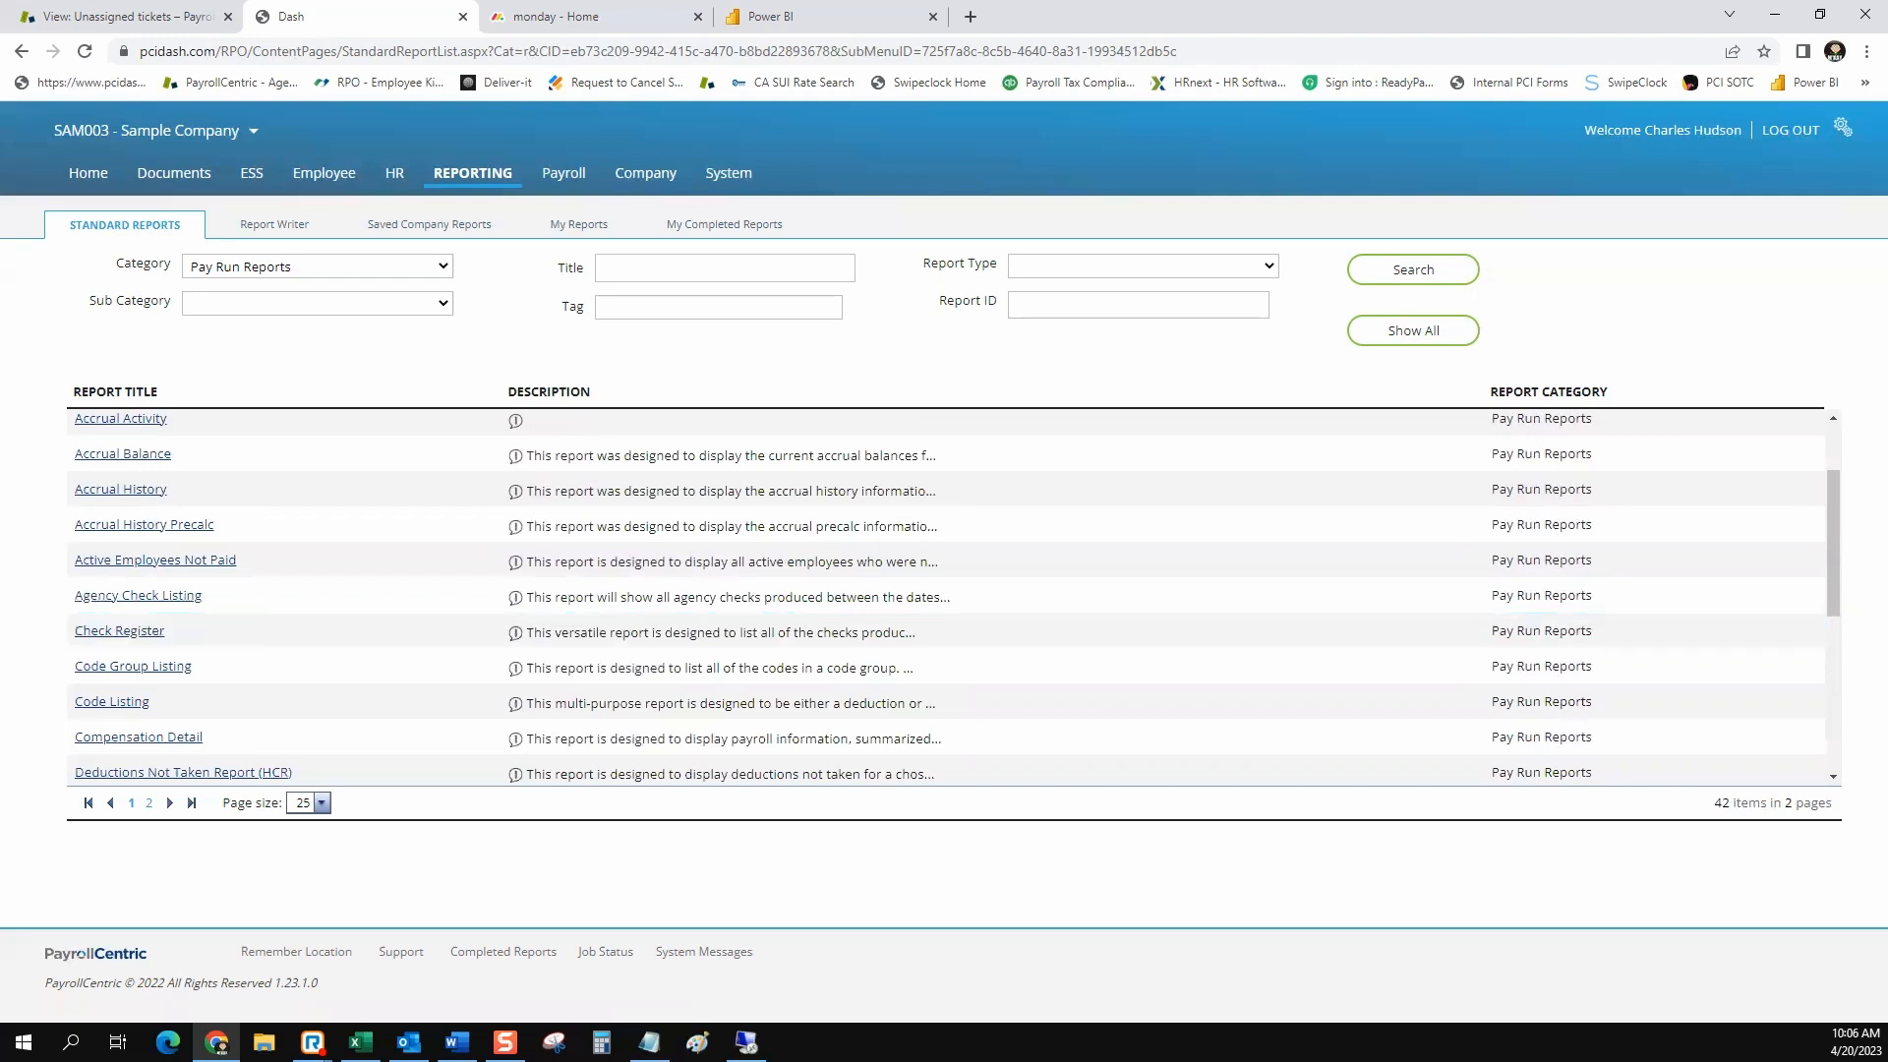
Clear the category filter and search the standard reports for the Audits sub category
click(317, 266)
click(317, 287)
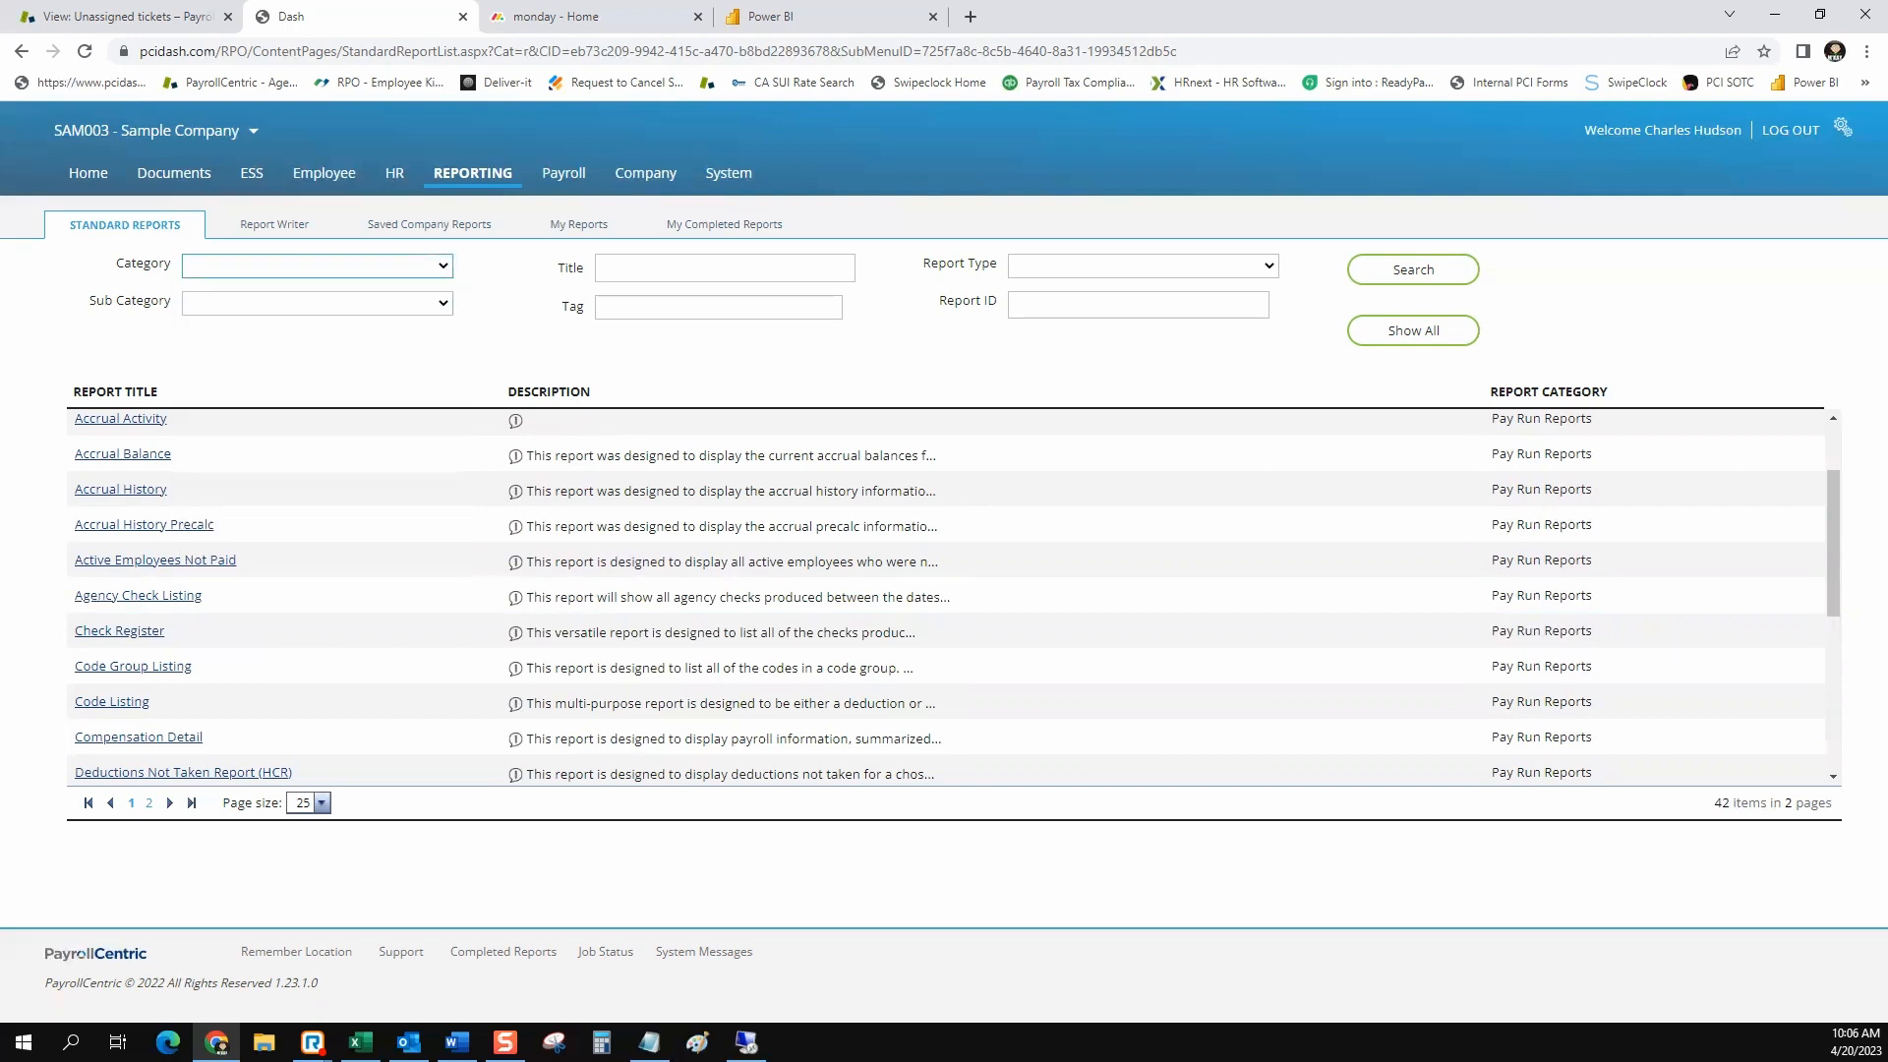
click(317, 304)
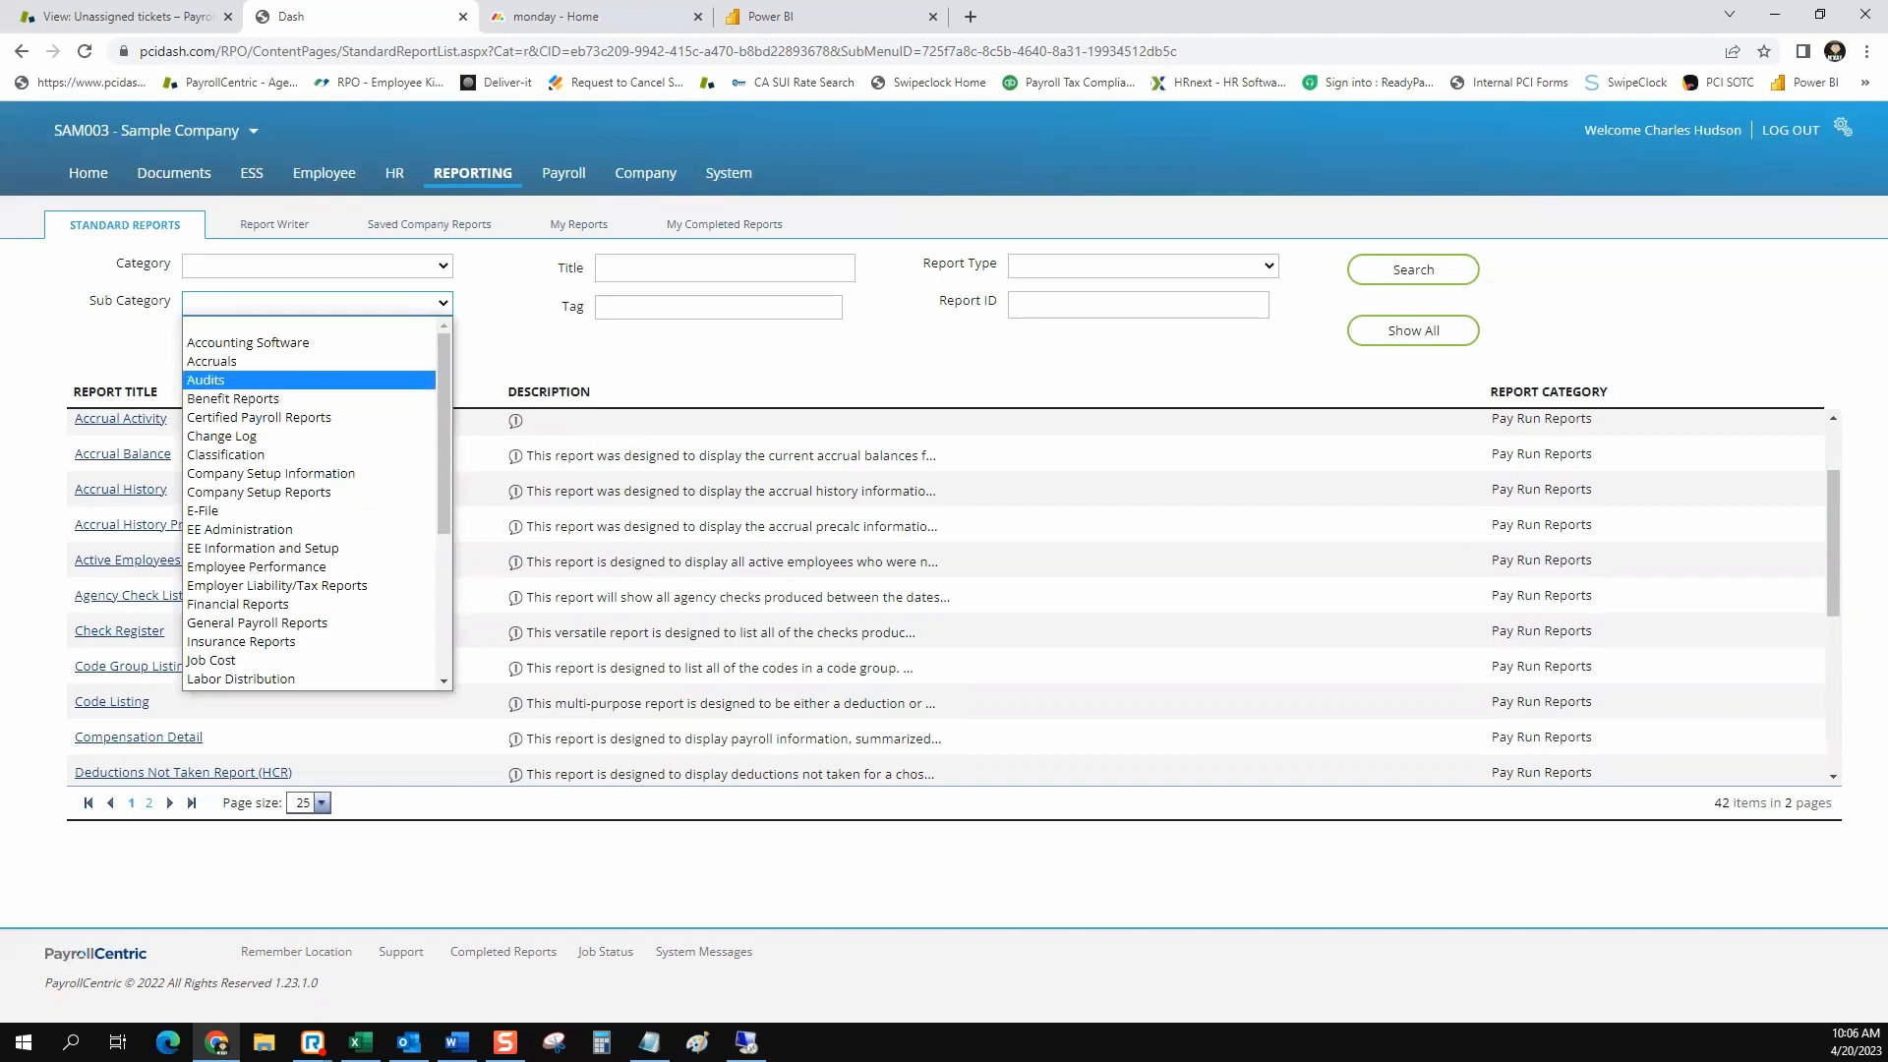
click(206, 379)
click(1413, 269)
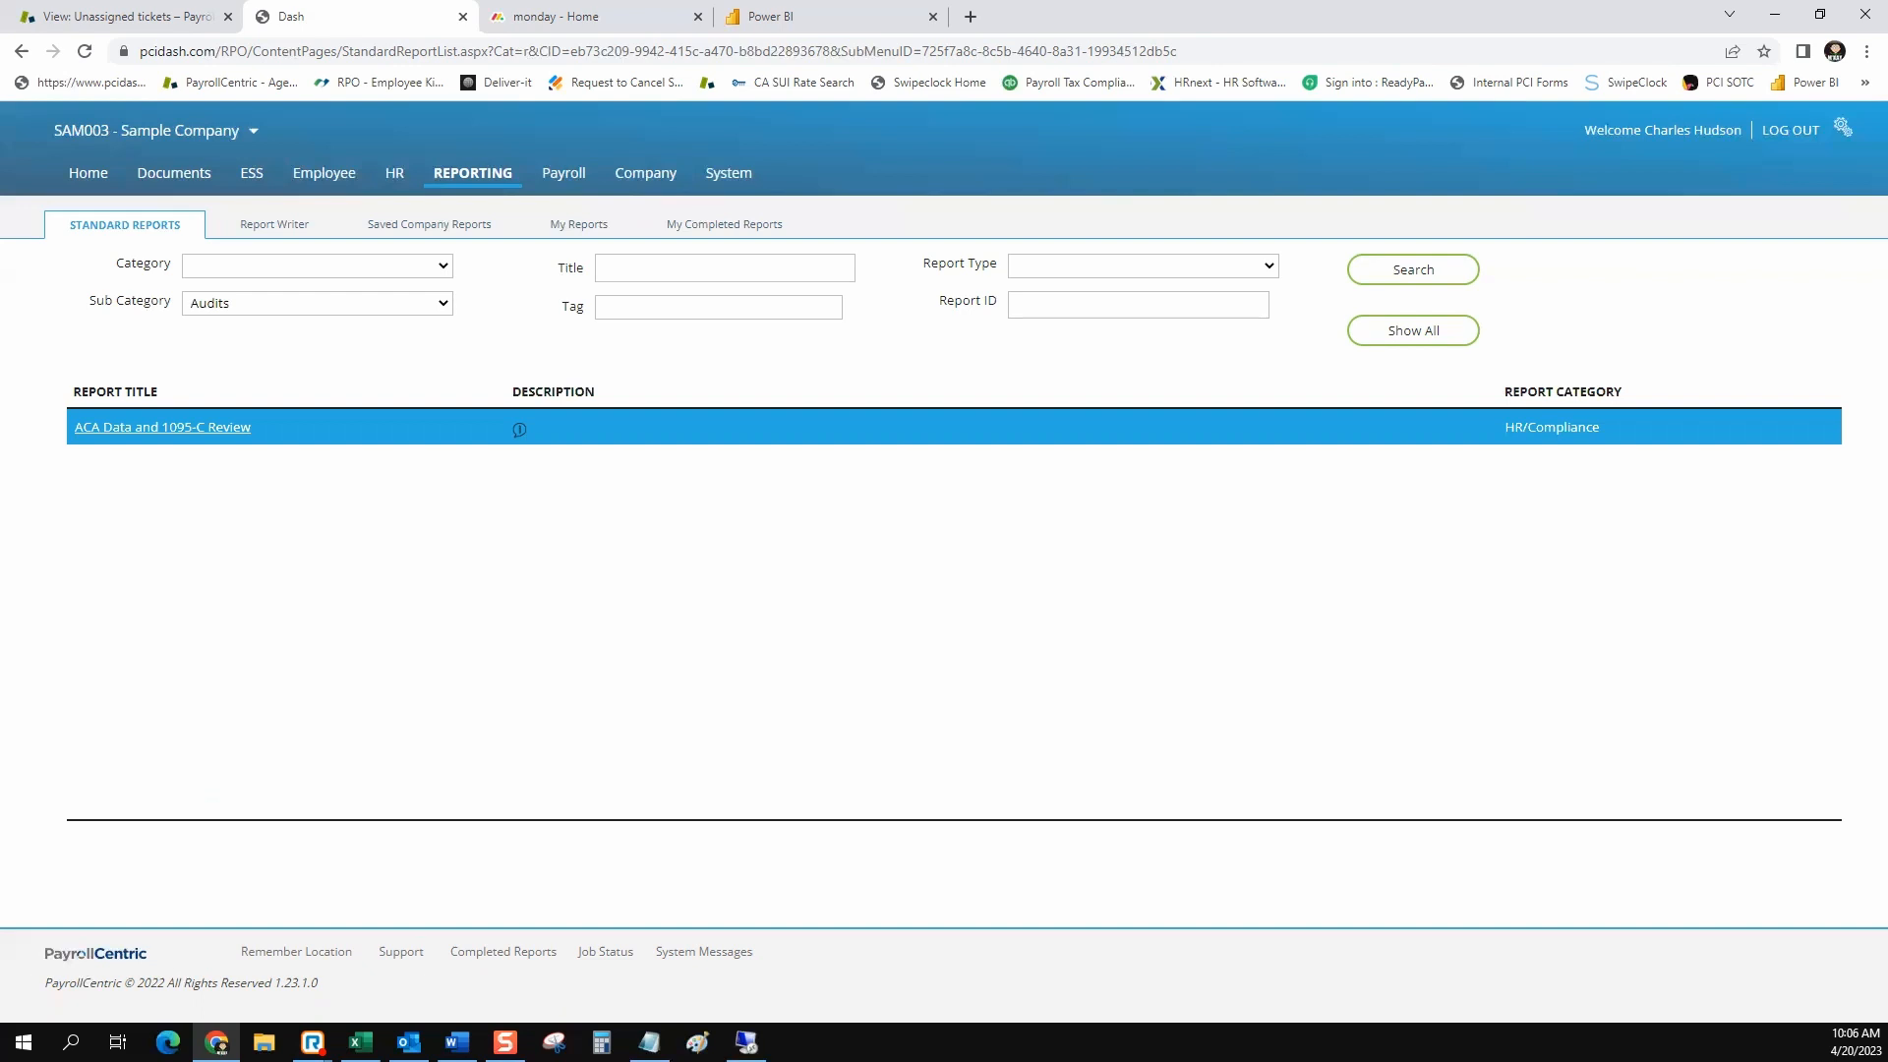
Clear the sub category filter and search the standard reports for titles containing "listing"
click(316, 304)
key(Up)
key(Return)
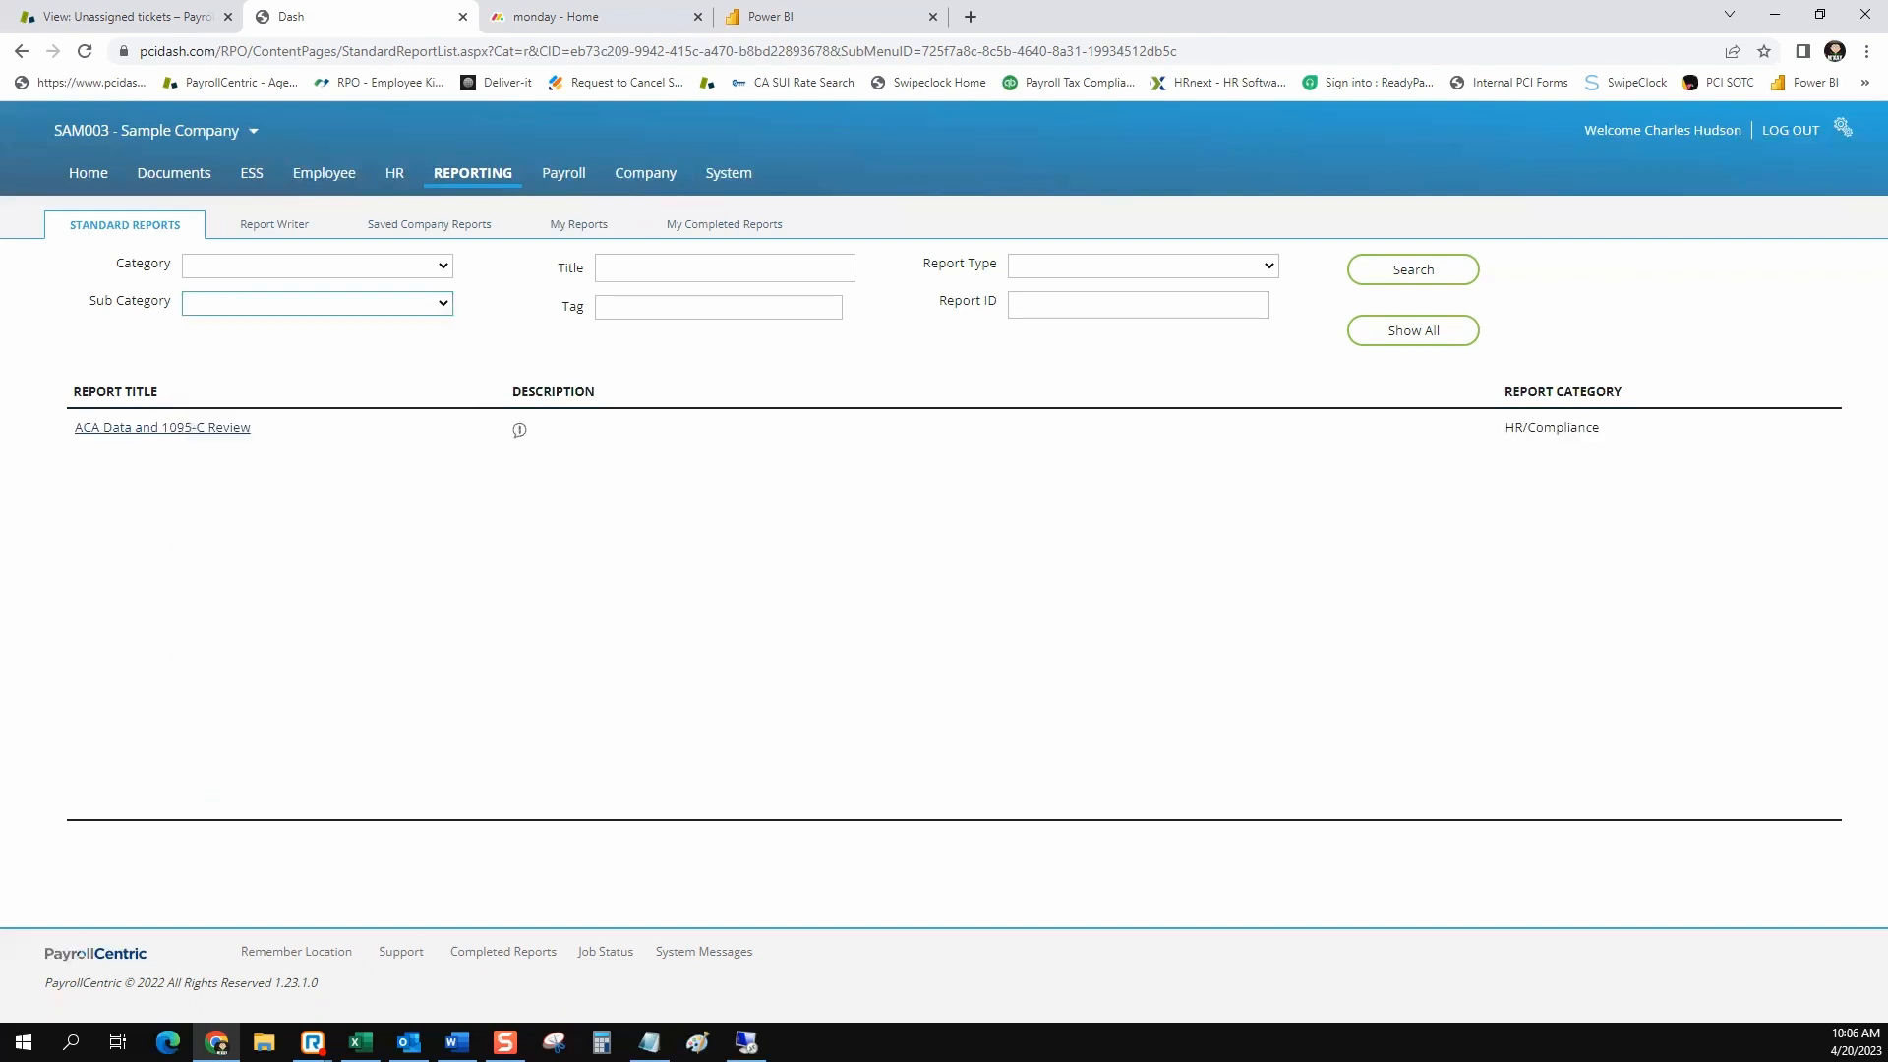
click(724, 268)
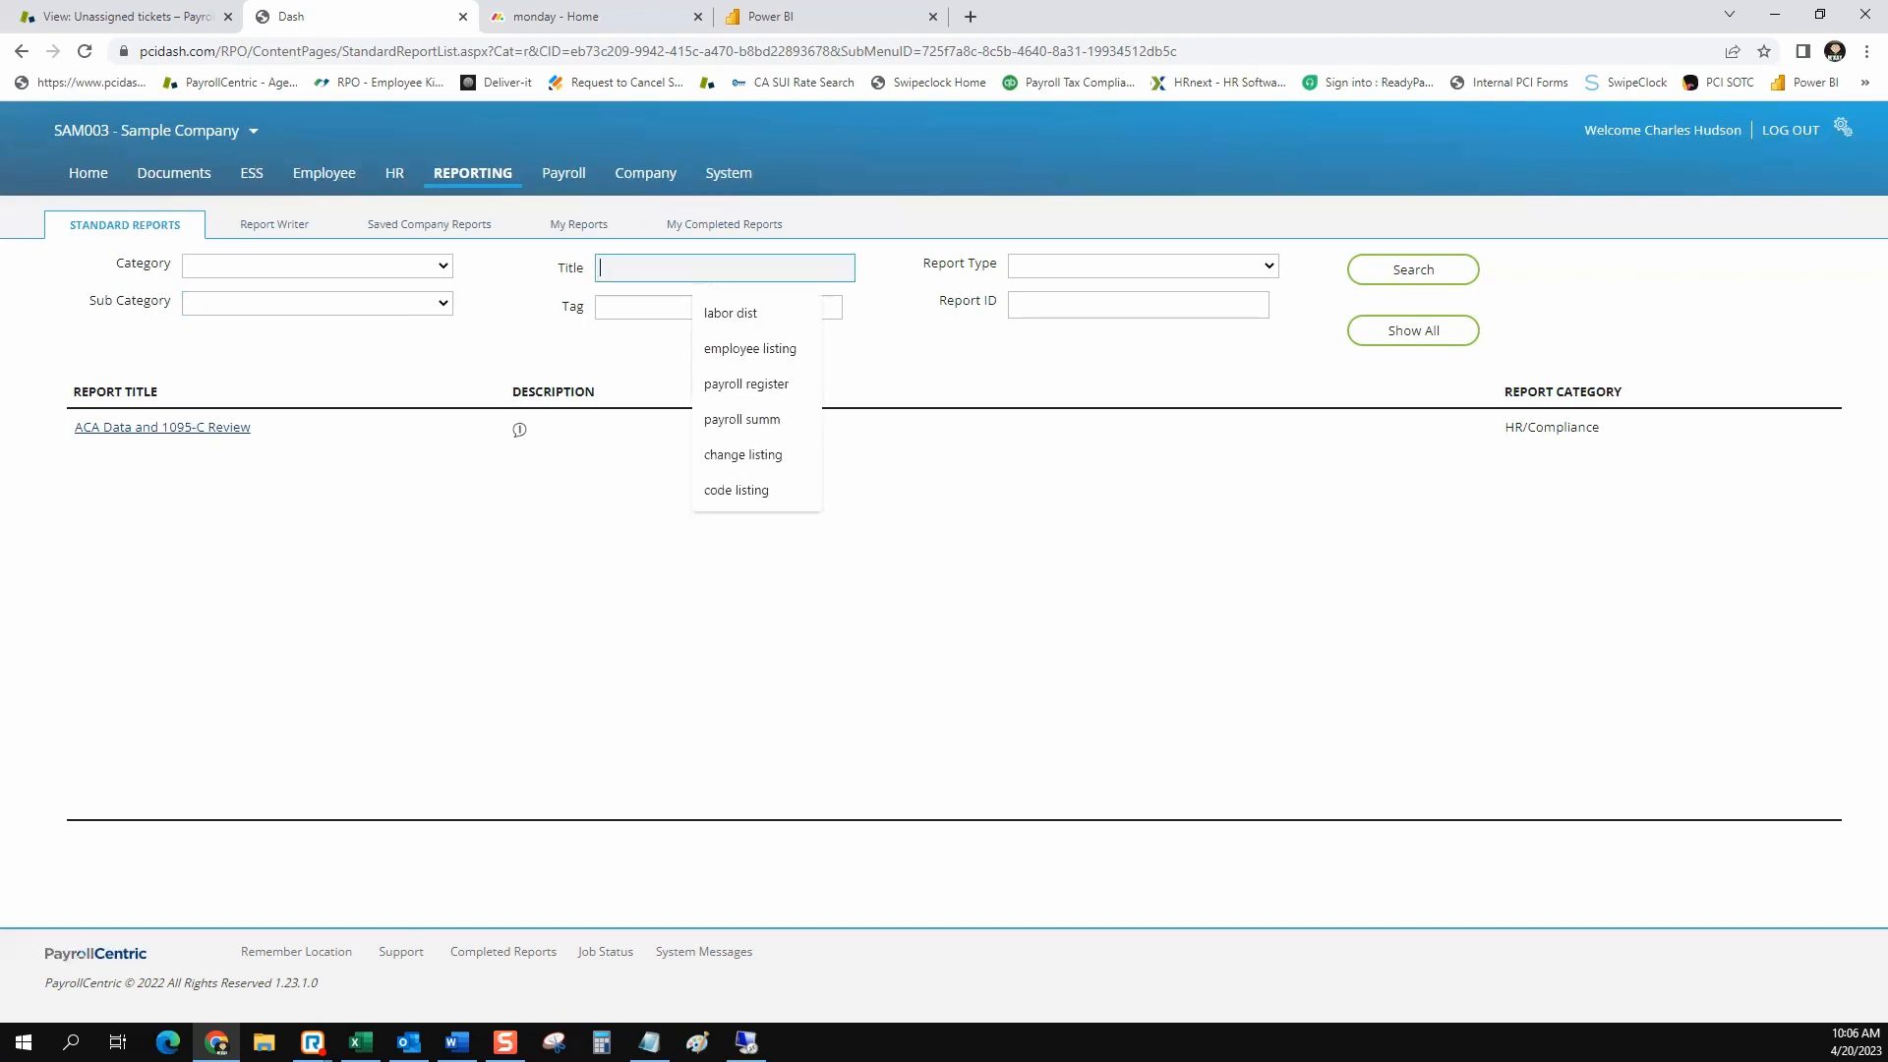
text(listing)
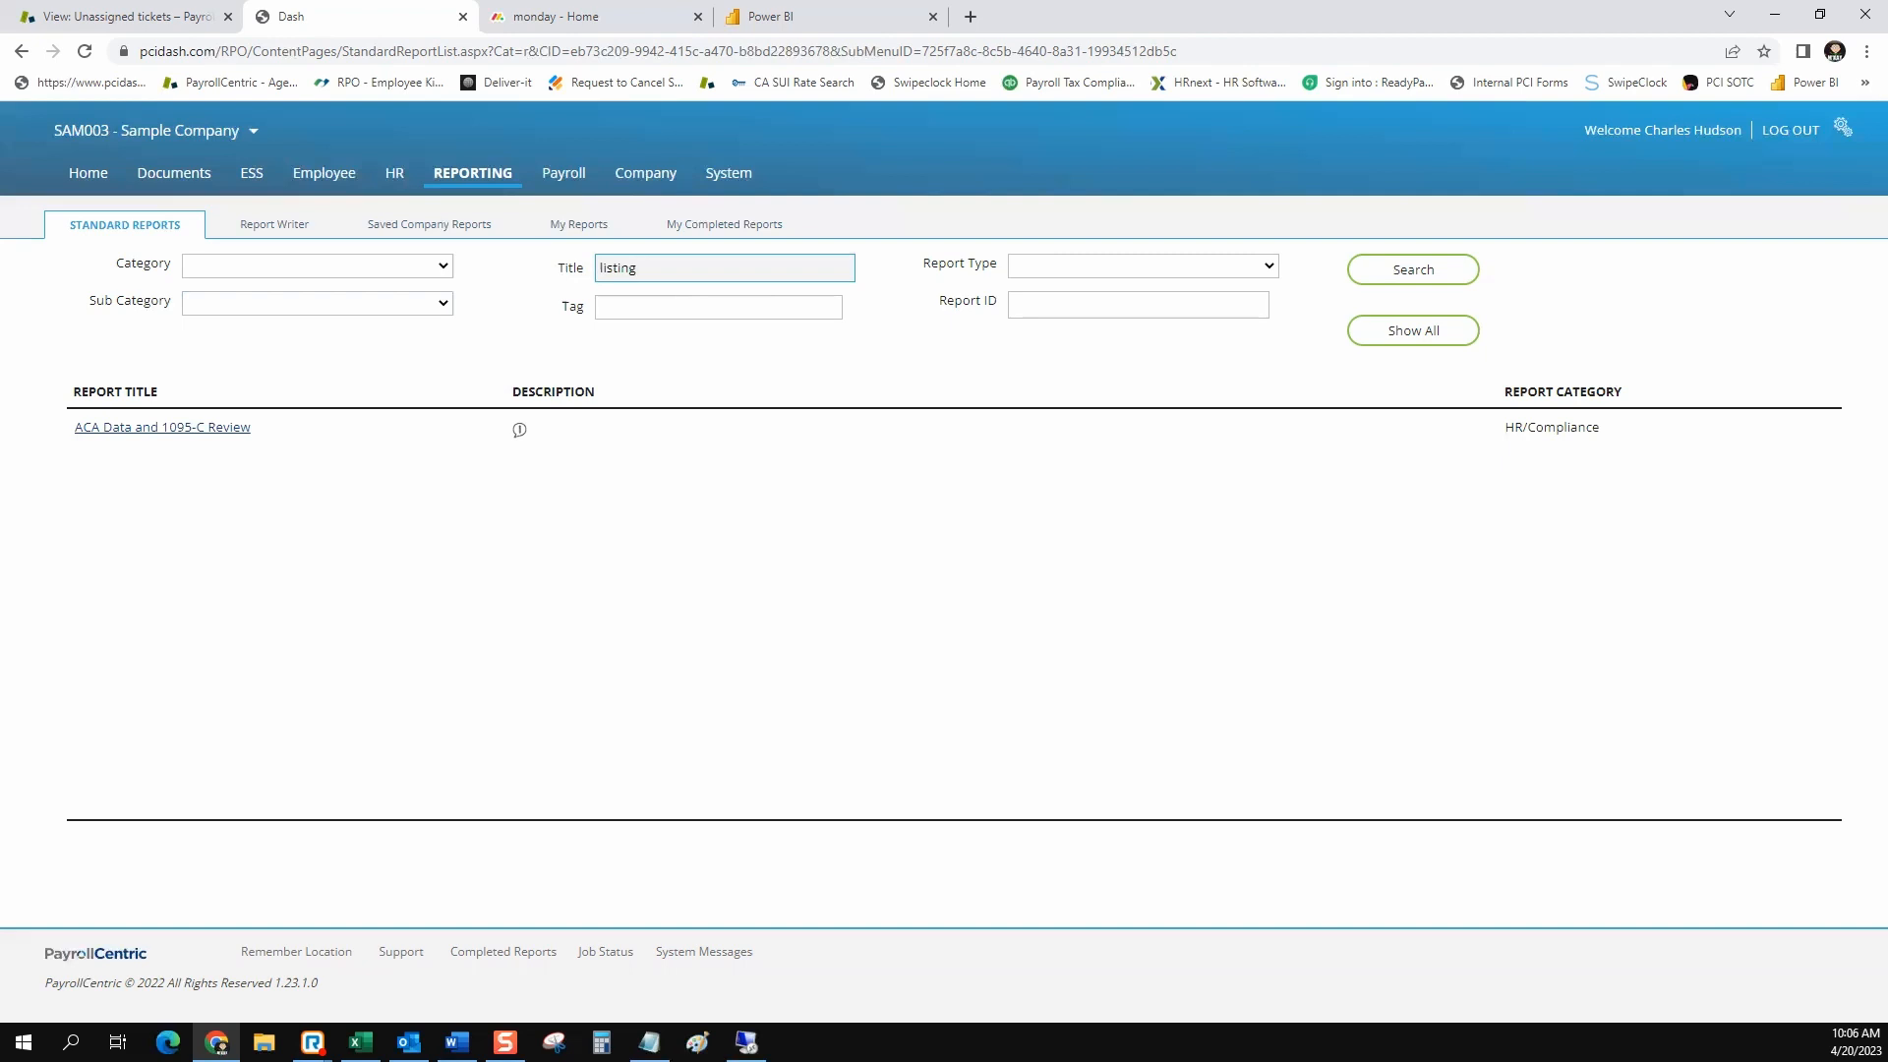
key(Return)
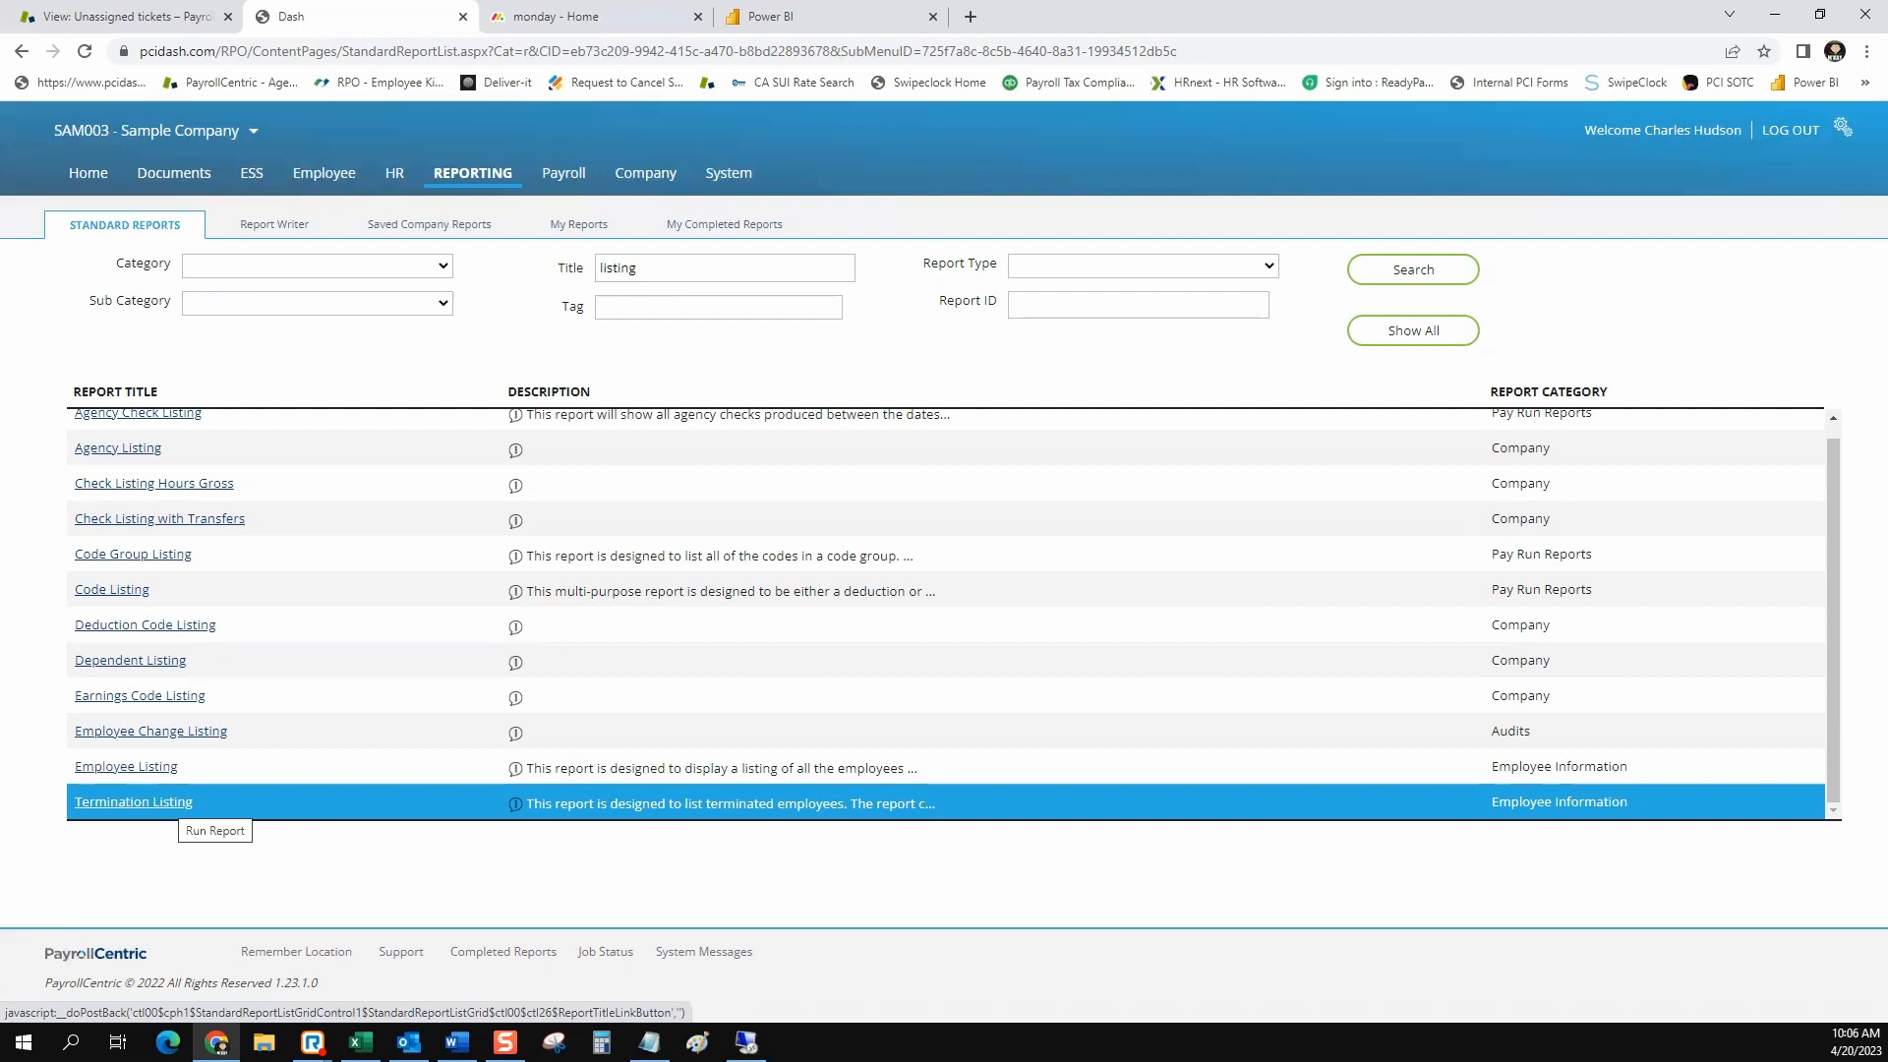
Open the Termination Listing report setup and set its date selection to Previous Year
click(182, 802)
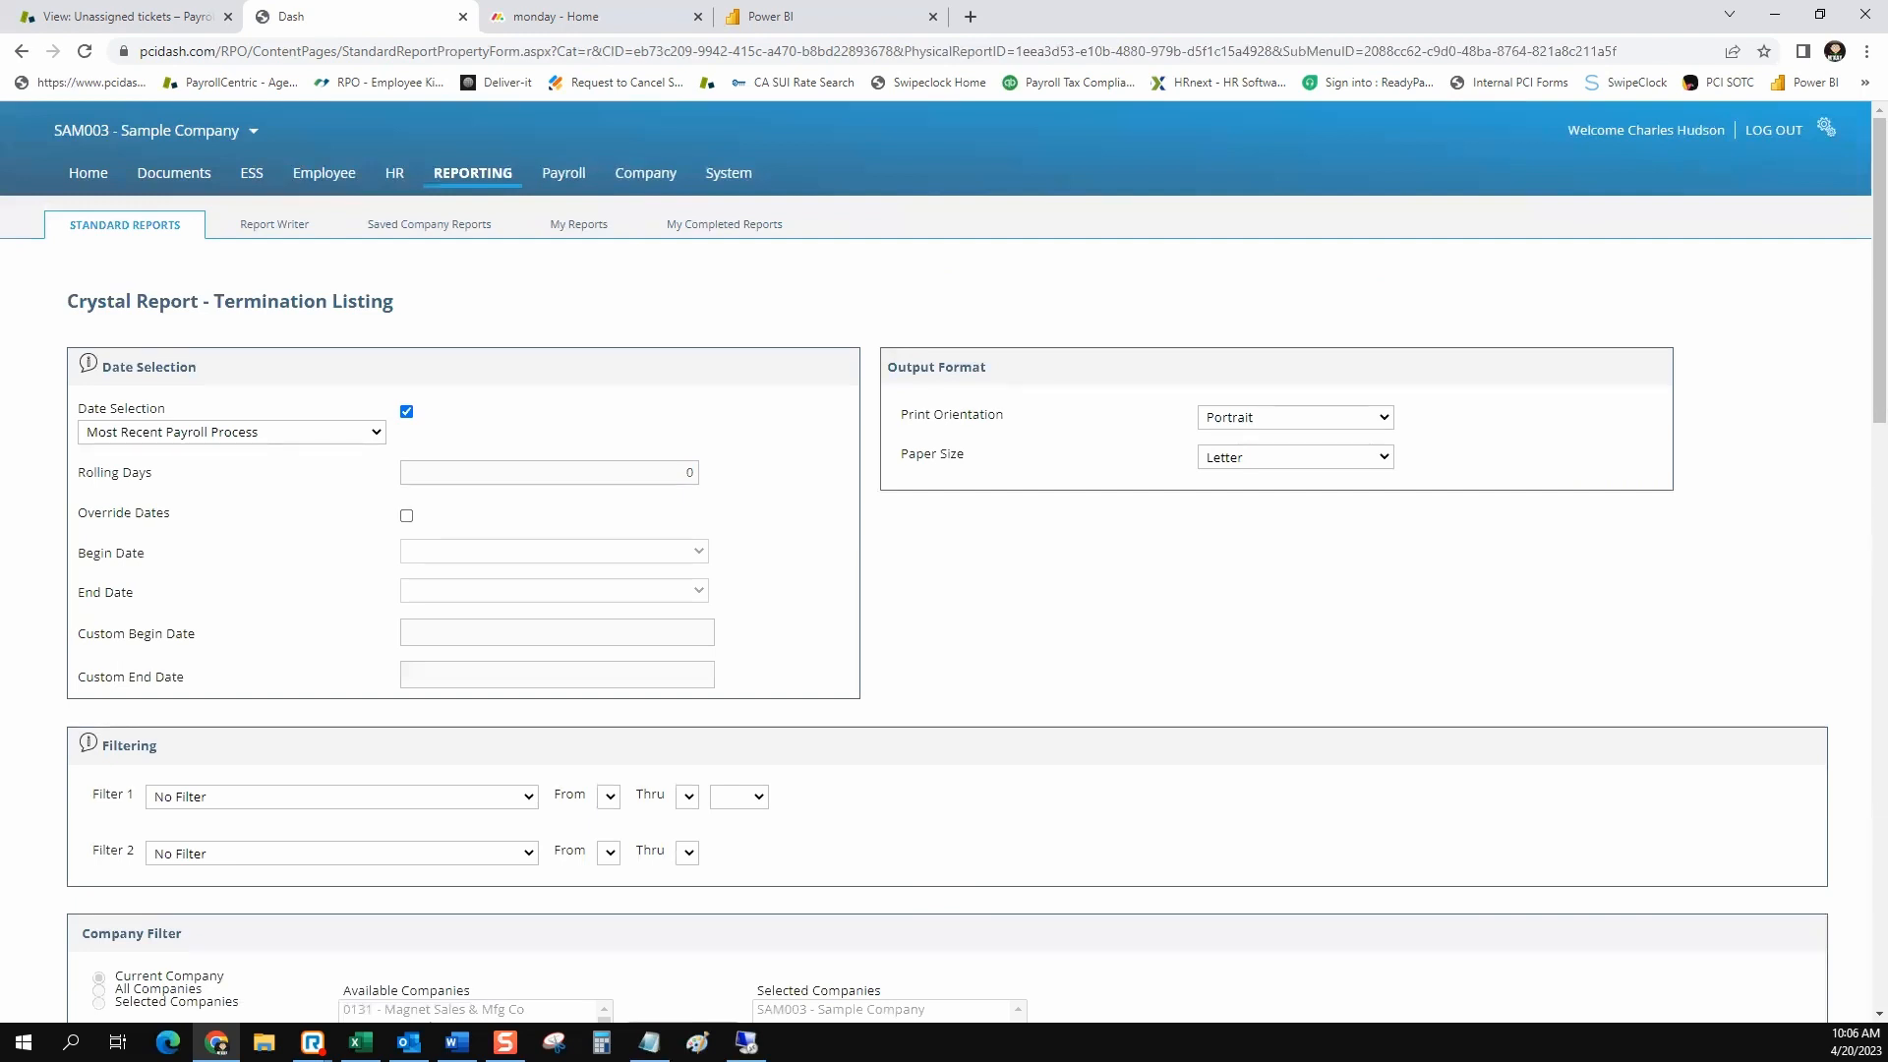
click(232, 433)
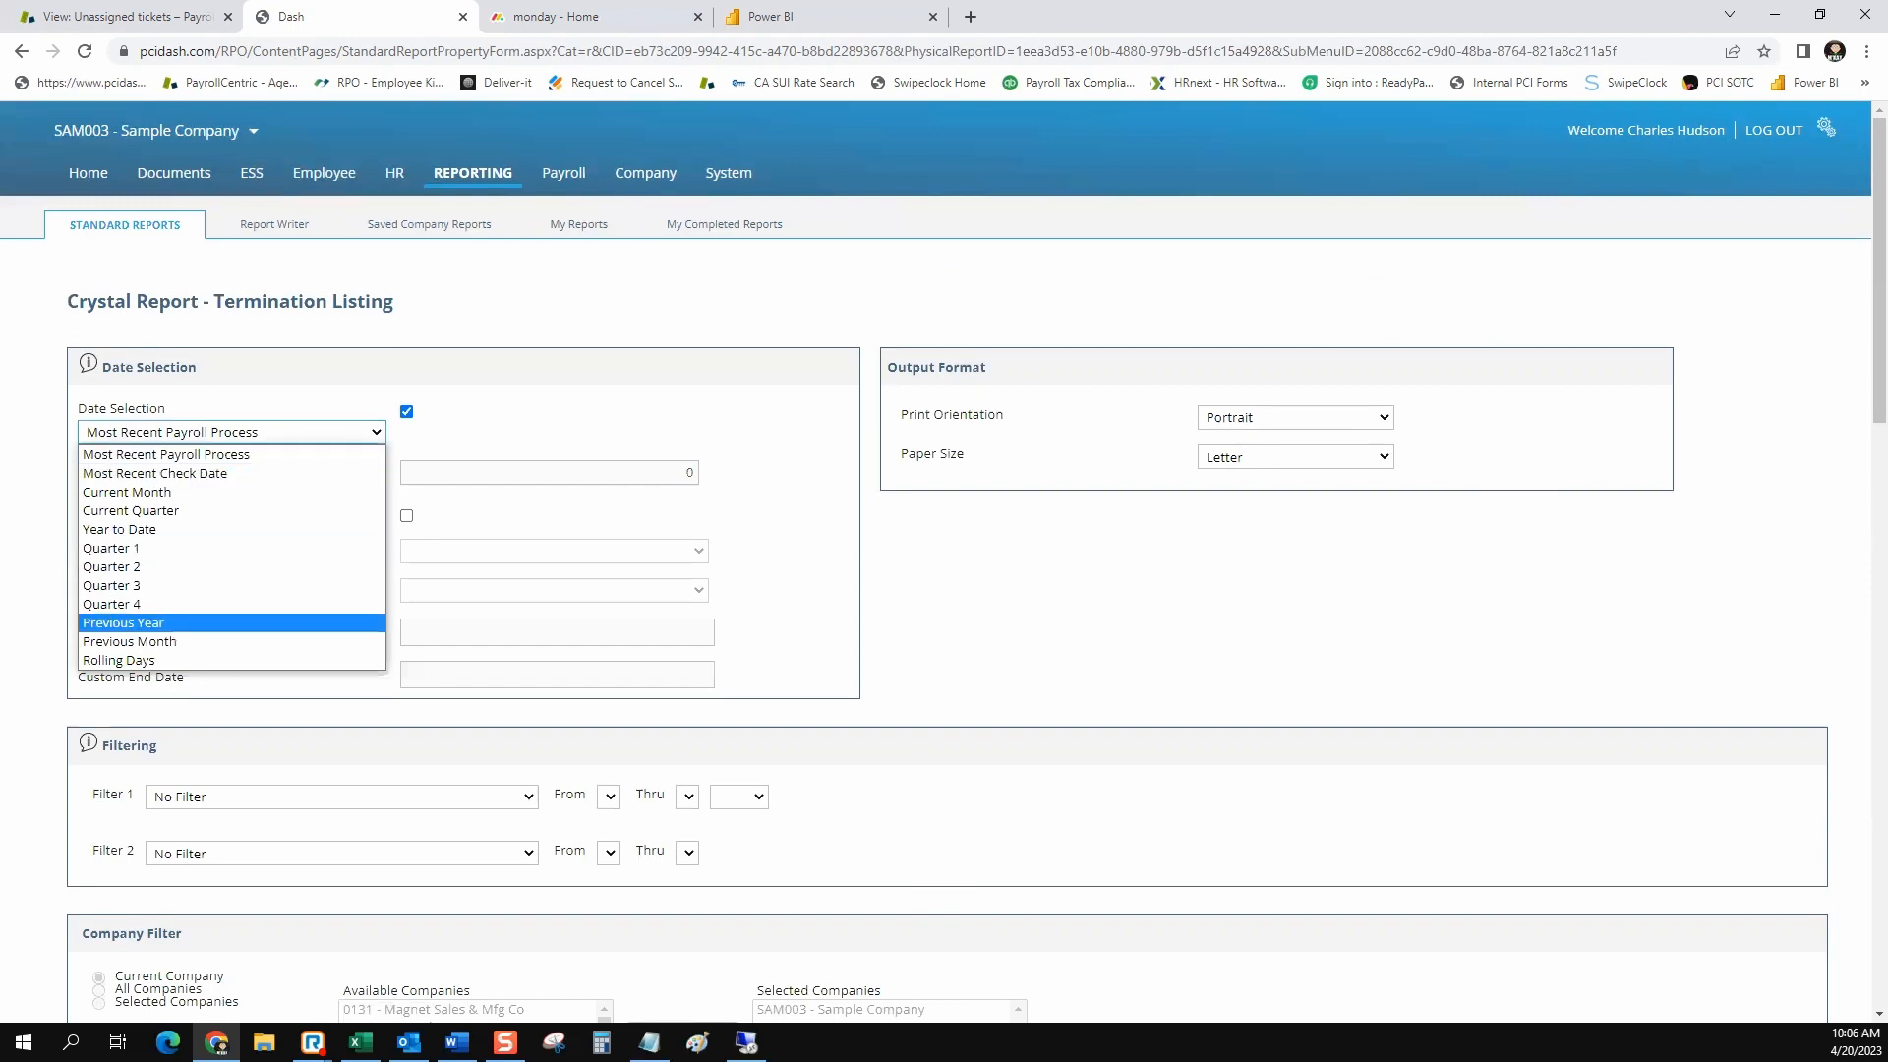
click(233, 623)
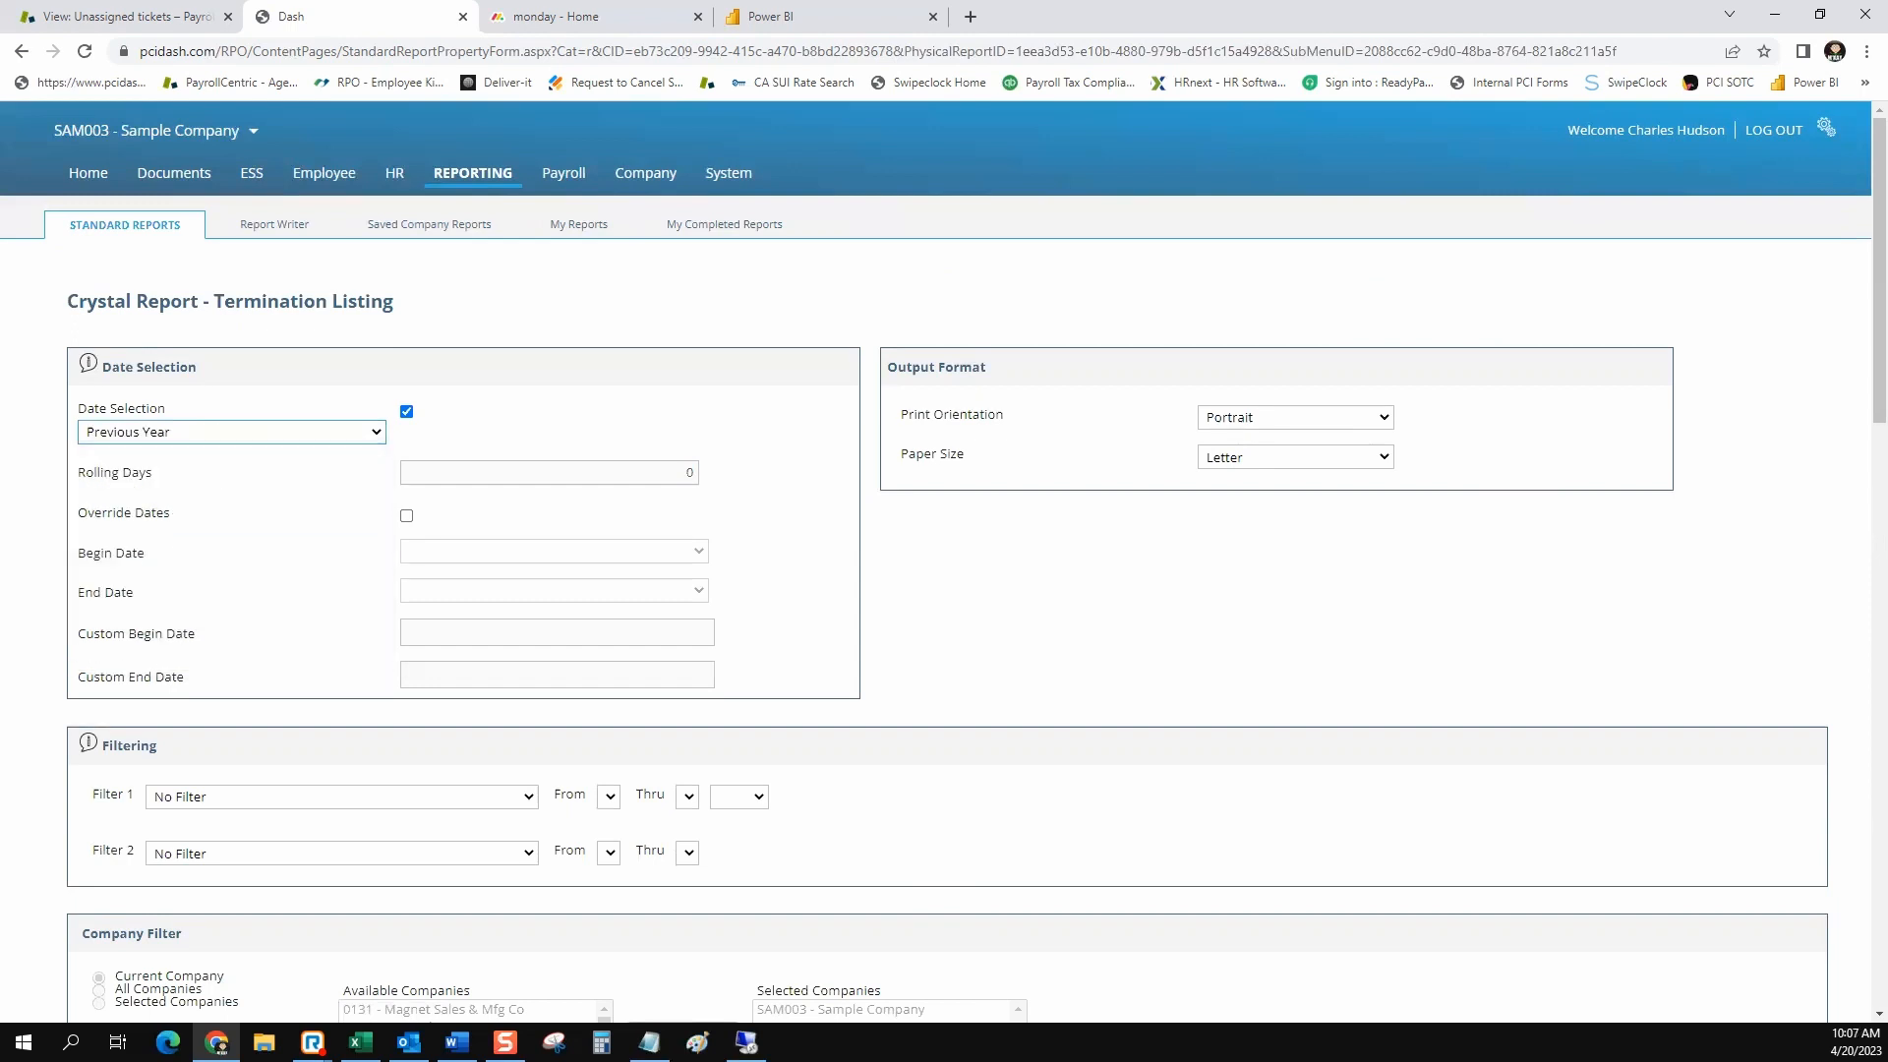
Enable the Use Date Range option so only employees terminated between the beginning and ending dates are included
scroll(944, 560, down, 13)
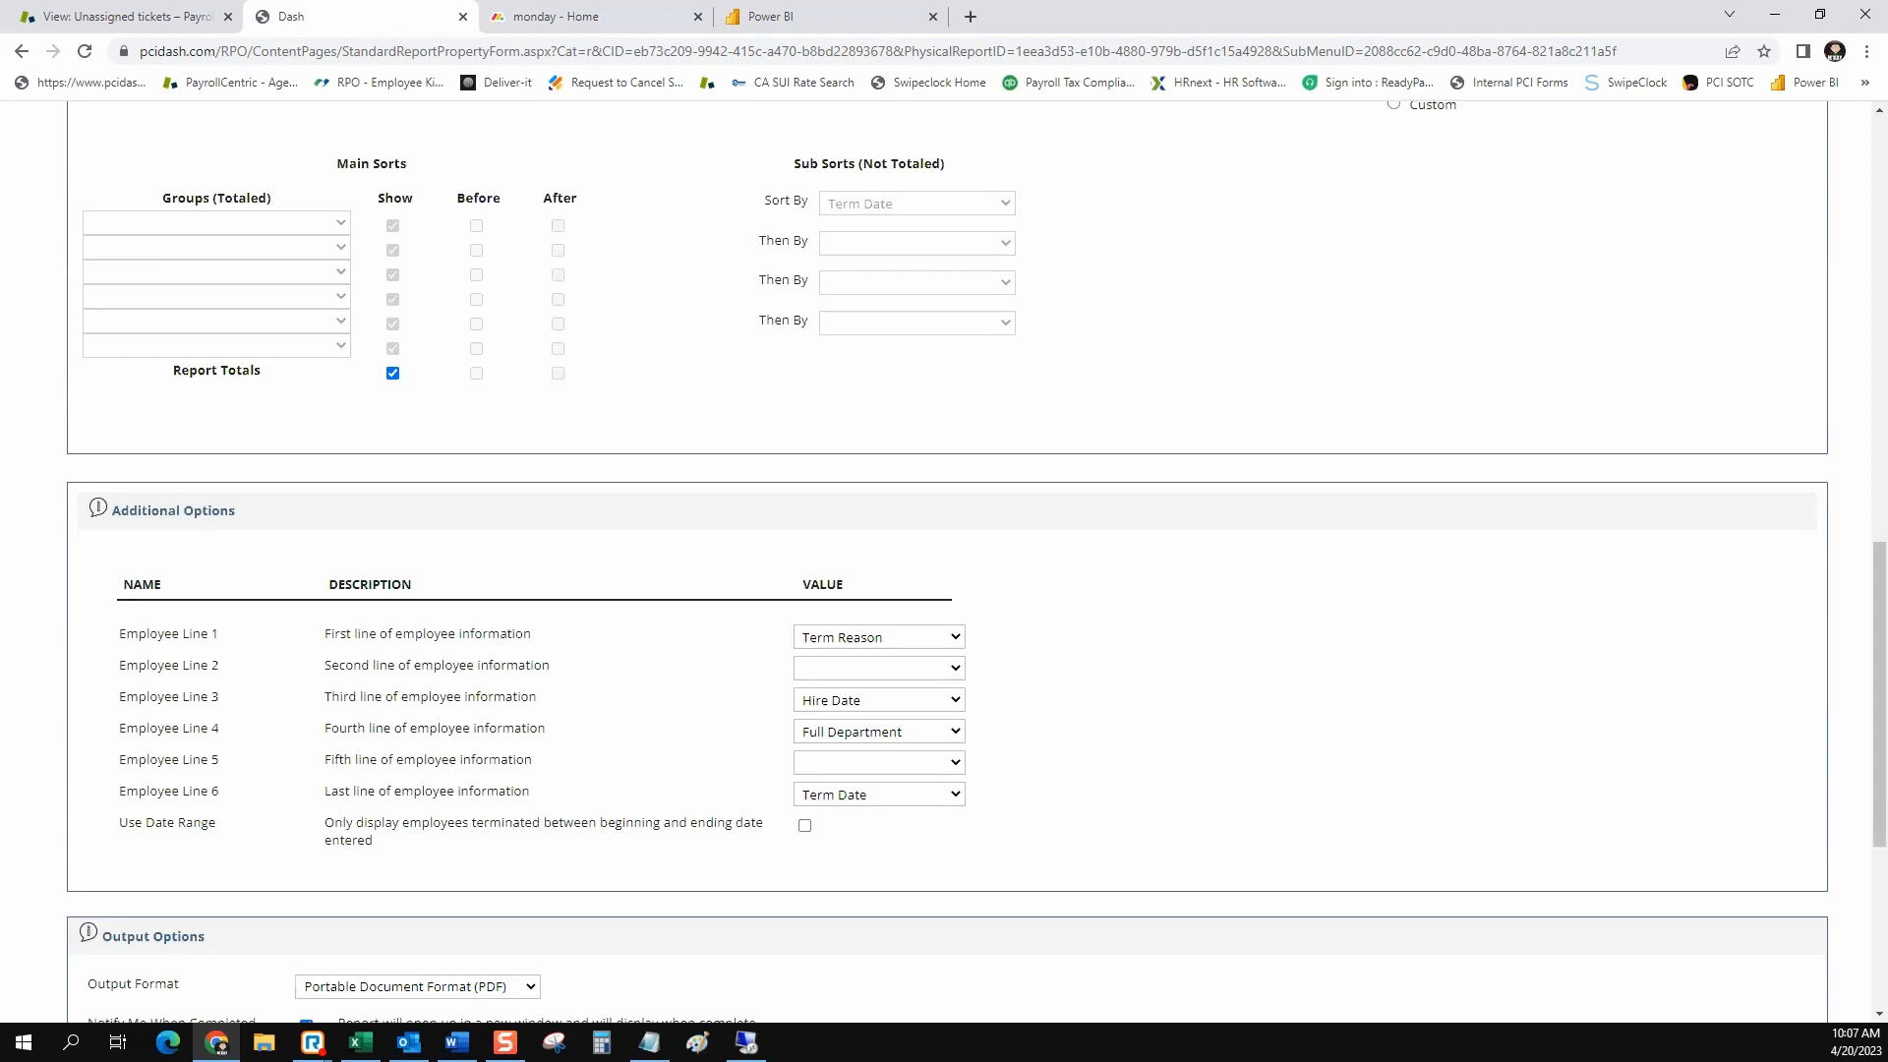
drag(326, 822, 374, 841)
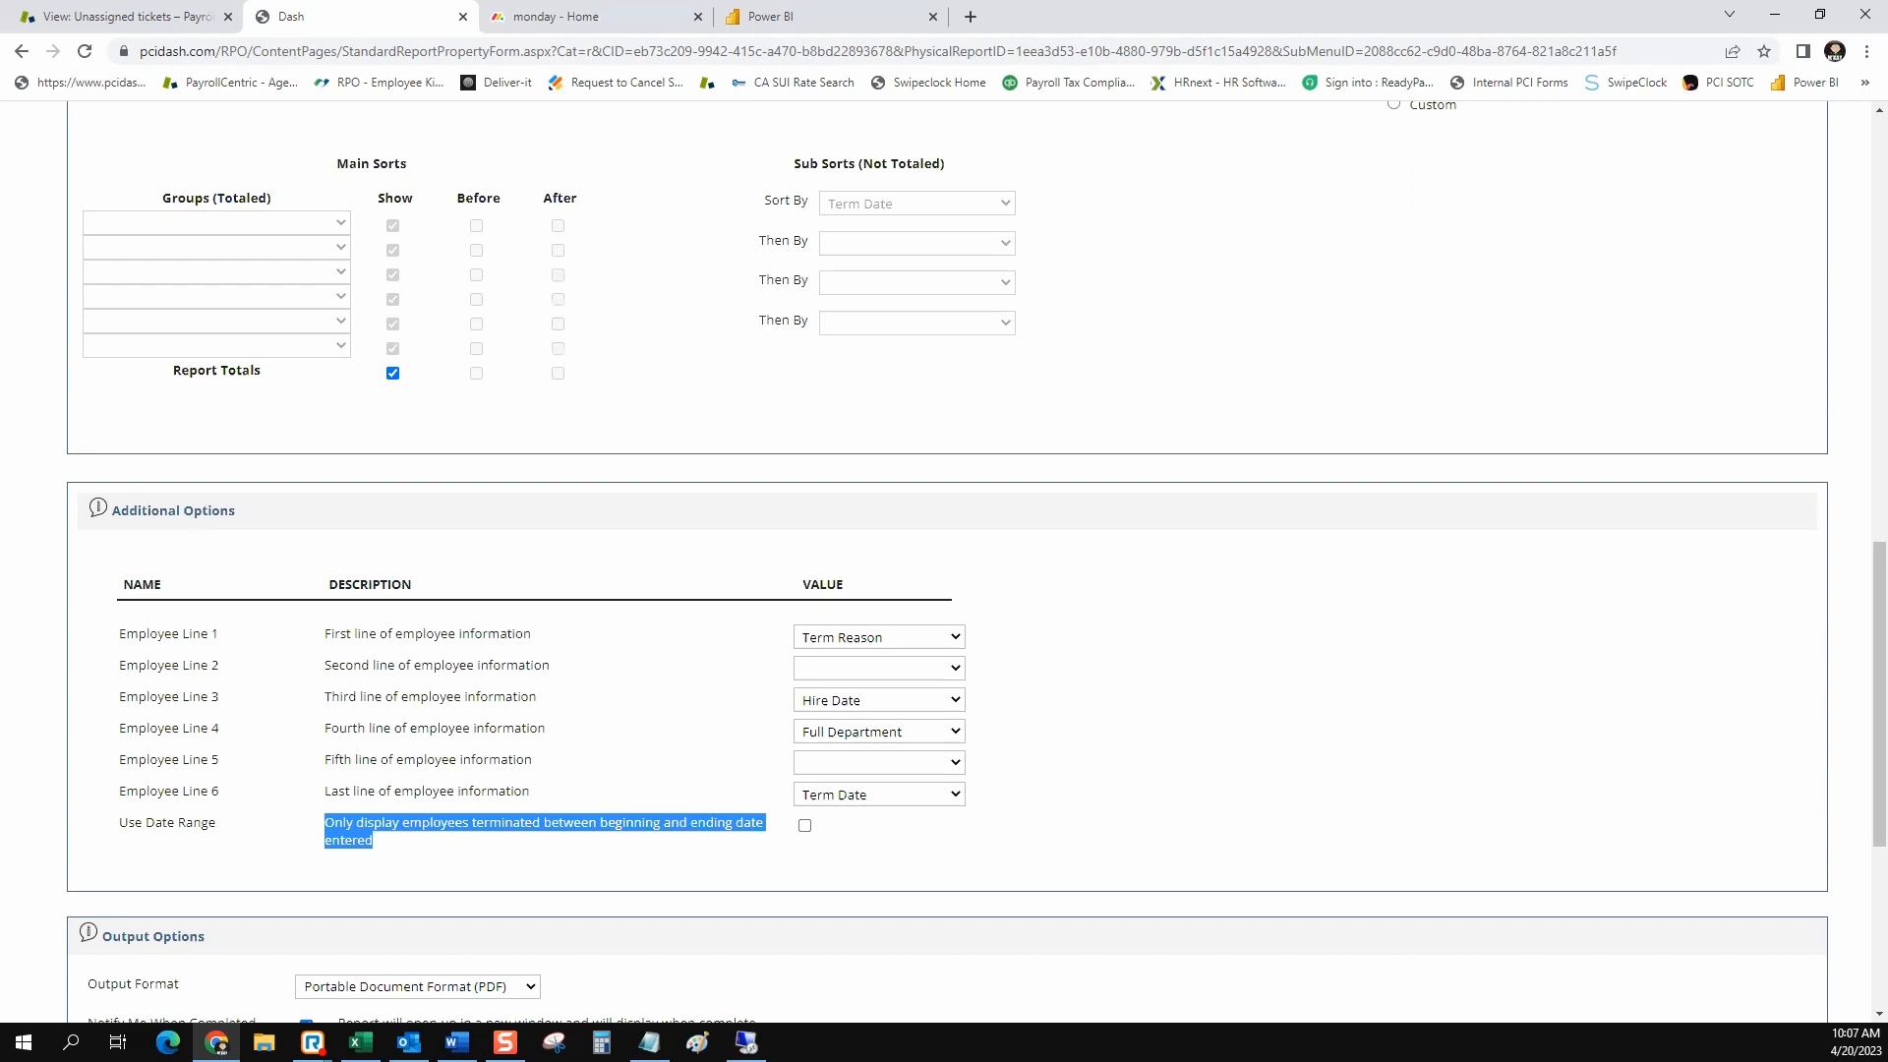
click(804, 826)
Set the Termination Listing's output format to Microsoft Excel and run the report
scroll(804, 826, down, 4)
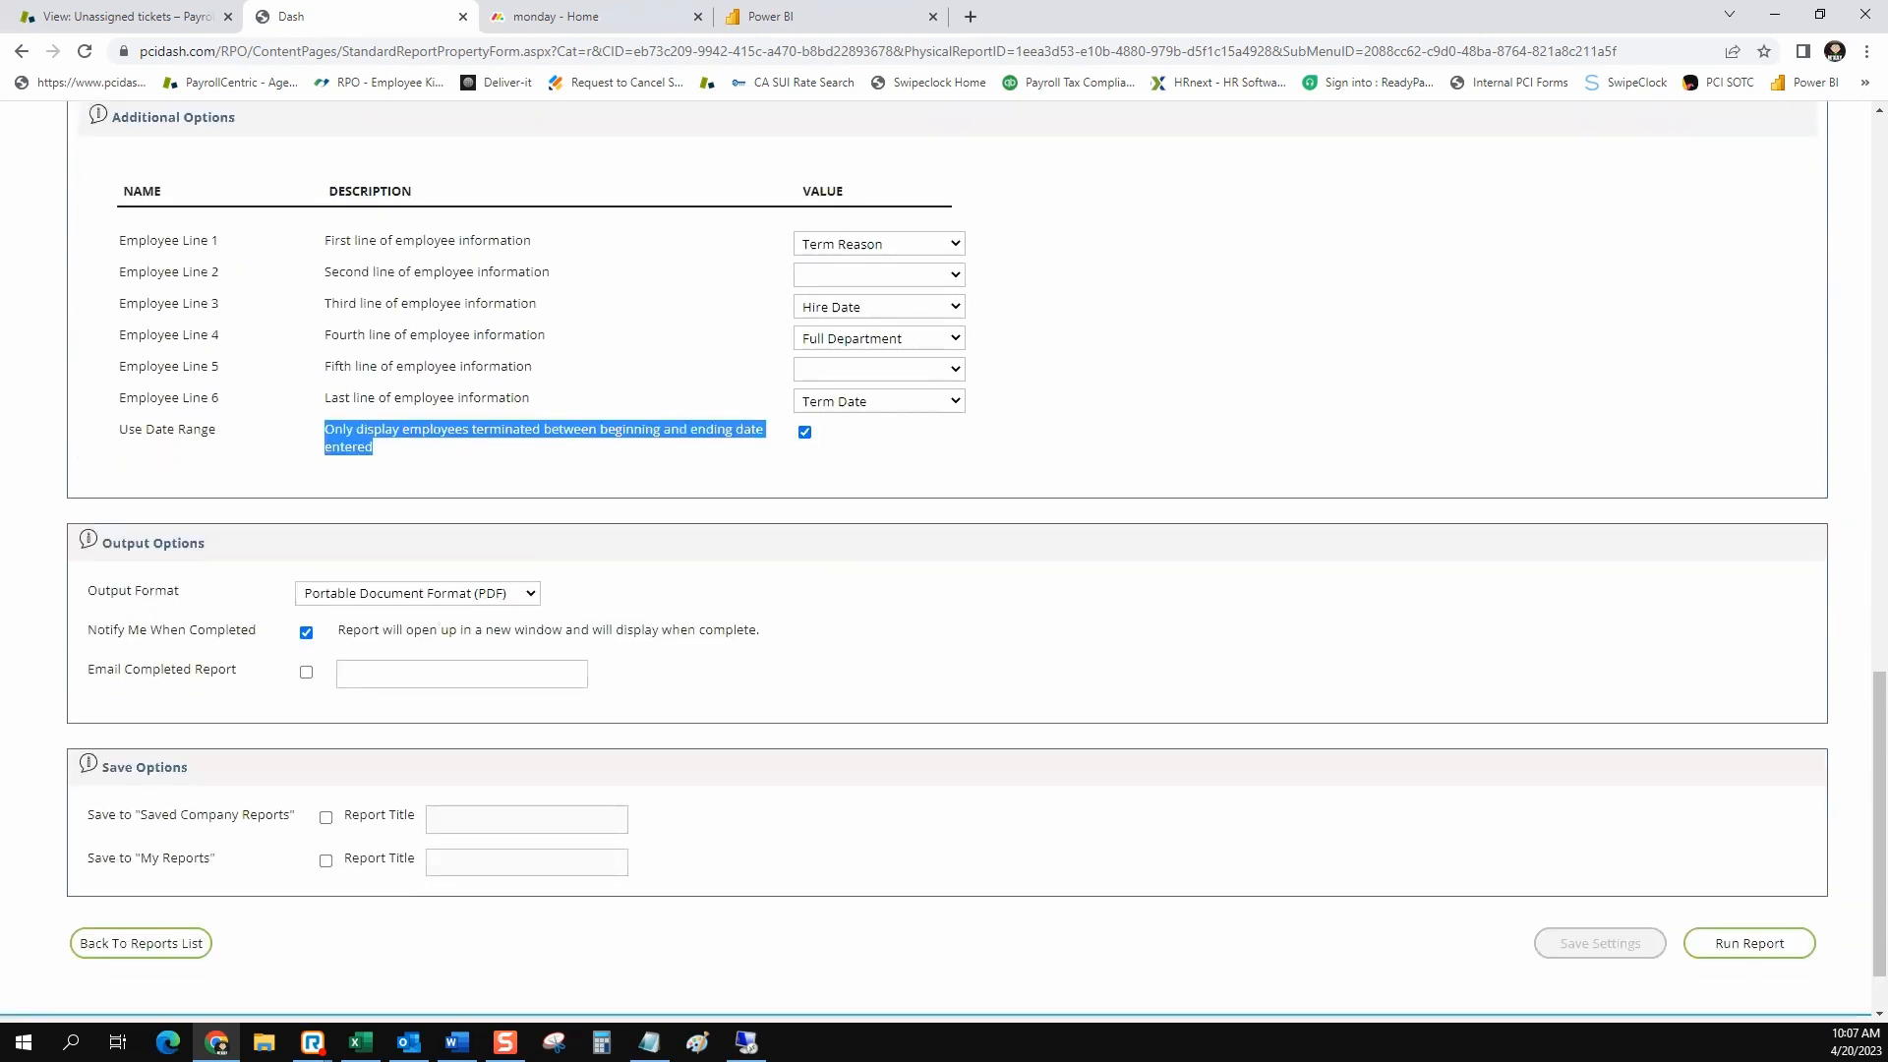
click(418, 593)
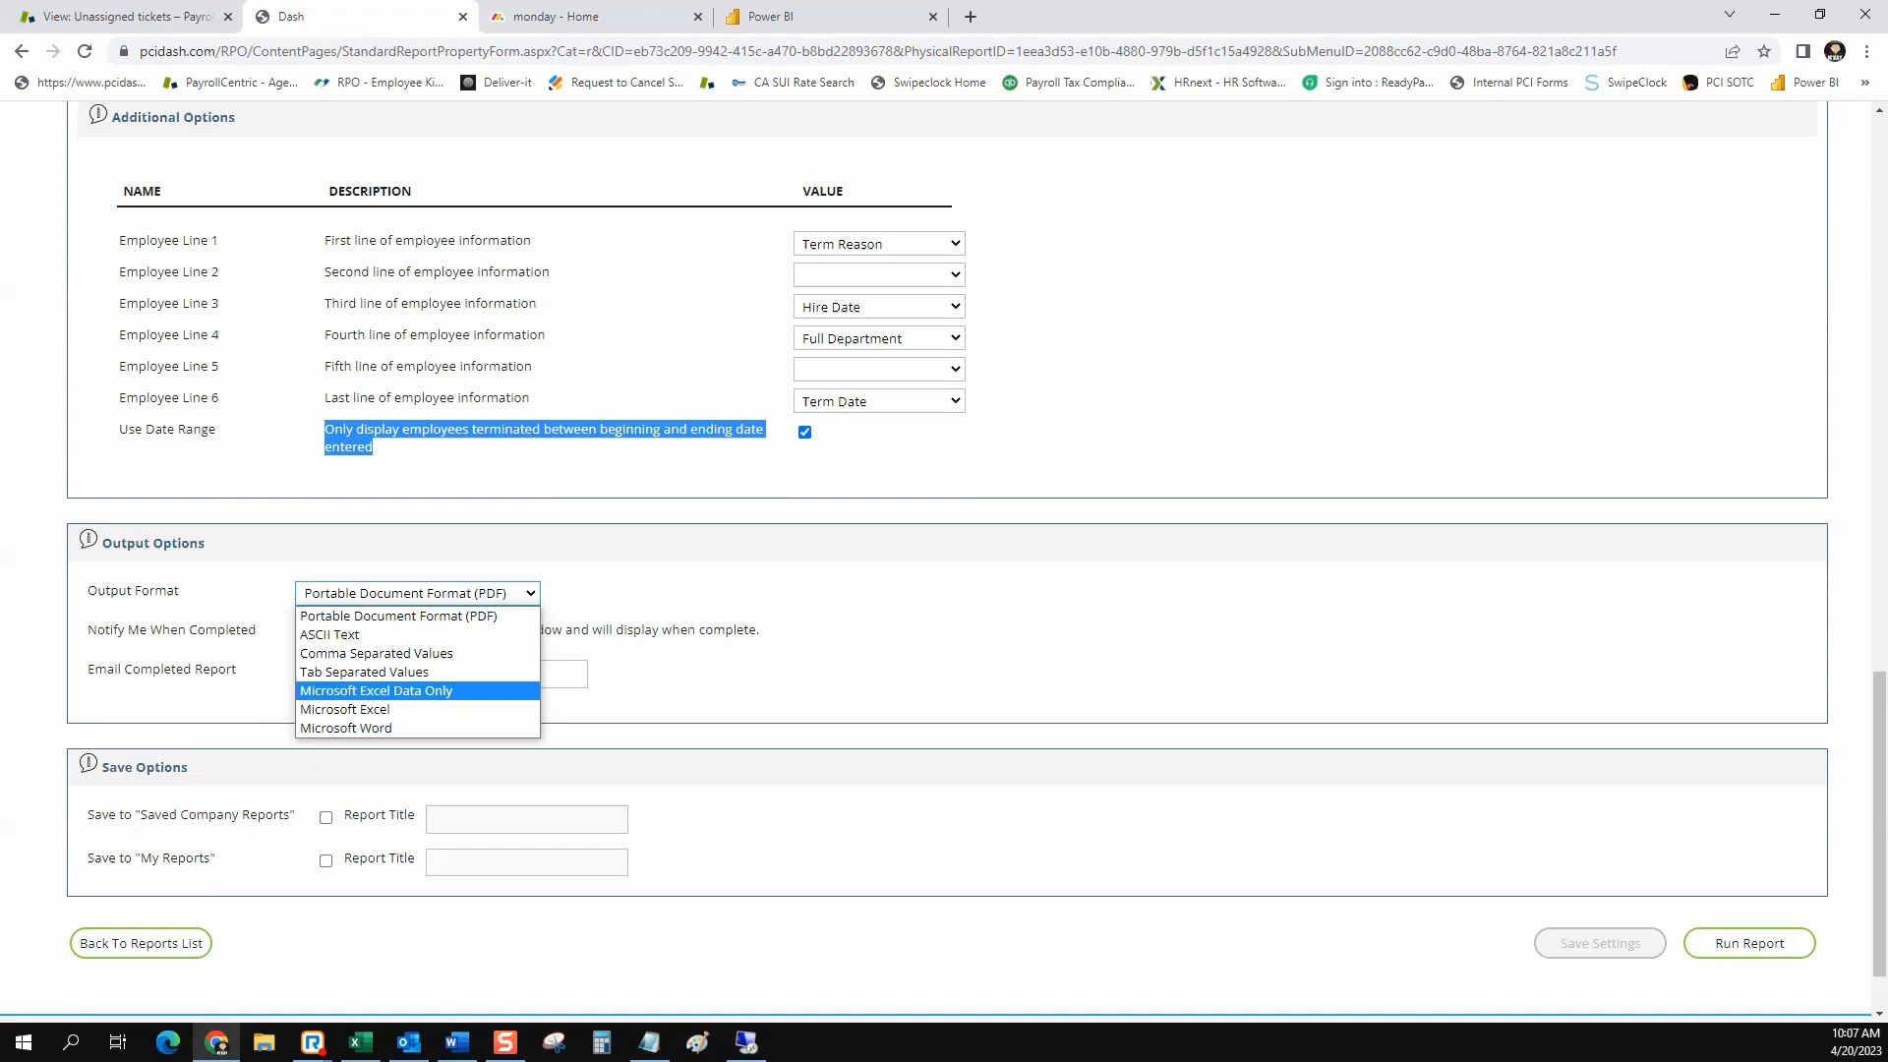
key(Down)
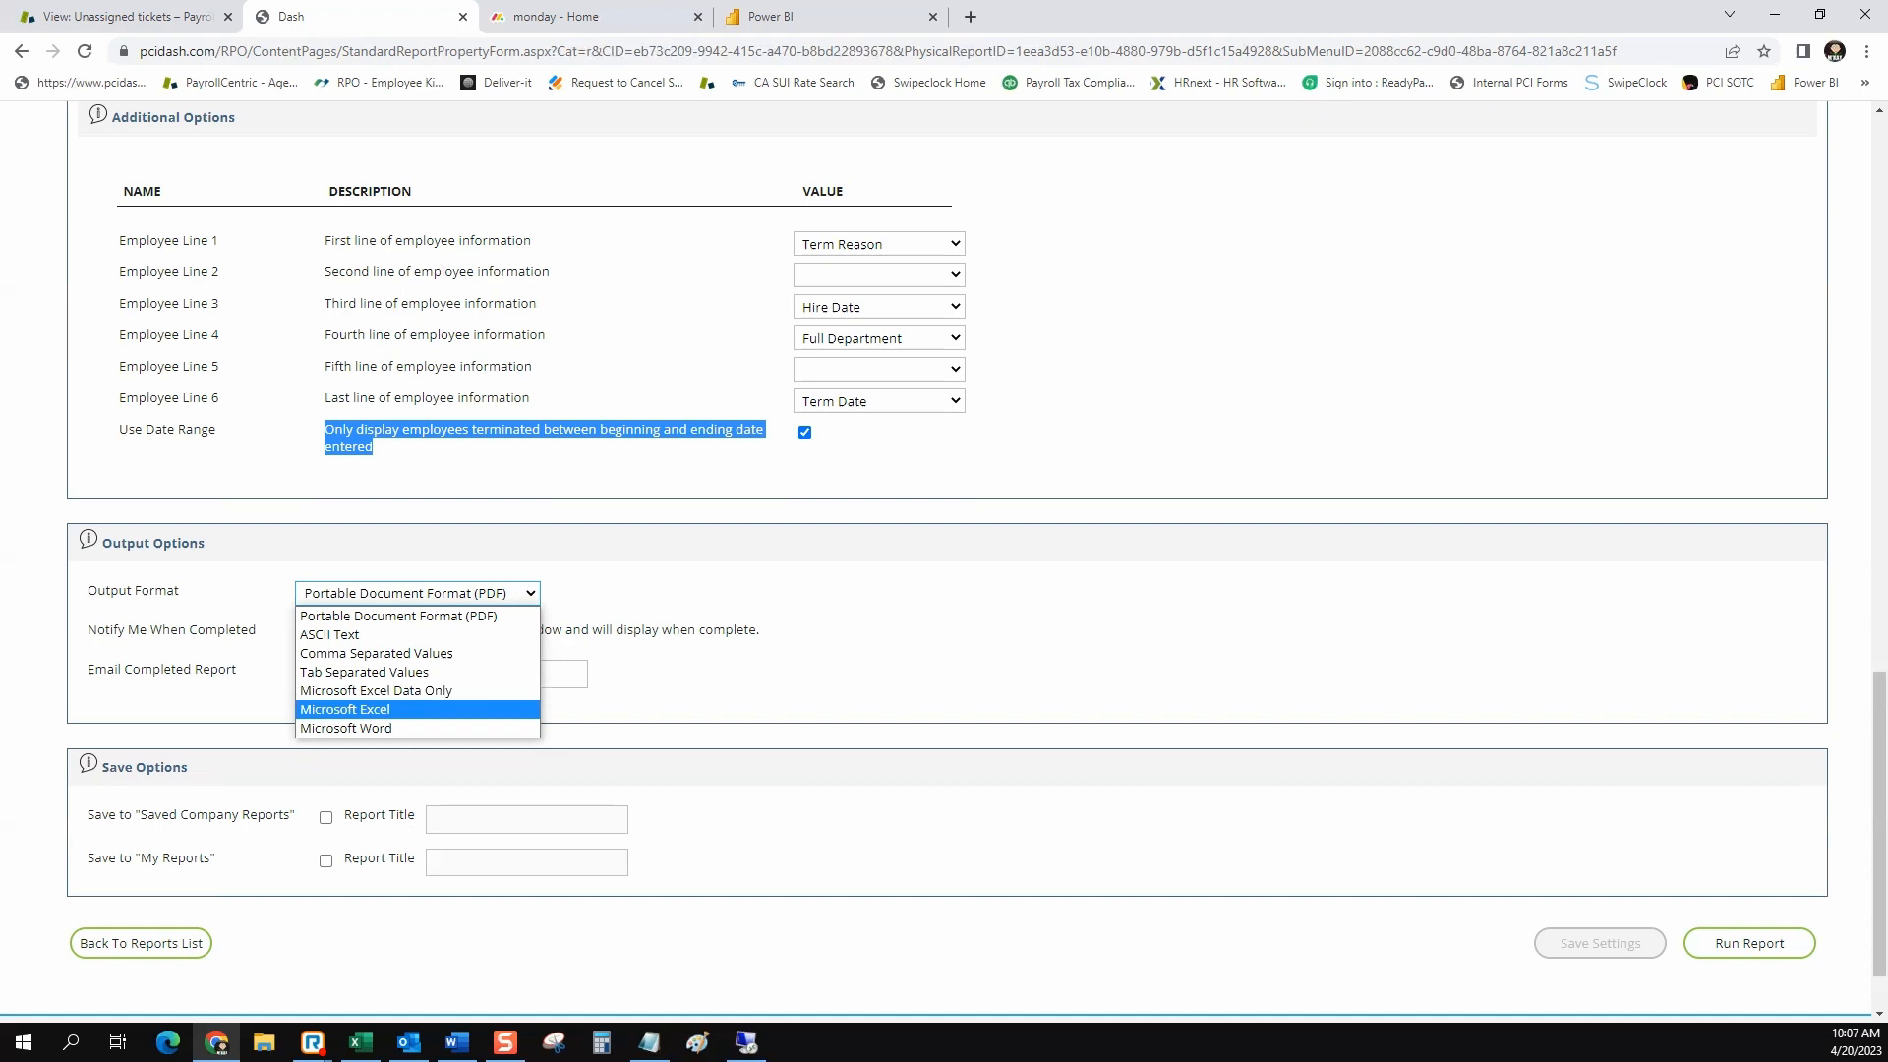
key(Return)
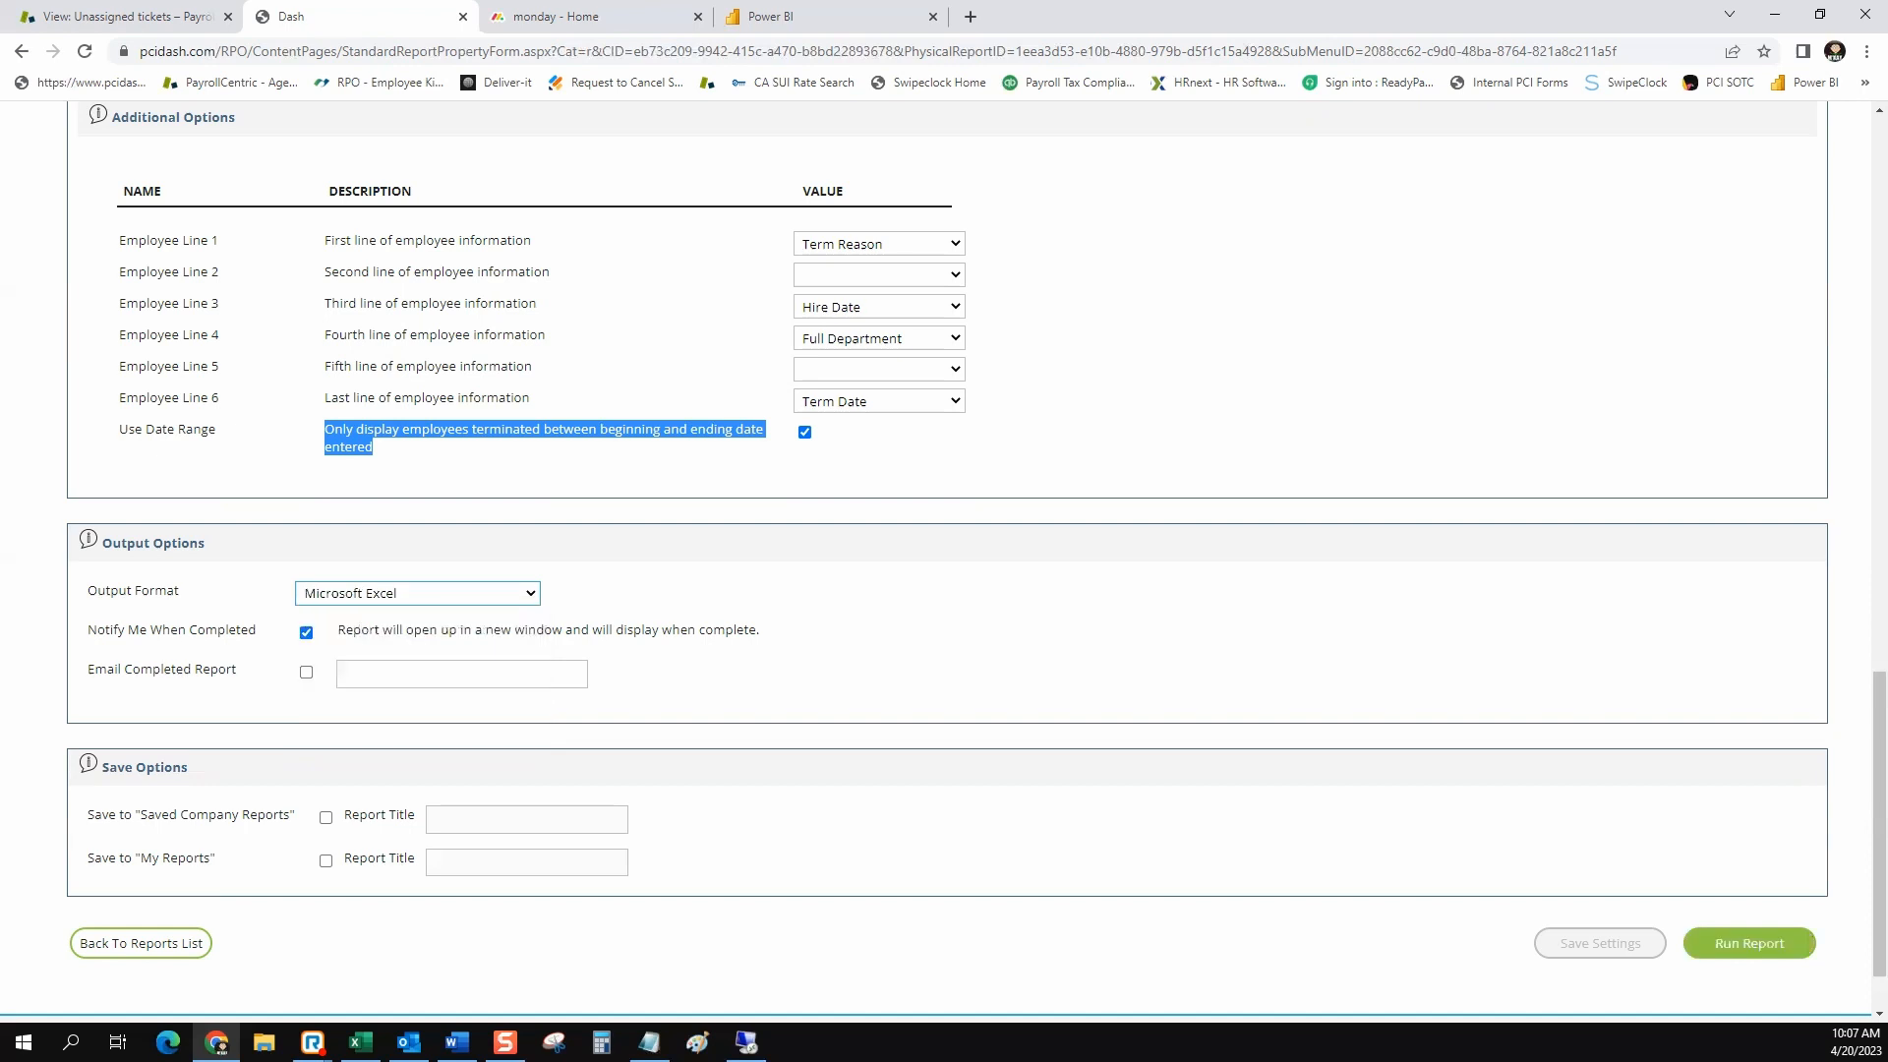
click(1749, 942)
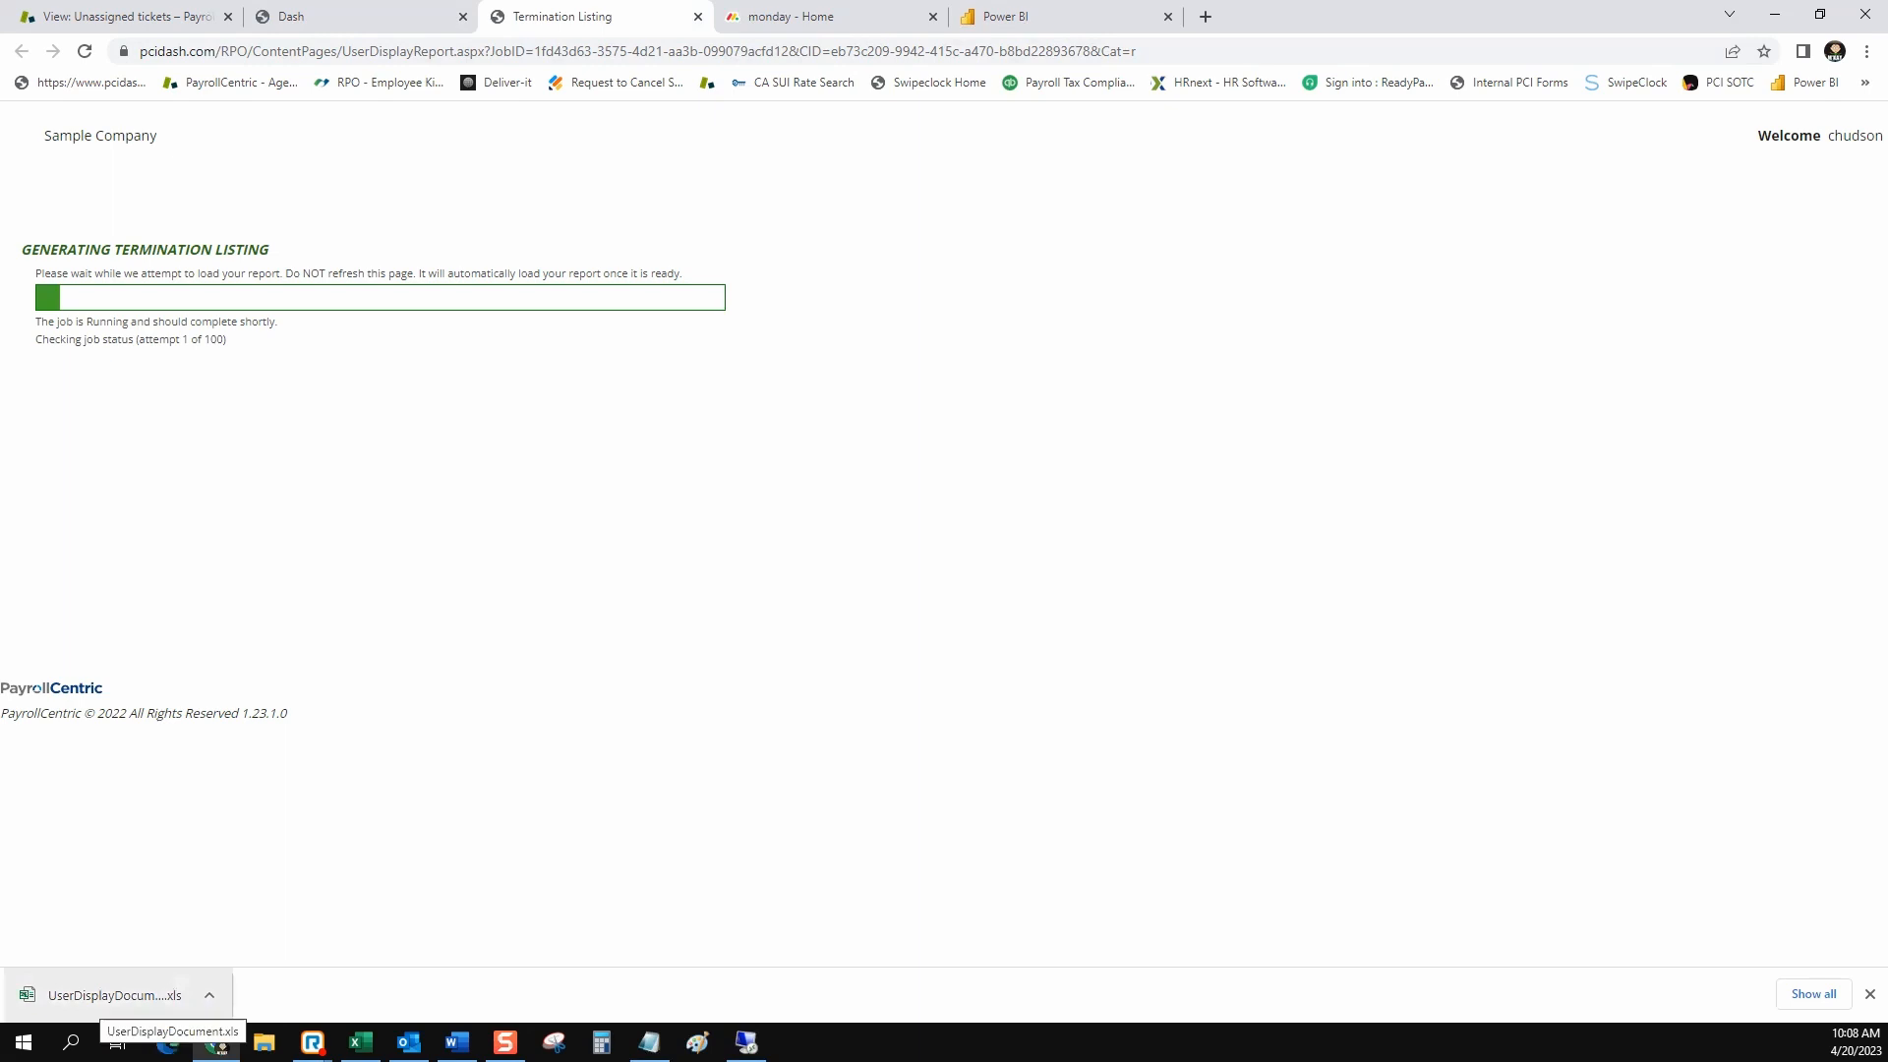
Open the downloaded UserDisplayDocument.xls in Excel with editing enabled, closing the Implementaton Music workbook without saving
click(108, 995)
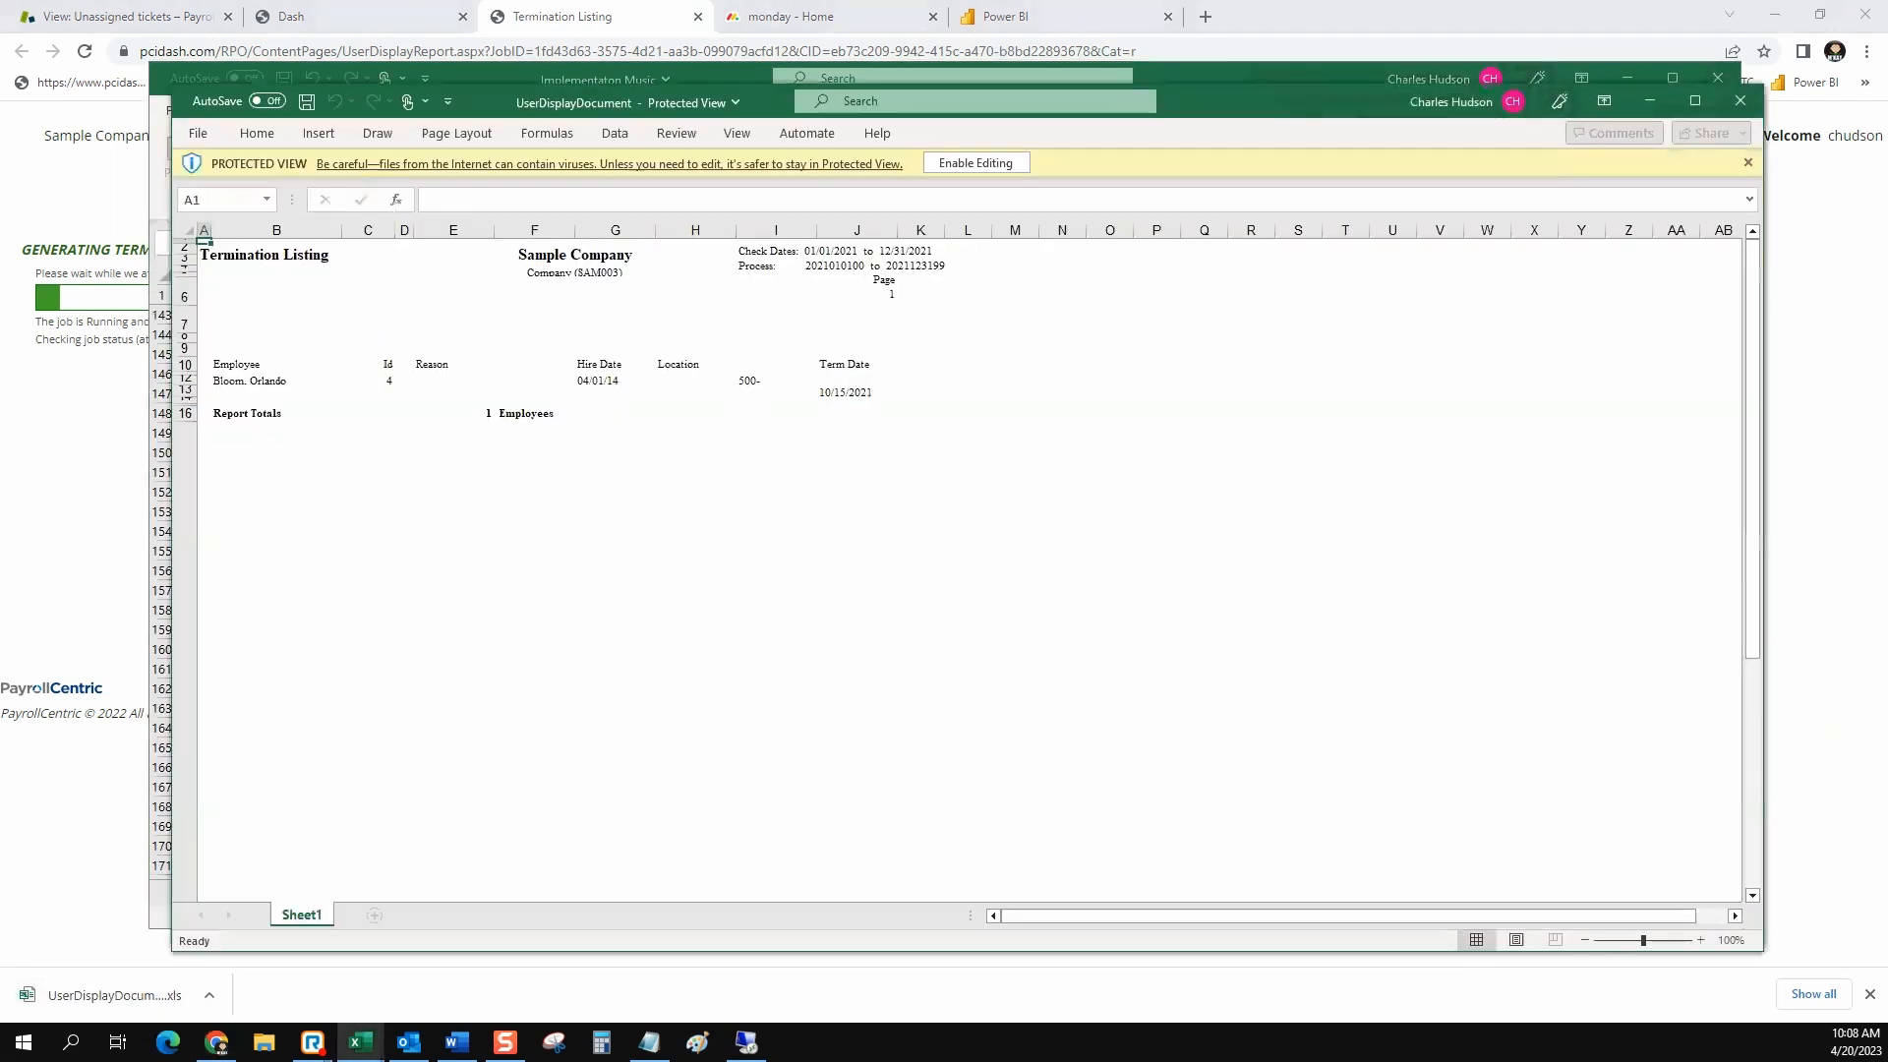
click(1718, 79)
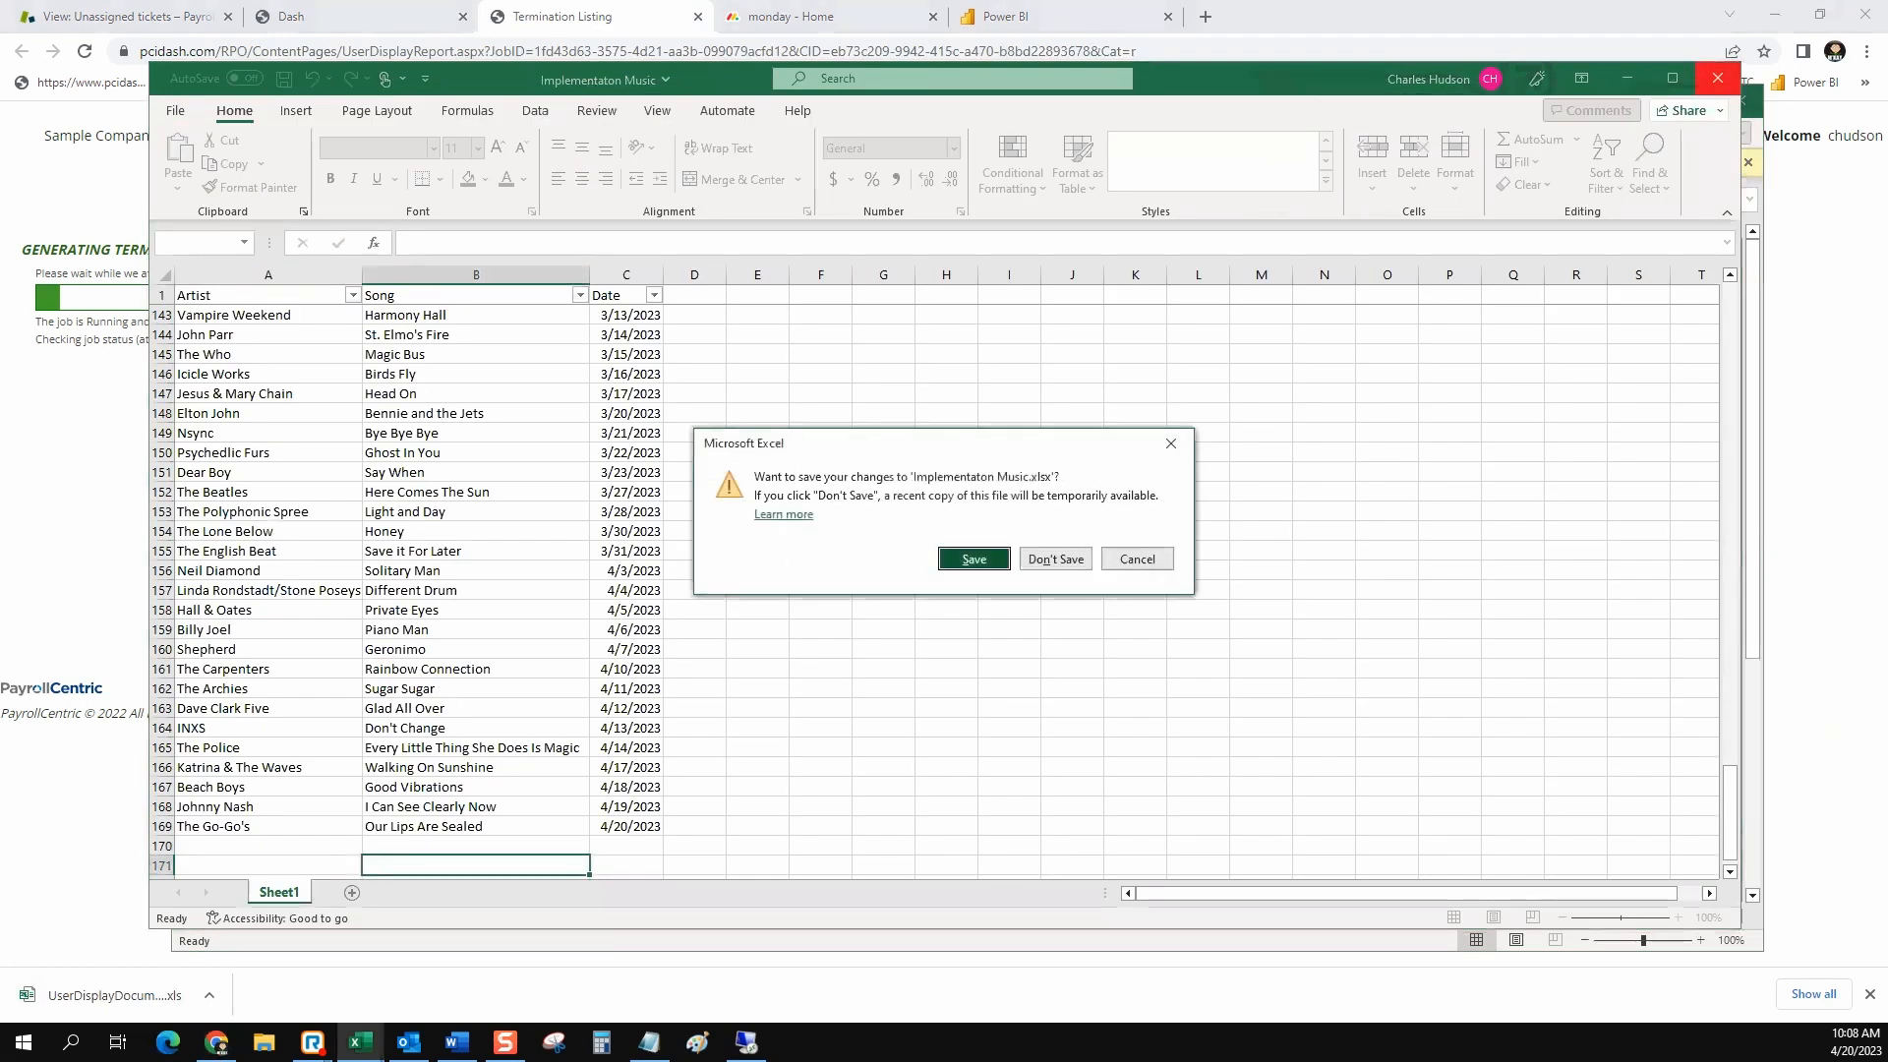
click(1027, 557)
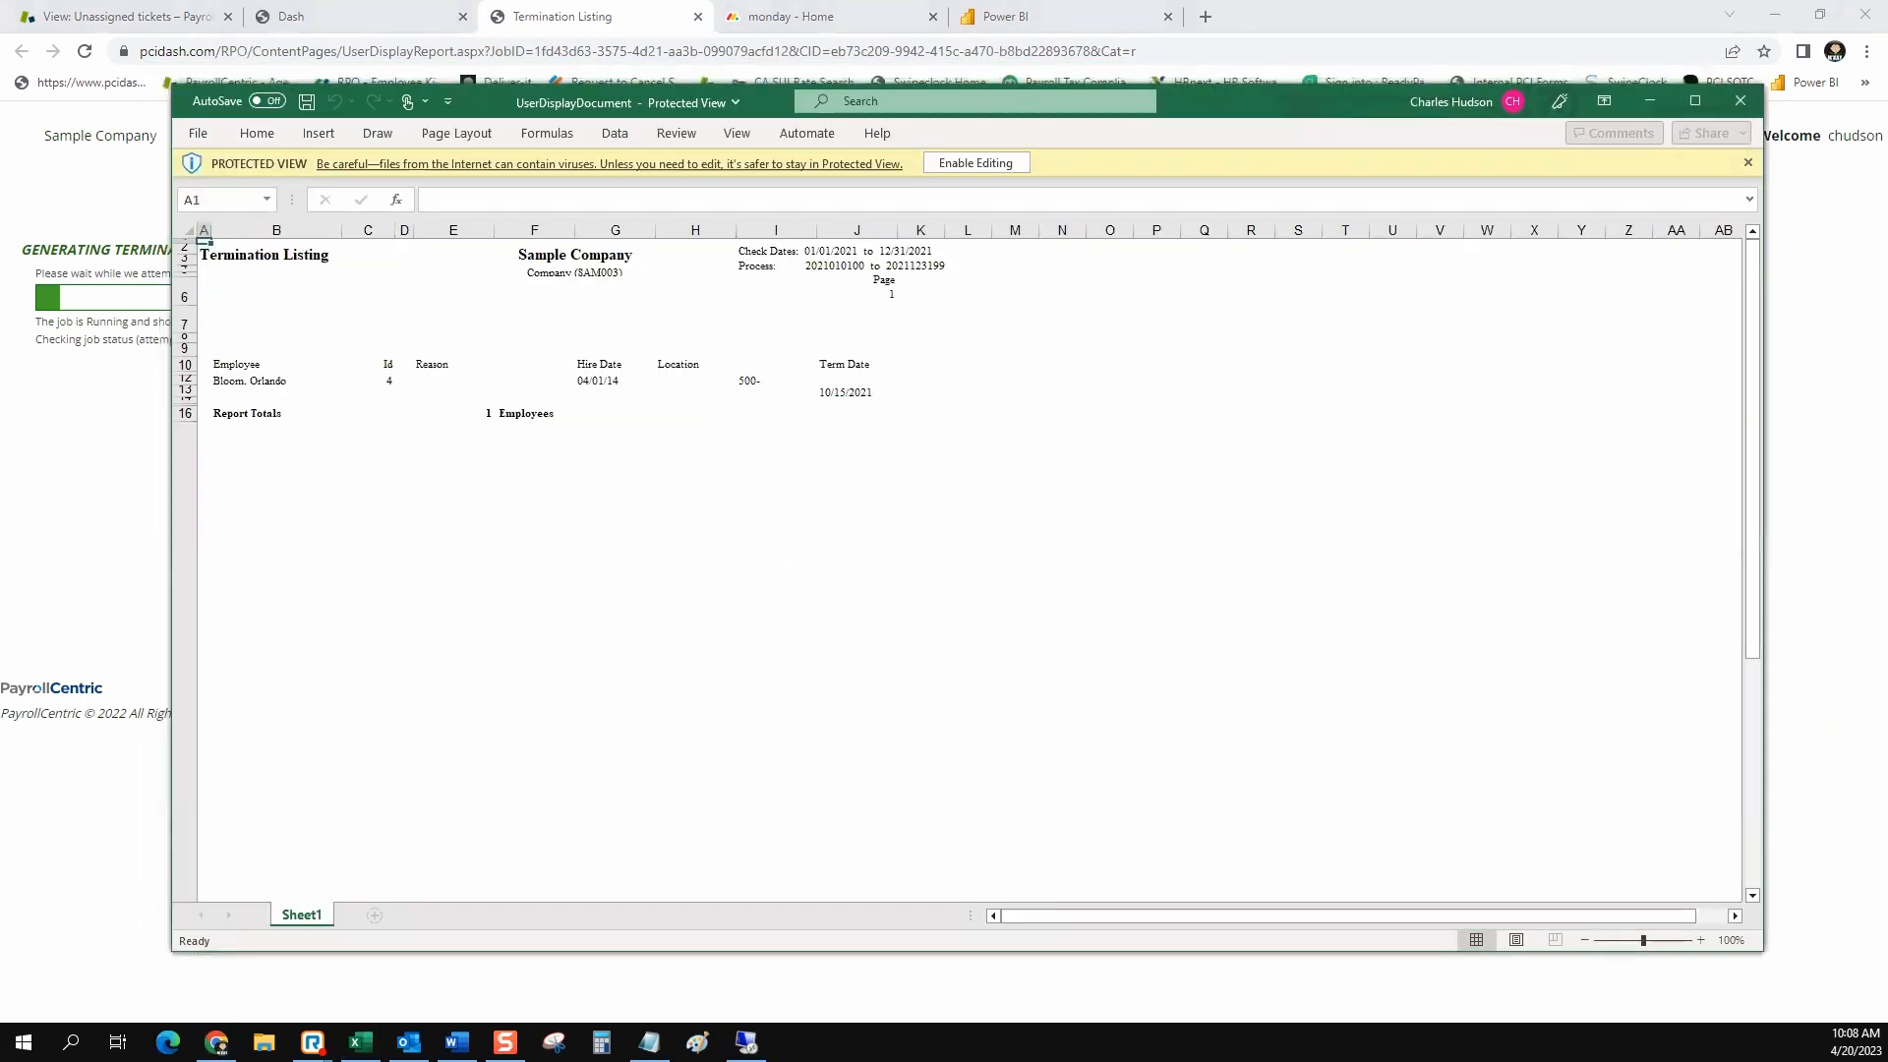
click(976, 162)
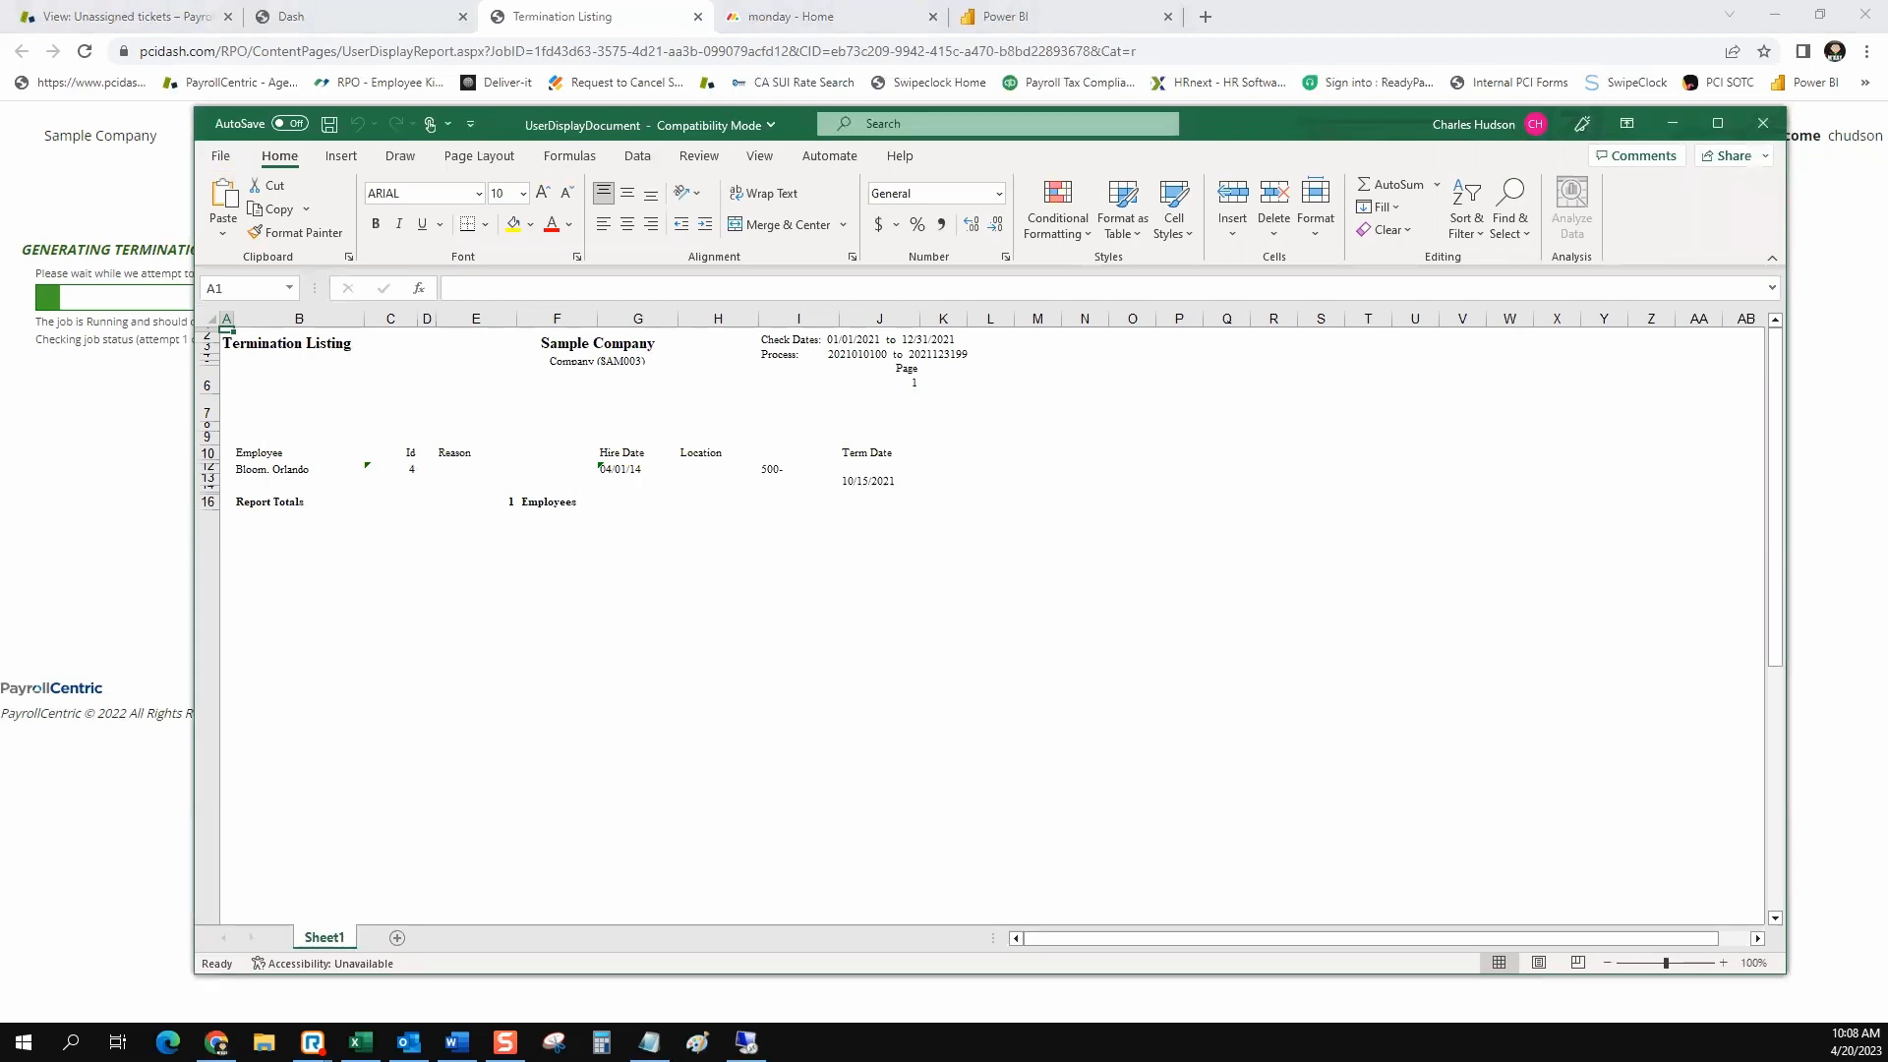
Return to the Termination Listing setup in the browser and rerun the report with Microsoft Excel Data Only as output format
click(1673, 124)
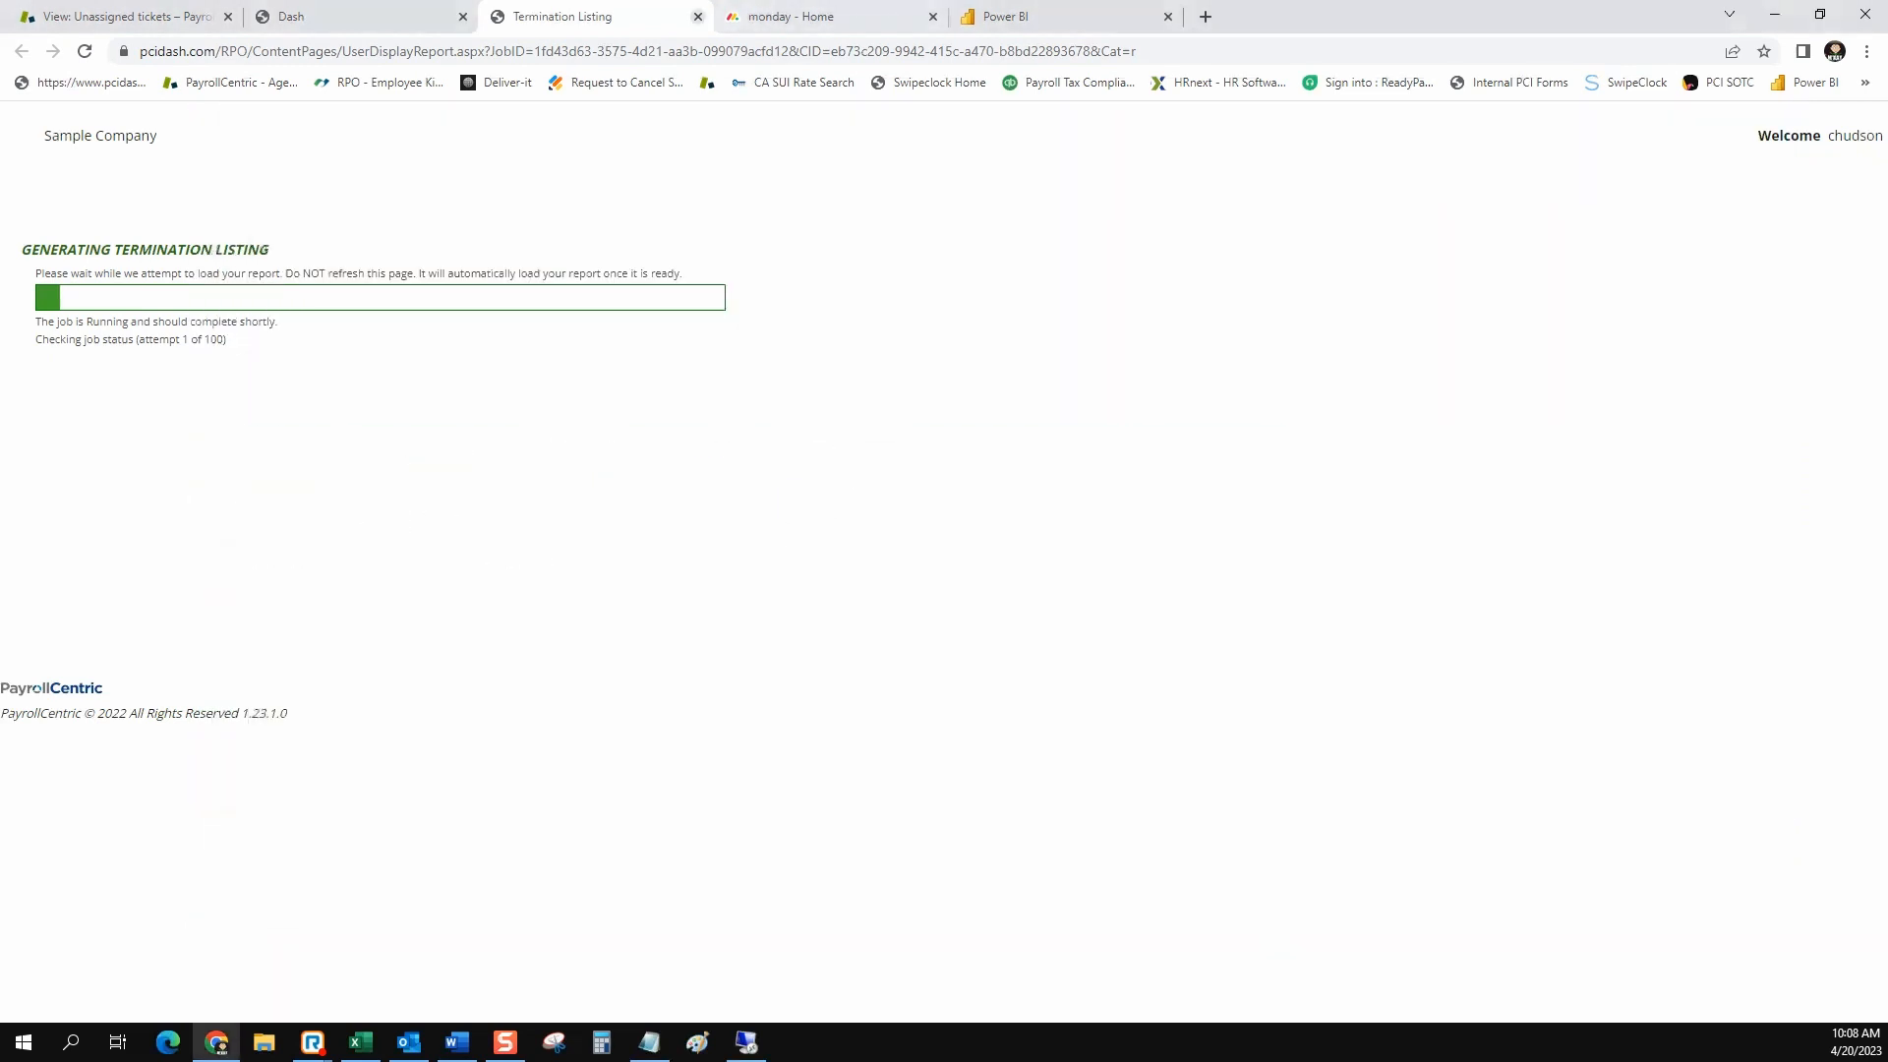
click(698, 17)
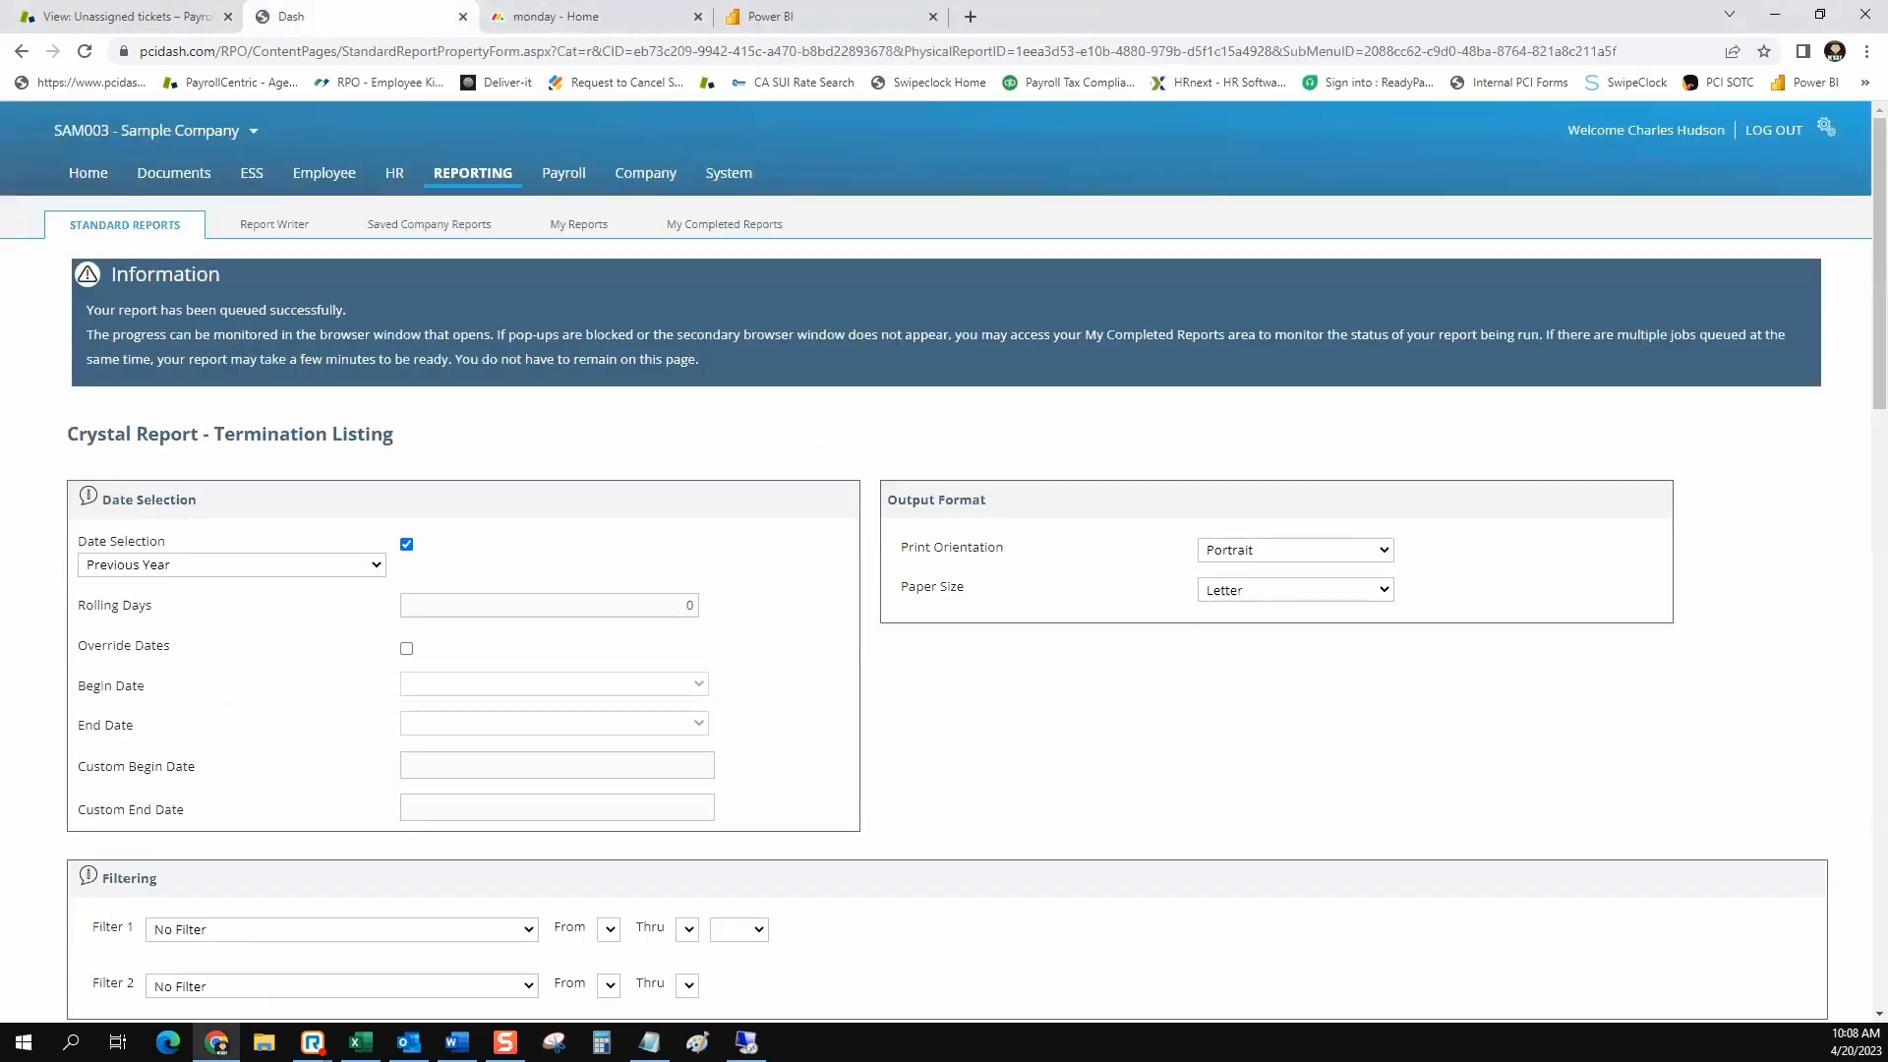
scroll(944, 561, down, 13)
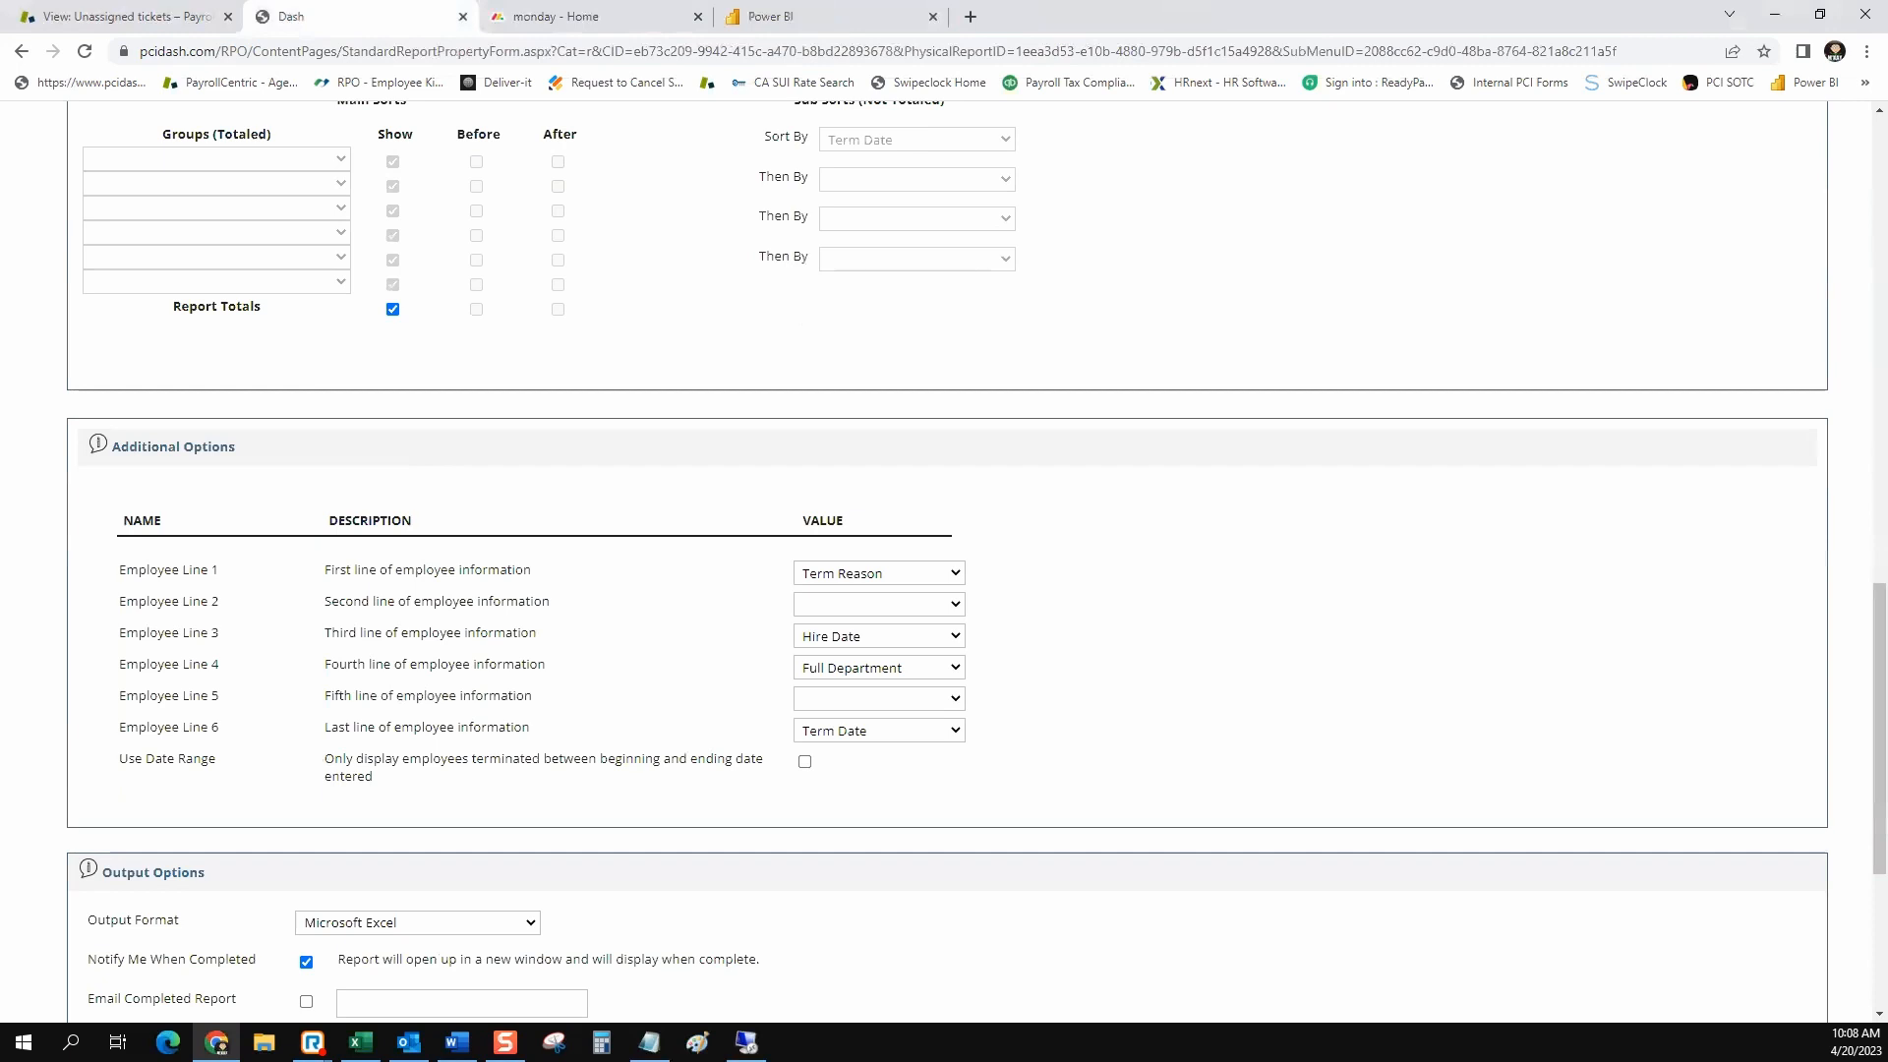
scroll(418, 923, down, 2)
click(418, 922)
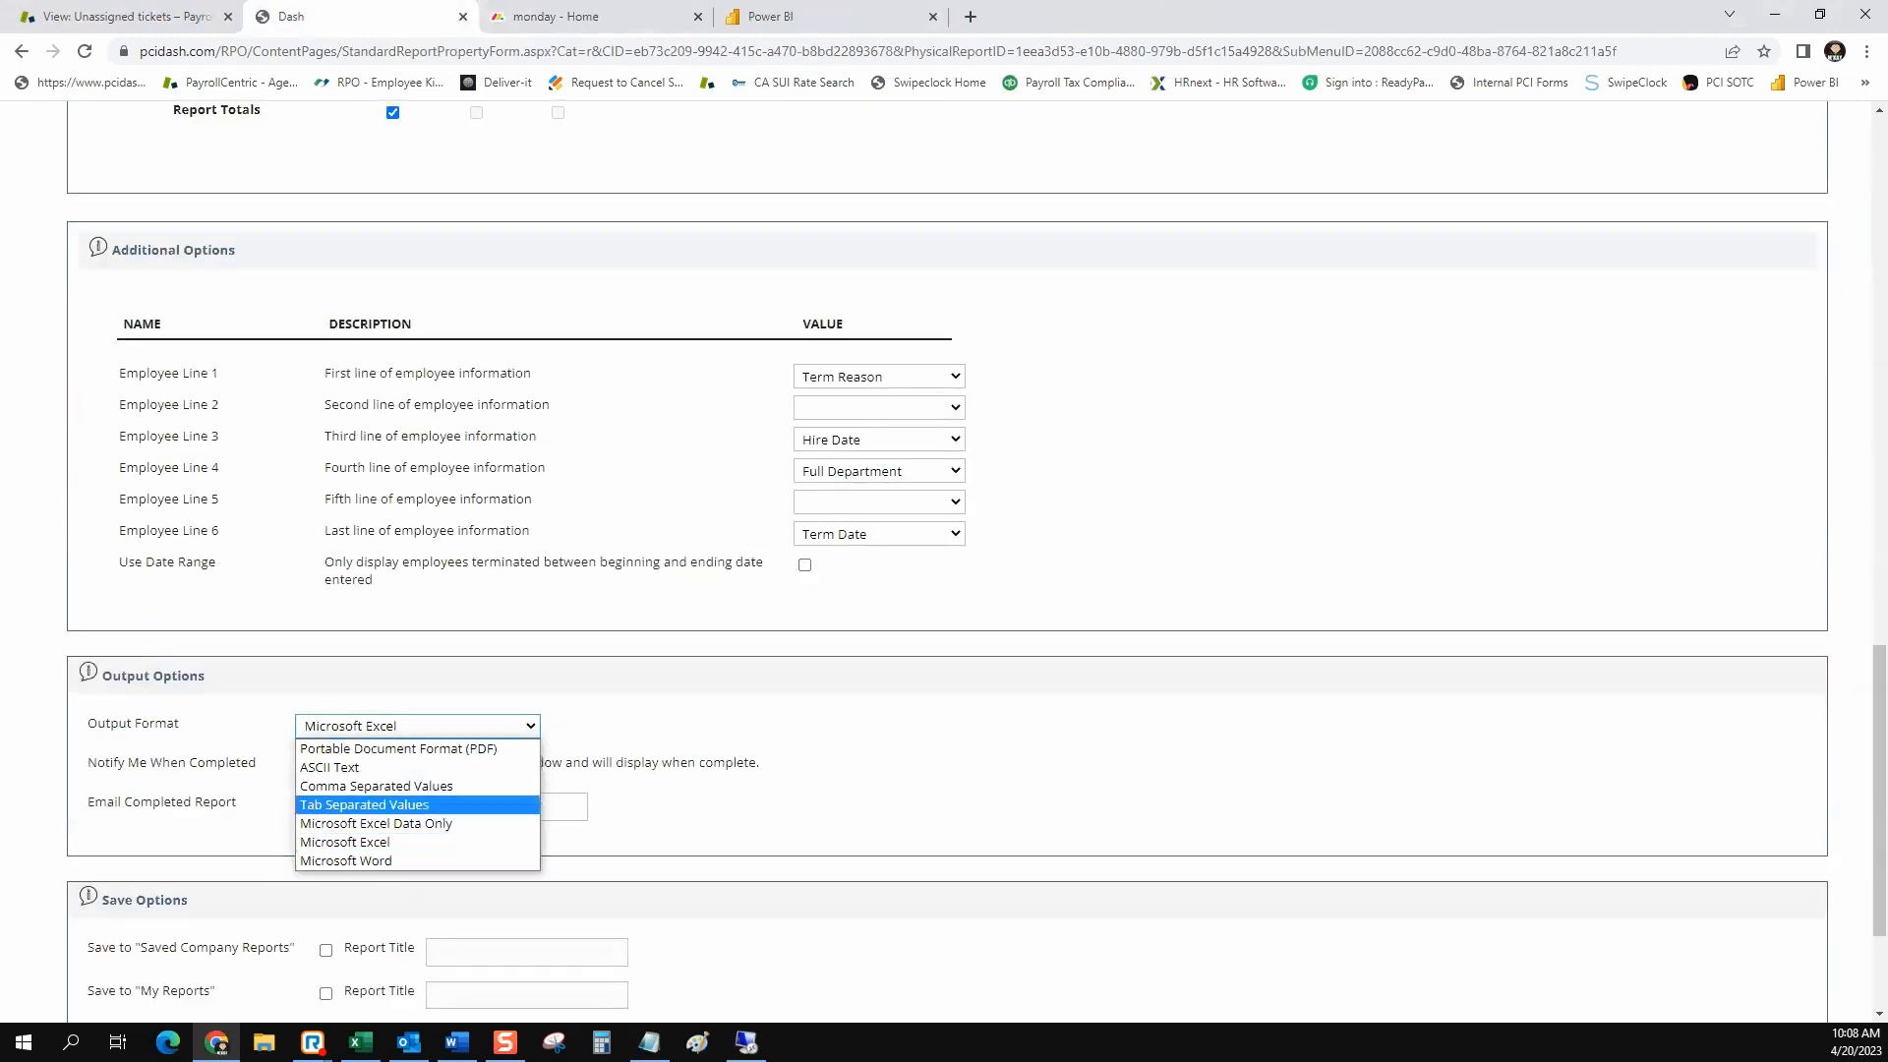
click(375, 823)
scroll(376, 824, down, 3)
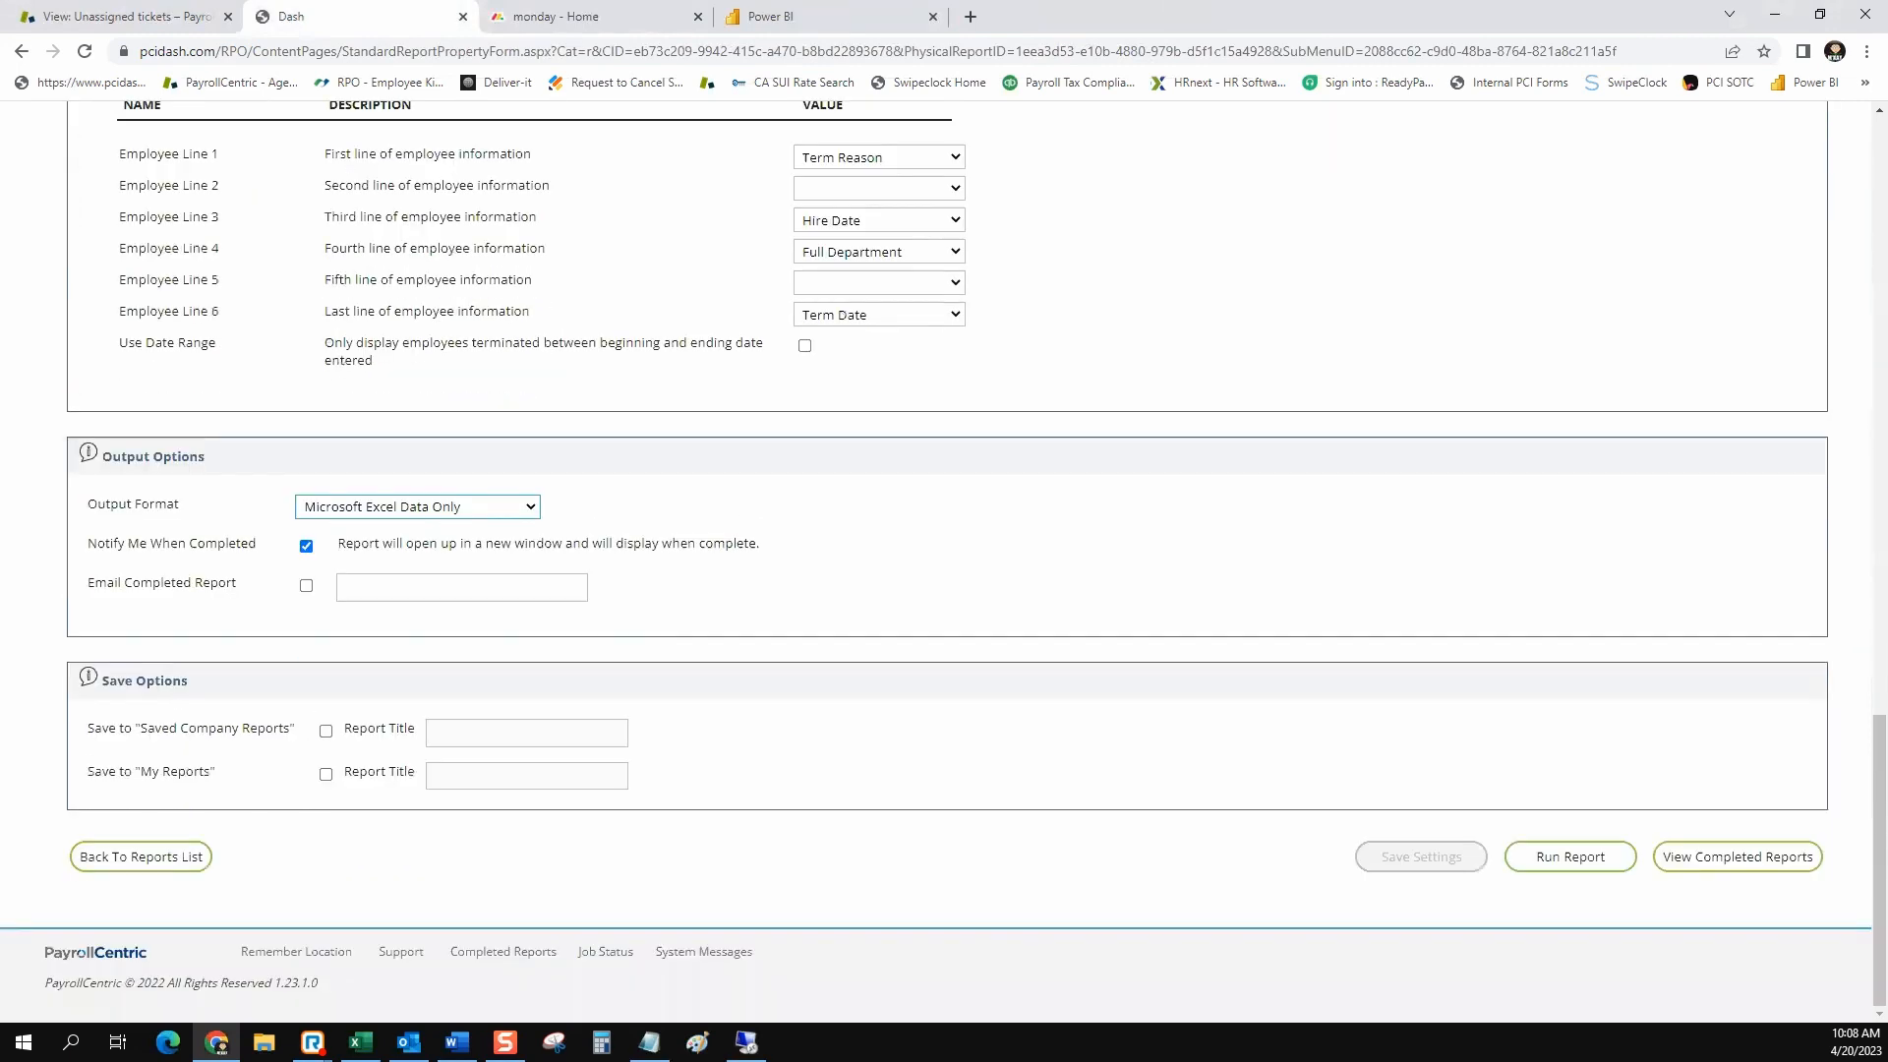
click(1570, 857)
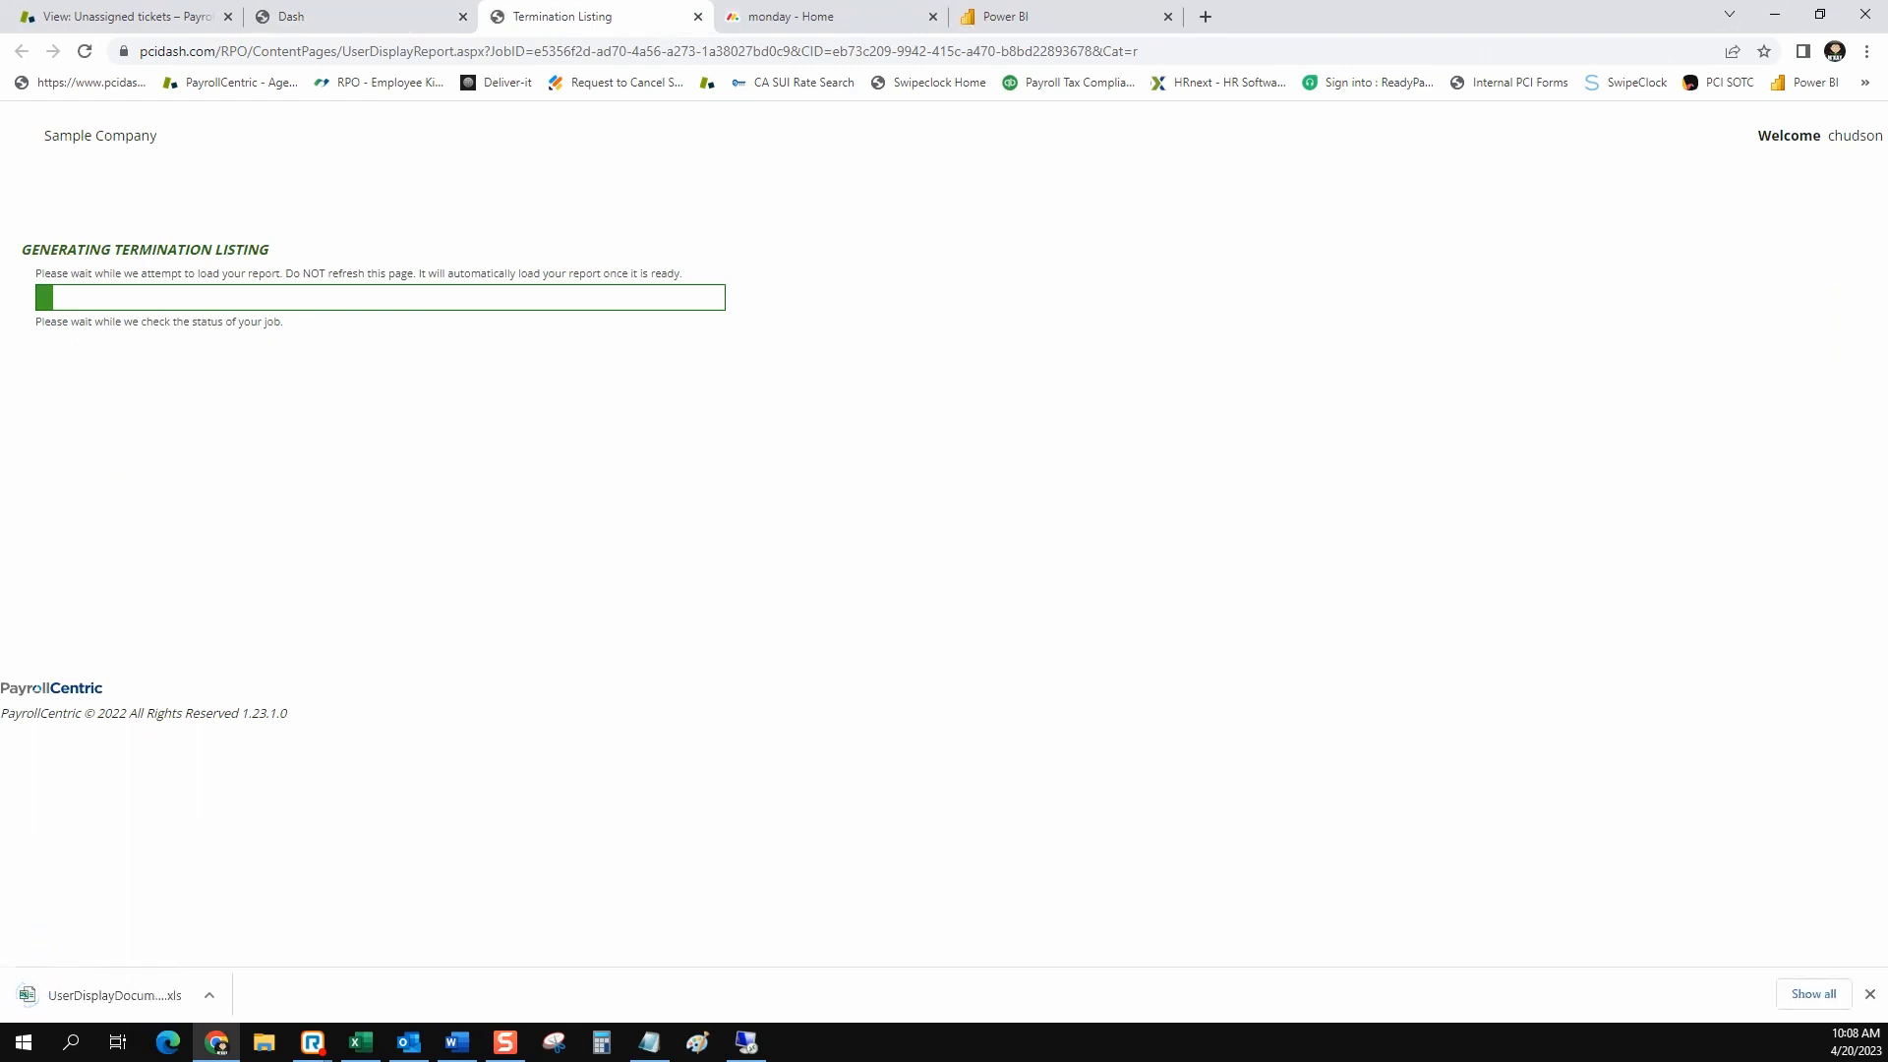
Open the data-only report in Excel for editing, increase all row heights and autofit all column widths
click(108, 995)
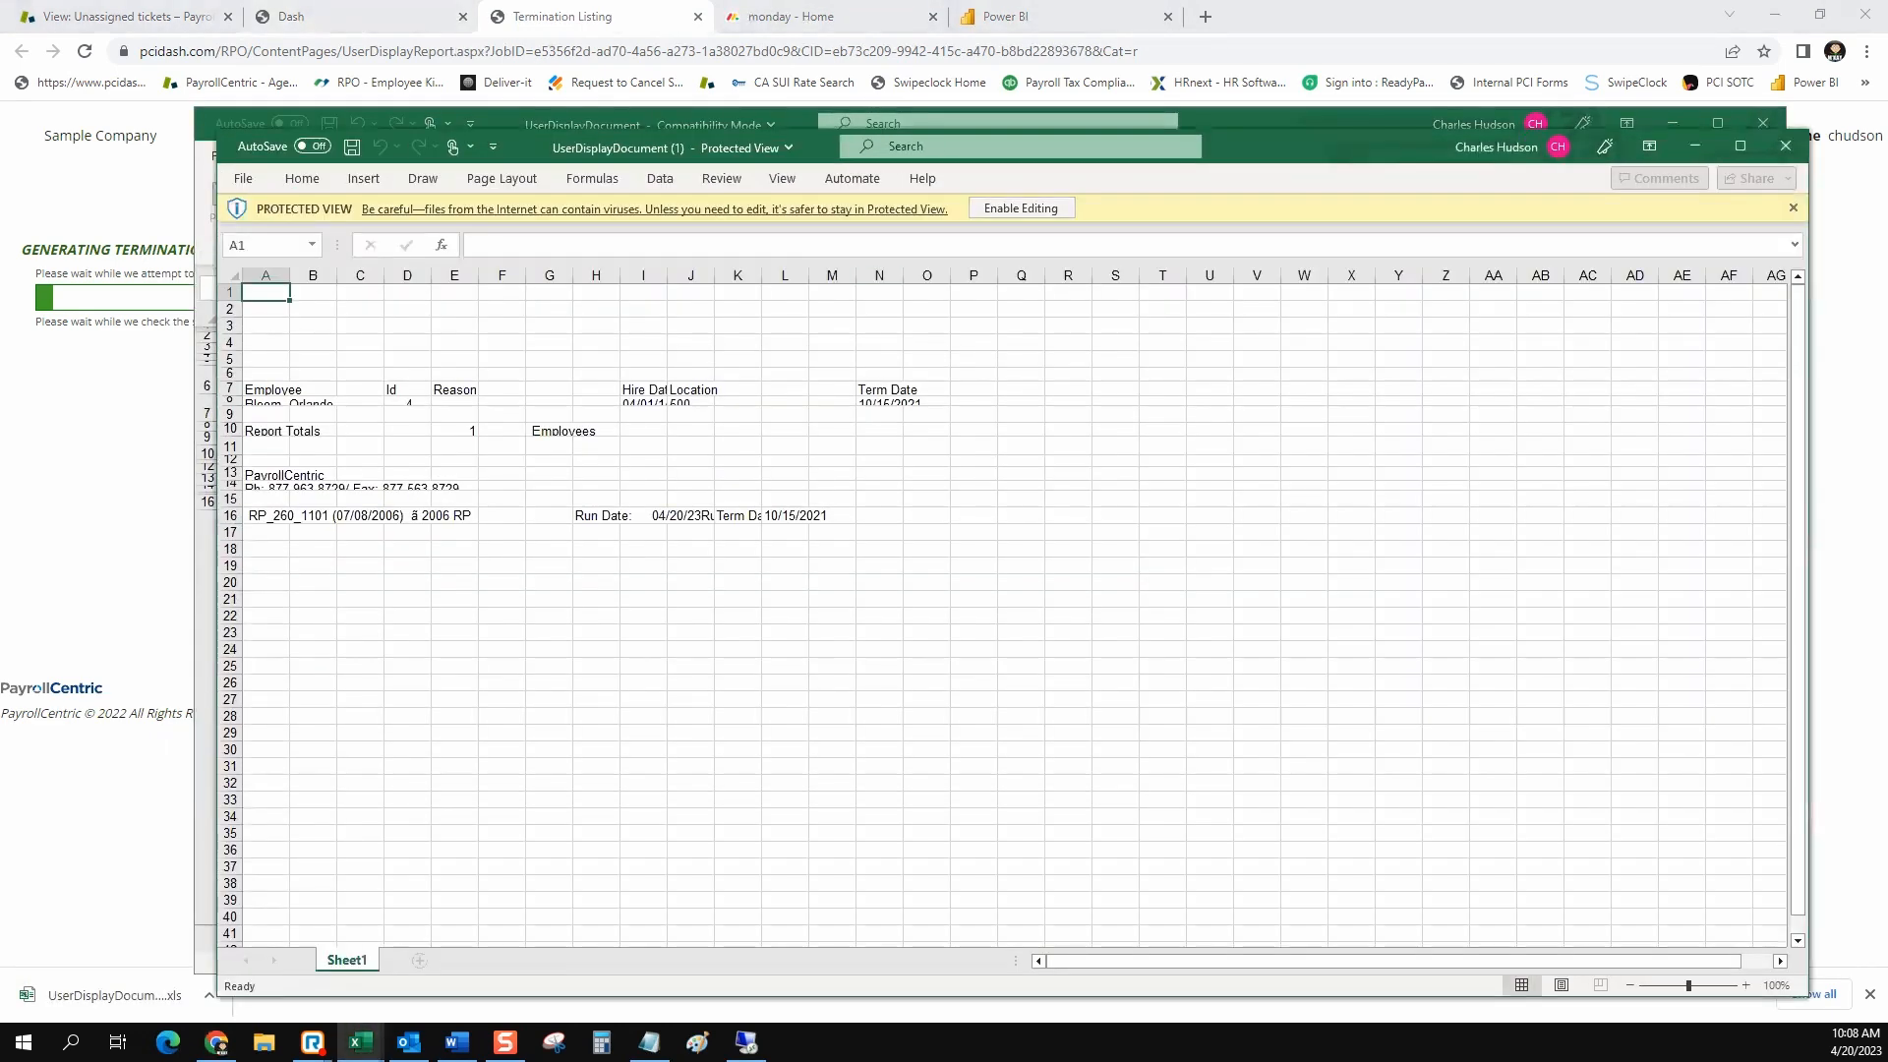
click(1021, 208)
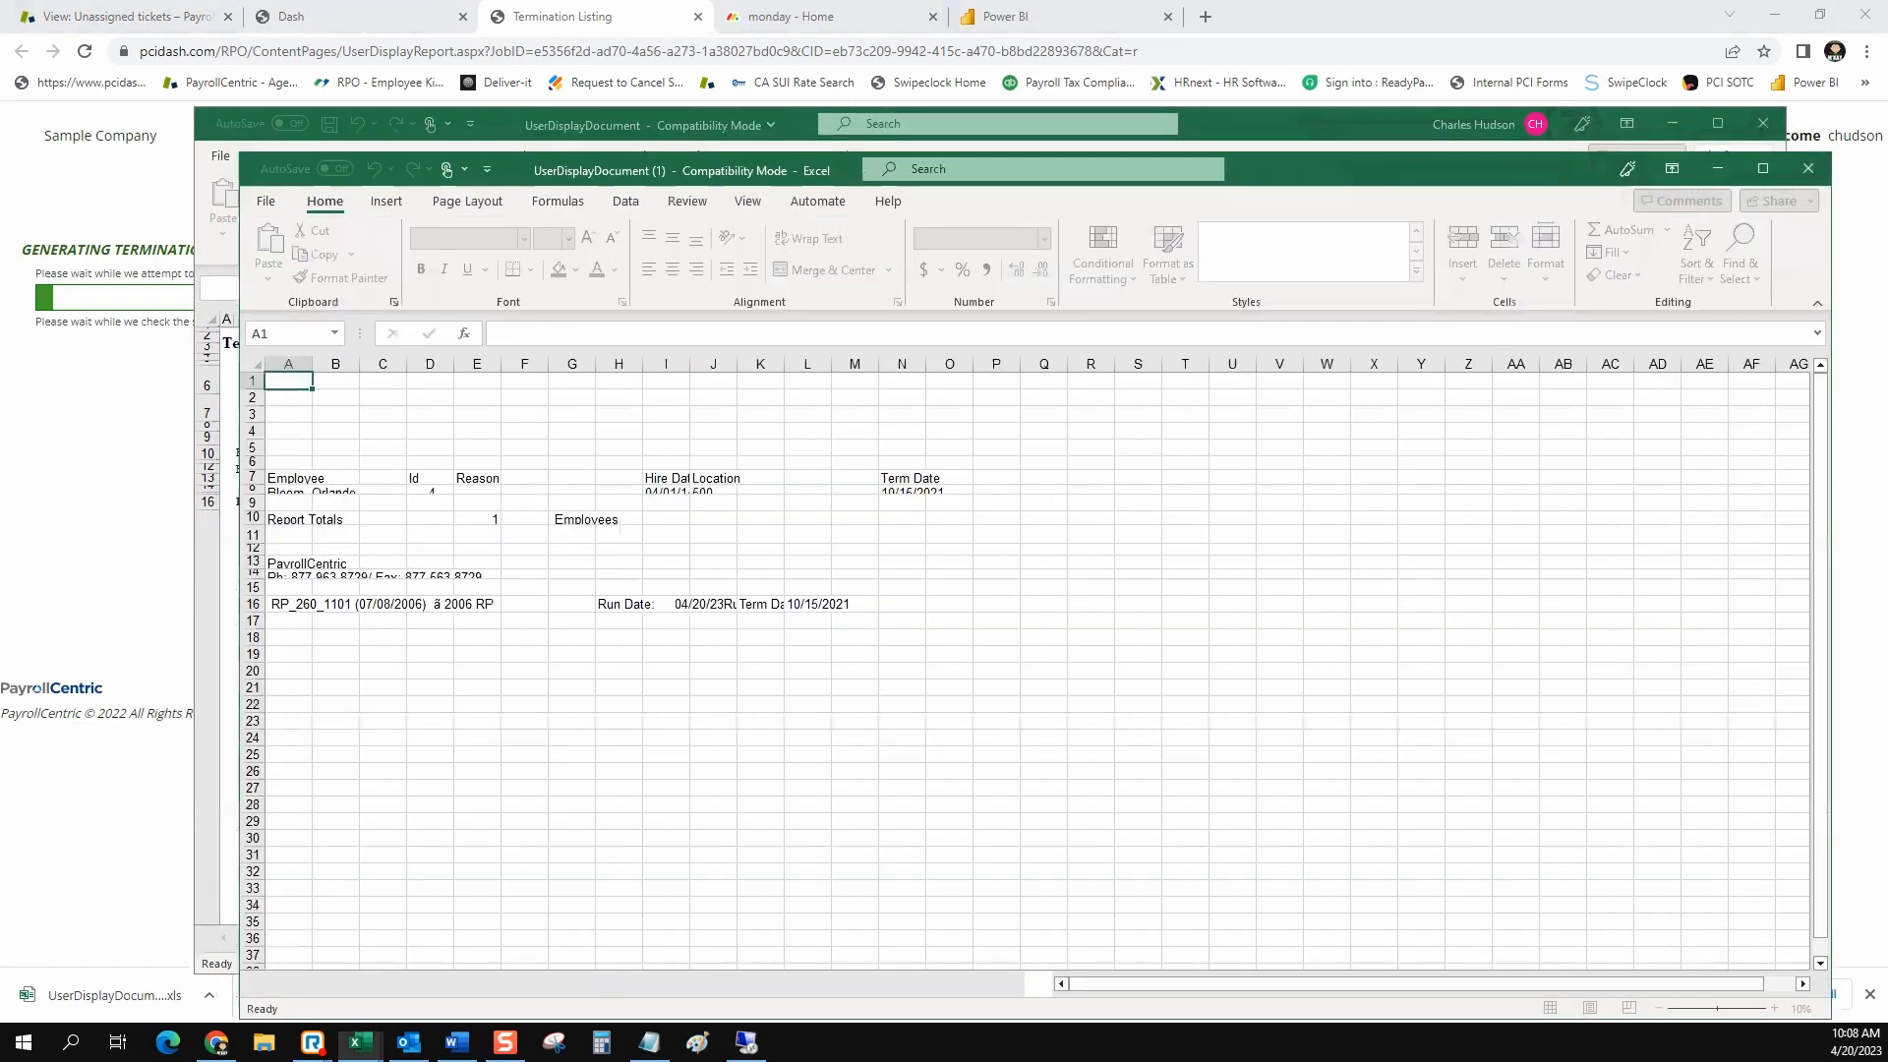
key(ctrl+a)
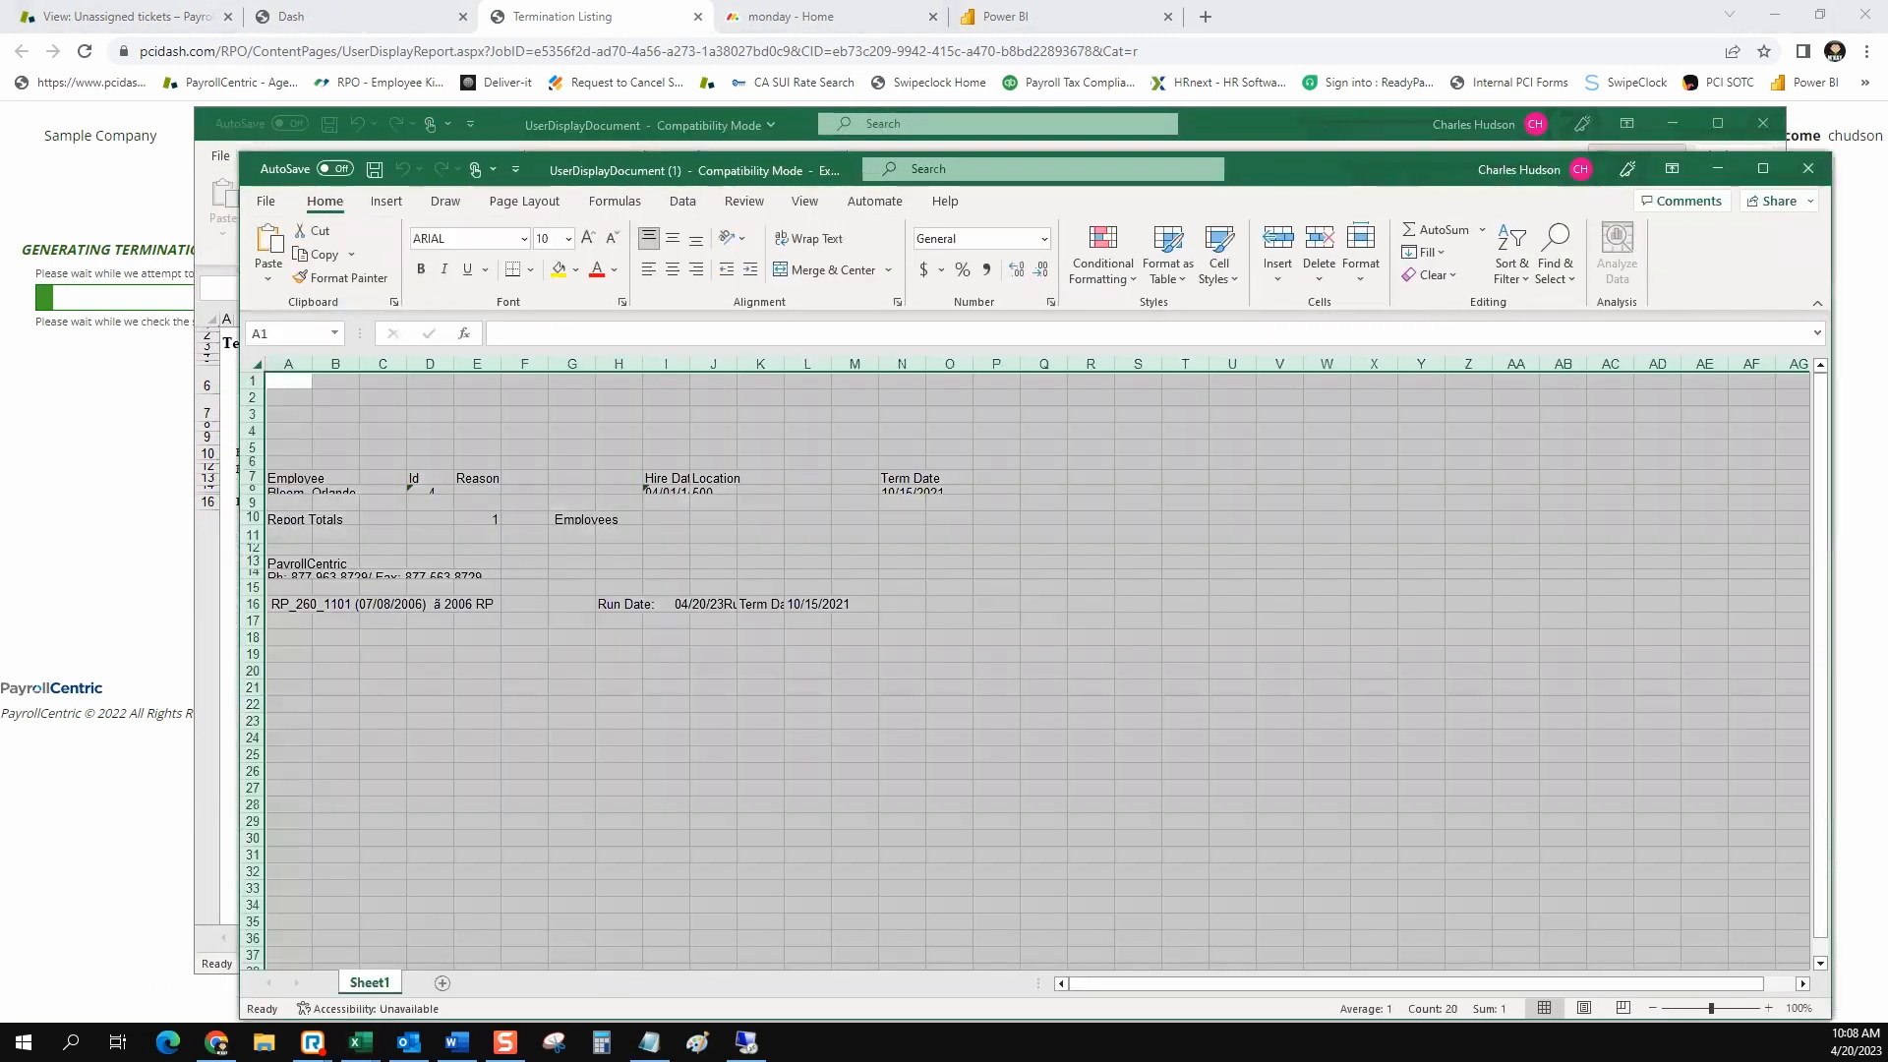
drag(252, 469, 253, 472)
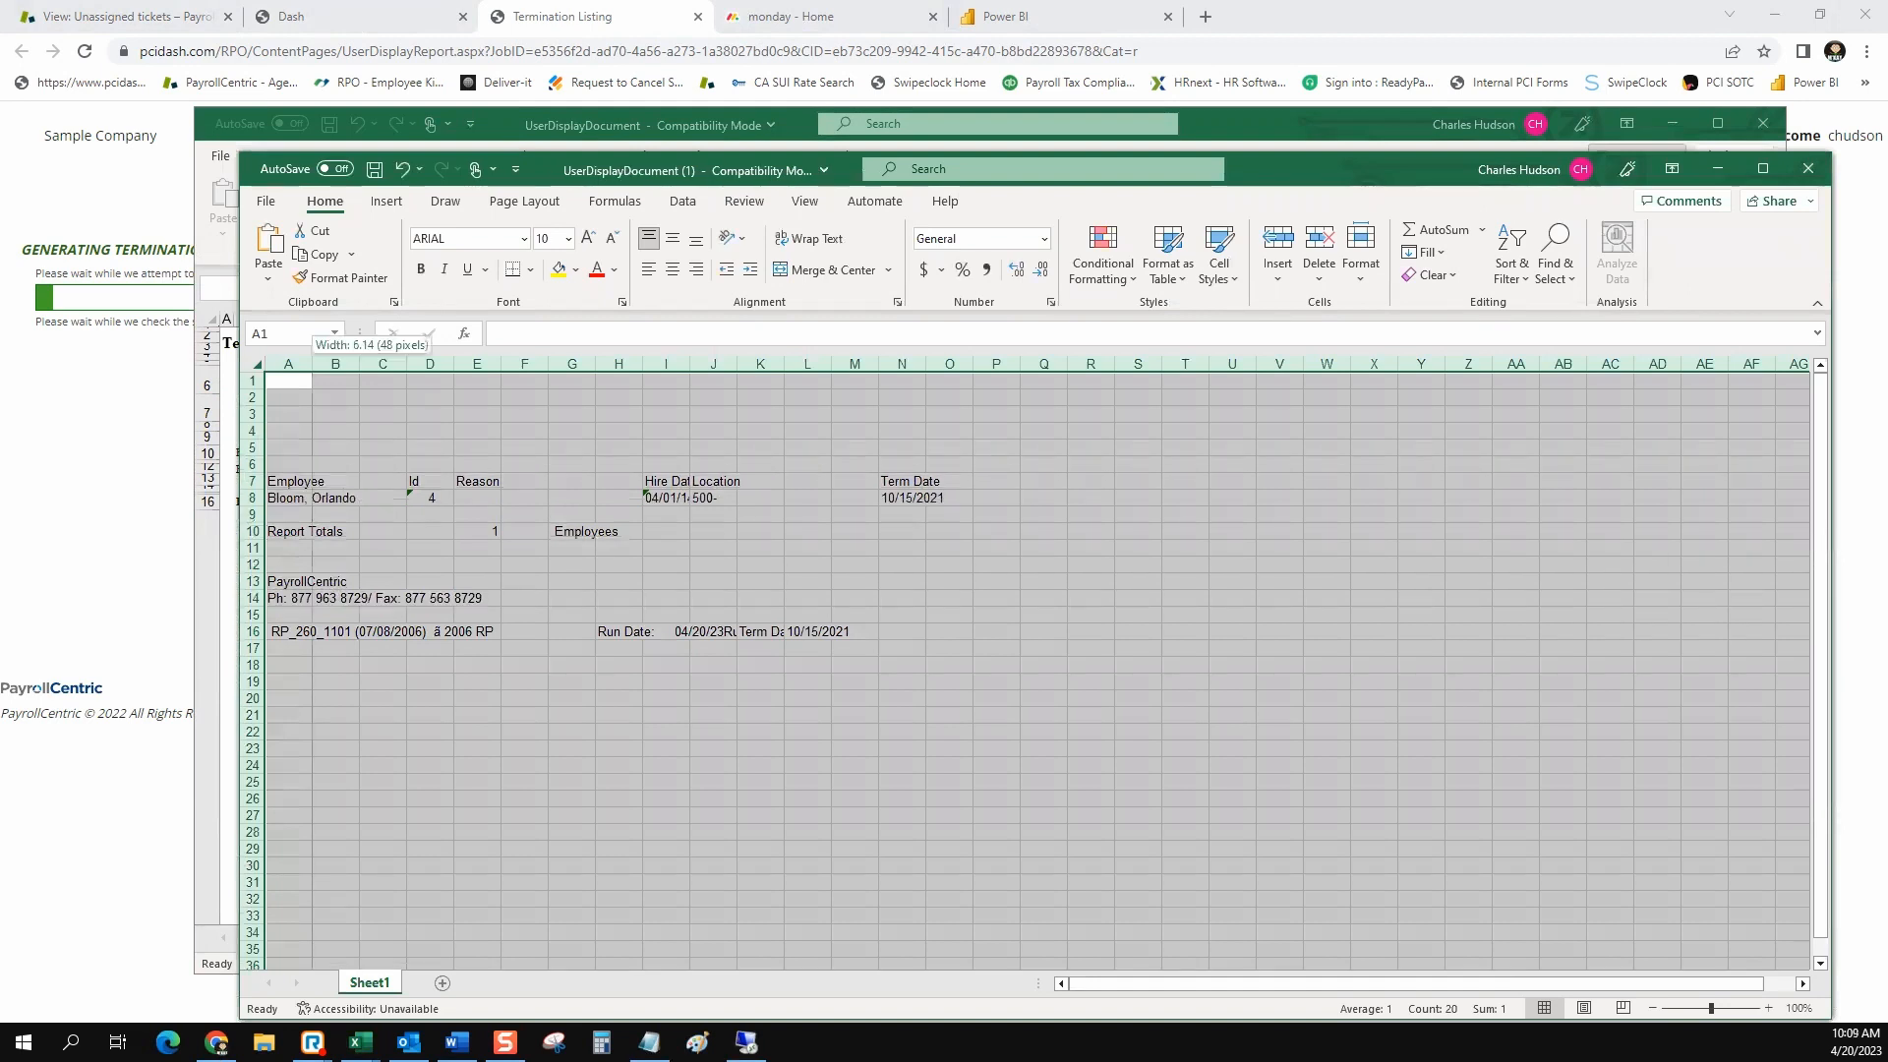
double_click(311, 364)
click(615, 581)
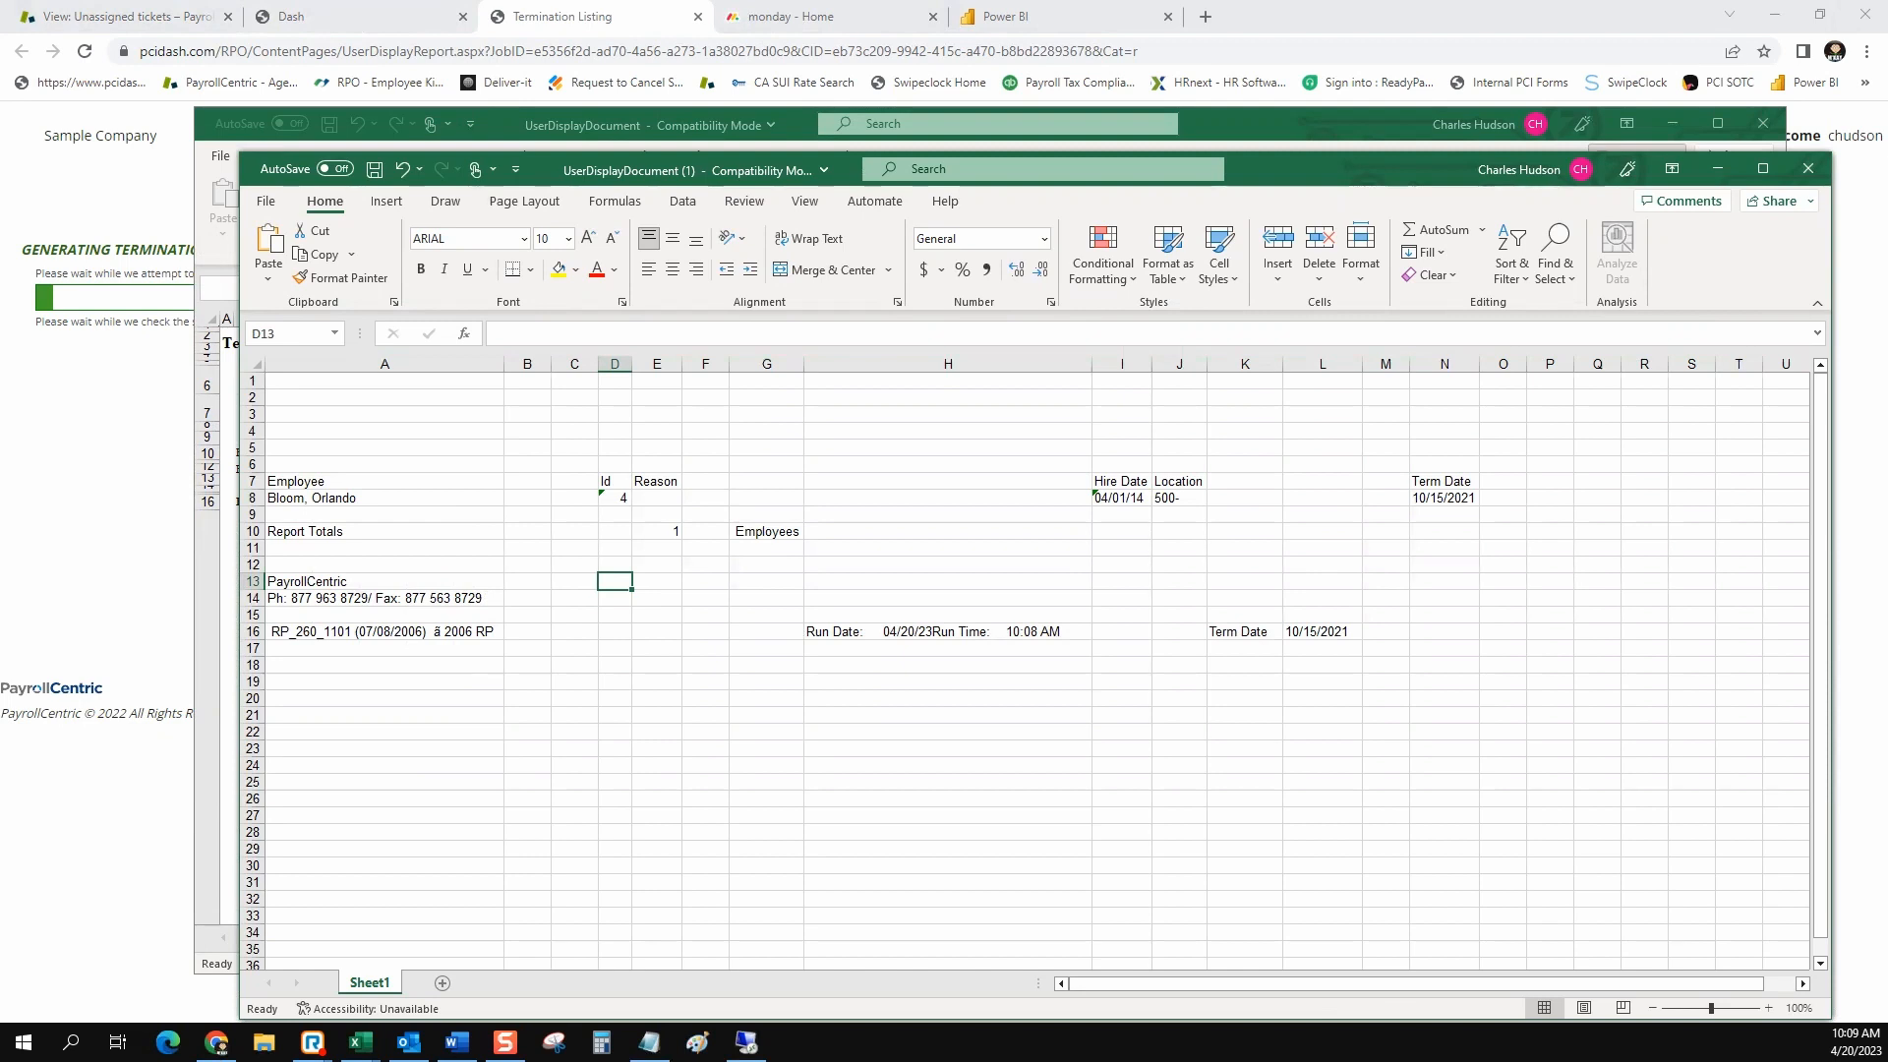
Delete the empty columns B and C and the blank rows 1 to 6 above the header row
drag(527, 364, 578, 363)
right_click(549, 505)
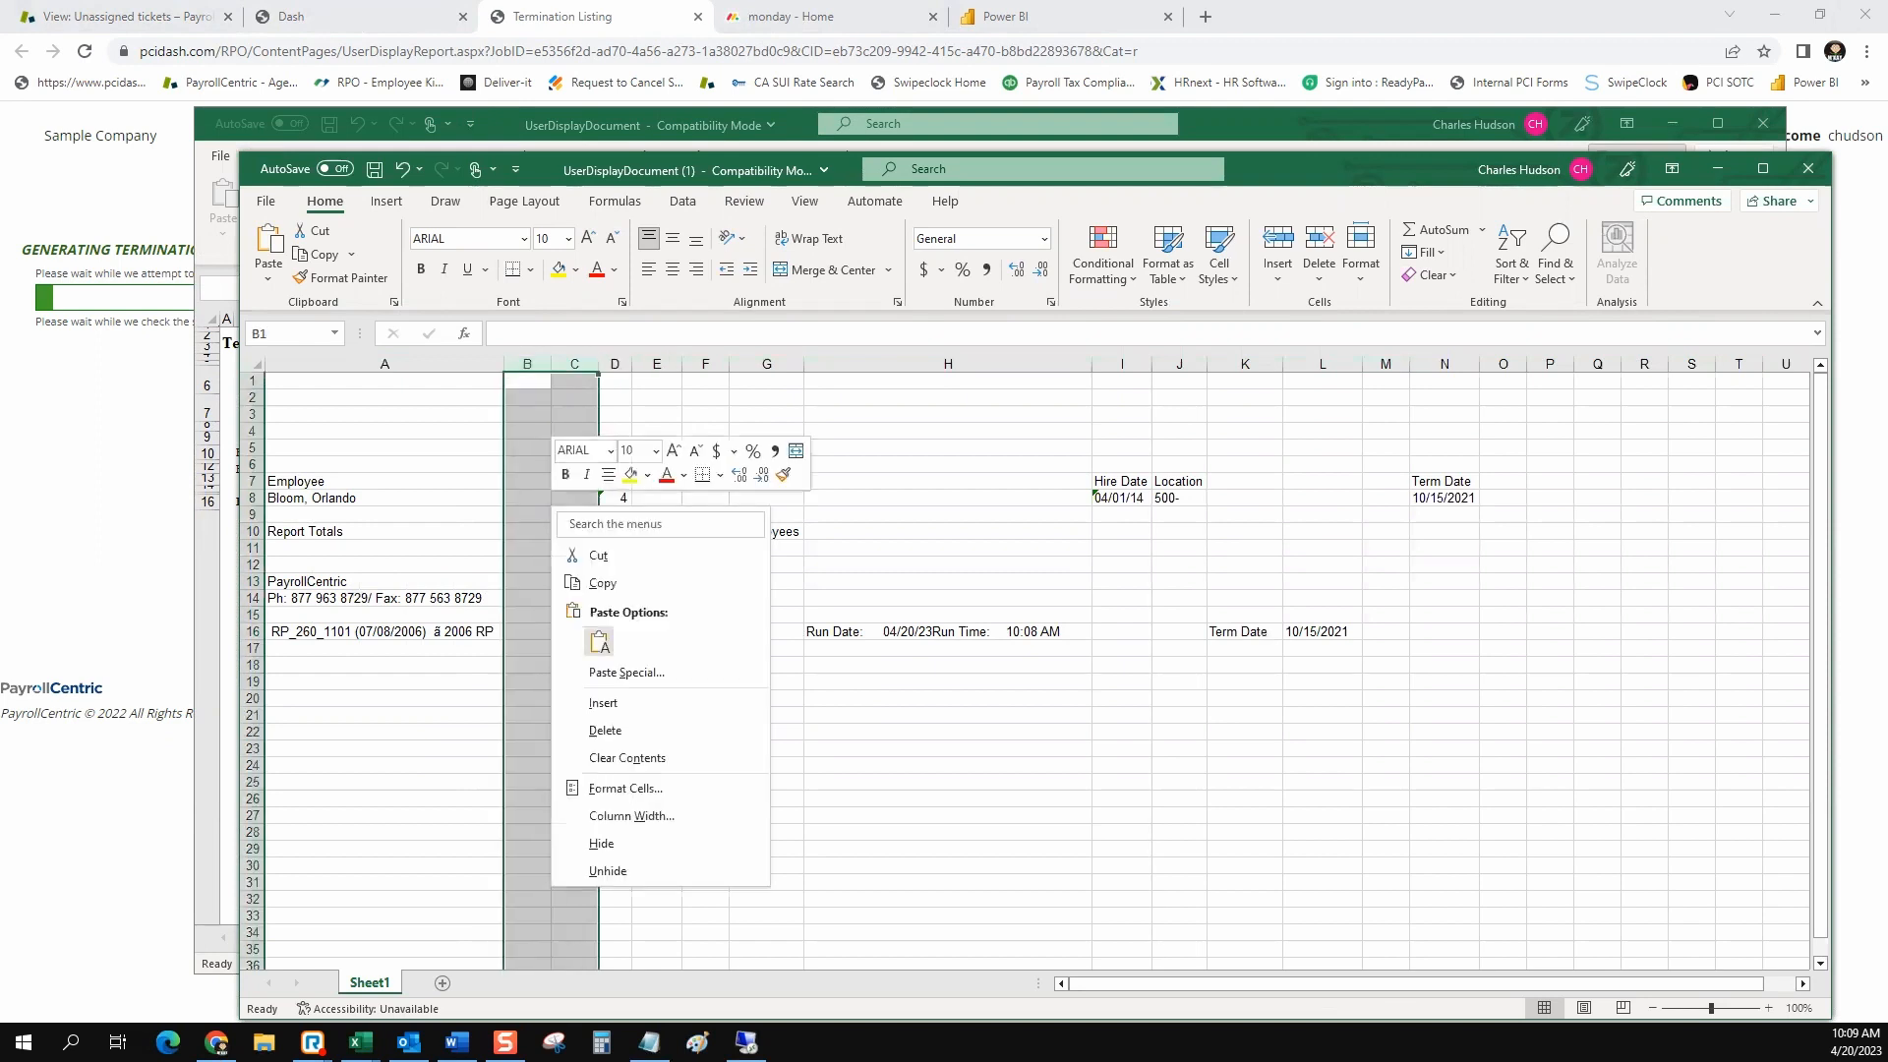
click(599, 732)
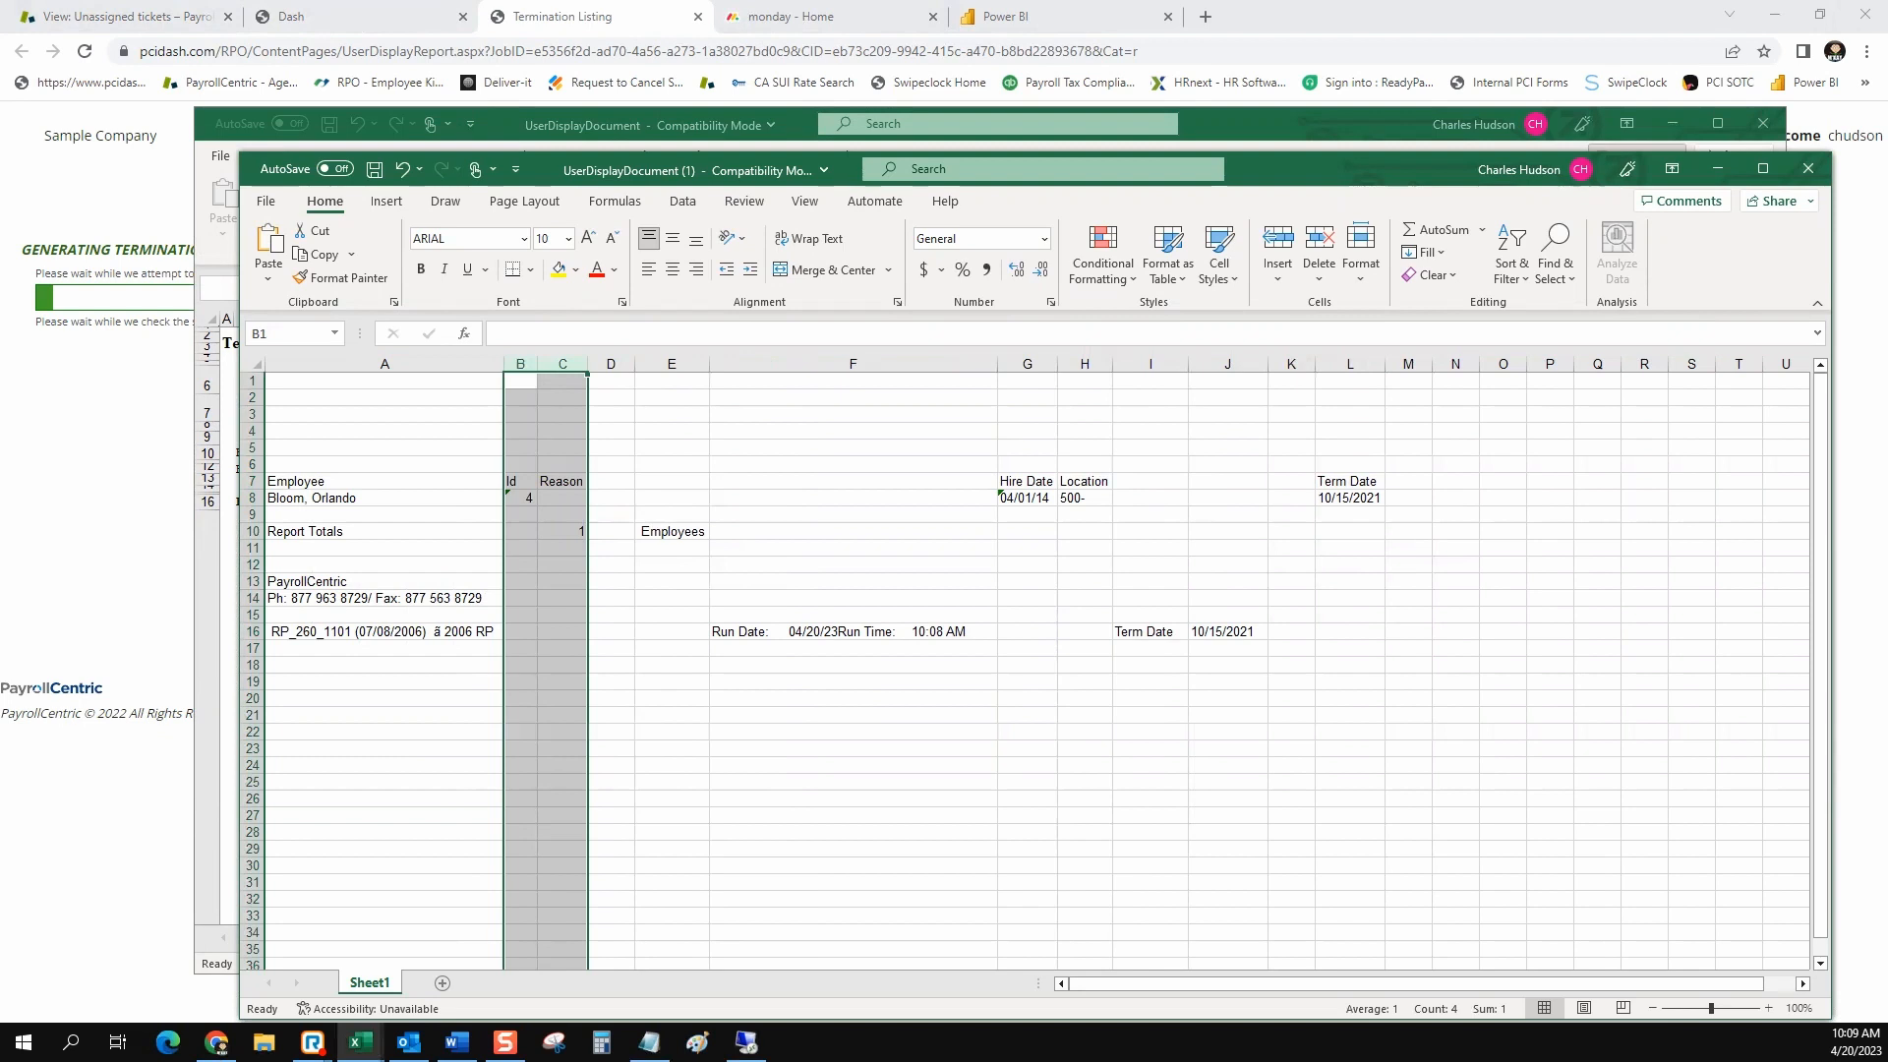
drag(252, 381, 252, 465)
right_click(394, 425)
click(442, 657)
click(671, 564)
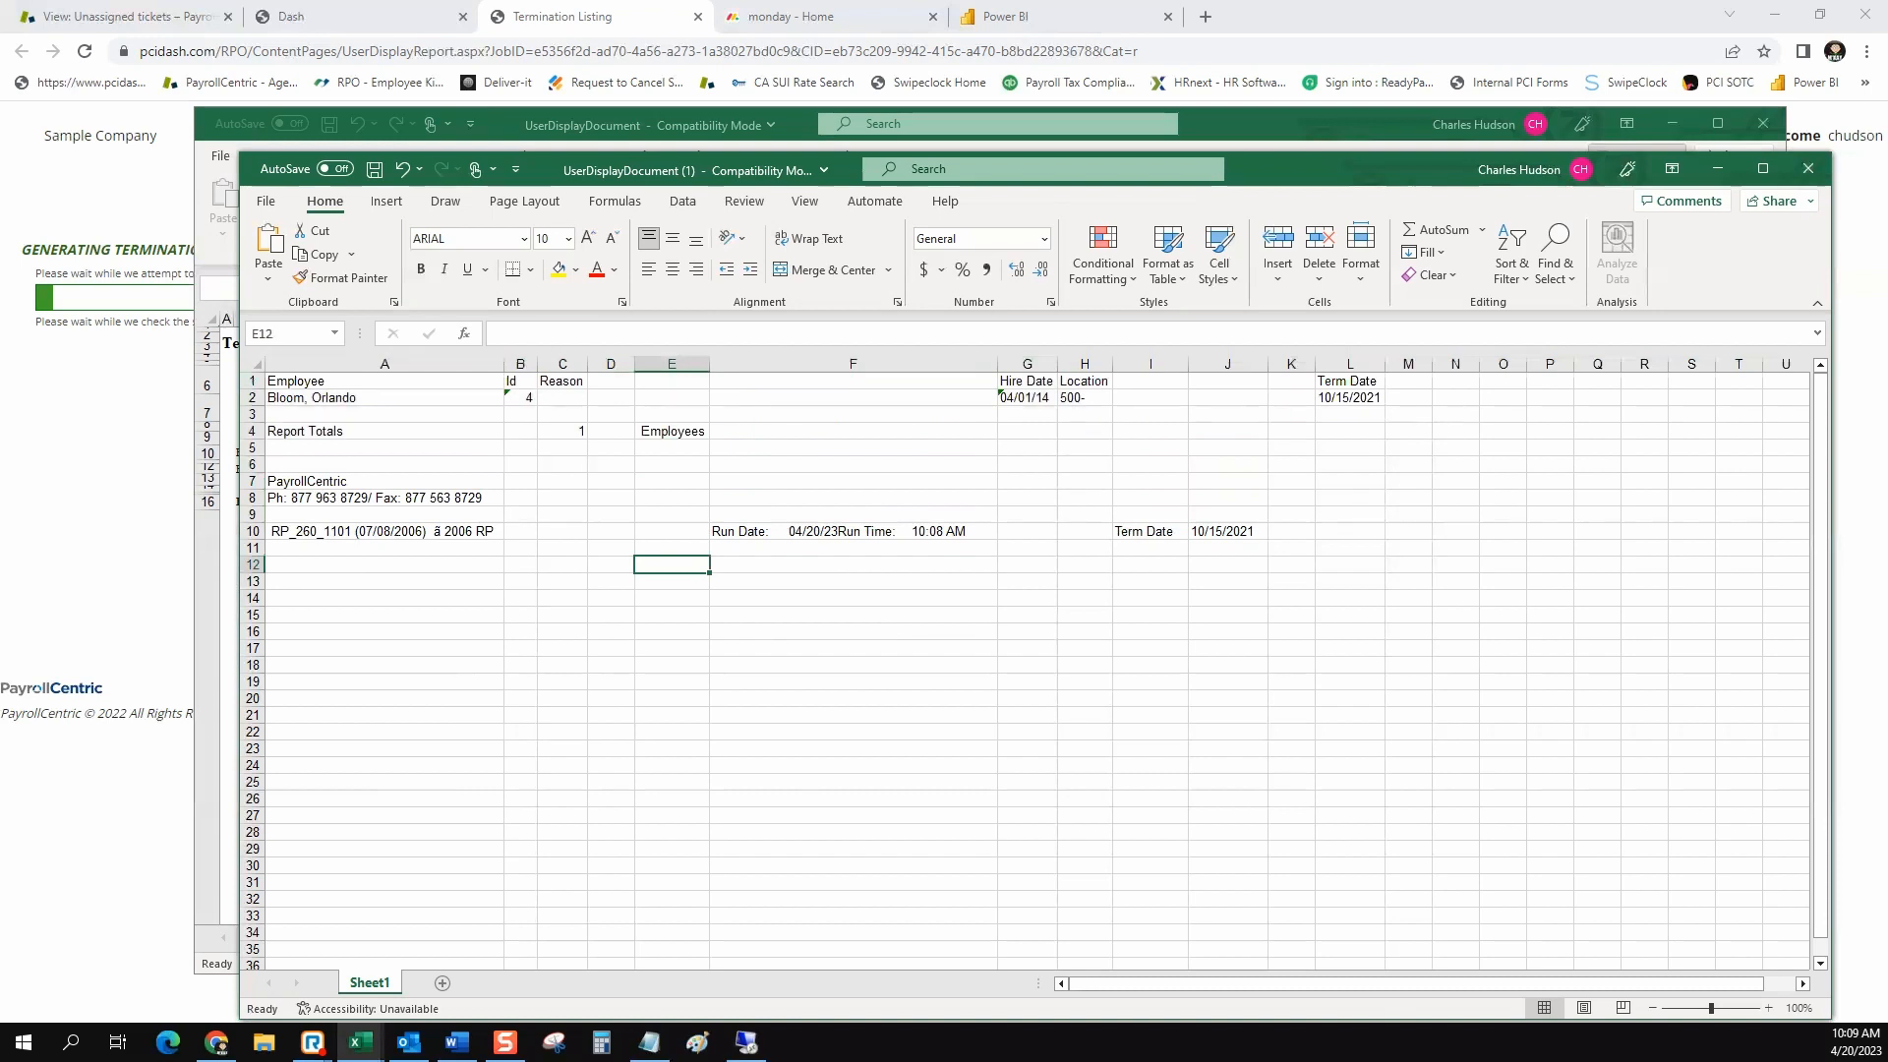
Close both report workbooks, discarding the changes, and close the Termination Listing generation page in the browser
click(1808, 168)
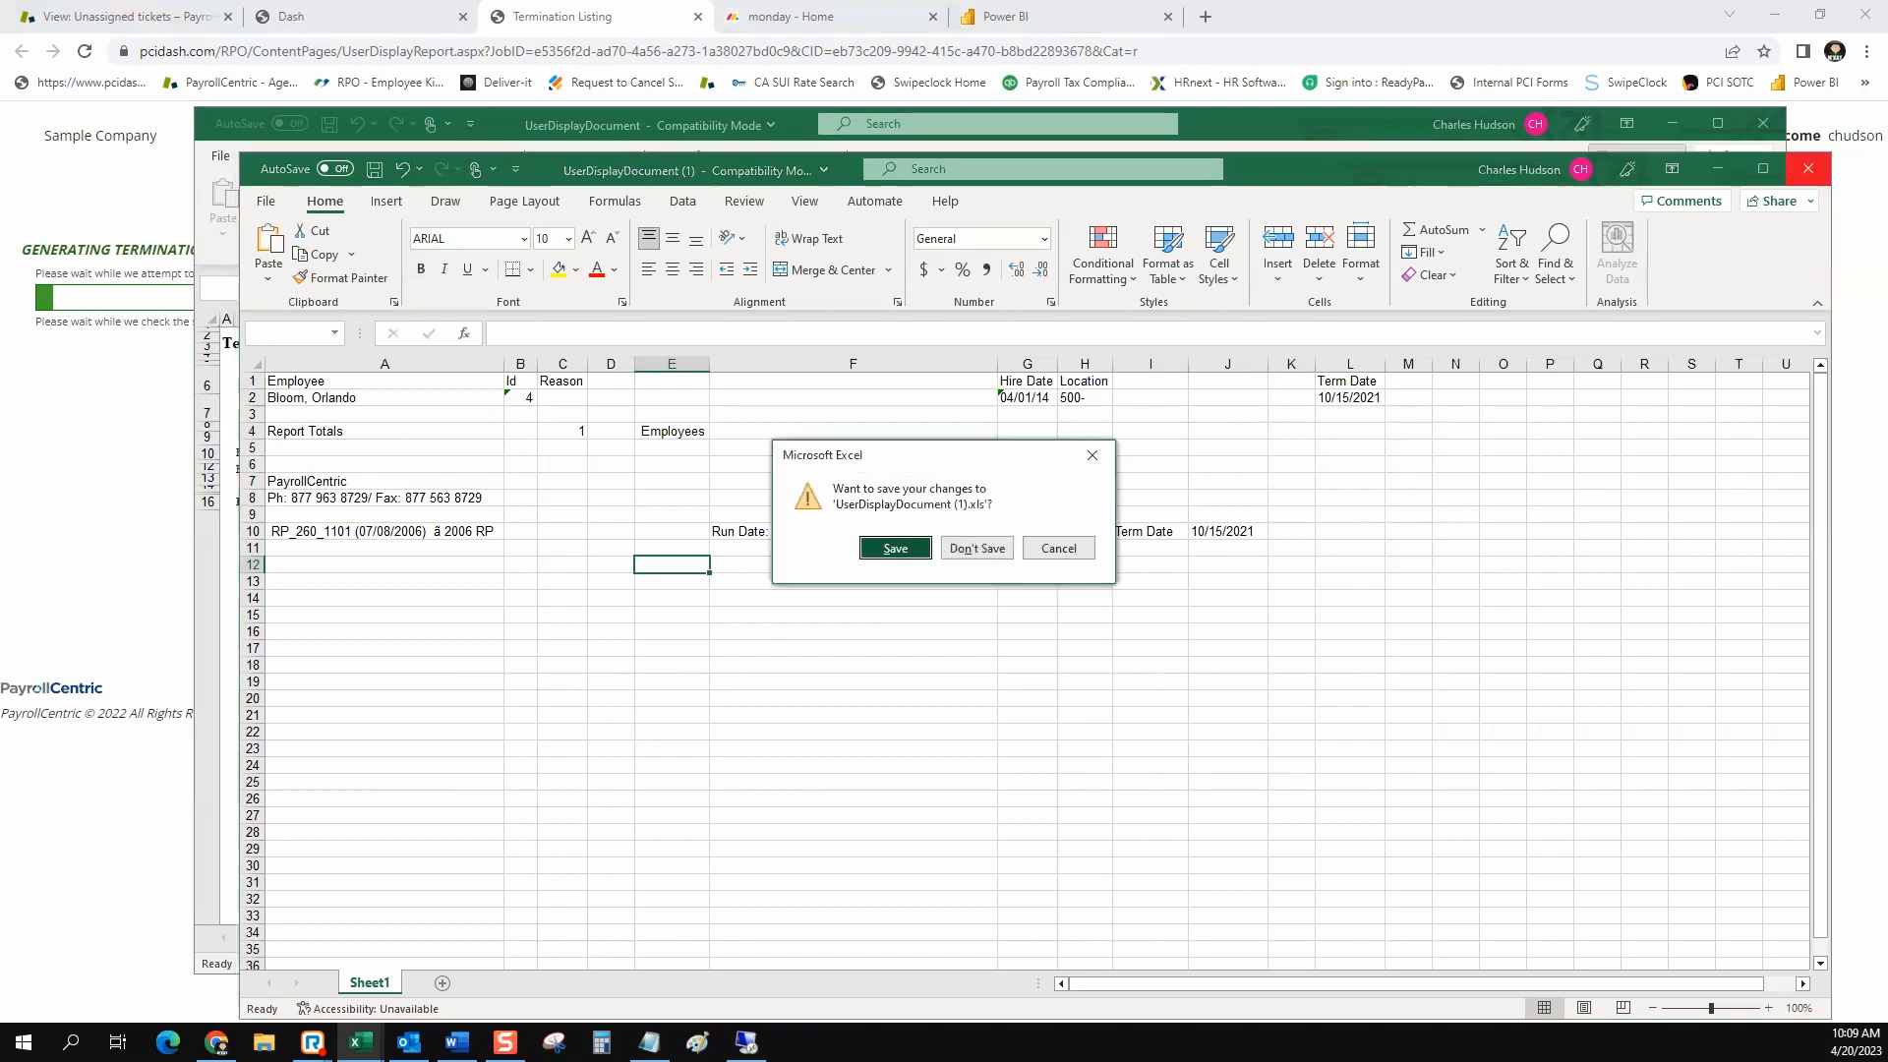
click(976, 547)
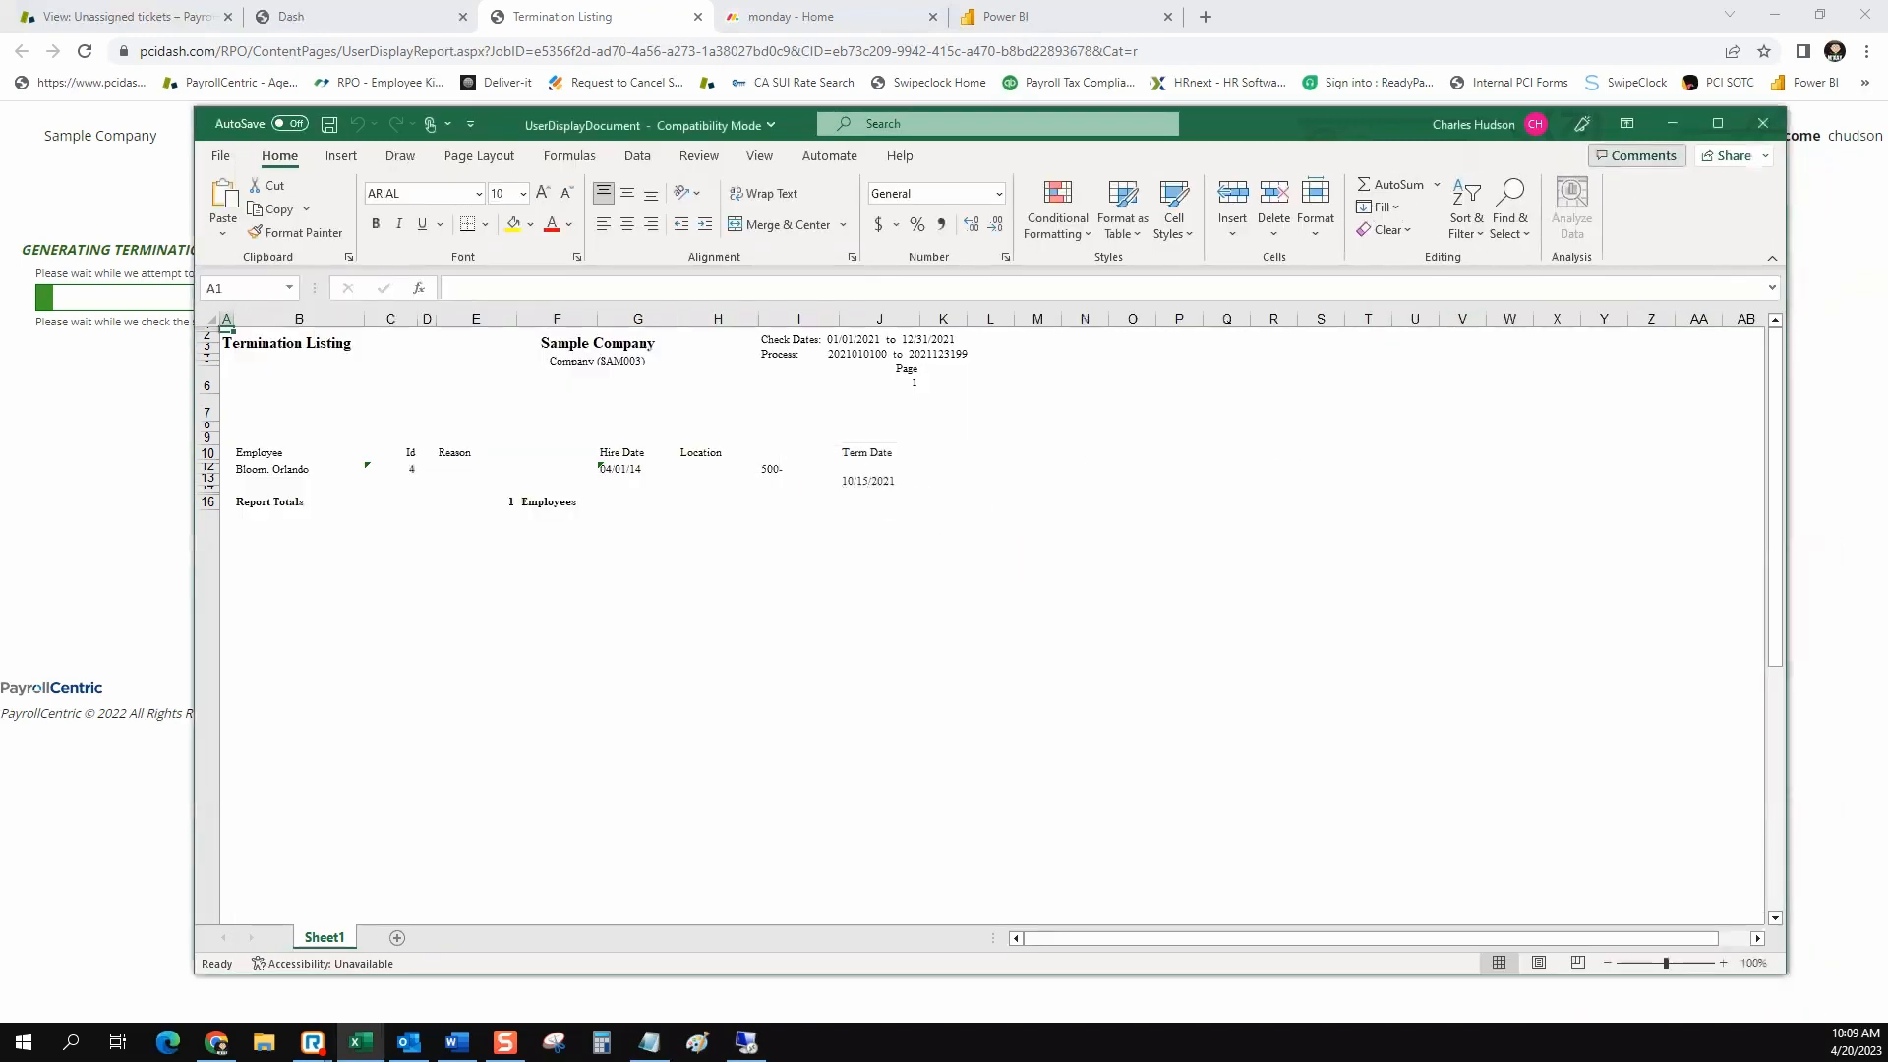
click(1762, 123)
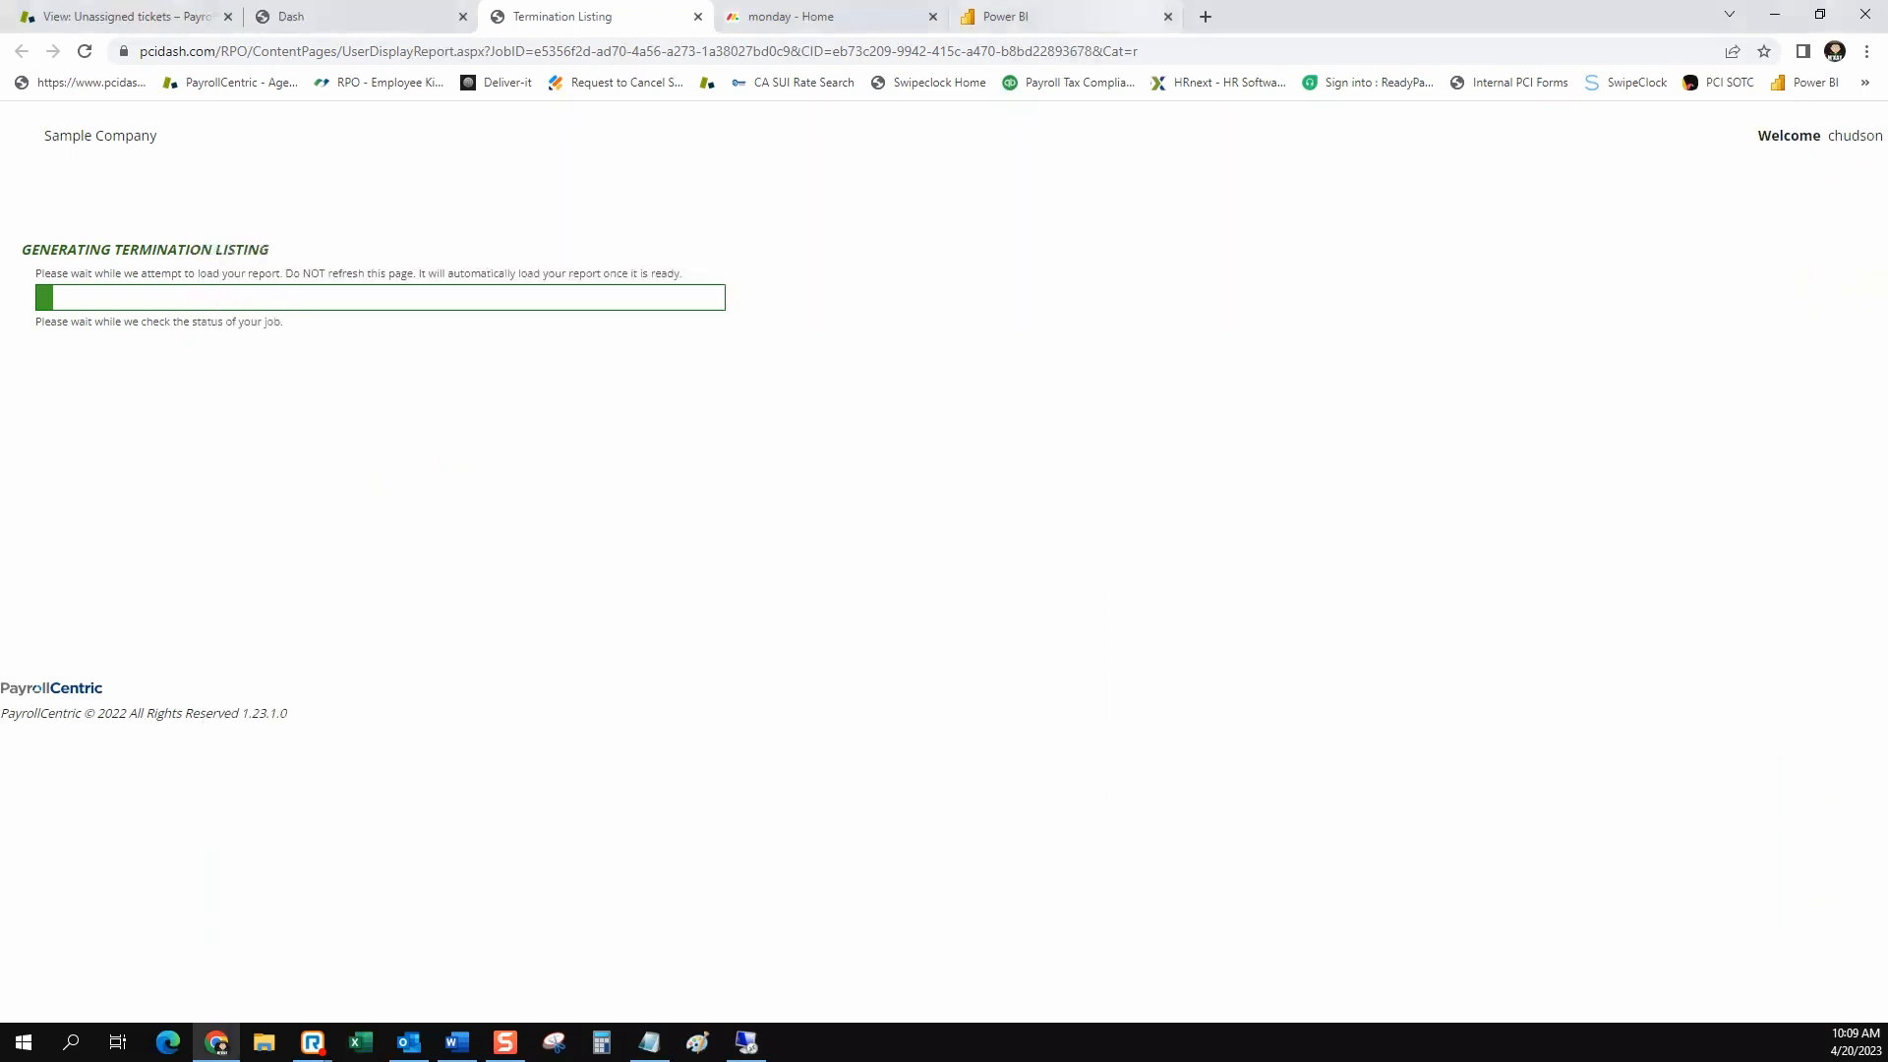
click(698, 17)
Review the available output formats and set the Termination Listing's output format to Portable Document Format (PDF)
scroll(943, 560, down, 5)
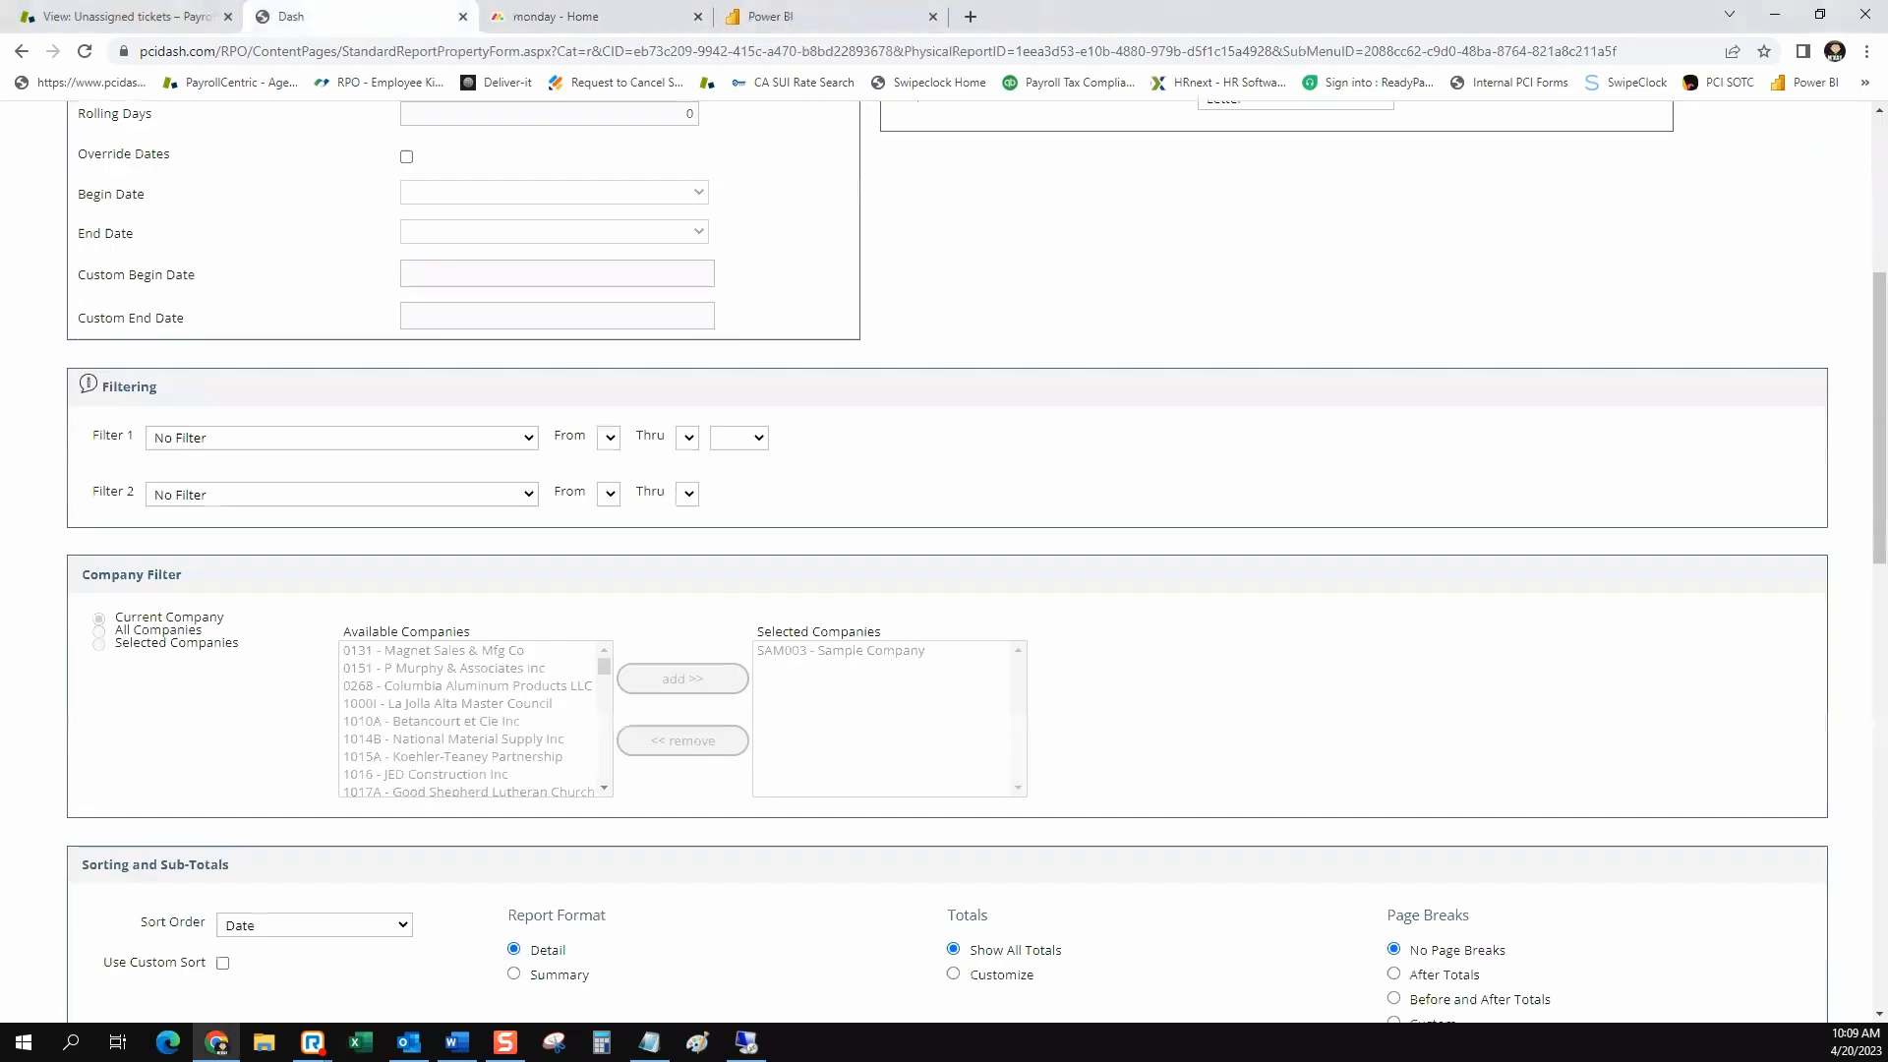
scroll(944, 560, down, 14)
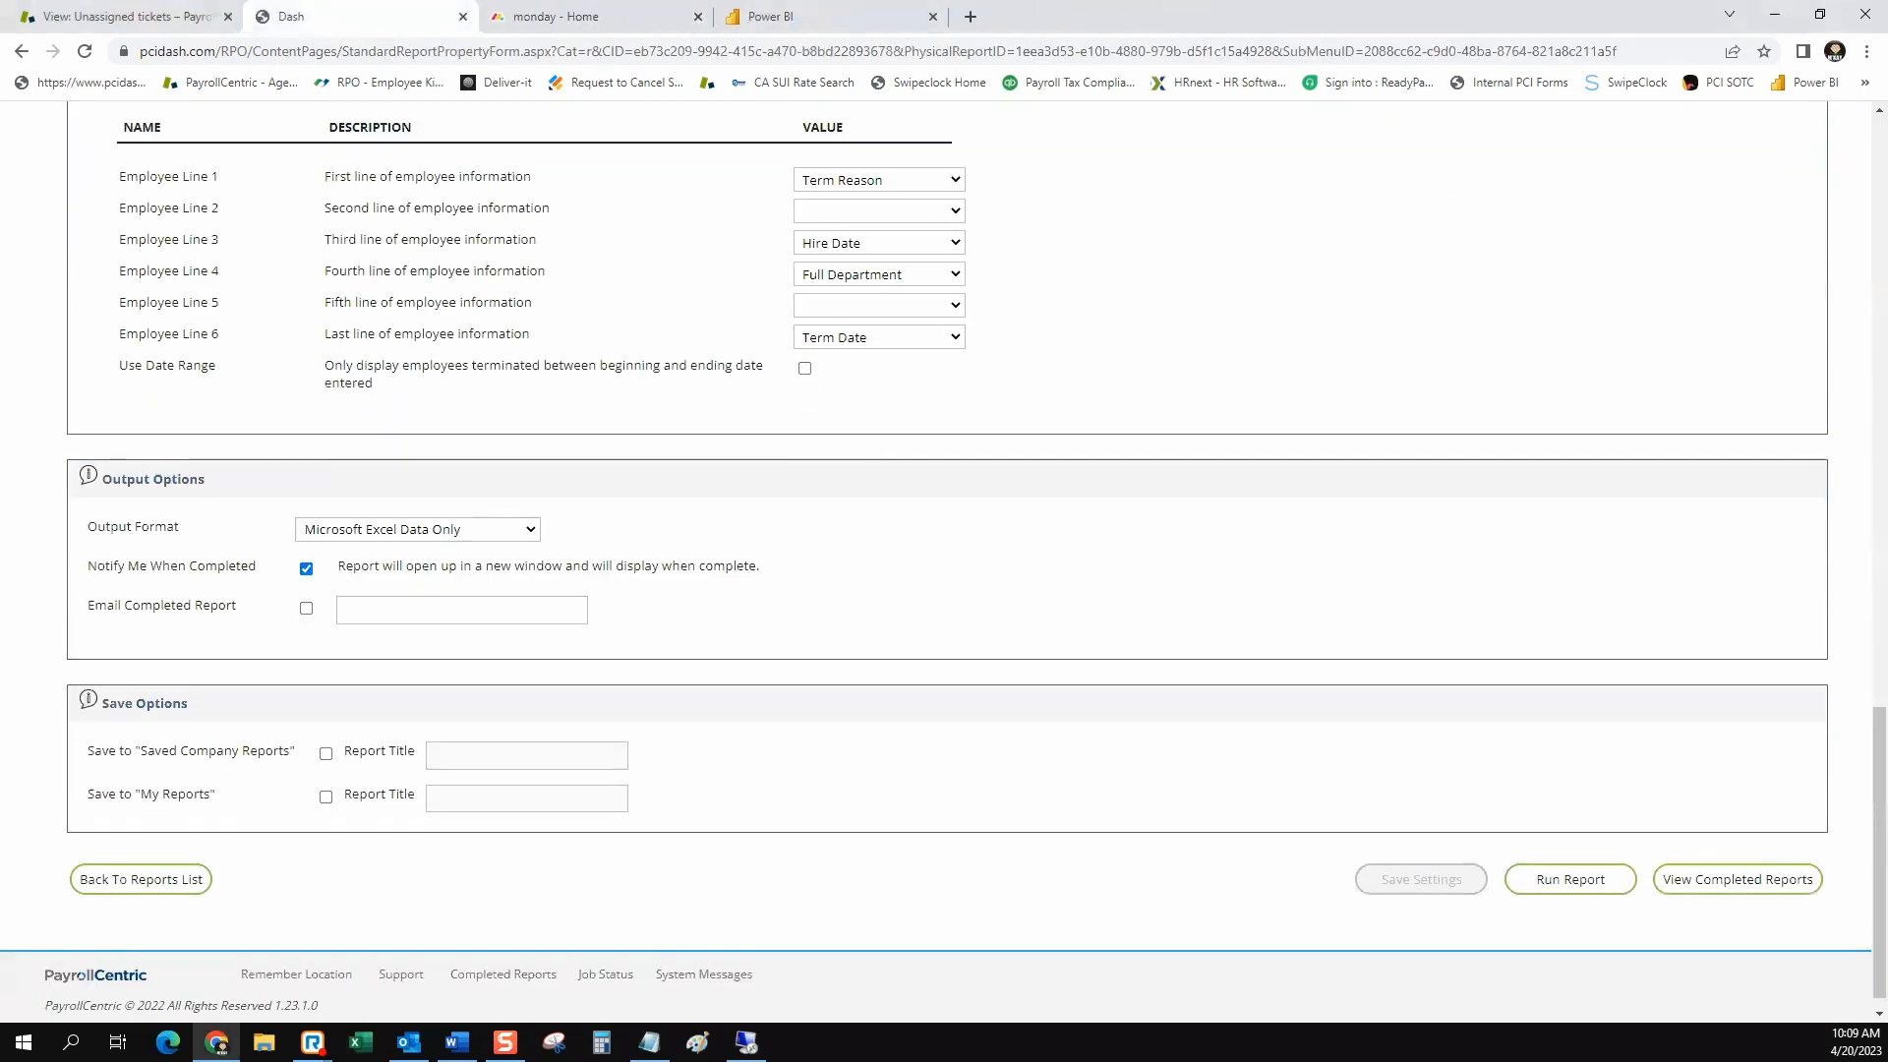
click(418, 529)
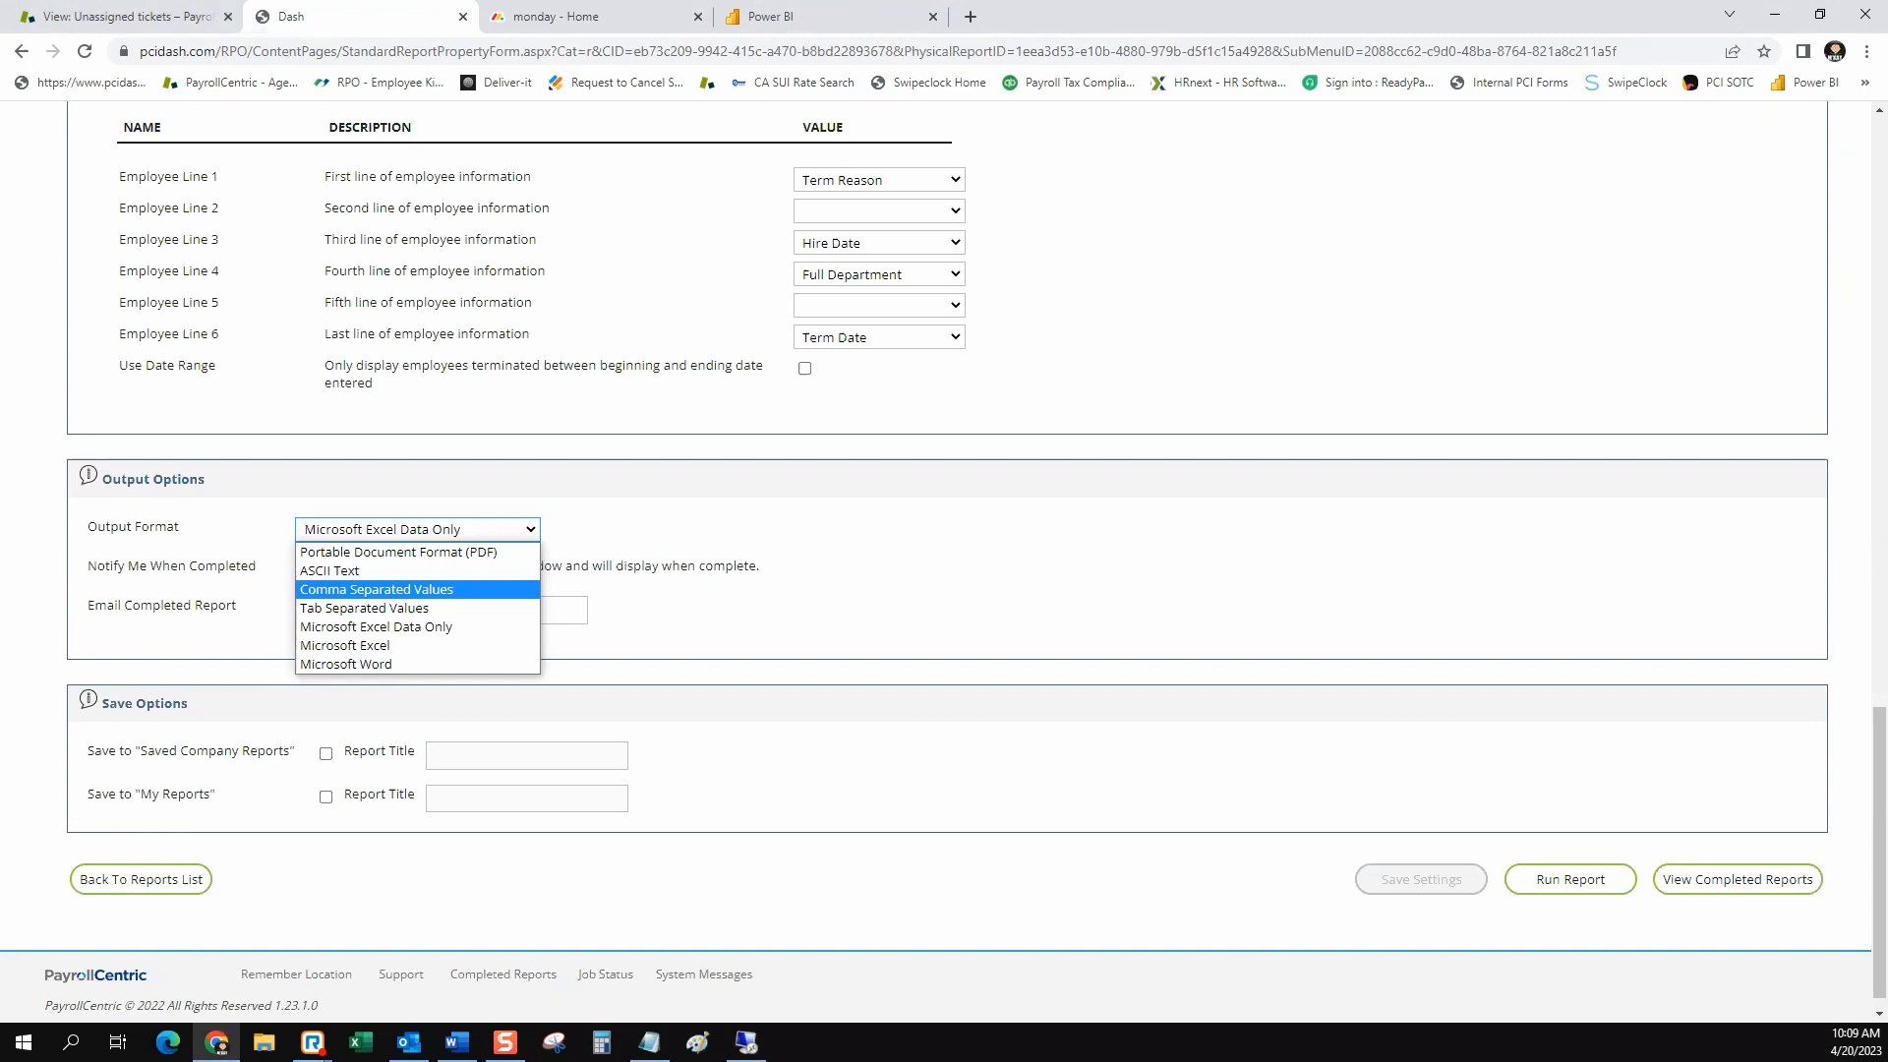
key(Down)
key(Down)
key(Down)
key(Down)
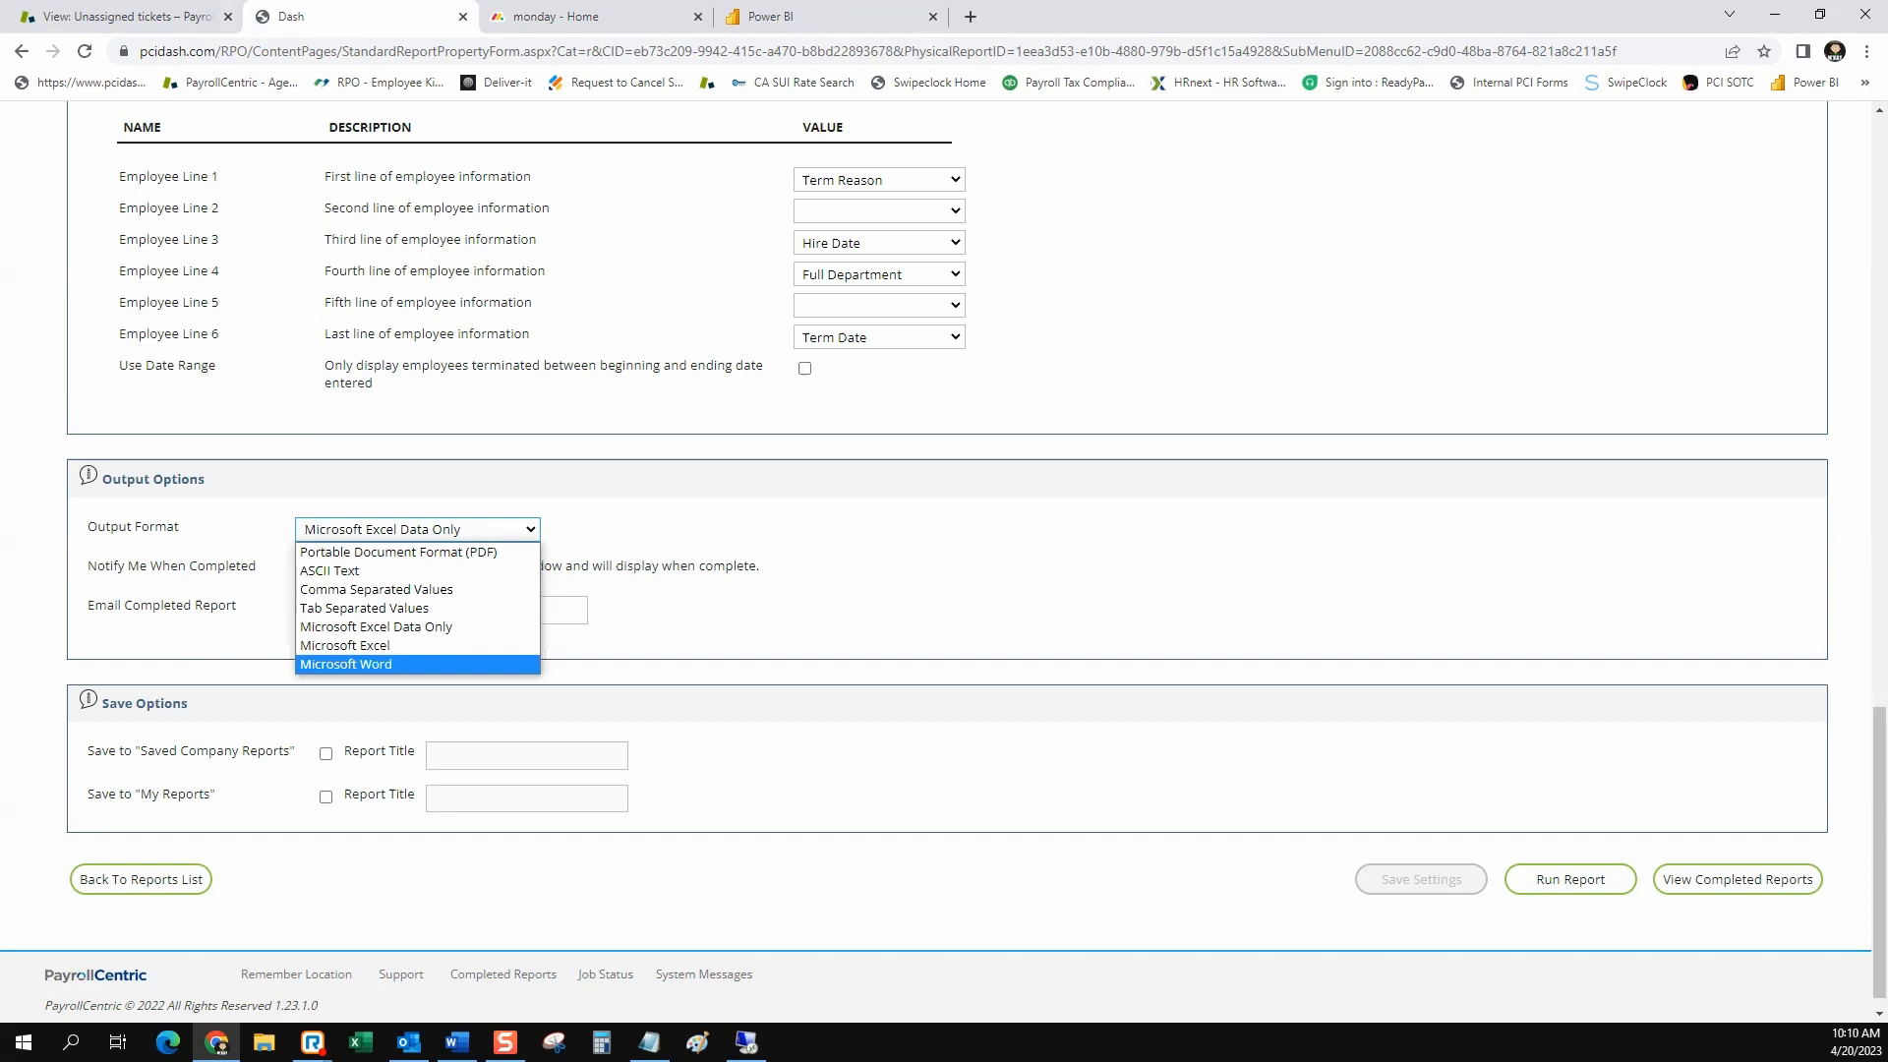
key(Up)
key(Up)
key(Up)
key(Up)
key(Up)
key(Up)
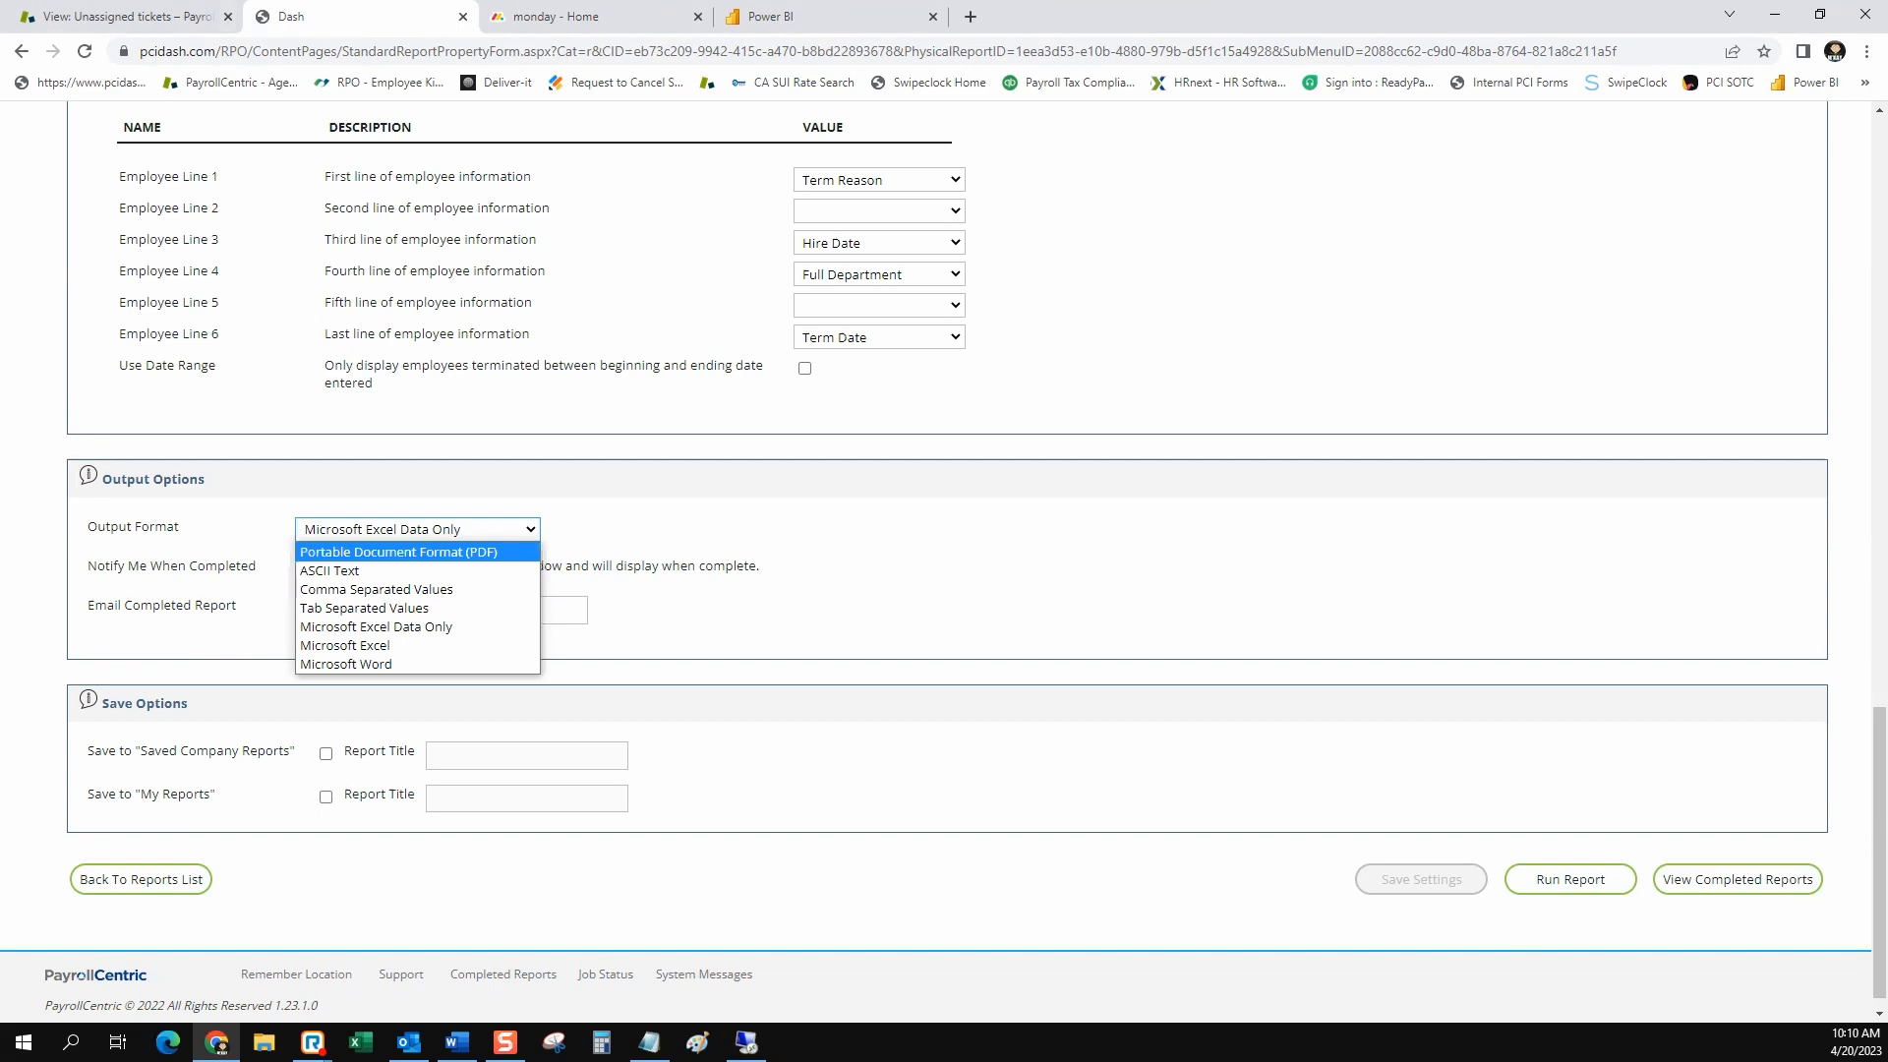
key(Return)
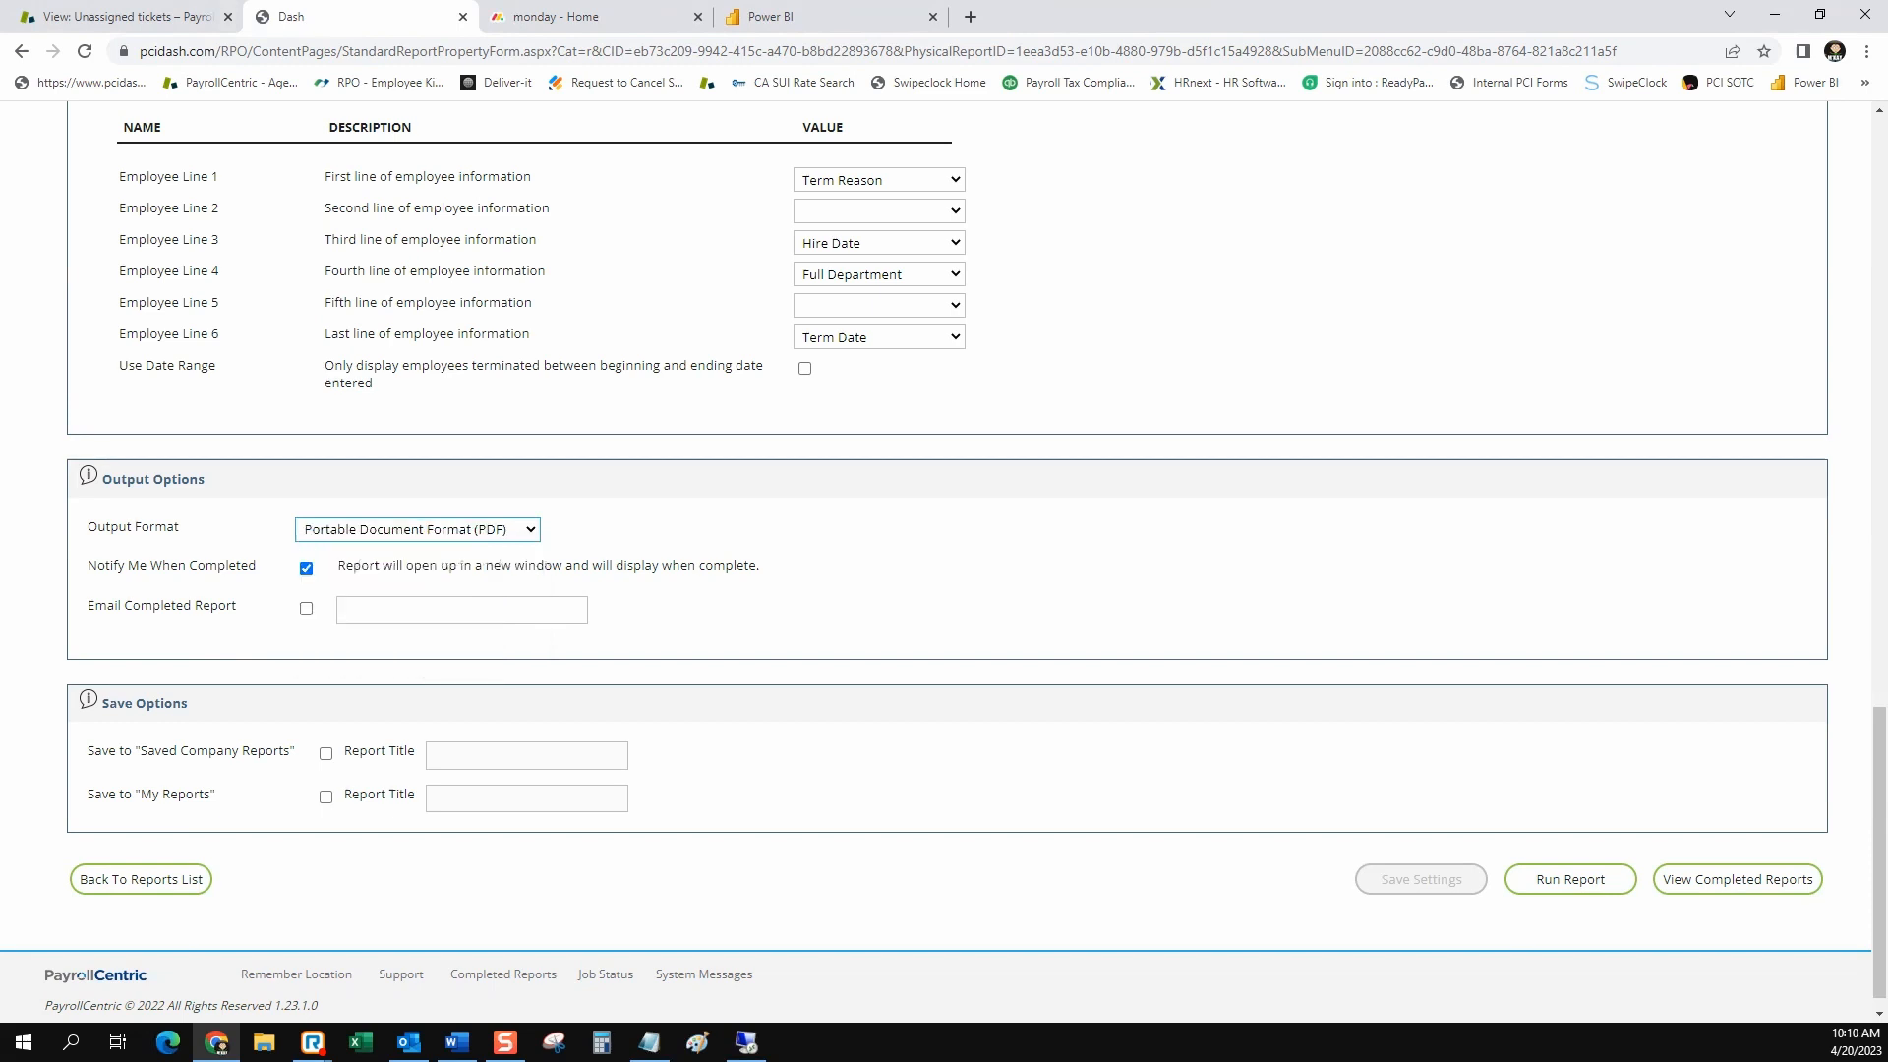
scroll(944, 560, up, 3)
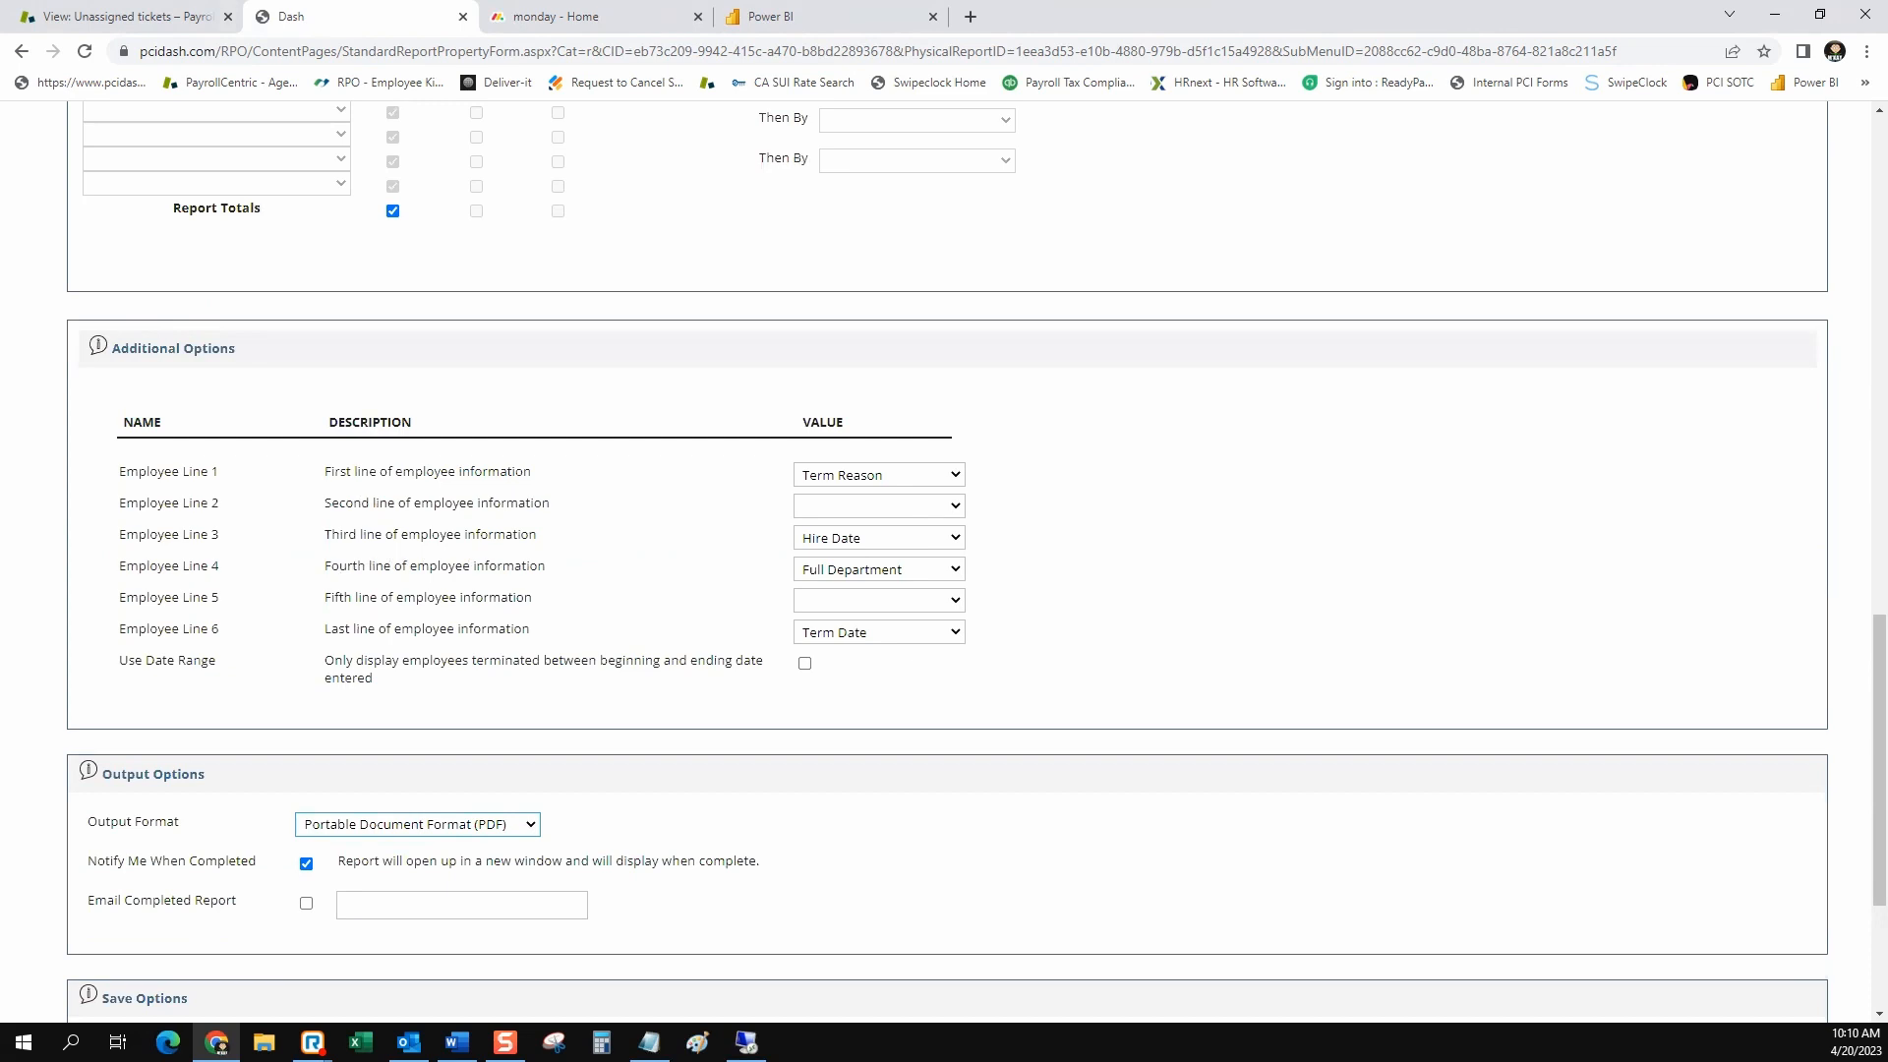
Return to the standard reports list, search for the title "labor dist" and open the Labor Distribution report
scroll(944, 561, up, 16)
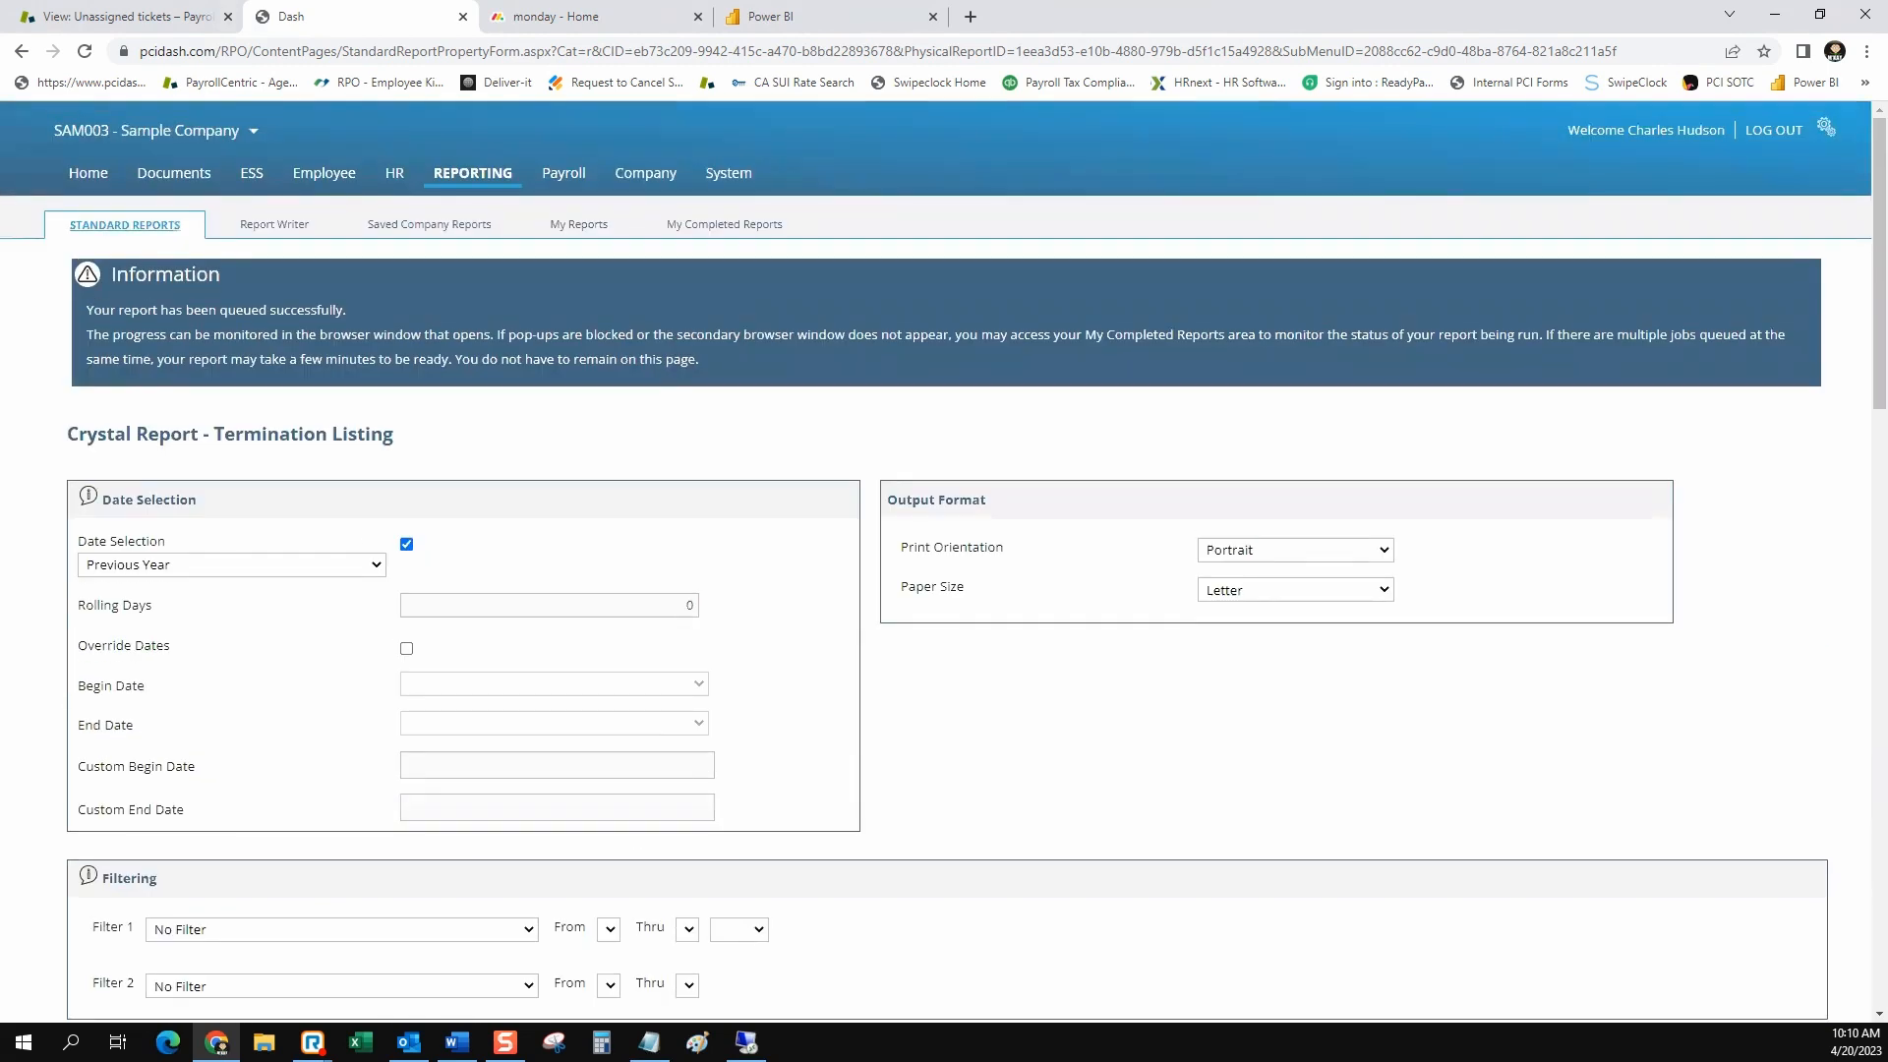
click(125, 226)
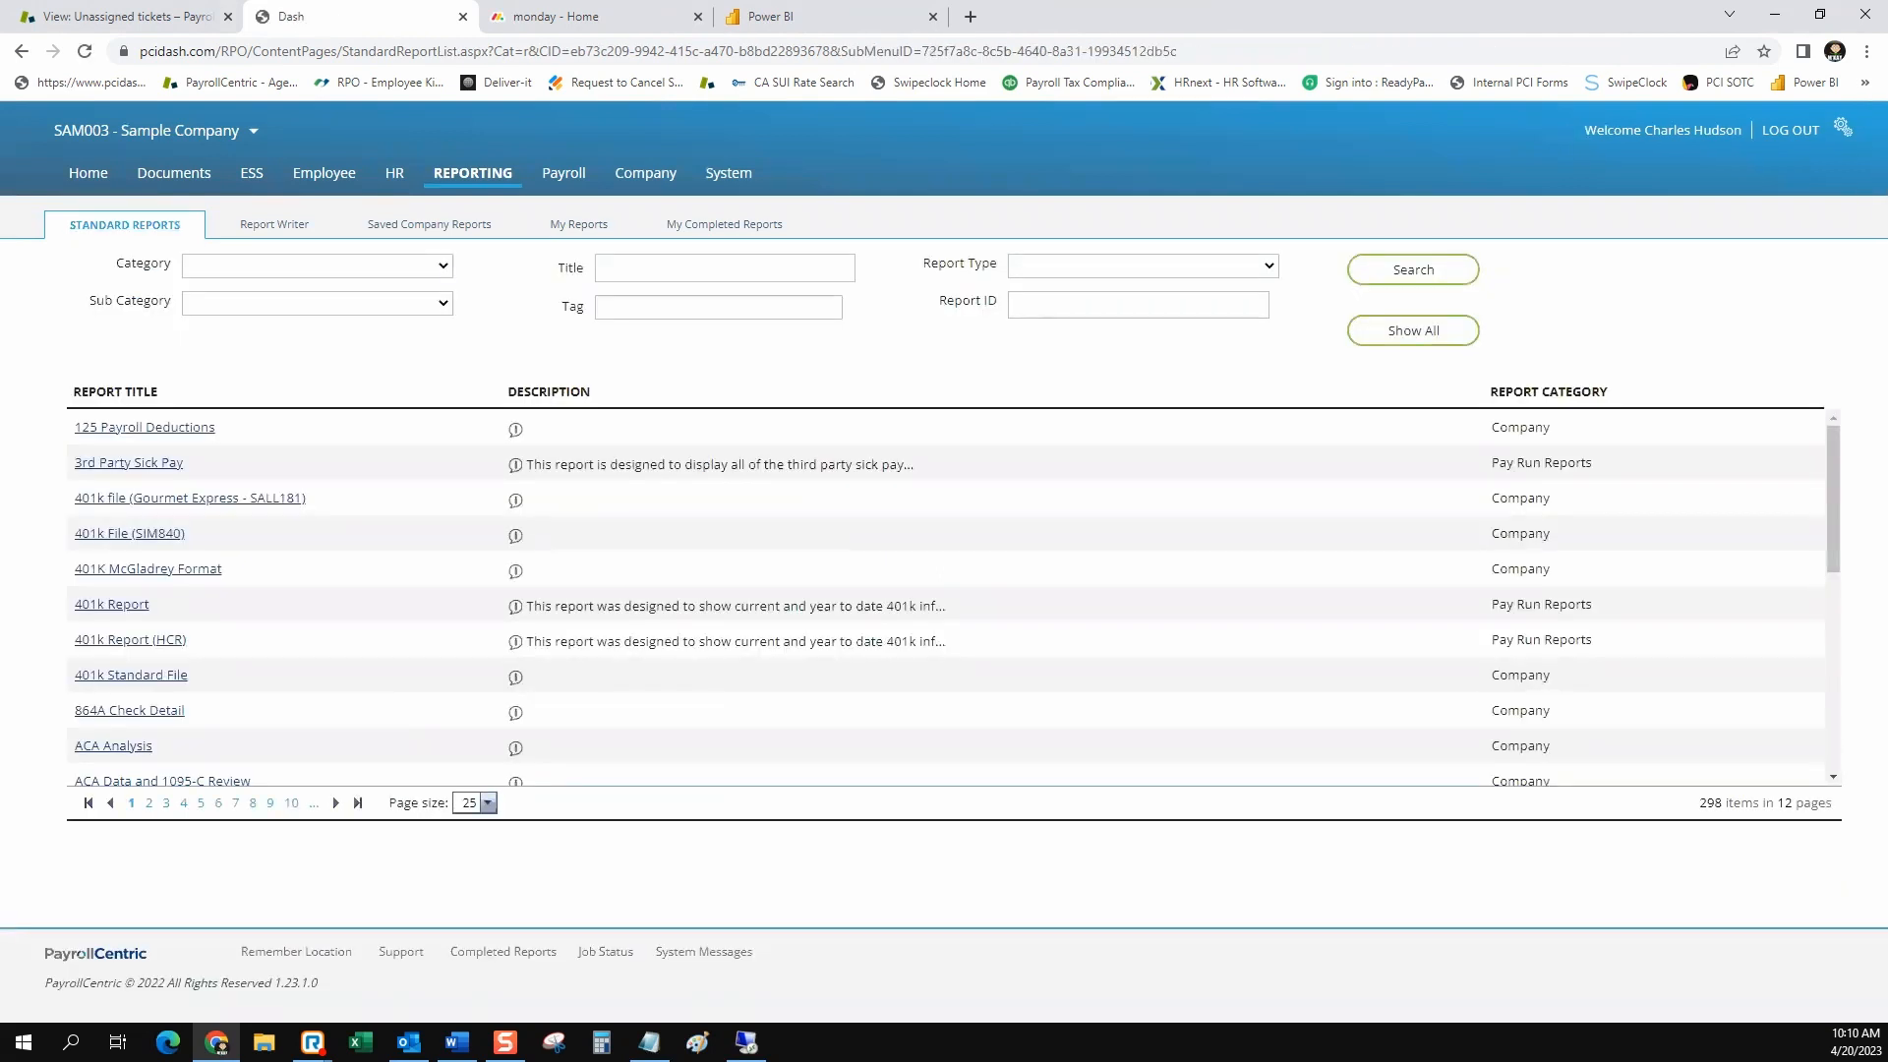
click(725, 268)
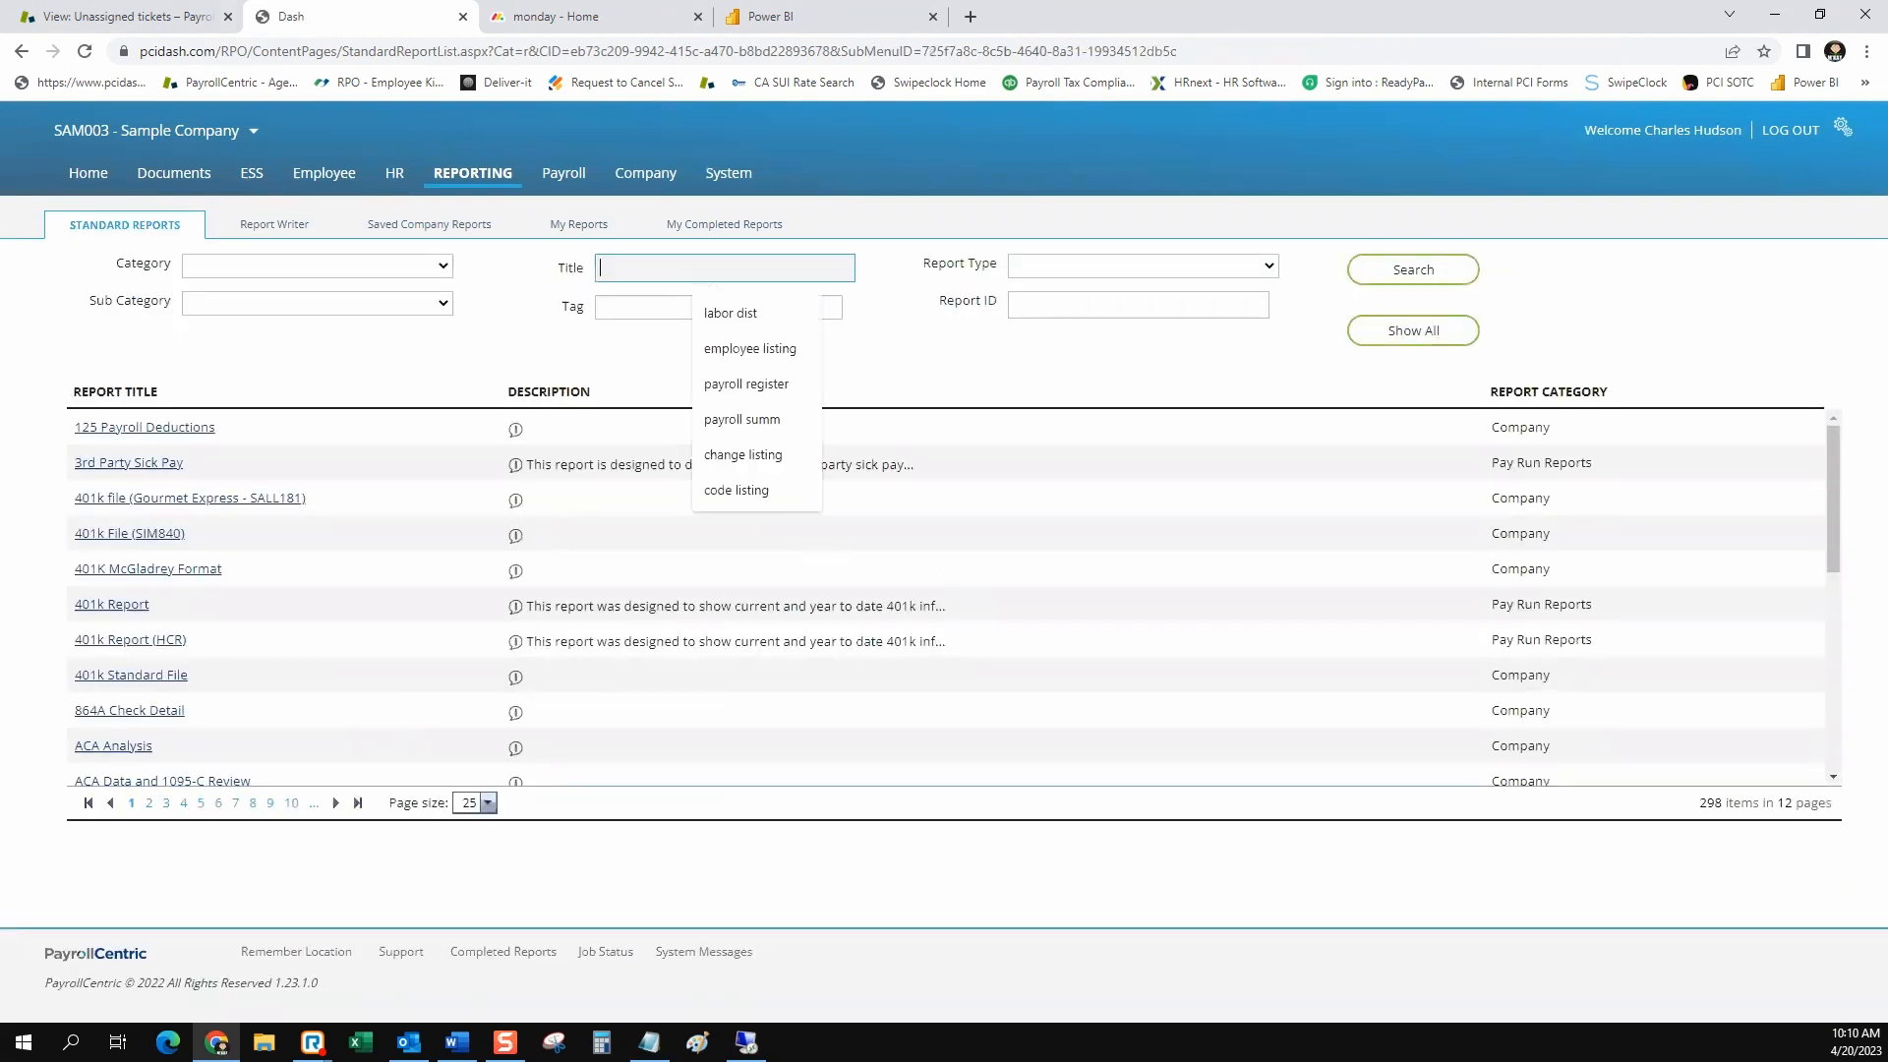
key(Down)
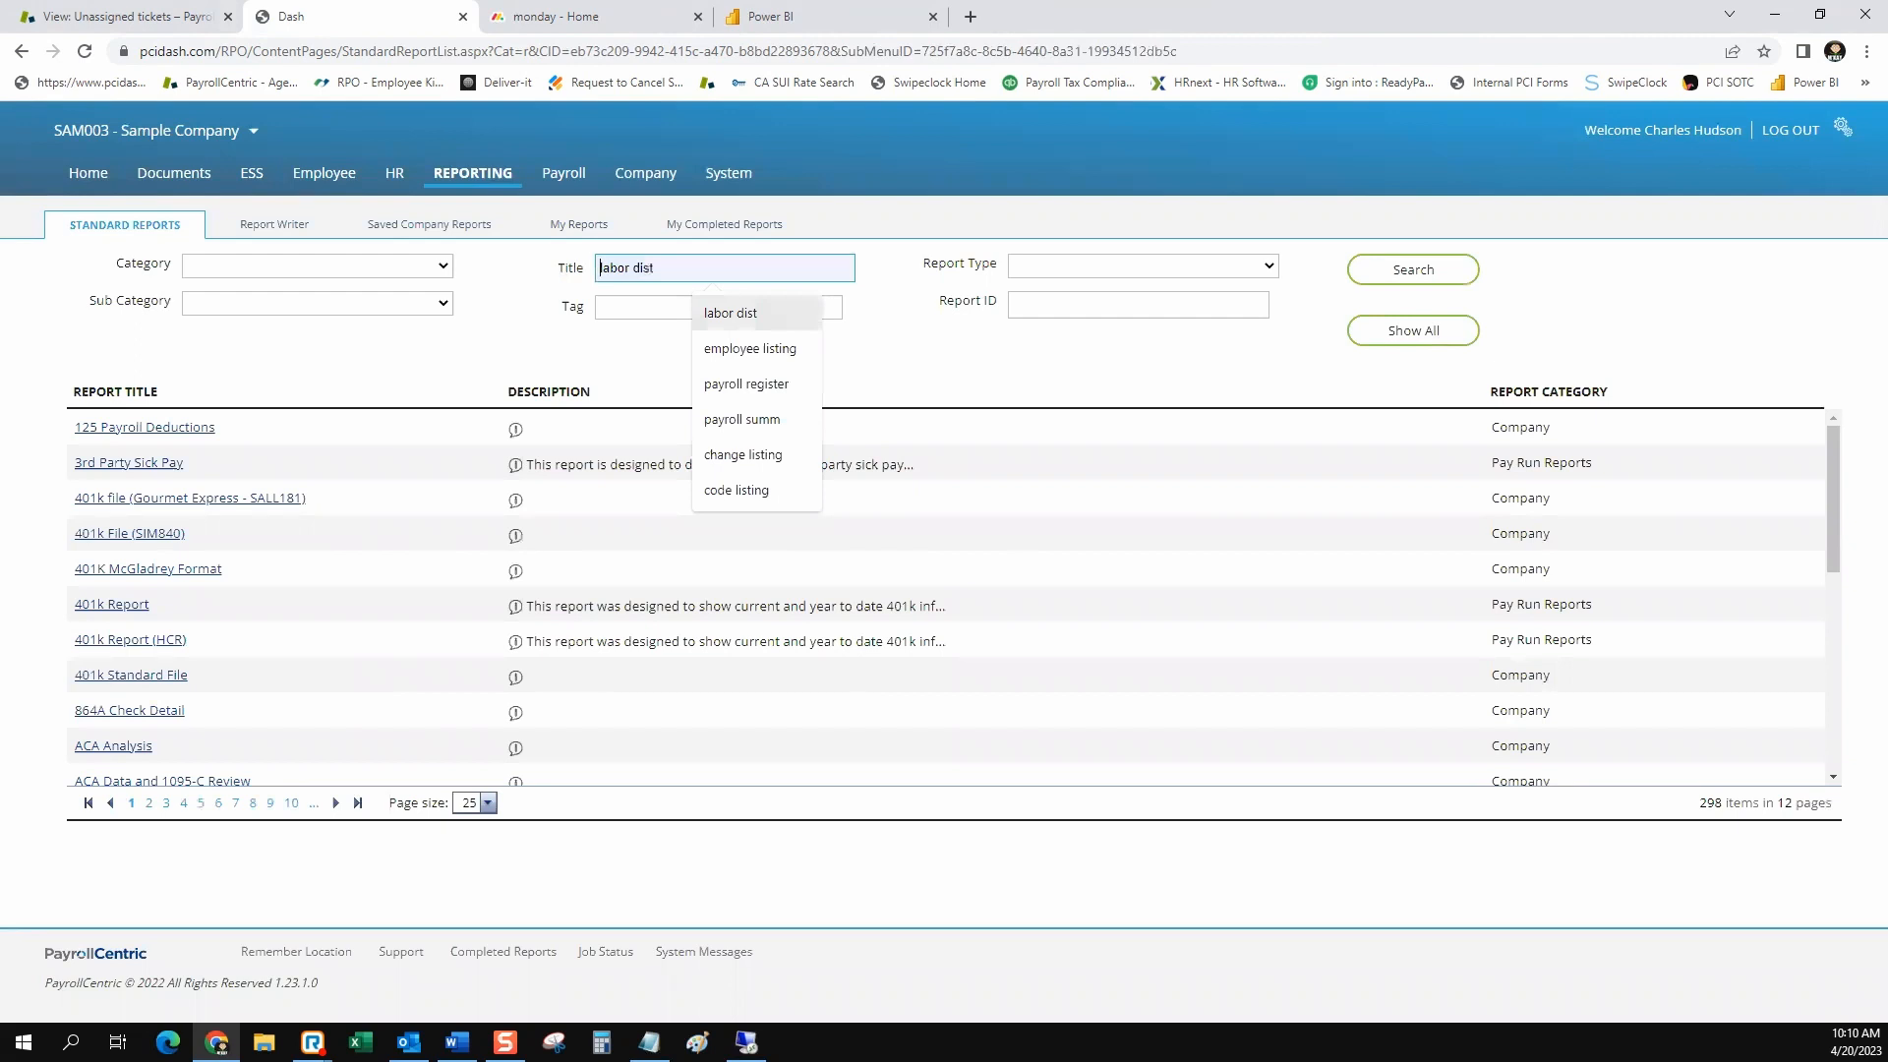
key(Return)
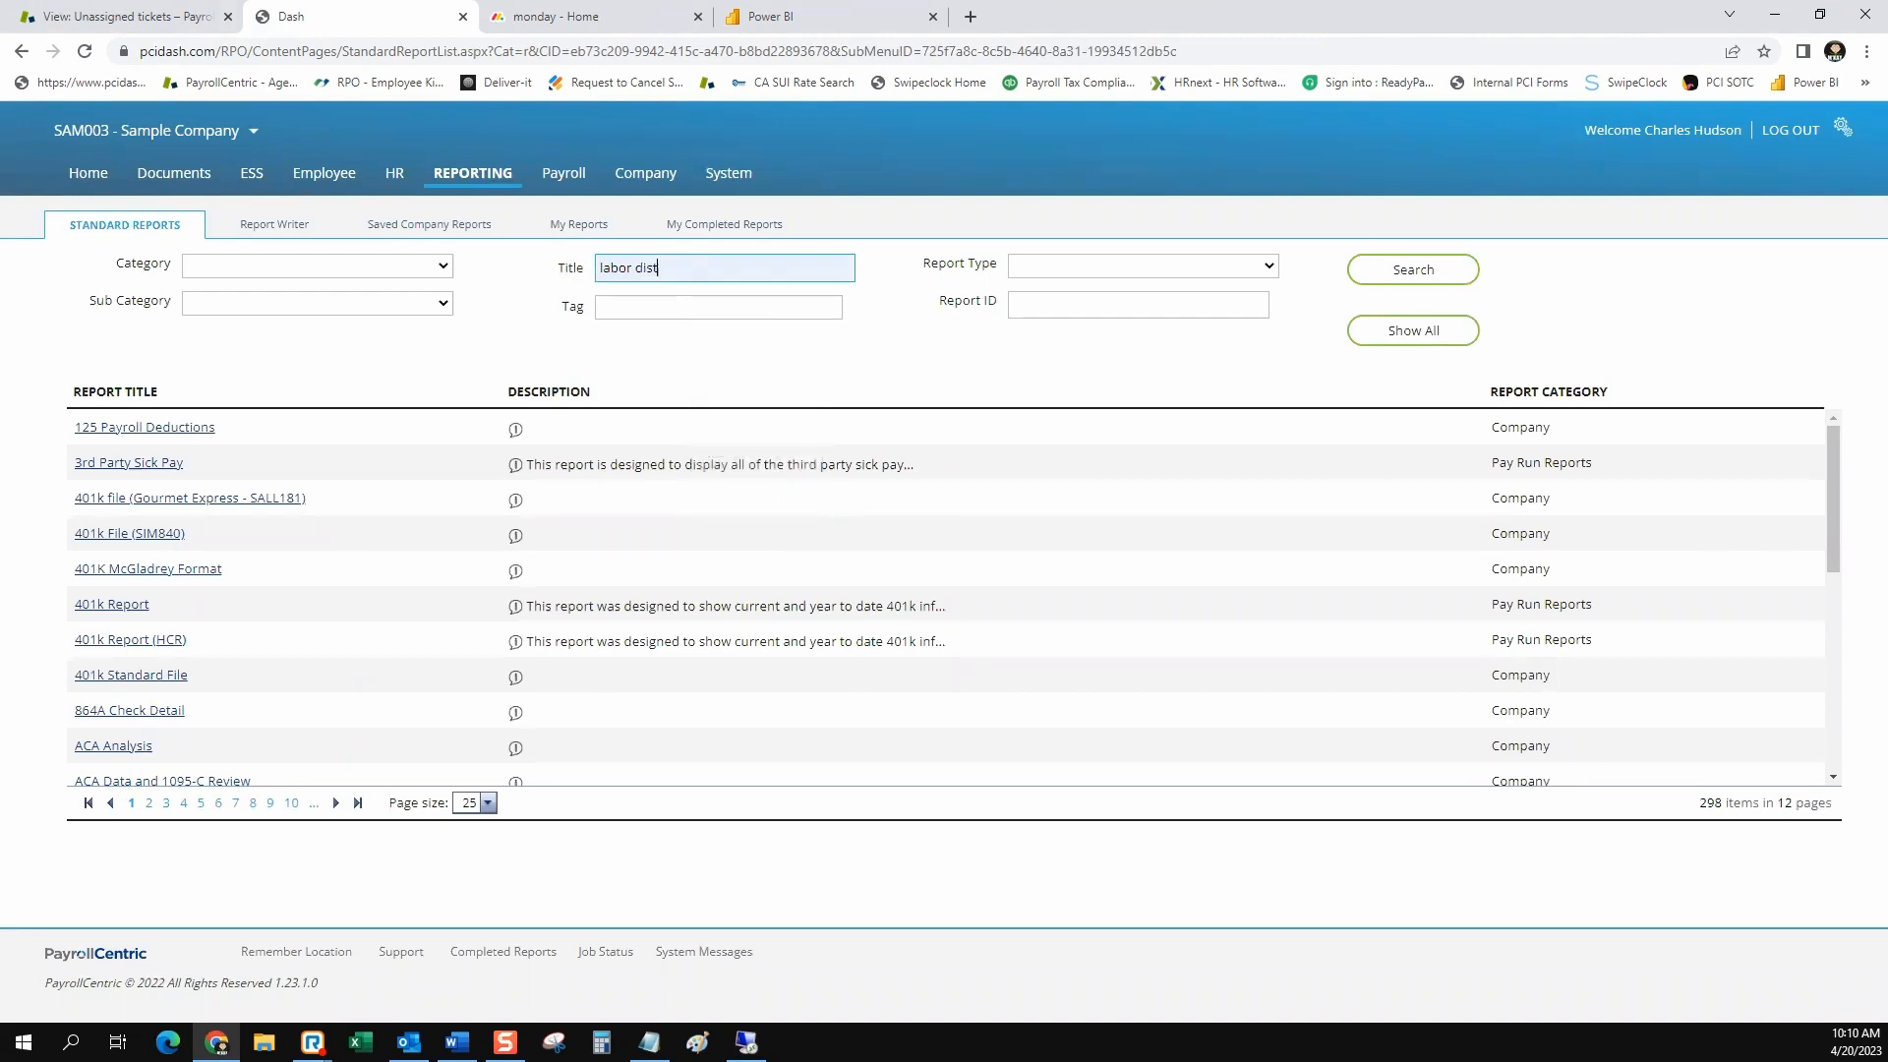
key(Return)
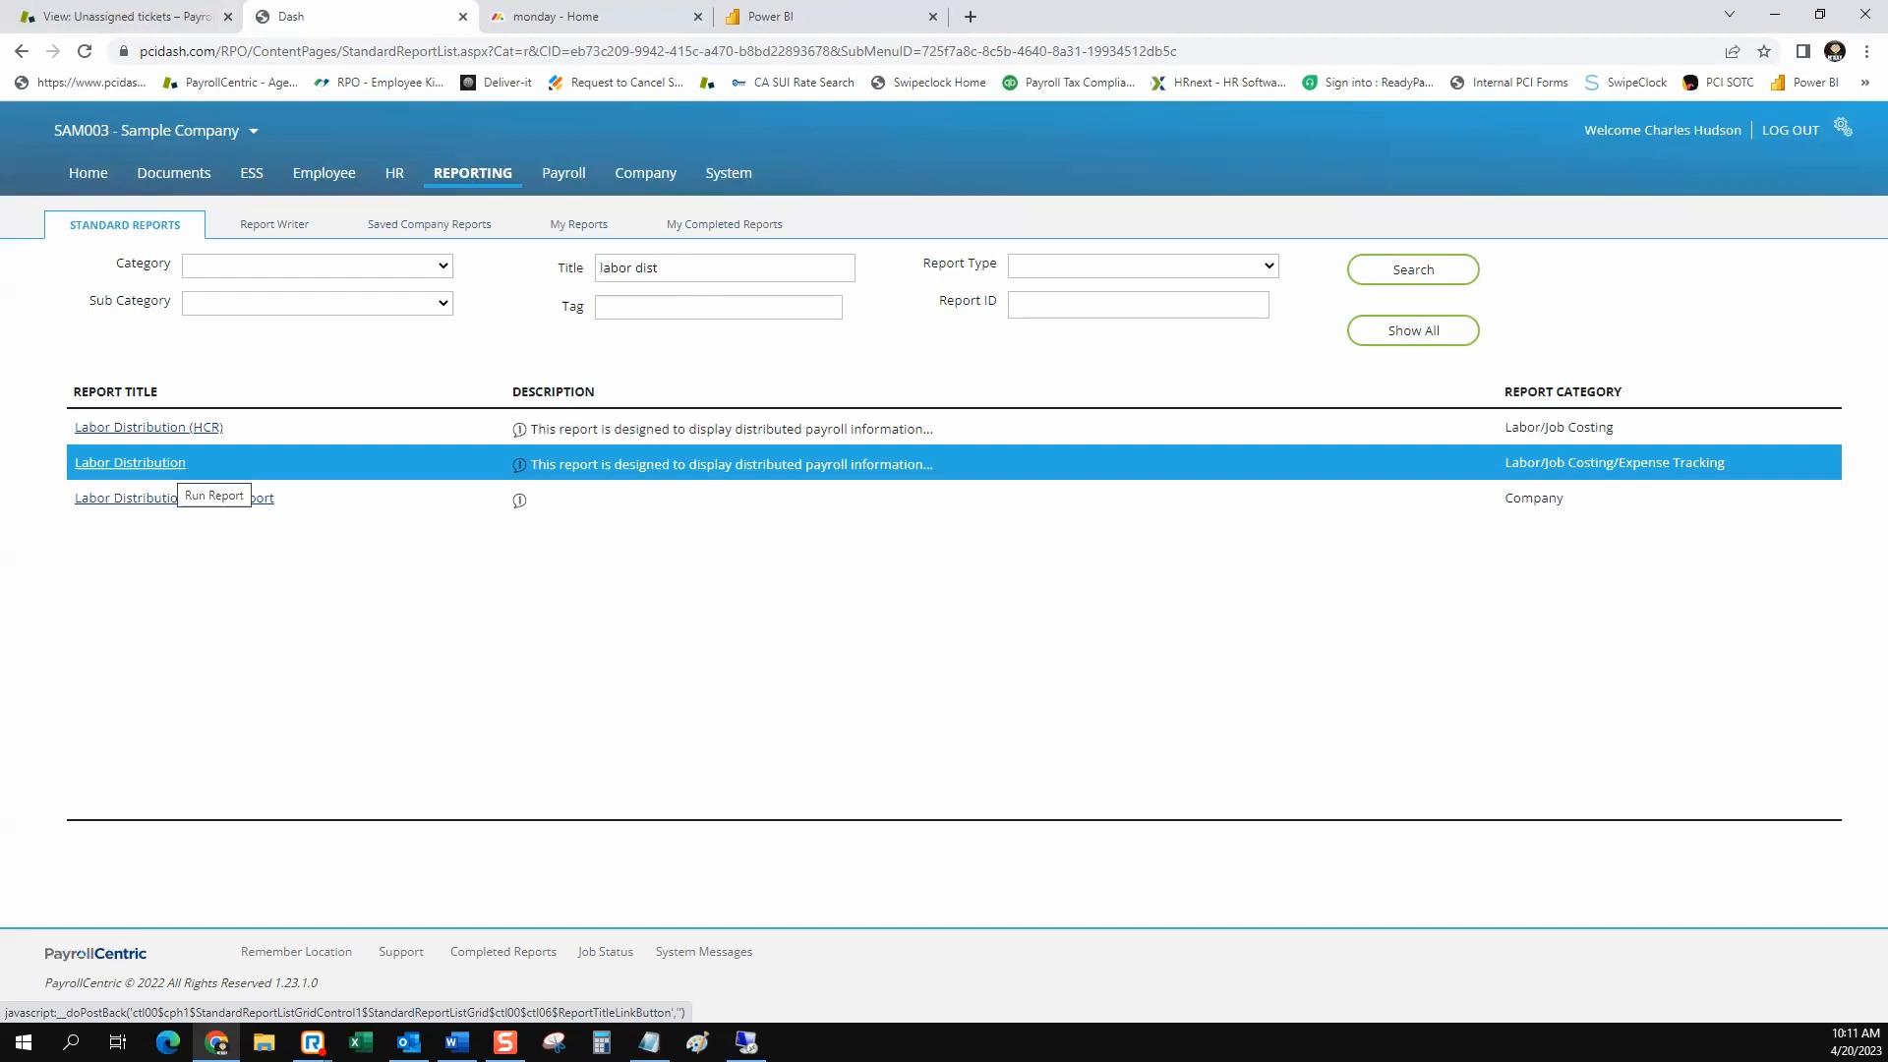
click(176, 464)
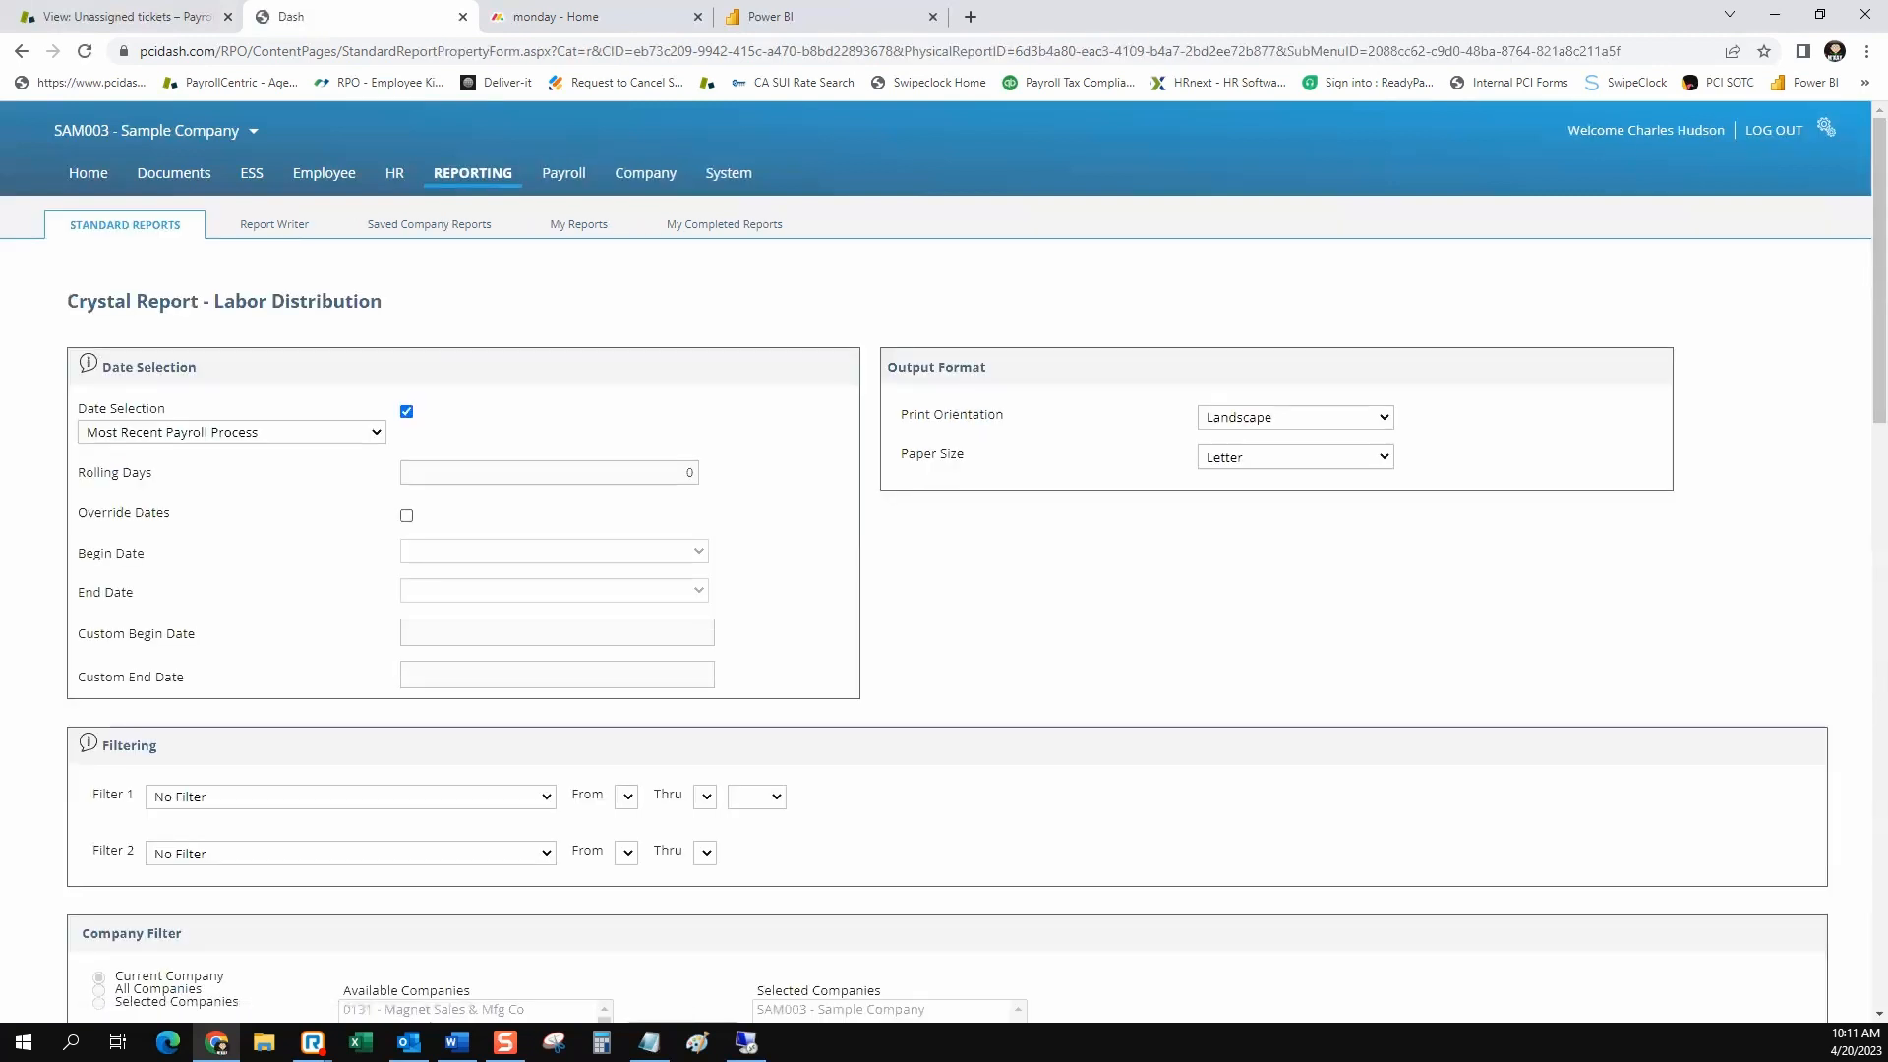
Review the preset date ranges for the Labor Distribution report and enable Override Dates instead
click(233, 433)
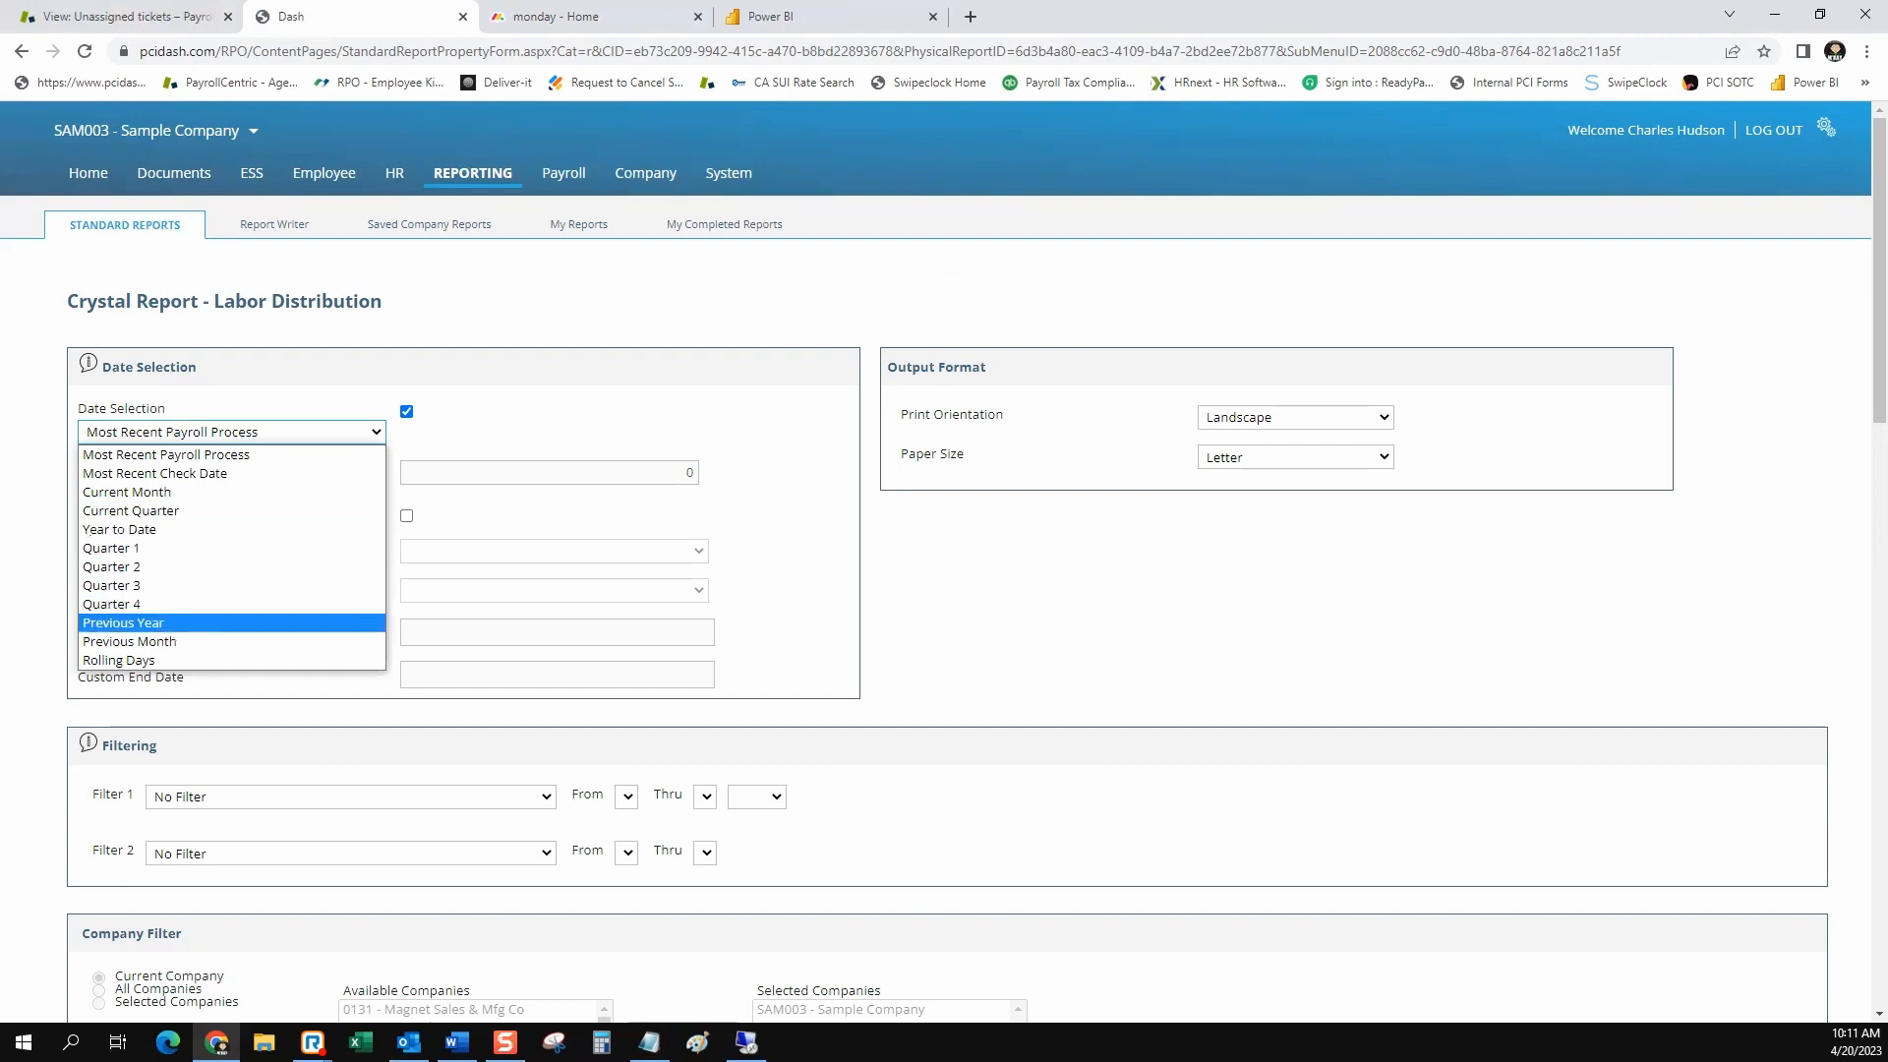
key(Escape)
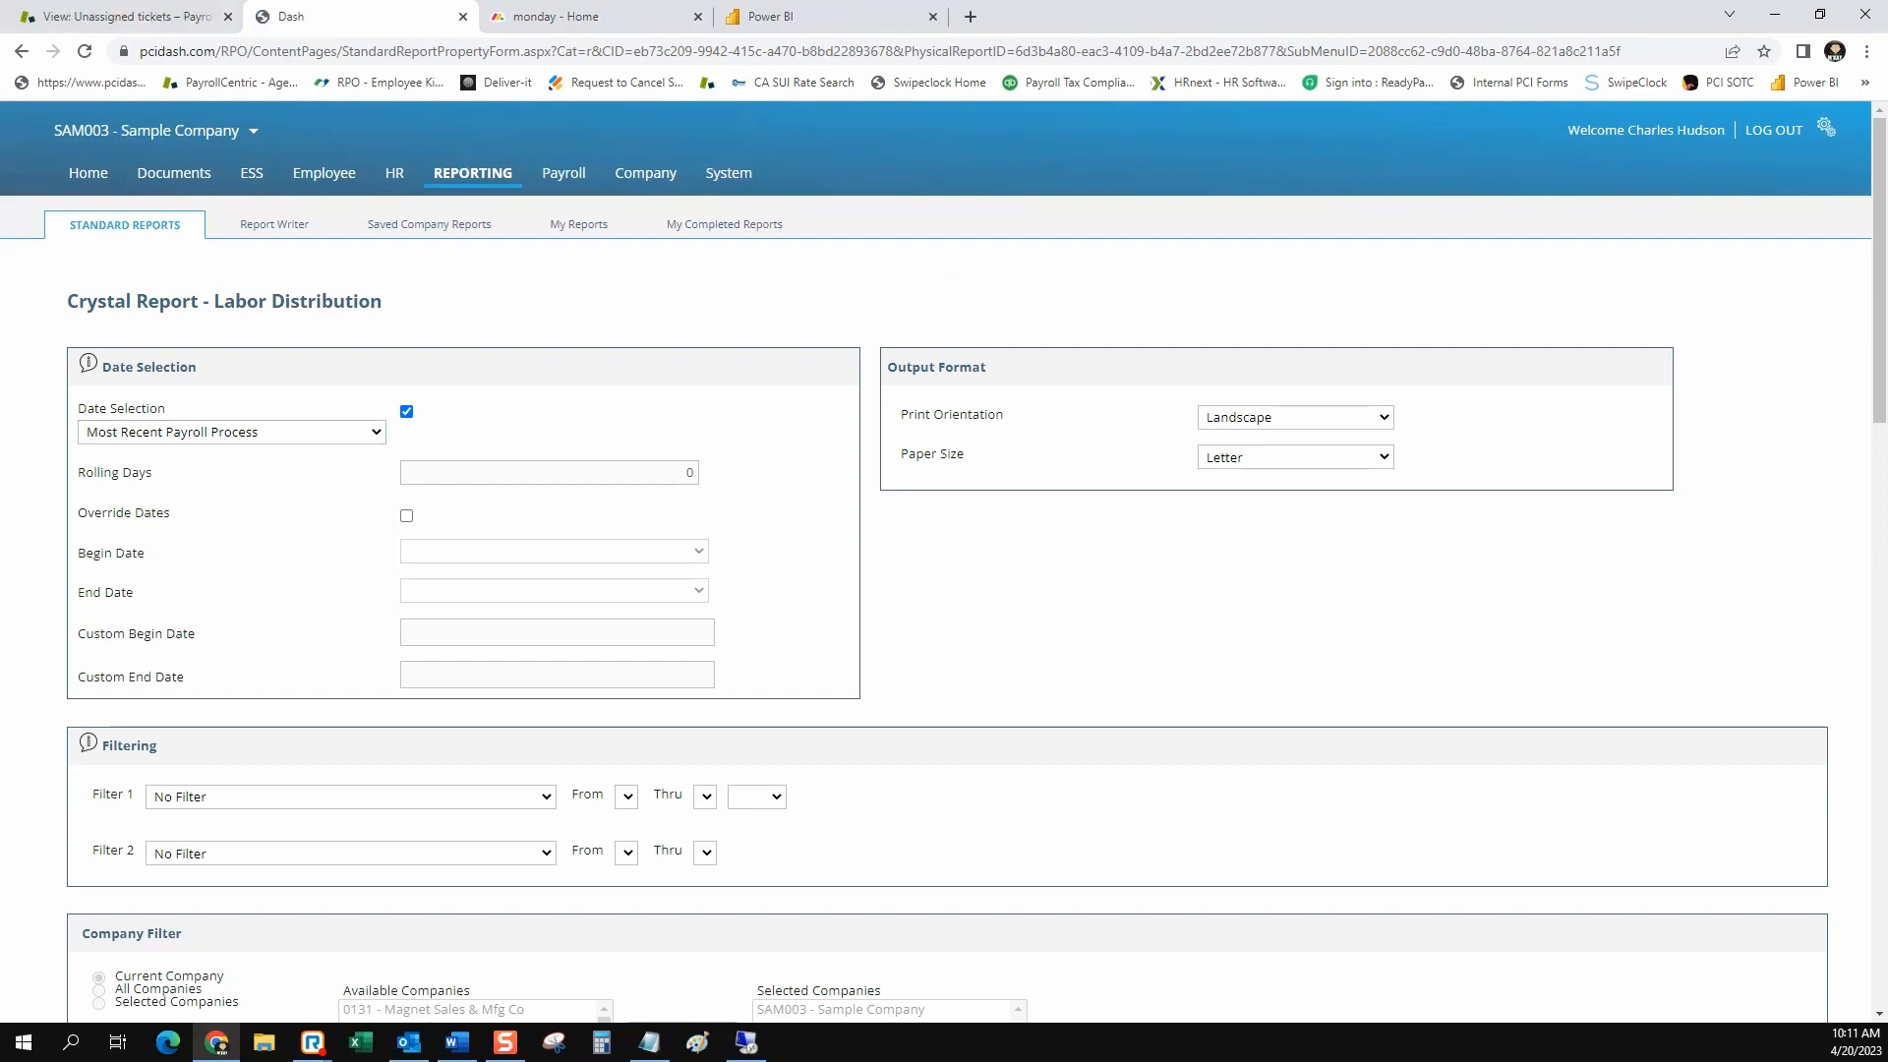
click(406, 516)
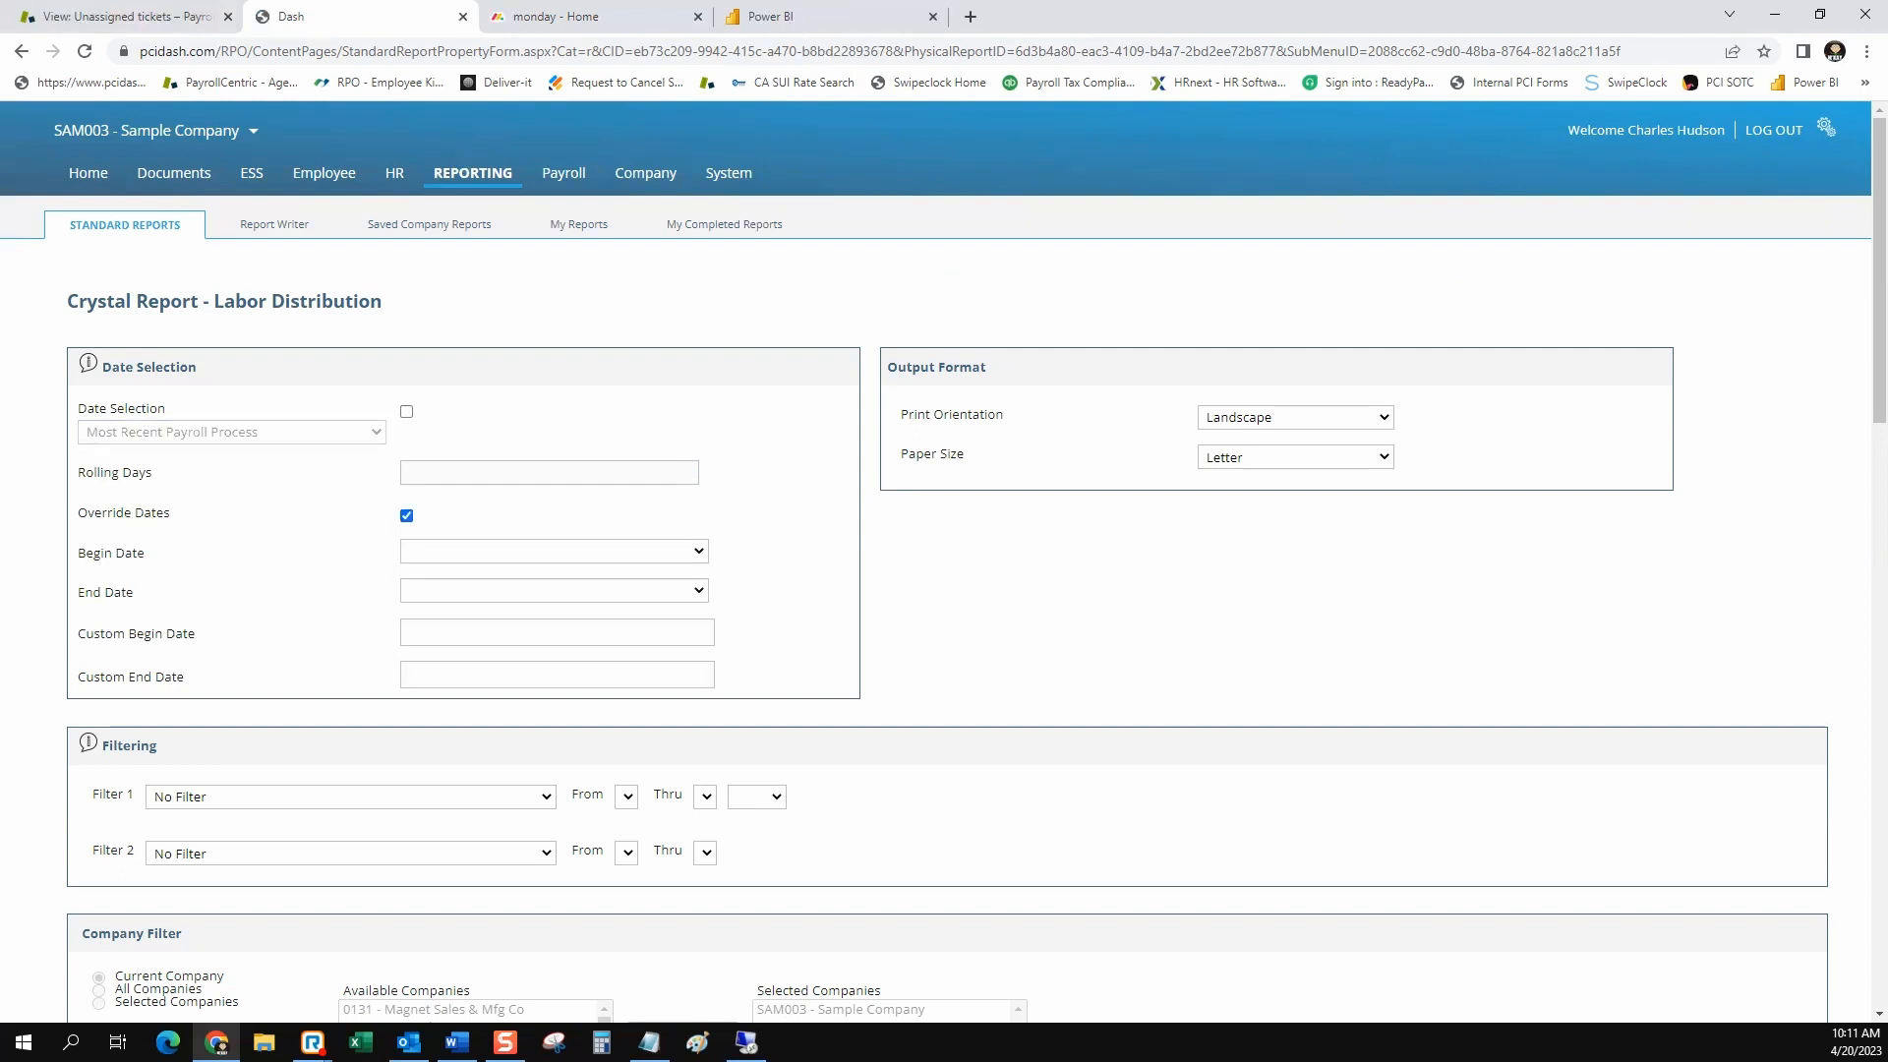
Examine the begin, end and custom date fields and the payroll dates offered for Begin Date
drag(78, 553, 185, 678)
click(216, 678)
drag(137, 592, 398, 551)
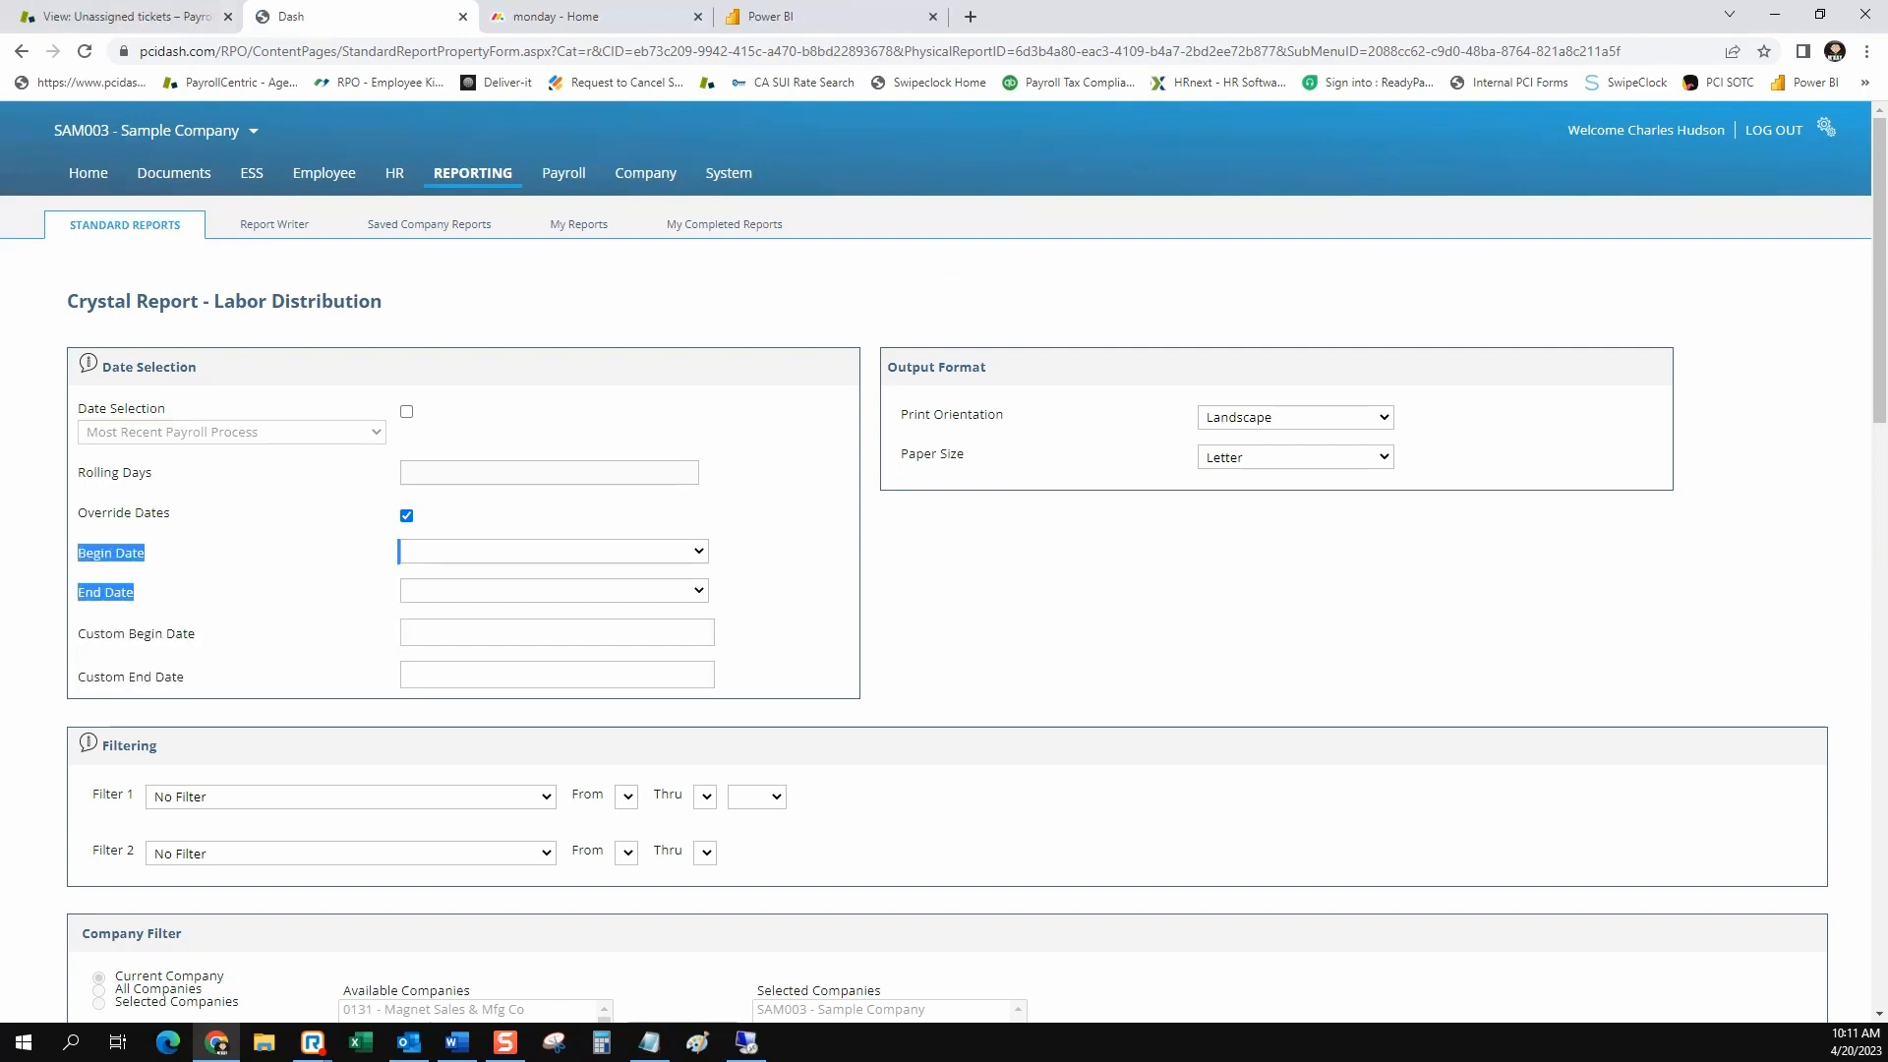
click(400, 550)
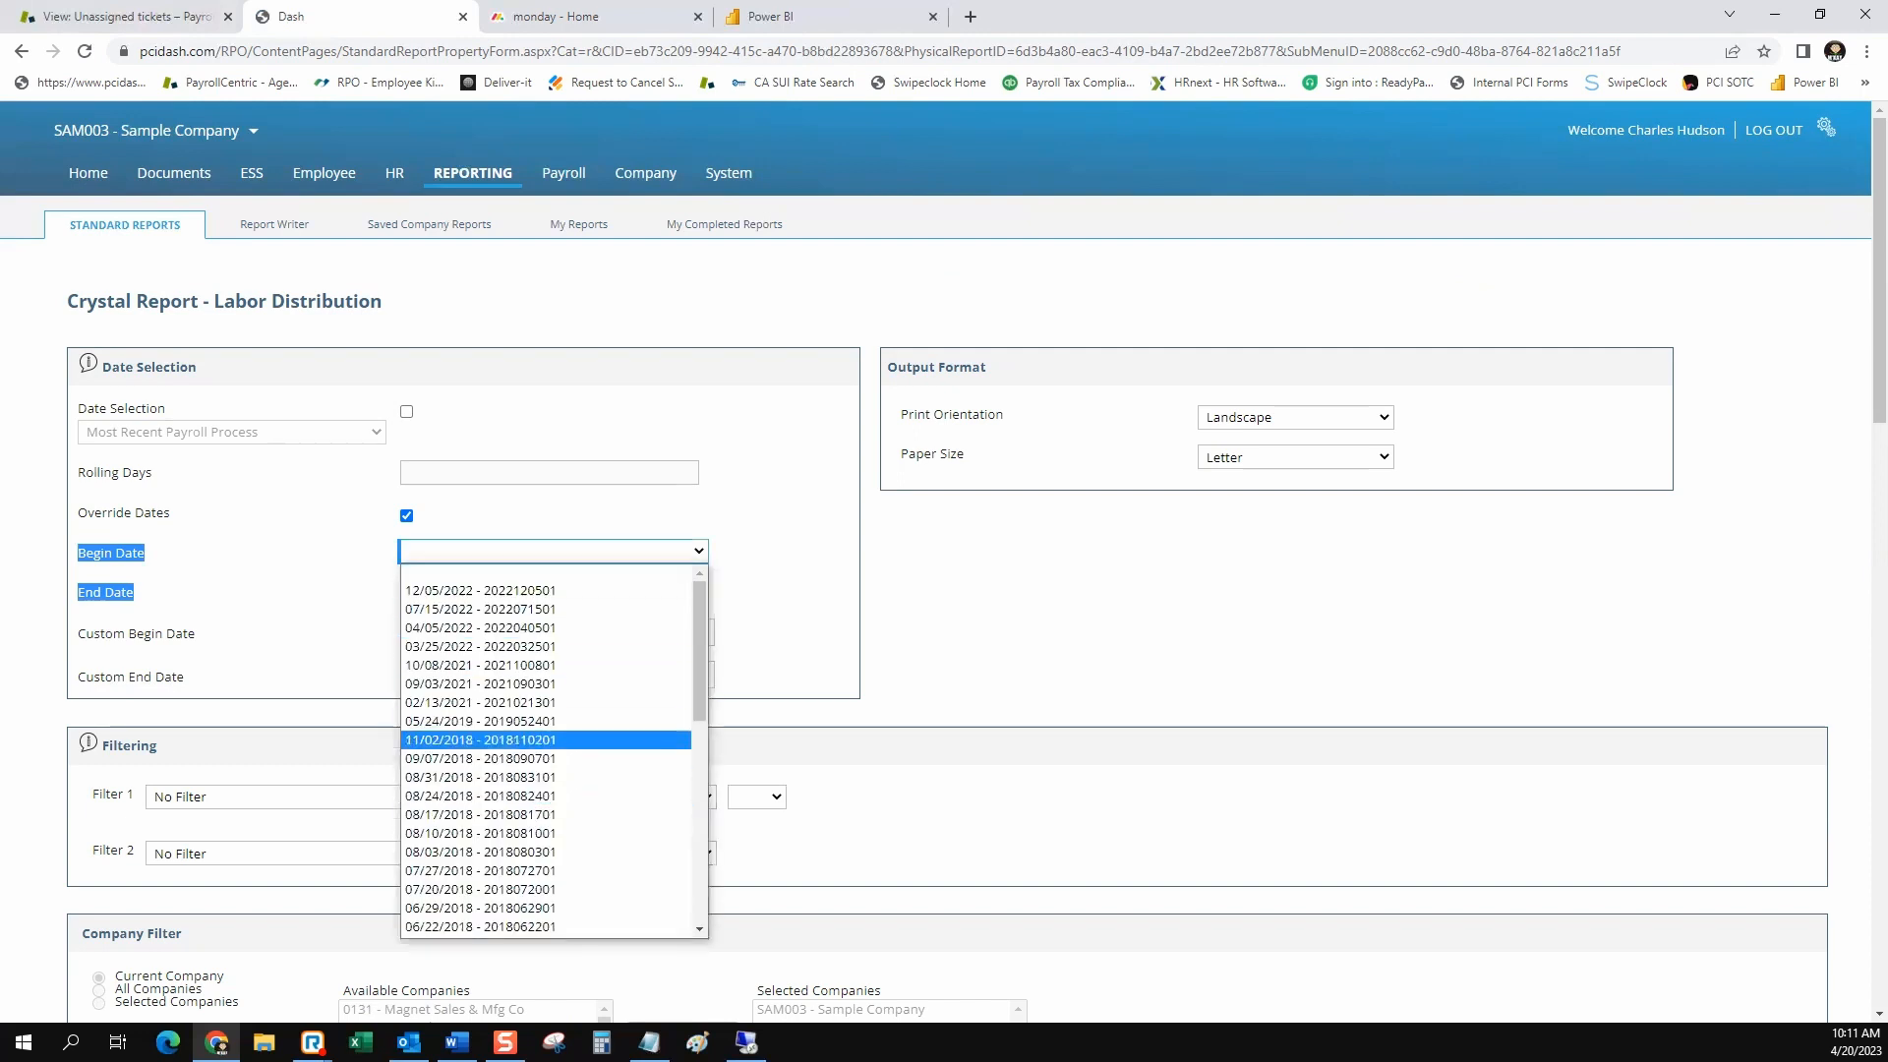
click(772, 580)
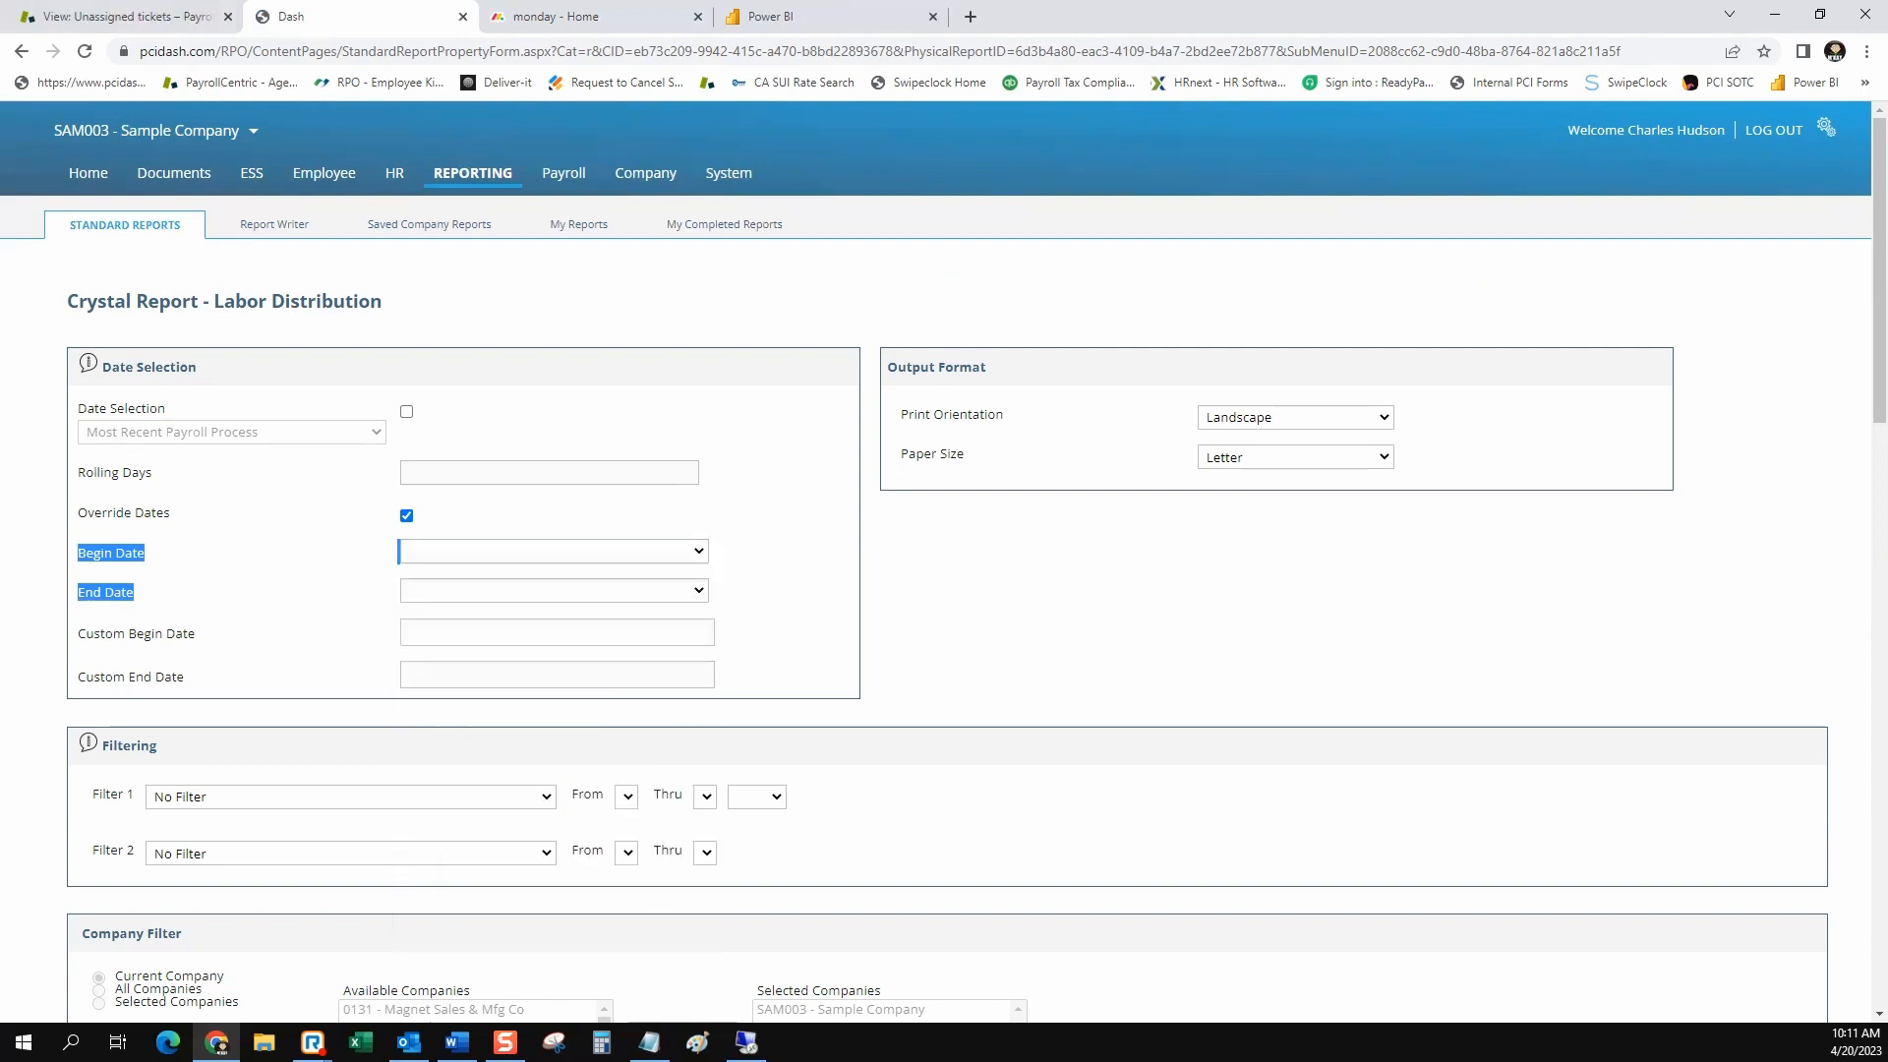
Set the Custom Begin Date to 04/01/2022 and the Custom End Date to 03/31/2023
drag(196, 633, 152, 676)
click(709, 632)
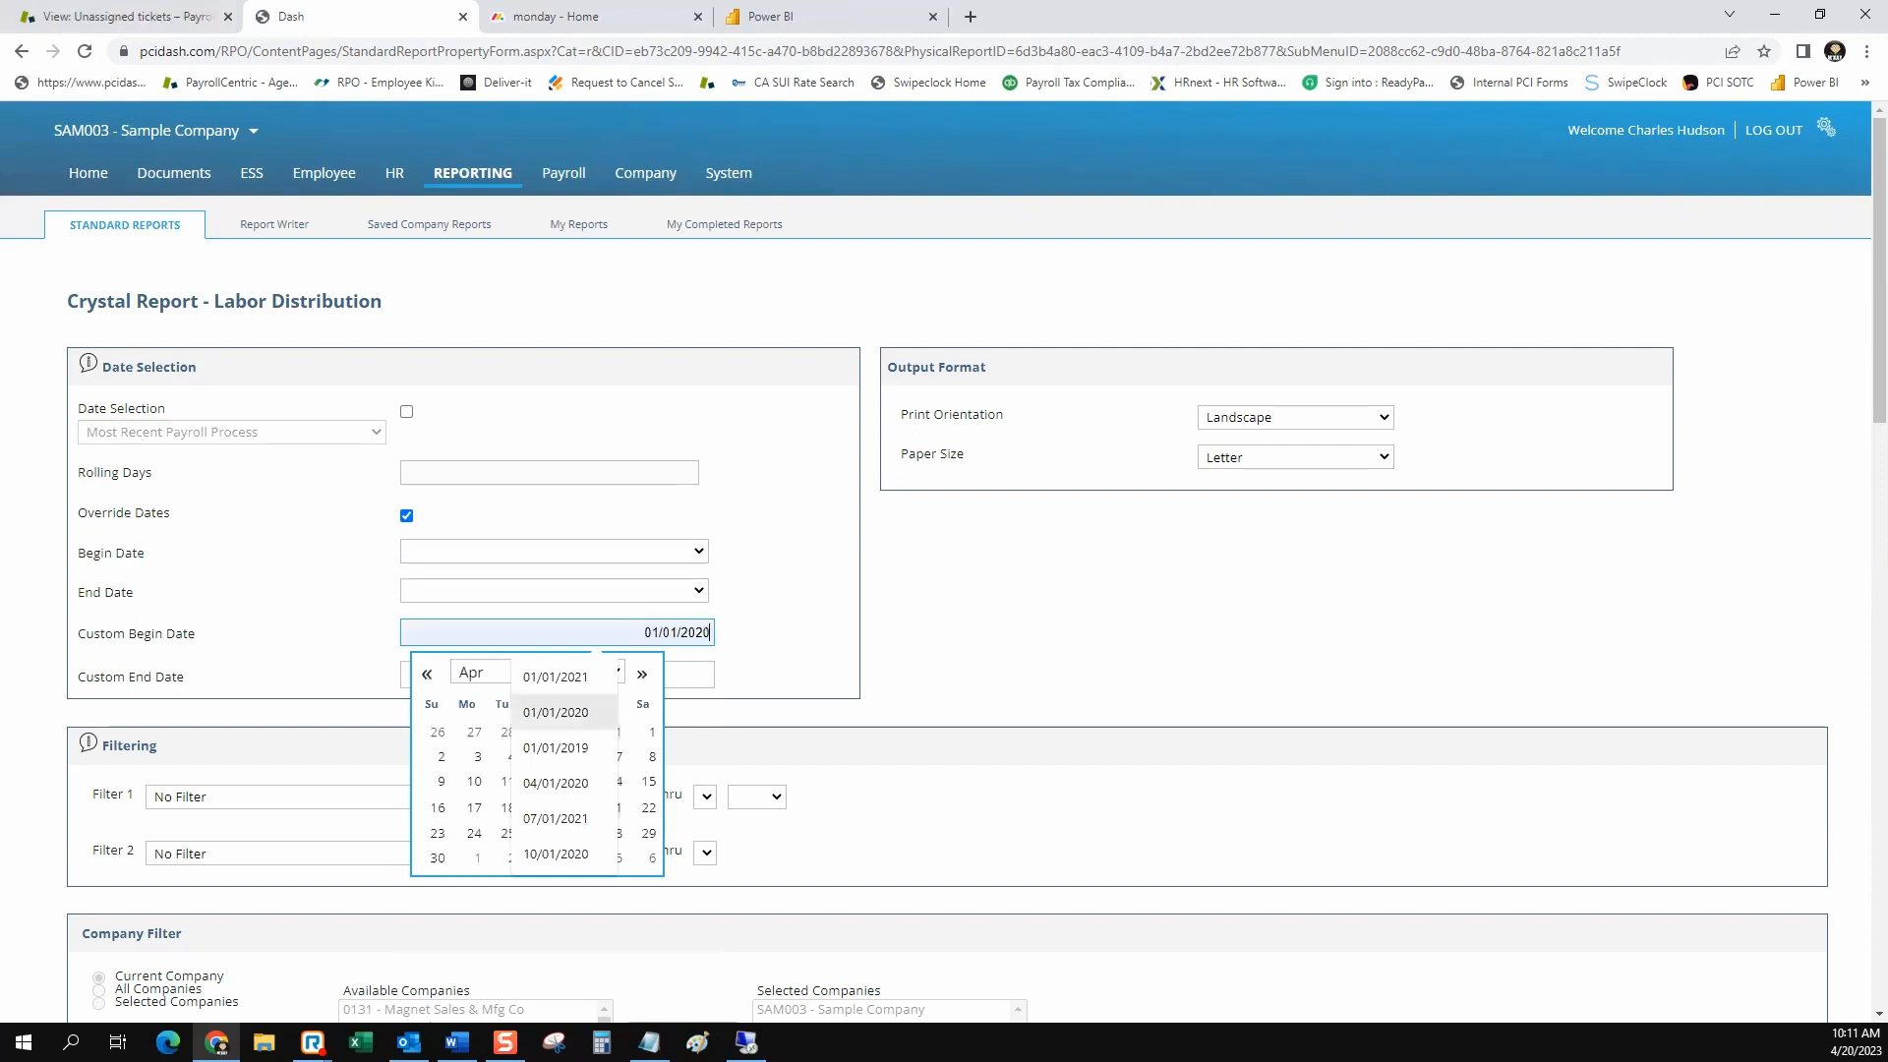
key(Up)
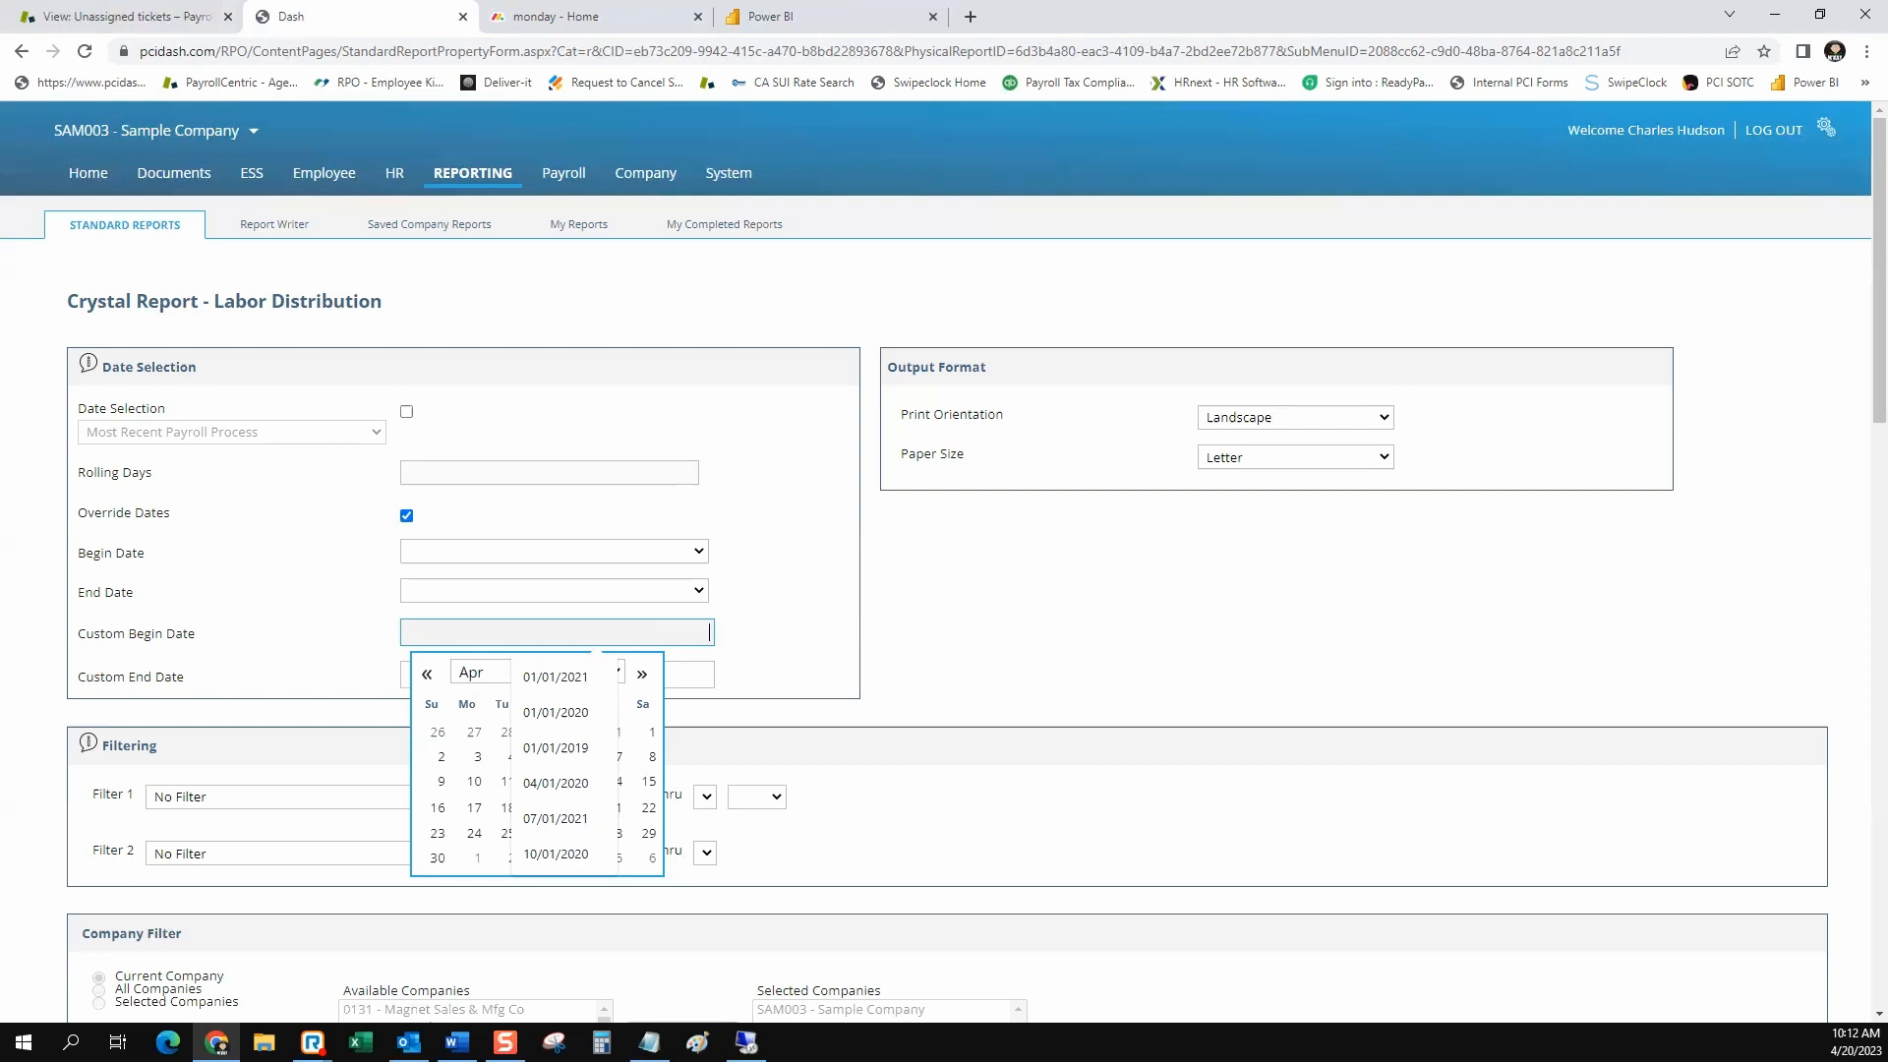
text(04012022)
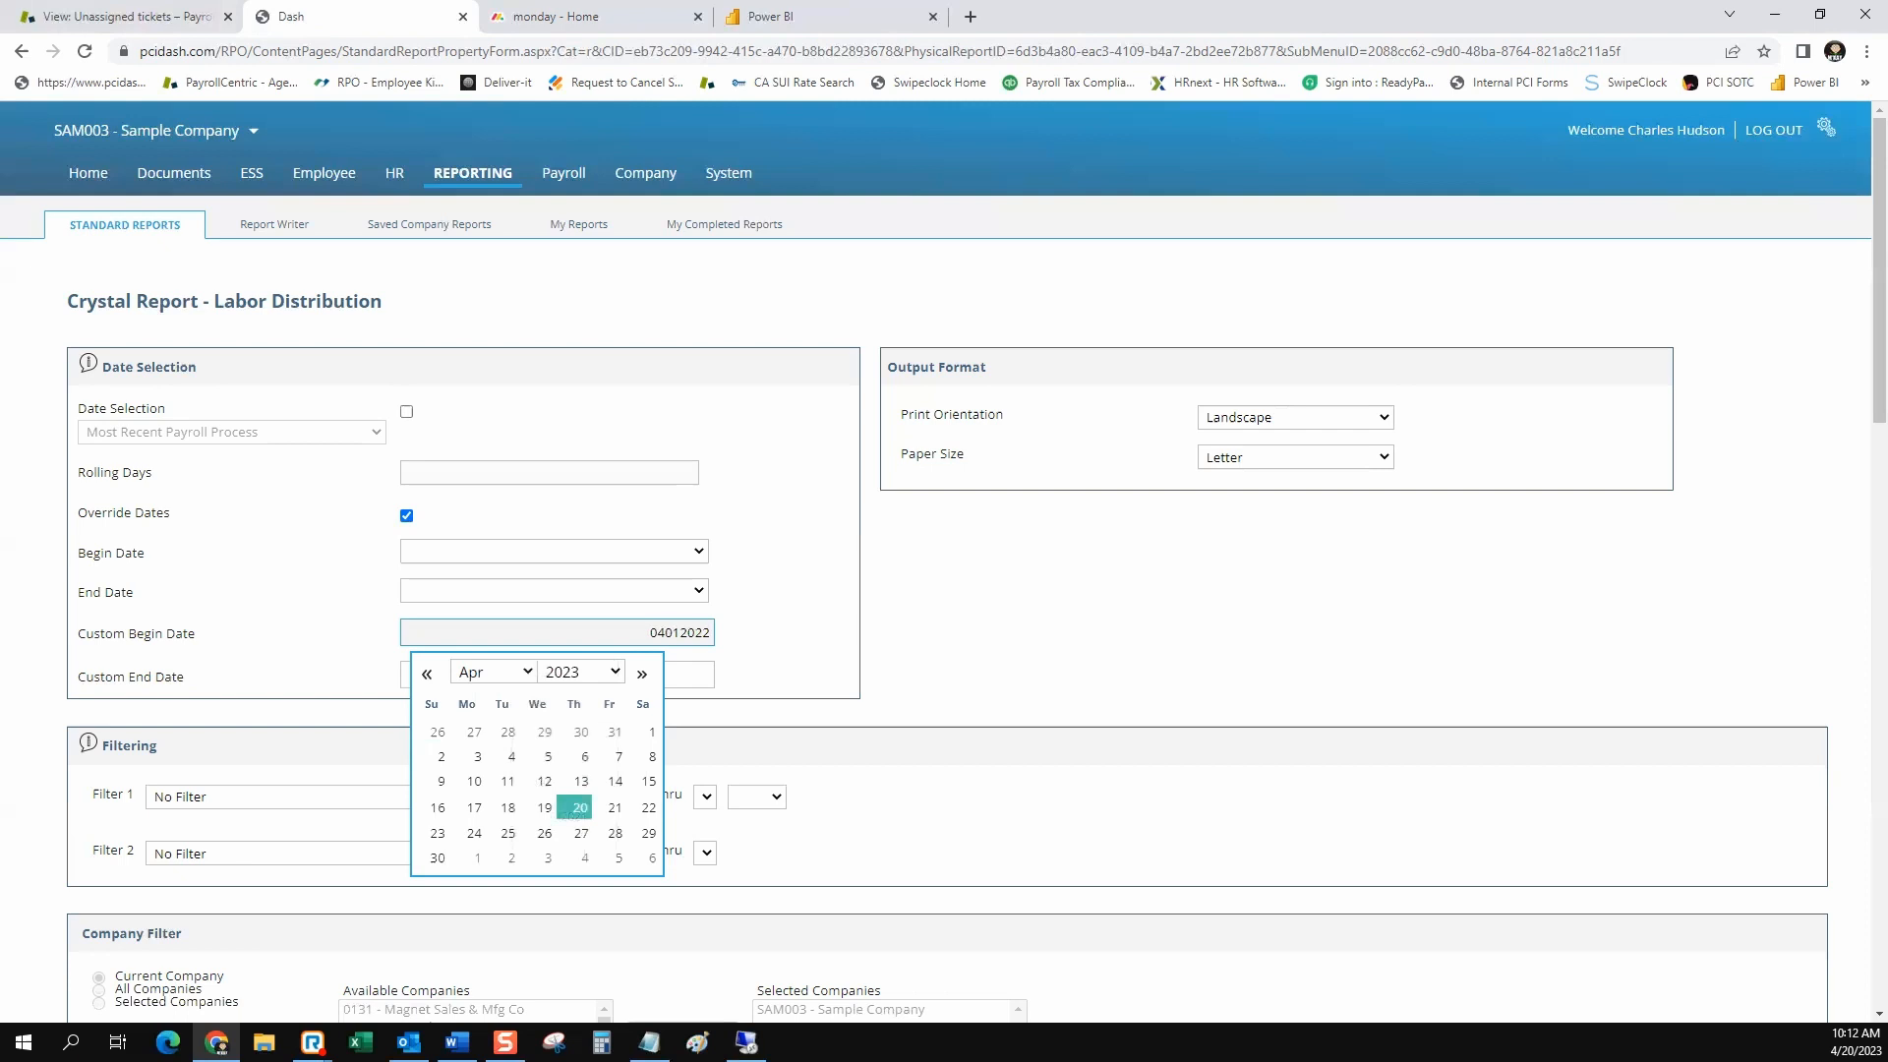
key(Tab)
text(0)
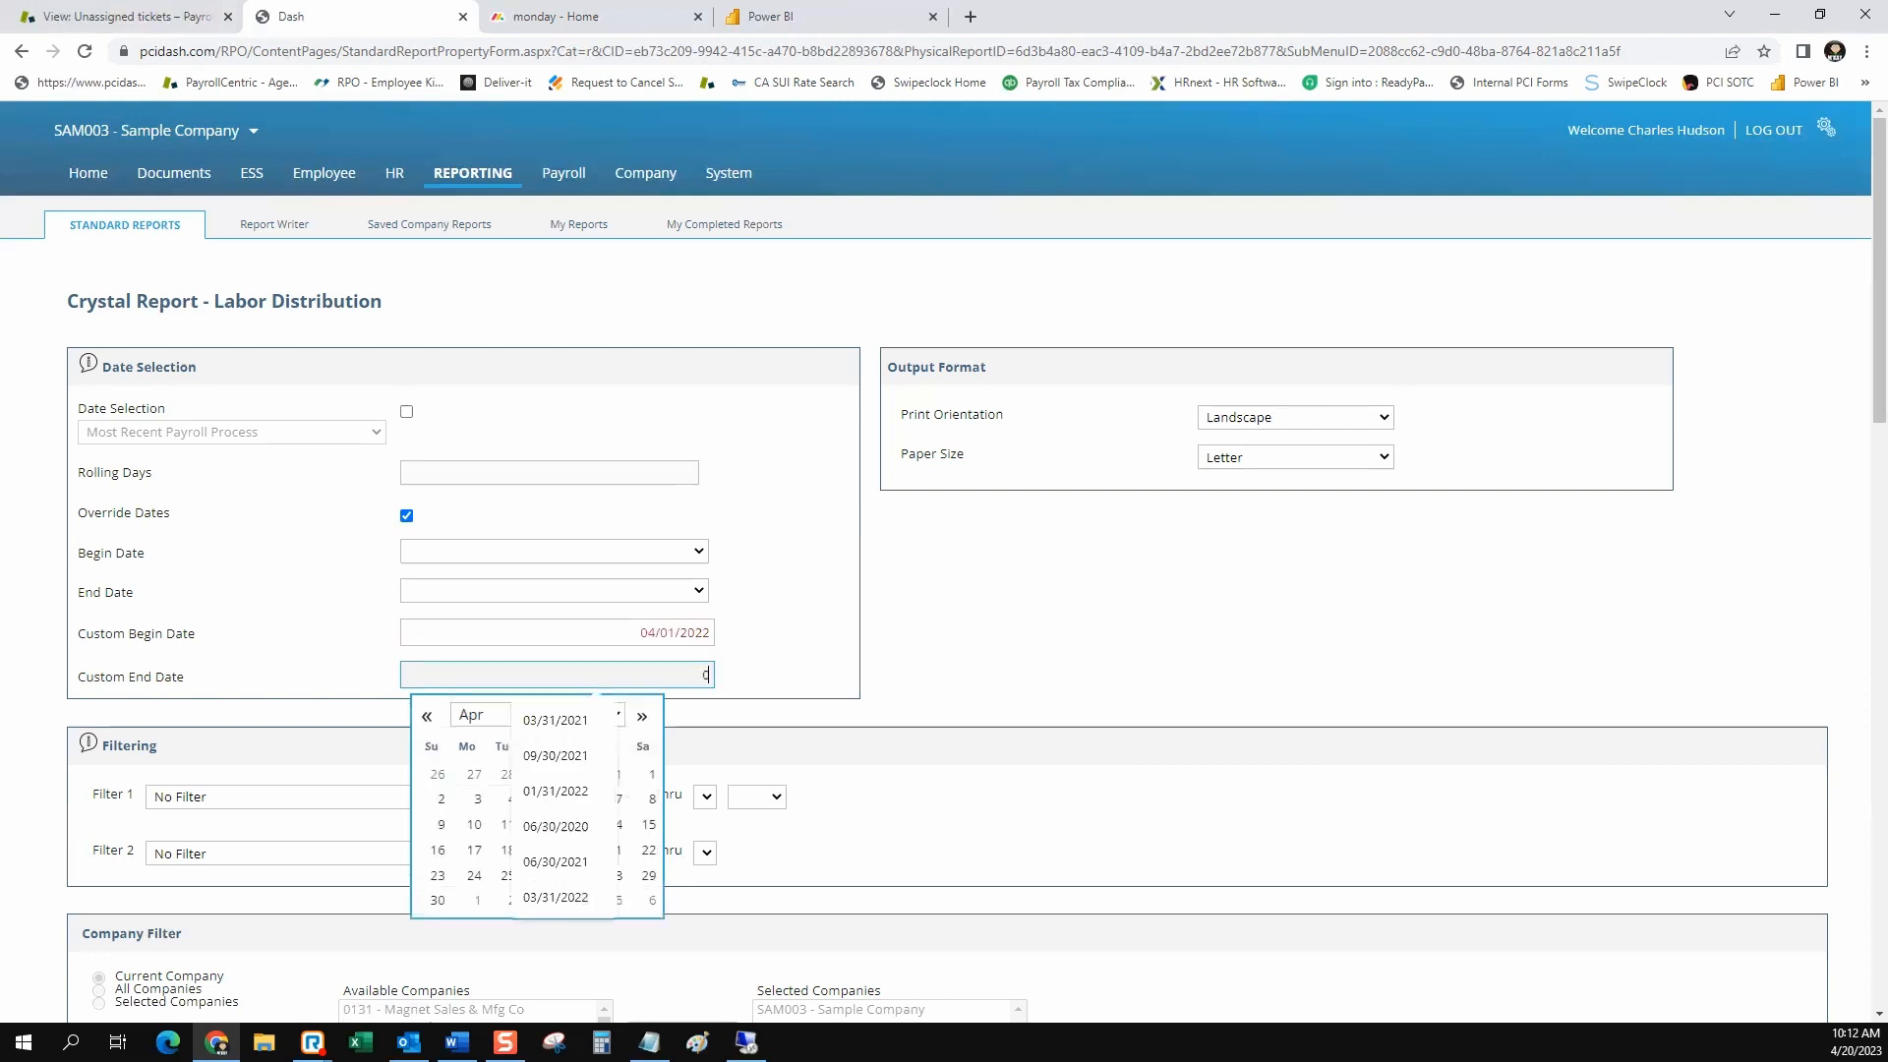
text(3/31/2023)
key(Tab)
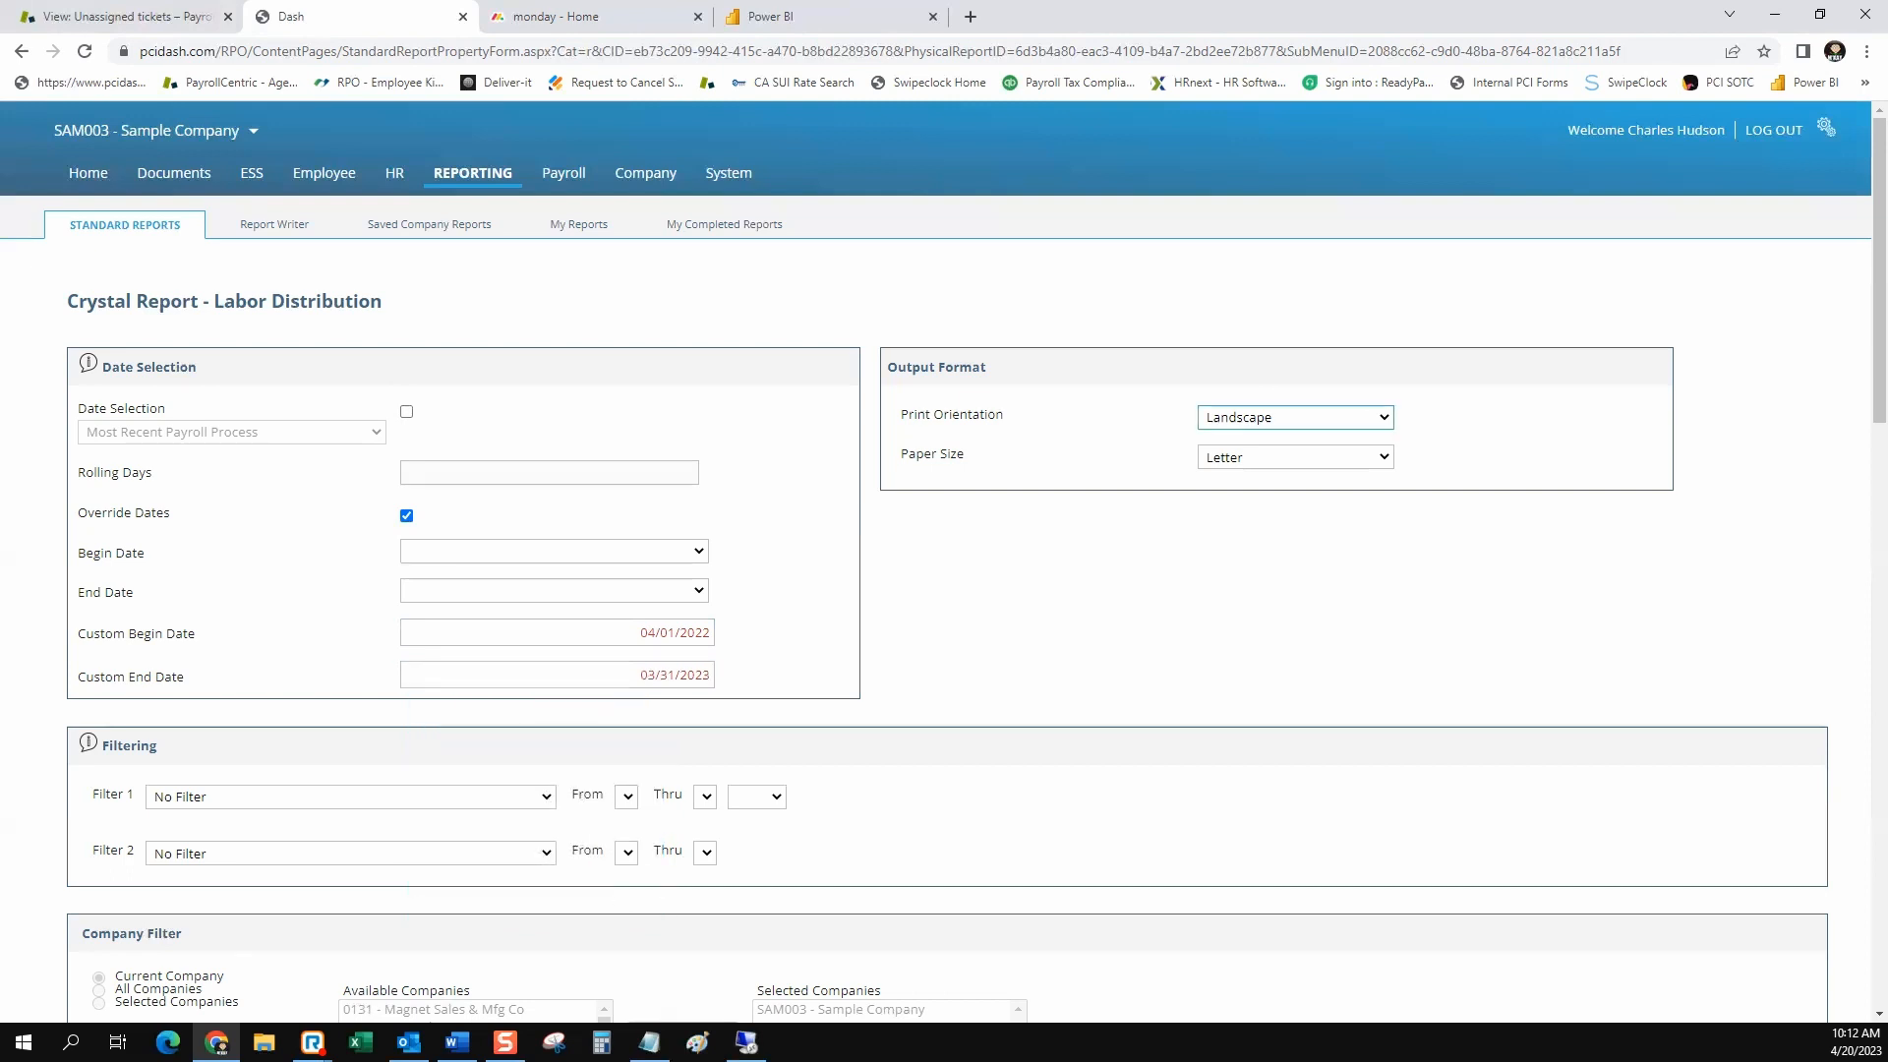
Set Filter 1 to Employee Status, from A - Active through A - Active
scroll(944, 560, down, 5)
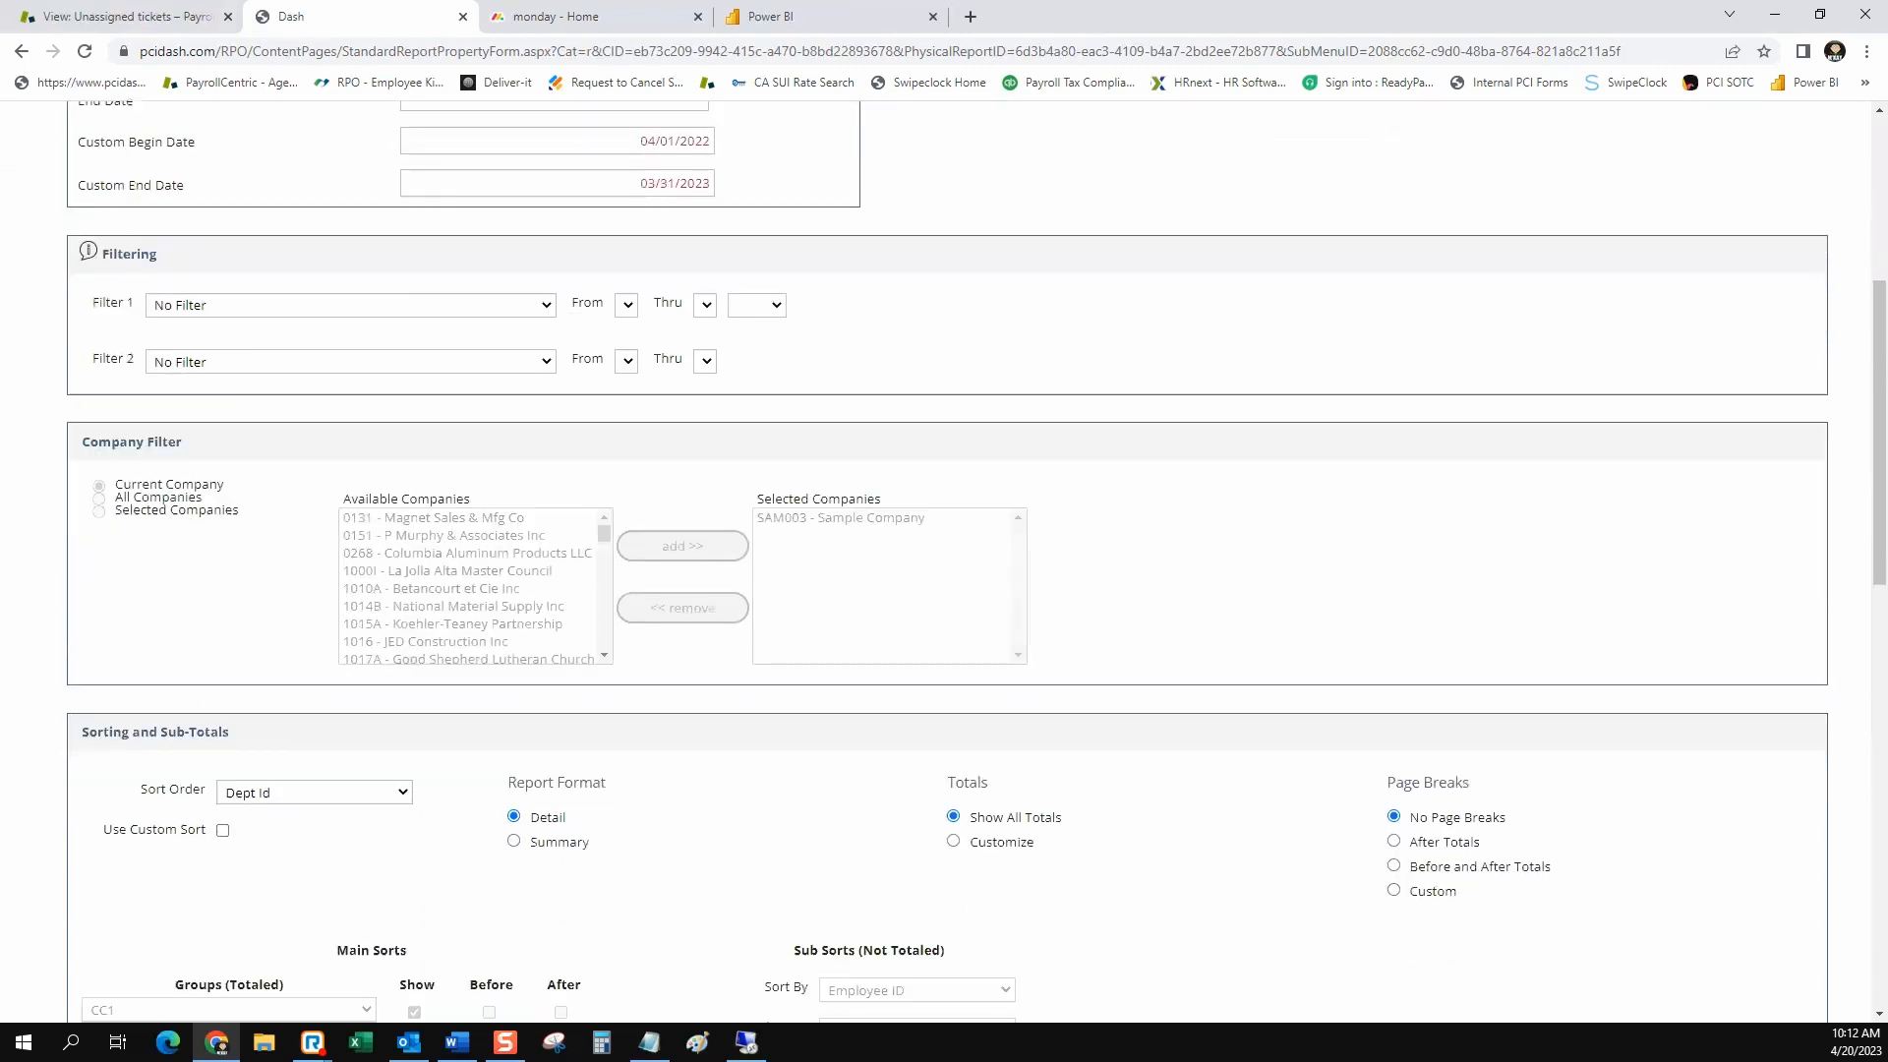
drag(230, 732, 96, 732)
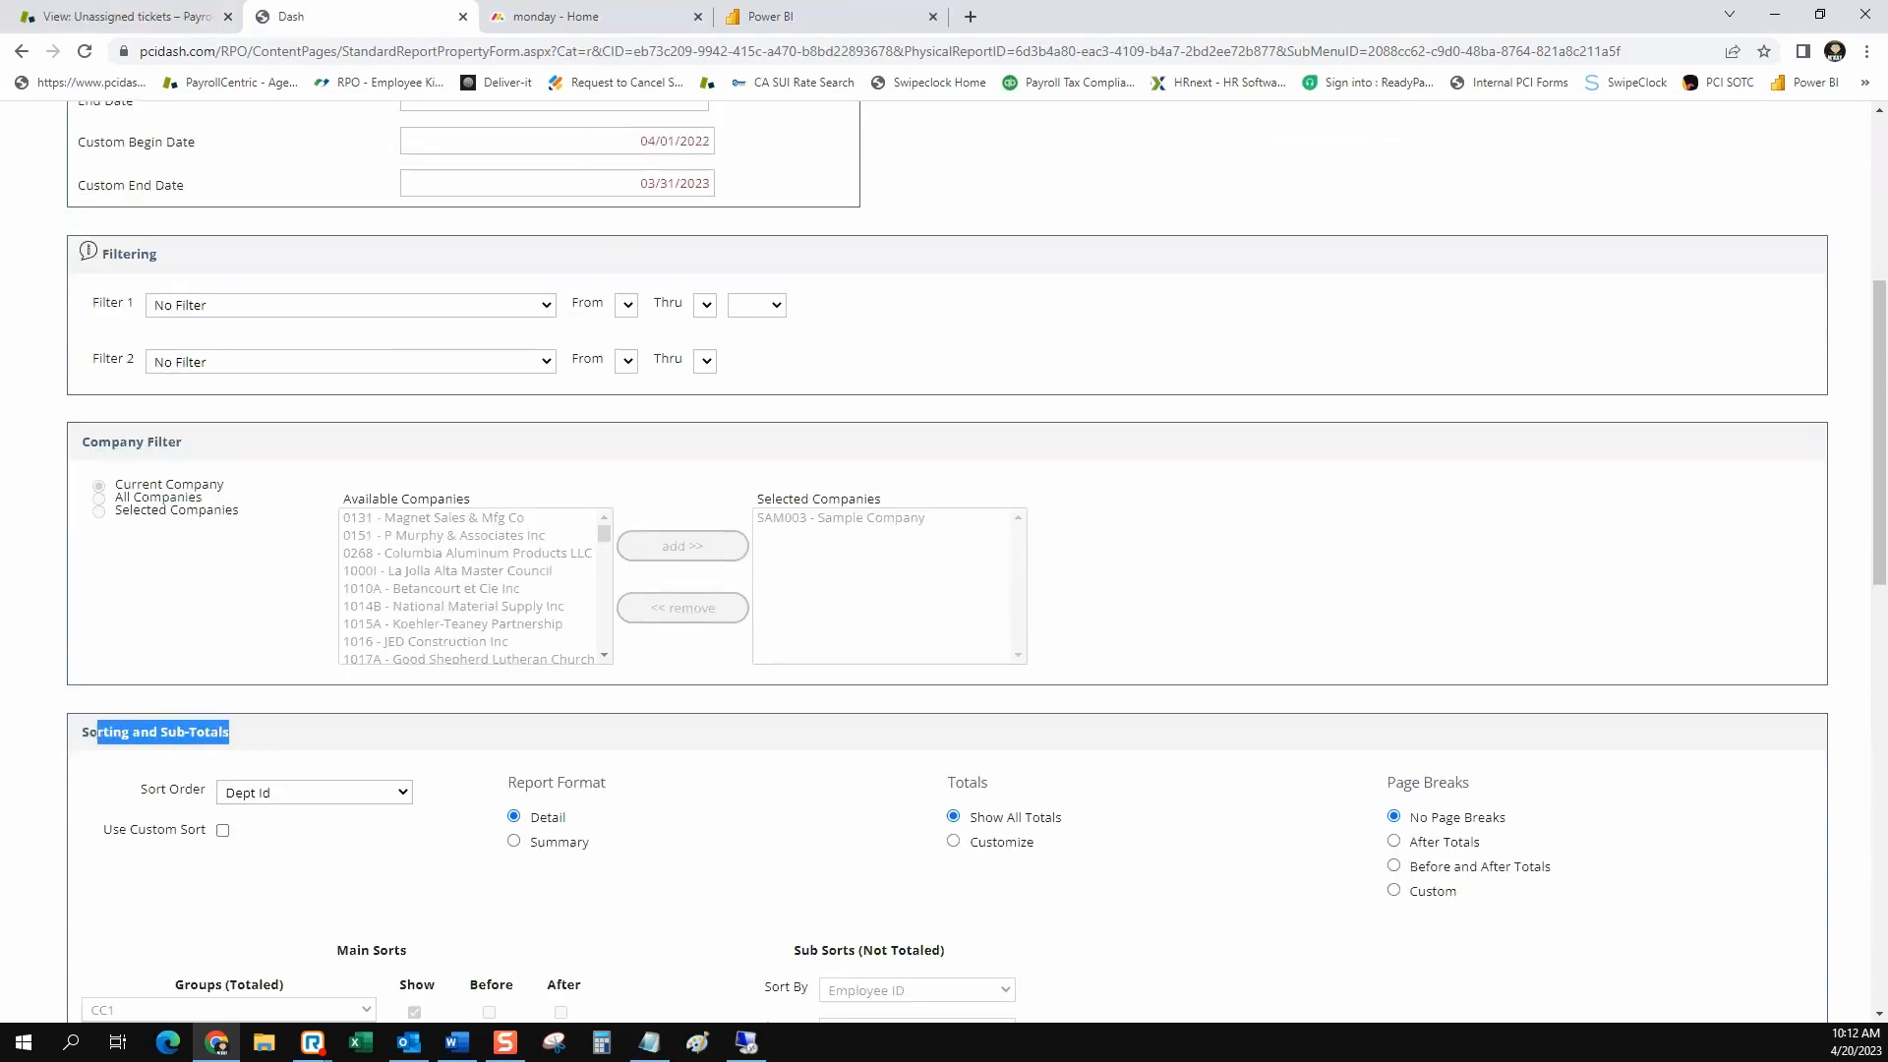
click(96, 732)
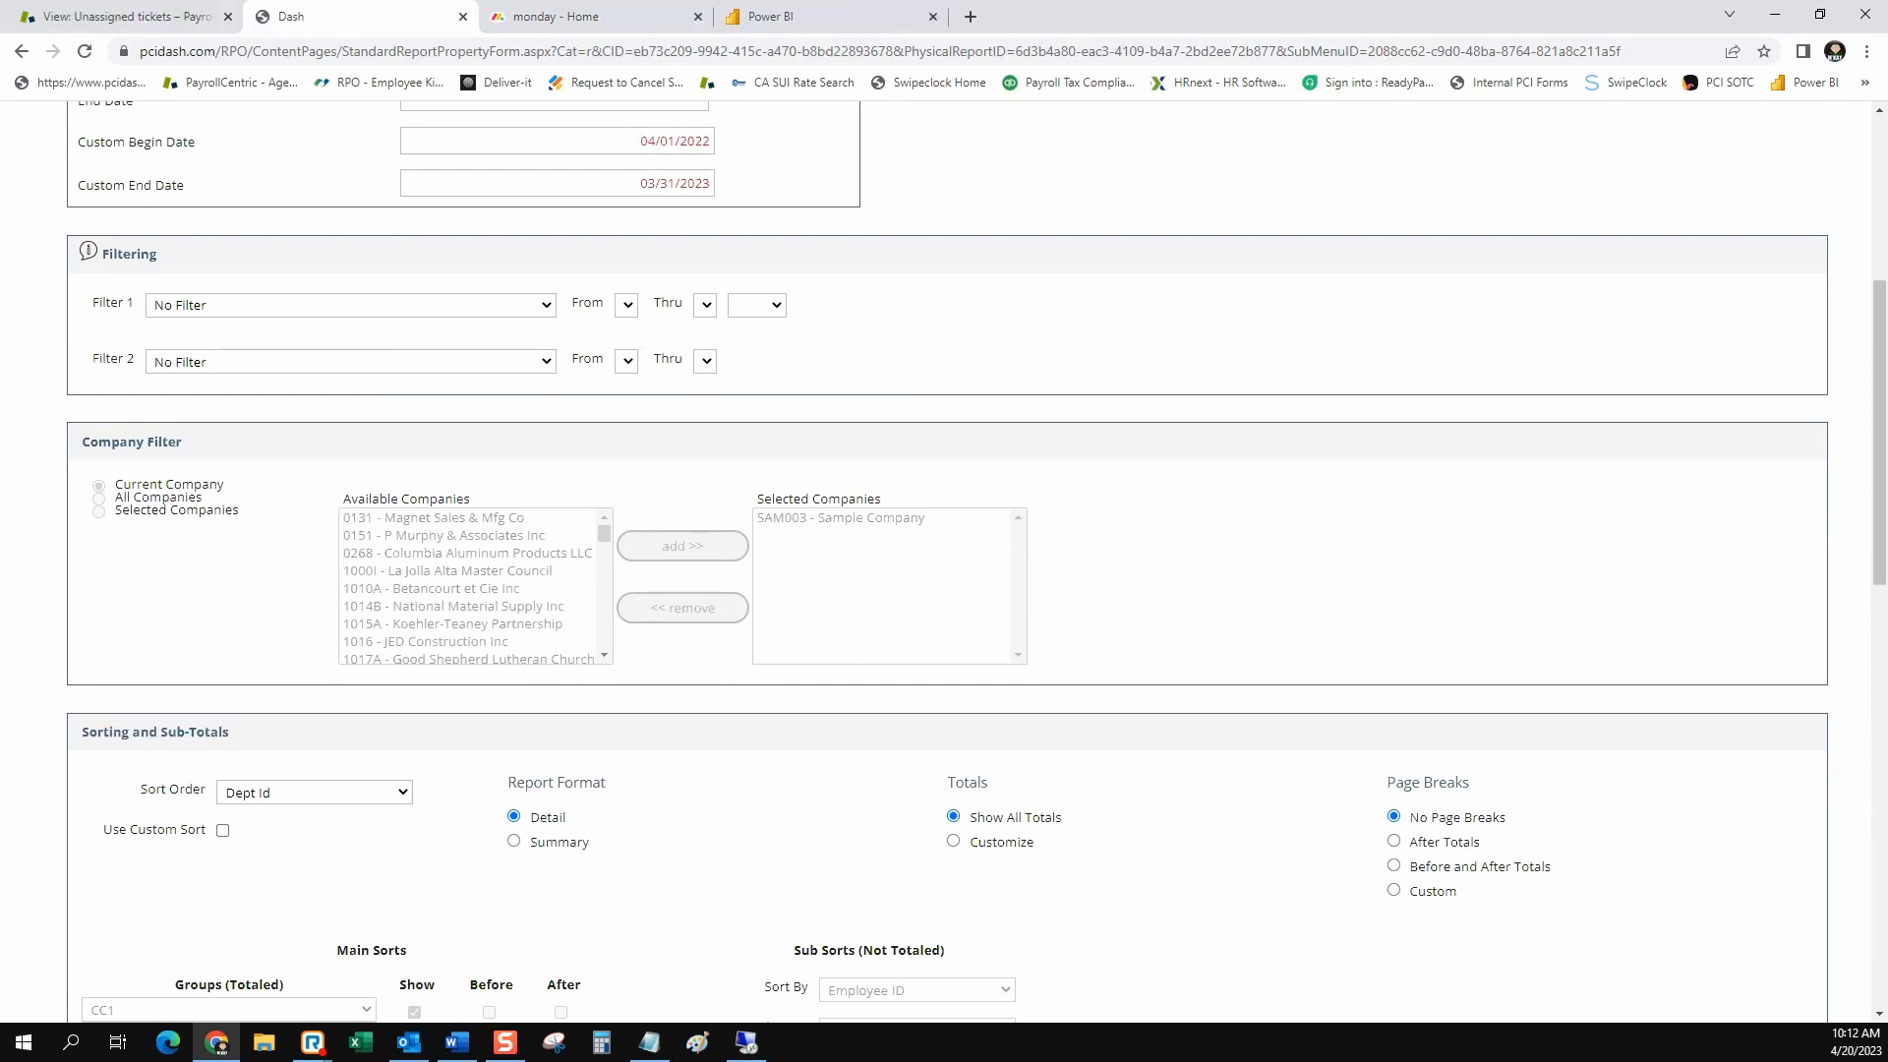
click(351, 305)
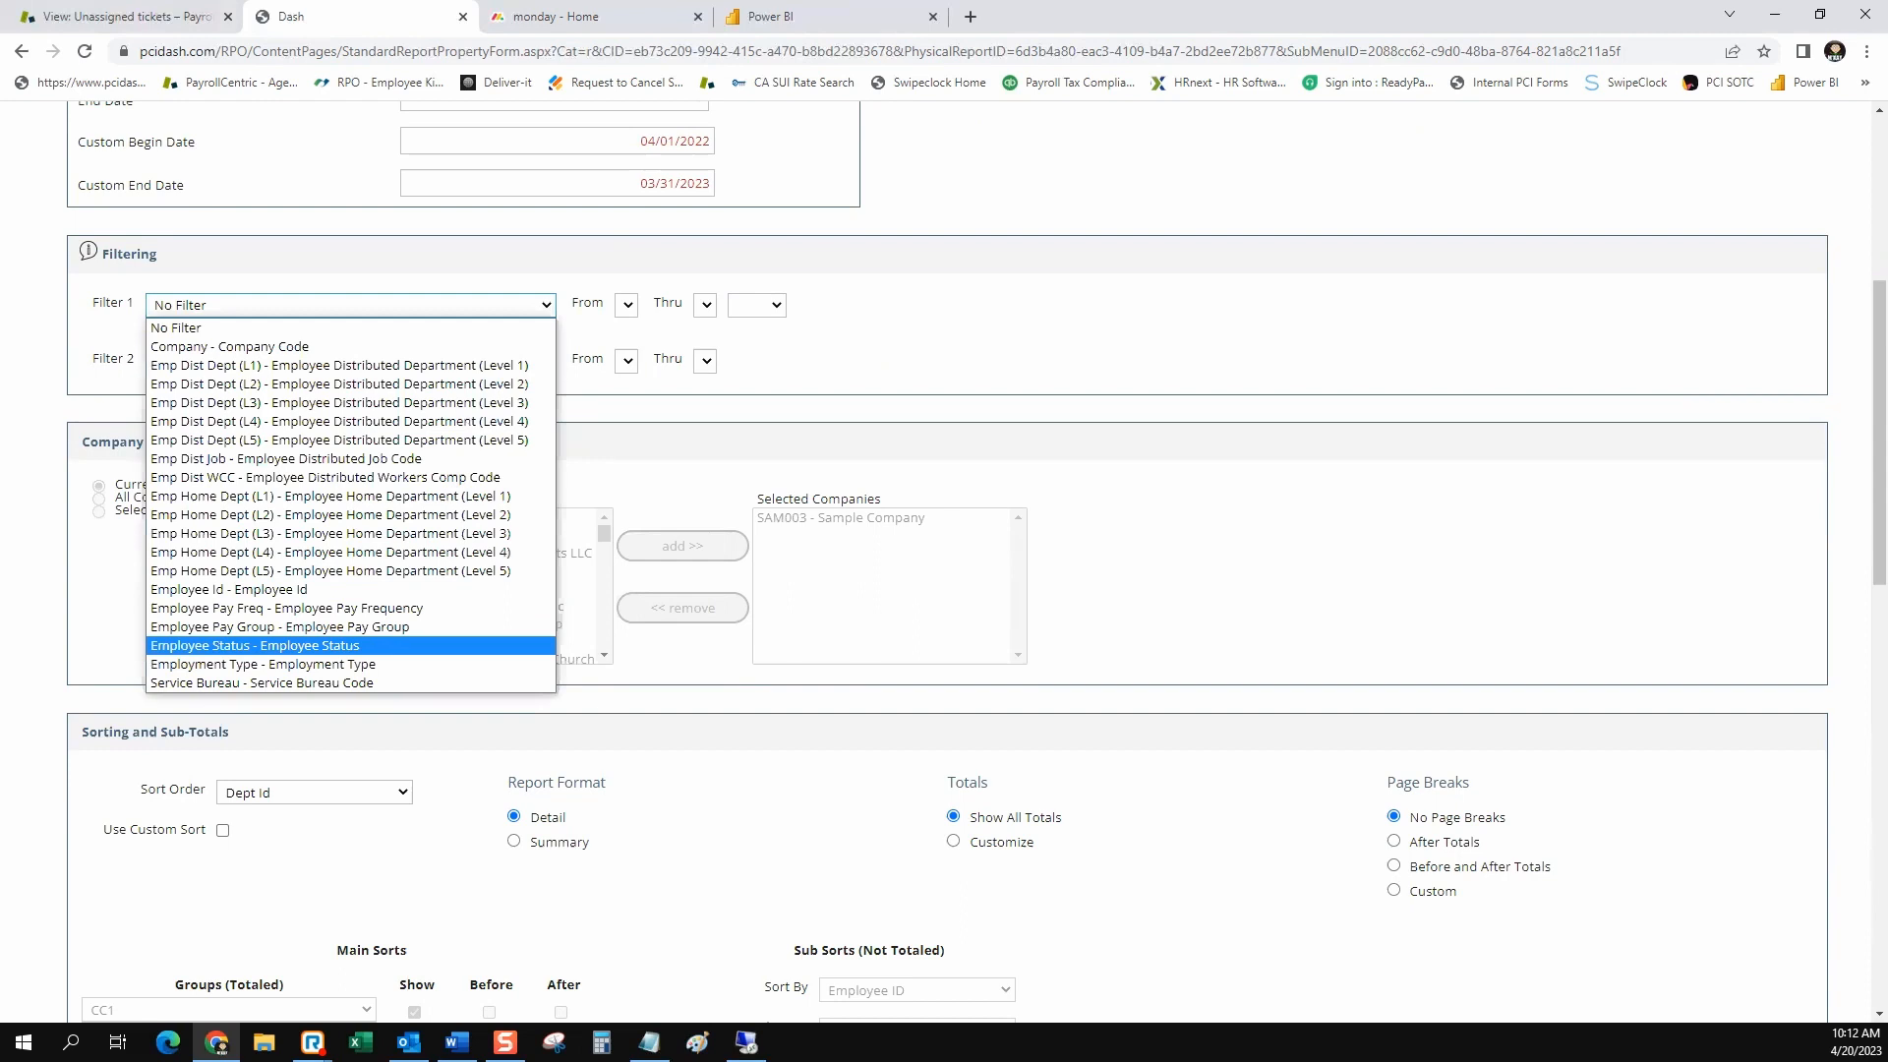
click(254, 645)
click(689, 304)
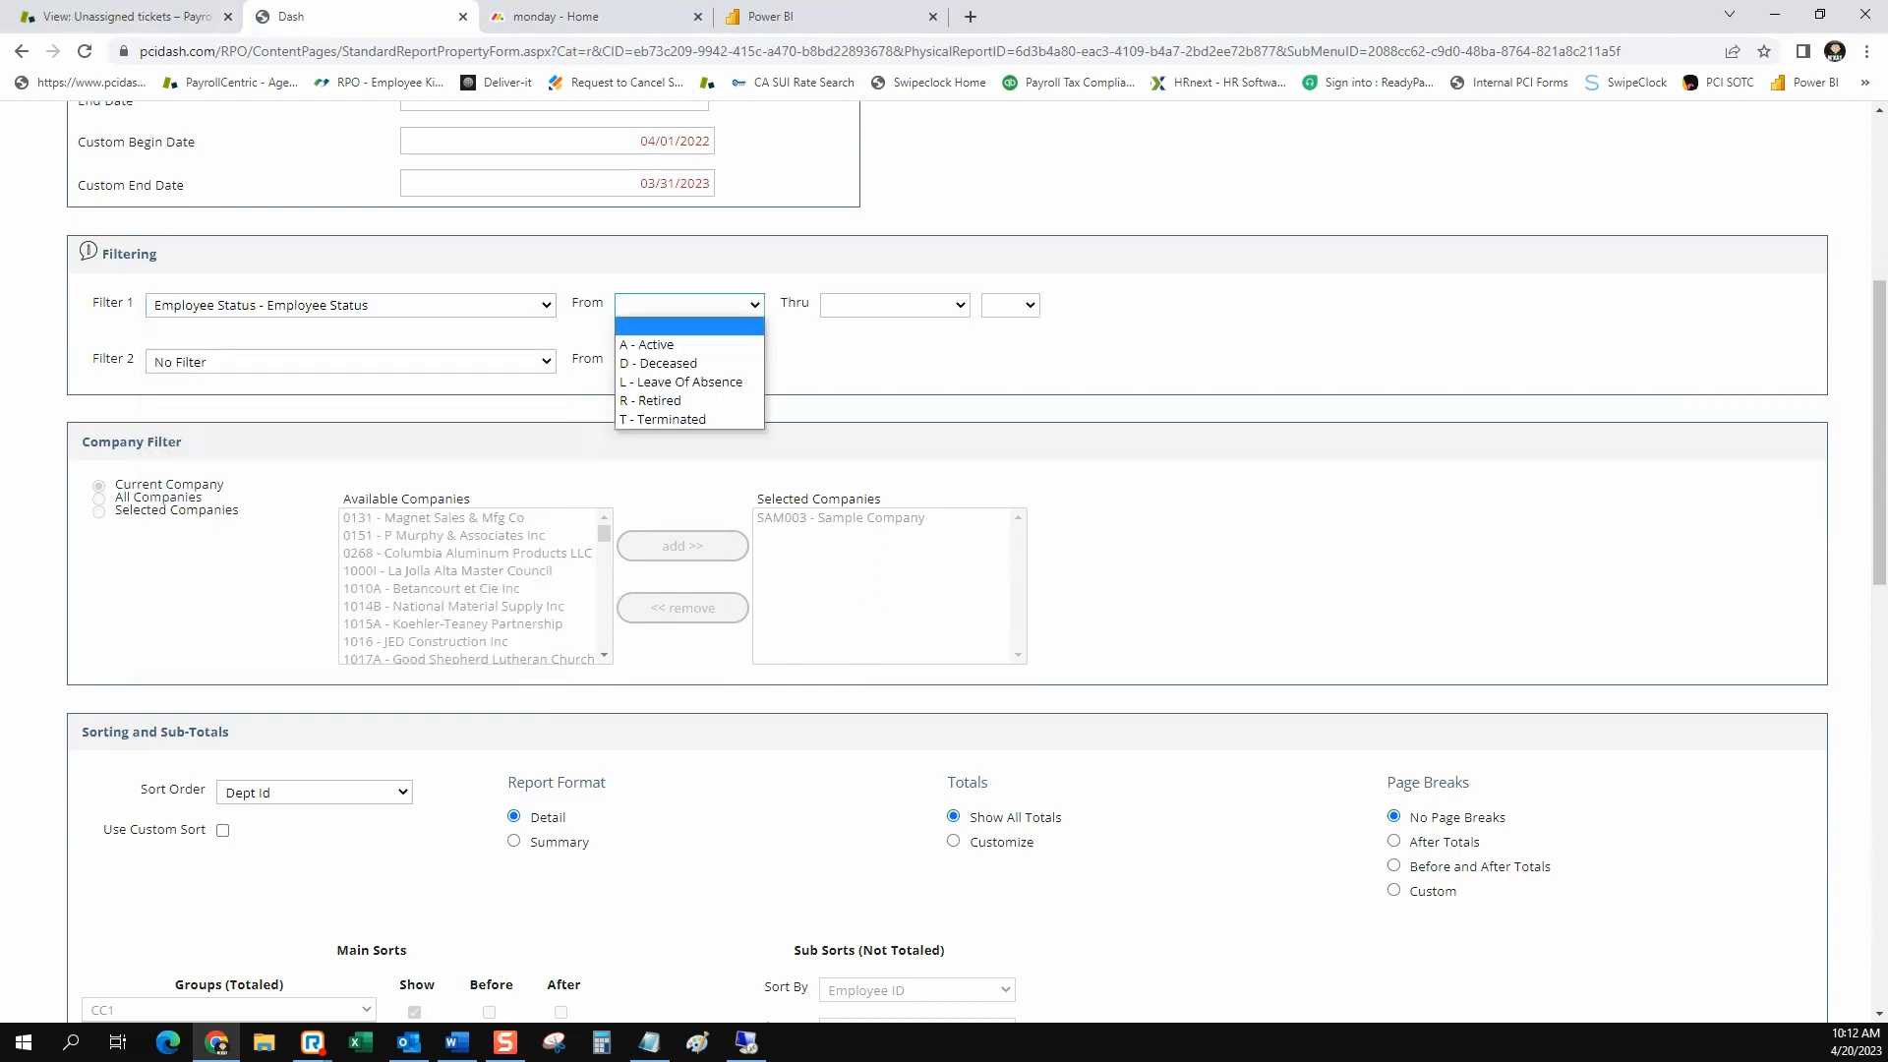
click(669, 345)
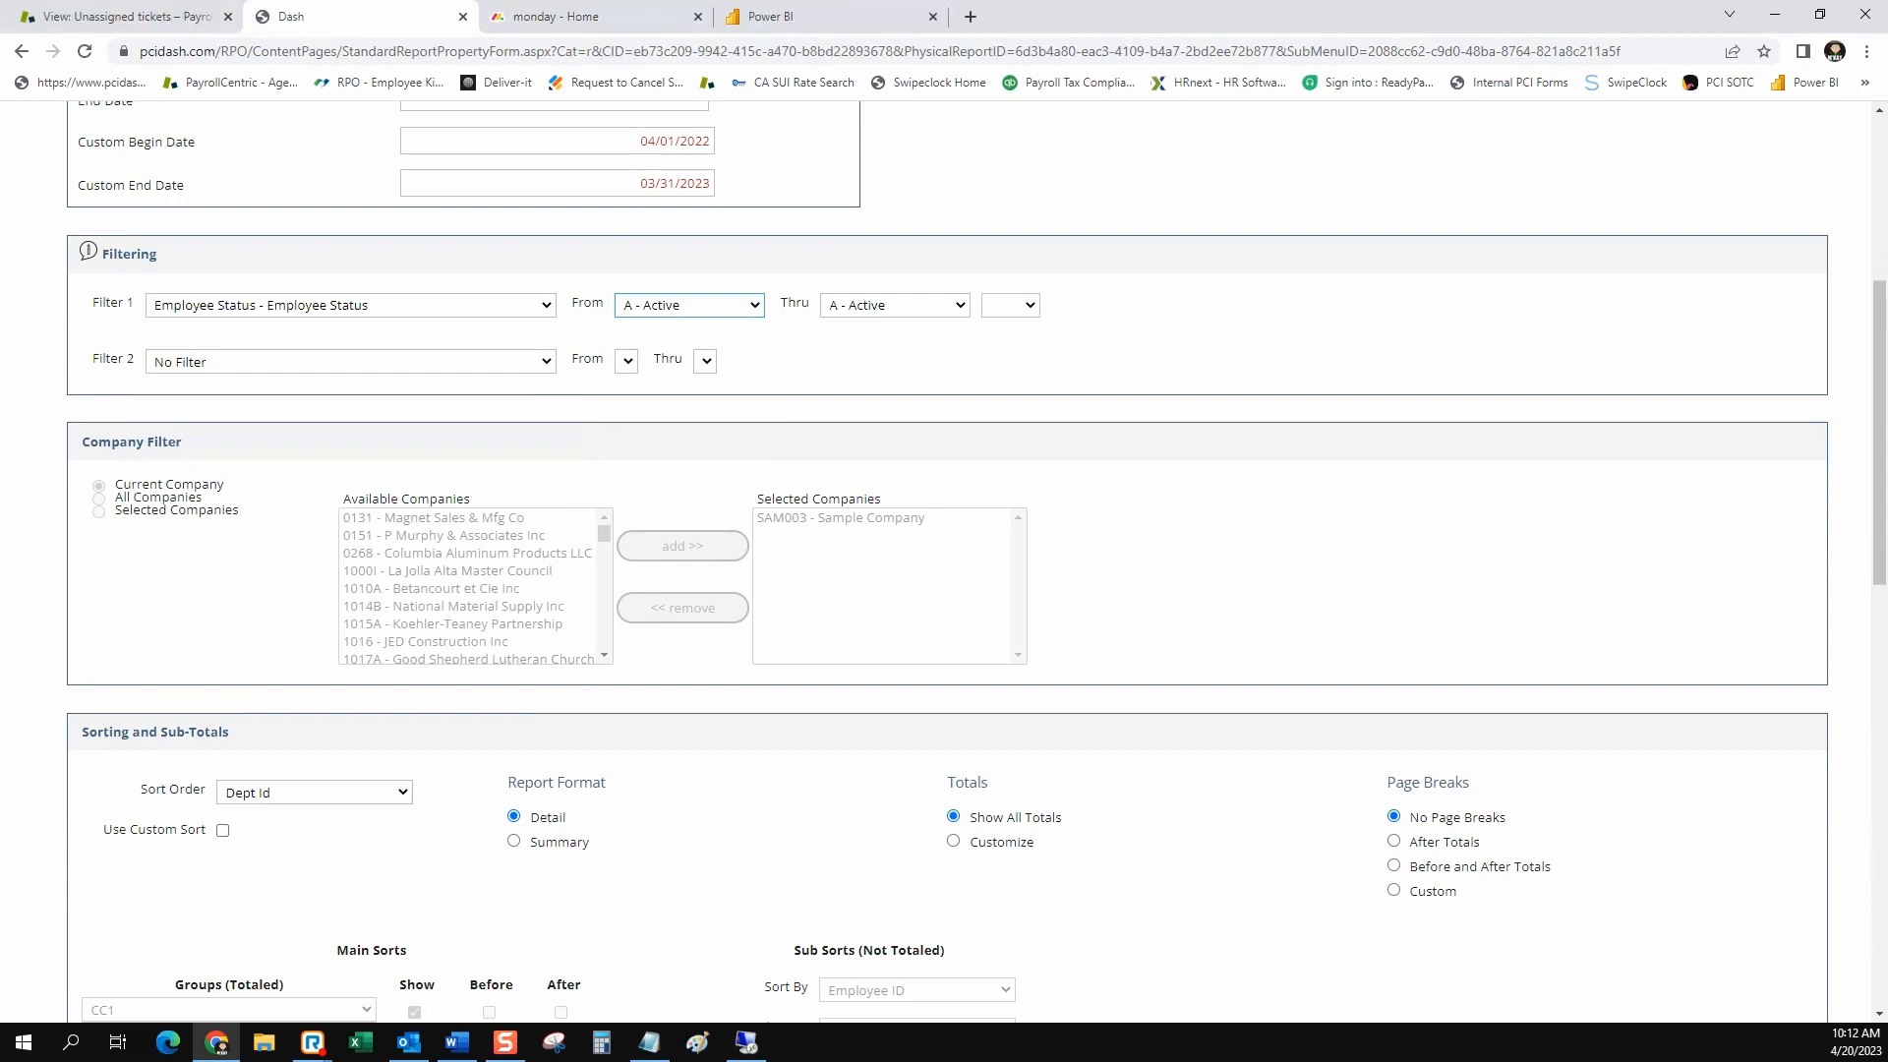
Review the AND/OR connectors between the two filters, try OR and reset the connector to blank
click(1011, 306)
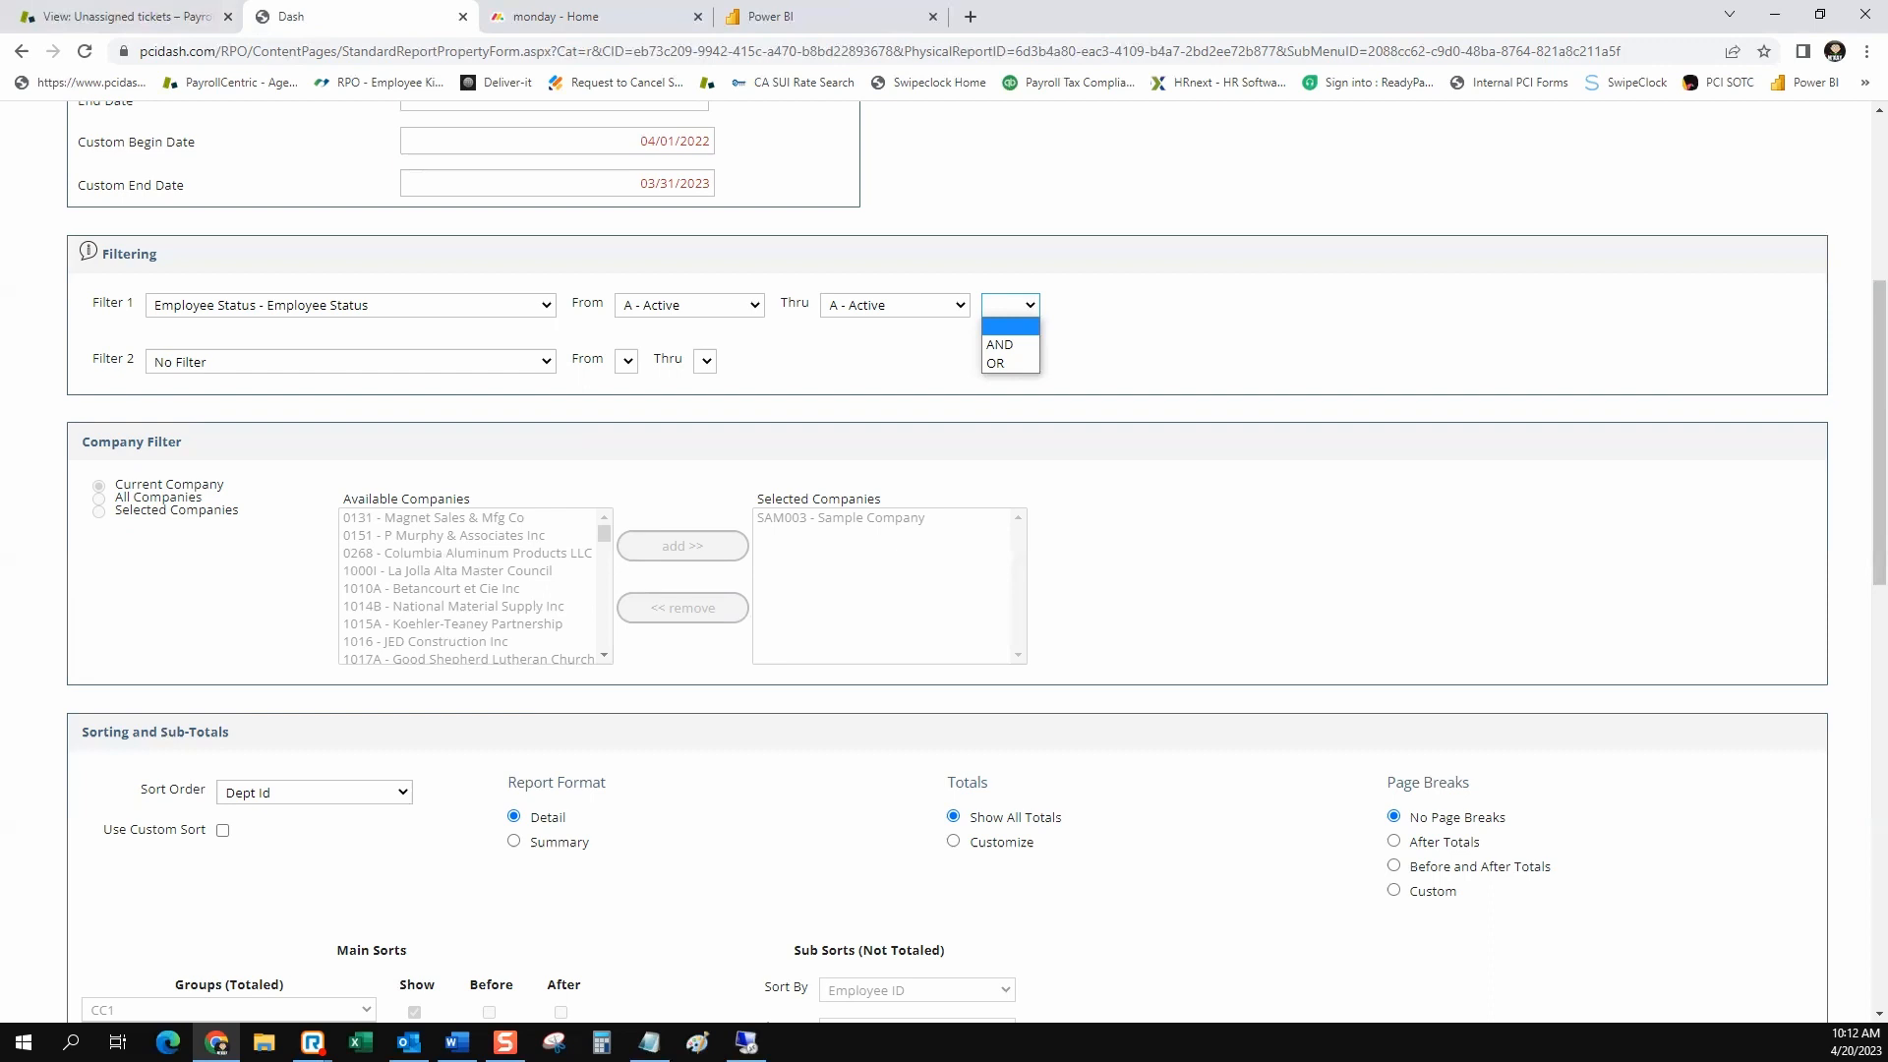
key(Escape)
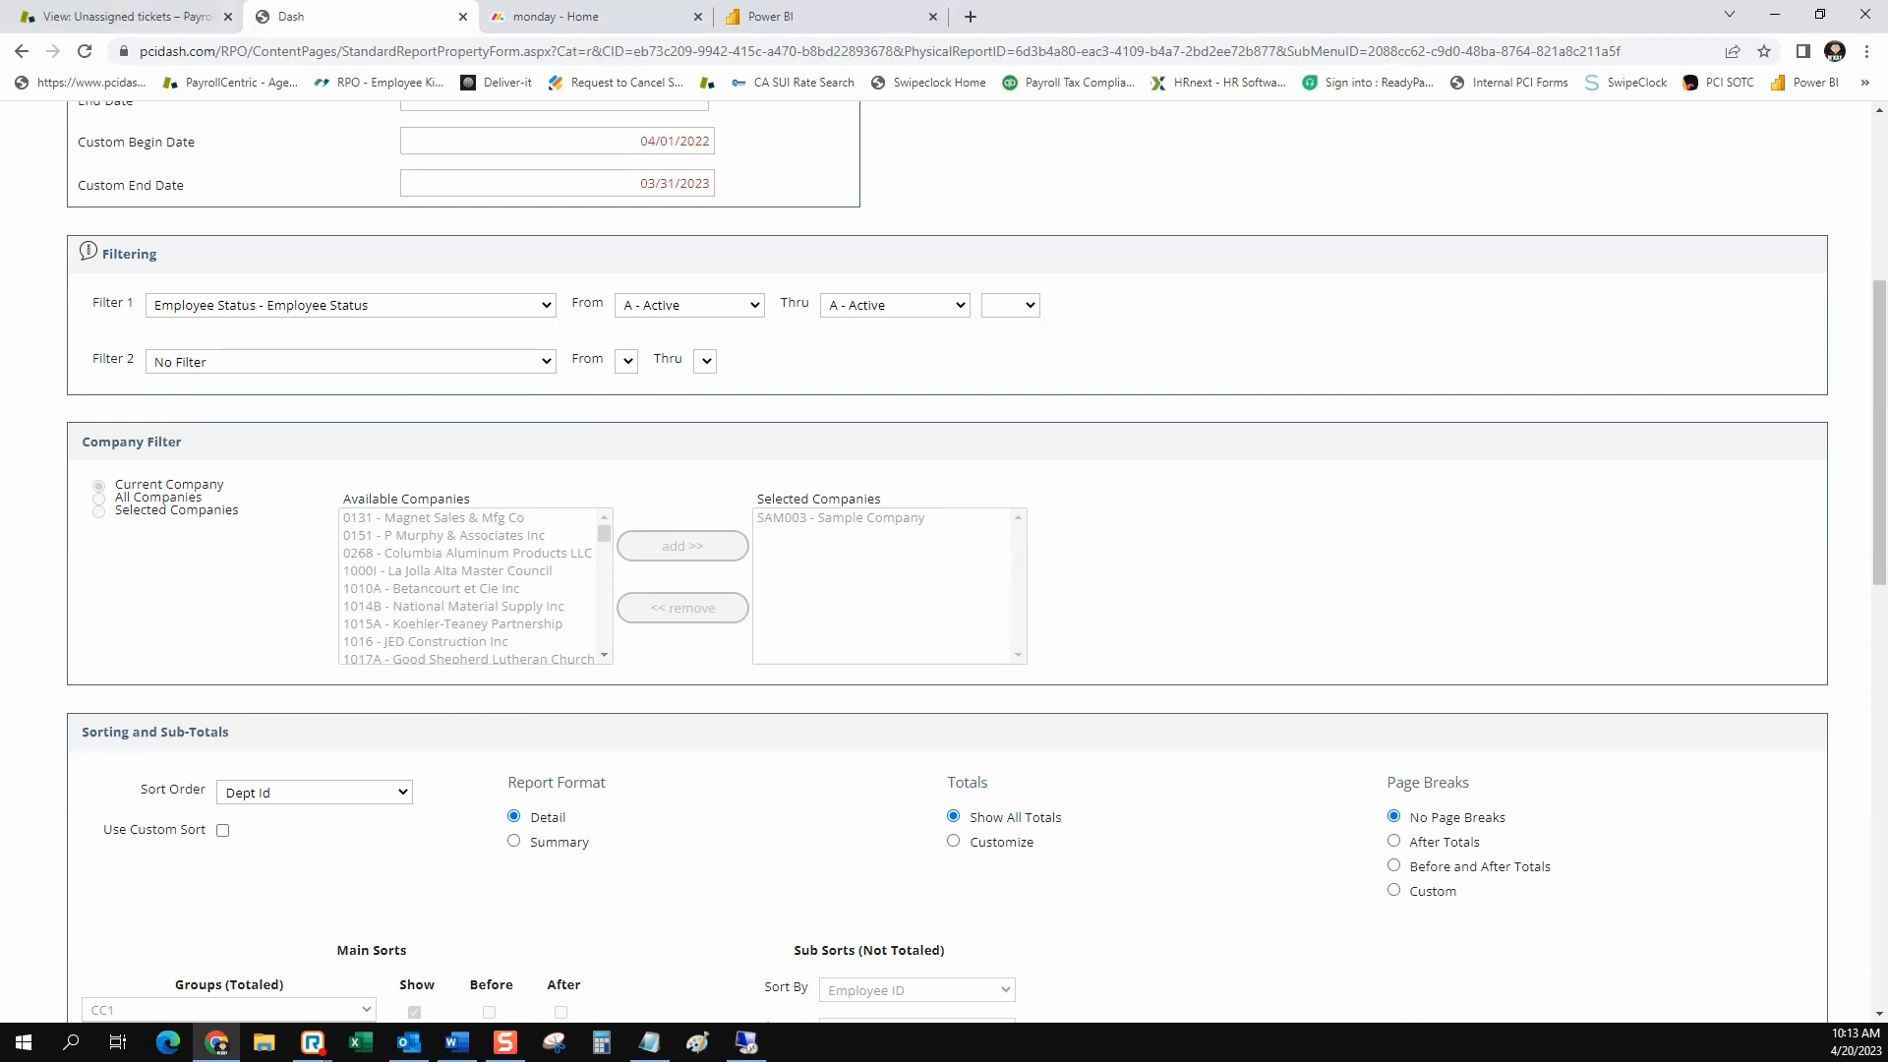
click(1011, 306)
click(1003, 363)
click(1013, 306)
click(1011, 326)
Set the report's sort order to Name and switch it to Custom Sort
scroll(944, 551, down, 2)
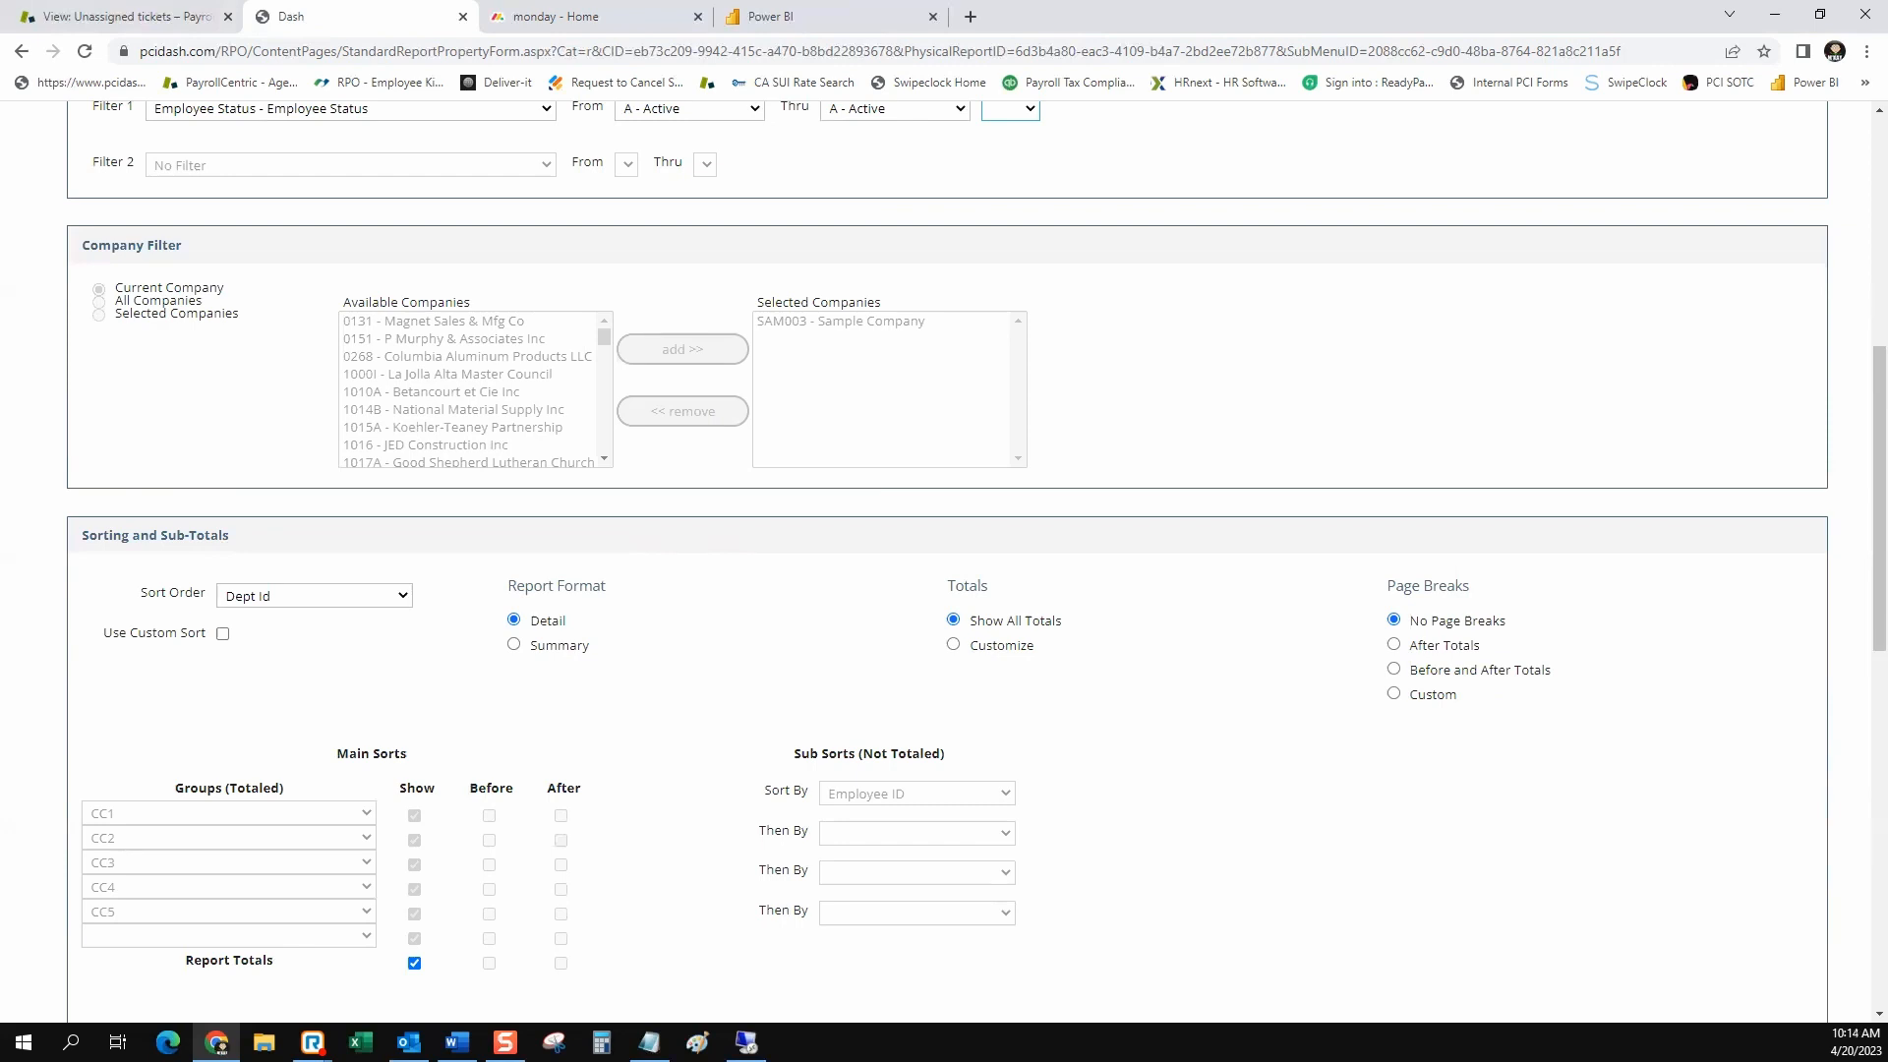
click(315, 595)
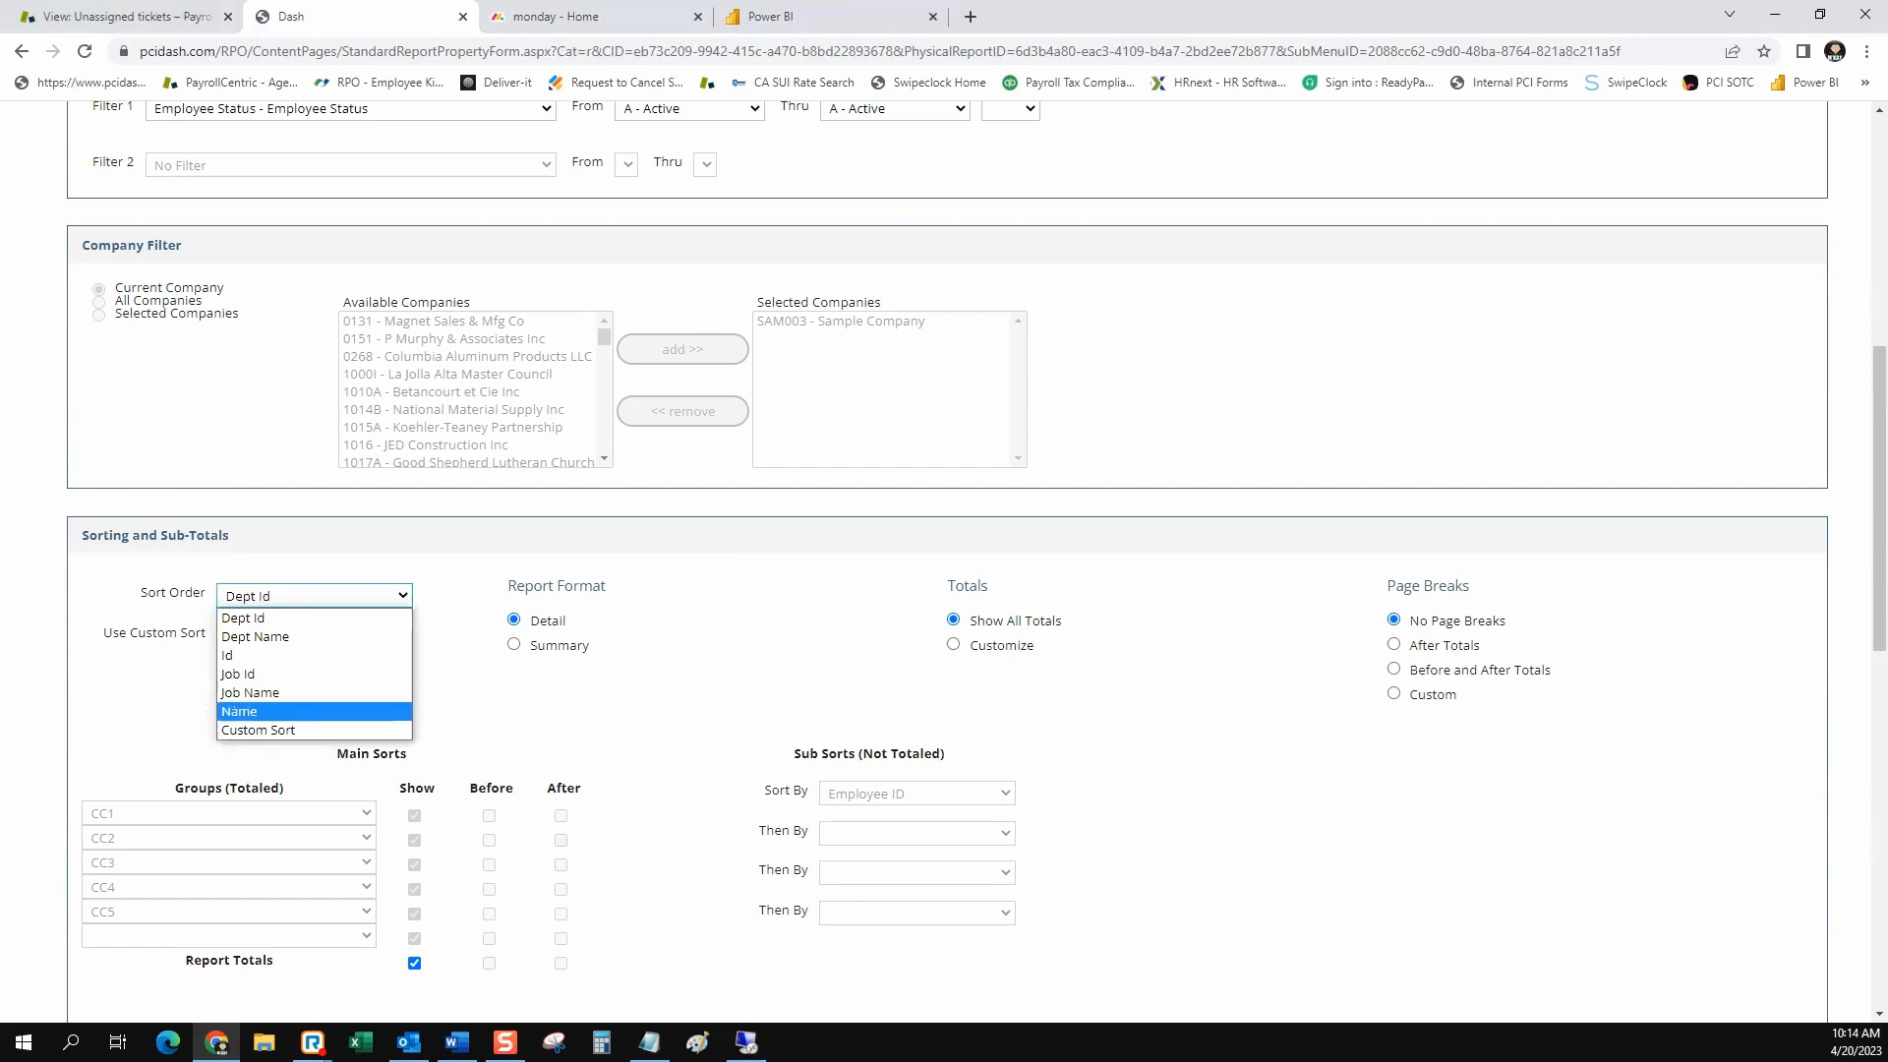
click(255, 712)
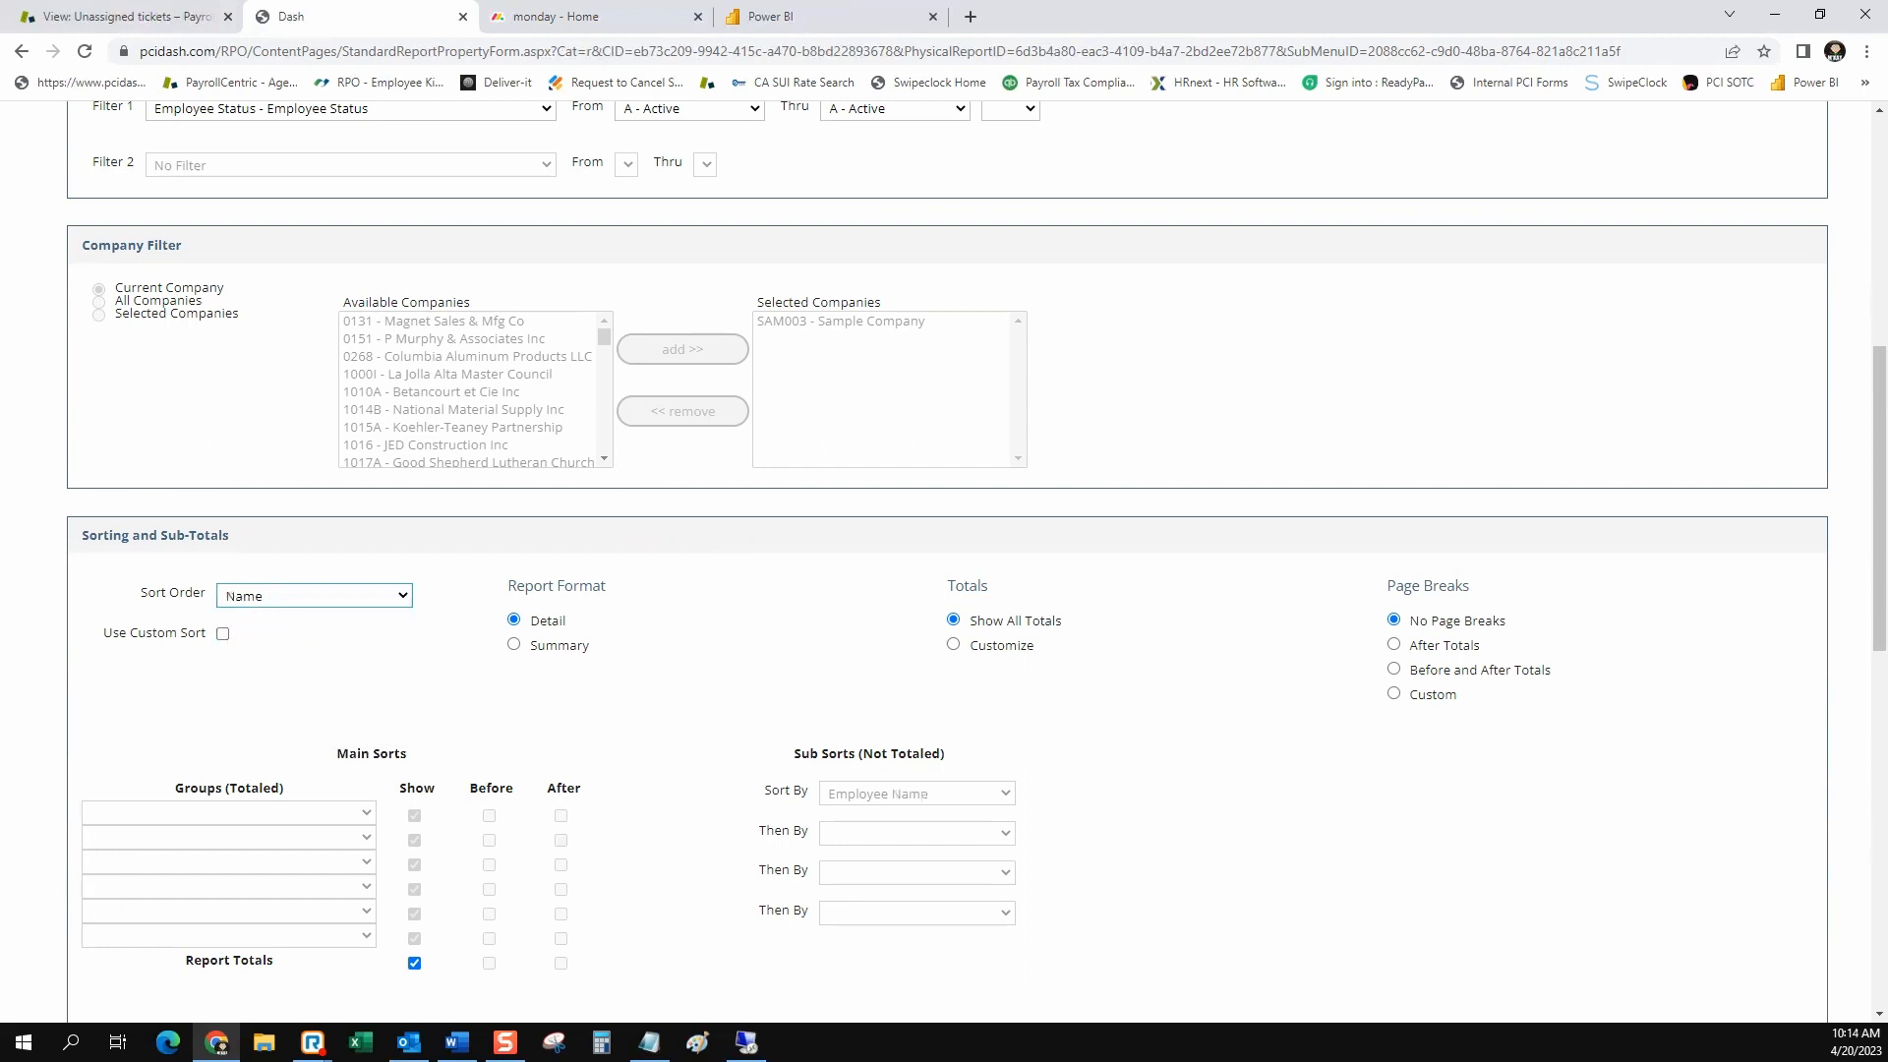
click(315, 596)
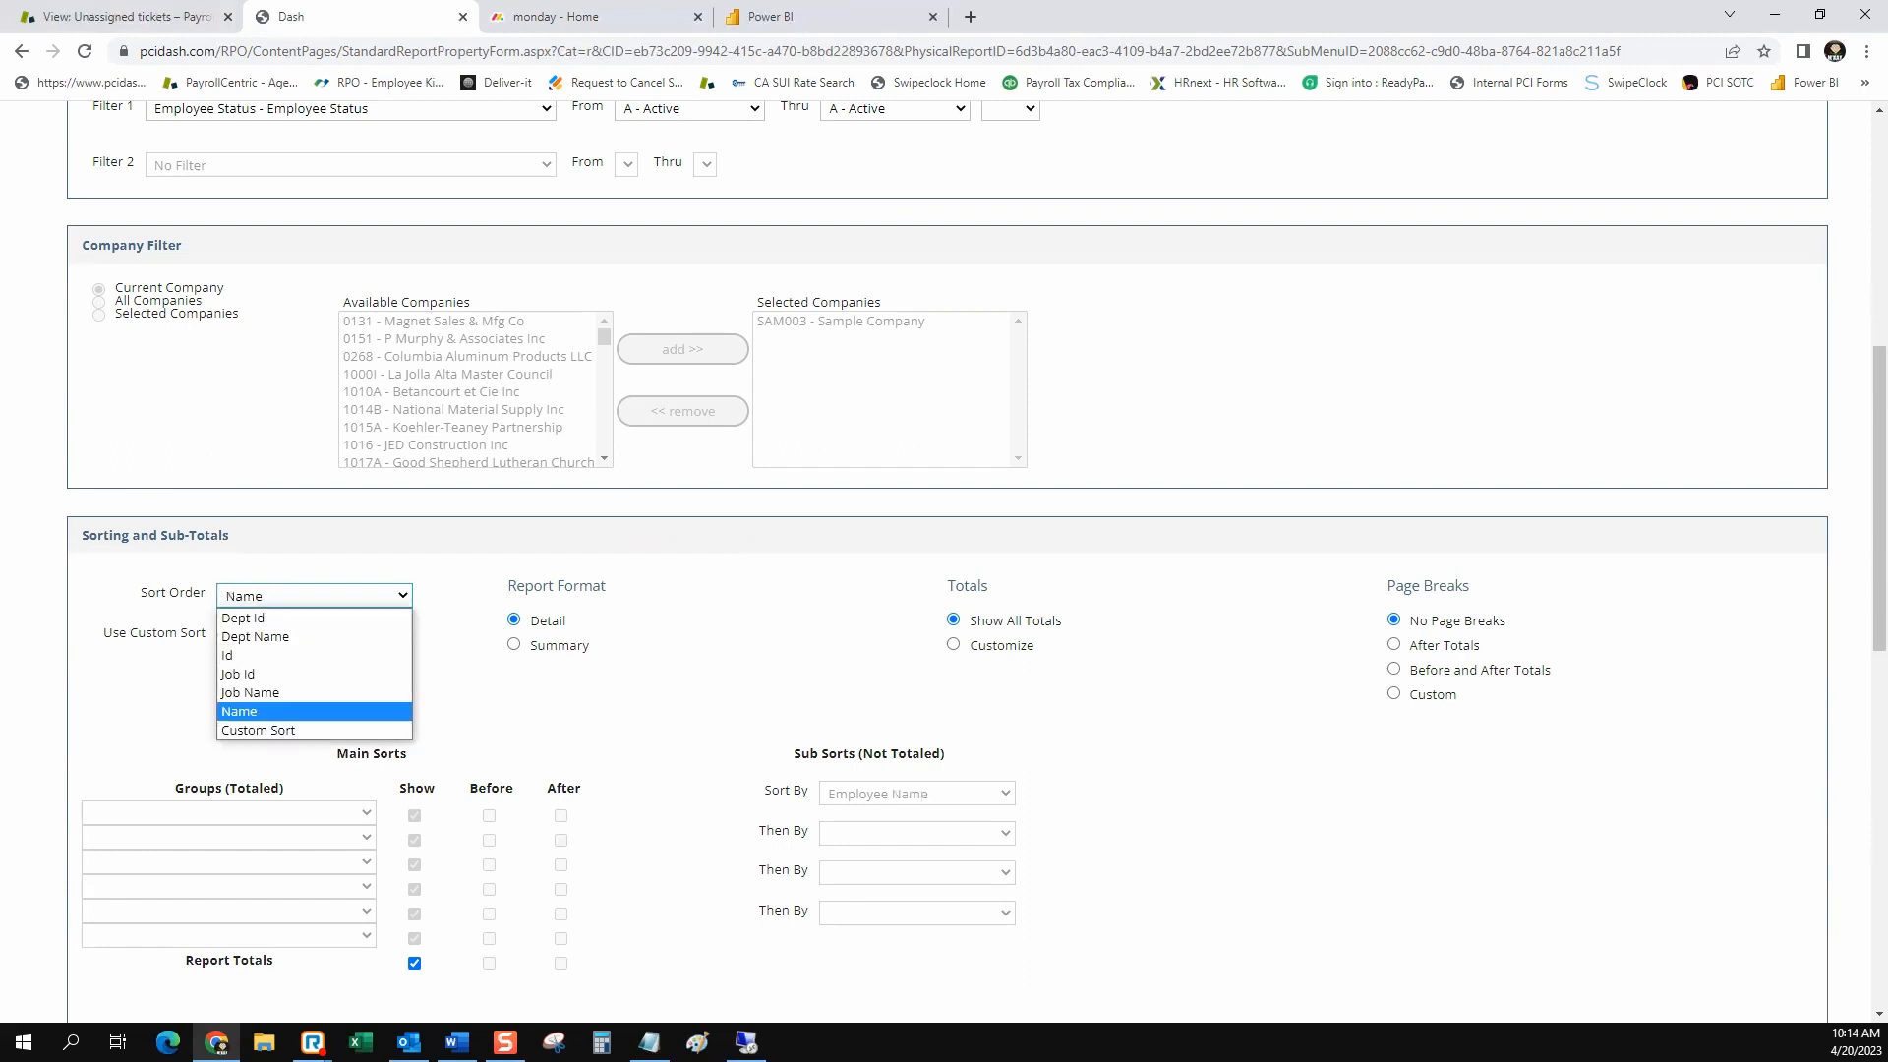
click(255, 730)
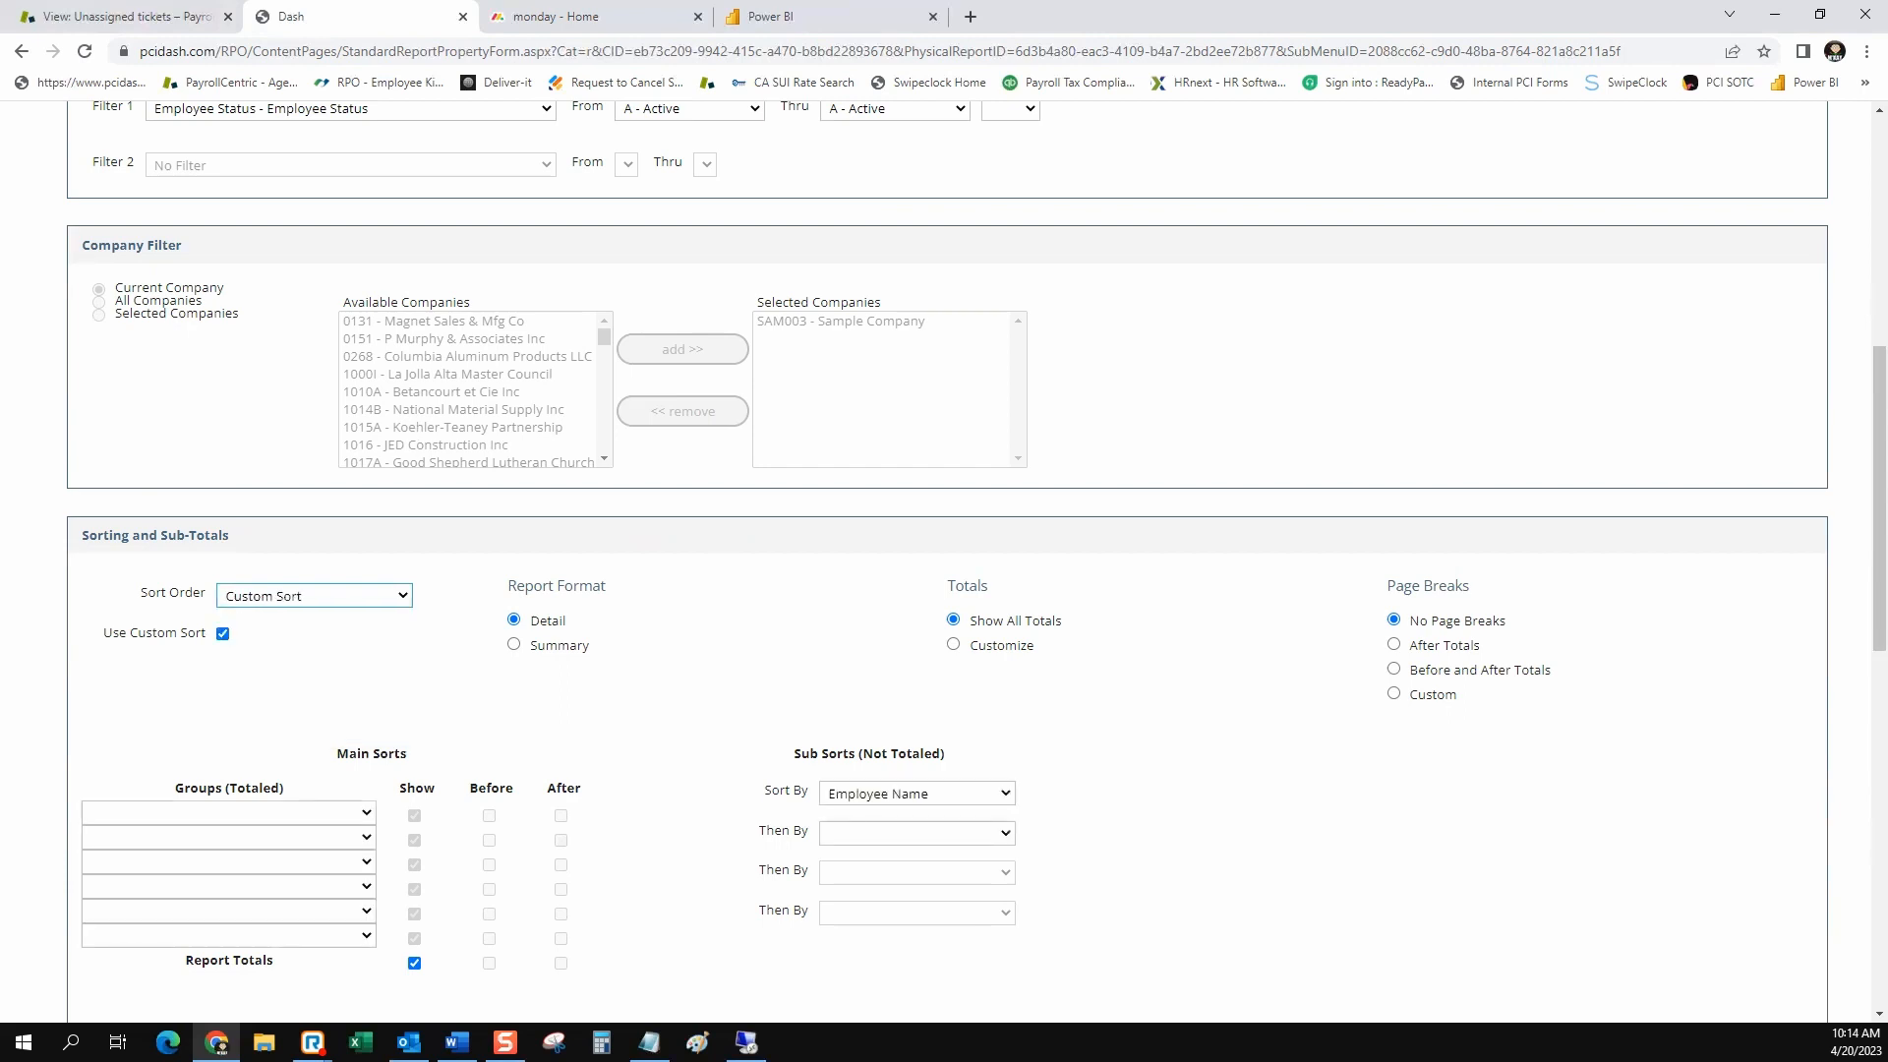
Set the first totaled group under Main Sorts to Tax Form
scroll(944, 561, down, 1)
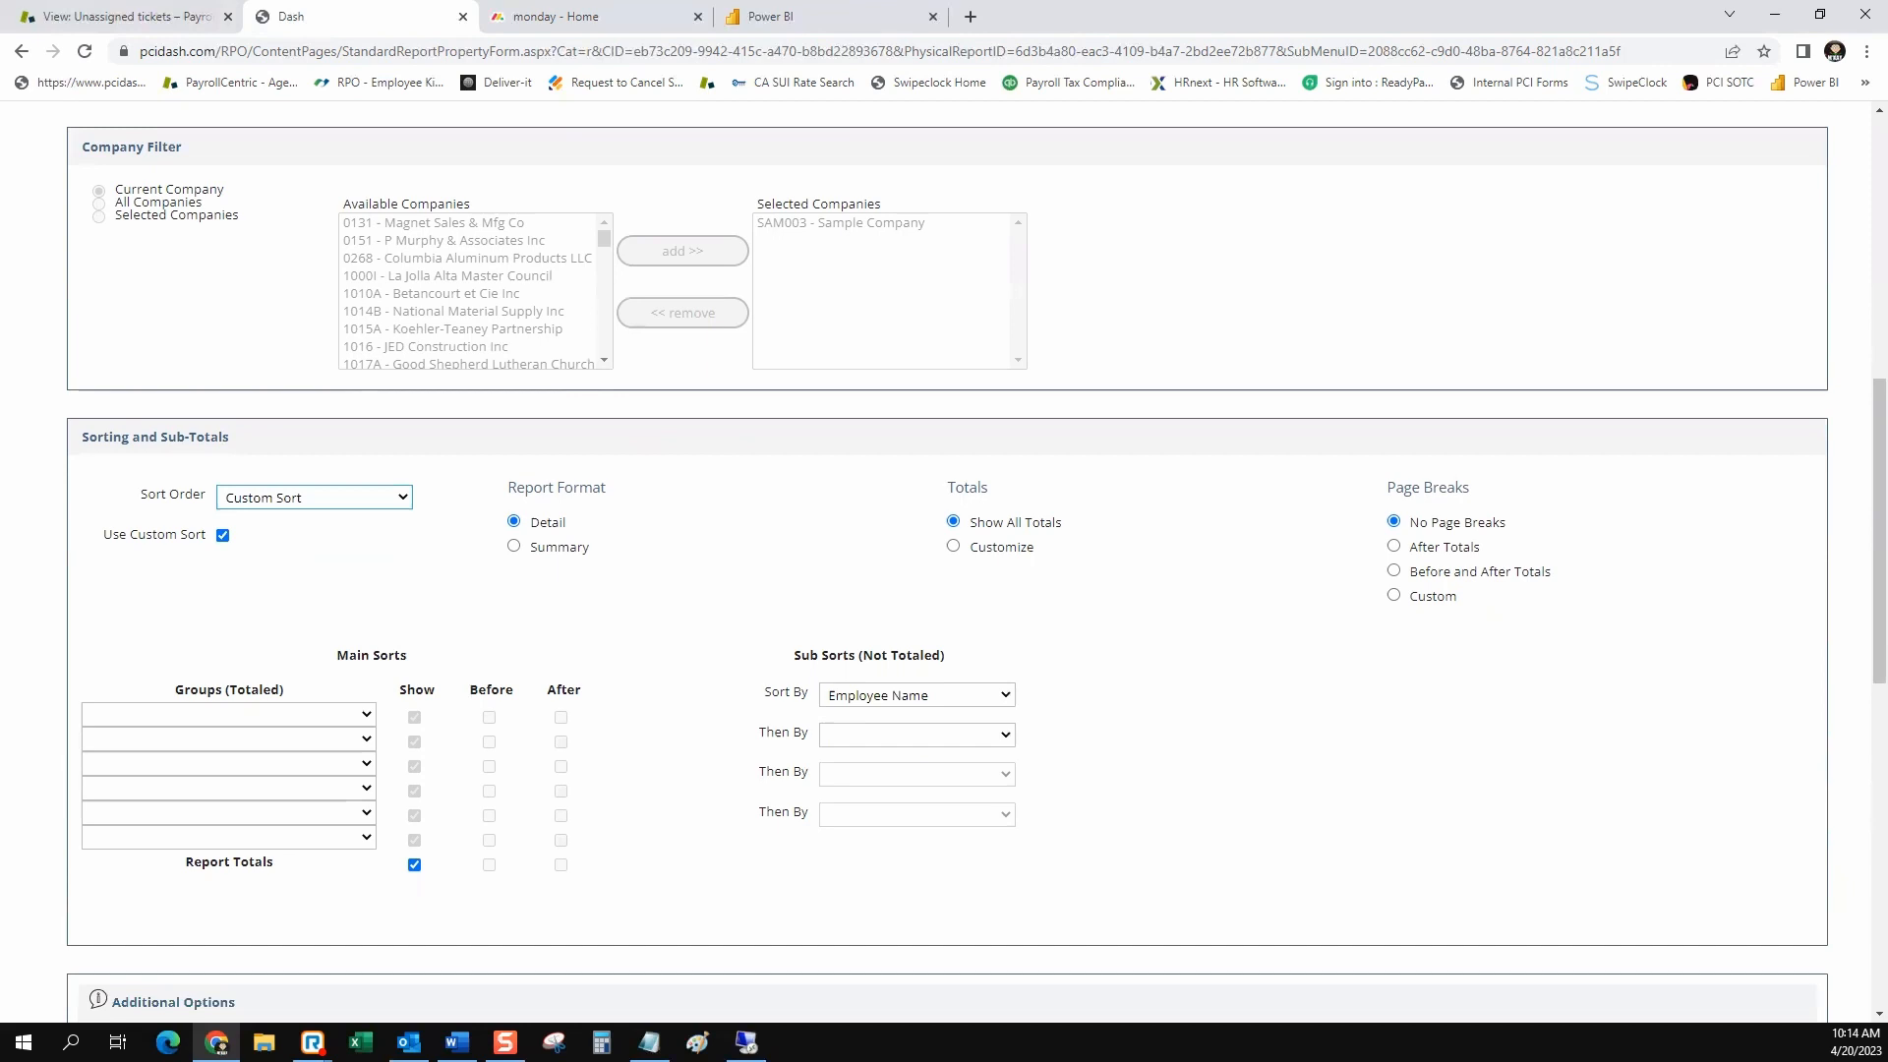
click(229, 715)
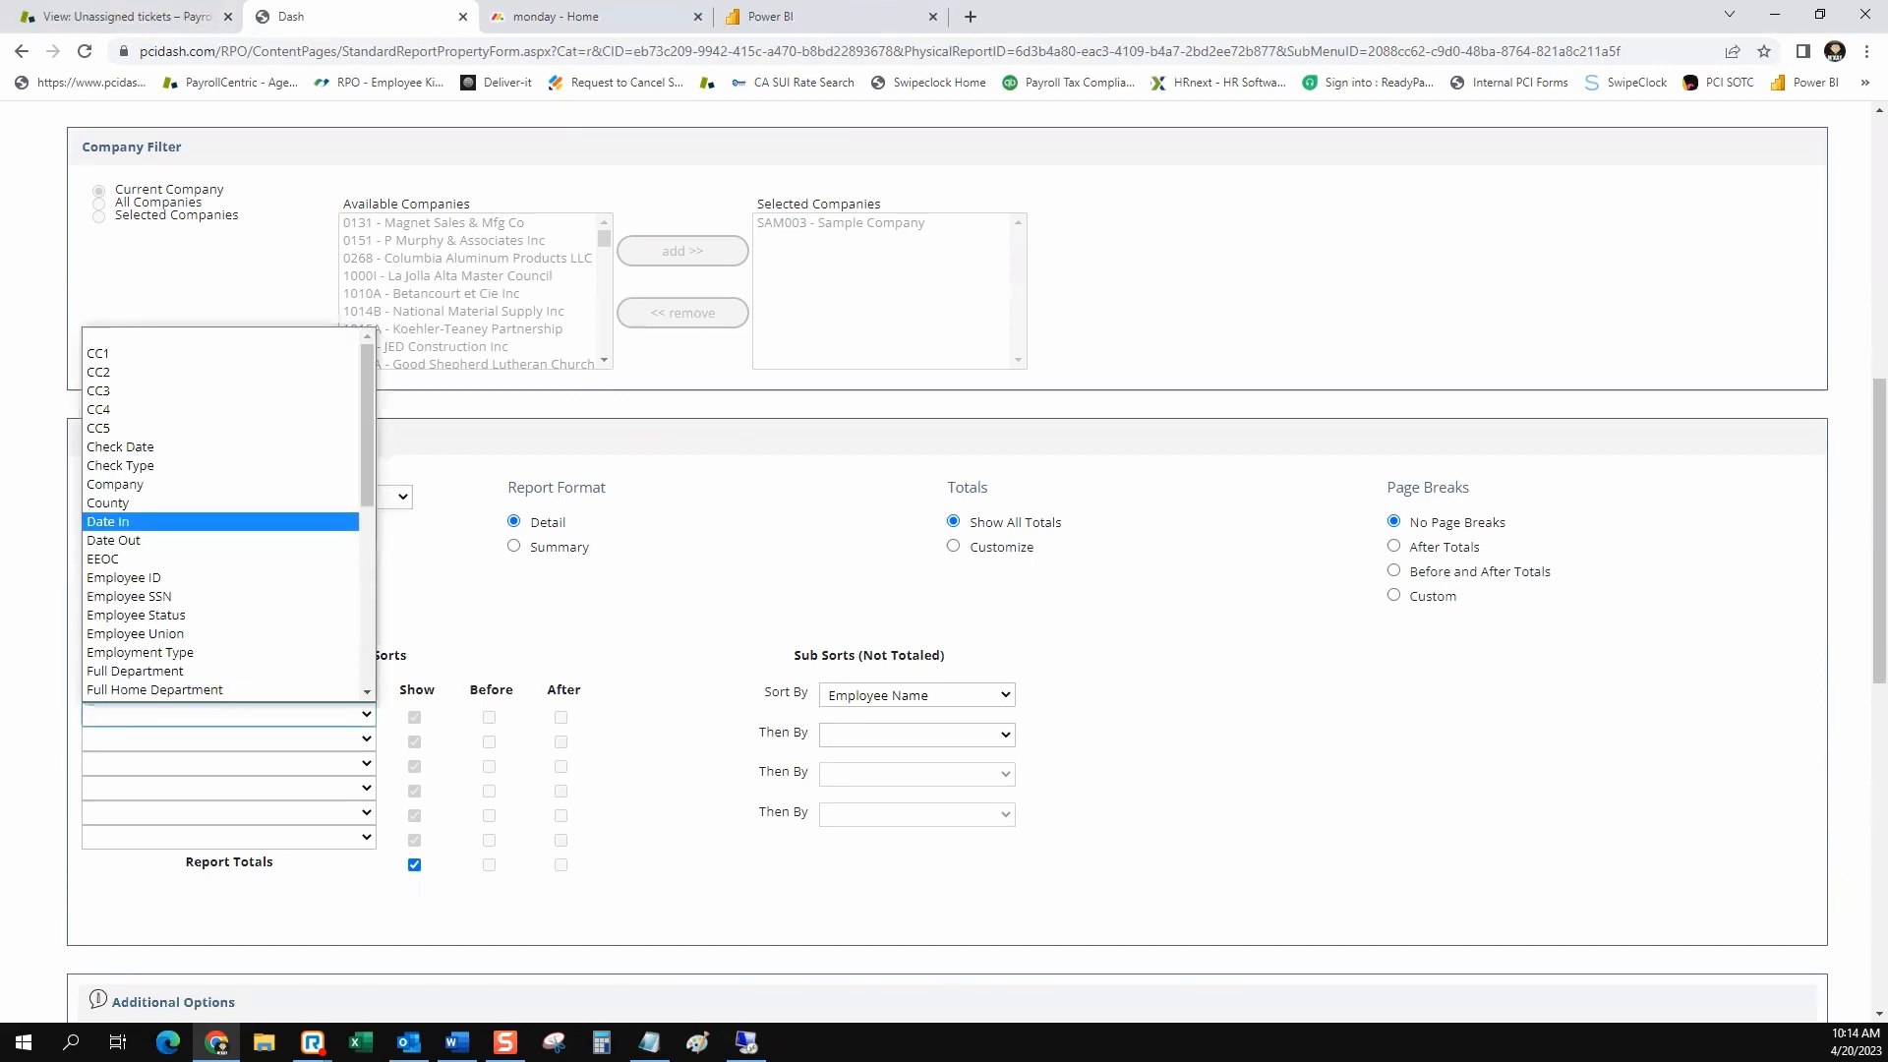
click(462, 610)
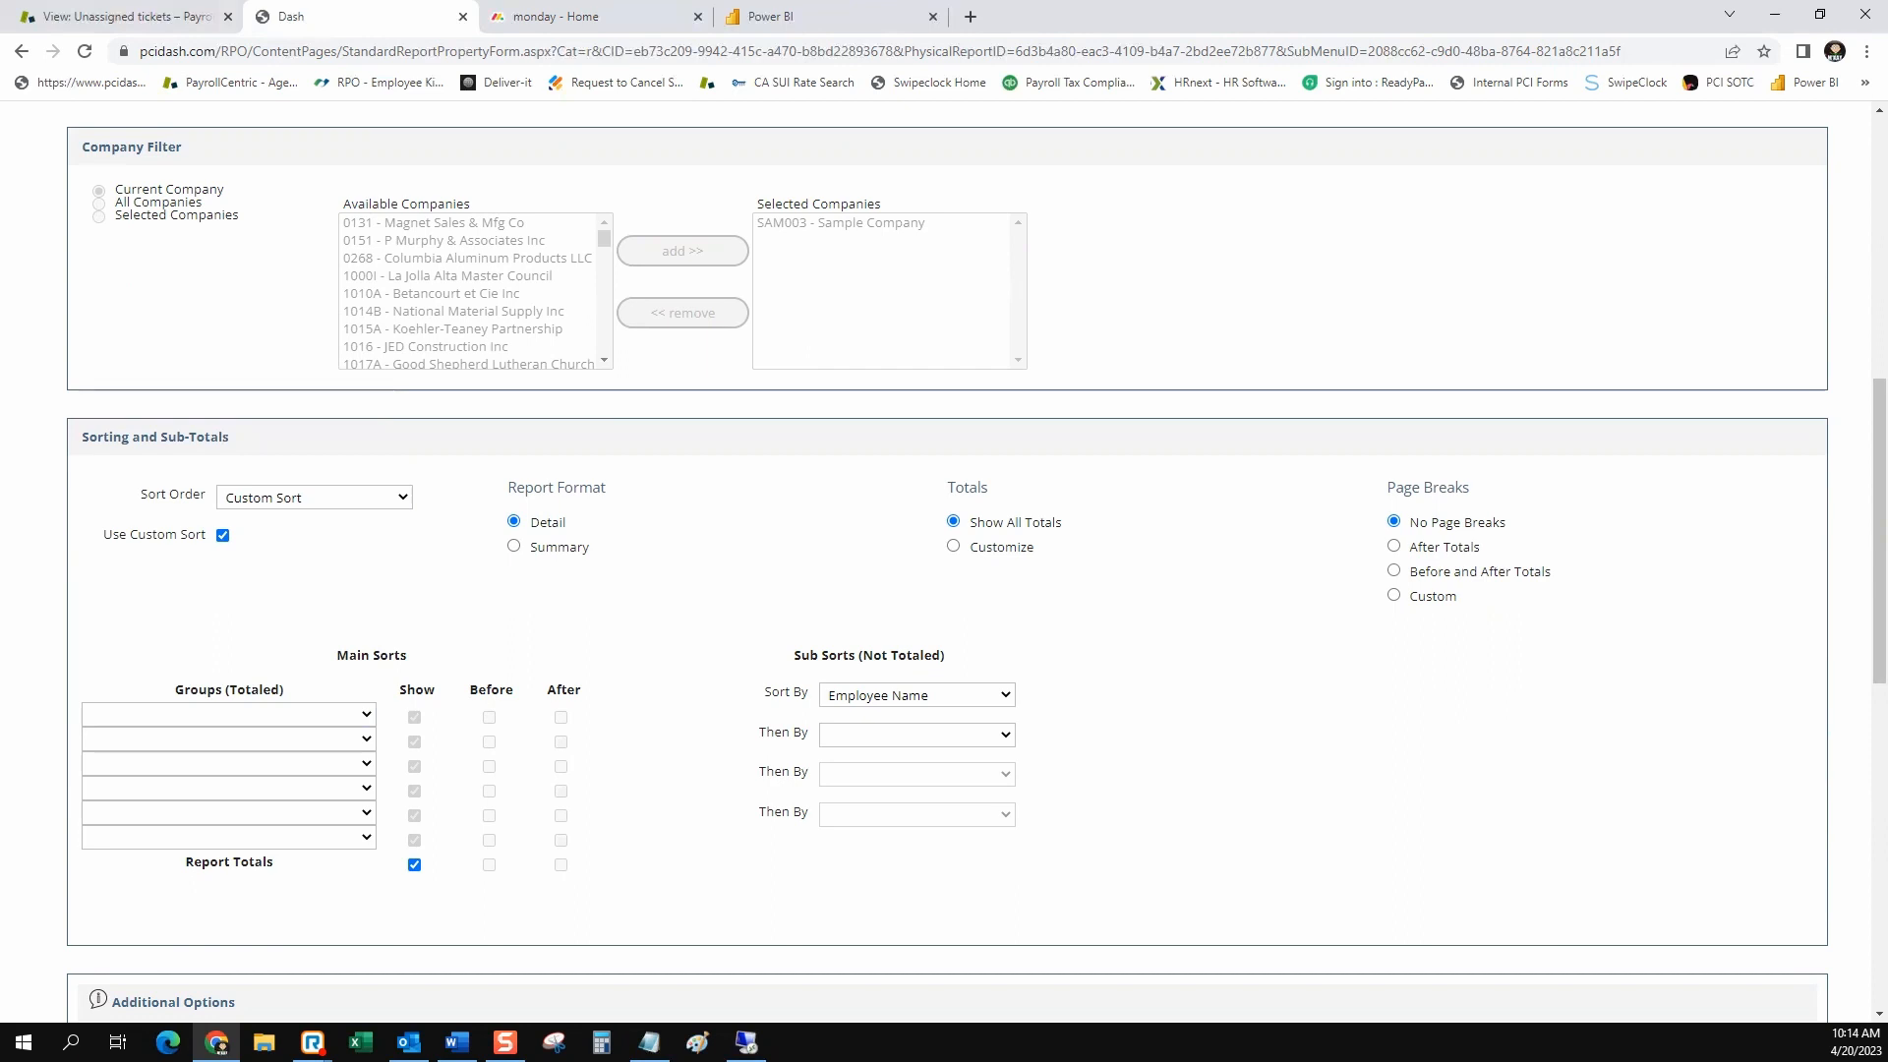
click(236, 714)
scroll(236, 596, down, 4)
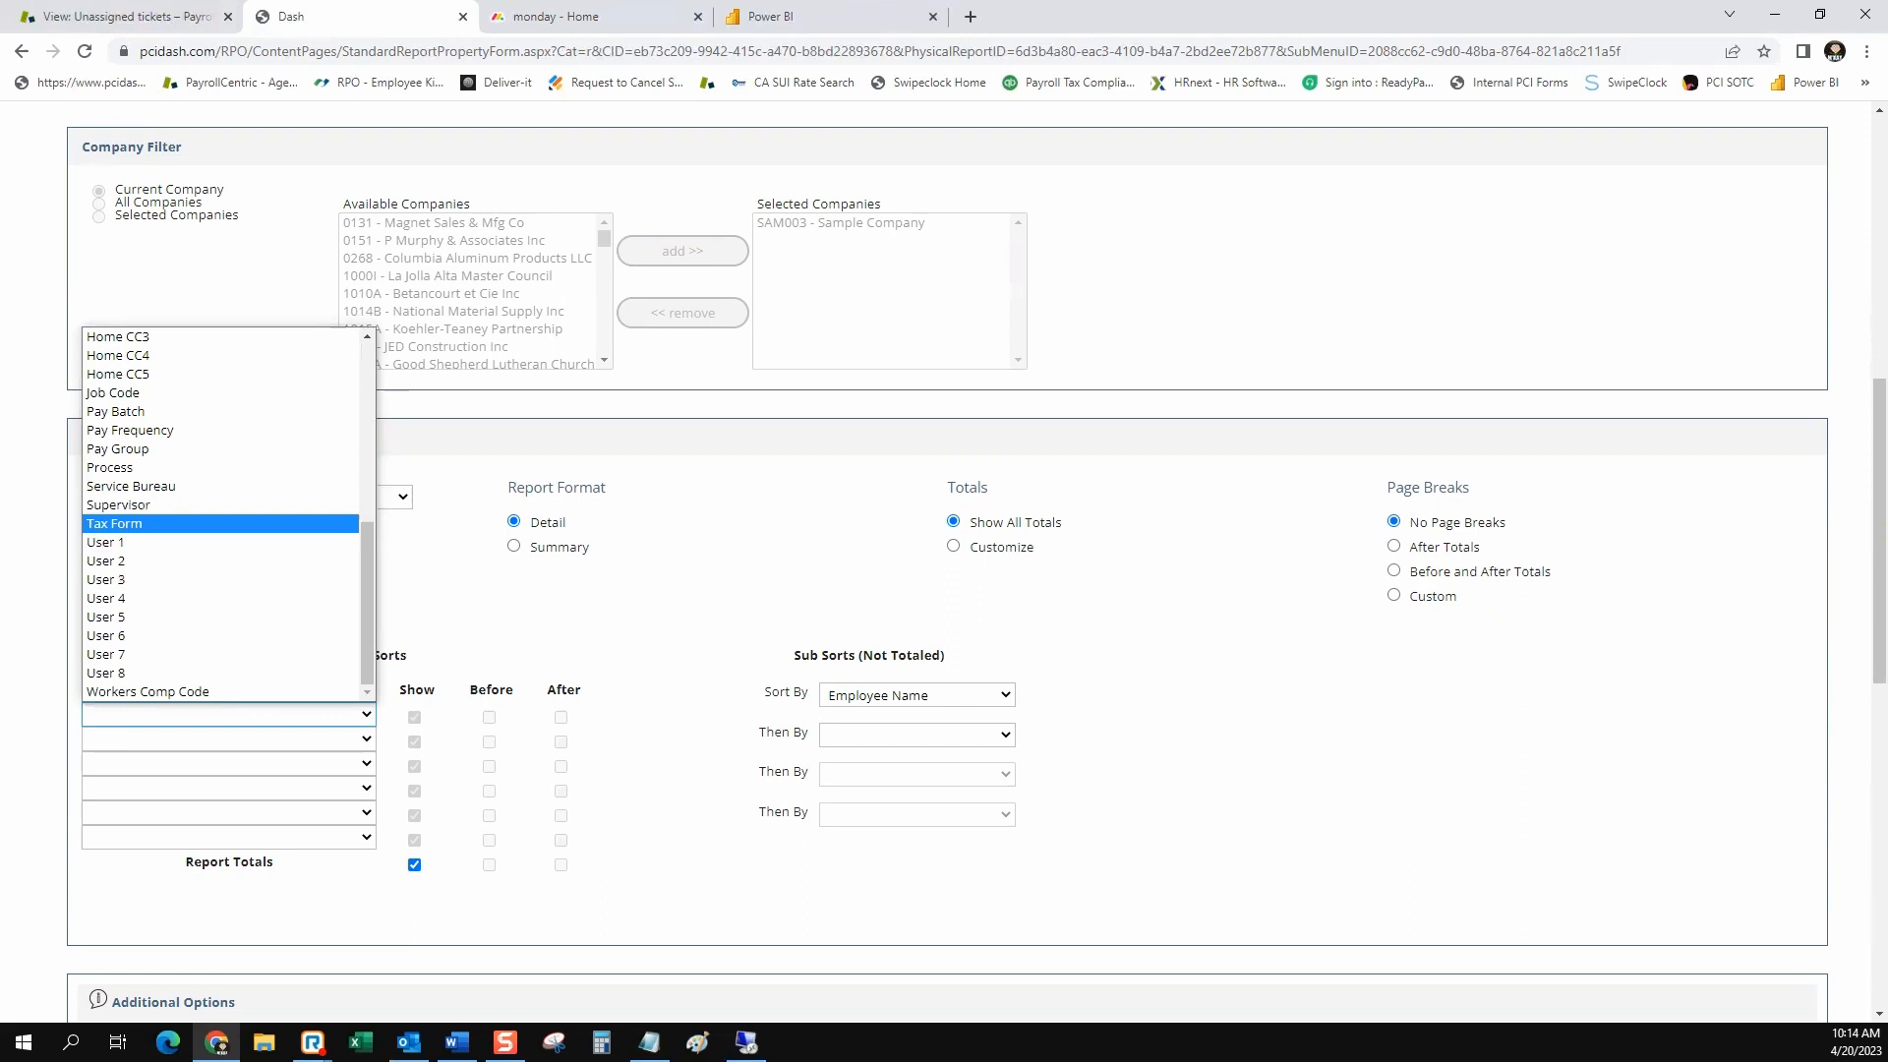
click(197, 523)
Set the sub sorts to Tax Form and then Employee Name, with page breaks After Totals
click(916, 695)
scroll(885, 521, down, 6)
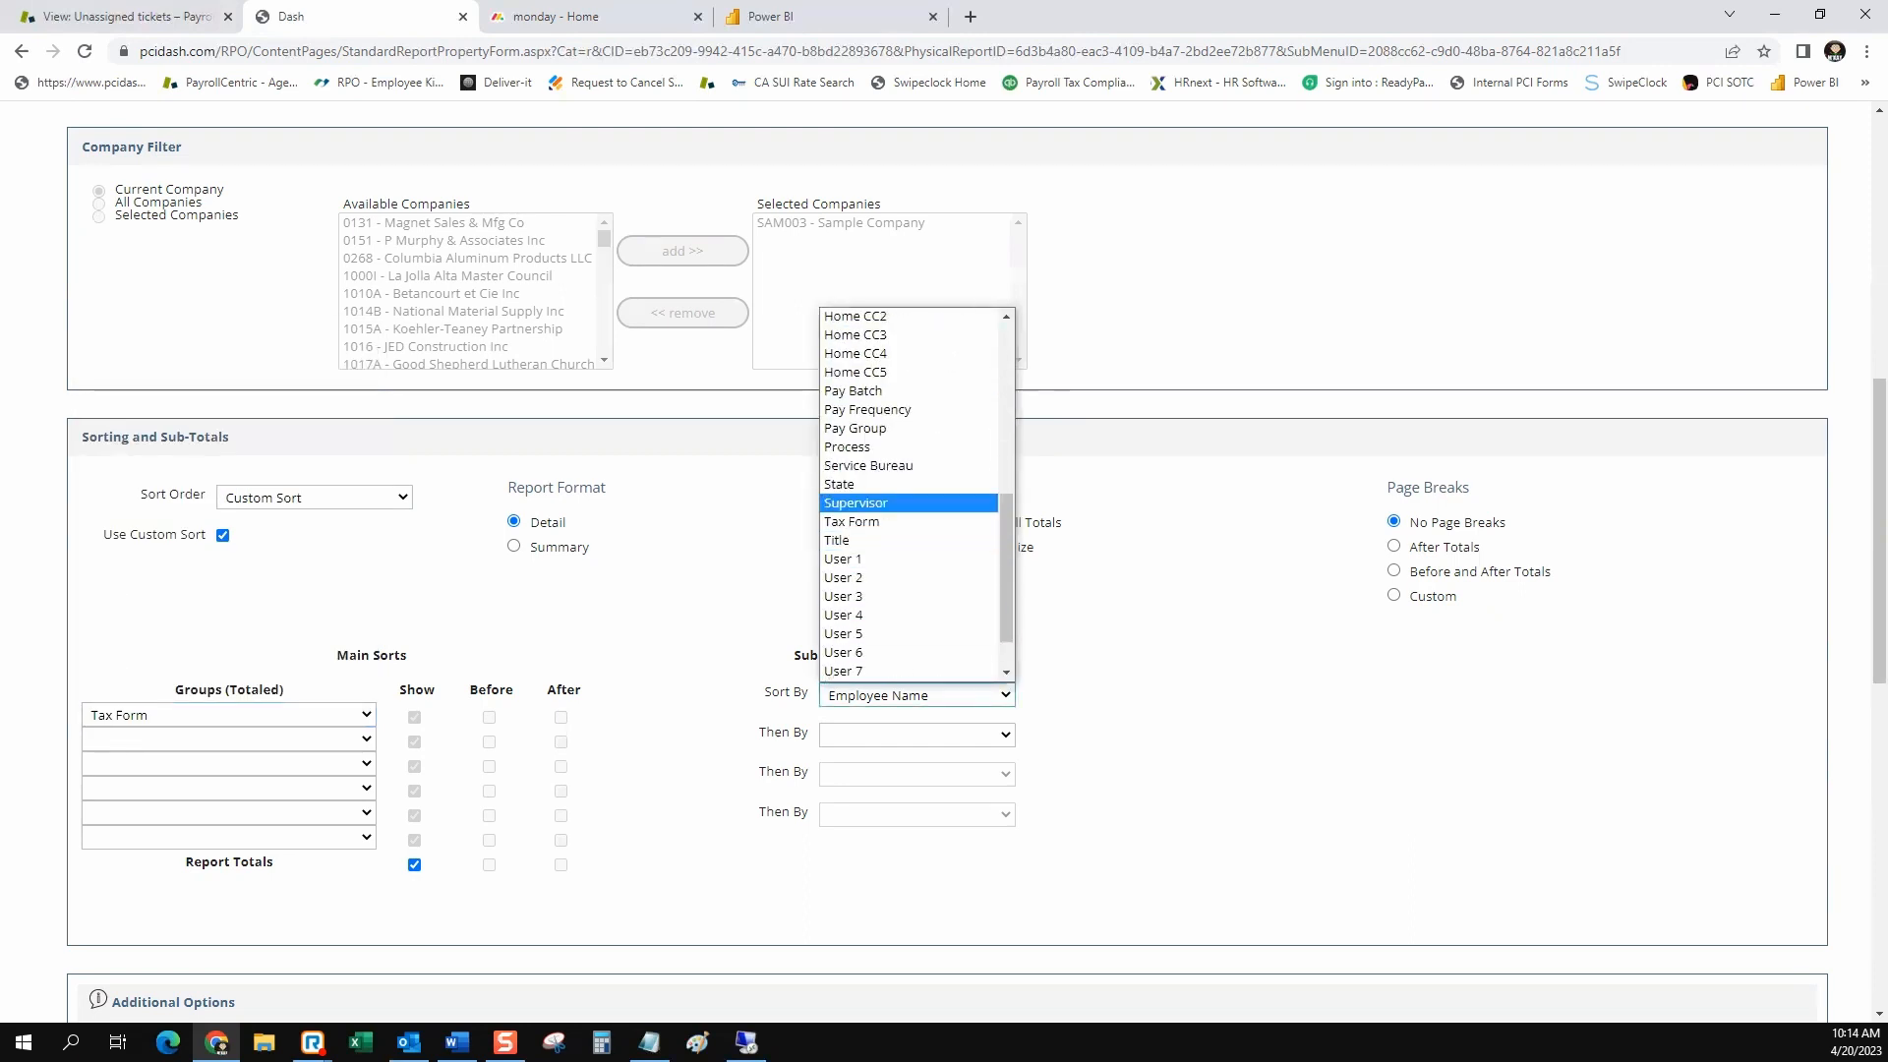
click(885, 521)
click(916, 735)
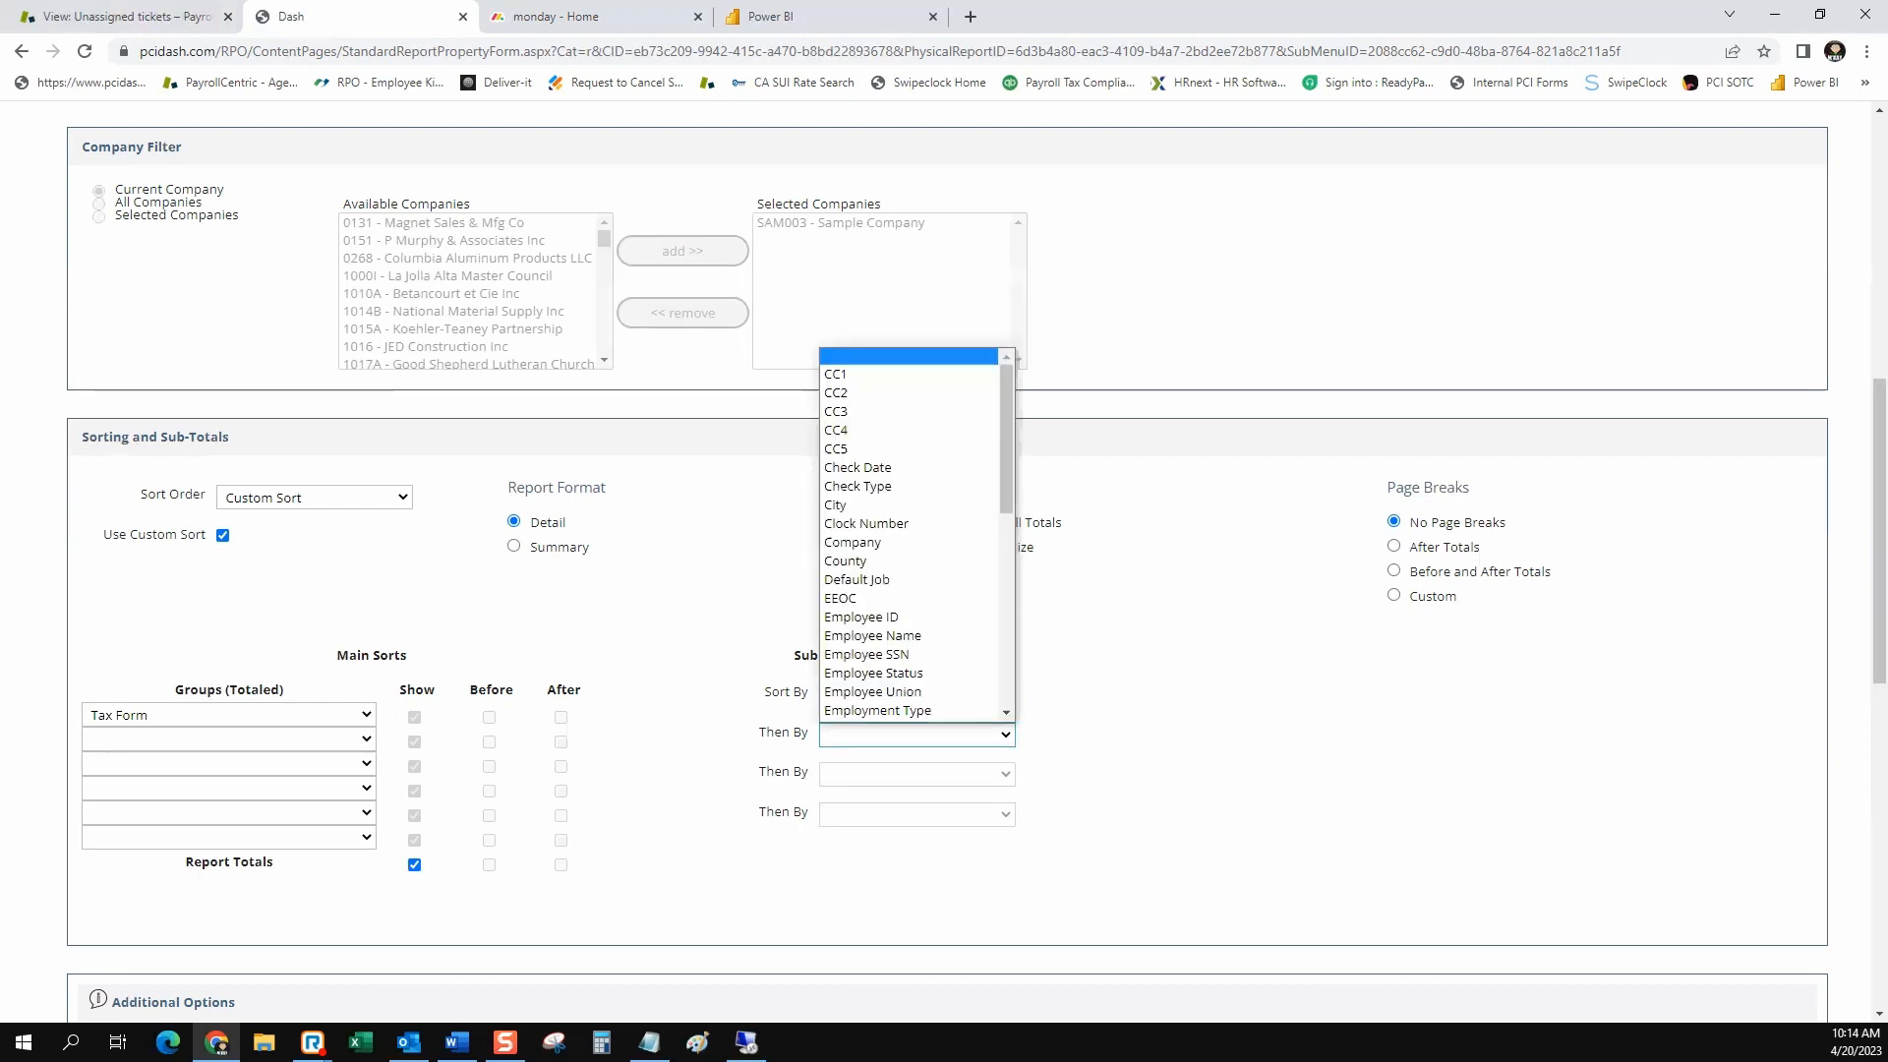
scroll(885, 541, down, 3)
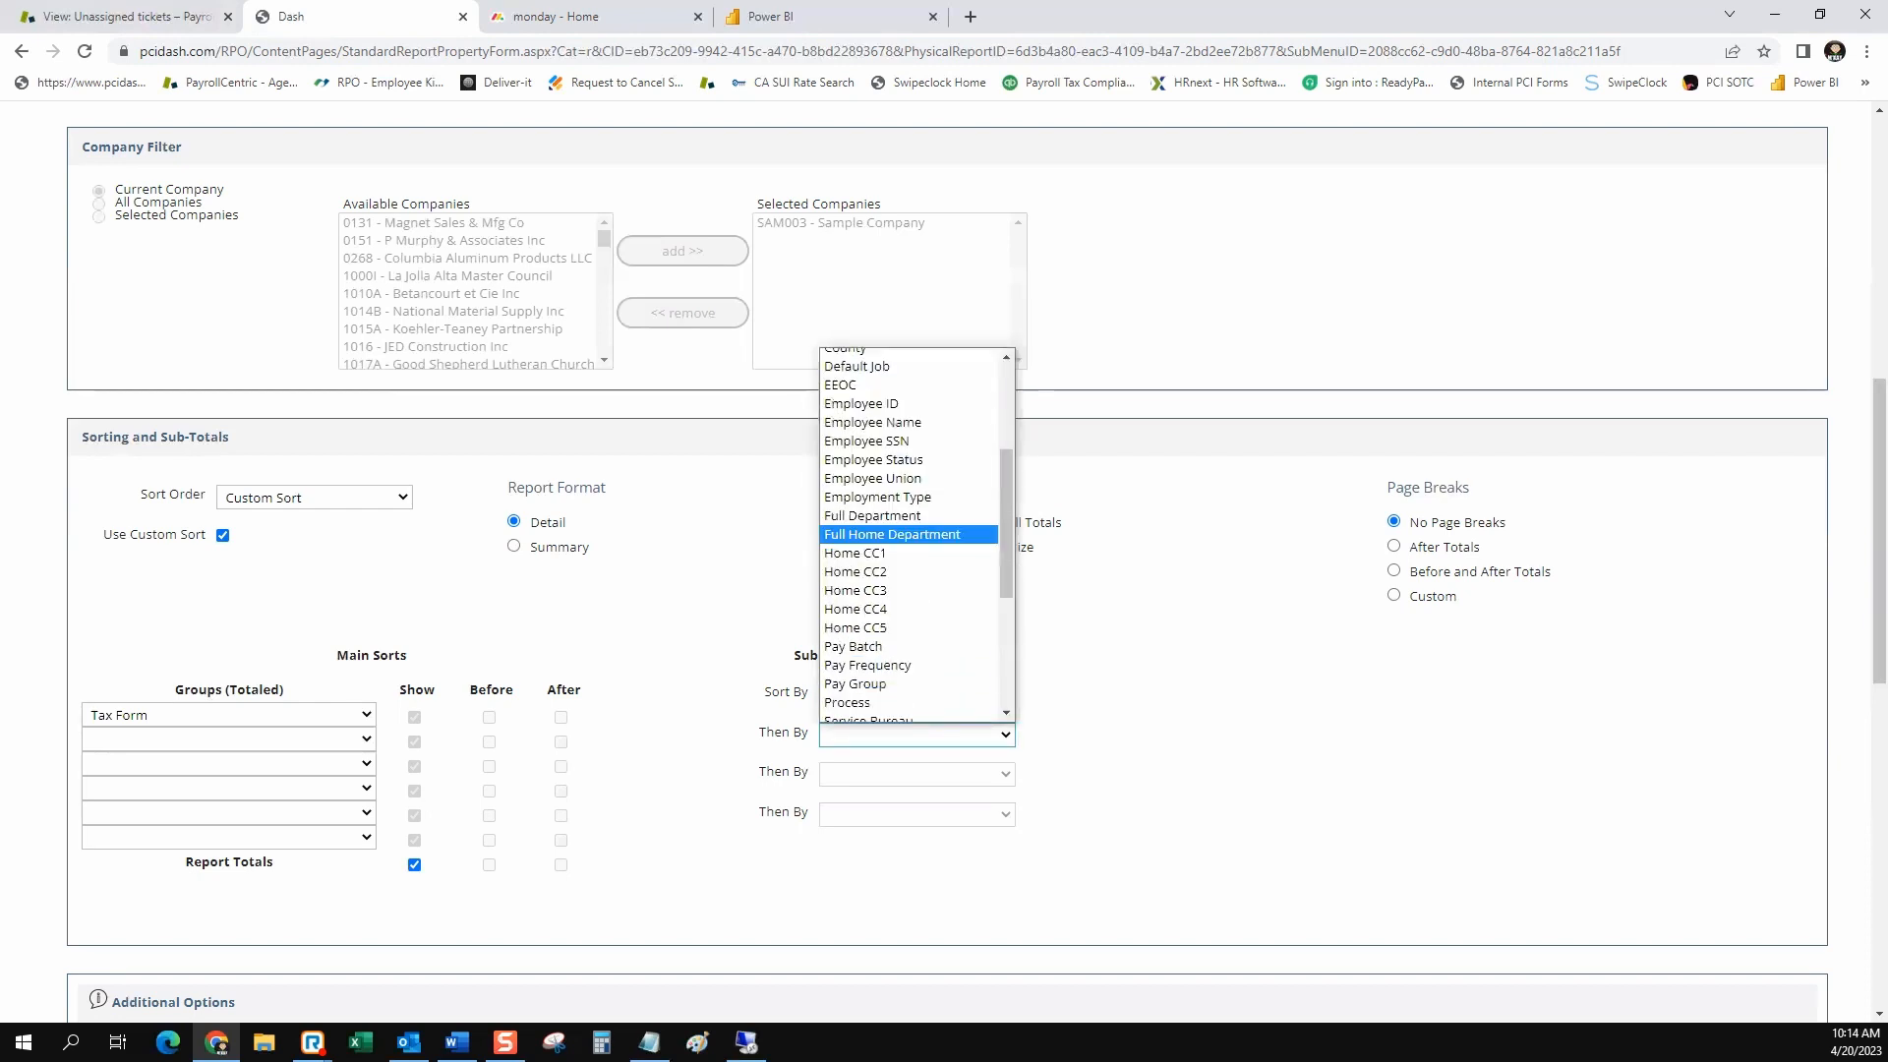
click(872, 421)
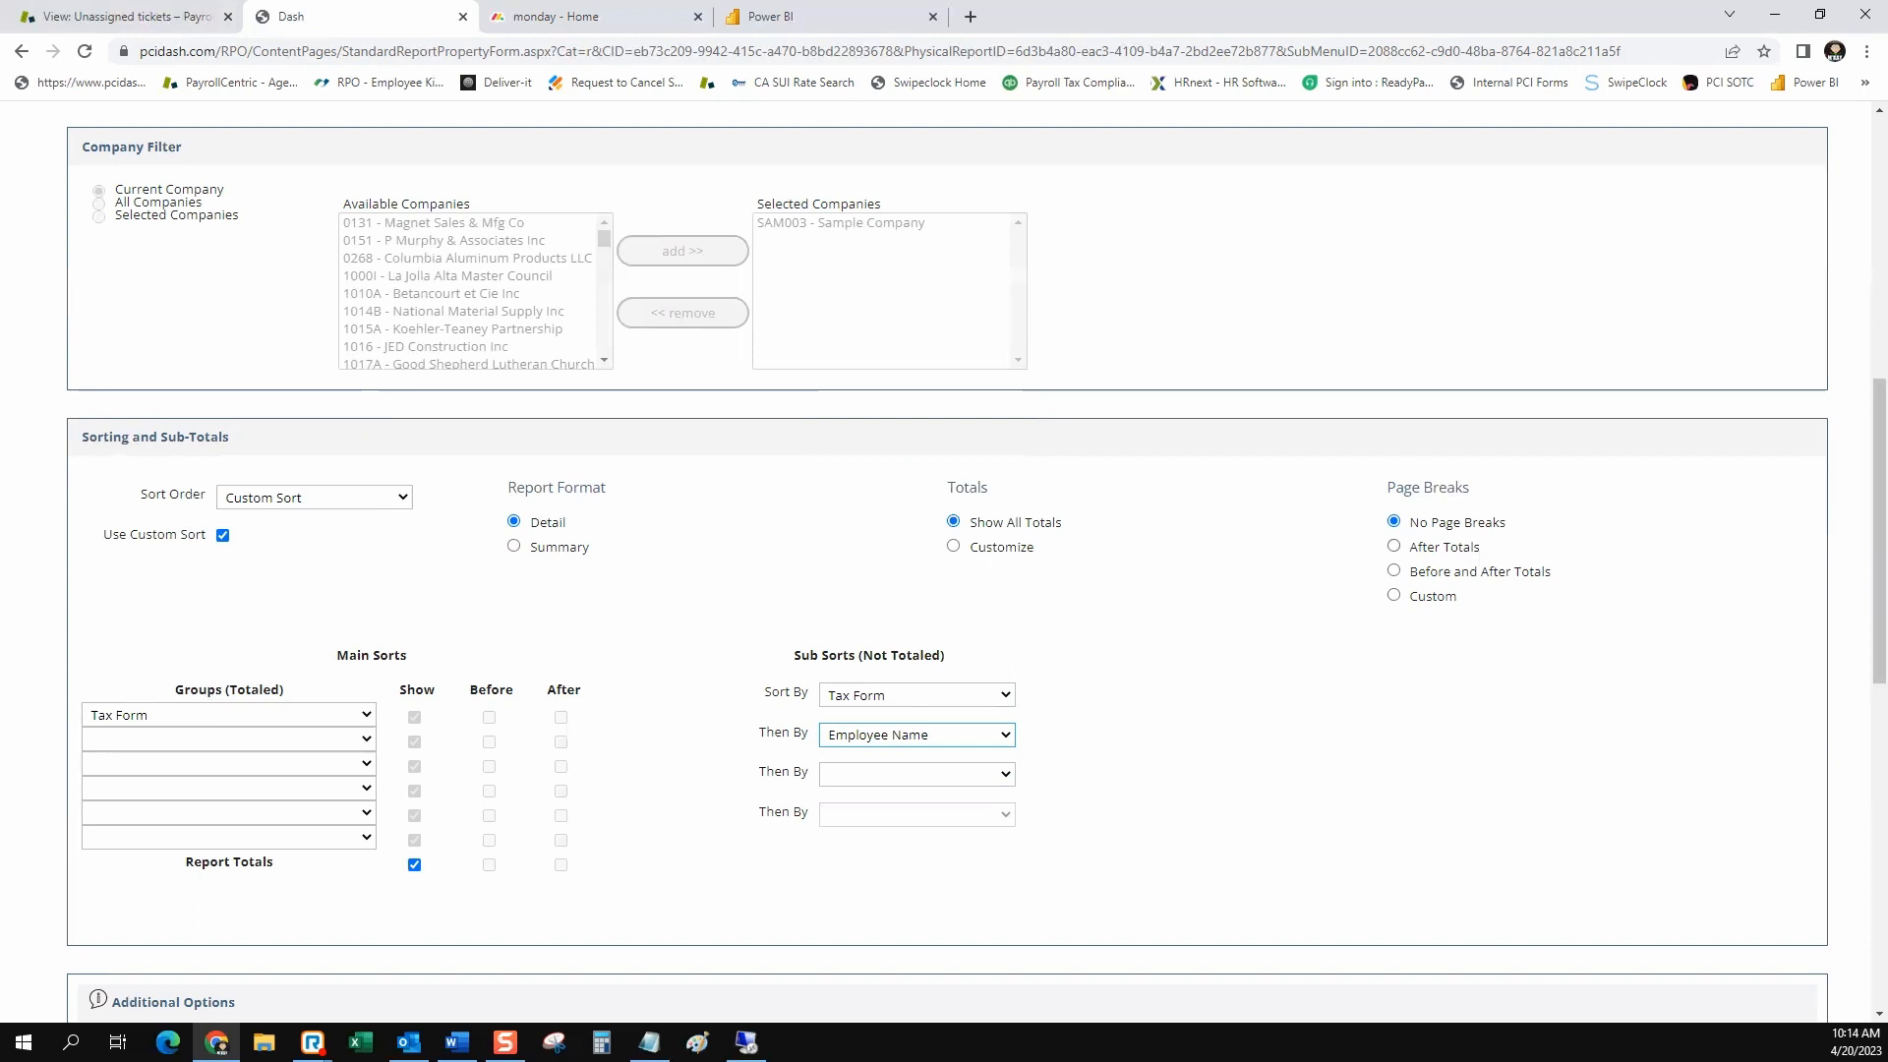
click(1394, 546)
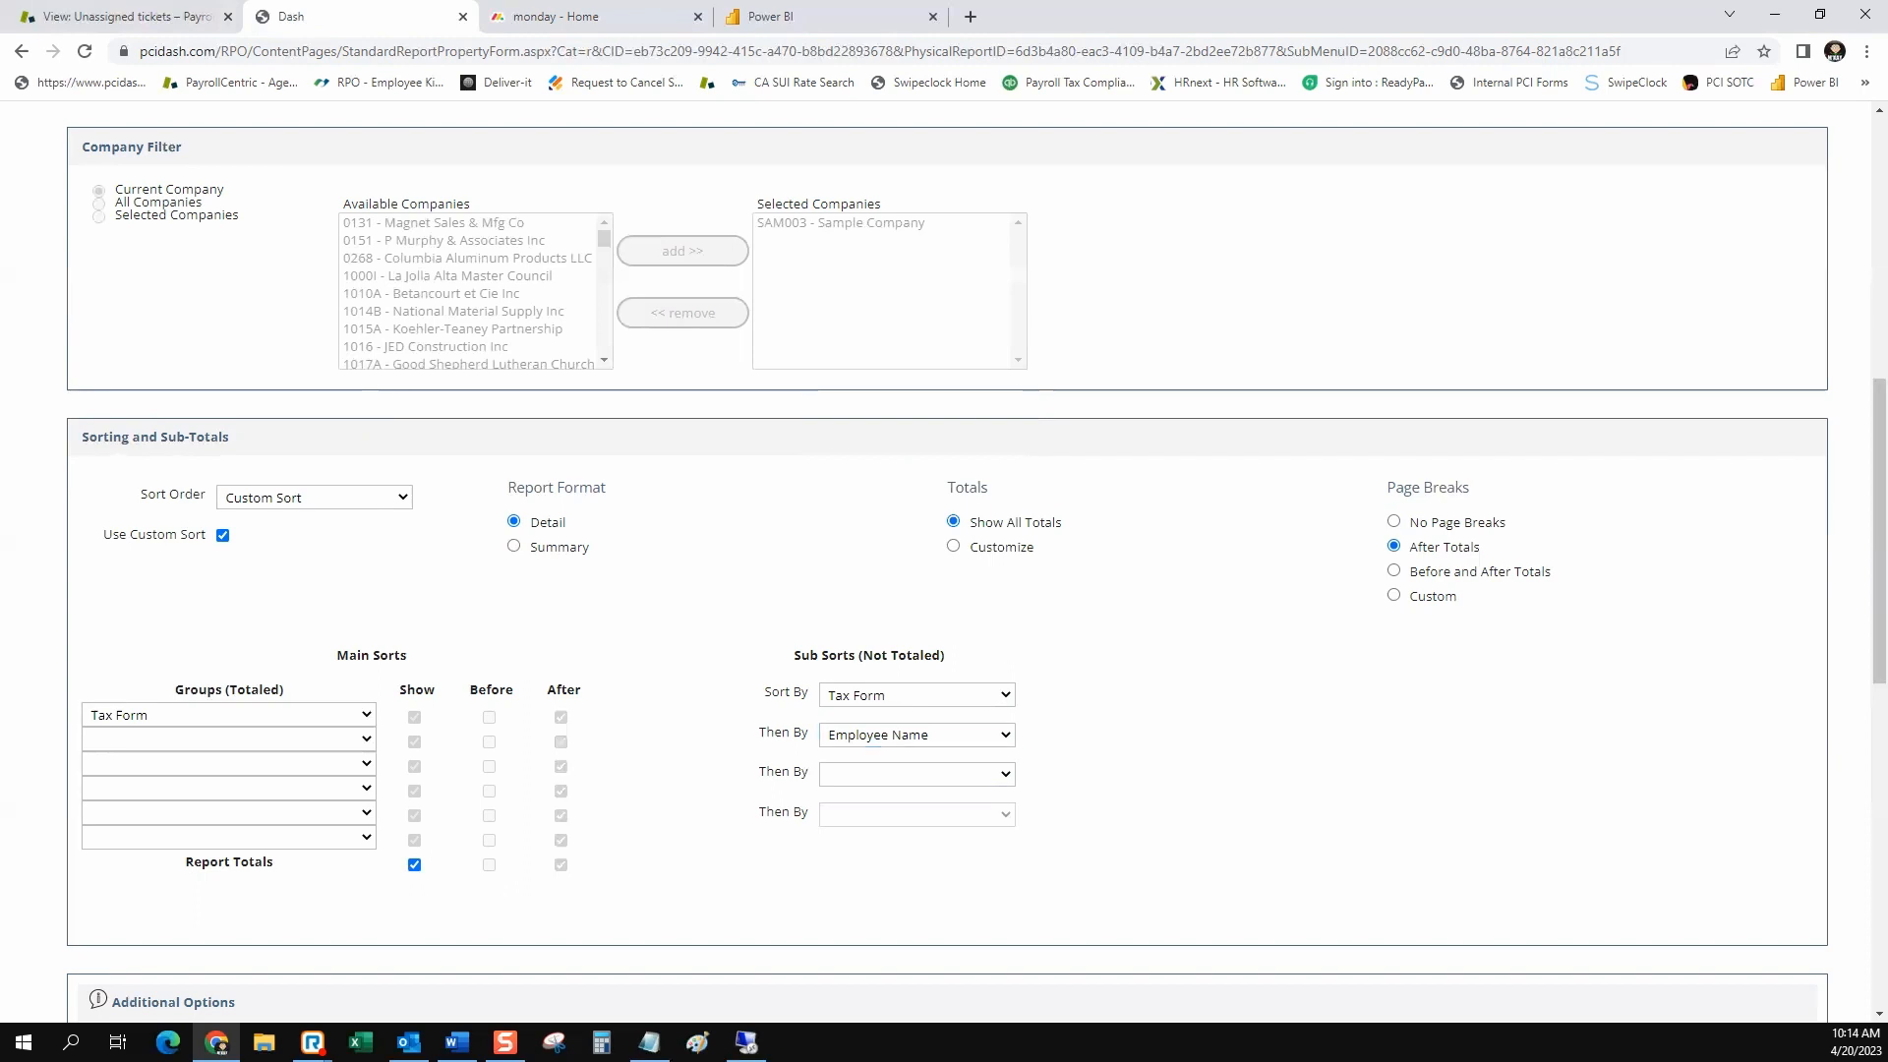
Set Employee Line 4 in the additional options to Tax Form
scroll(944, 566, down, 5)
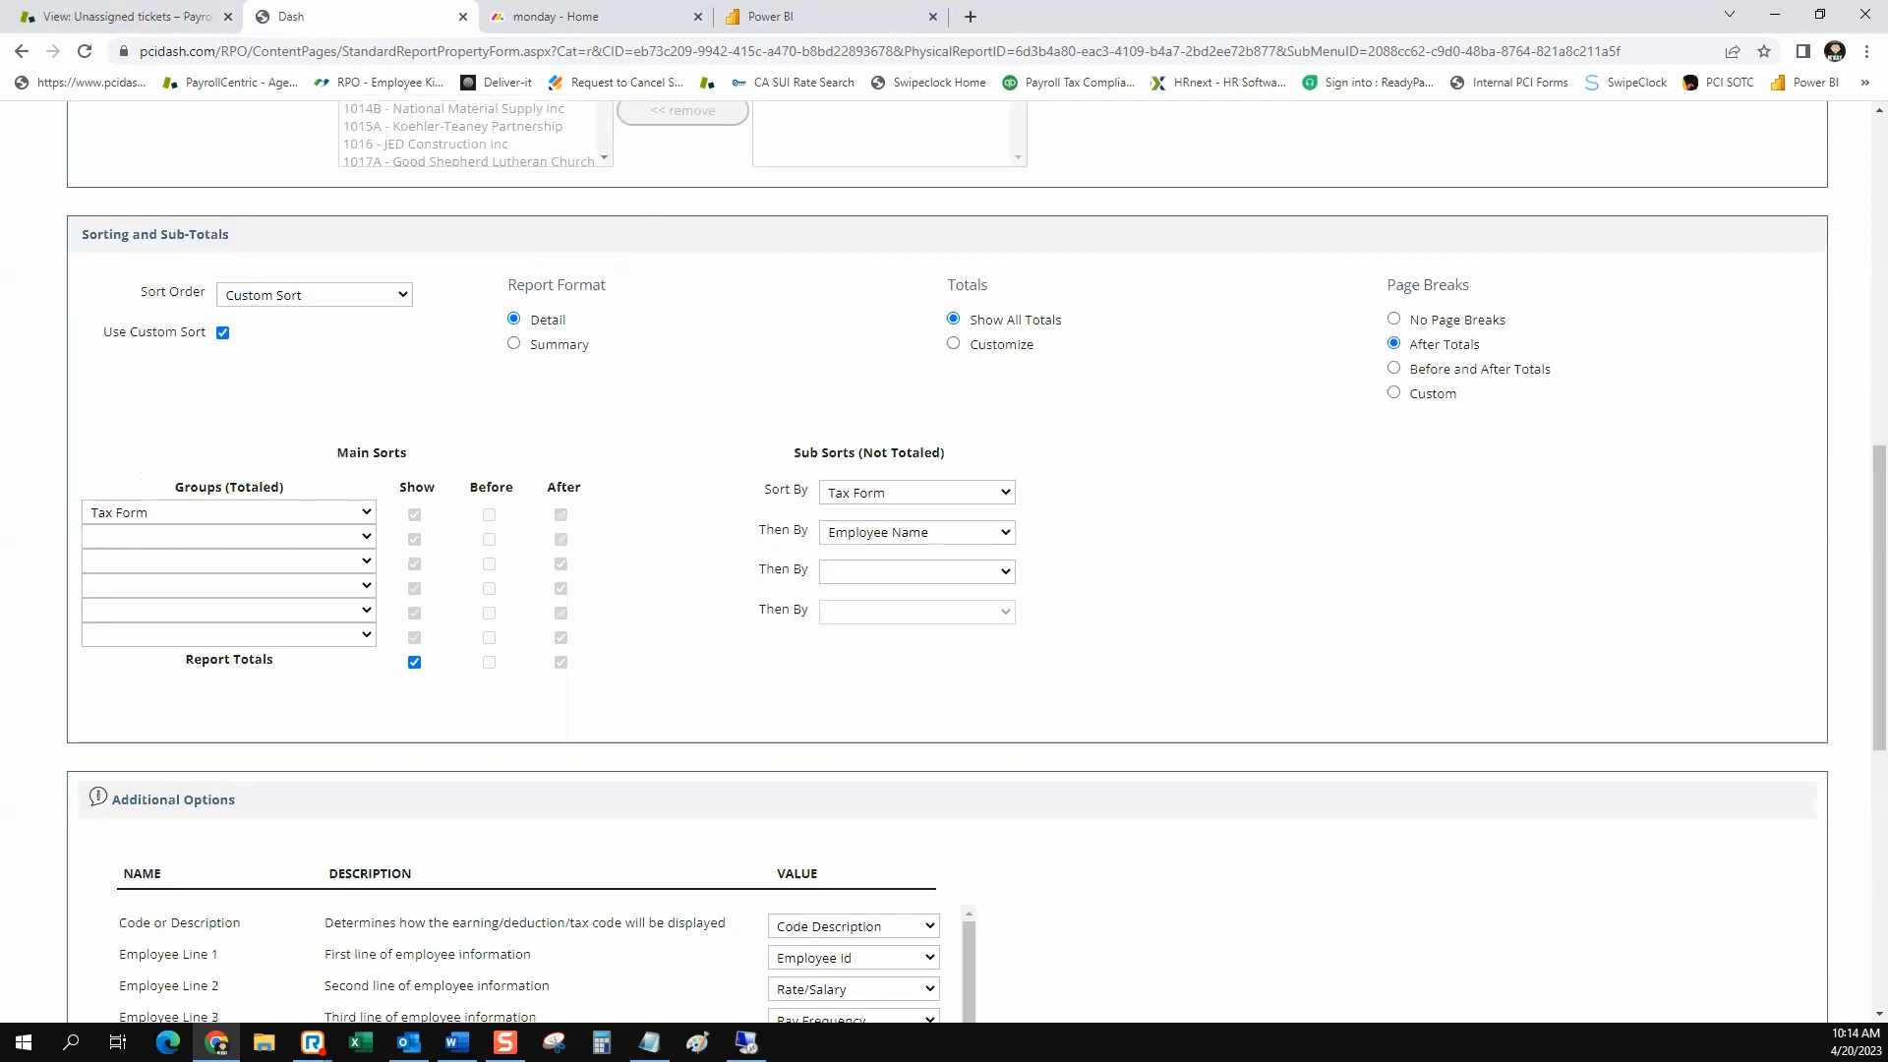
drag(236, 510, 121, 510)
drag(530, 759, 326, 759)
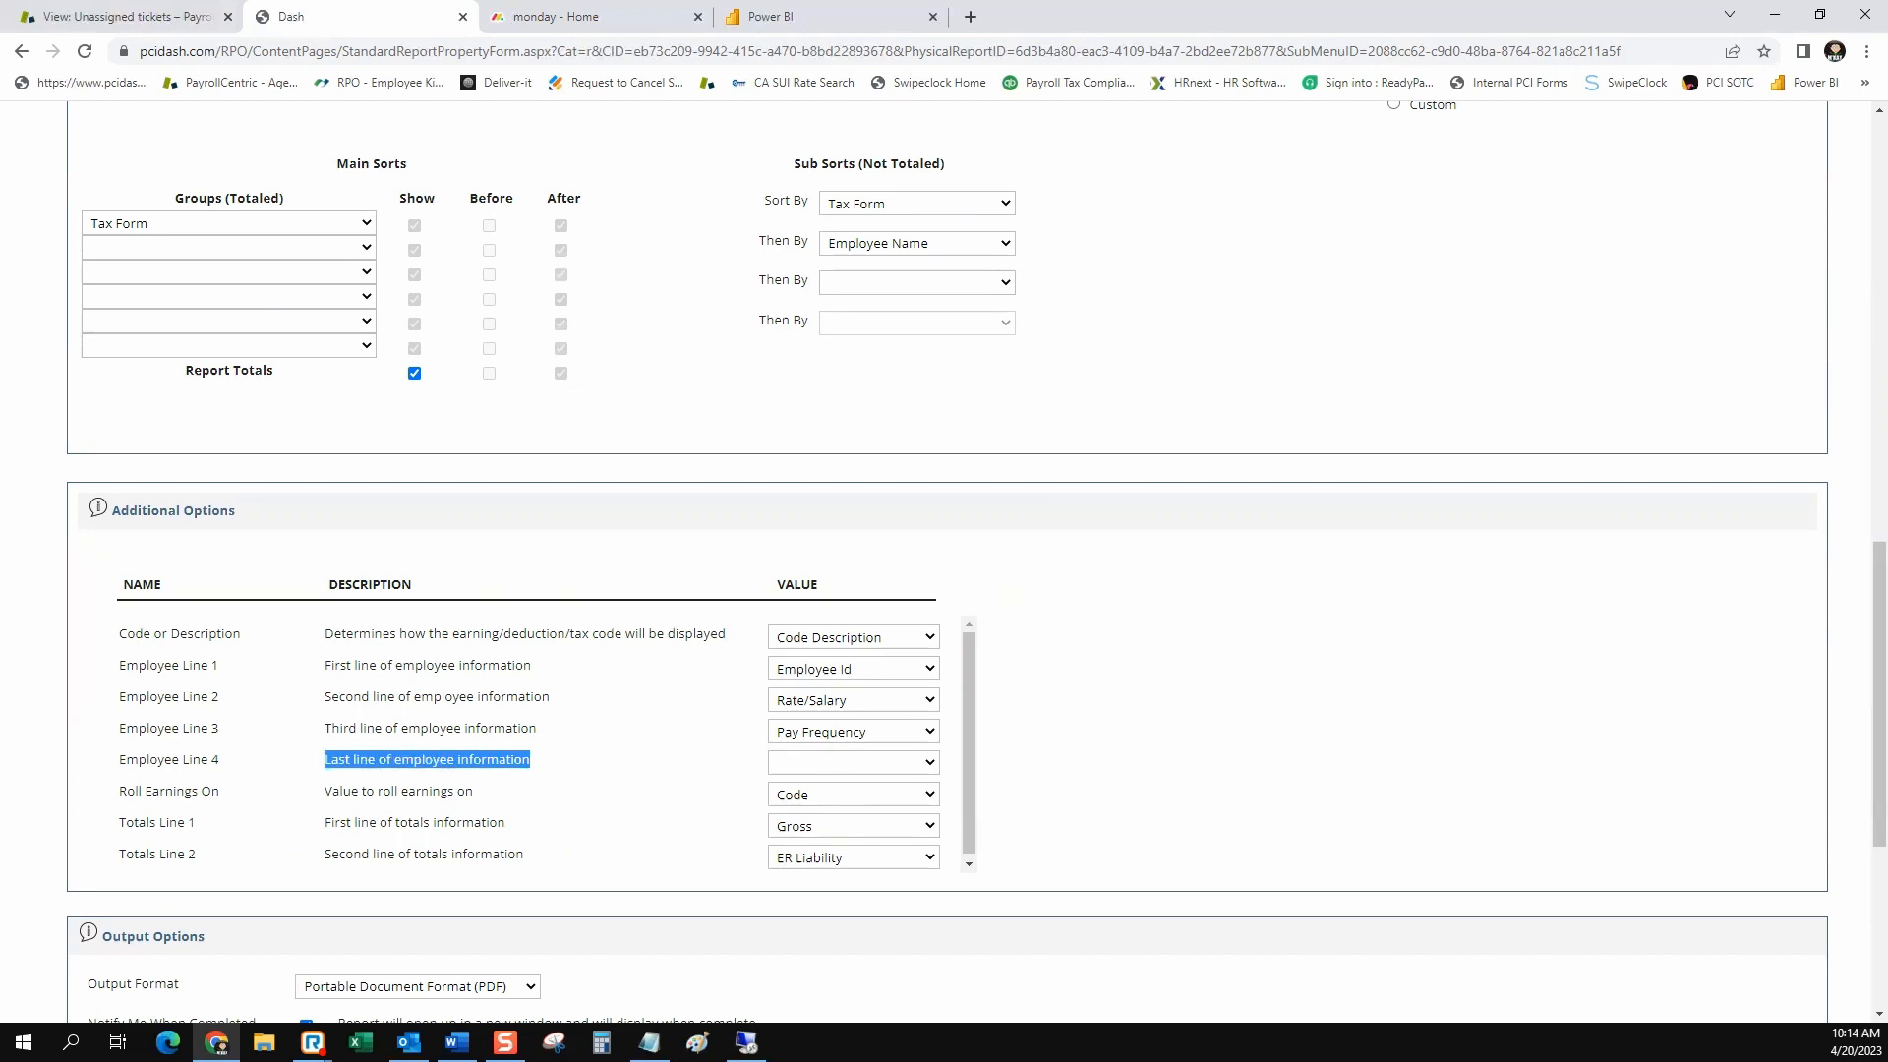
click(853, 700)
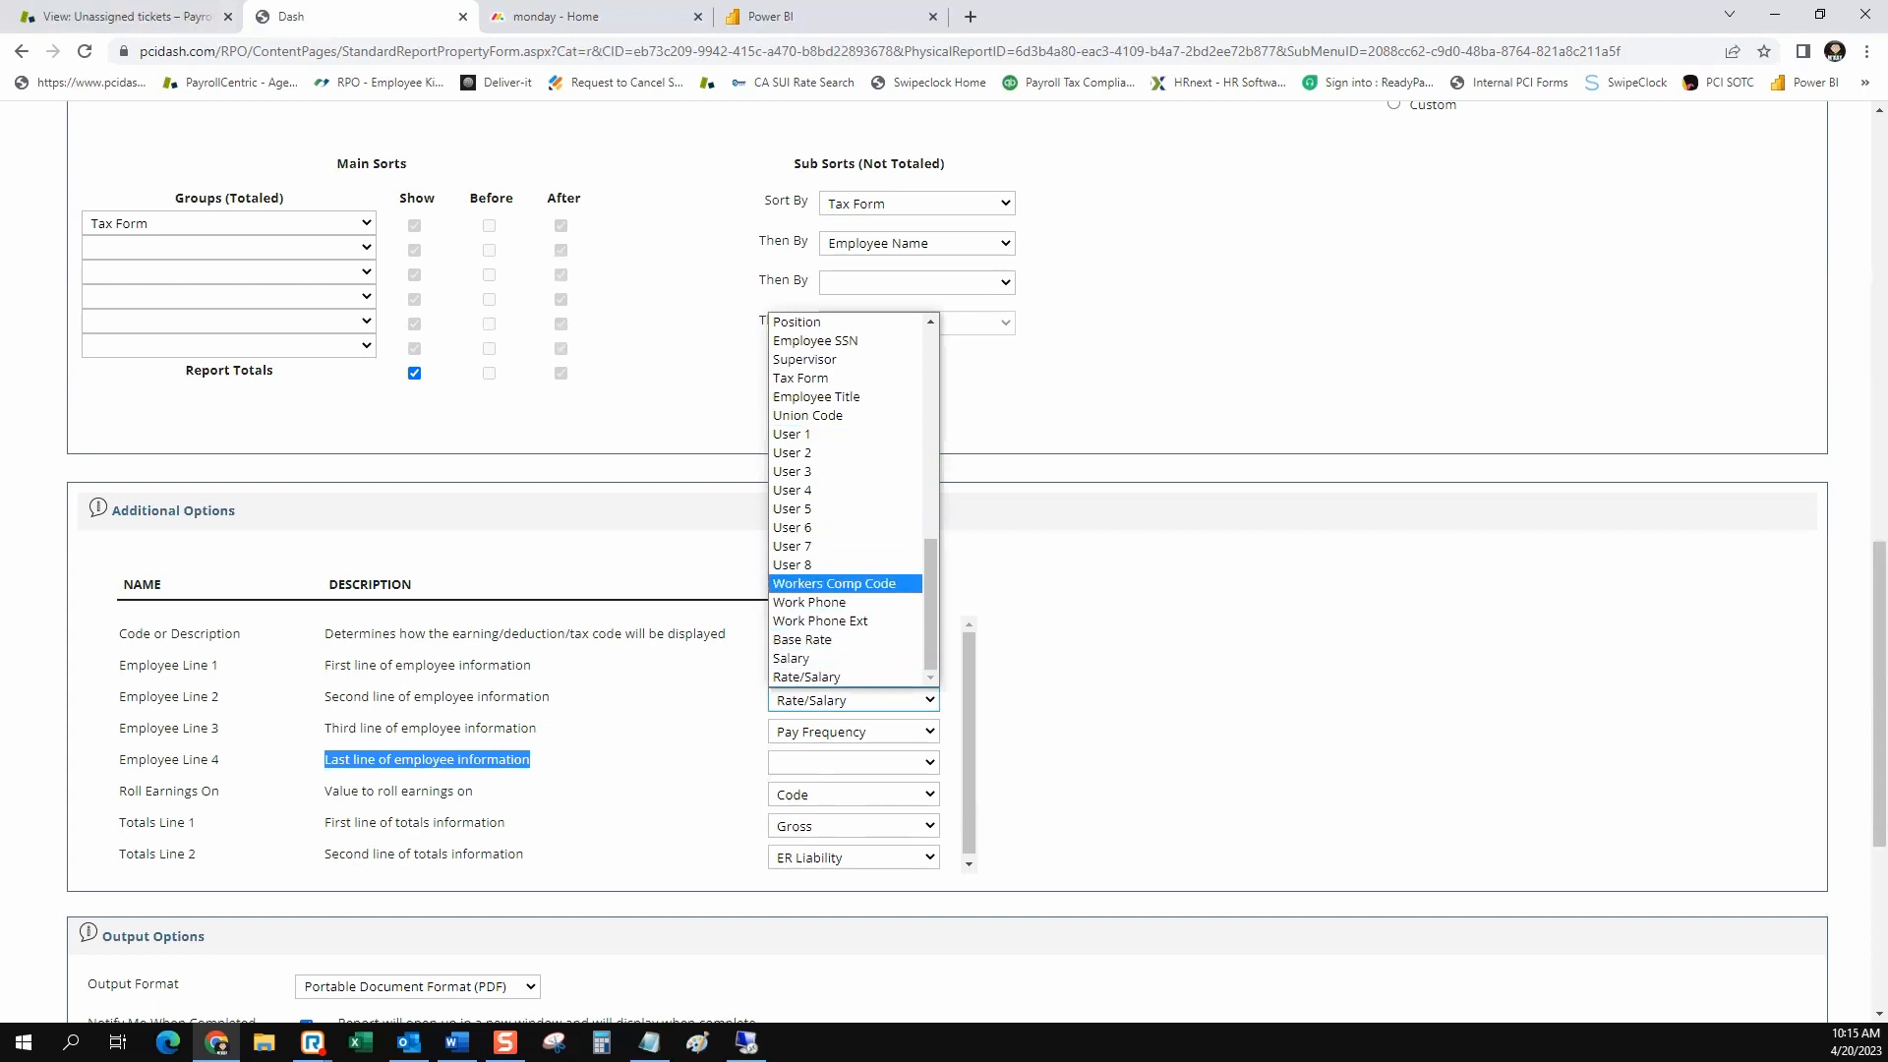
click(1044, 654)
click(853, 763)
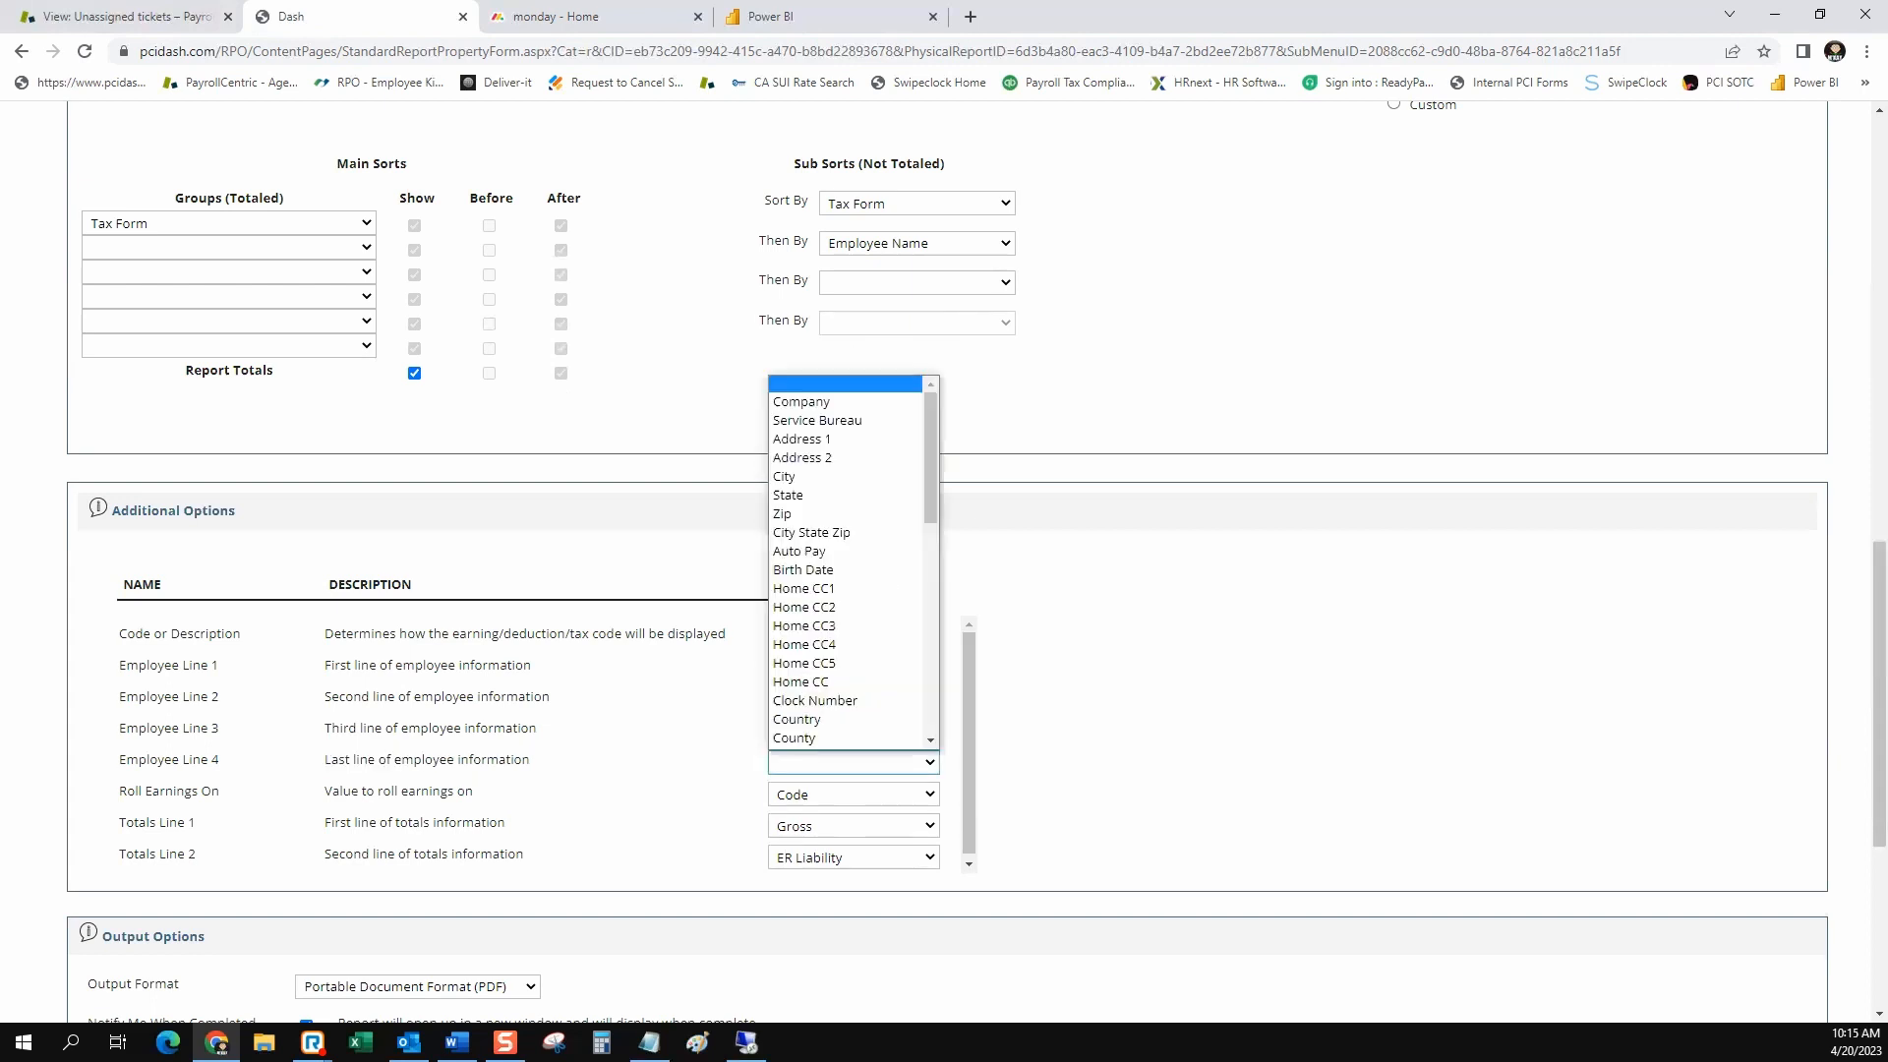
scroll(846, 592, down, 4)
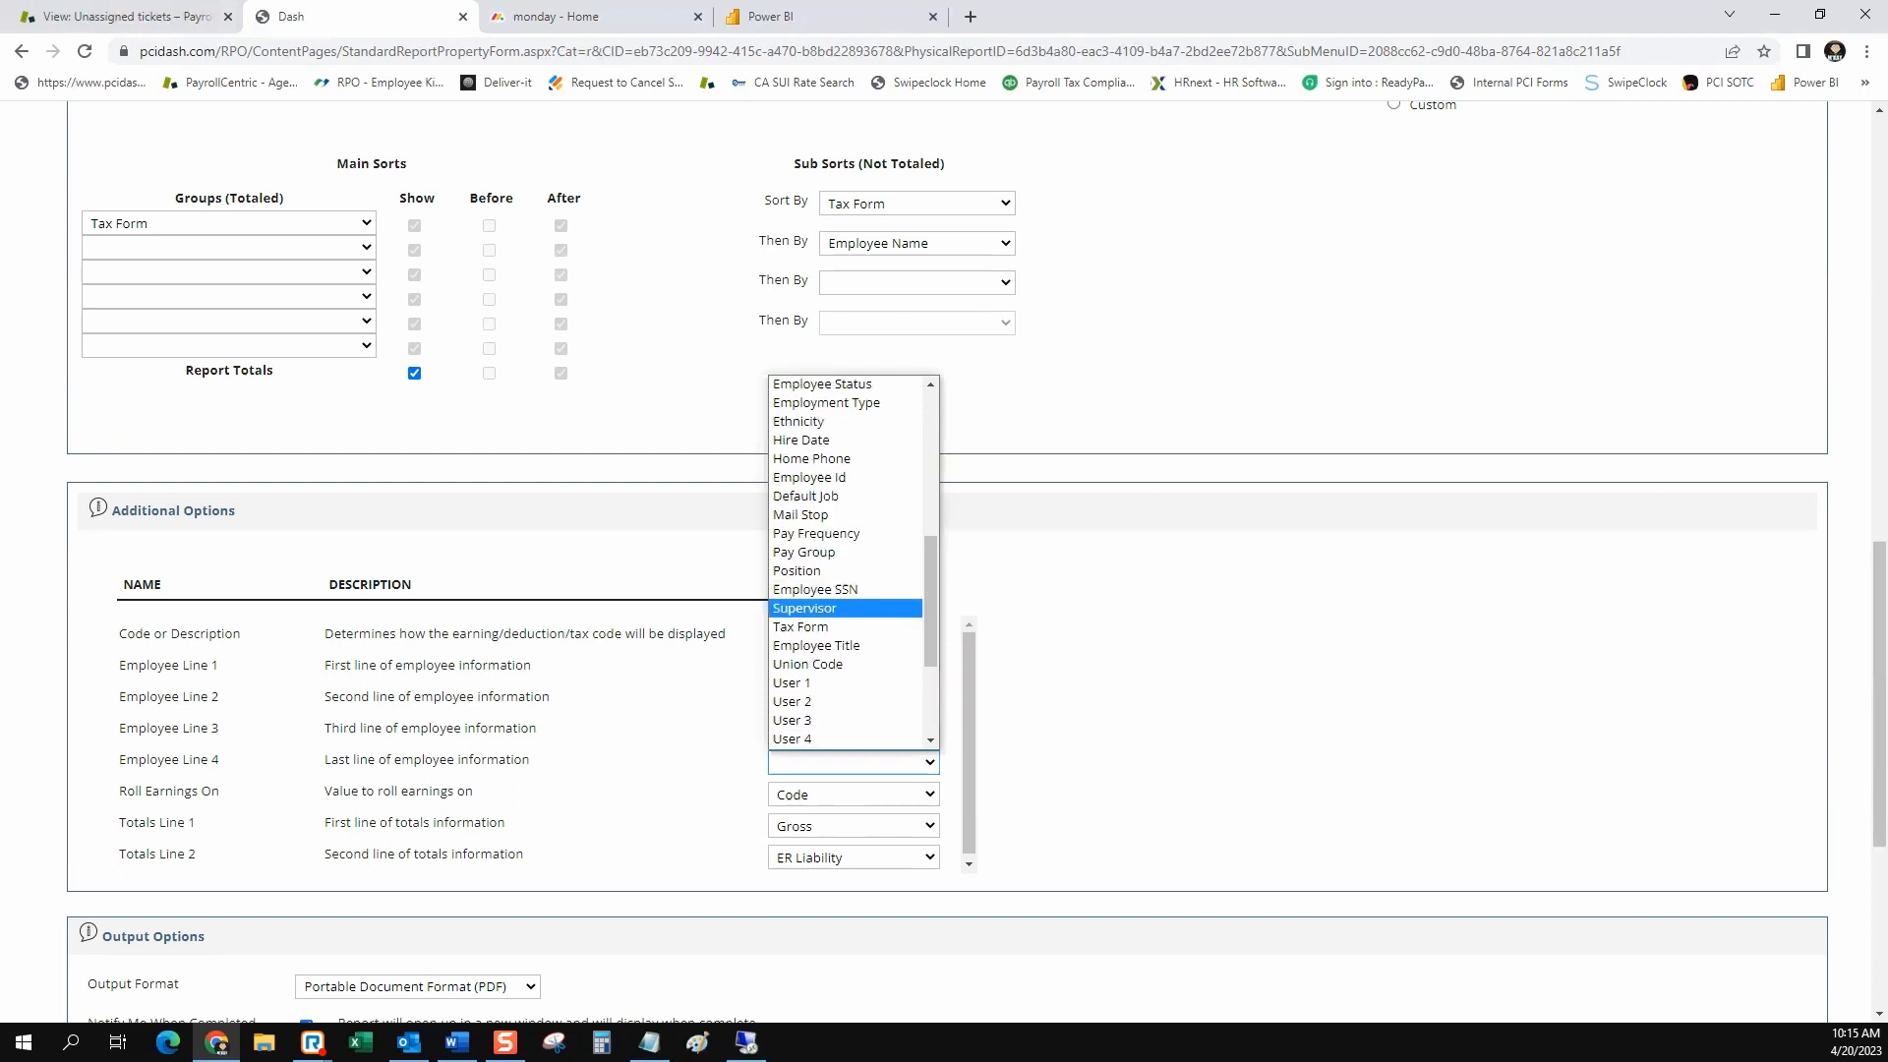
click(821, 627)
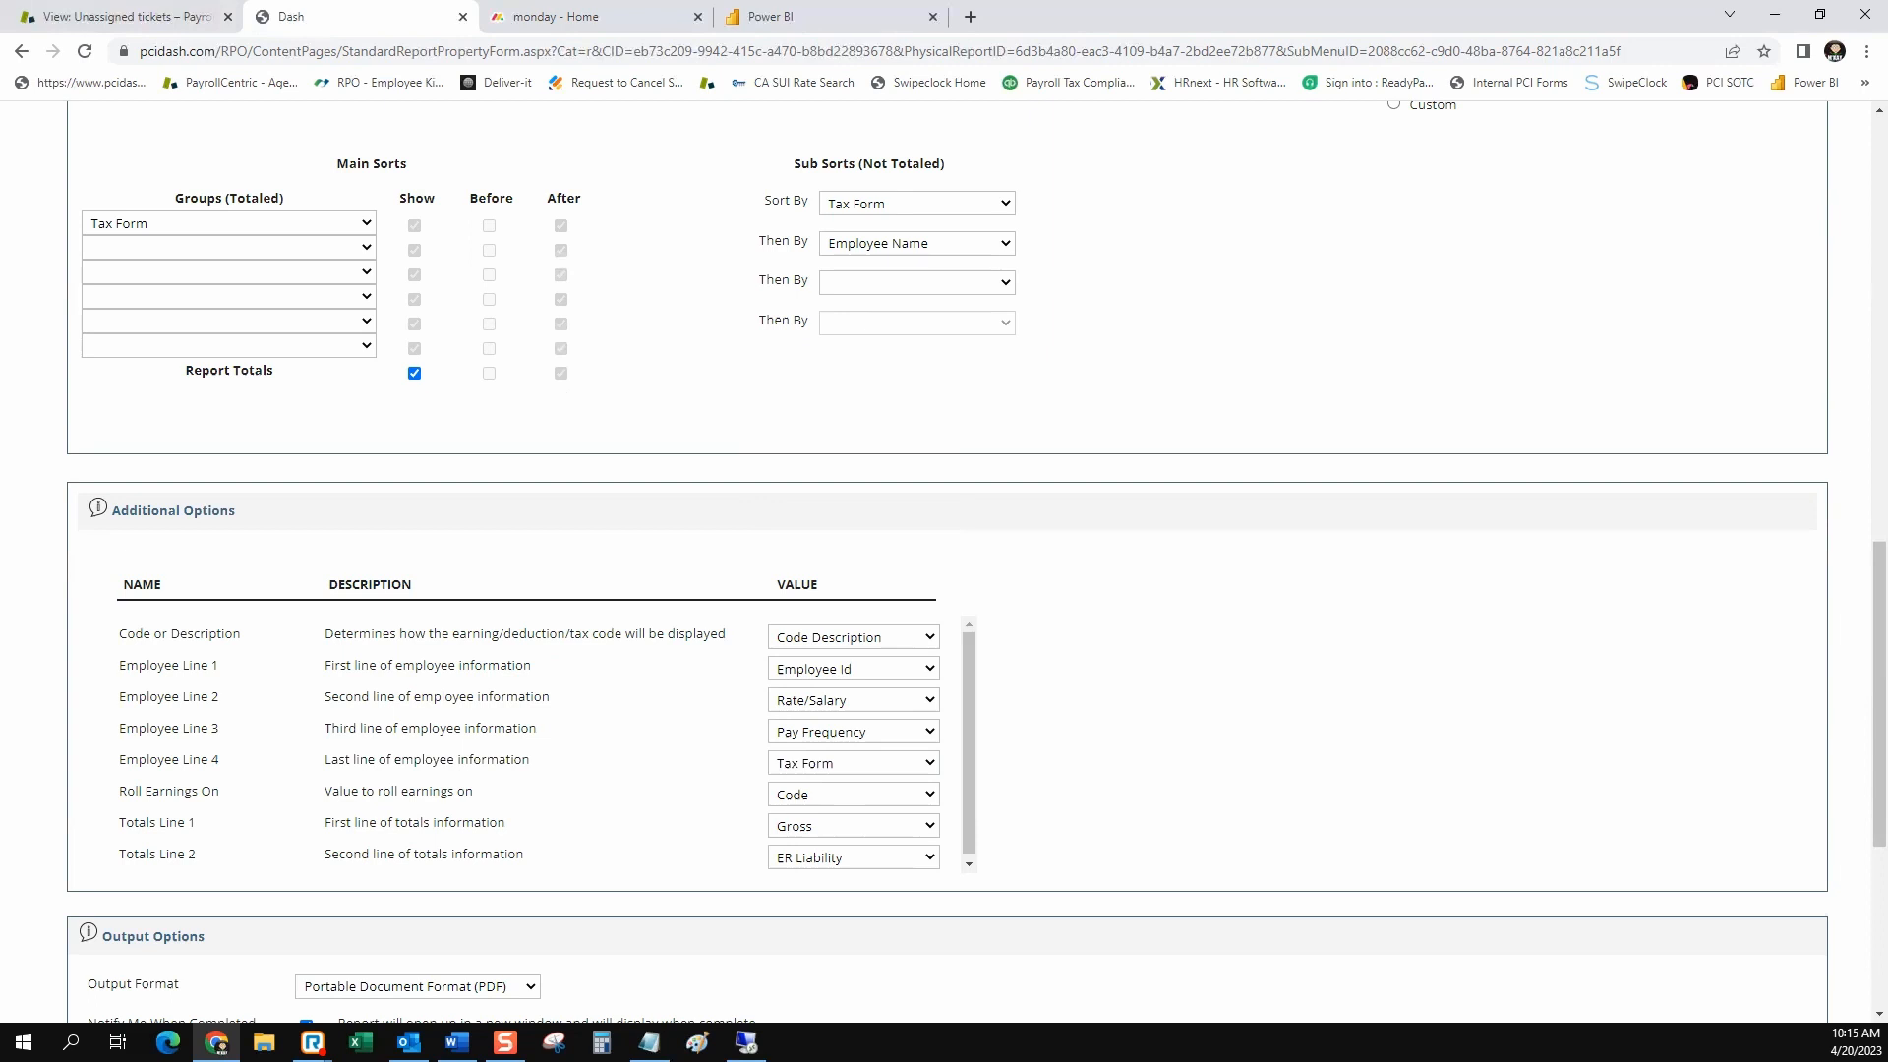
Save the report settings to Saved Company Reports with the title Labor Distribution for WC and run the report
scroll(944, 561, down, 2)
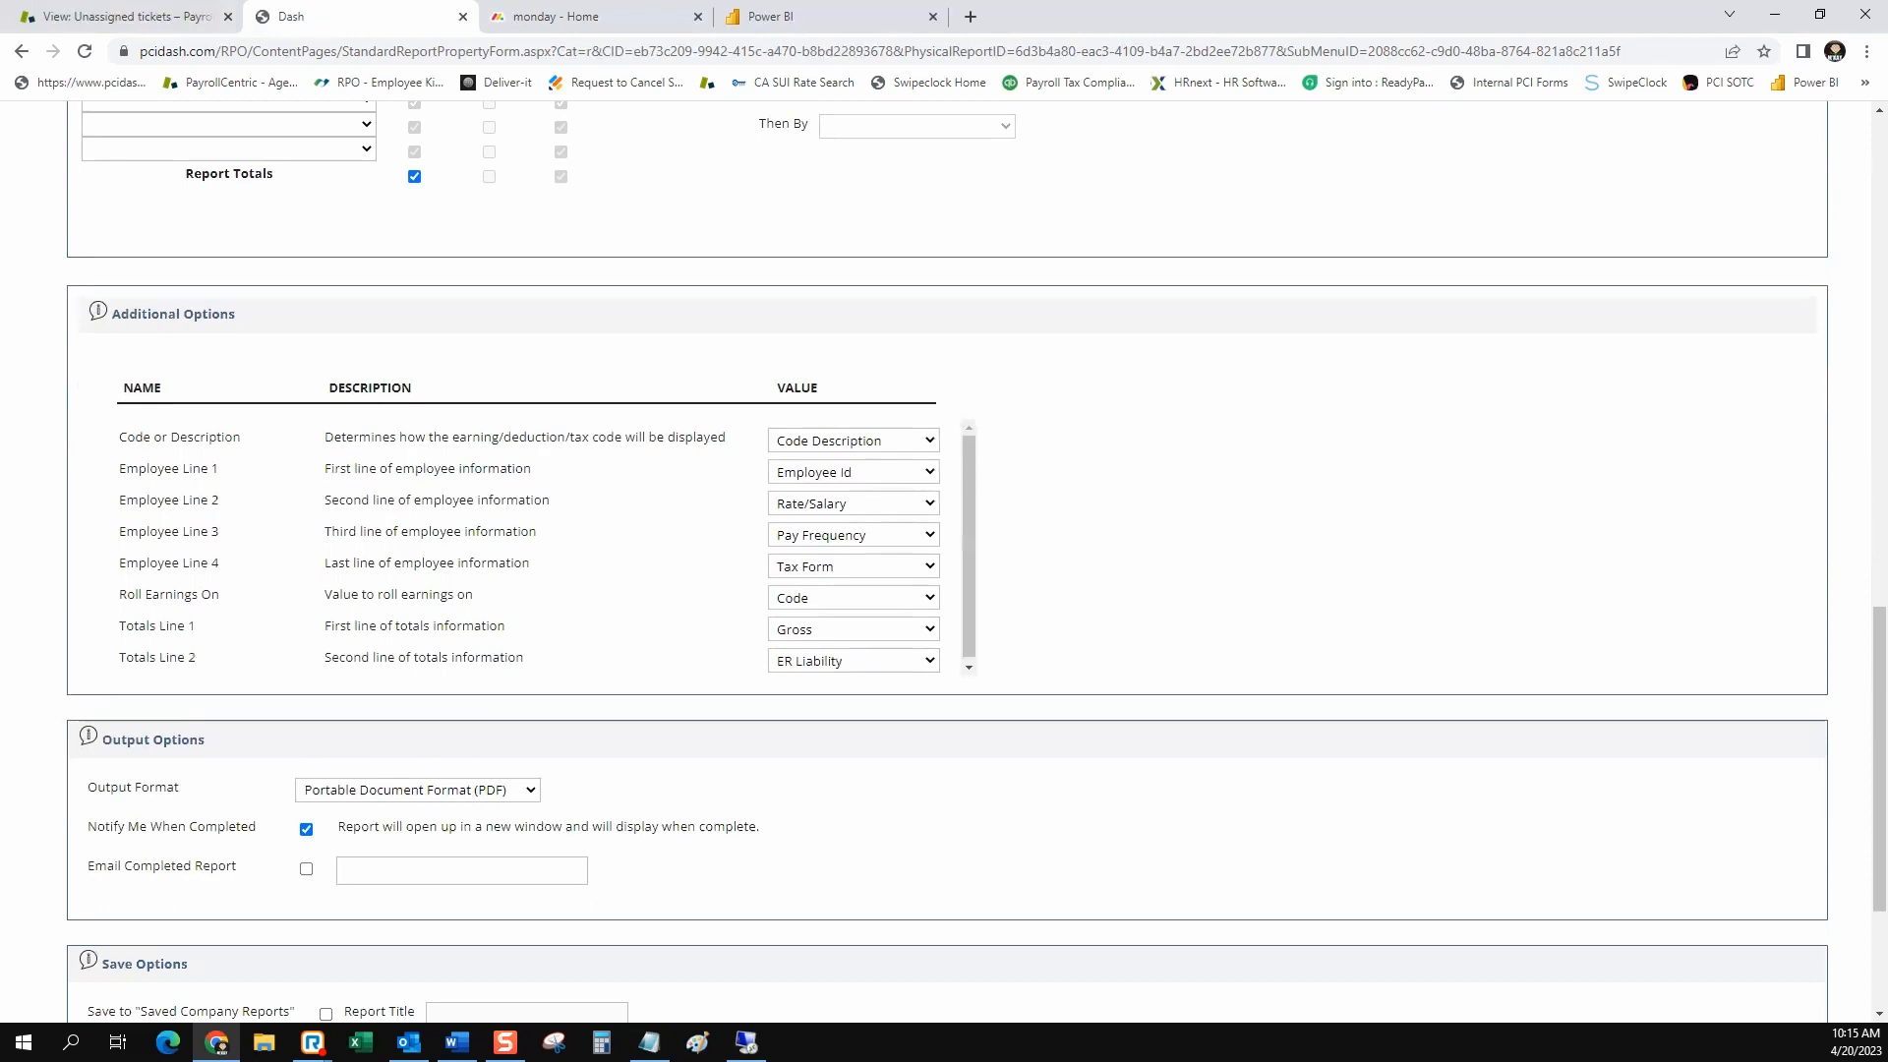
scroll(944, 561, down, 2)
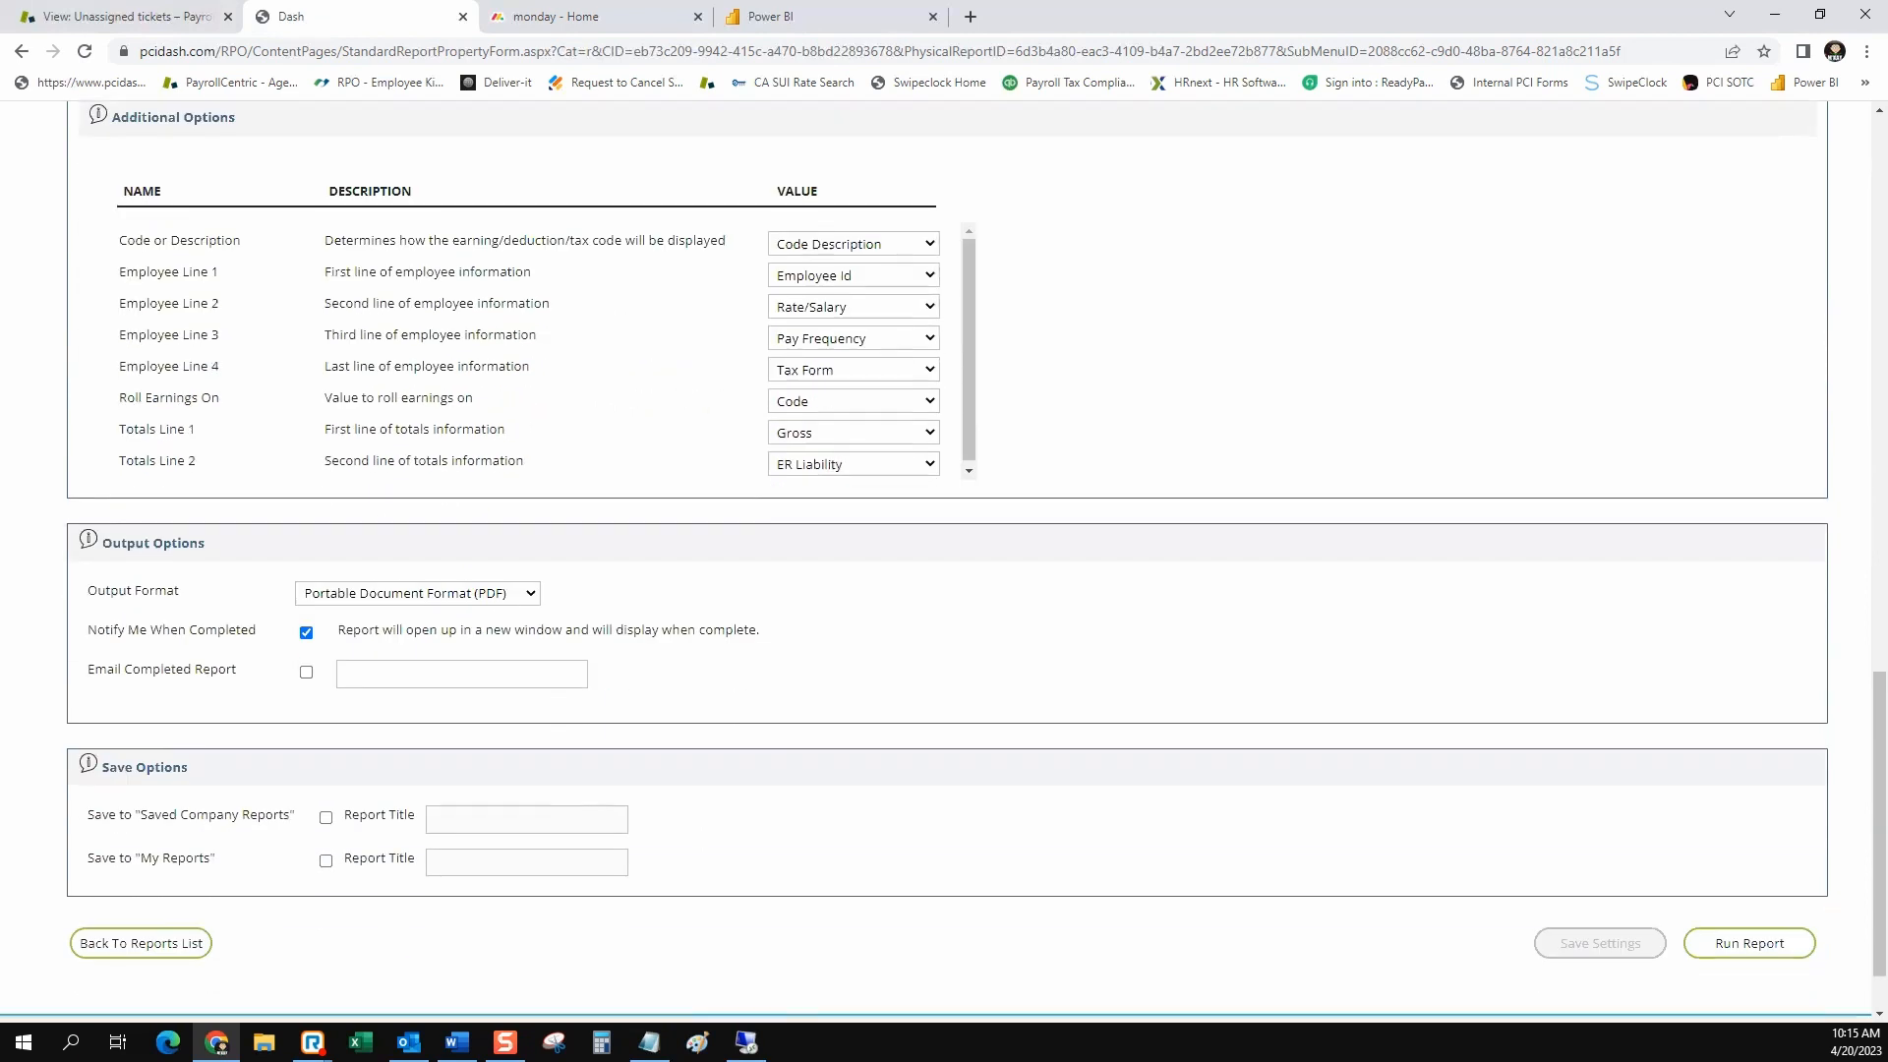
click(325, 818)
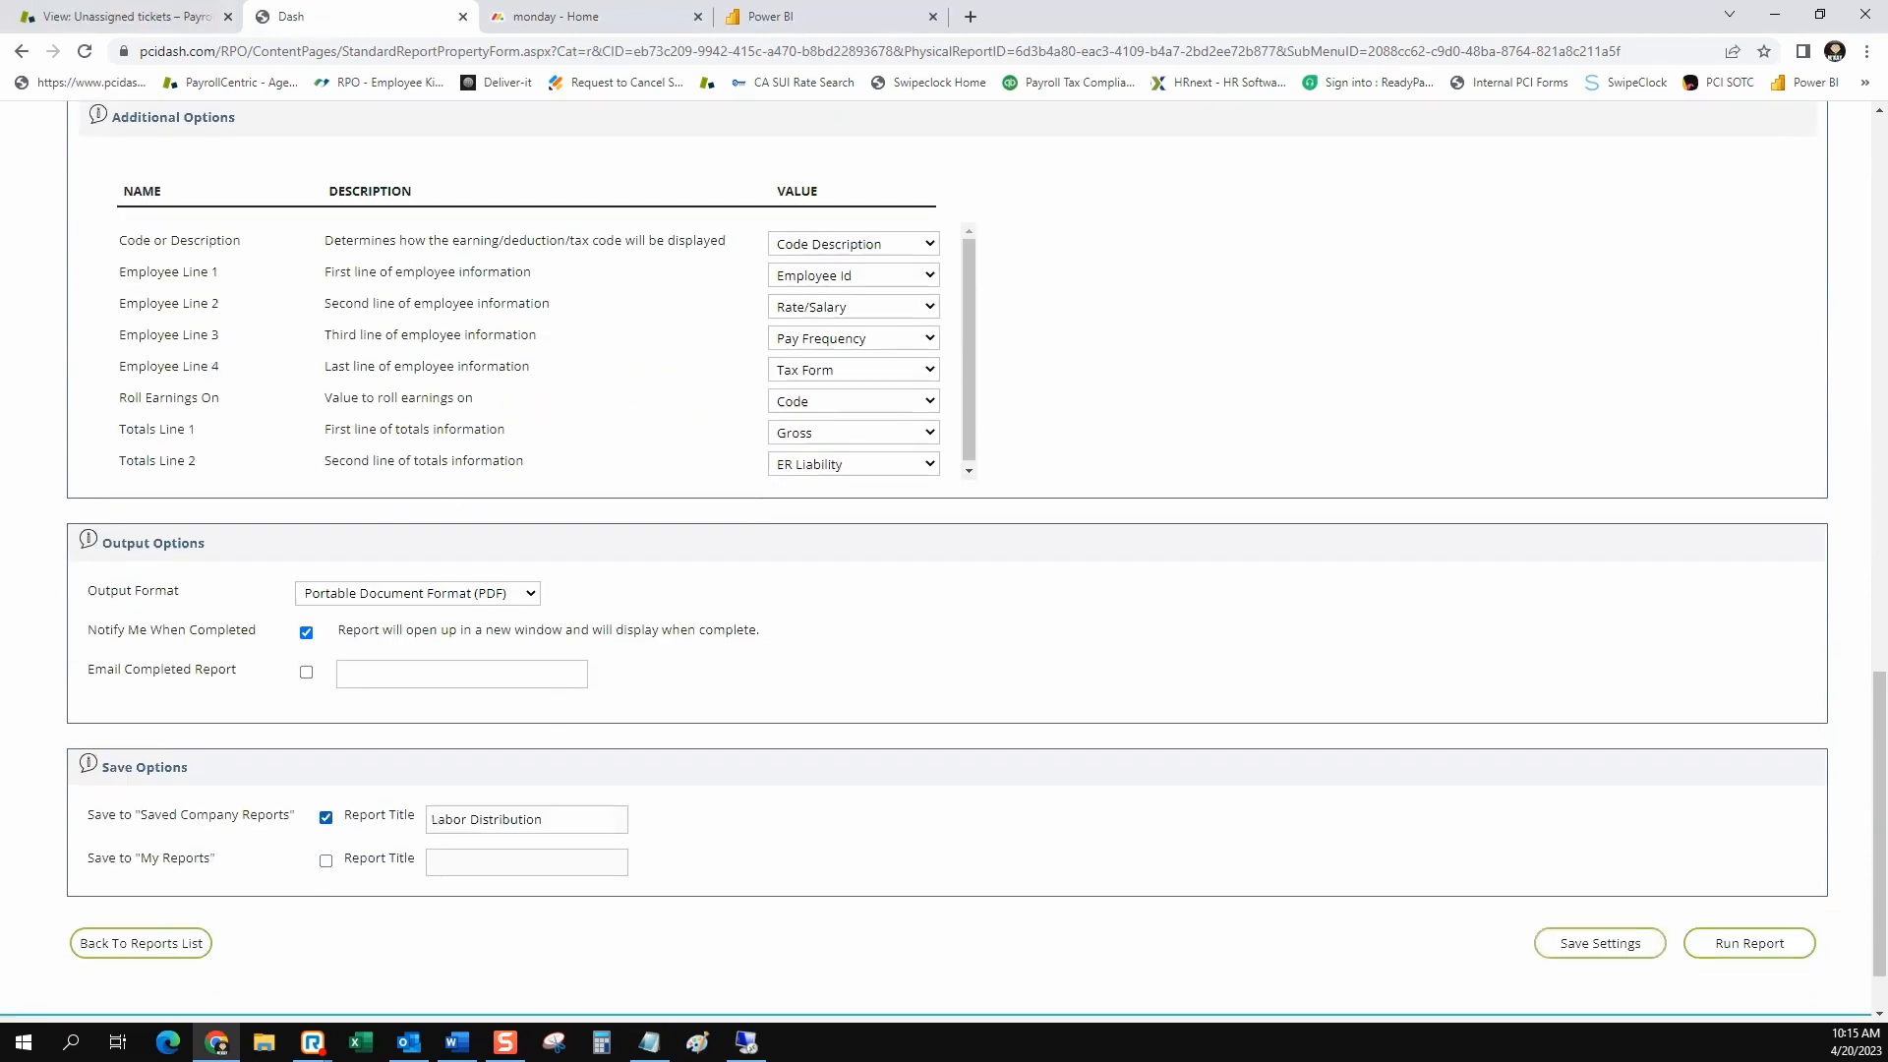
click(570, 819)
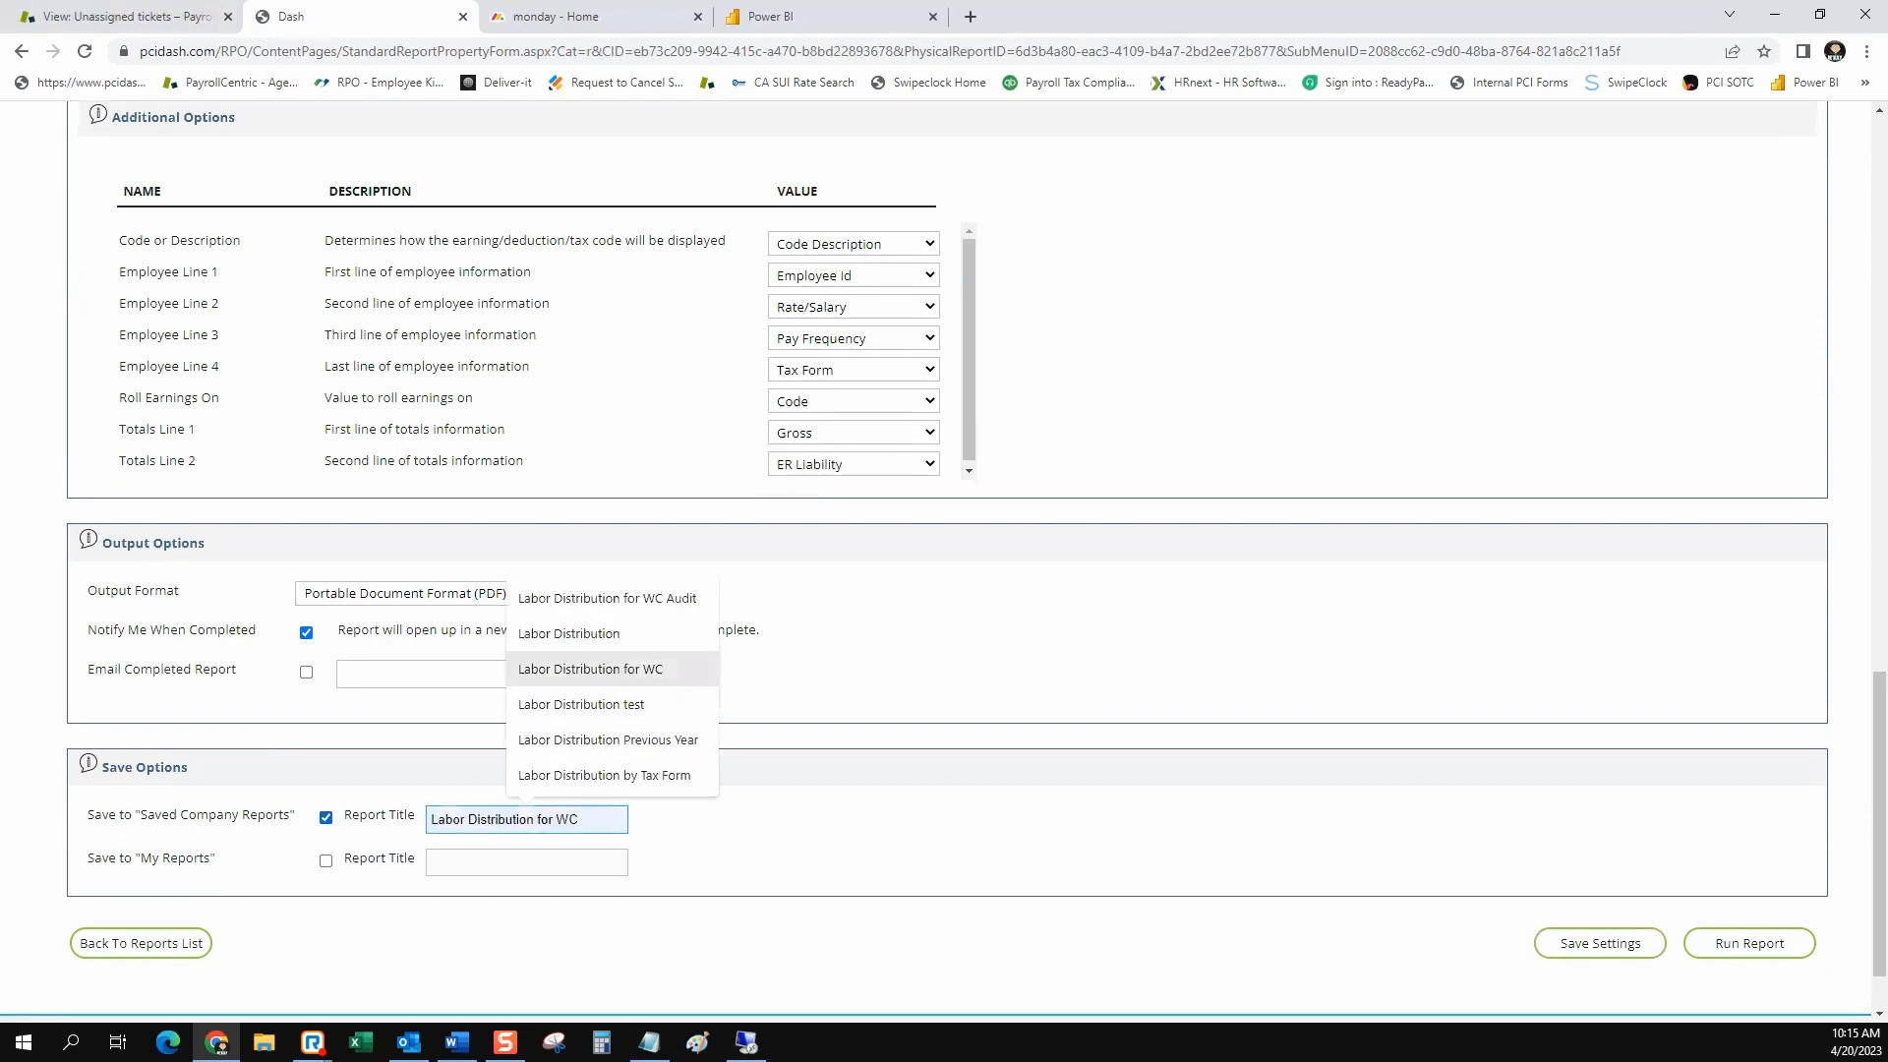
click(590, 669)
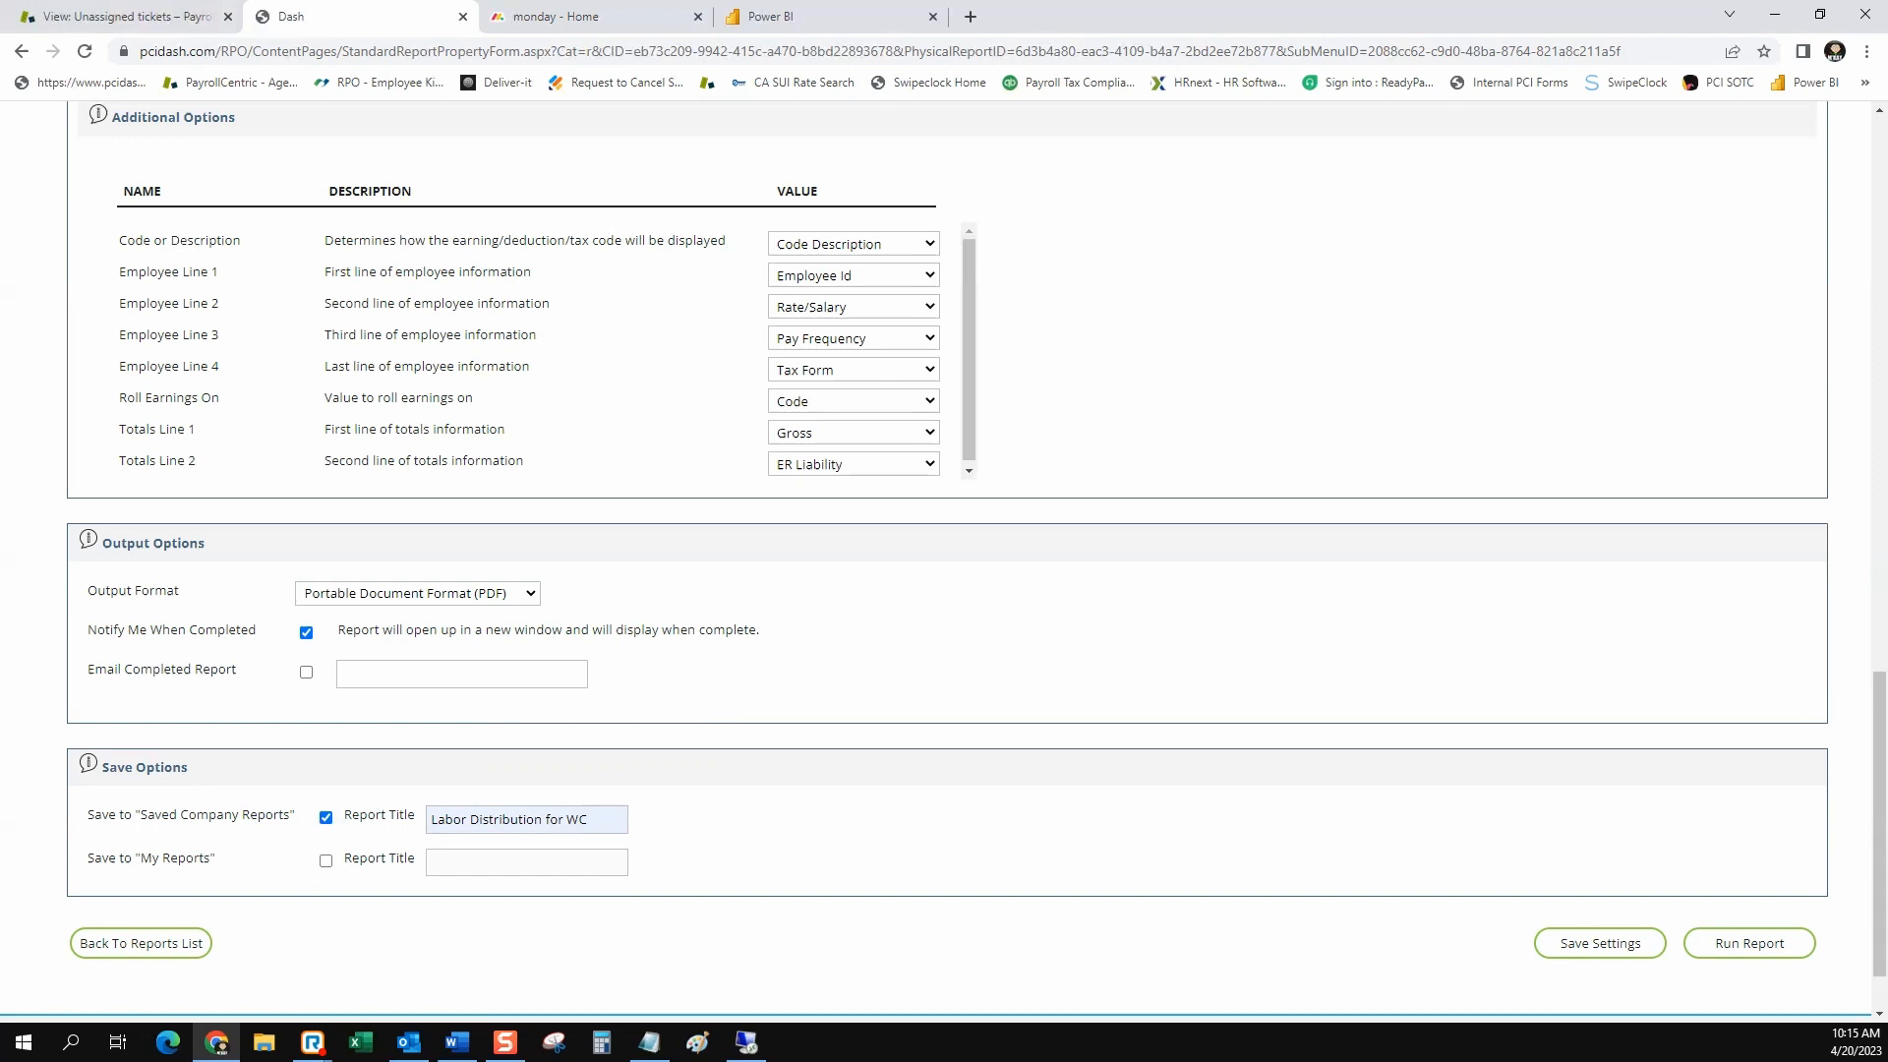
click(1600, 943)
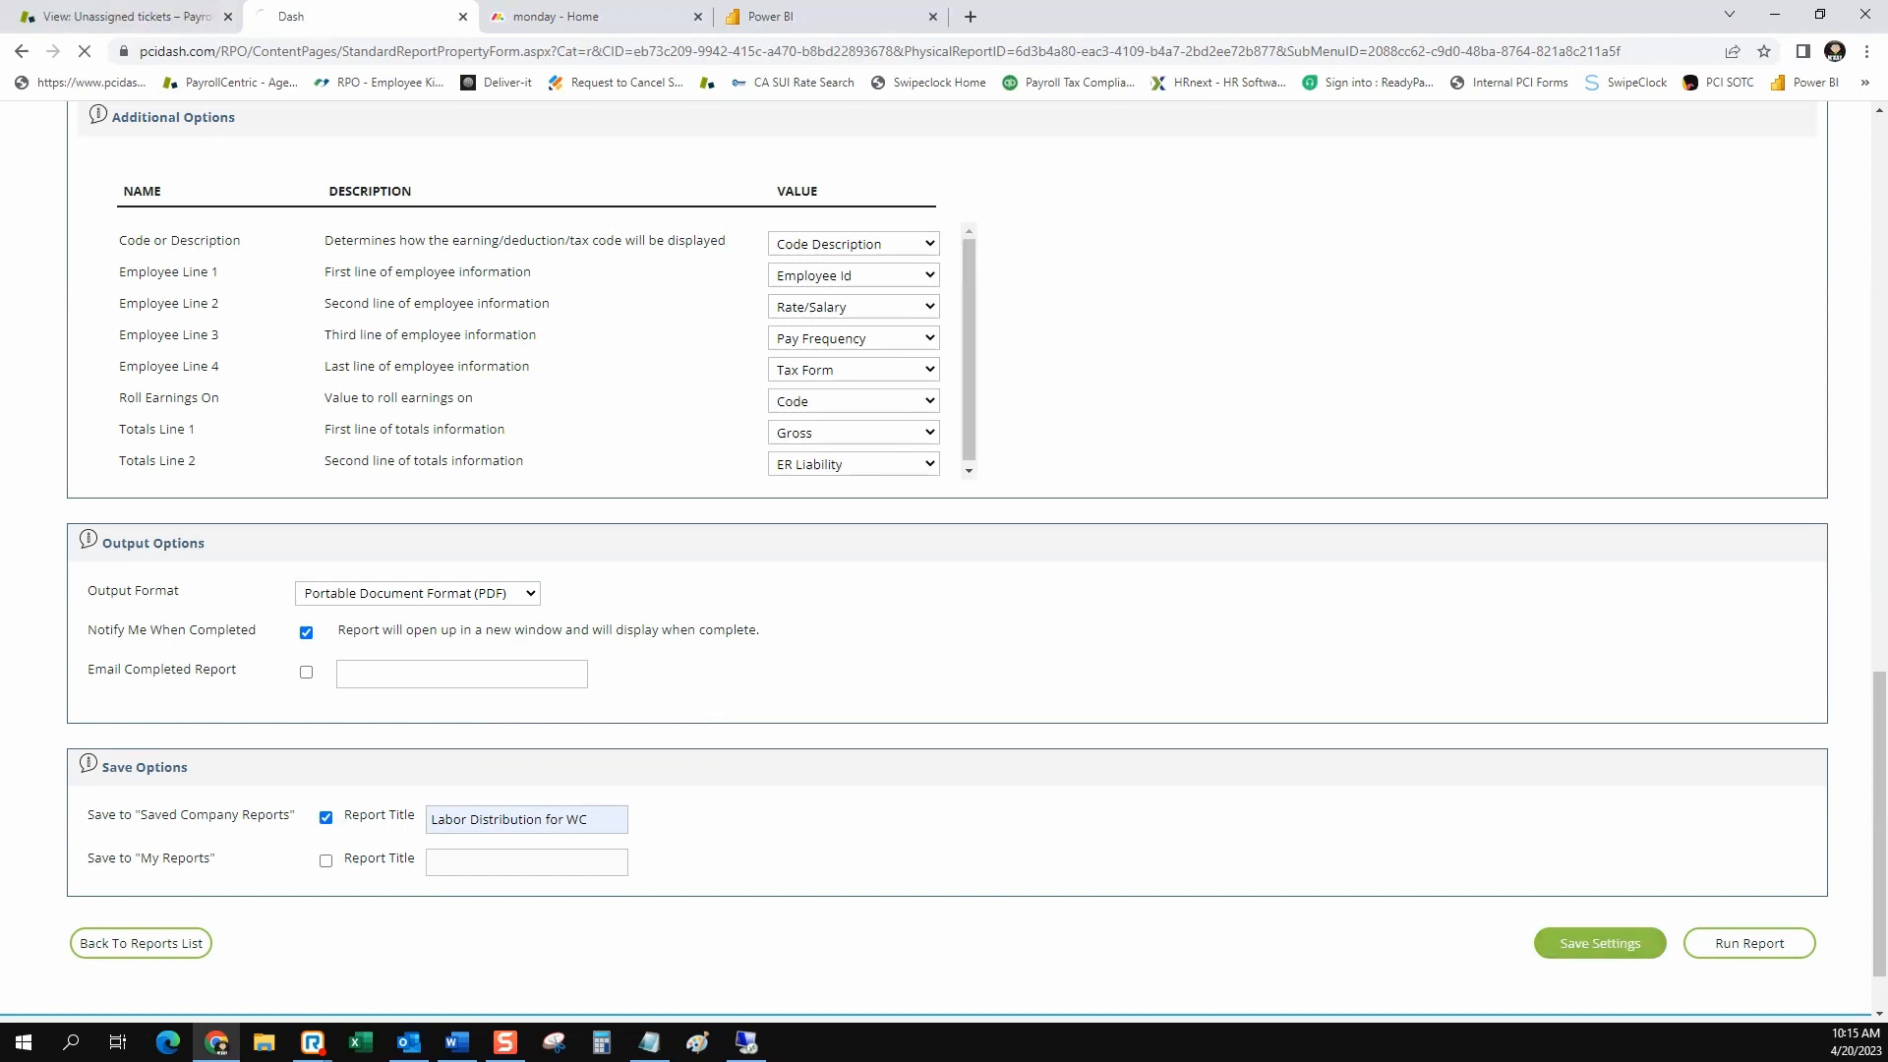
scroll(1749, 856, down, 20)
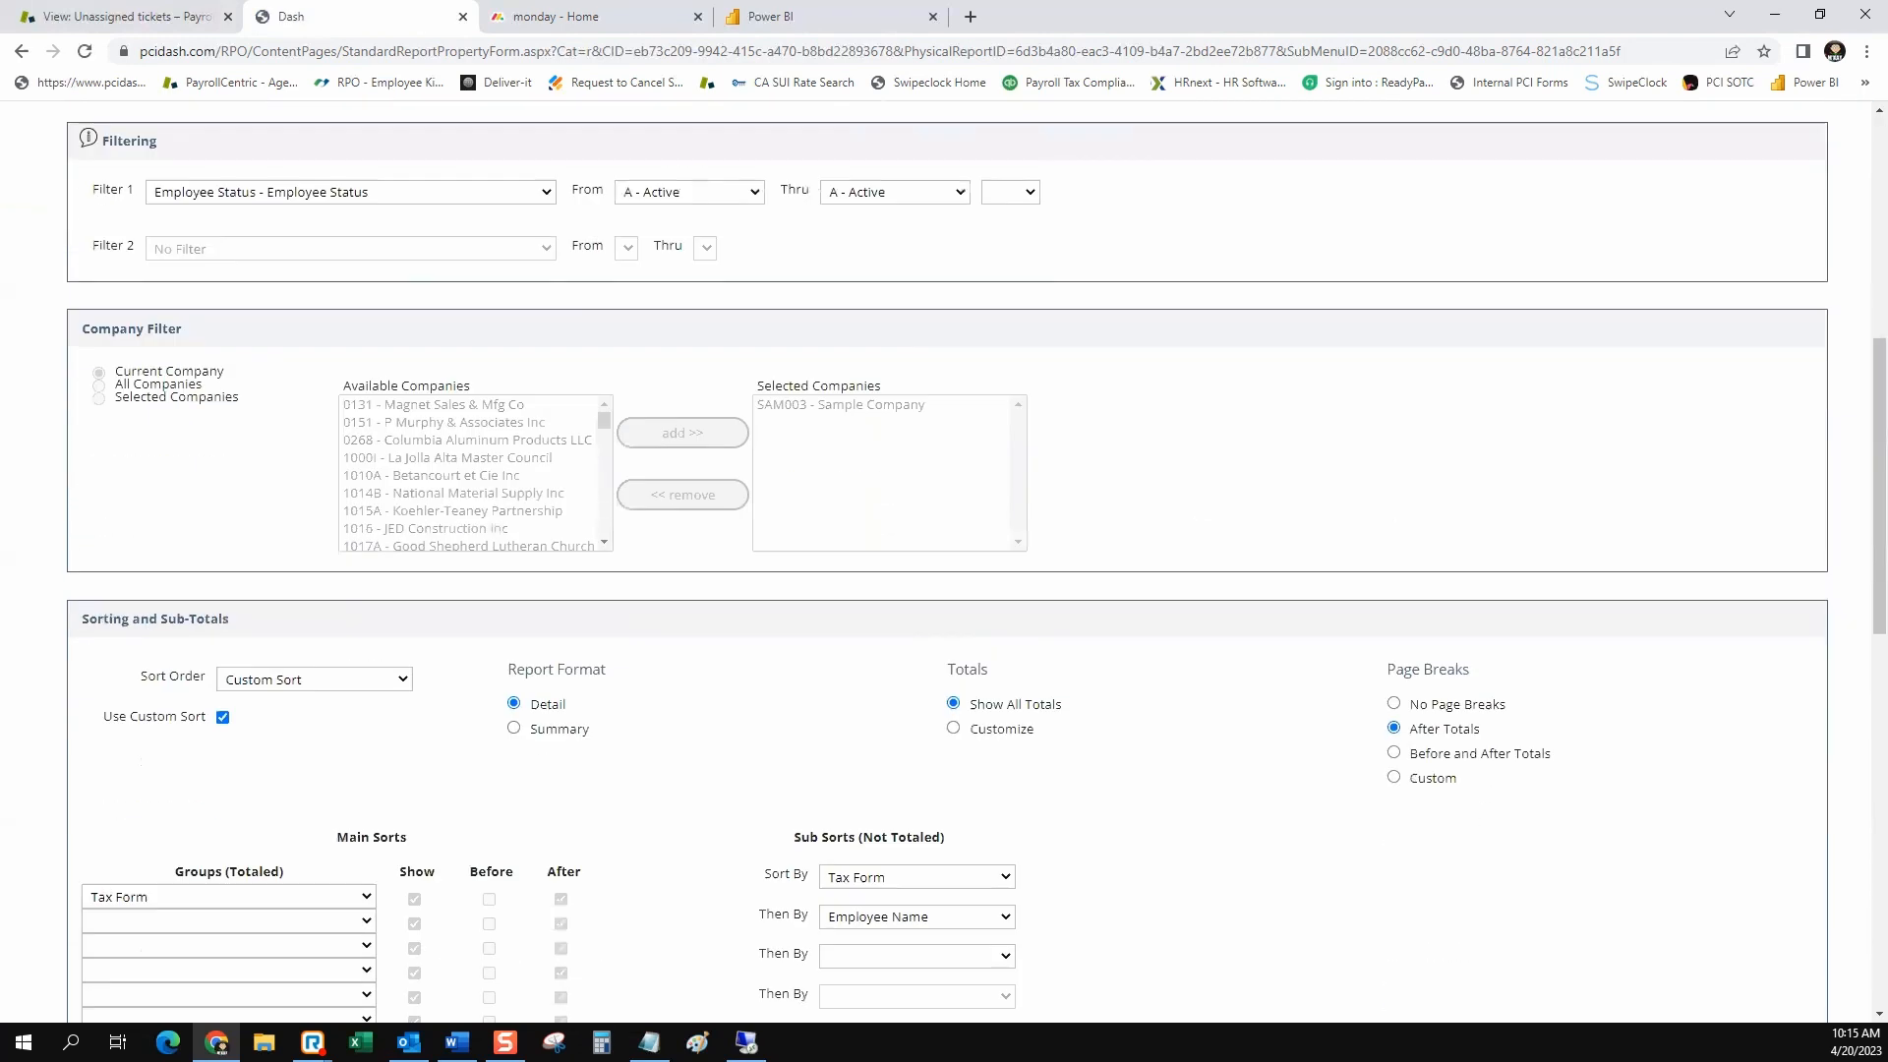
click(1749, 857)
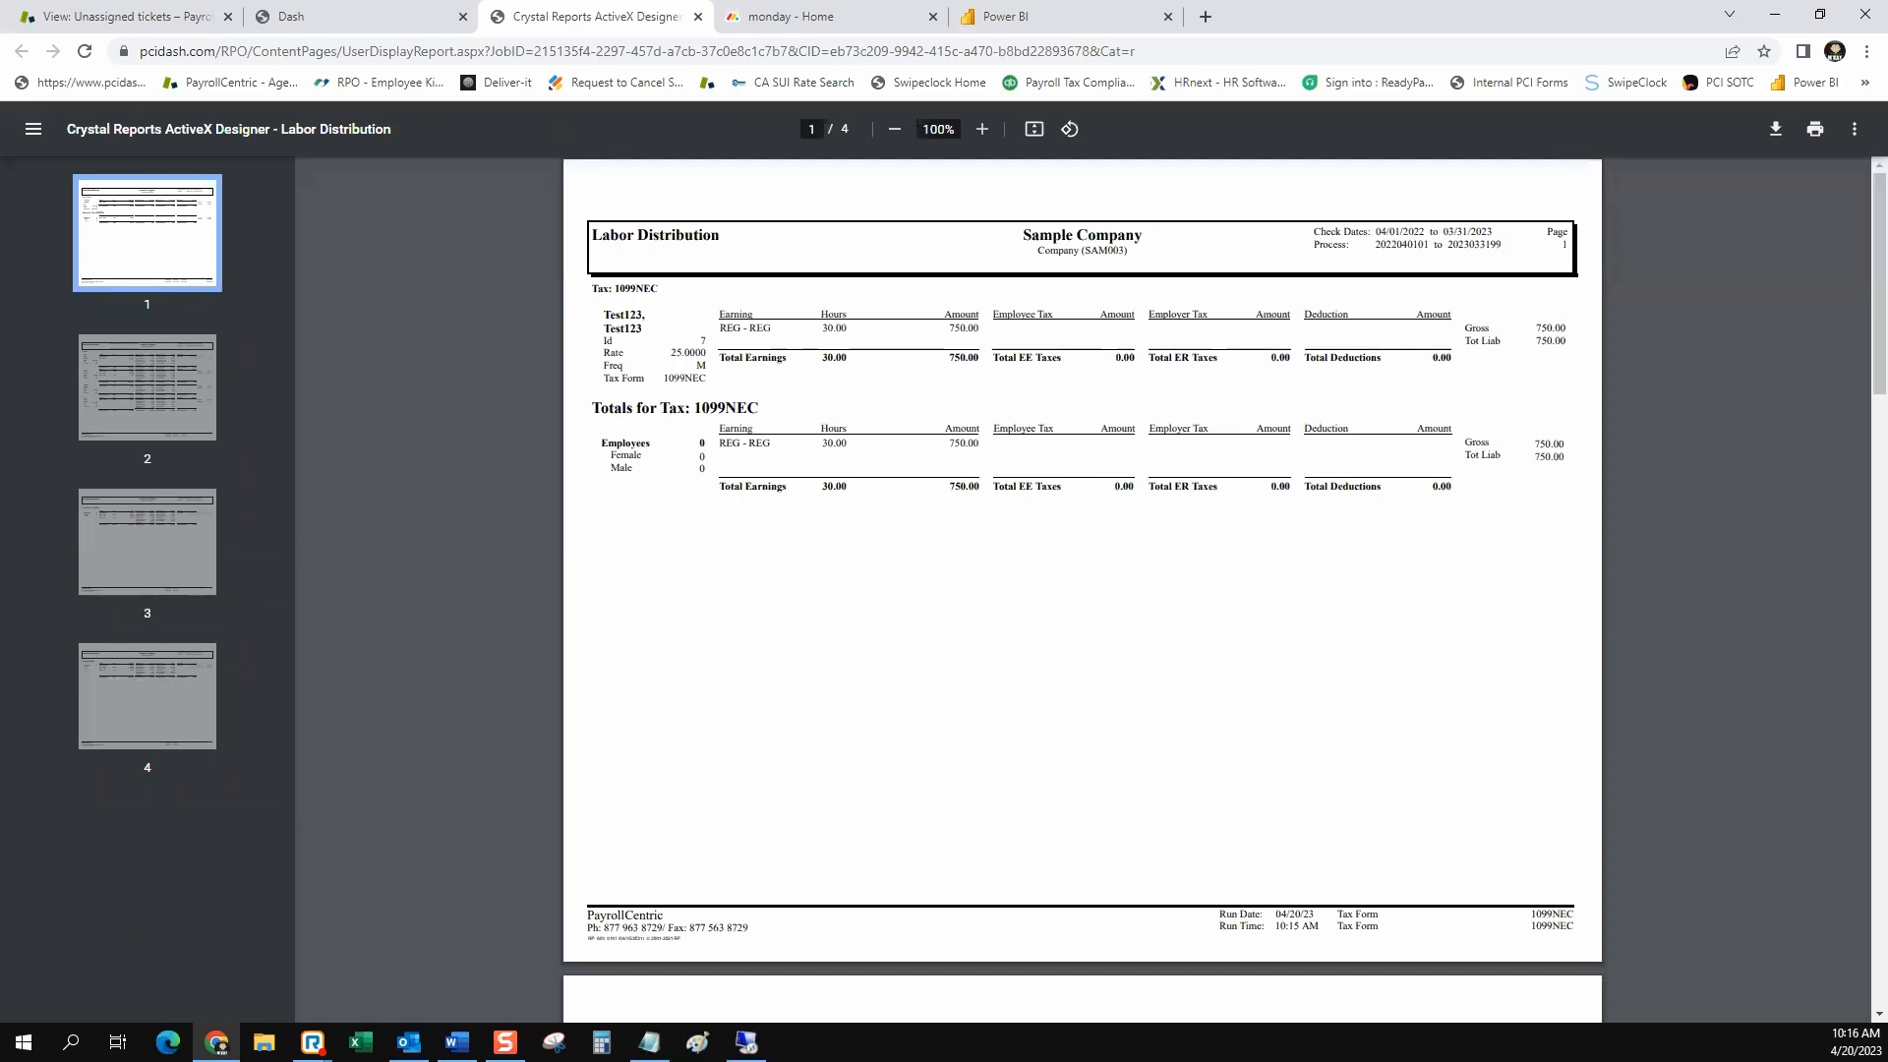
Review the generated Labor Distribution report's employee details, tax form totals and report totals, and close it
scroll(1081, 590, down, 8)
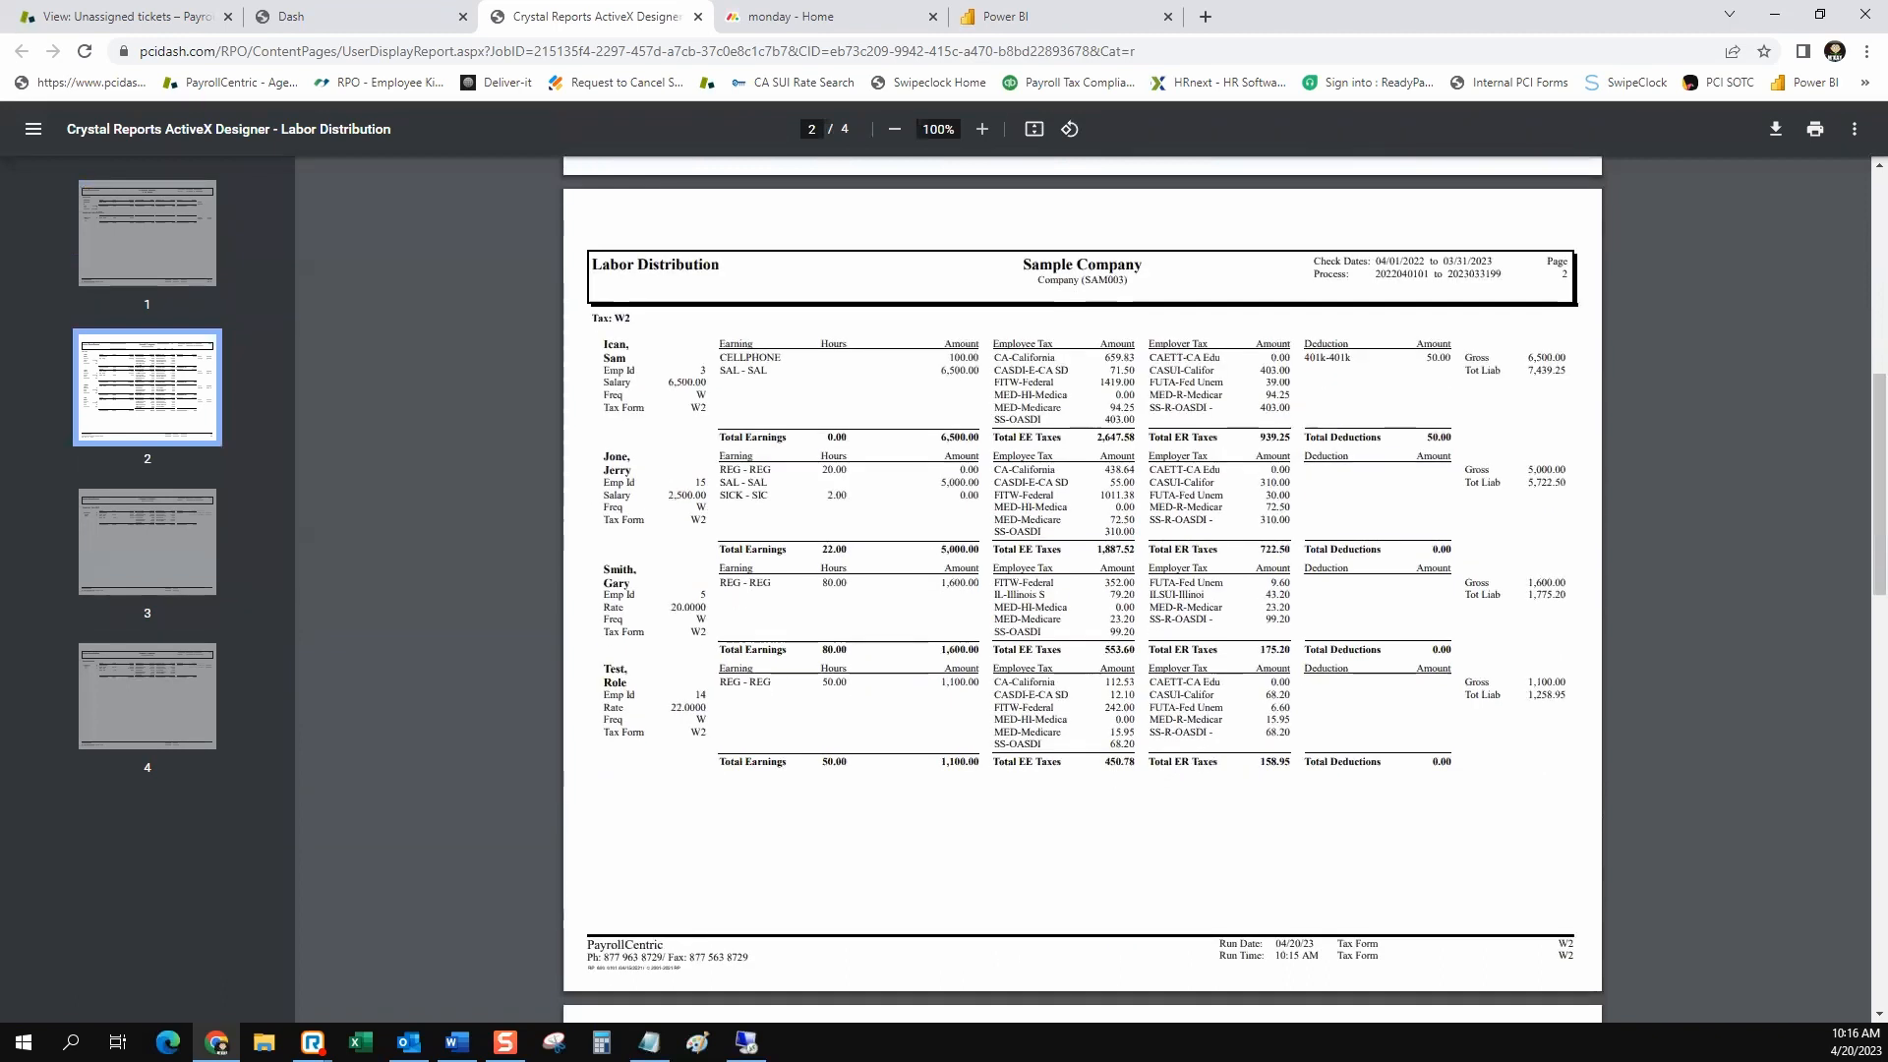
scroll(1081, 590, down, 4)
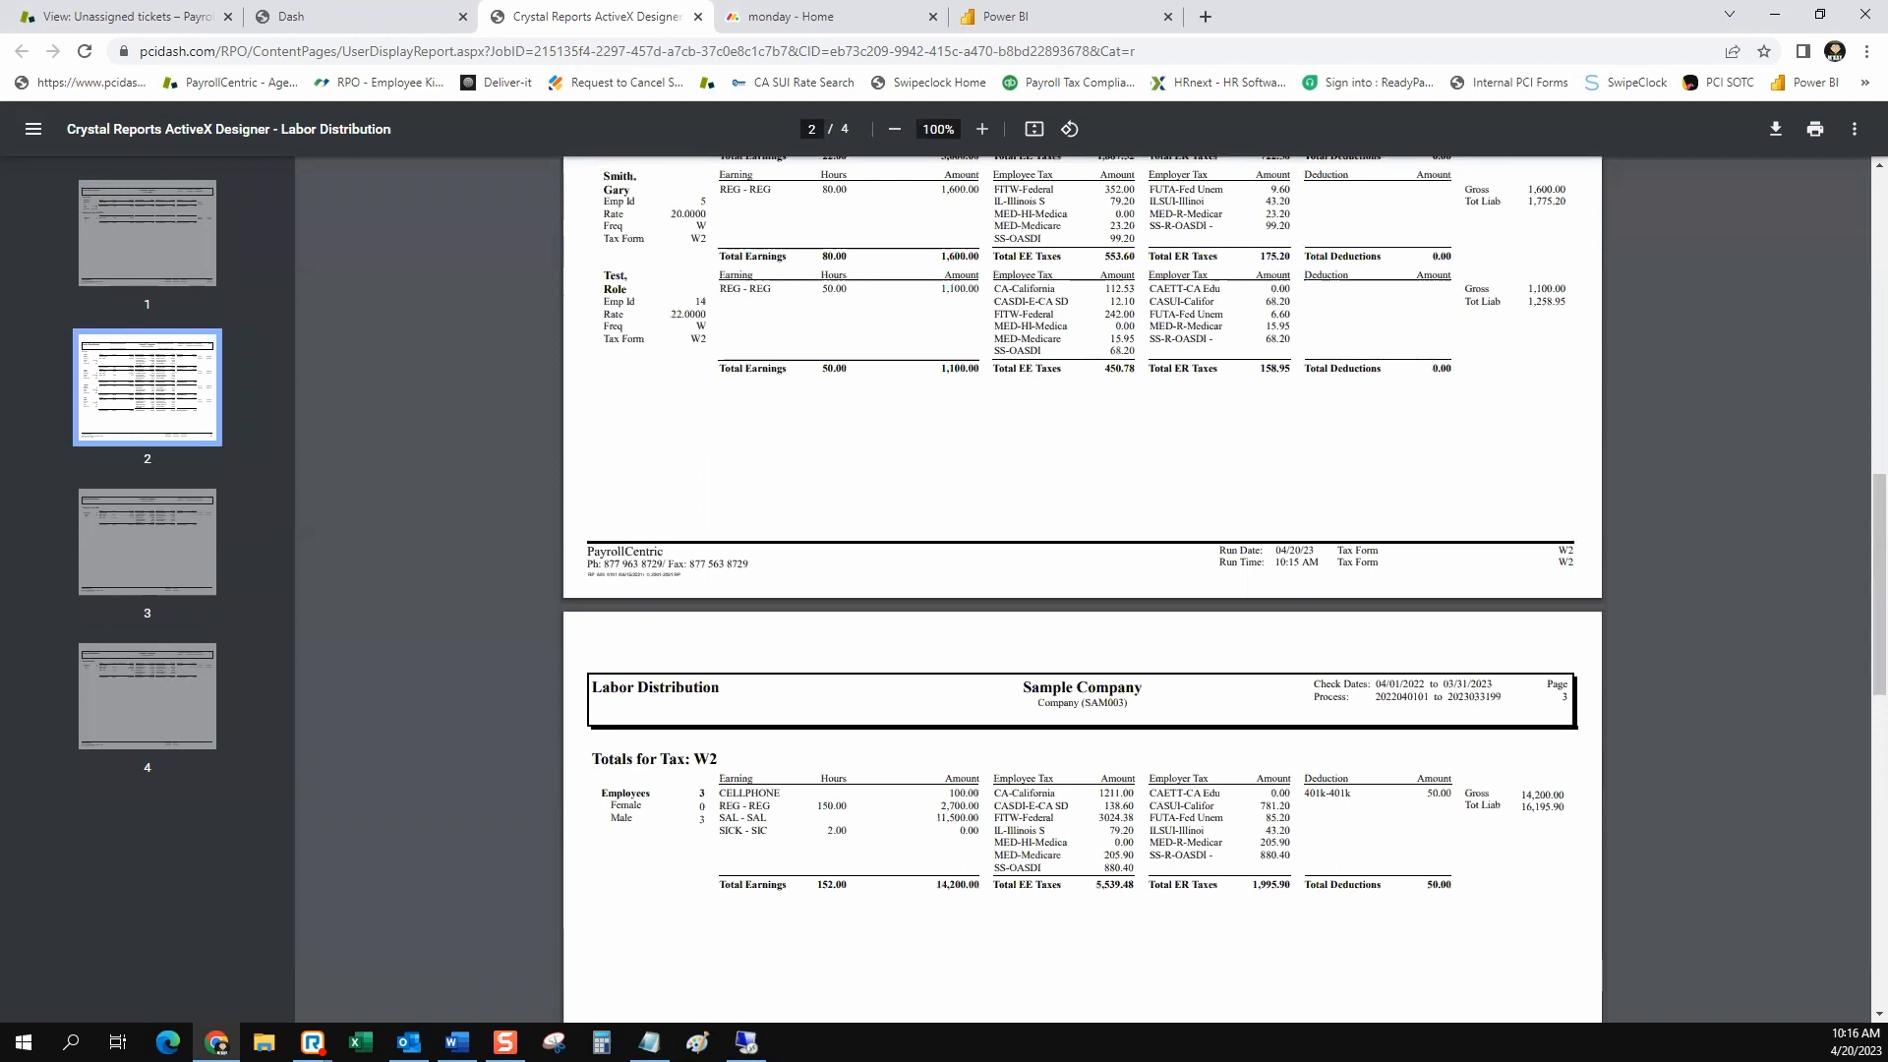
scroll(1082, 590, down, 4)
scroll(1082, 590, down, 4)
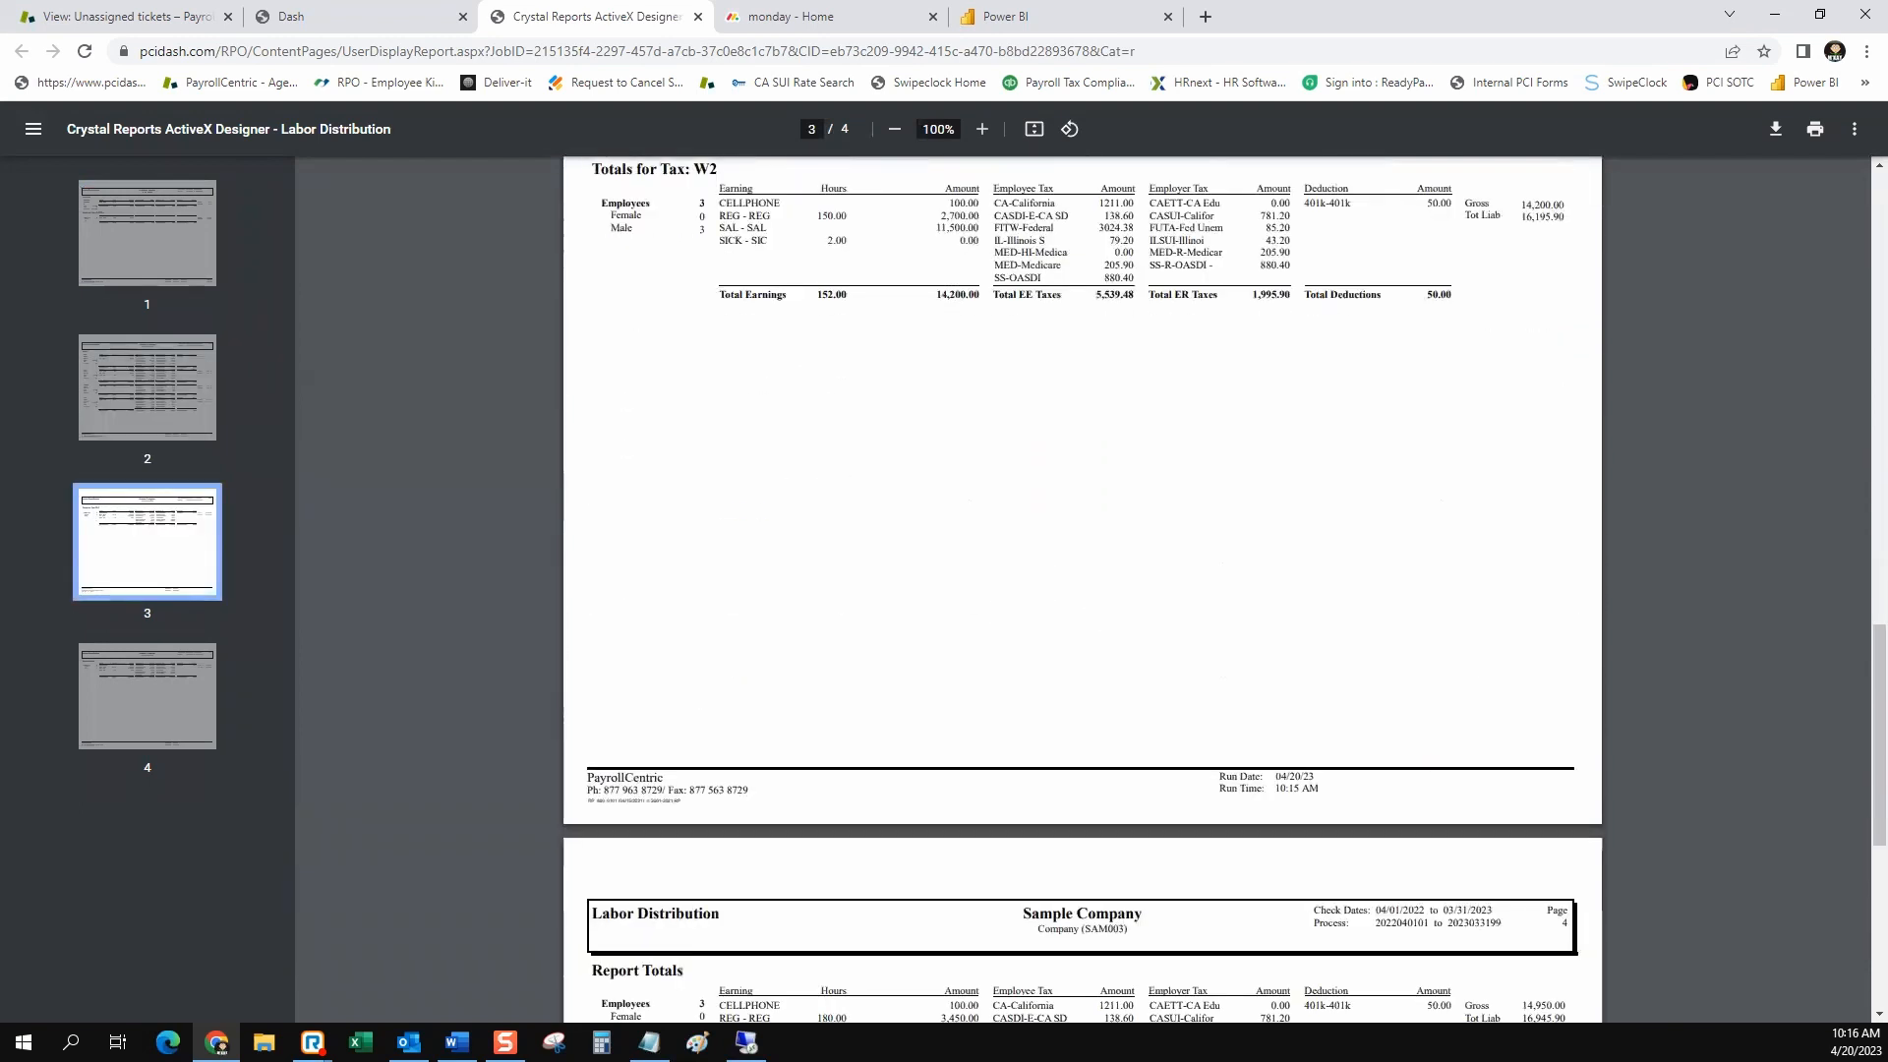
scroll(1081, 590, up, 5)
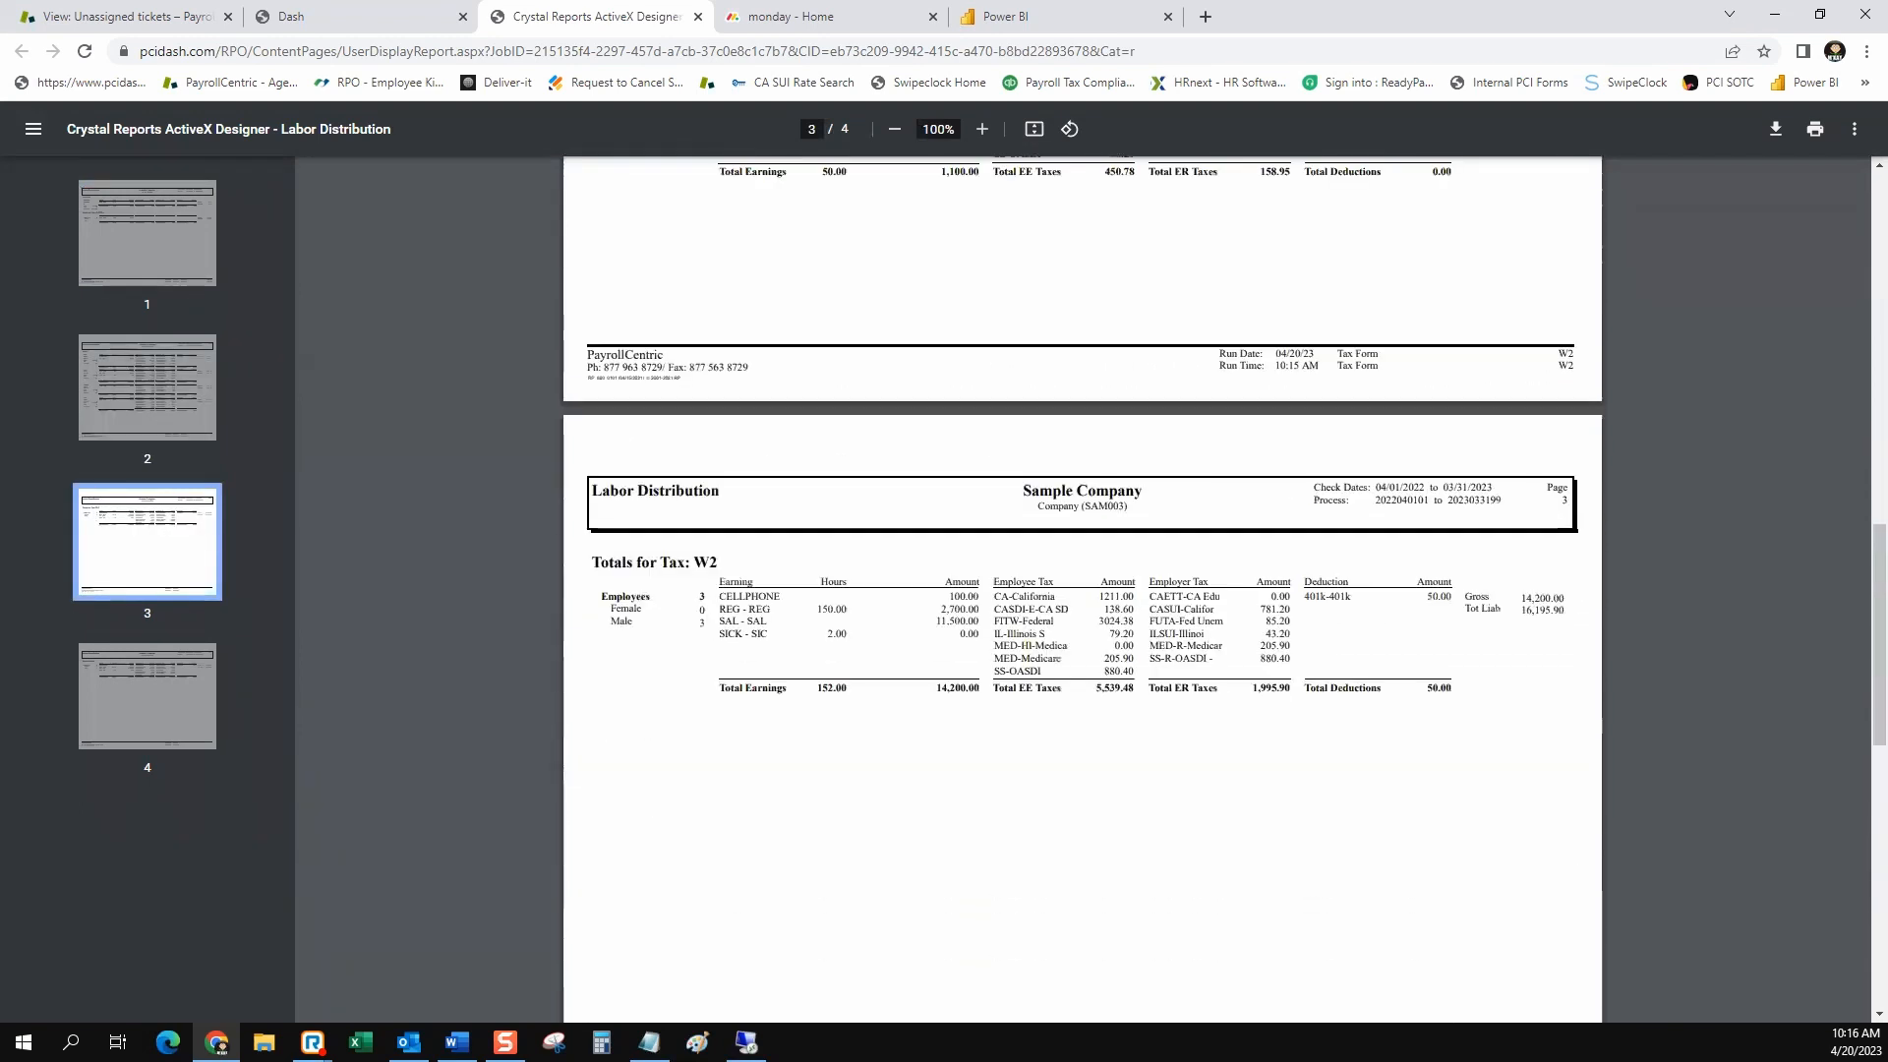
scroll(1081, 590, down, 5)
scroll(1082, 590, down, 5)
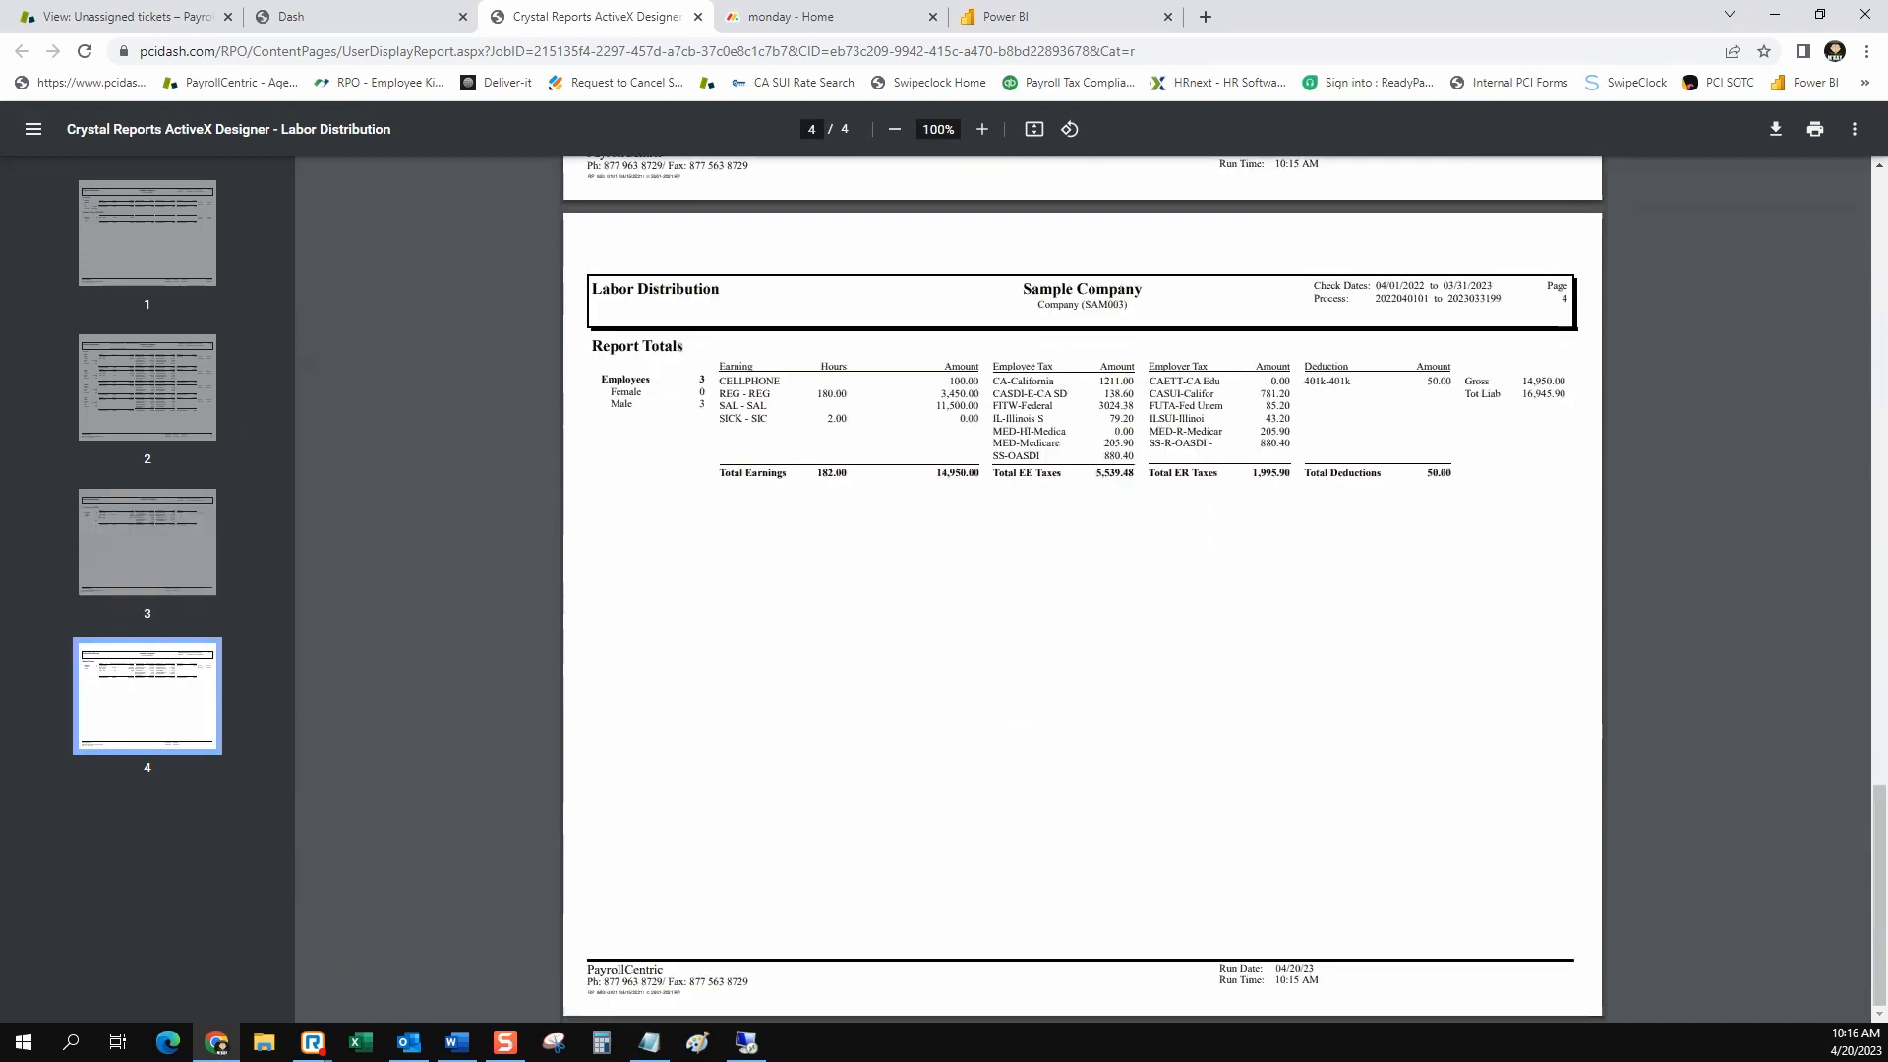
scroll(1081, 590, up, 20)
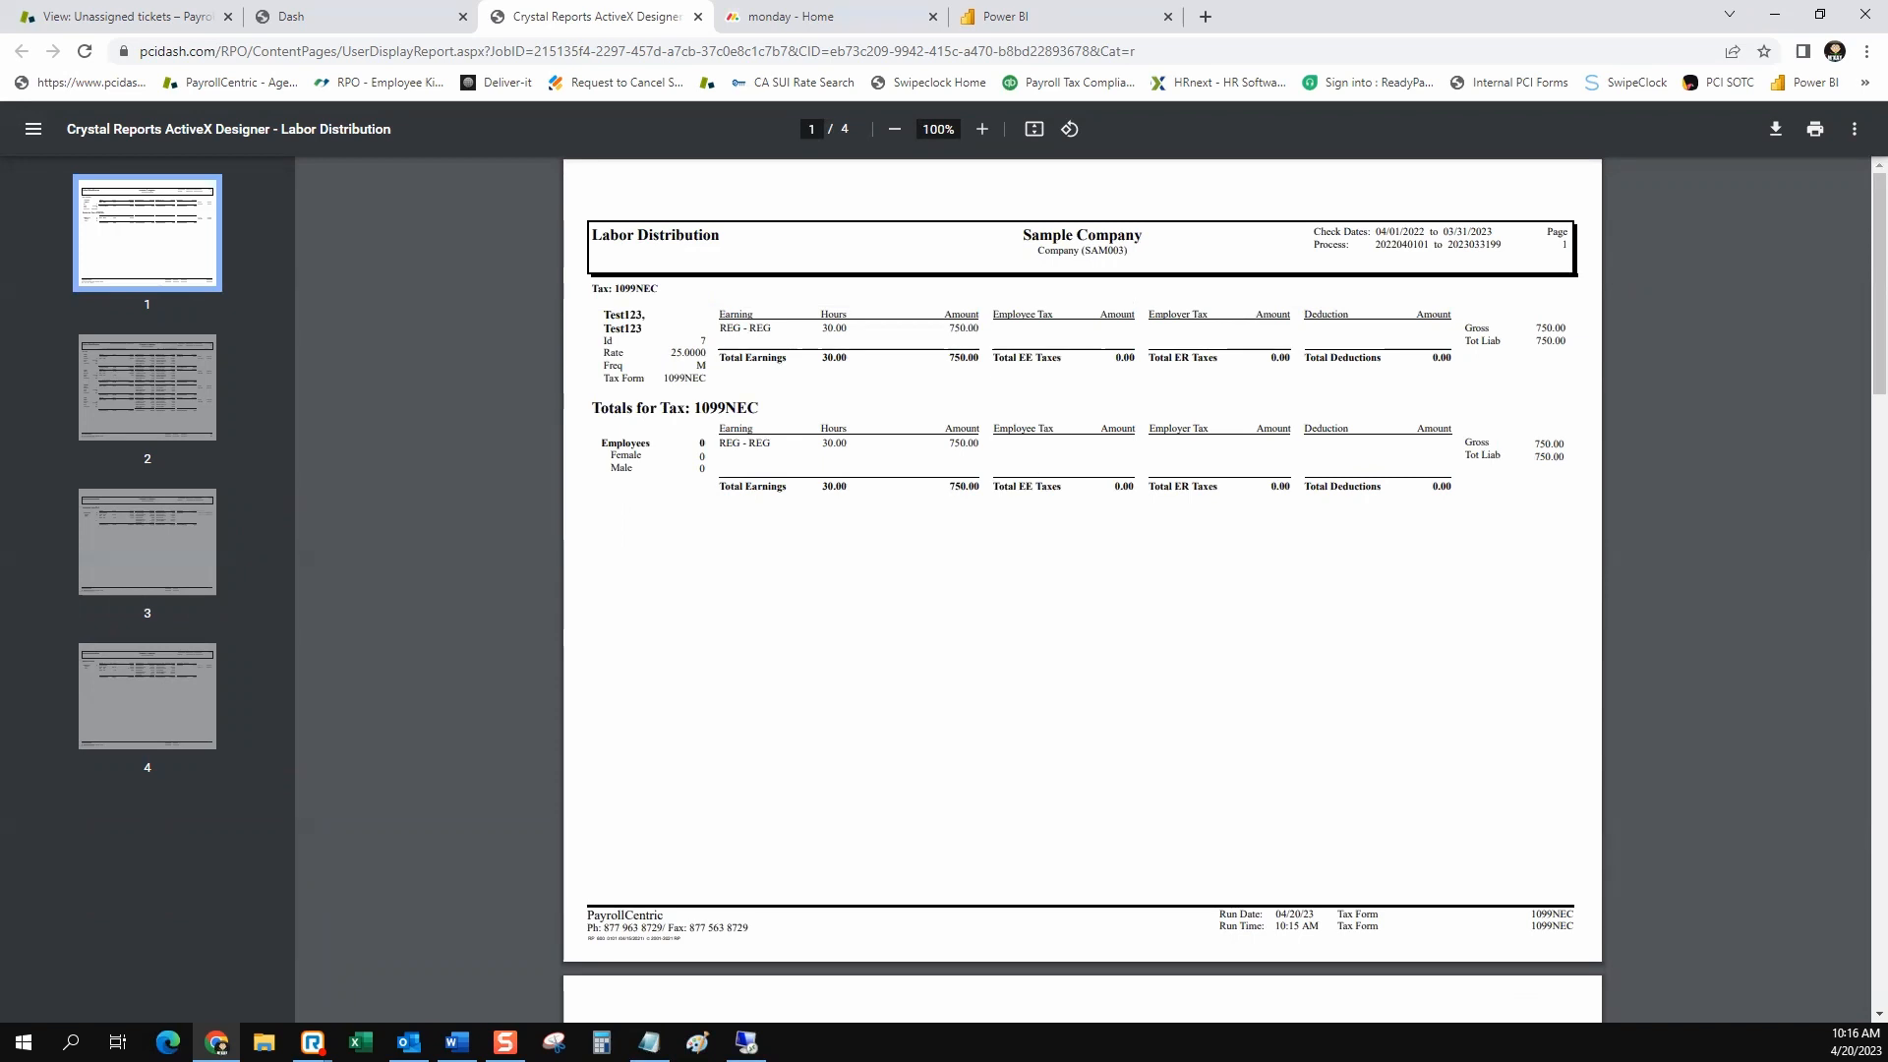
click(697, 16)
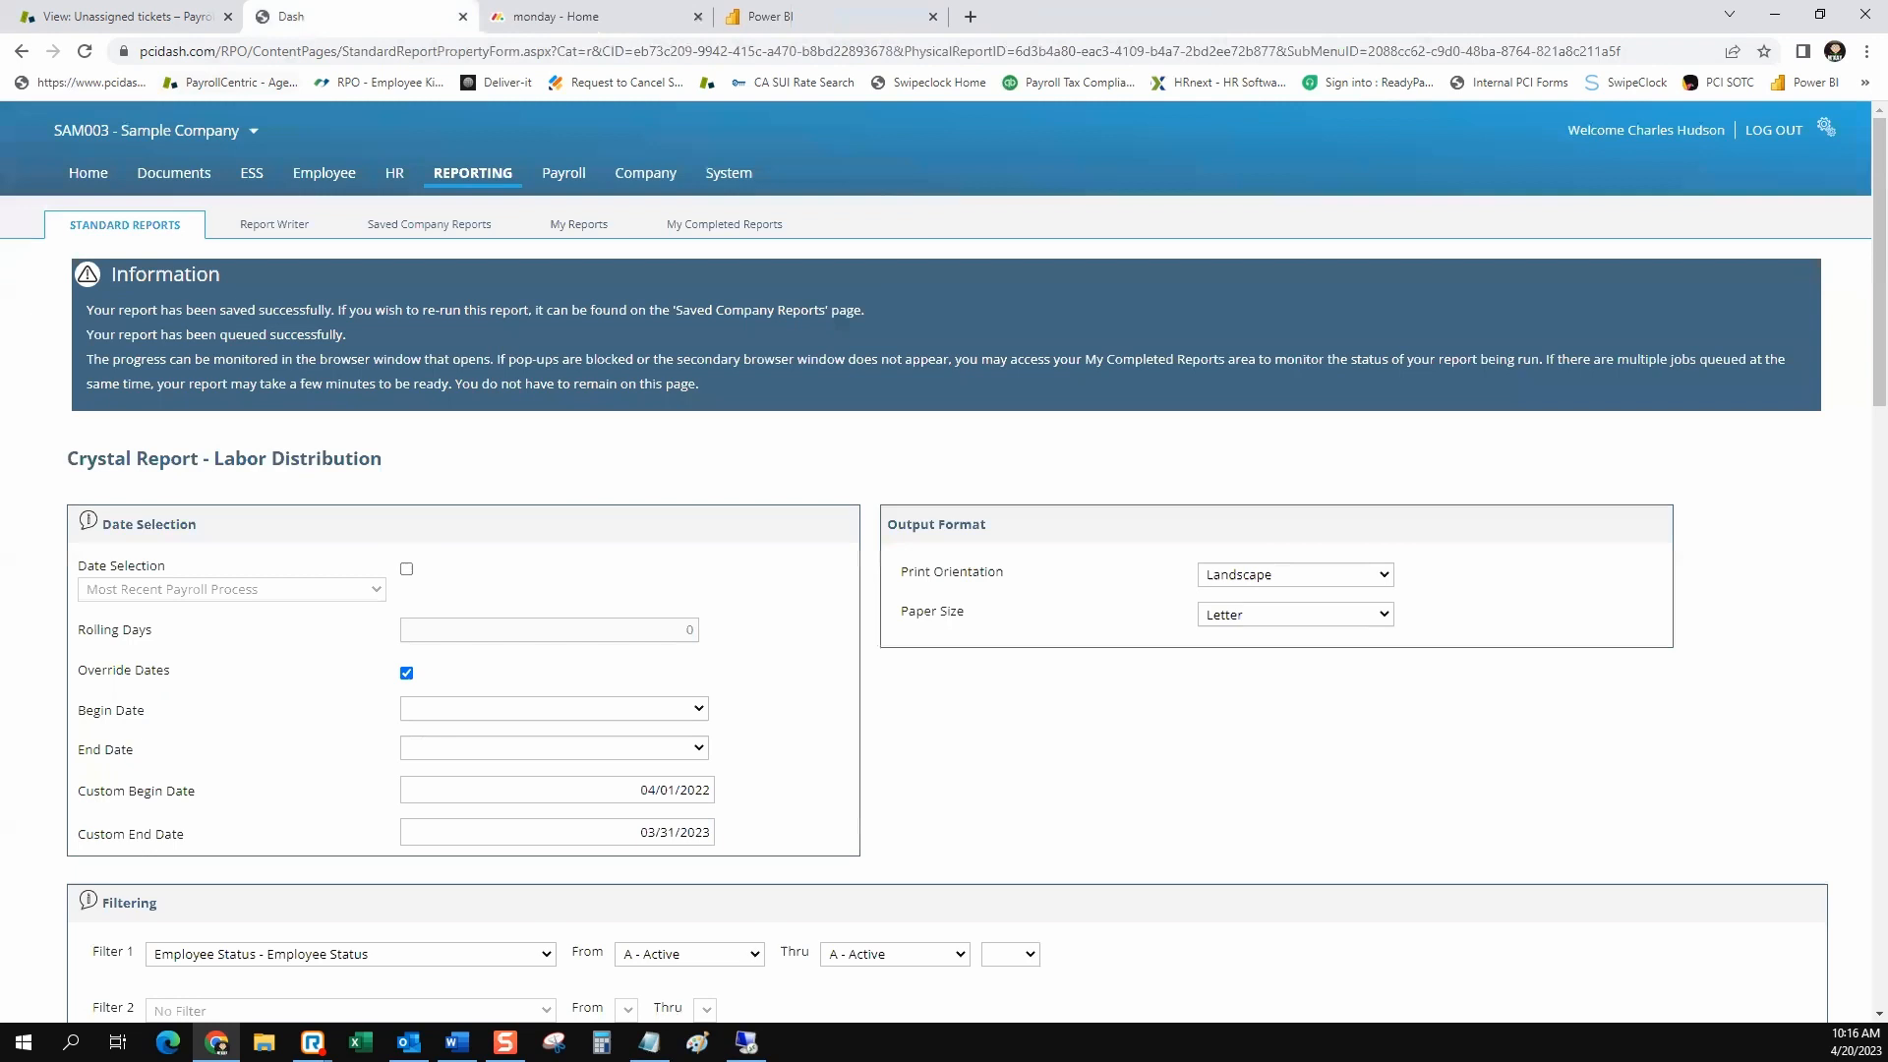
Open the Labor Distribution for WC report from the saved company reports
click(429, 224)
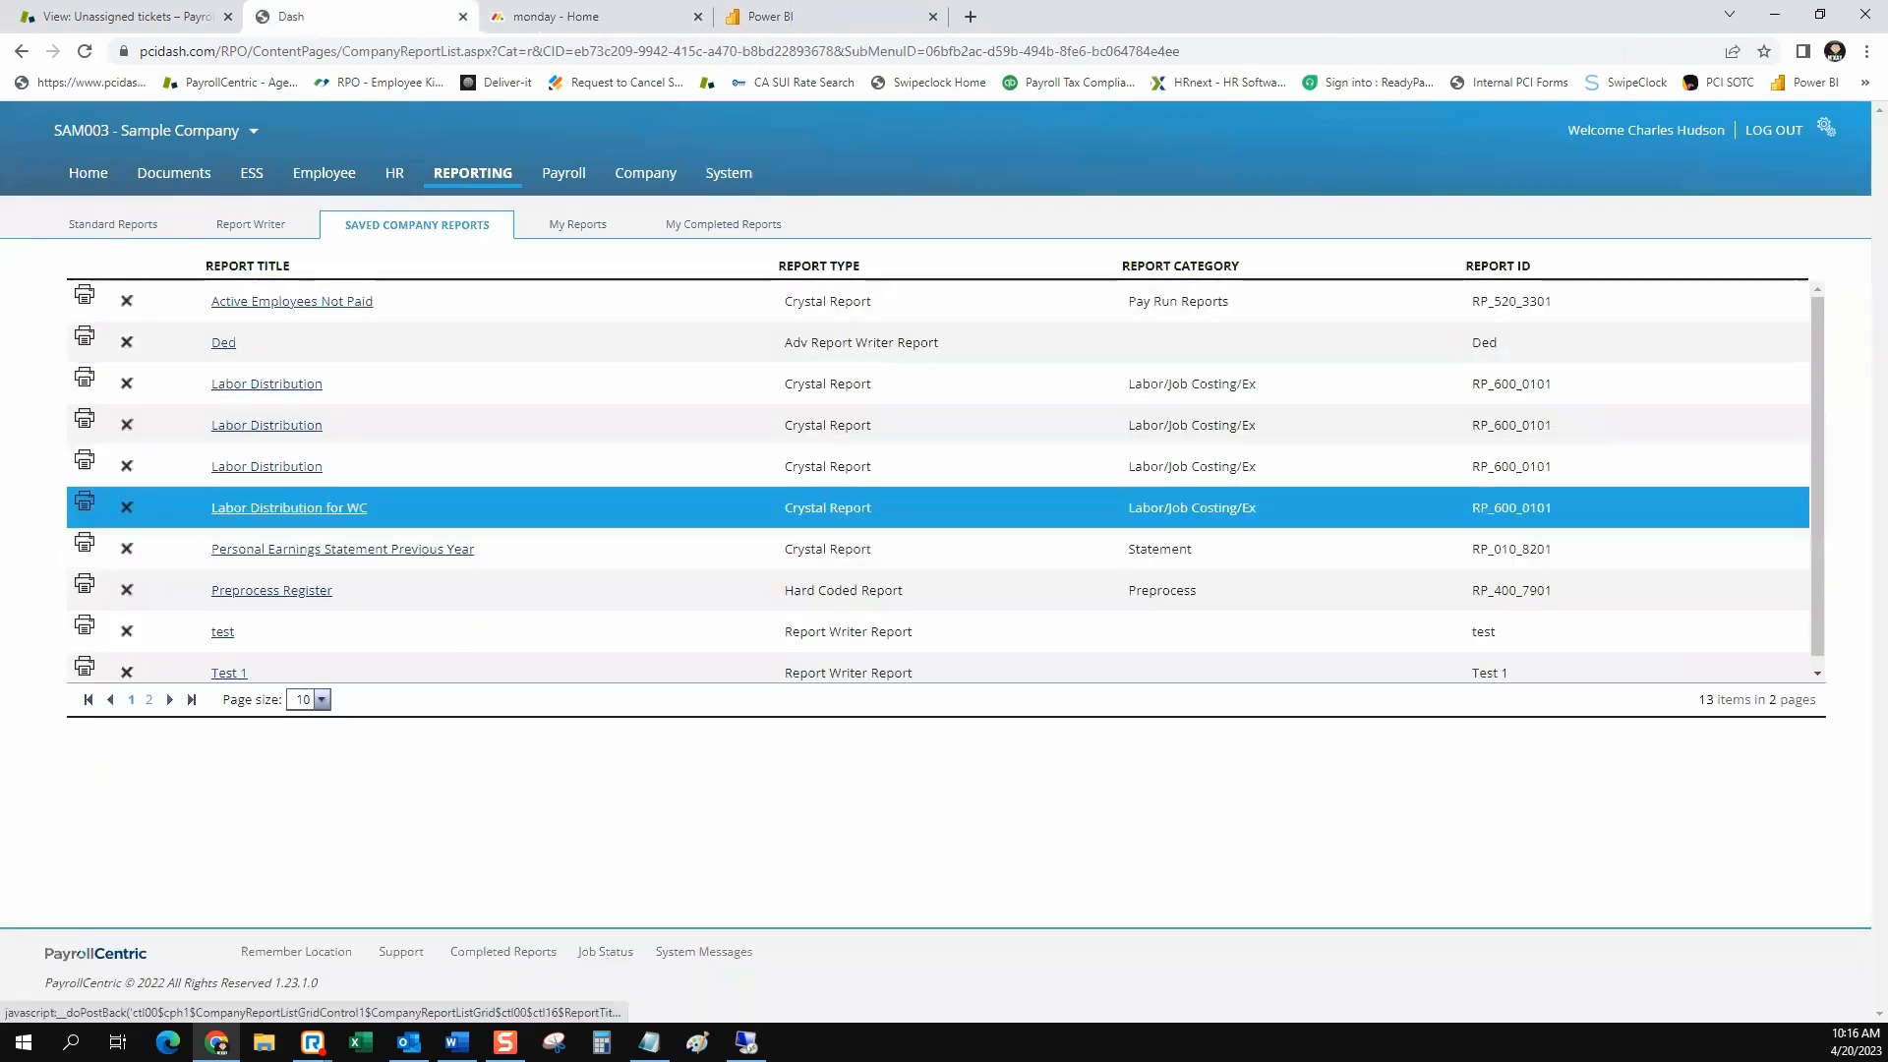
click(321, 509)
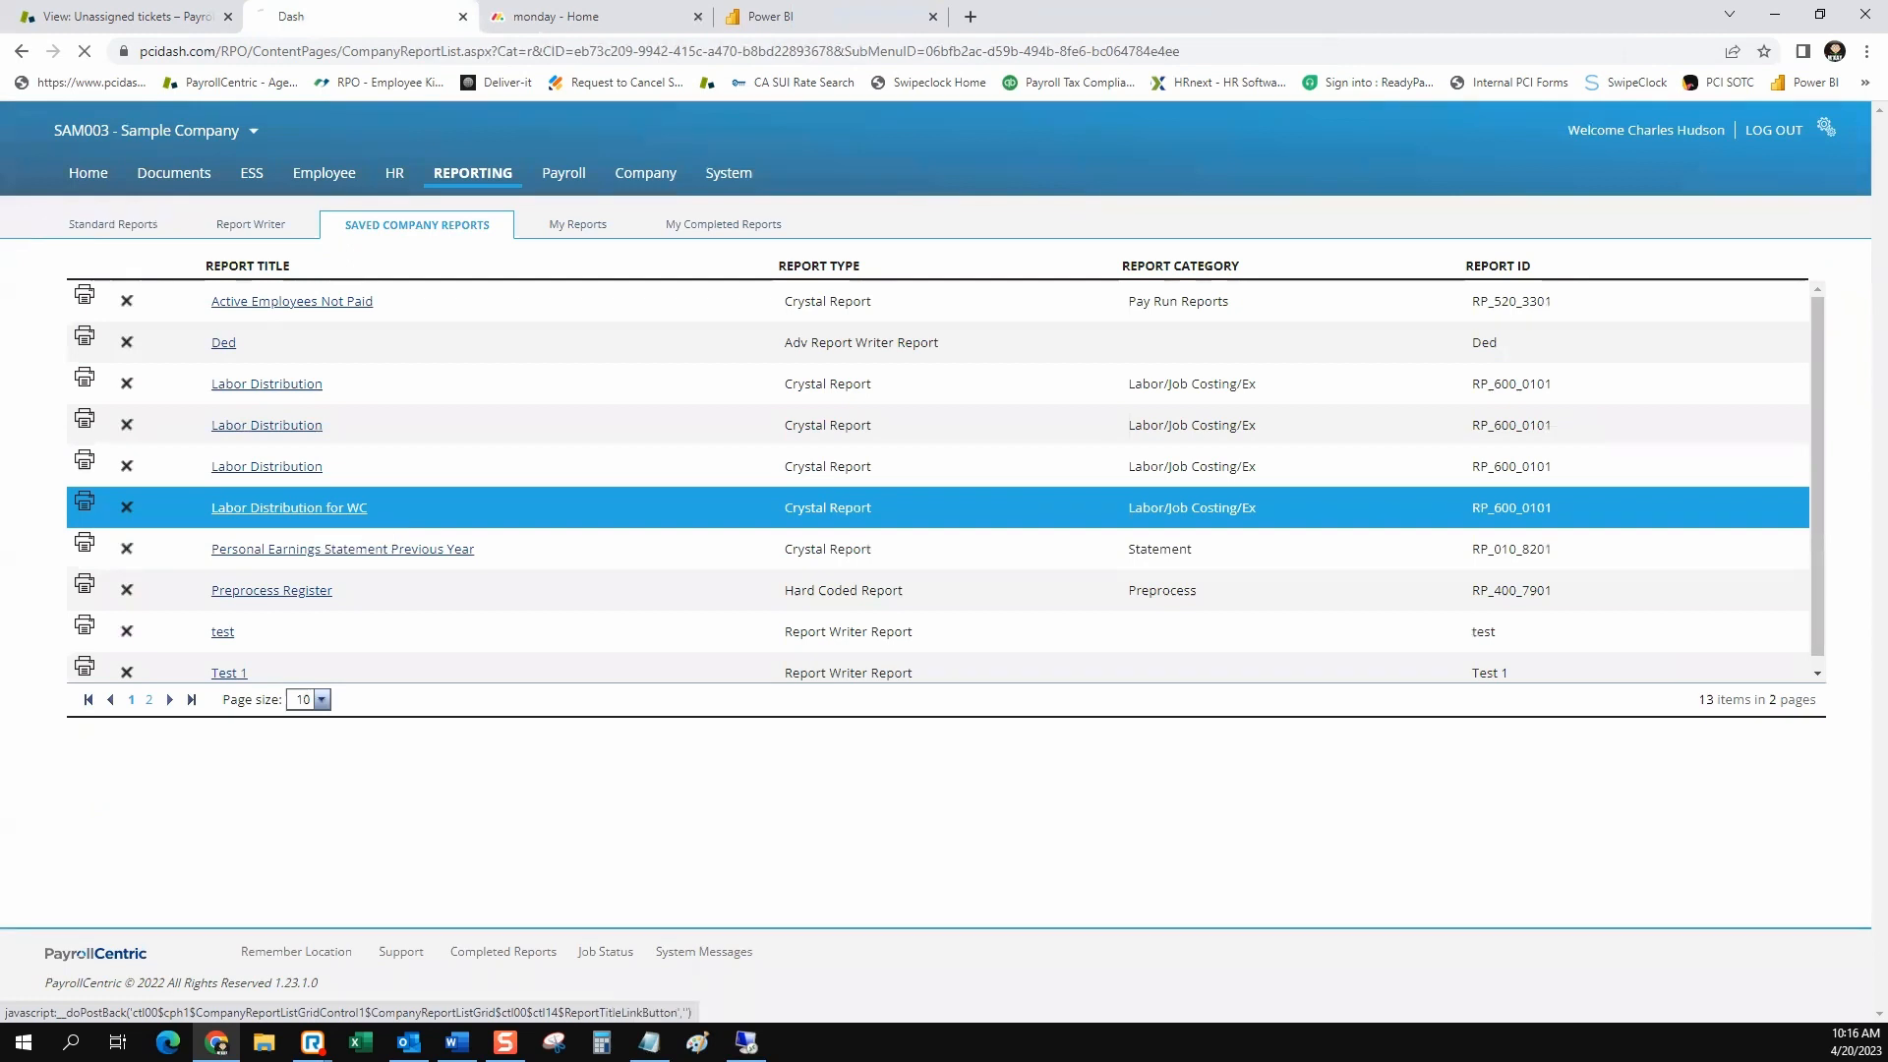
Clear the employee status restriction in the Labor Distribution for WC report by setting Filter 1 to No Filter
scroll(944, 551, down, 2)
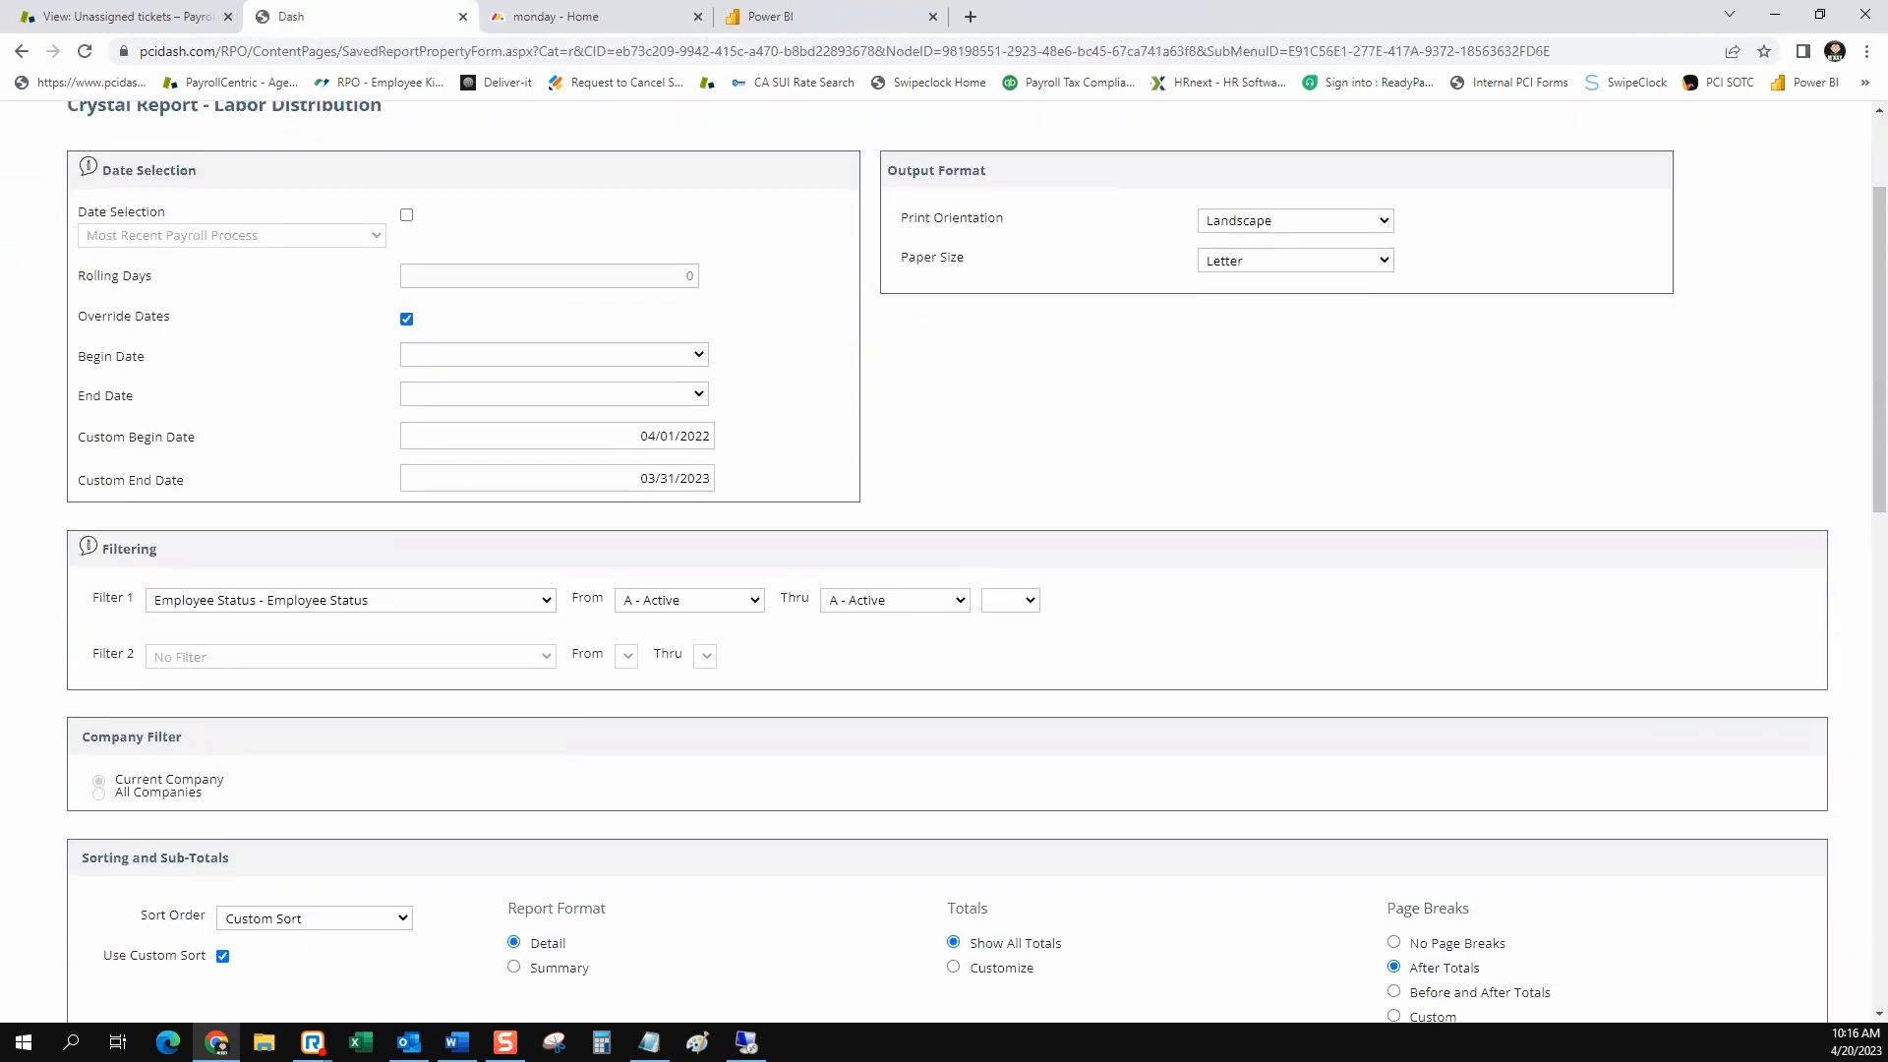
click(354, 600)
click(344, 624)
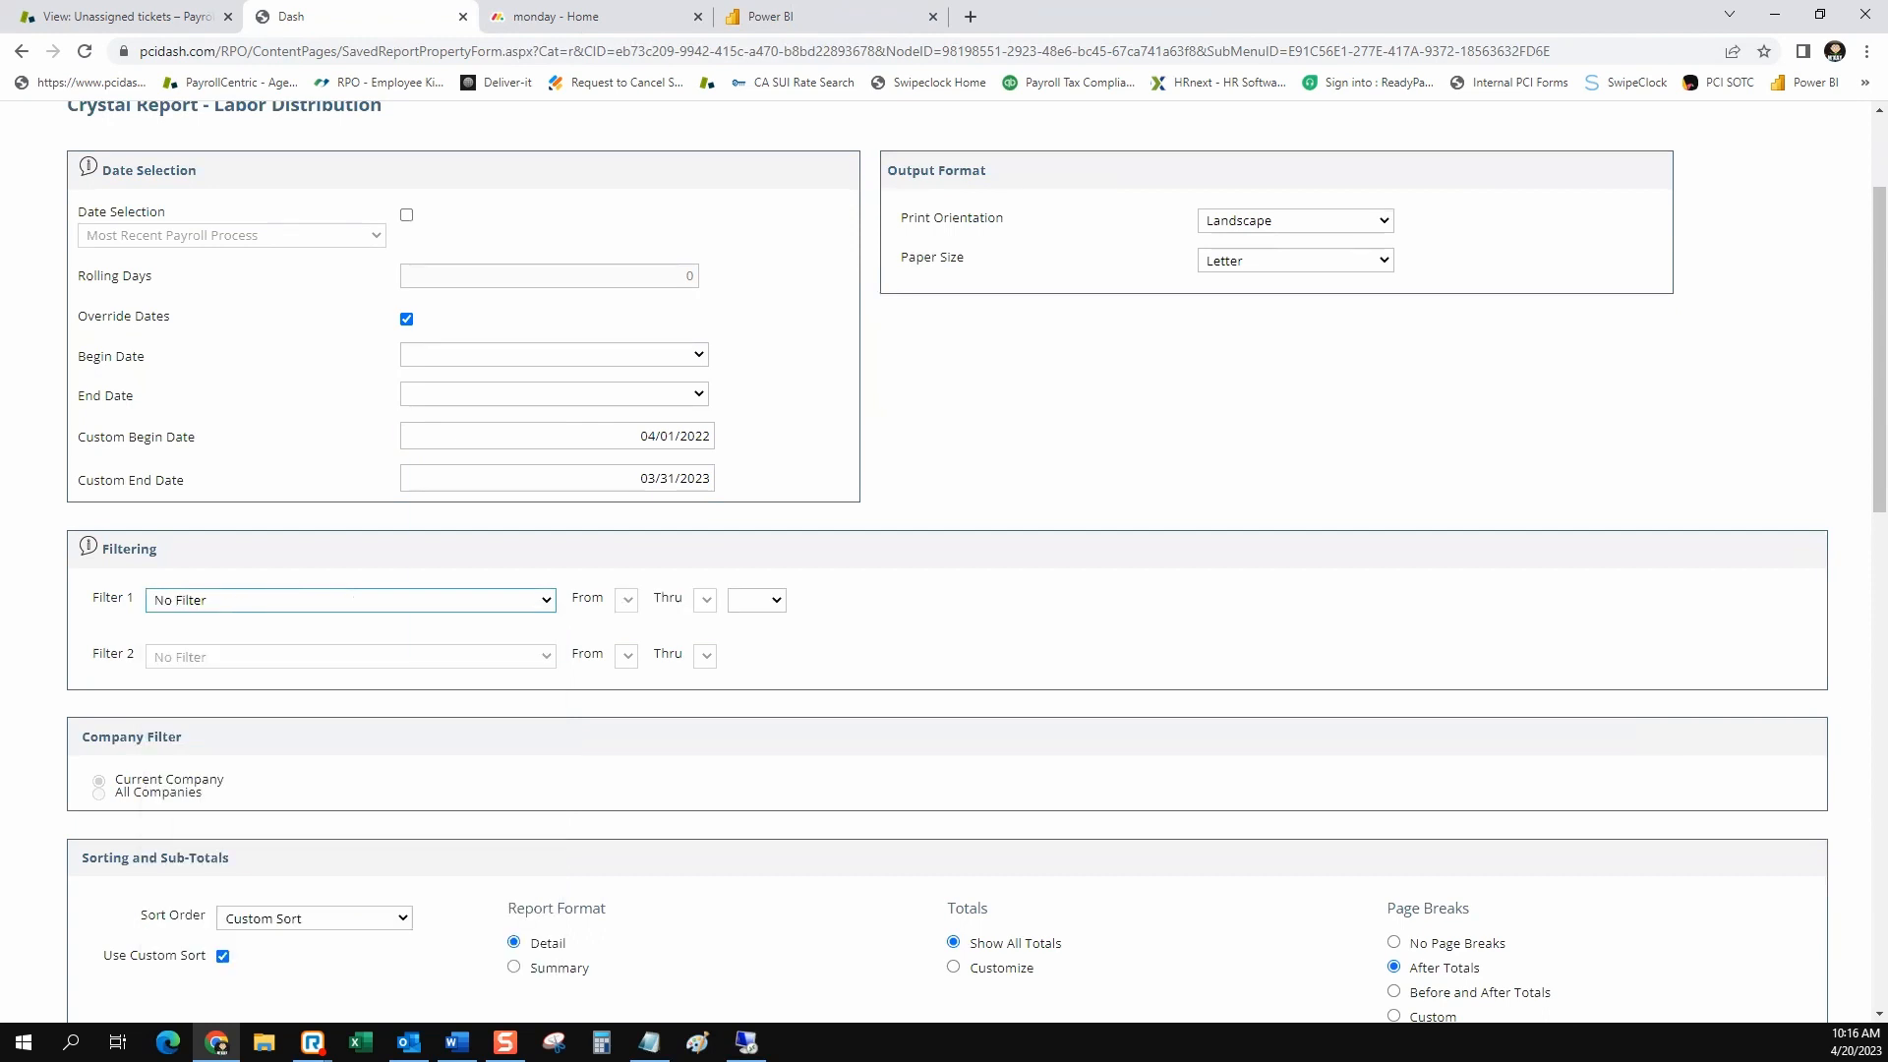
click(557, 435)
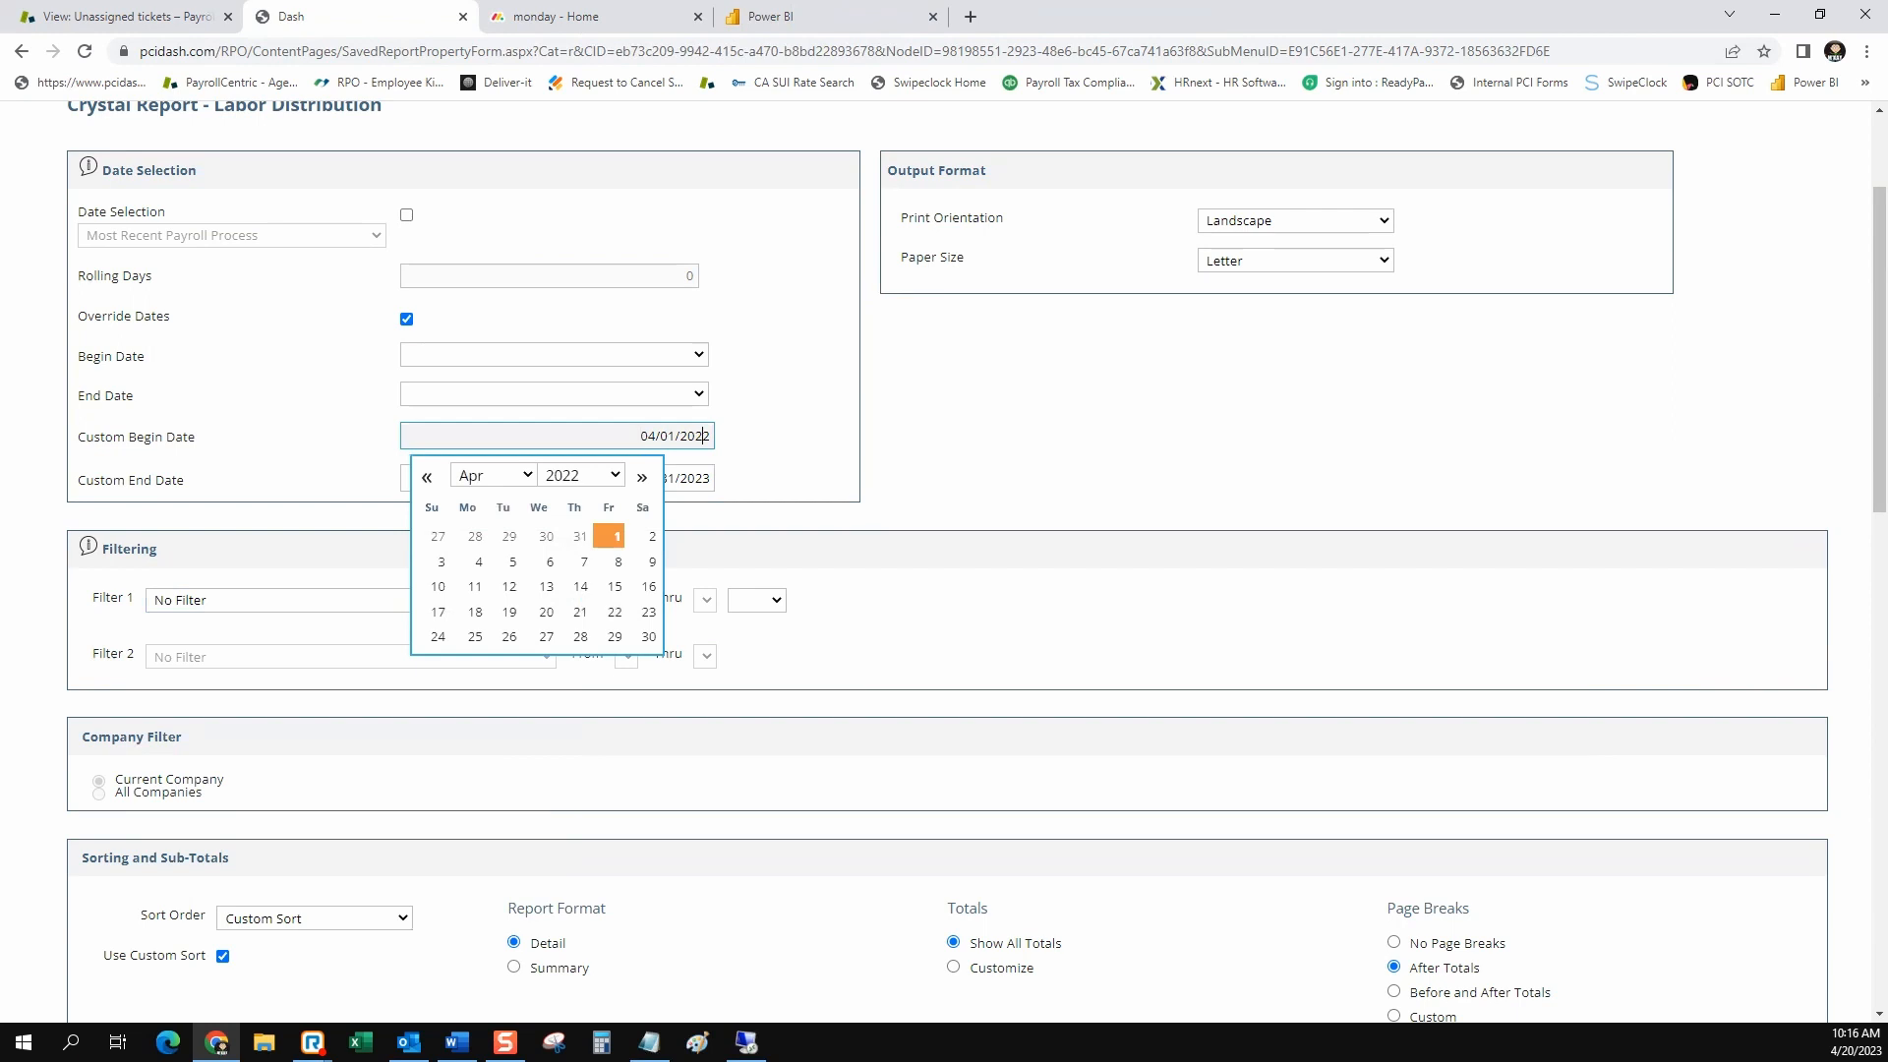
click(983, 413)
Save the updated settings of the Labor Distribution for WC report under its existing title
scroll(944, 560, down, 3)
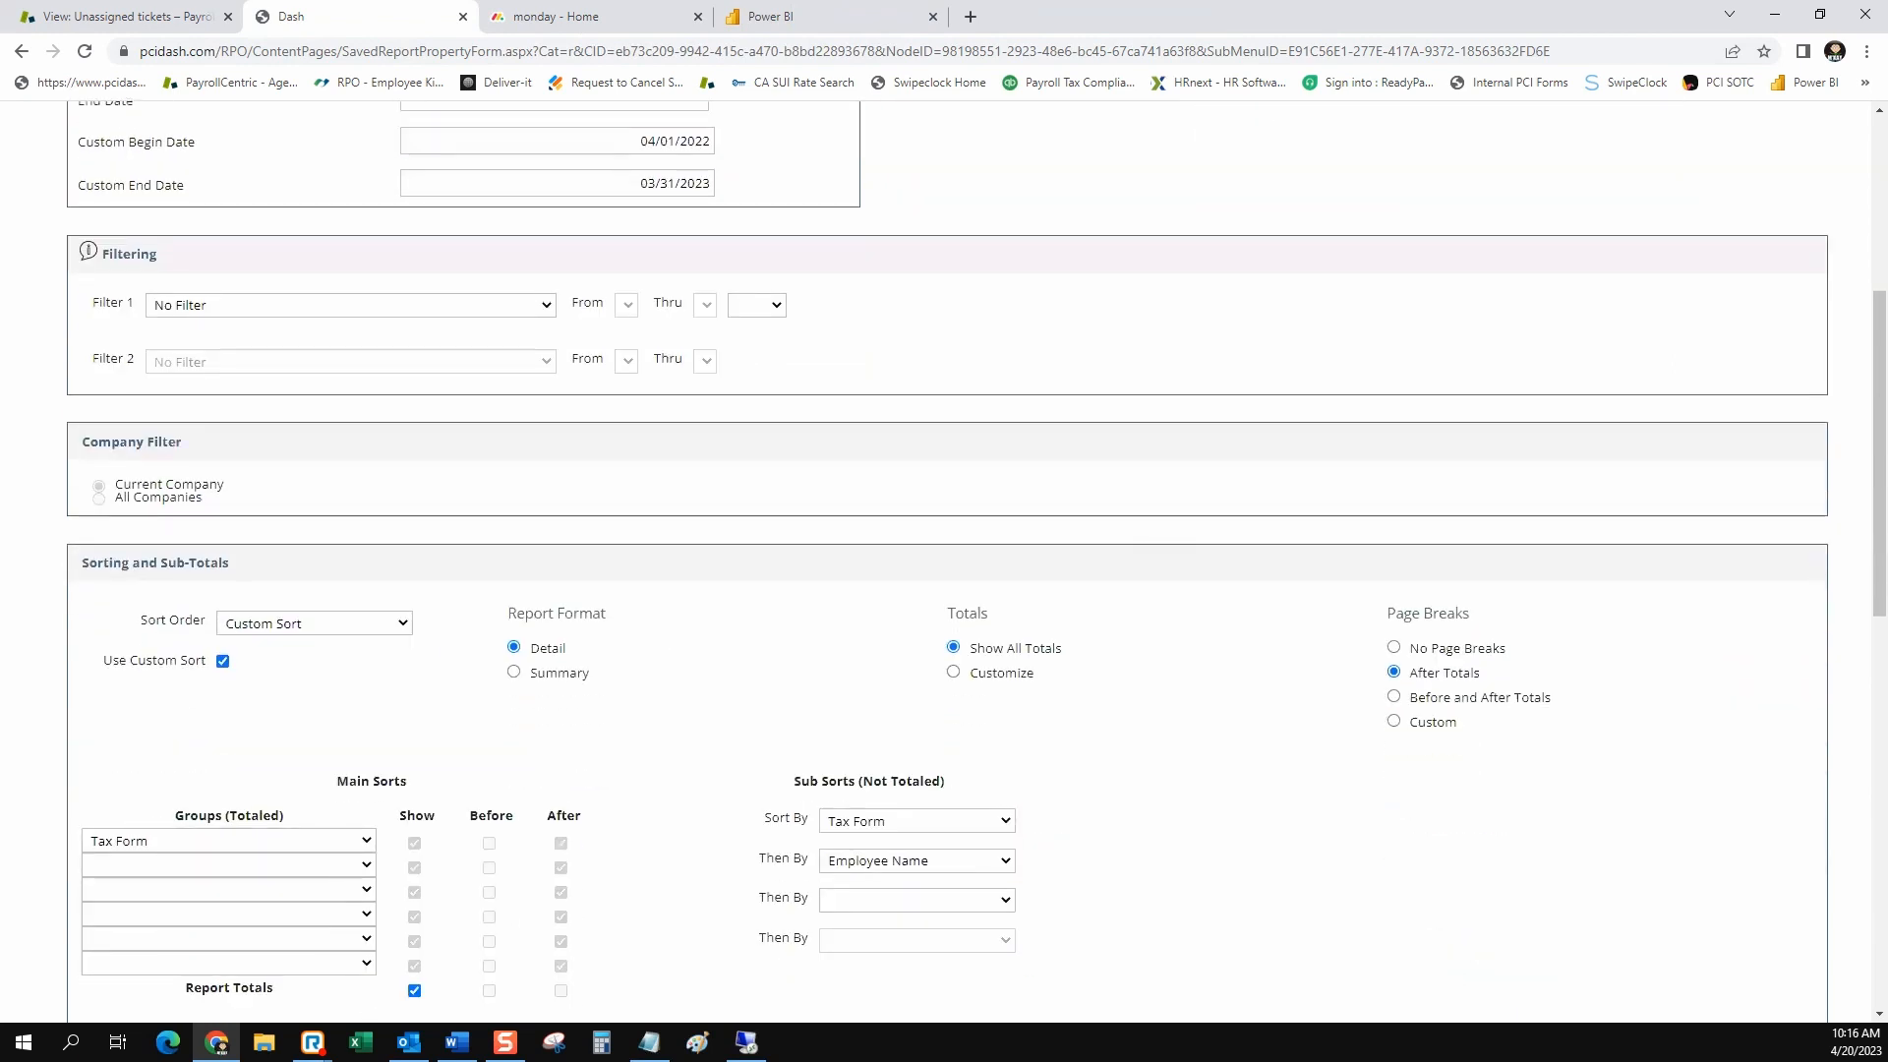
scroll(944, 561, down, 9)
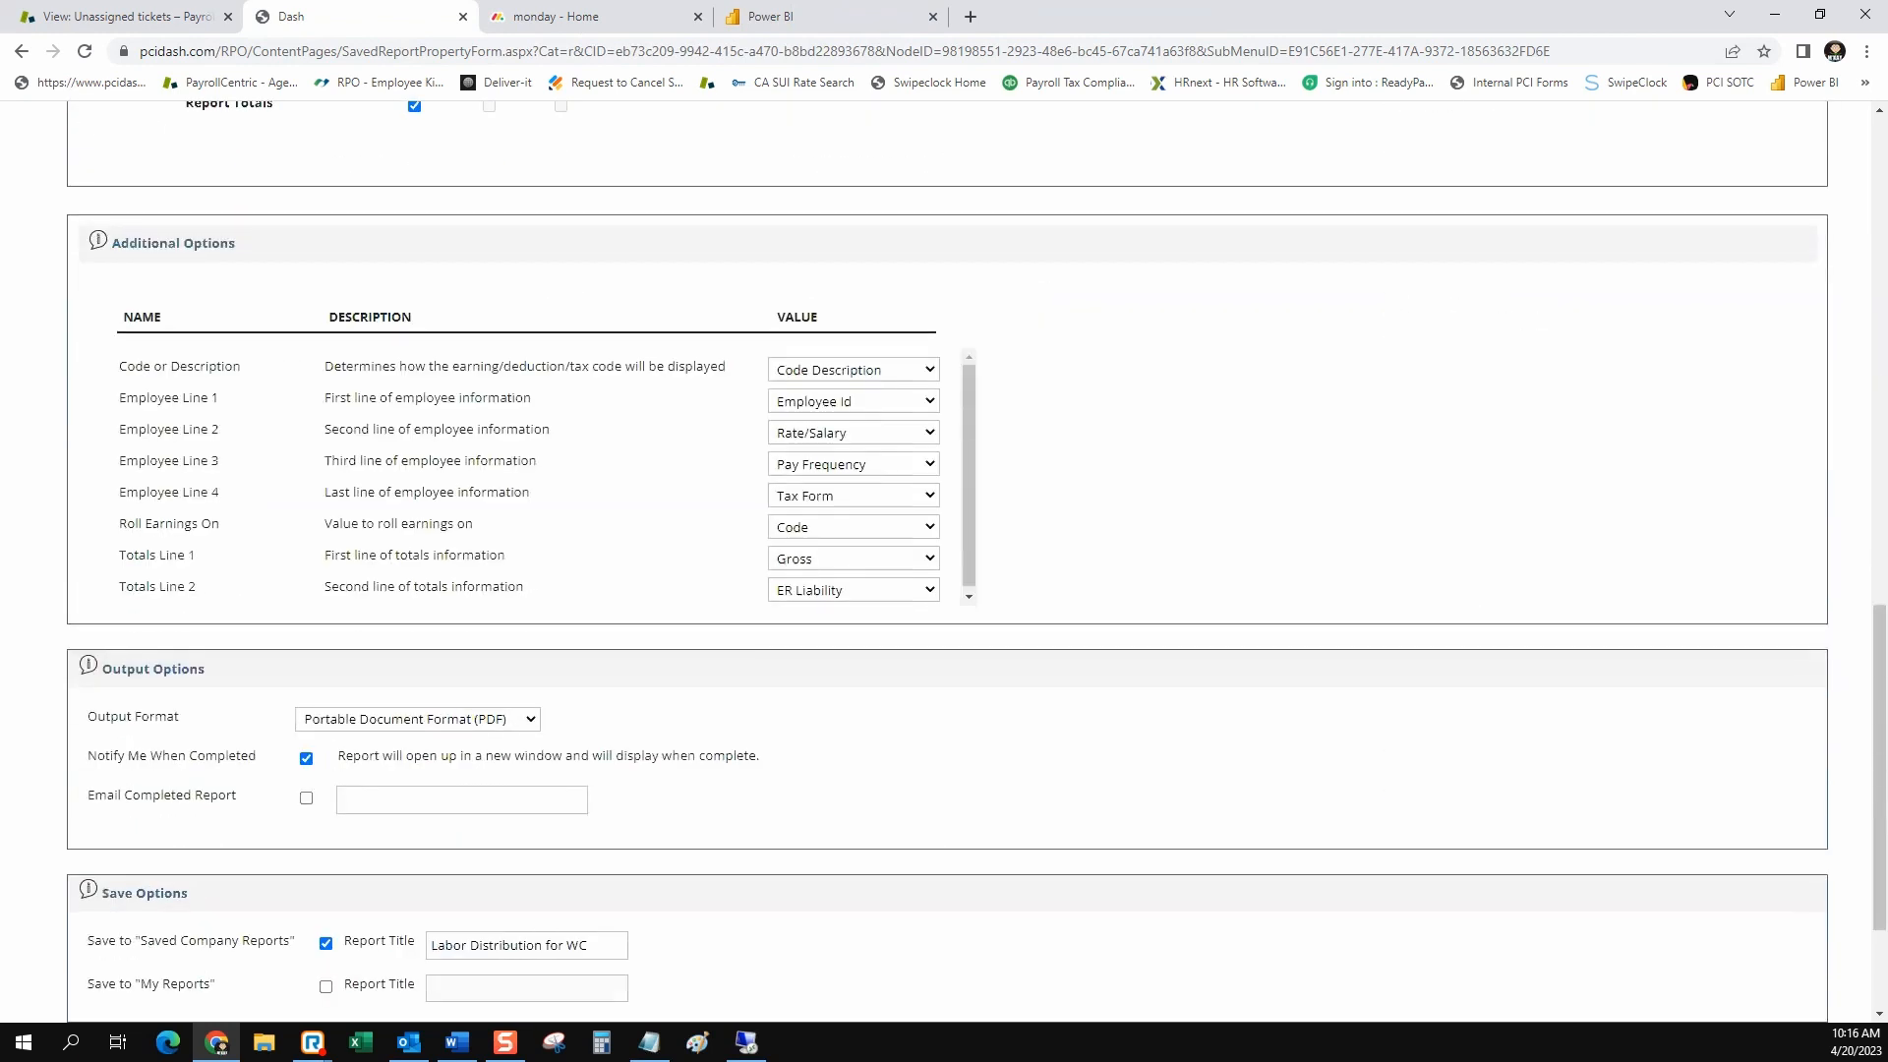
scroll(944, 560, down, 2)
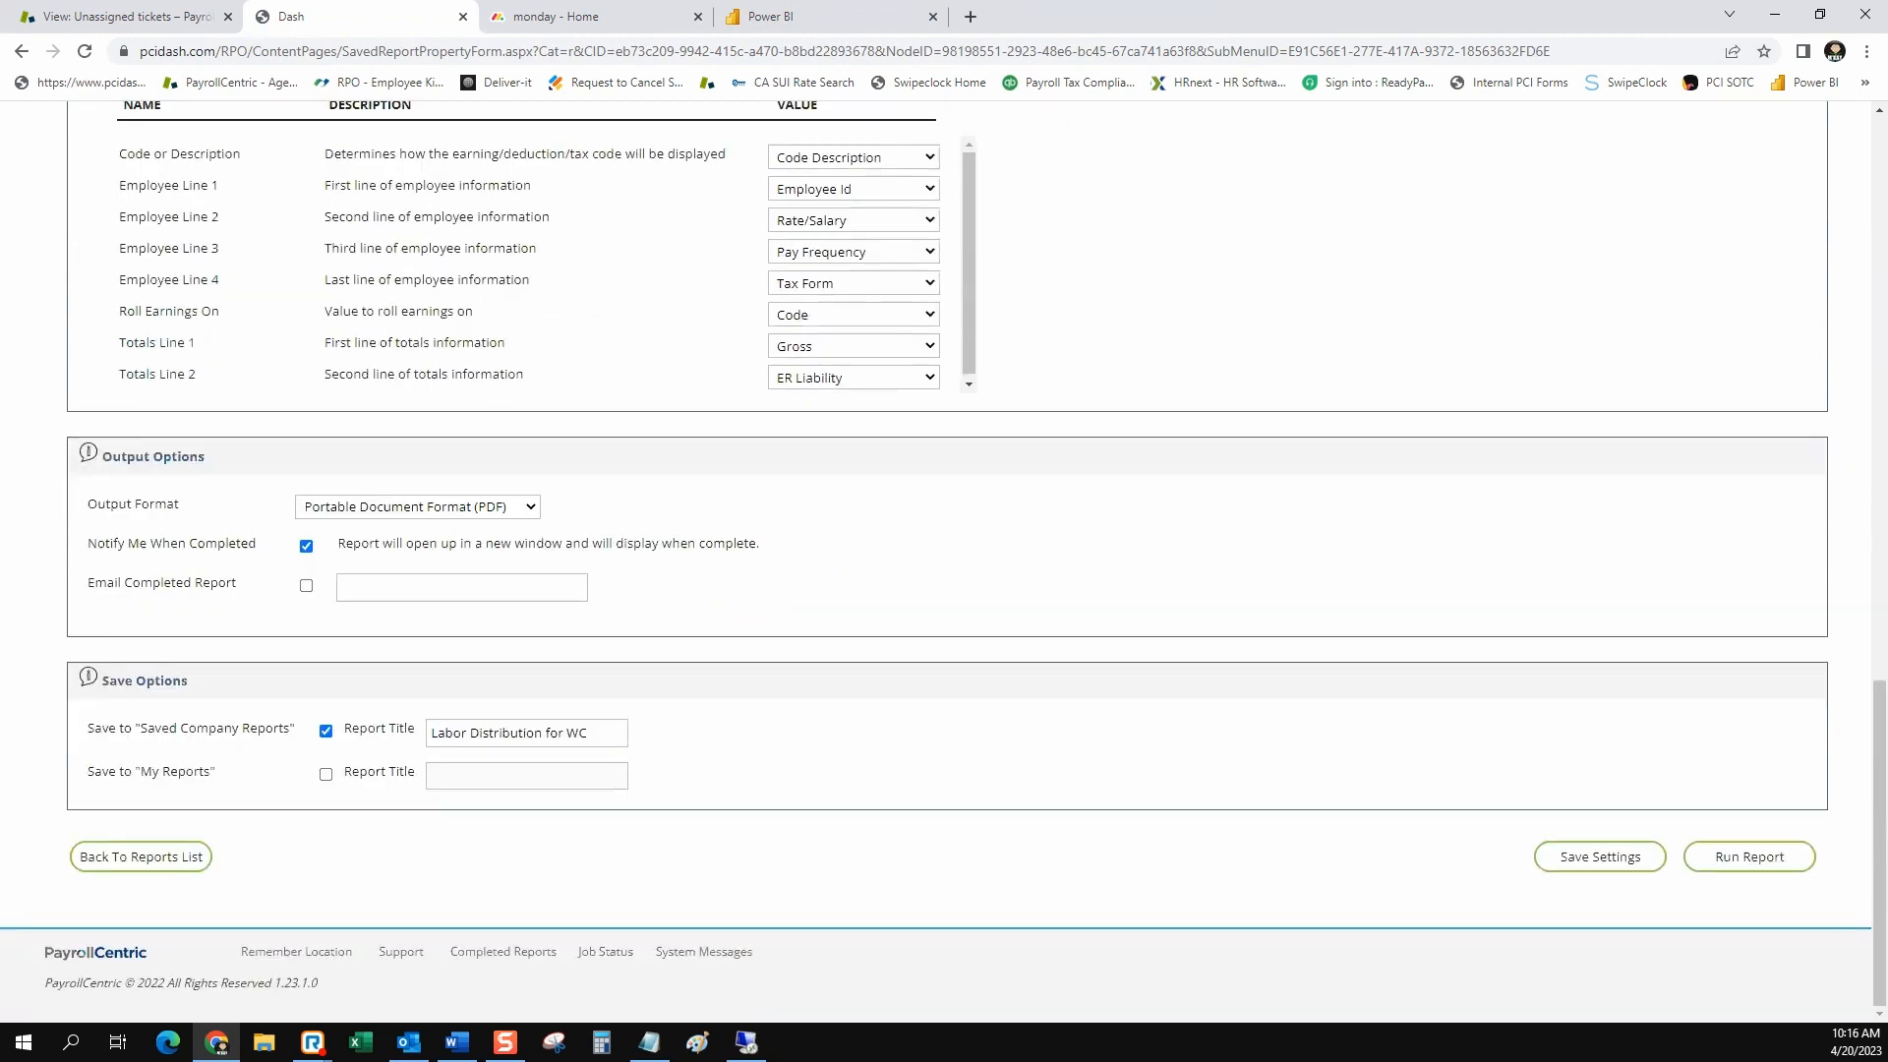
click(1599, 856)
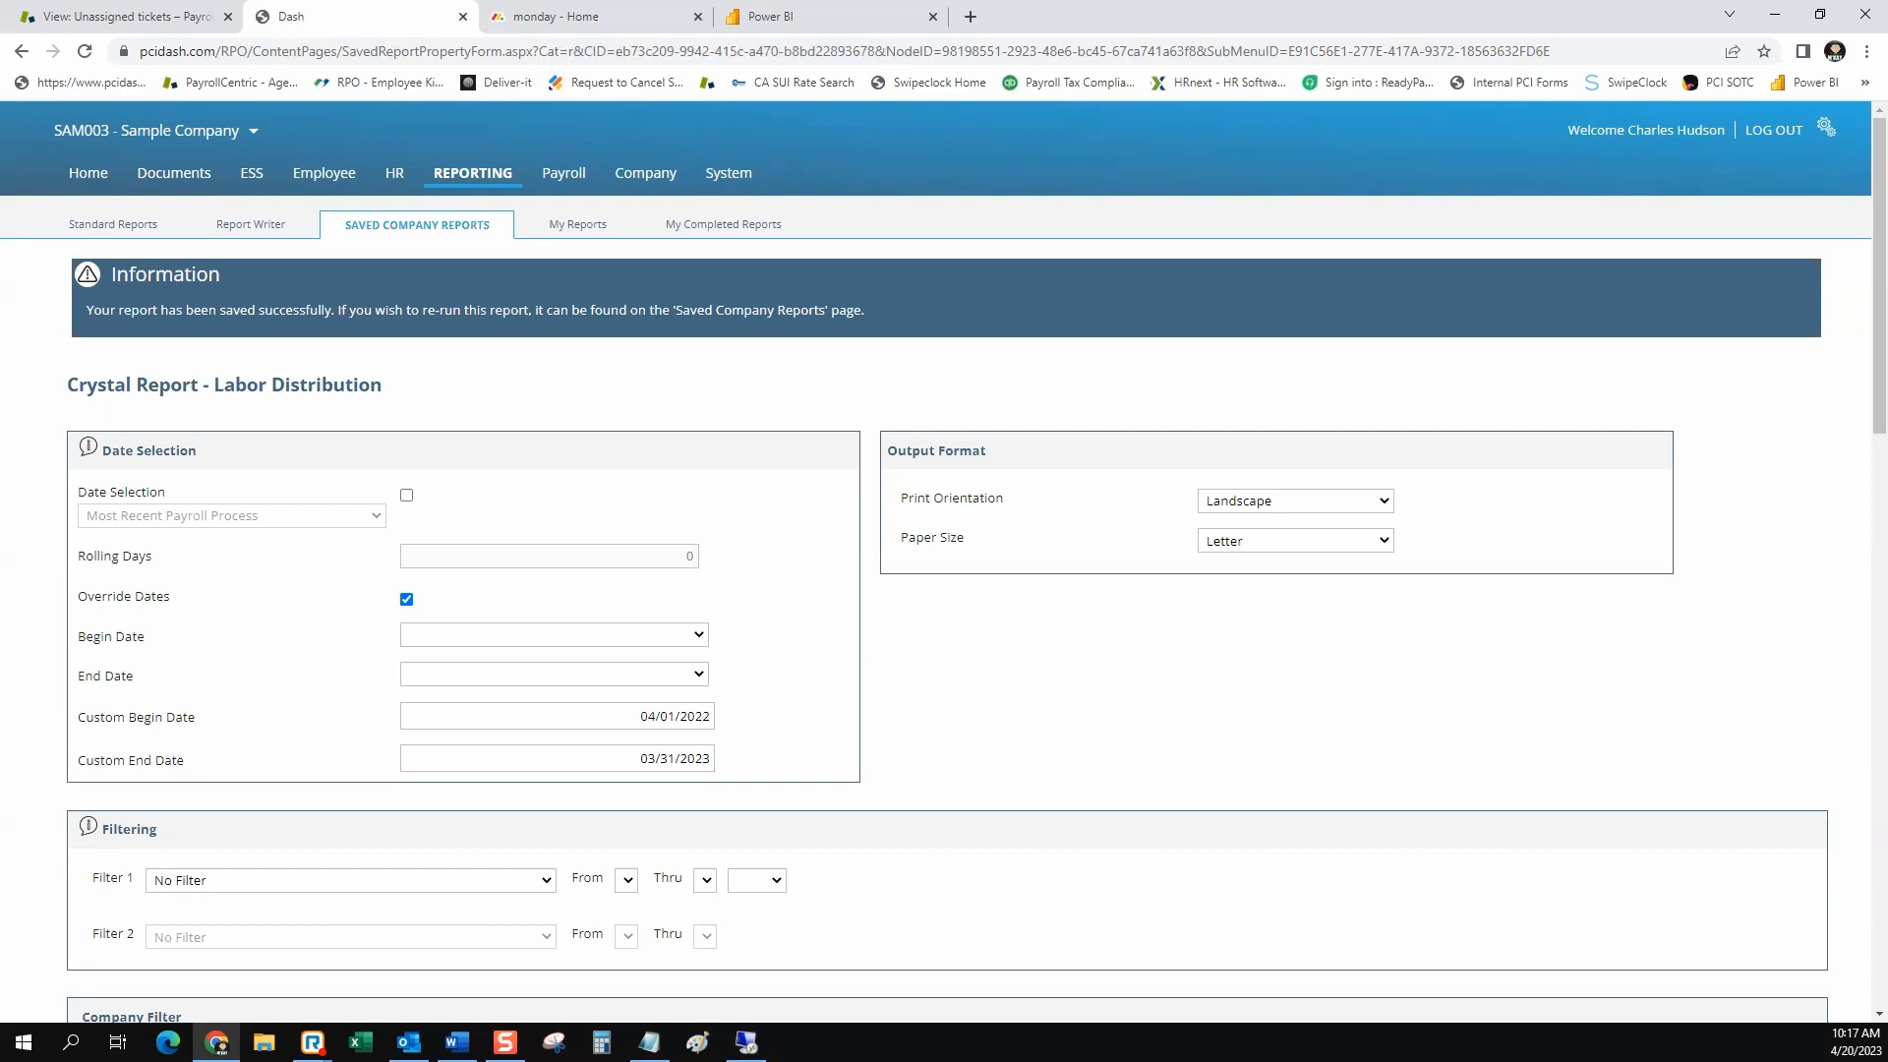
Search the standard reports by title for personal
click(113, 224)
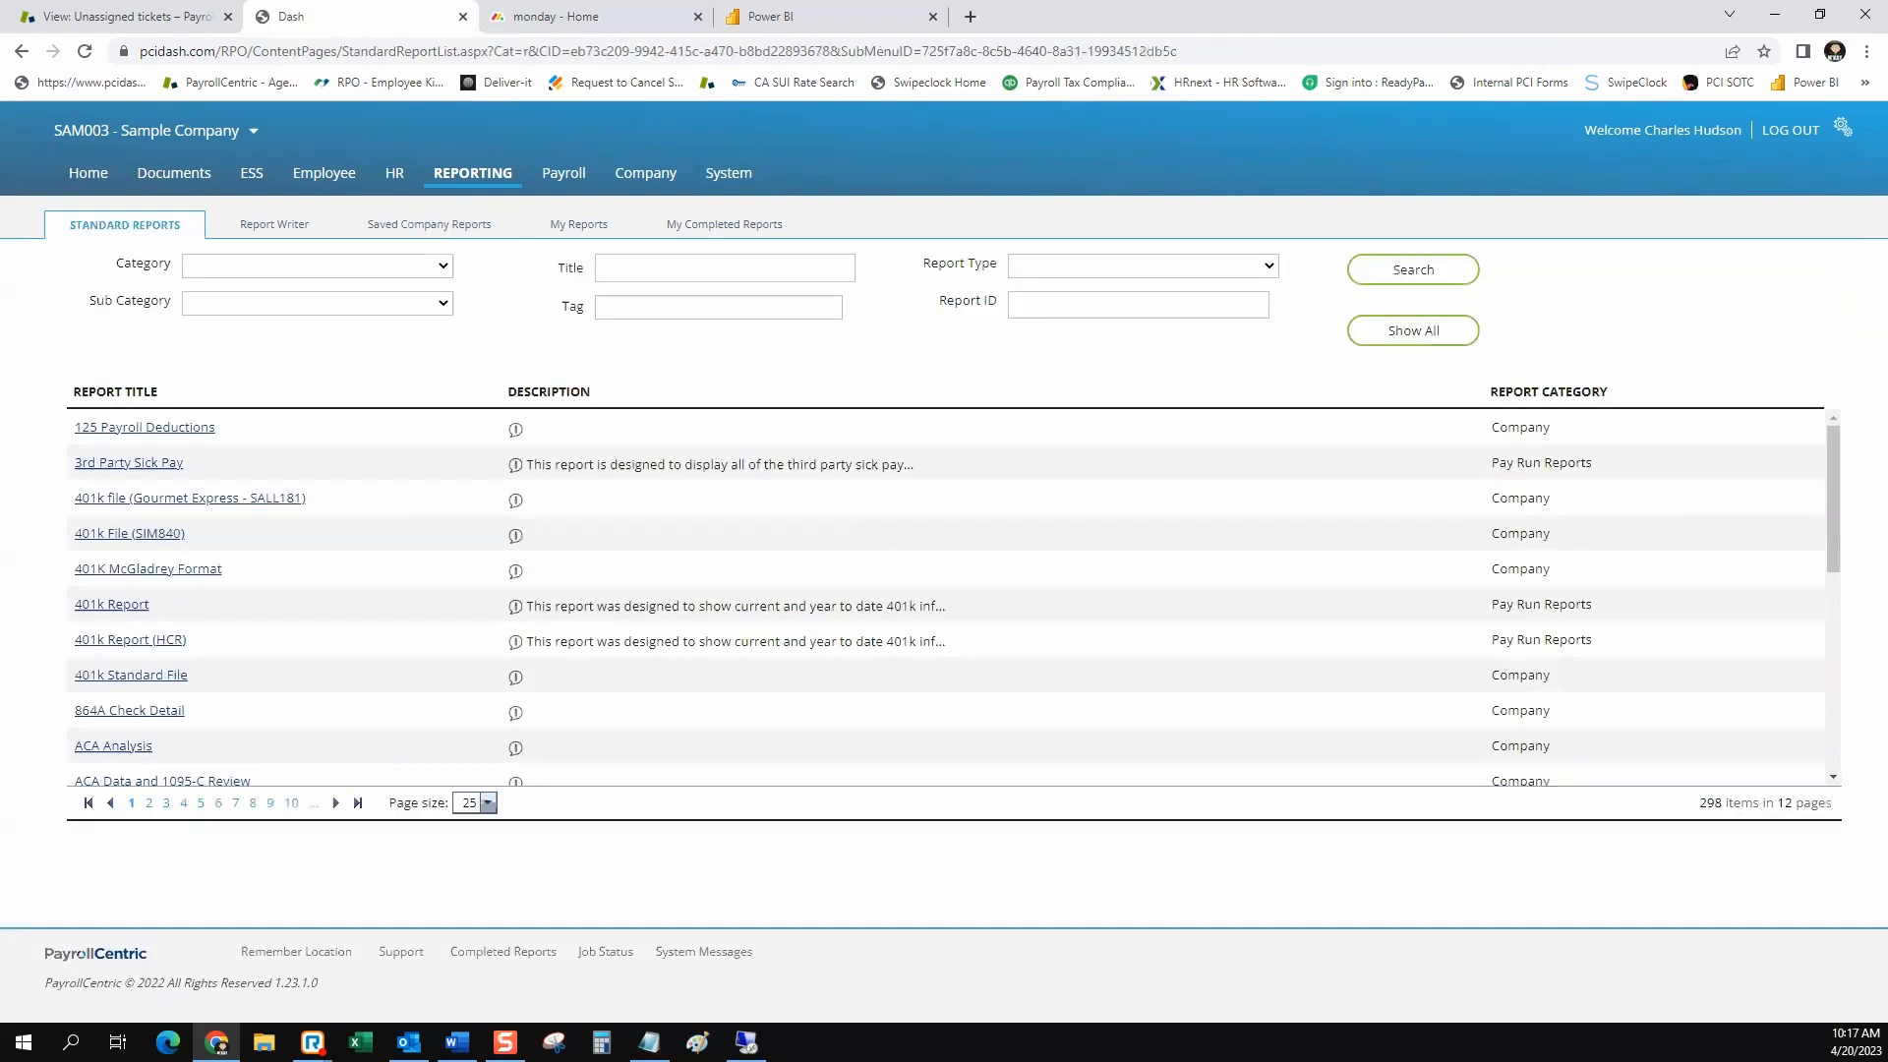
click(719, 267)
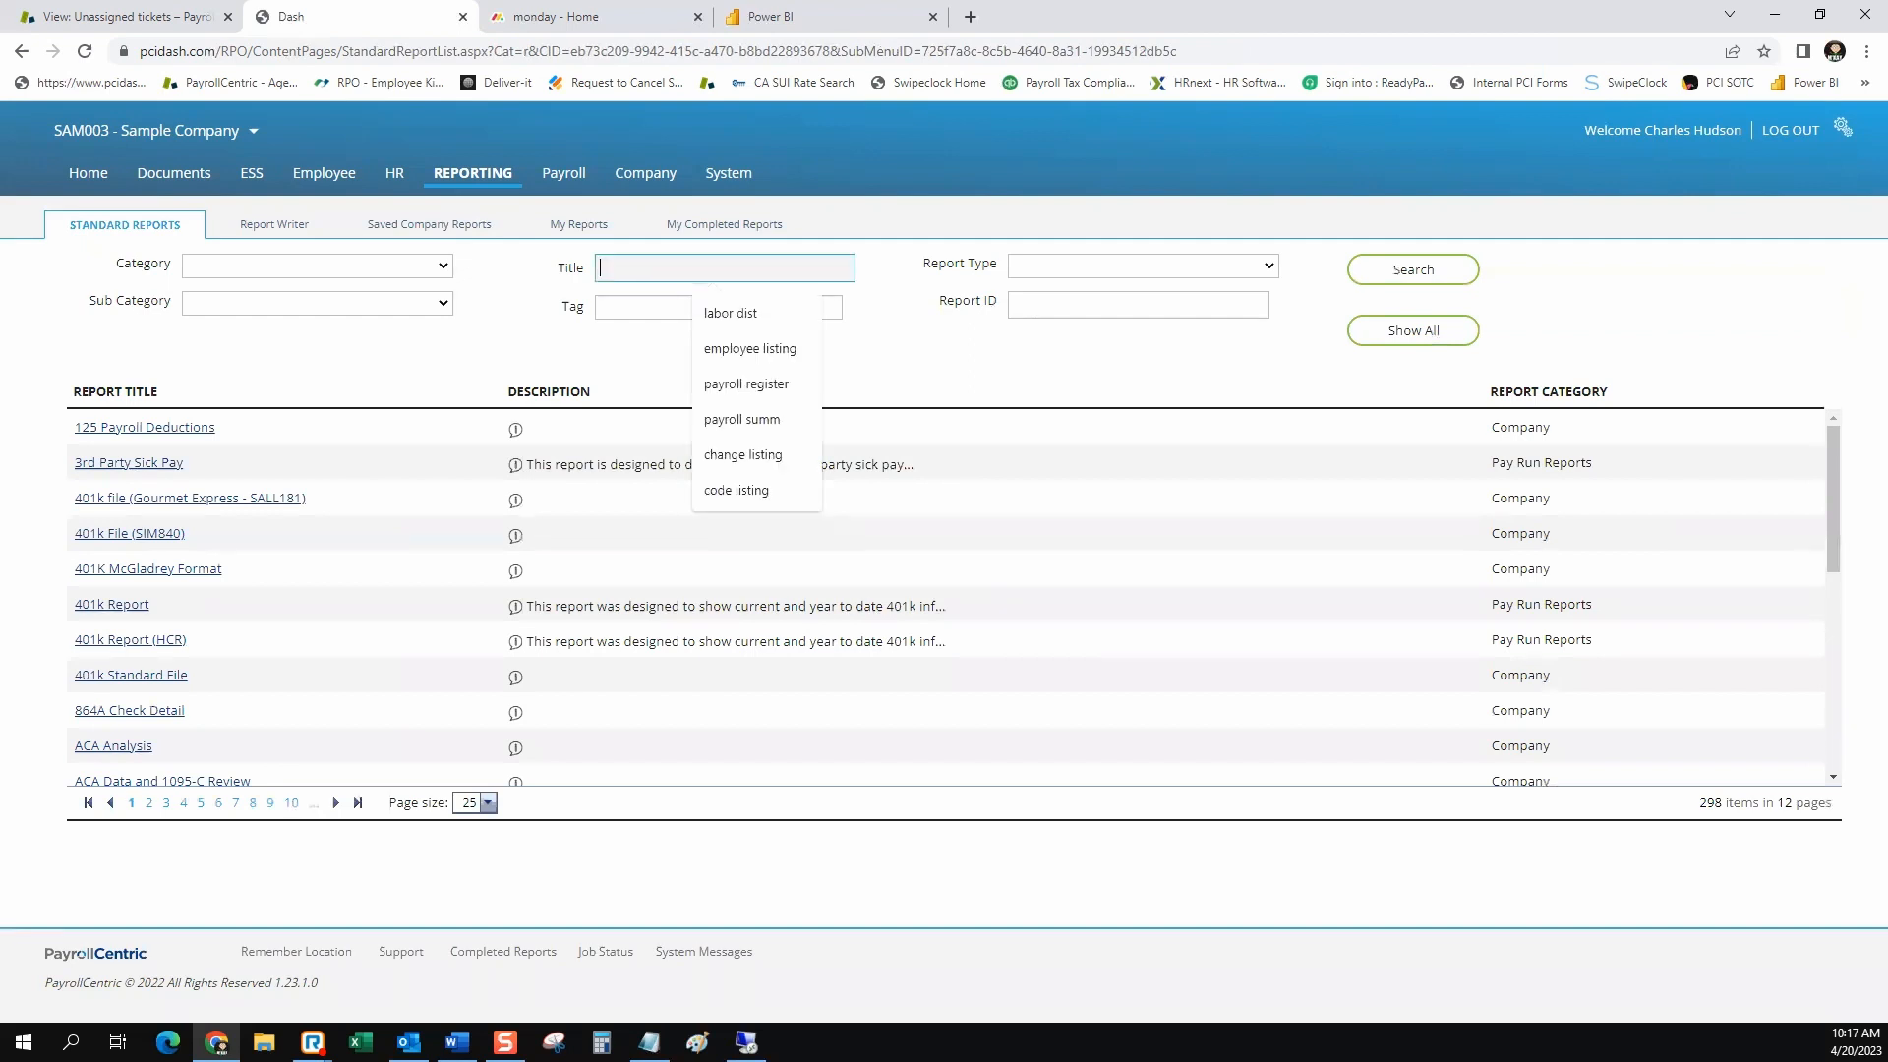
text(pes)
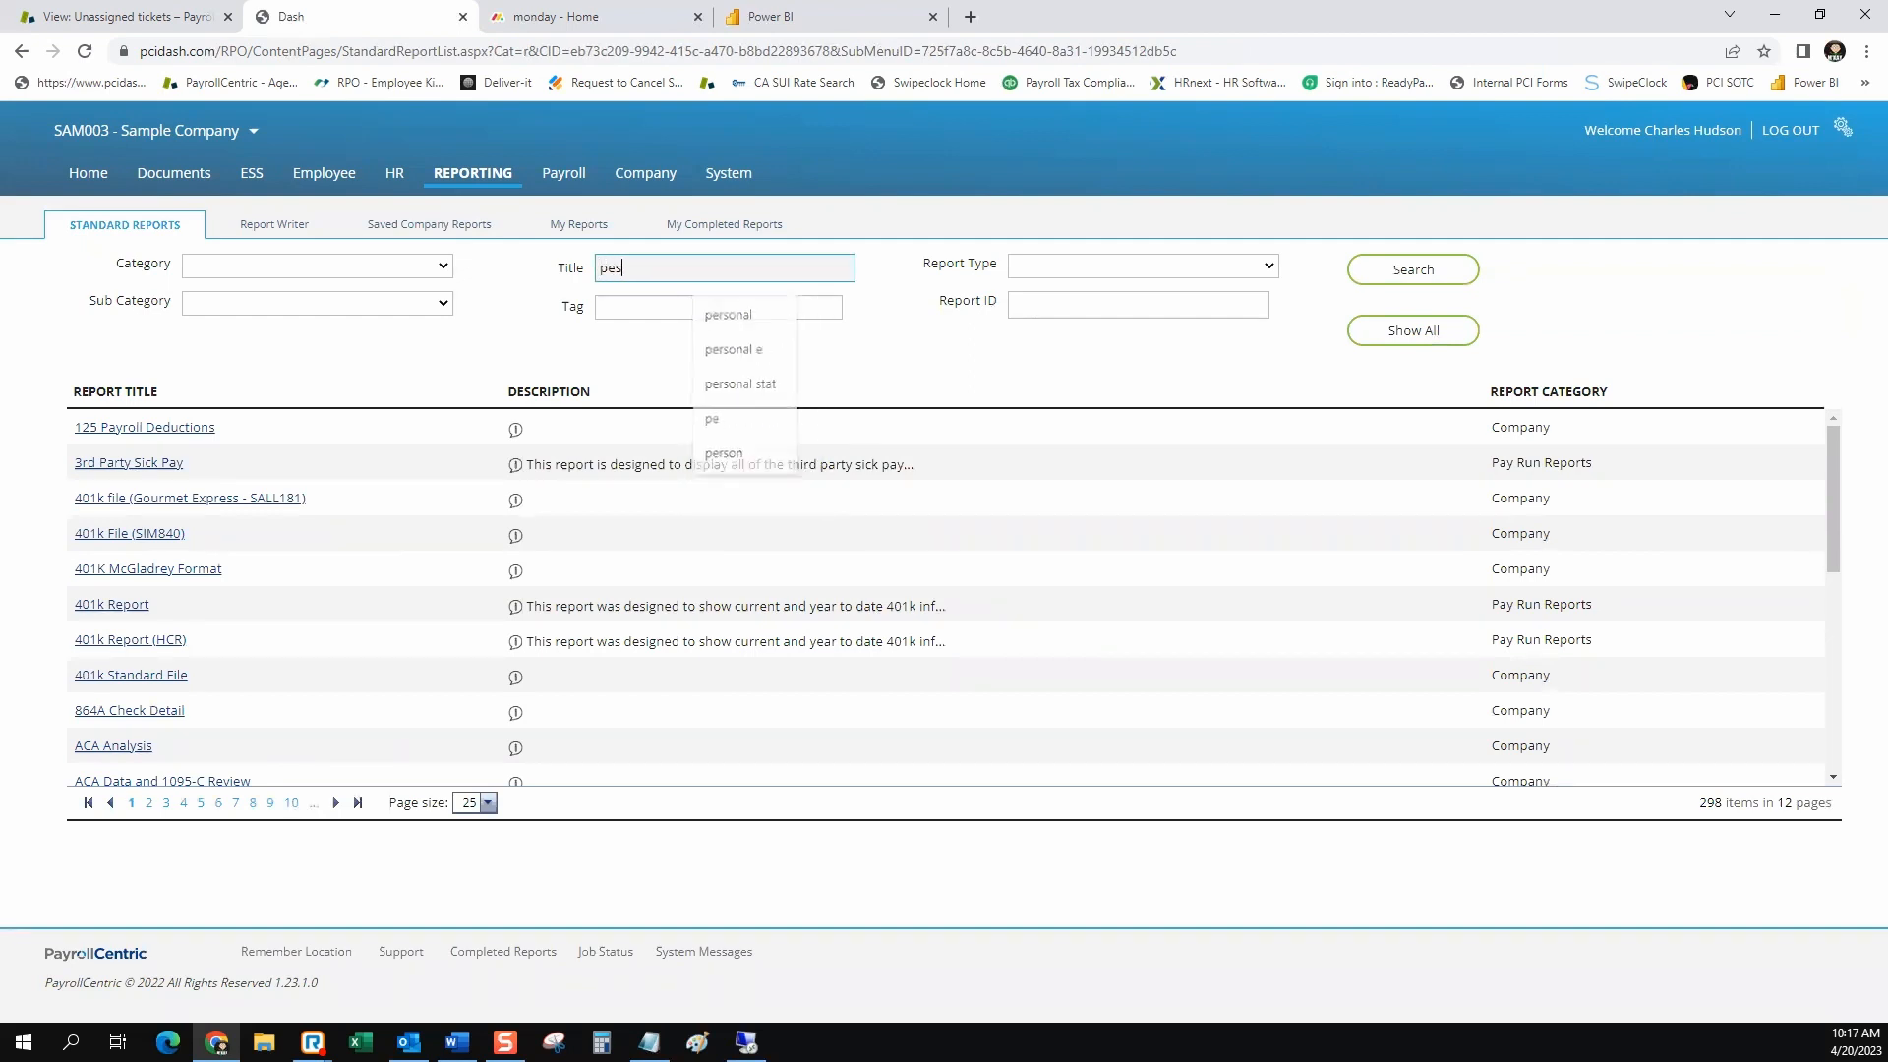
text(onal)
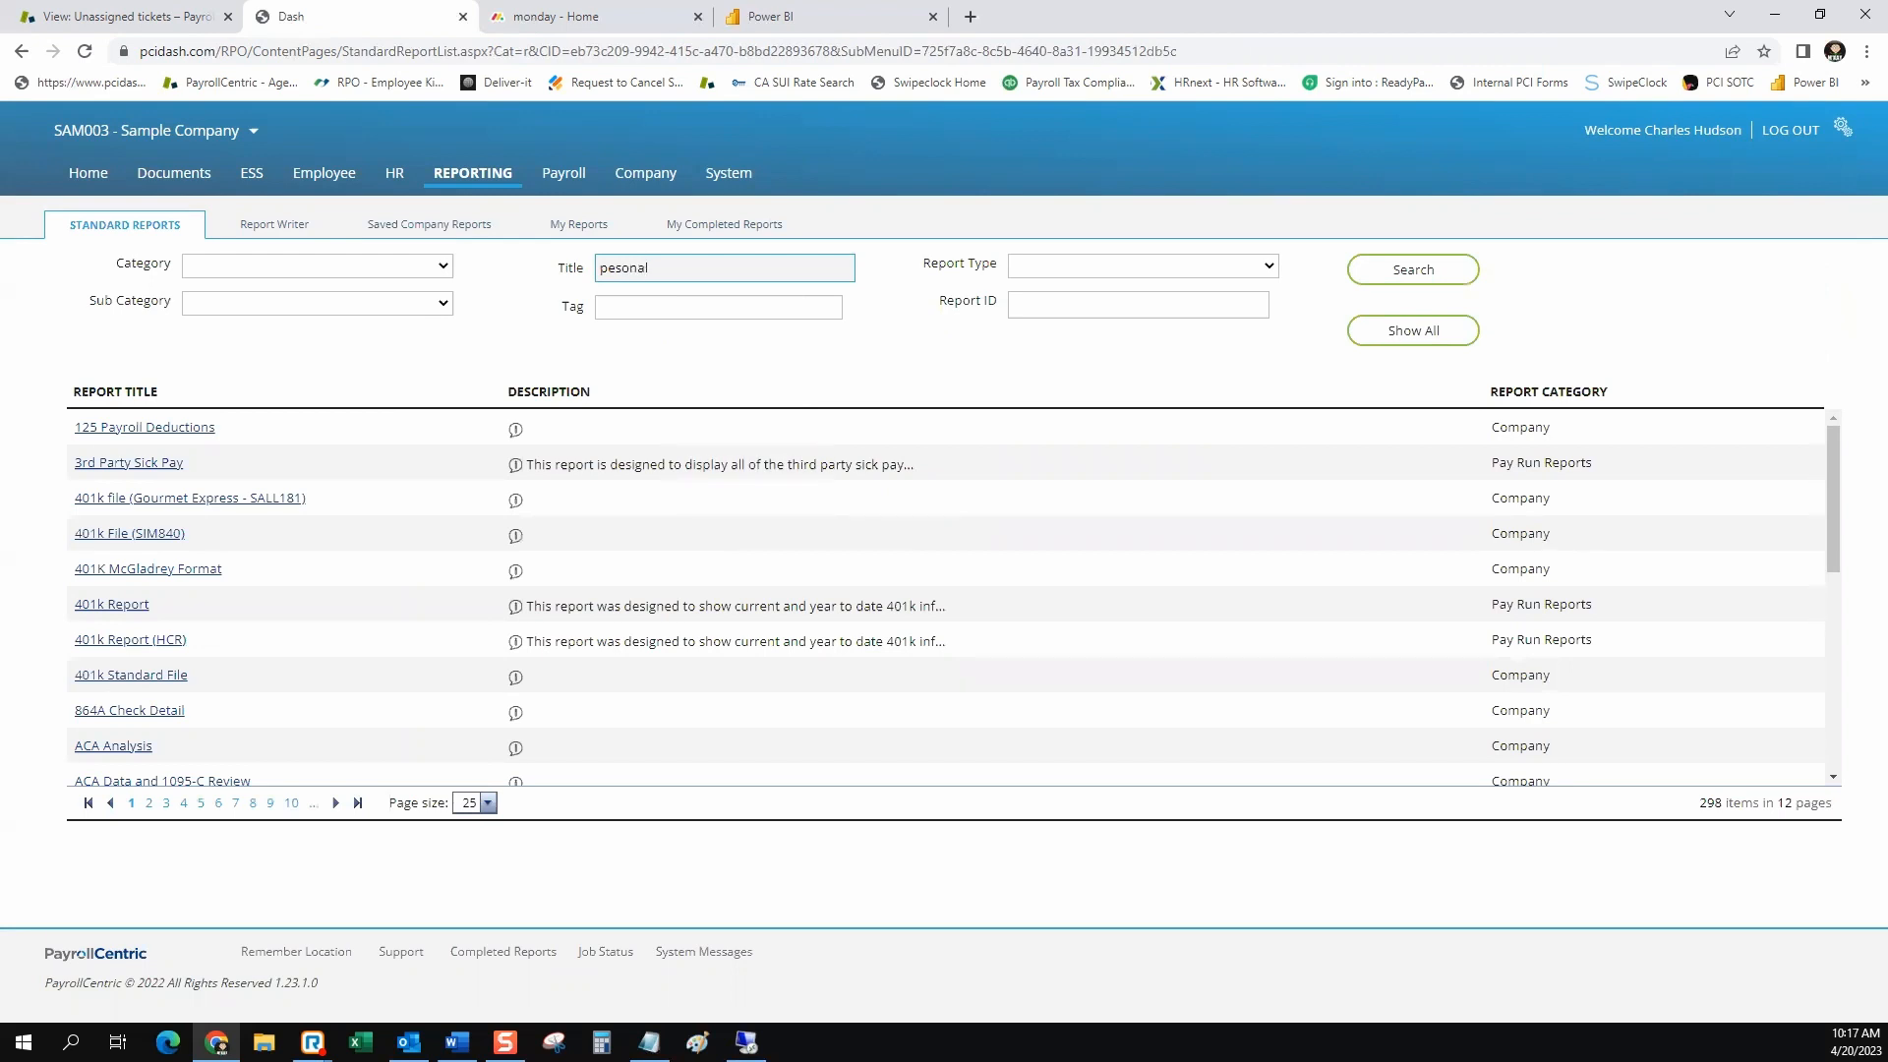
key(Return)
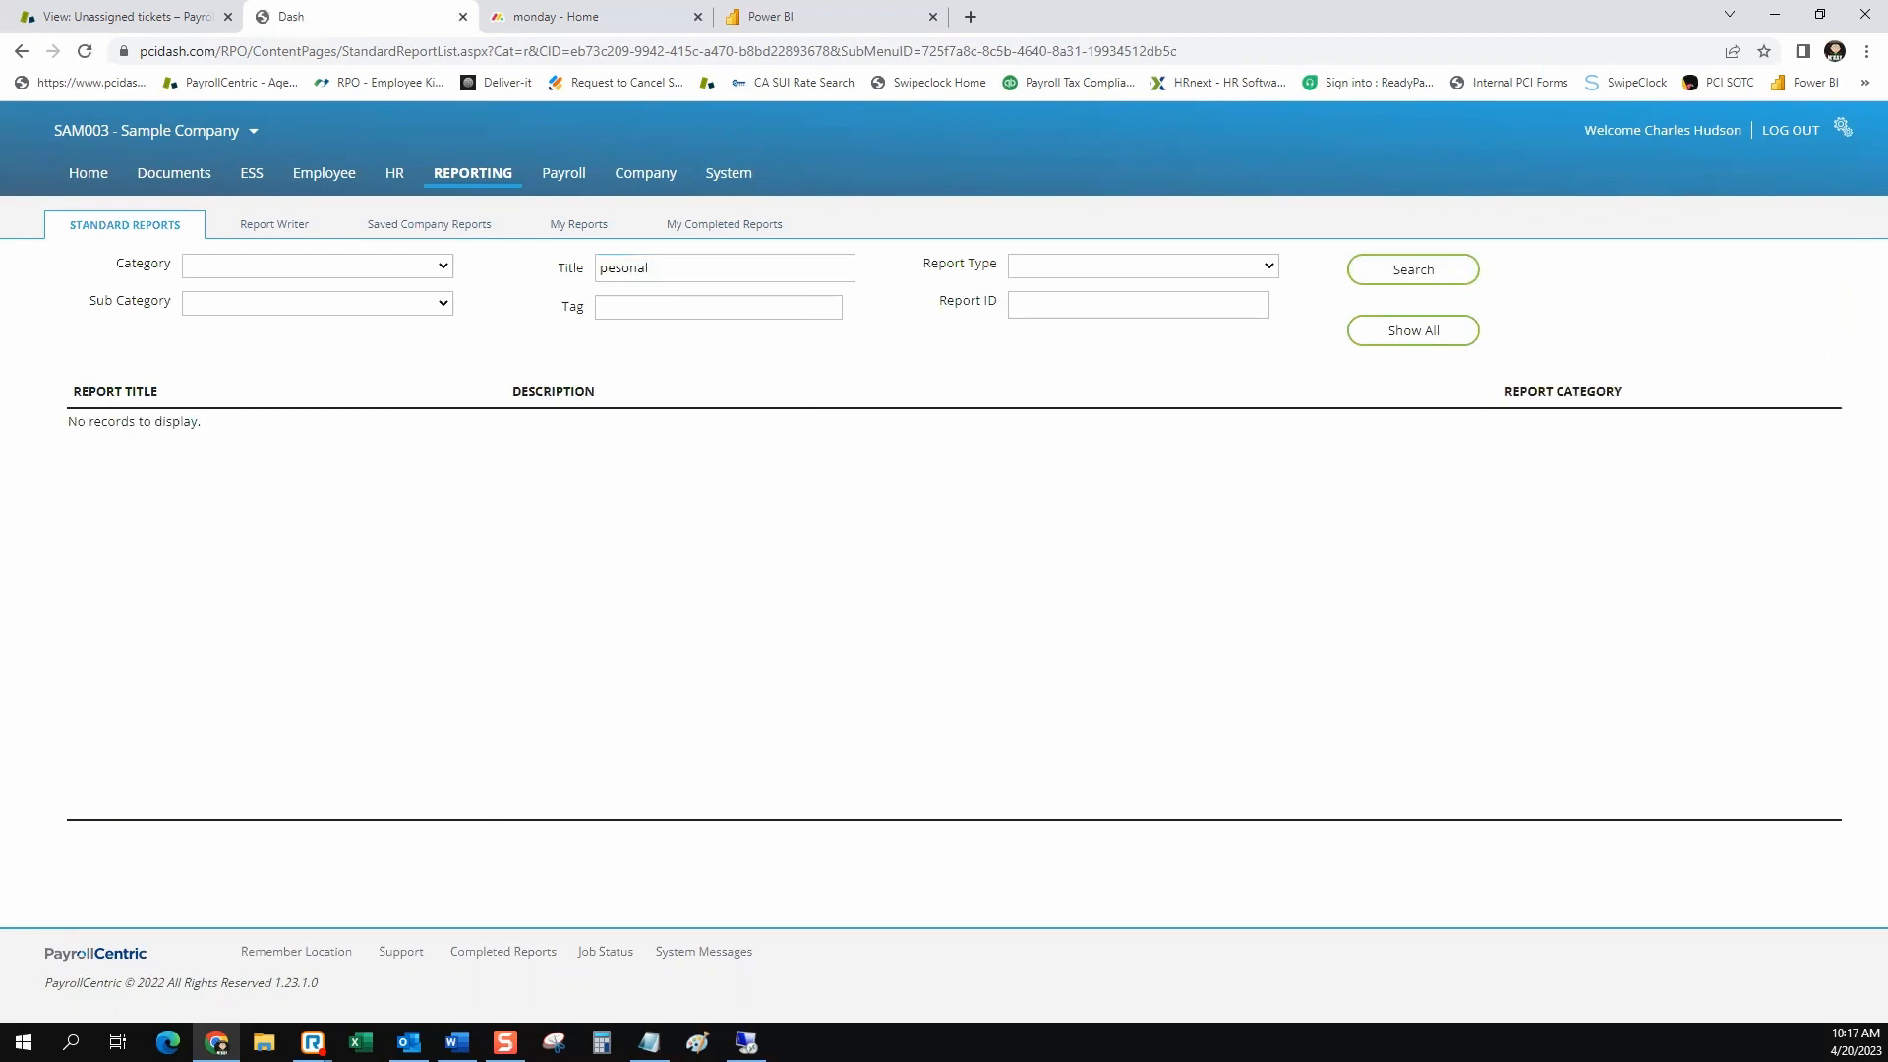
click(649, 268)
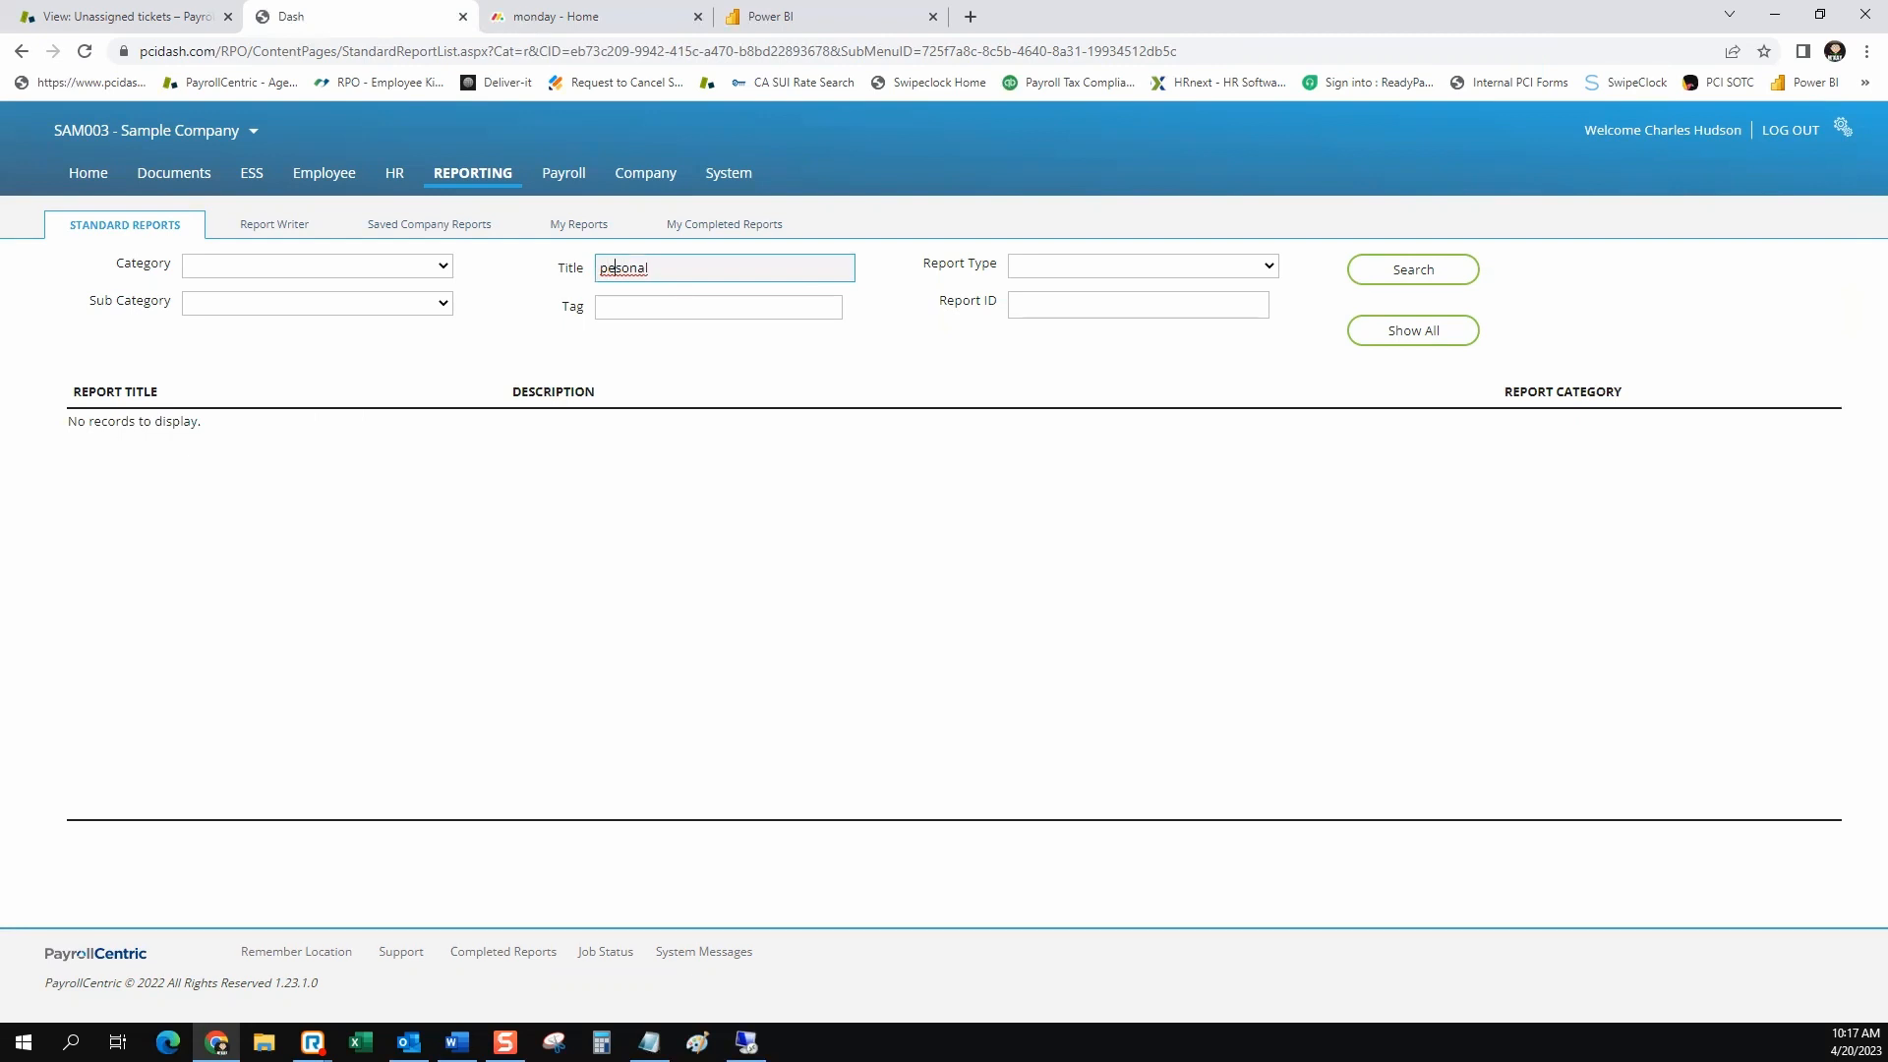
text(r)
key(Return)
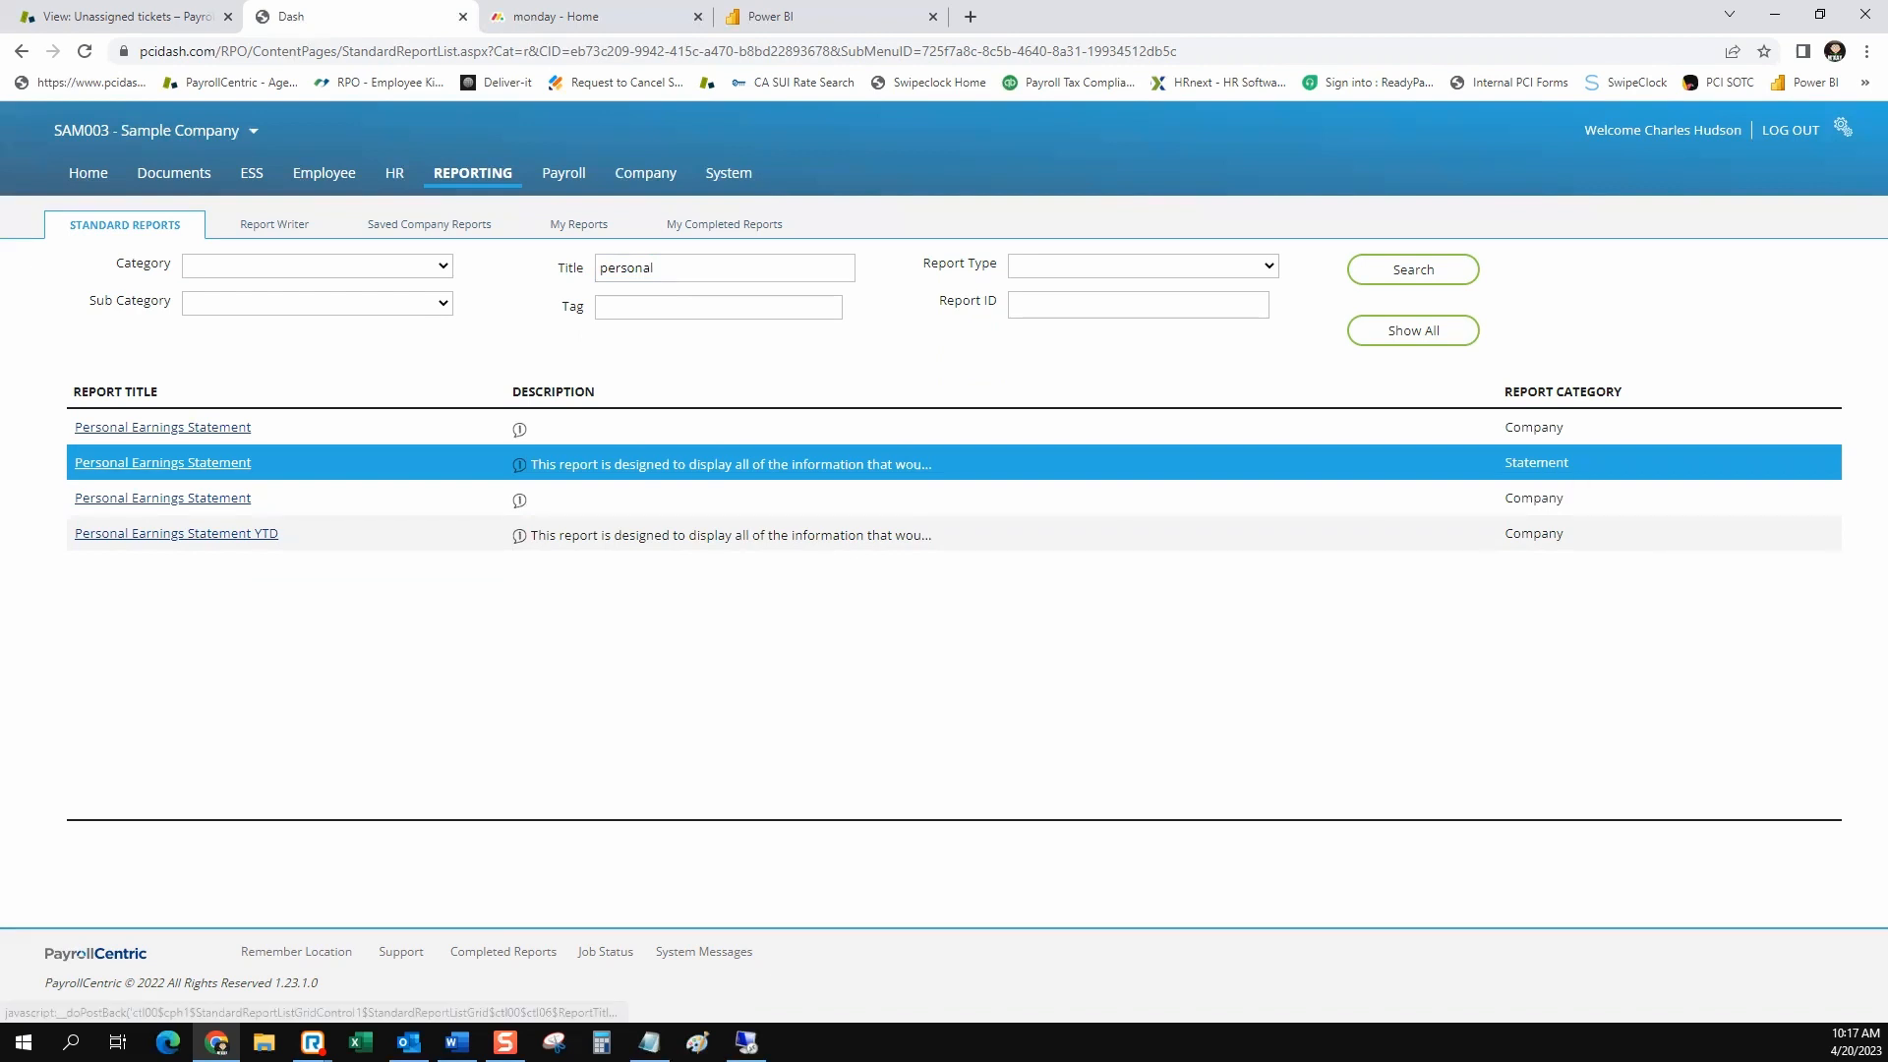
Open the Personal Earnings Statement report in the Statement category and set its date selection to Year to Date
click(191, 462)
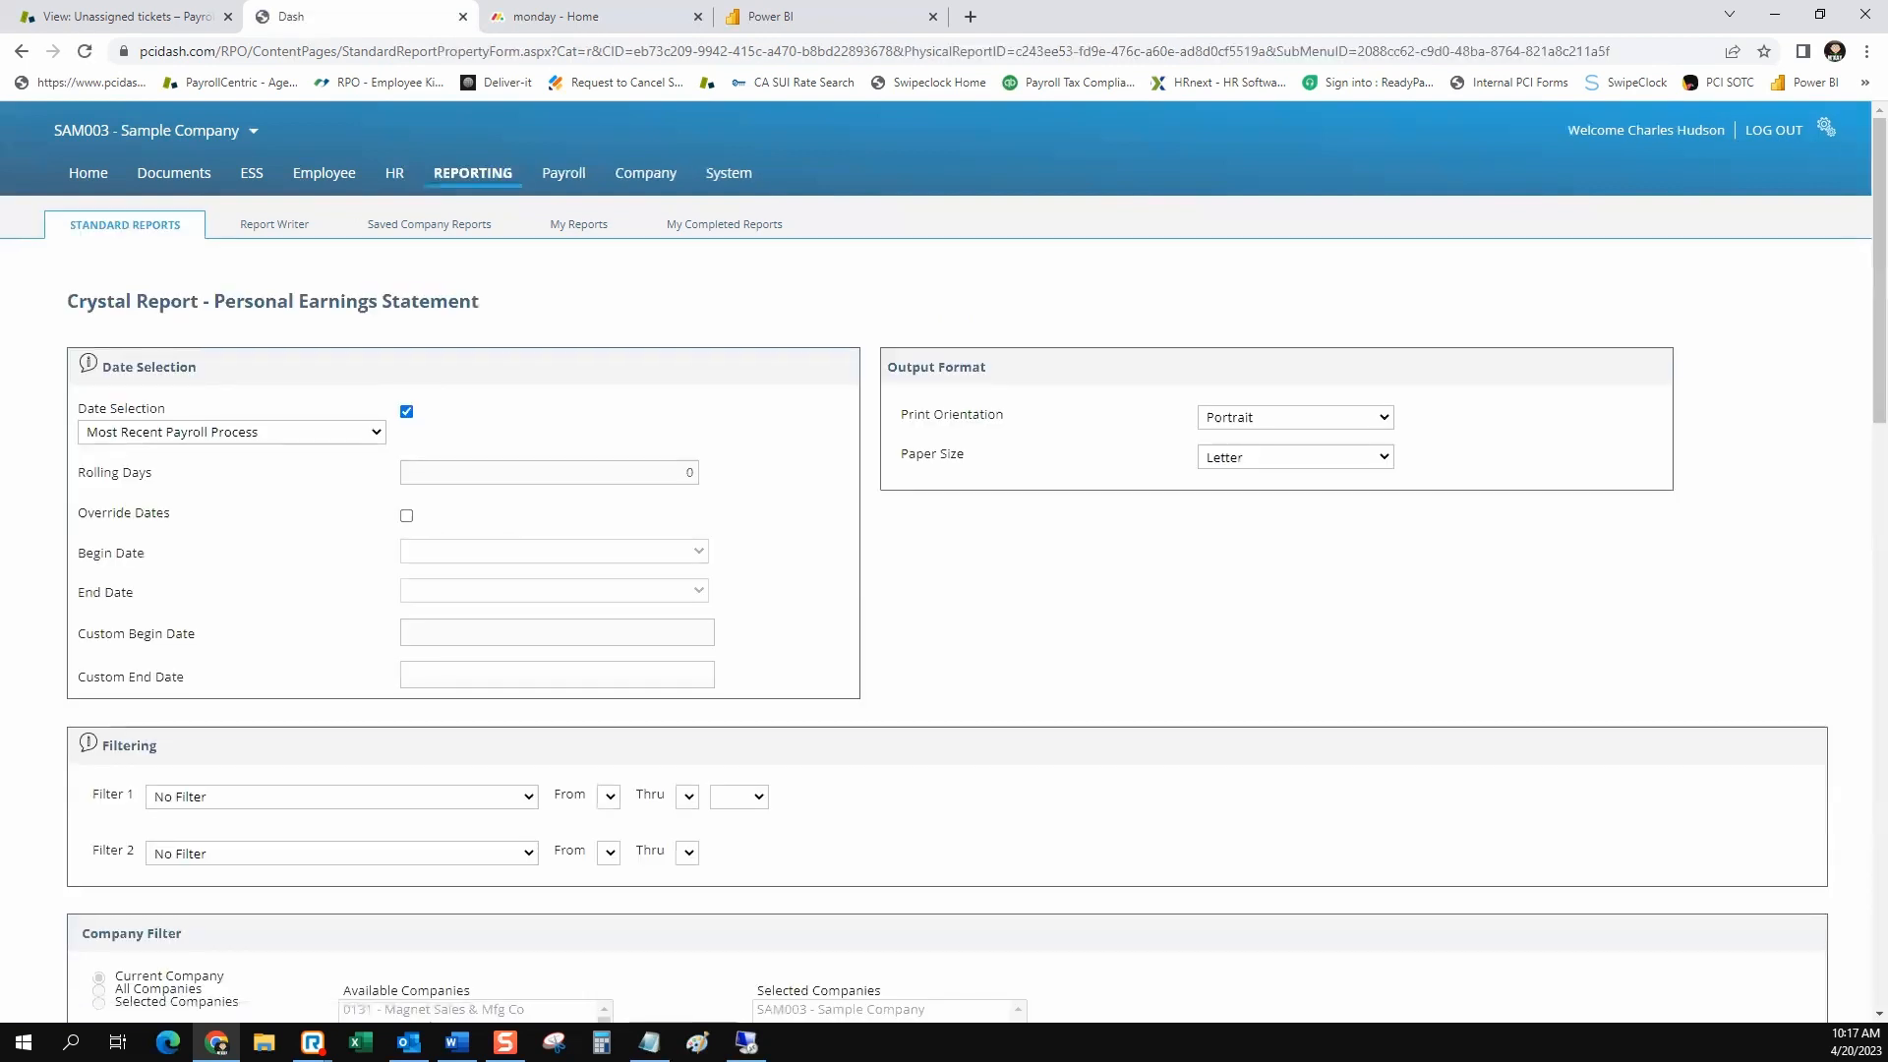
scroll(944, 563, down, 1)
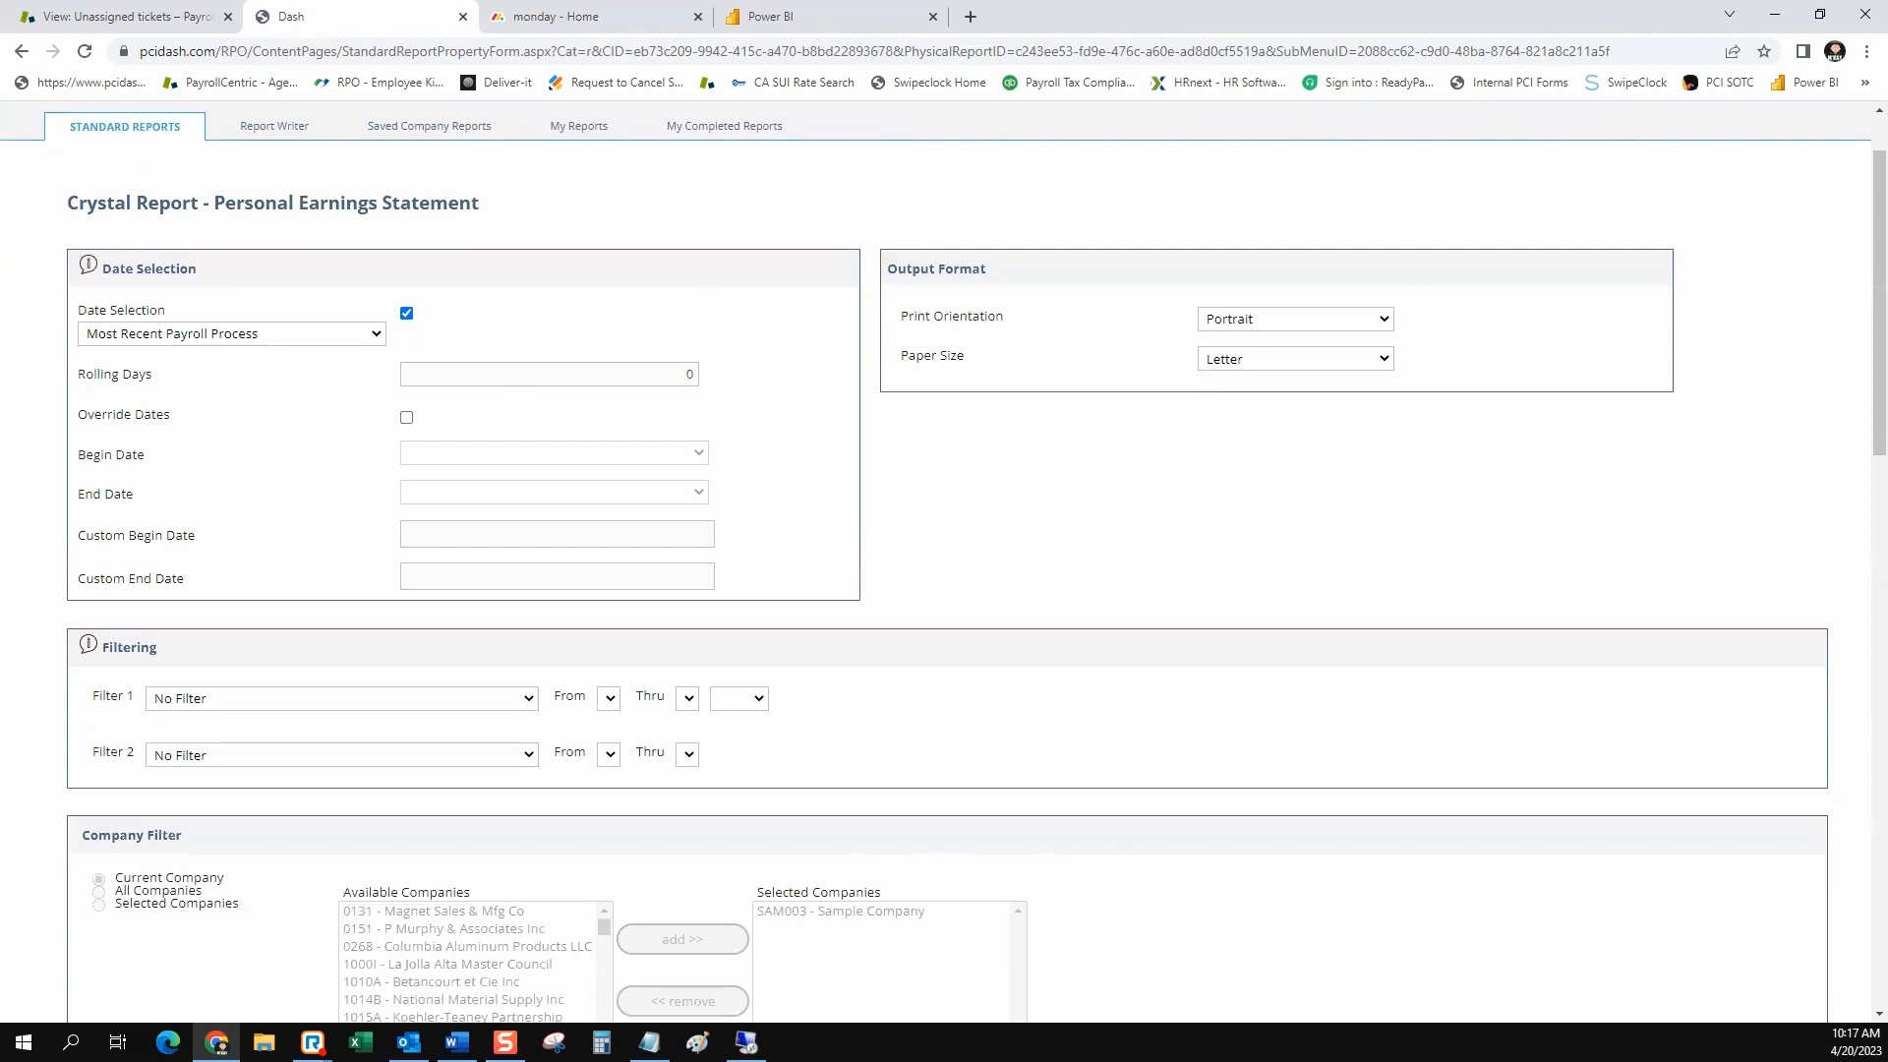
click(232, 334)
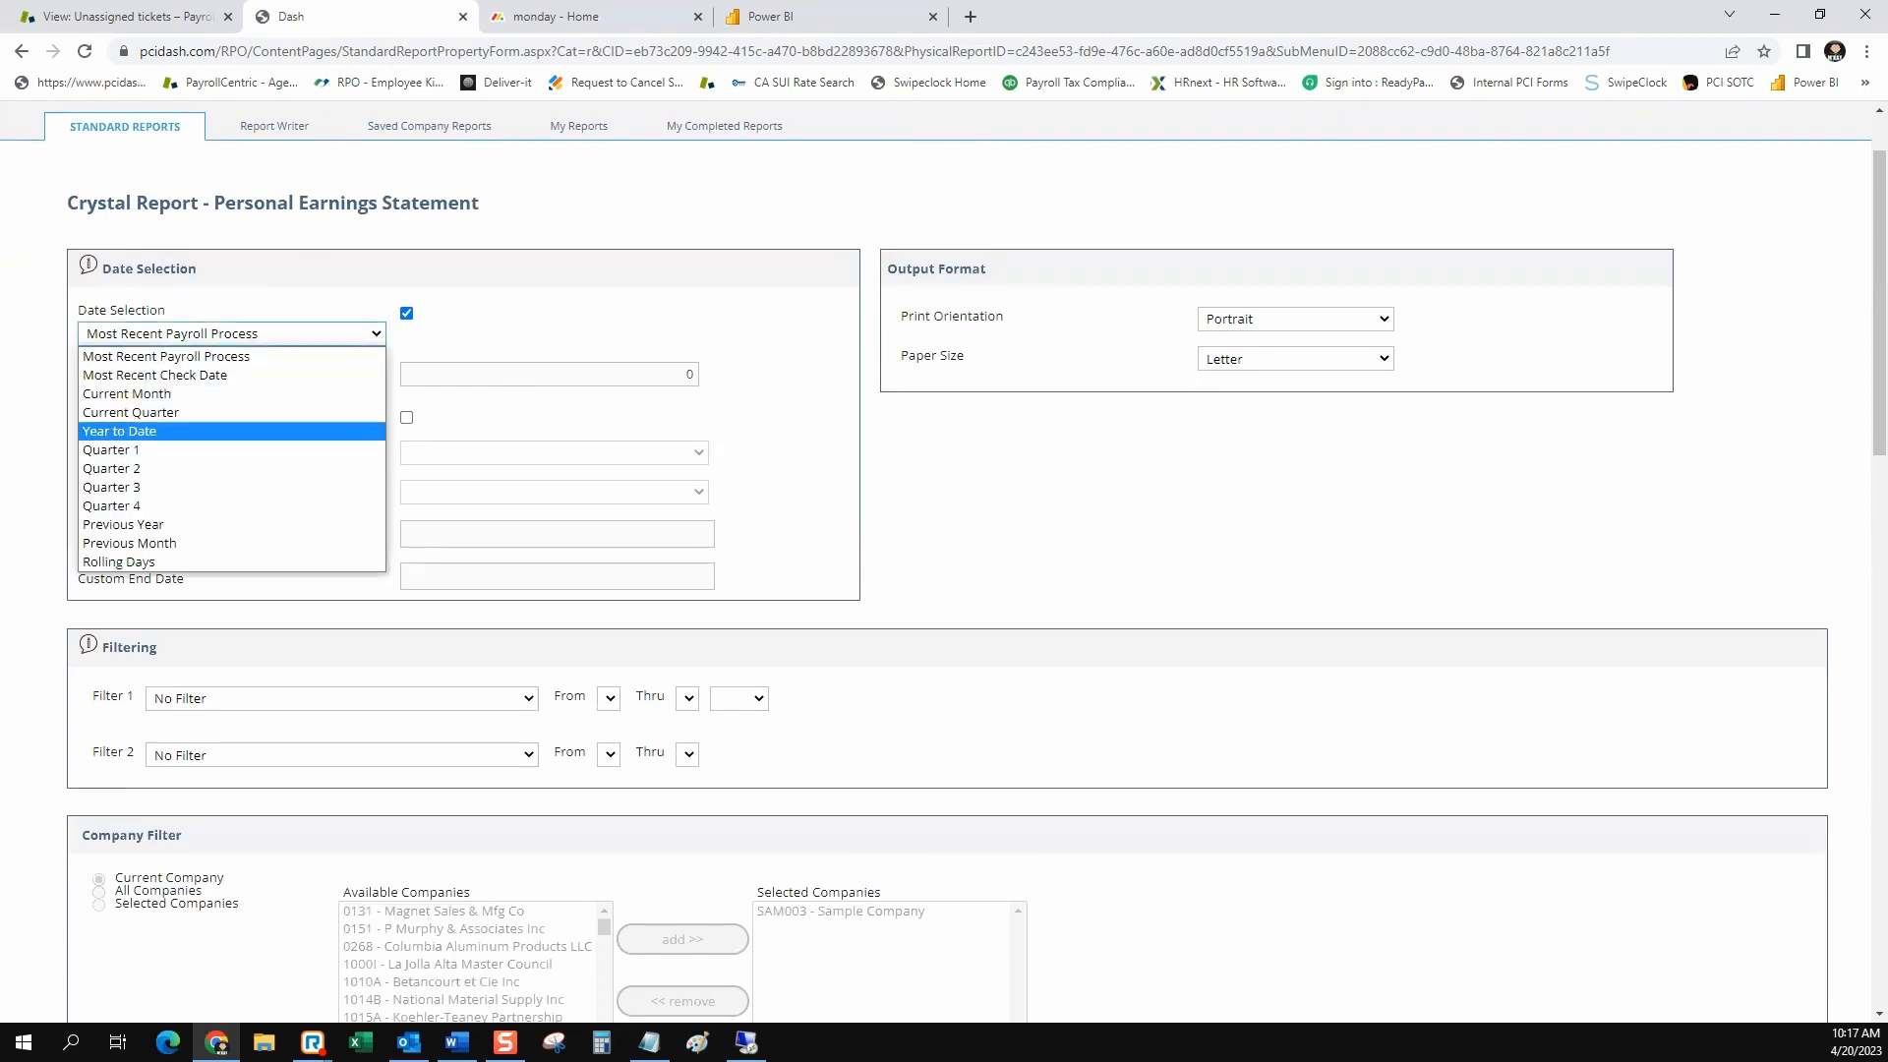
click(120, 432)
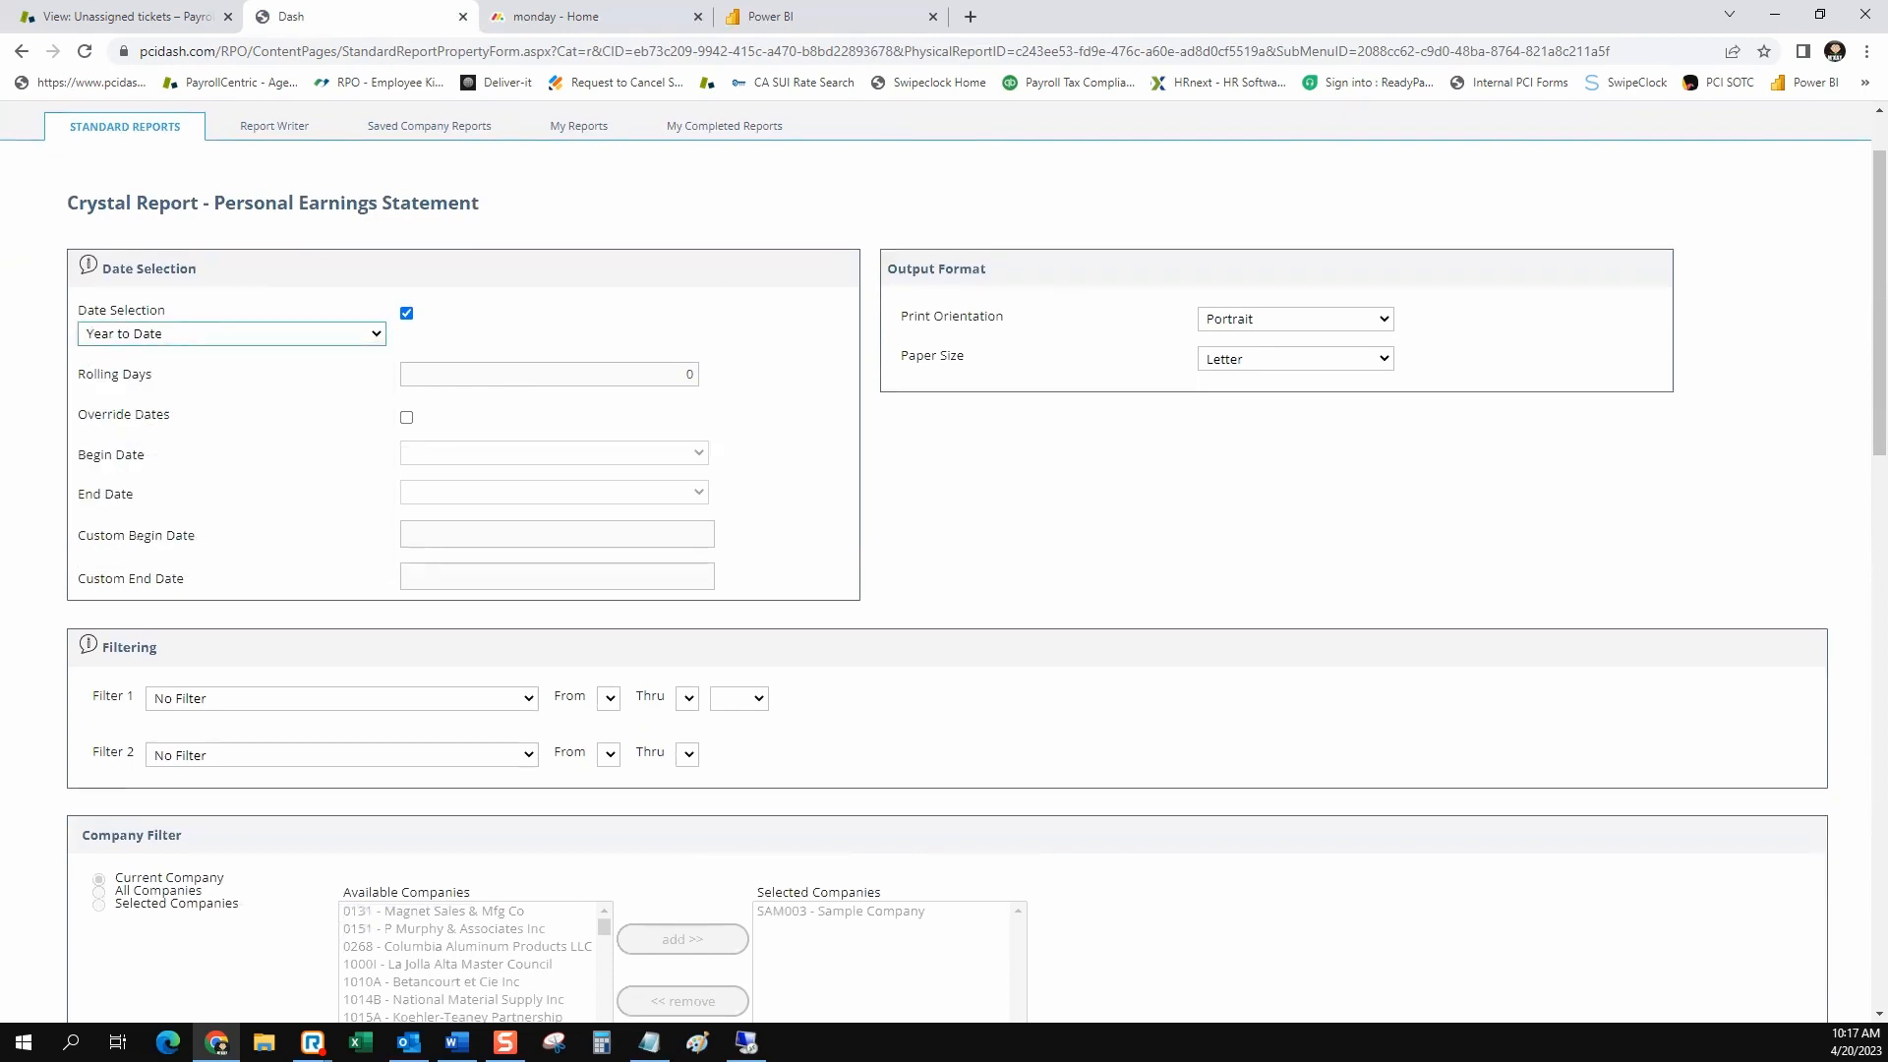
Set Filter 1 to Employee Id and limit the range to the single employee with the initials JM
scroll(944, 563, down, 2)
click(341, 502)
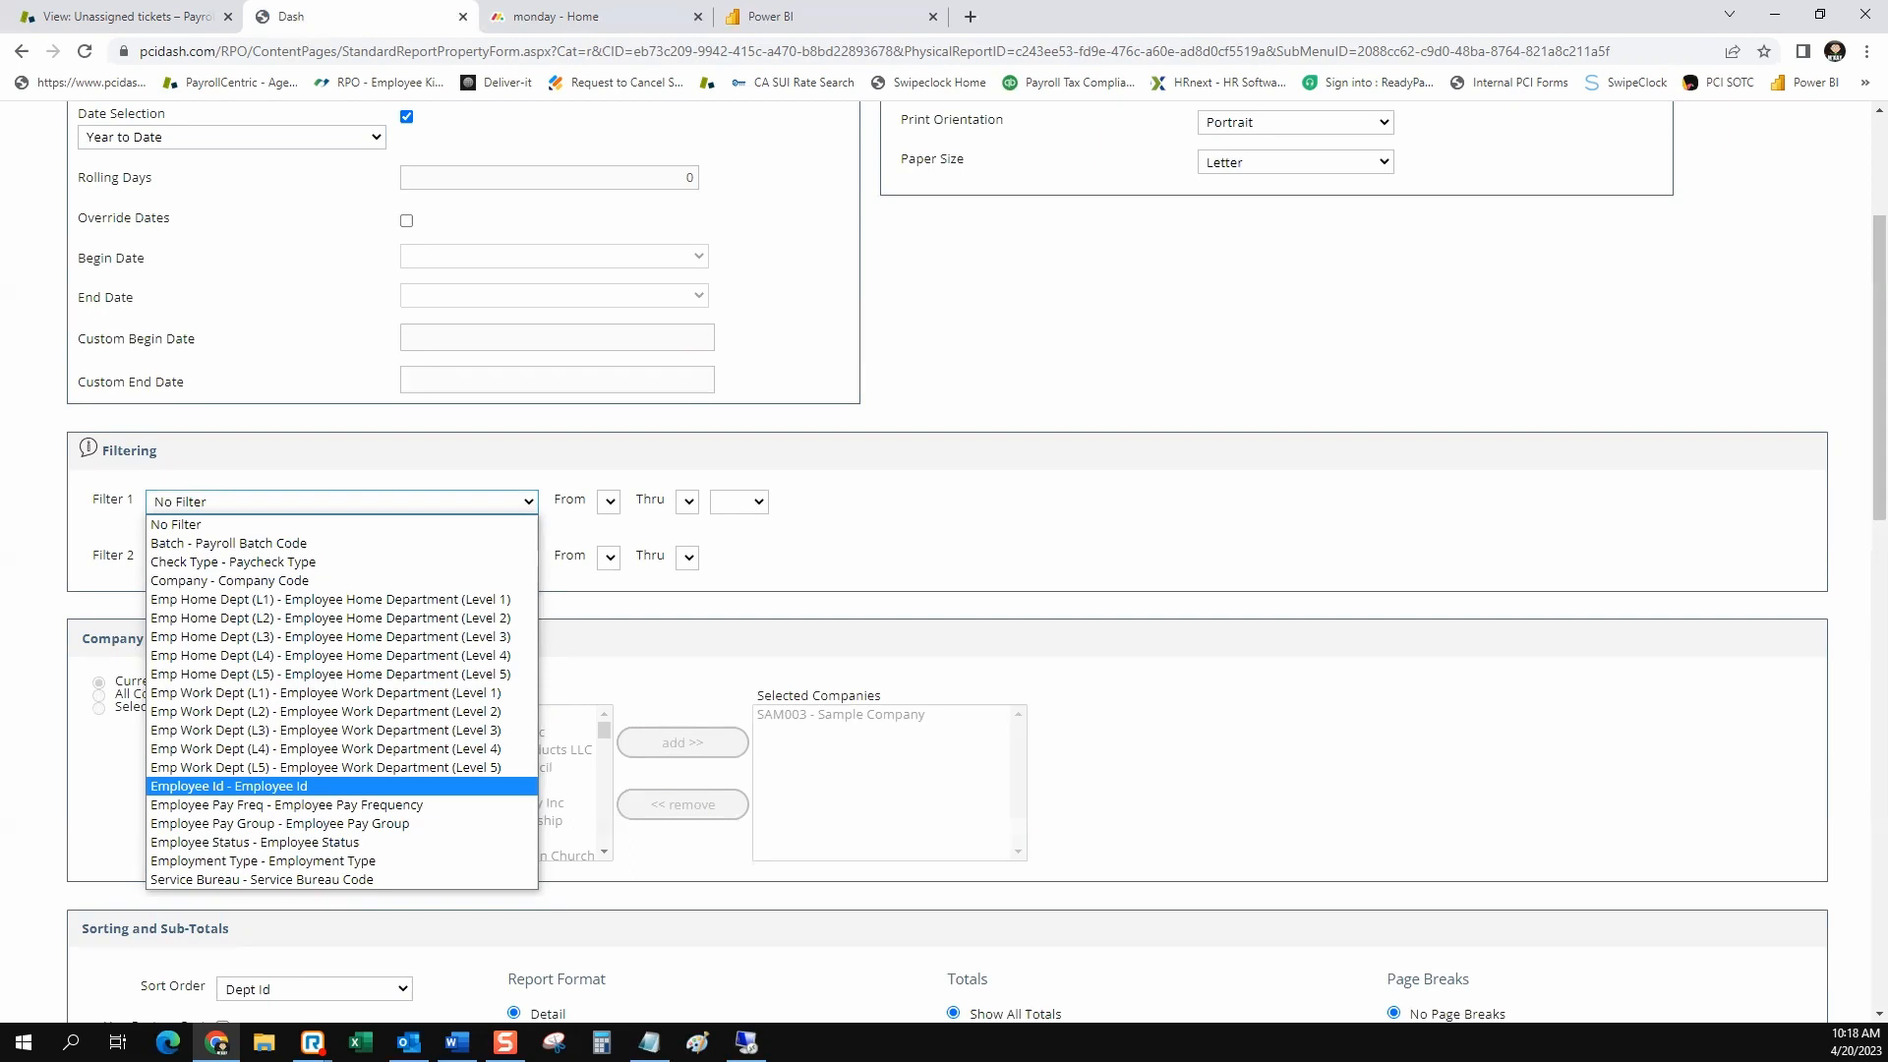
click(229, 786)
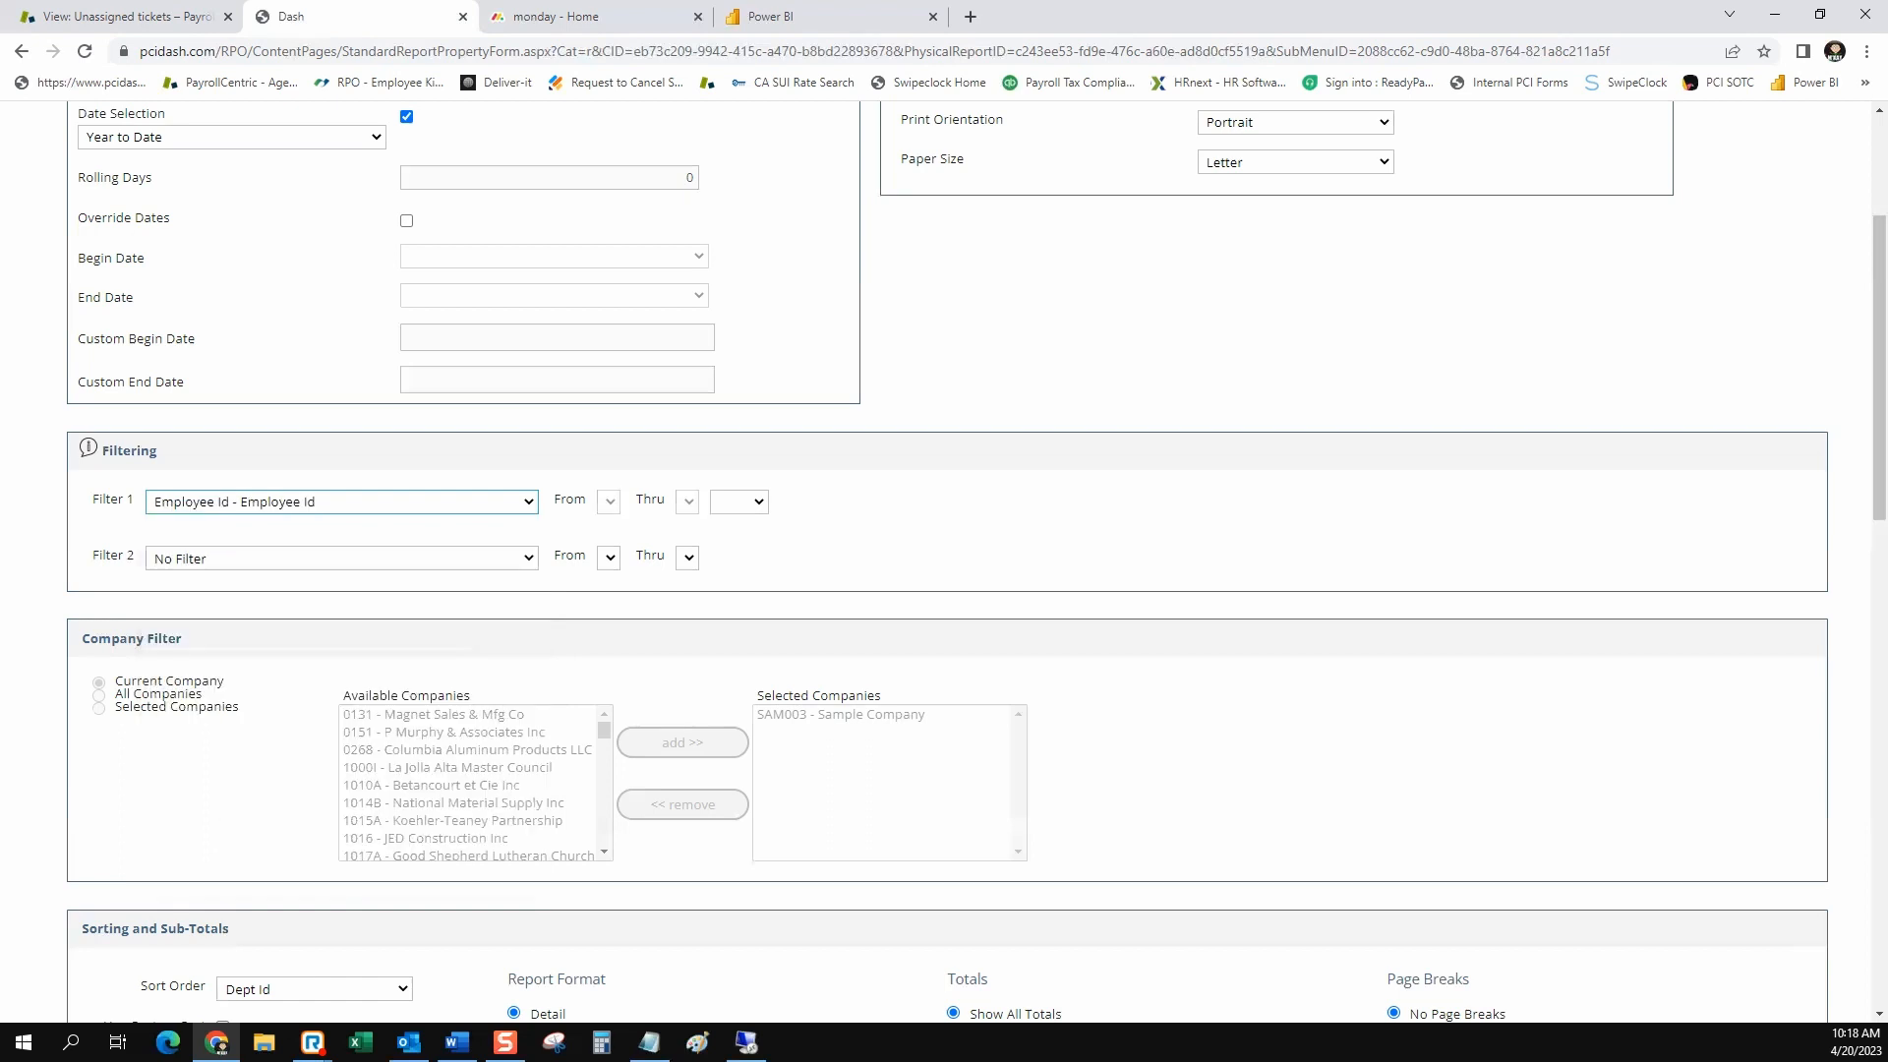
click(611, 501)
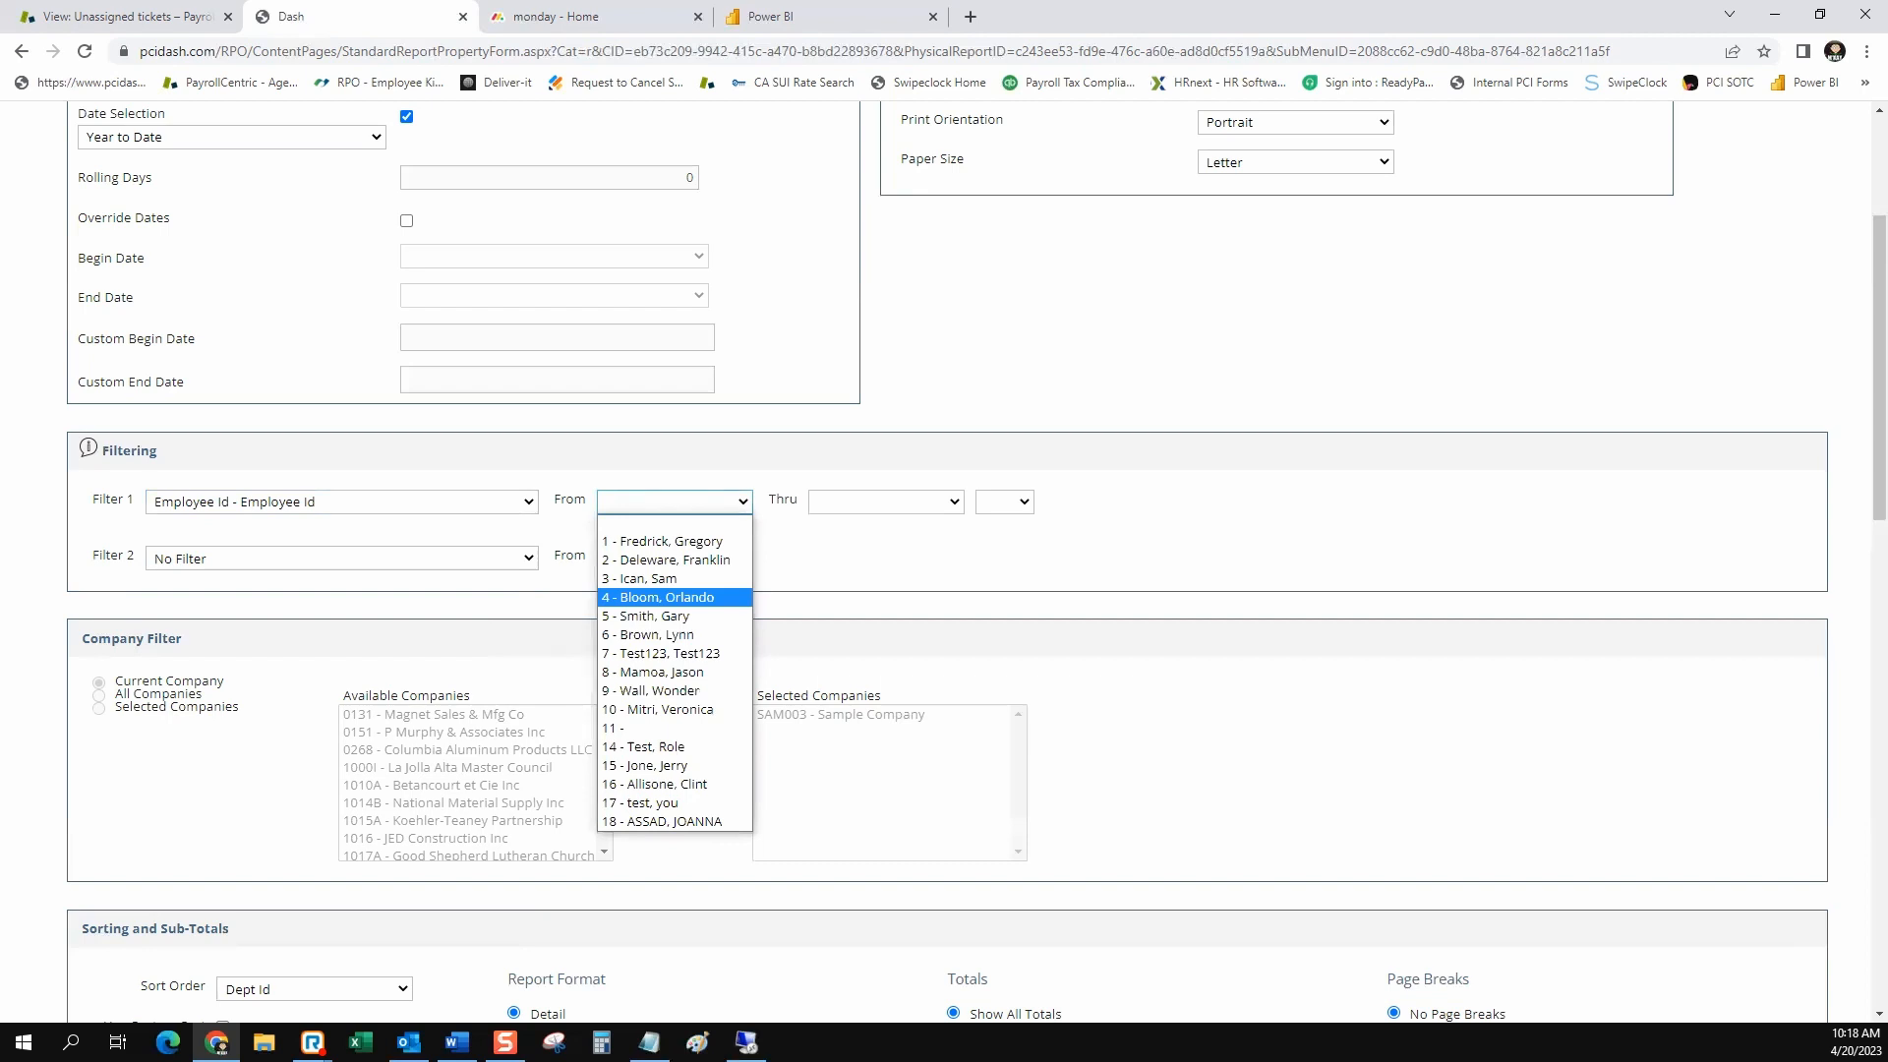
click(653, 672)
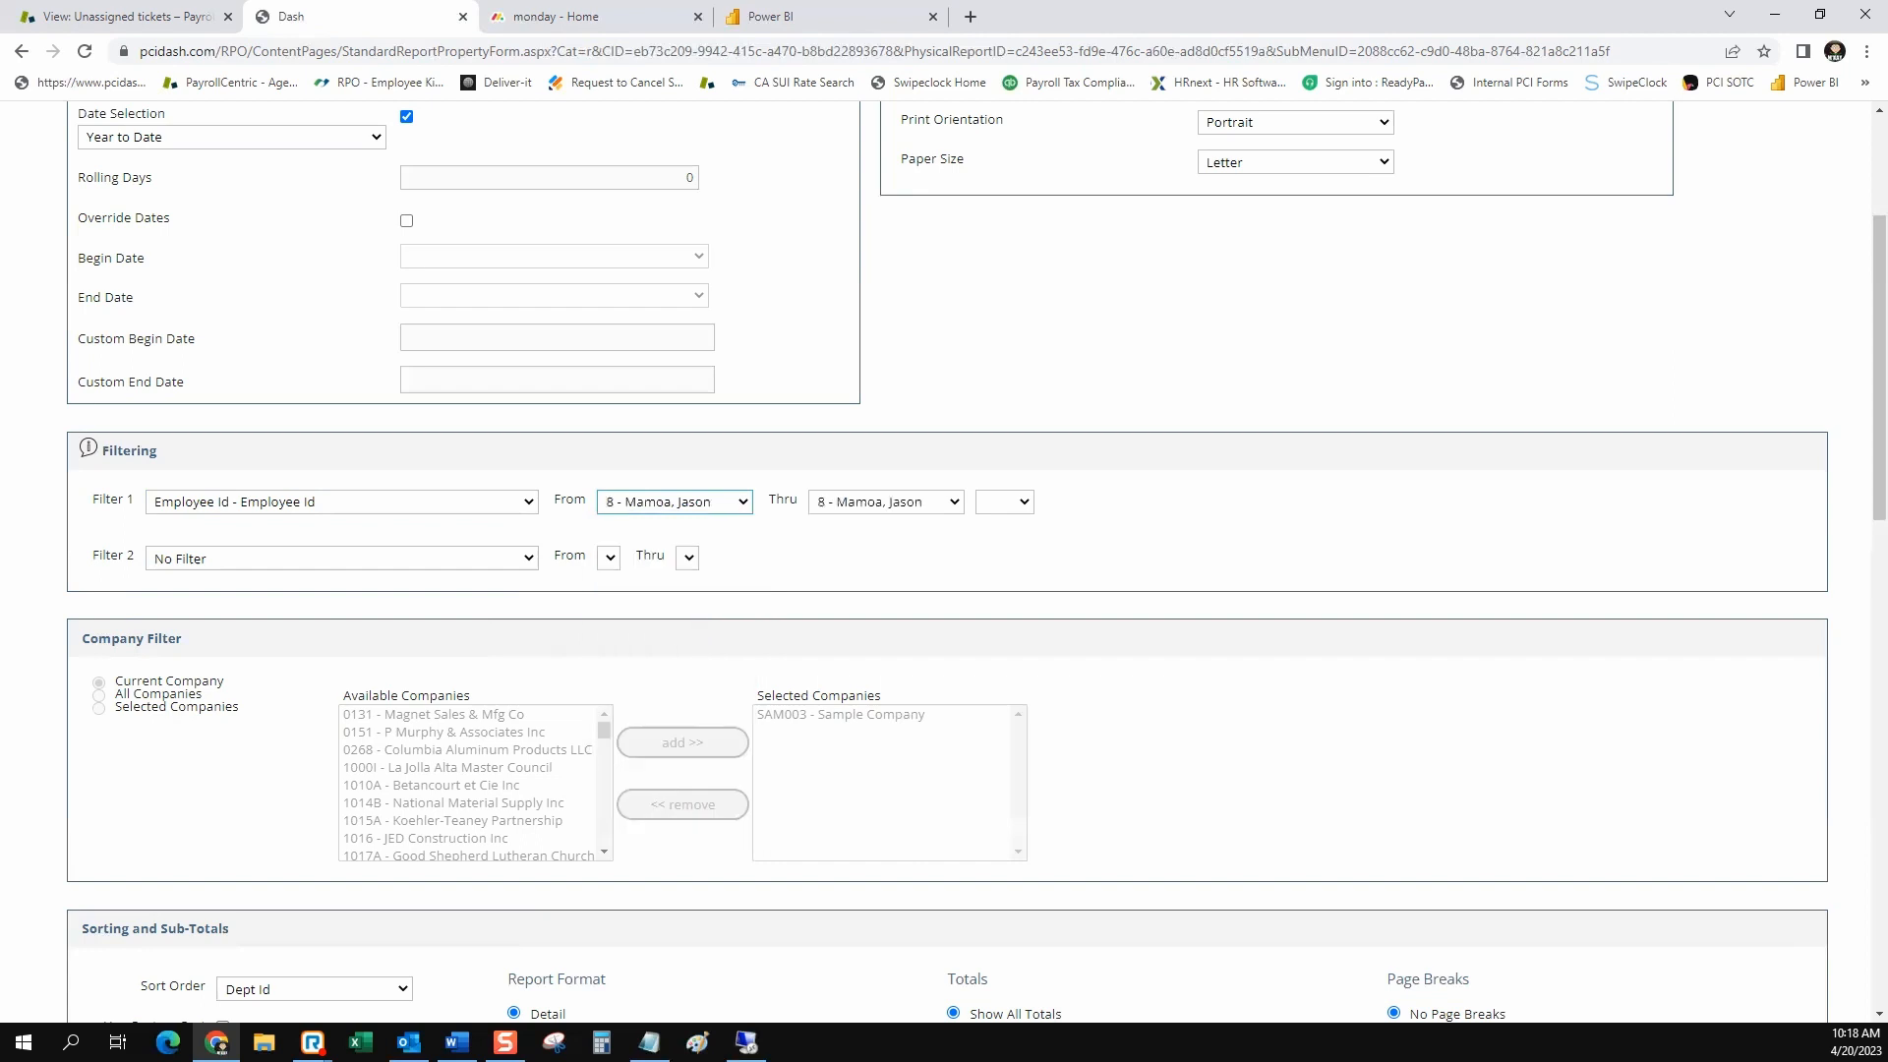
Set the sort order to Custom Sort and the first sub sort to Check/Voucher Number
scroll(944, 558, down, 6)
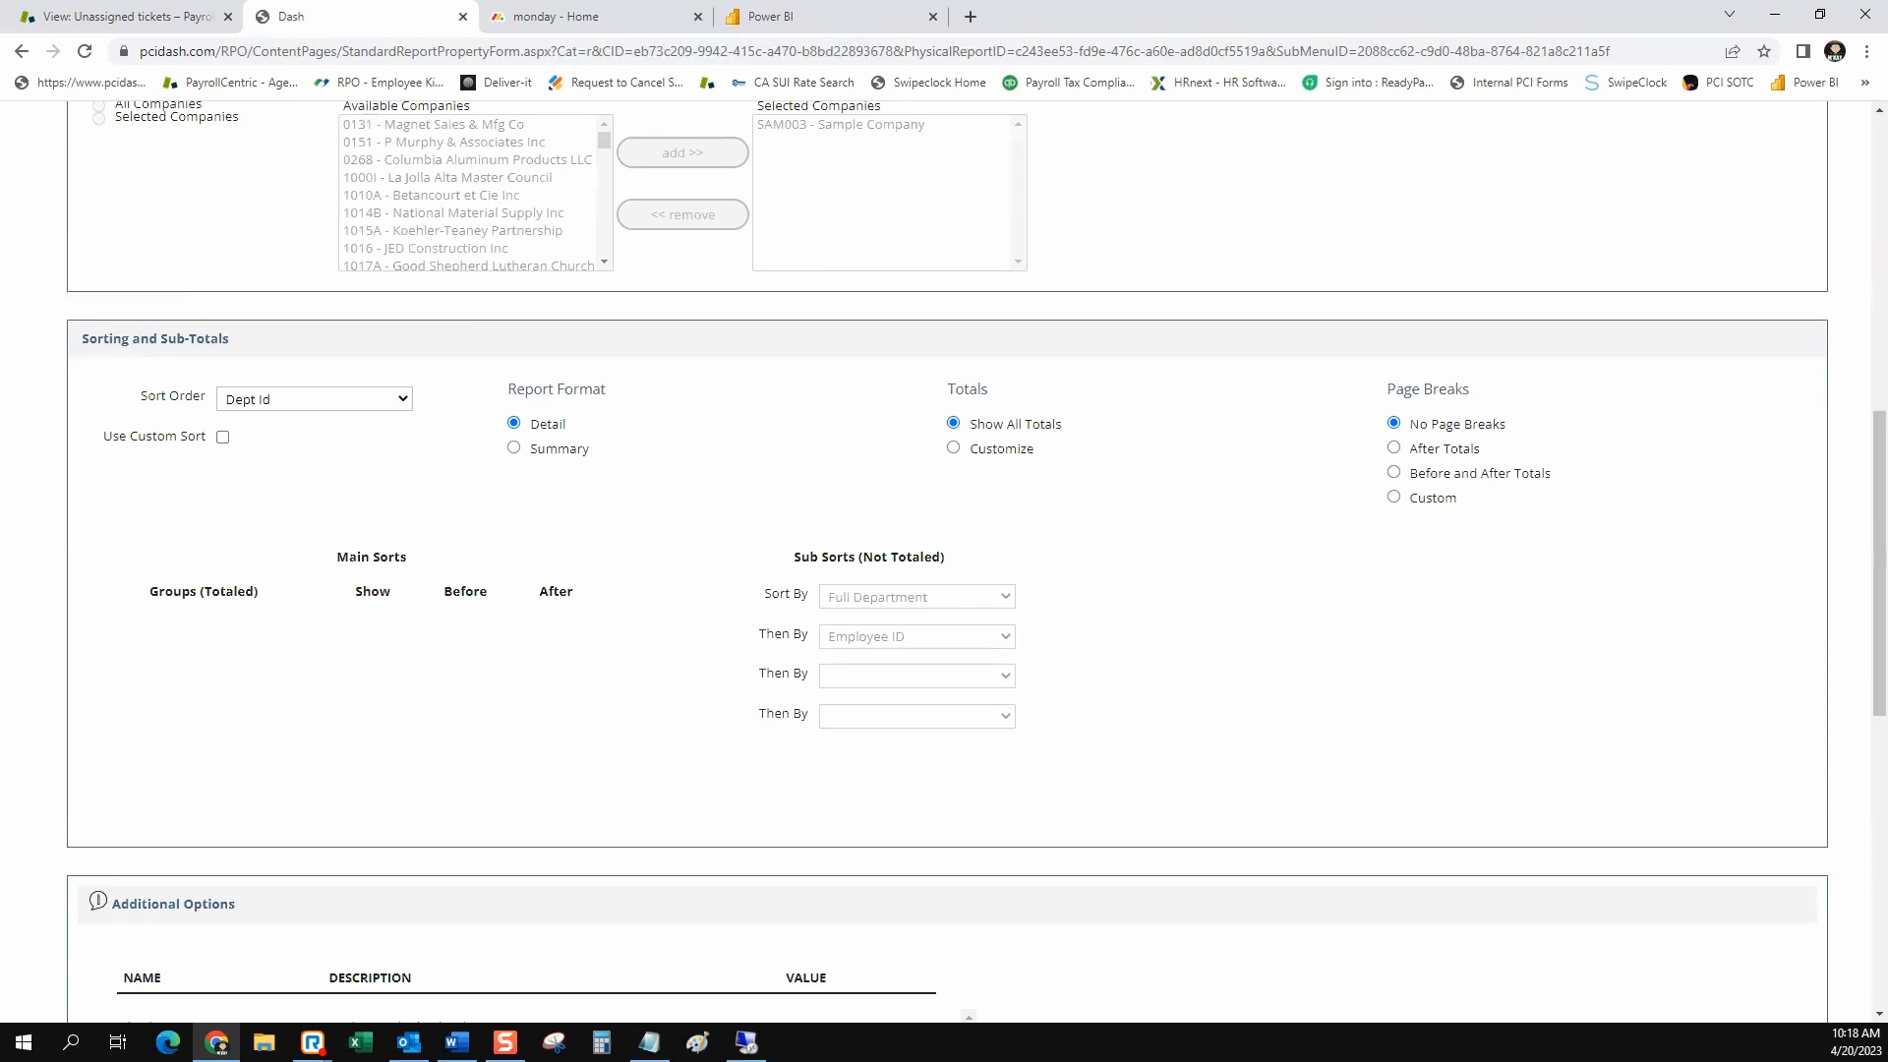
click(313, 400)
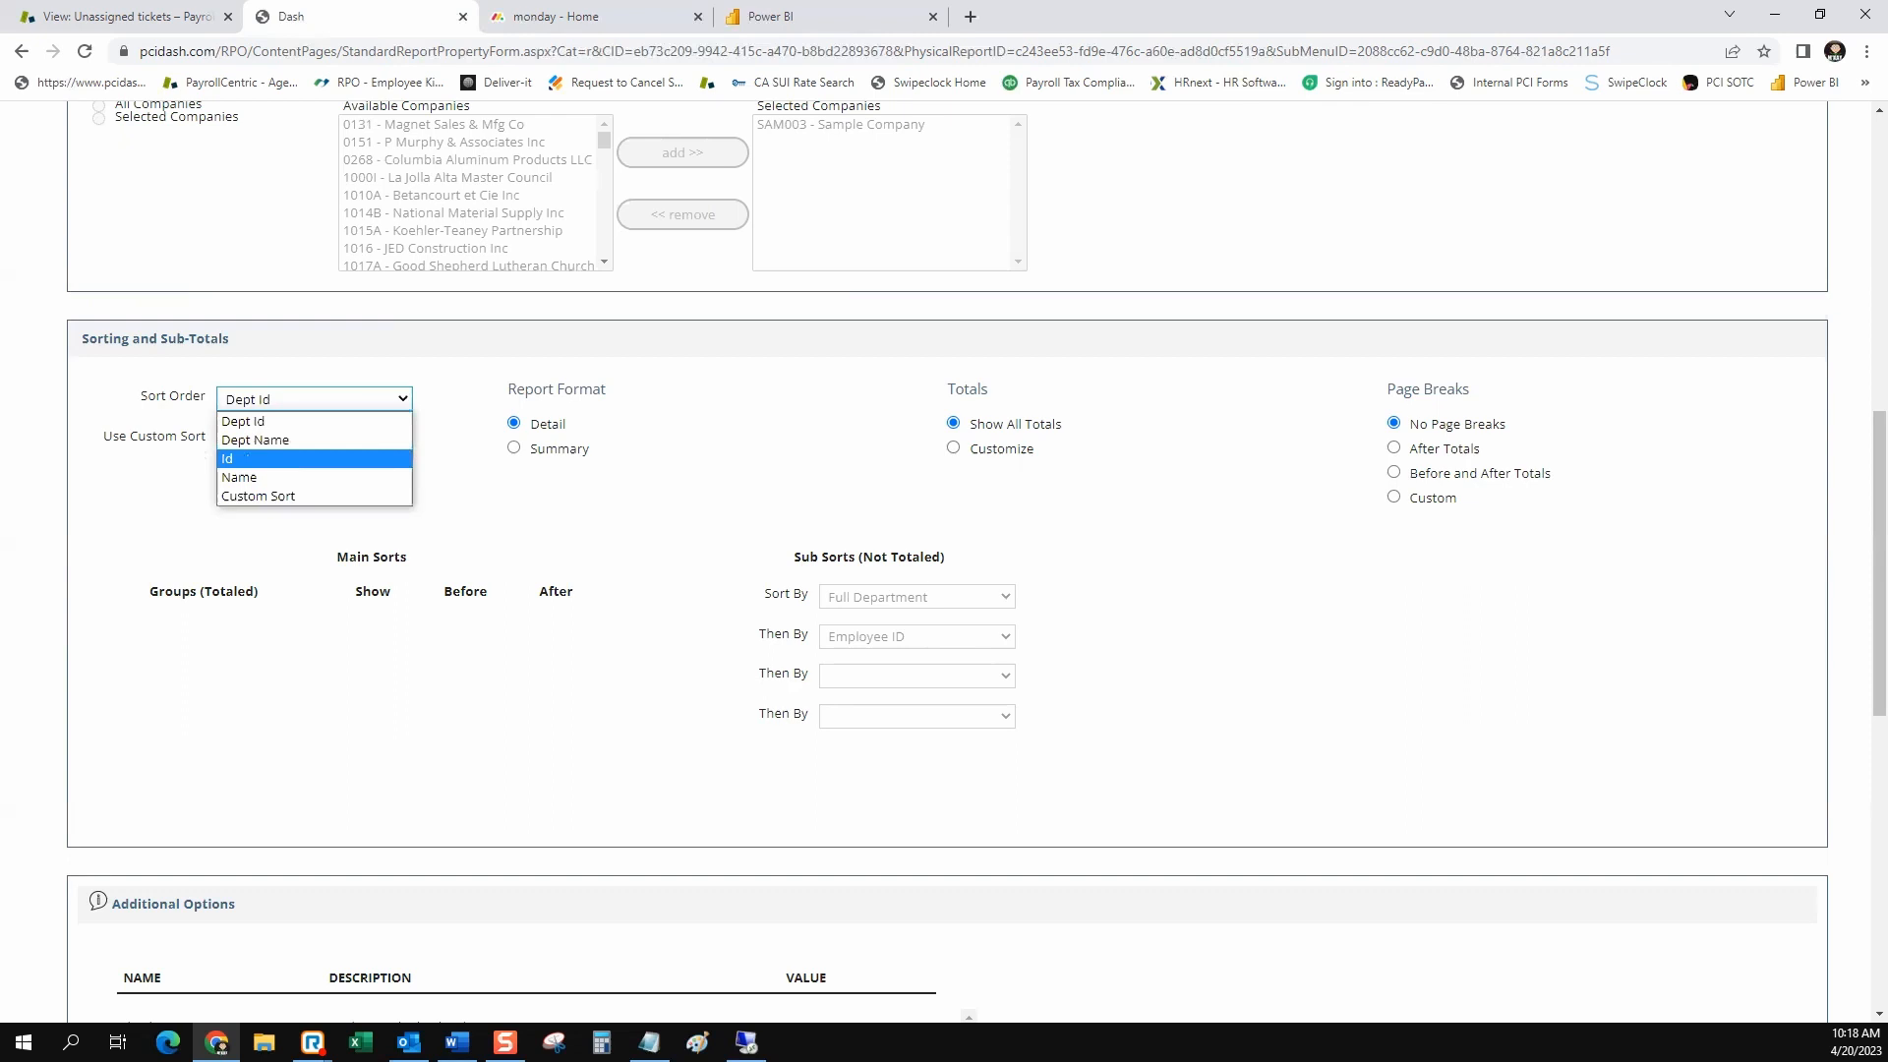
click(258, 495)
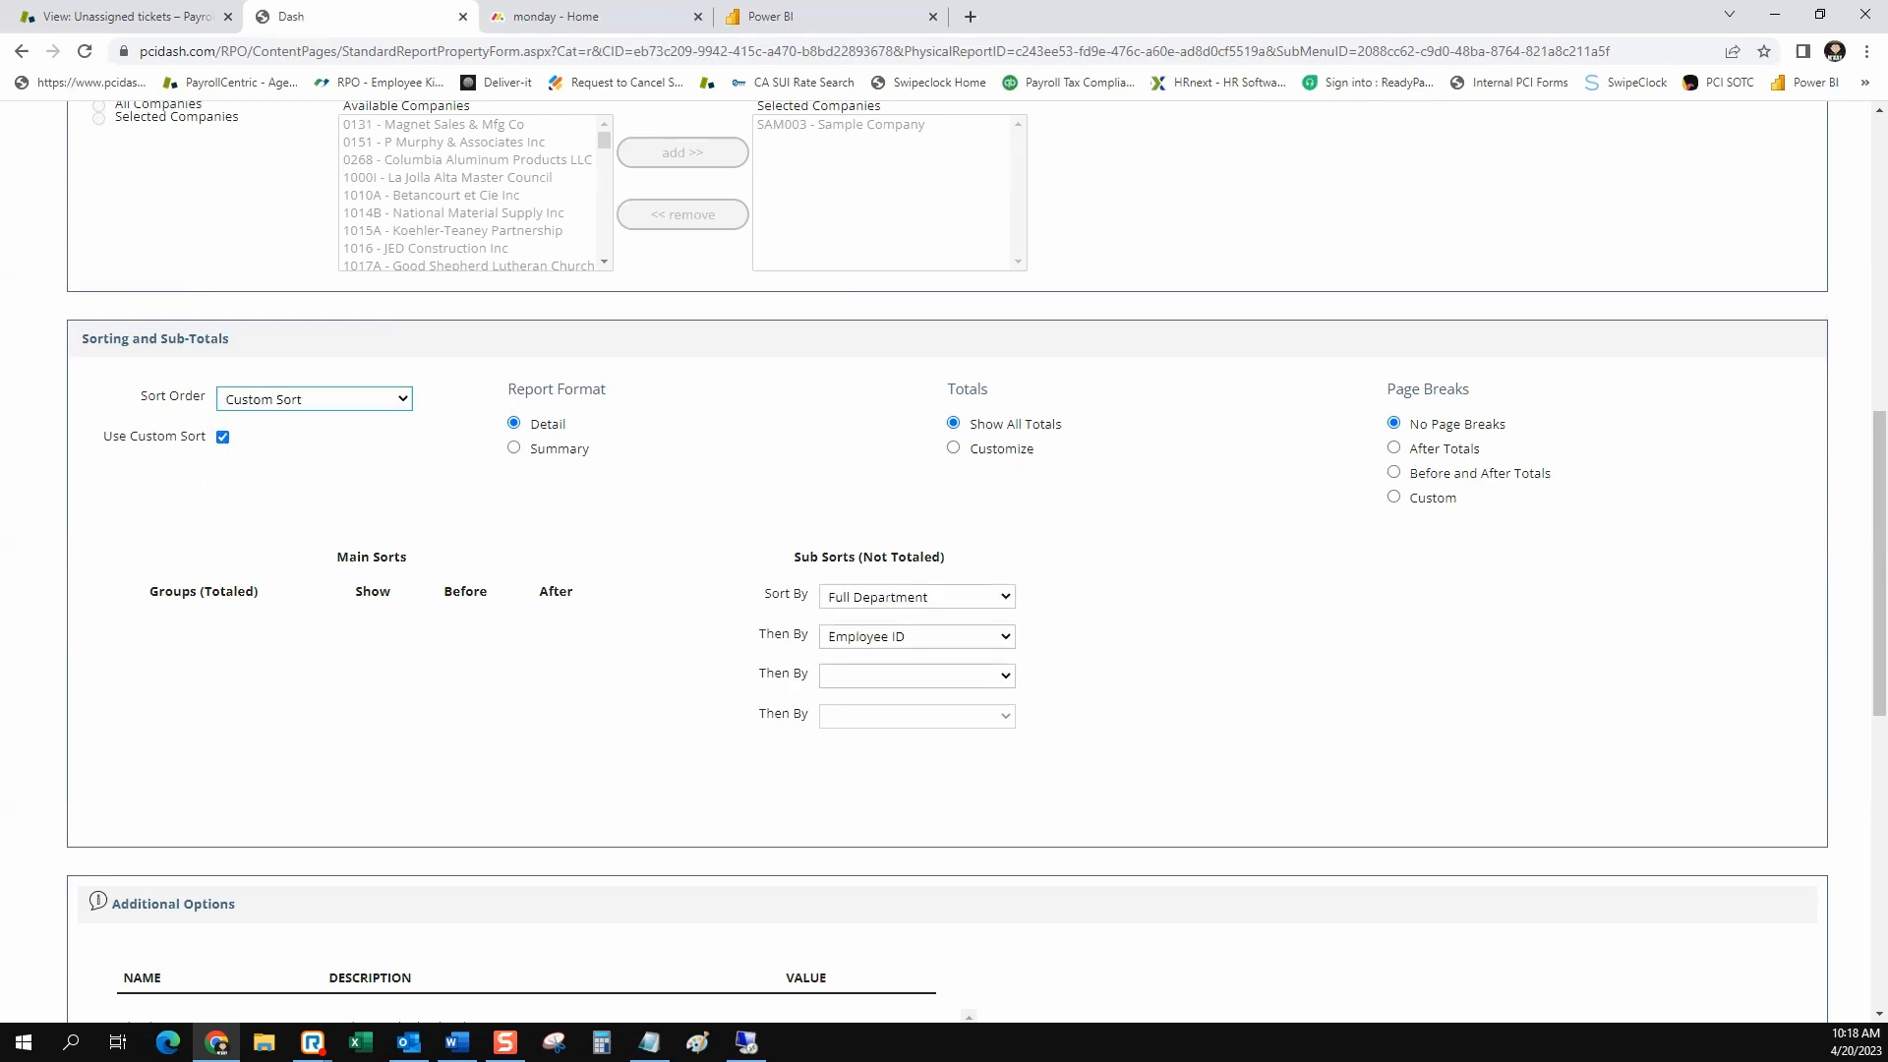
click(916, 596)
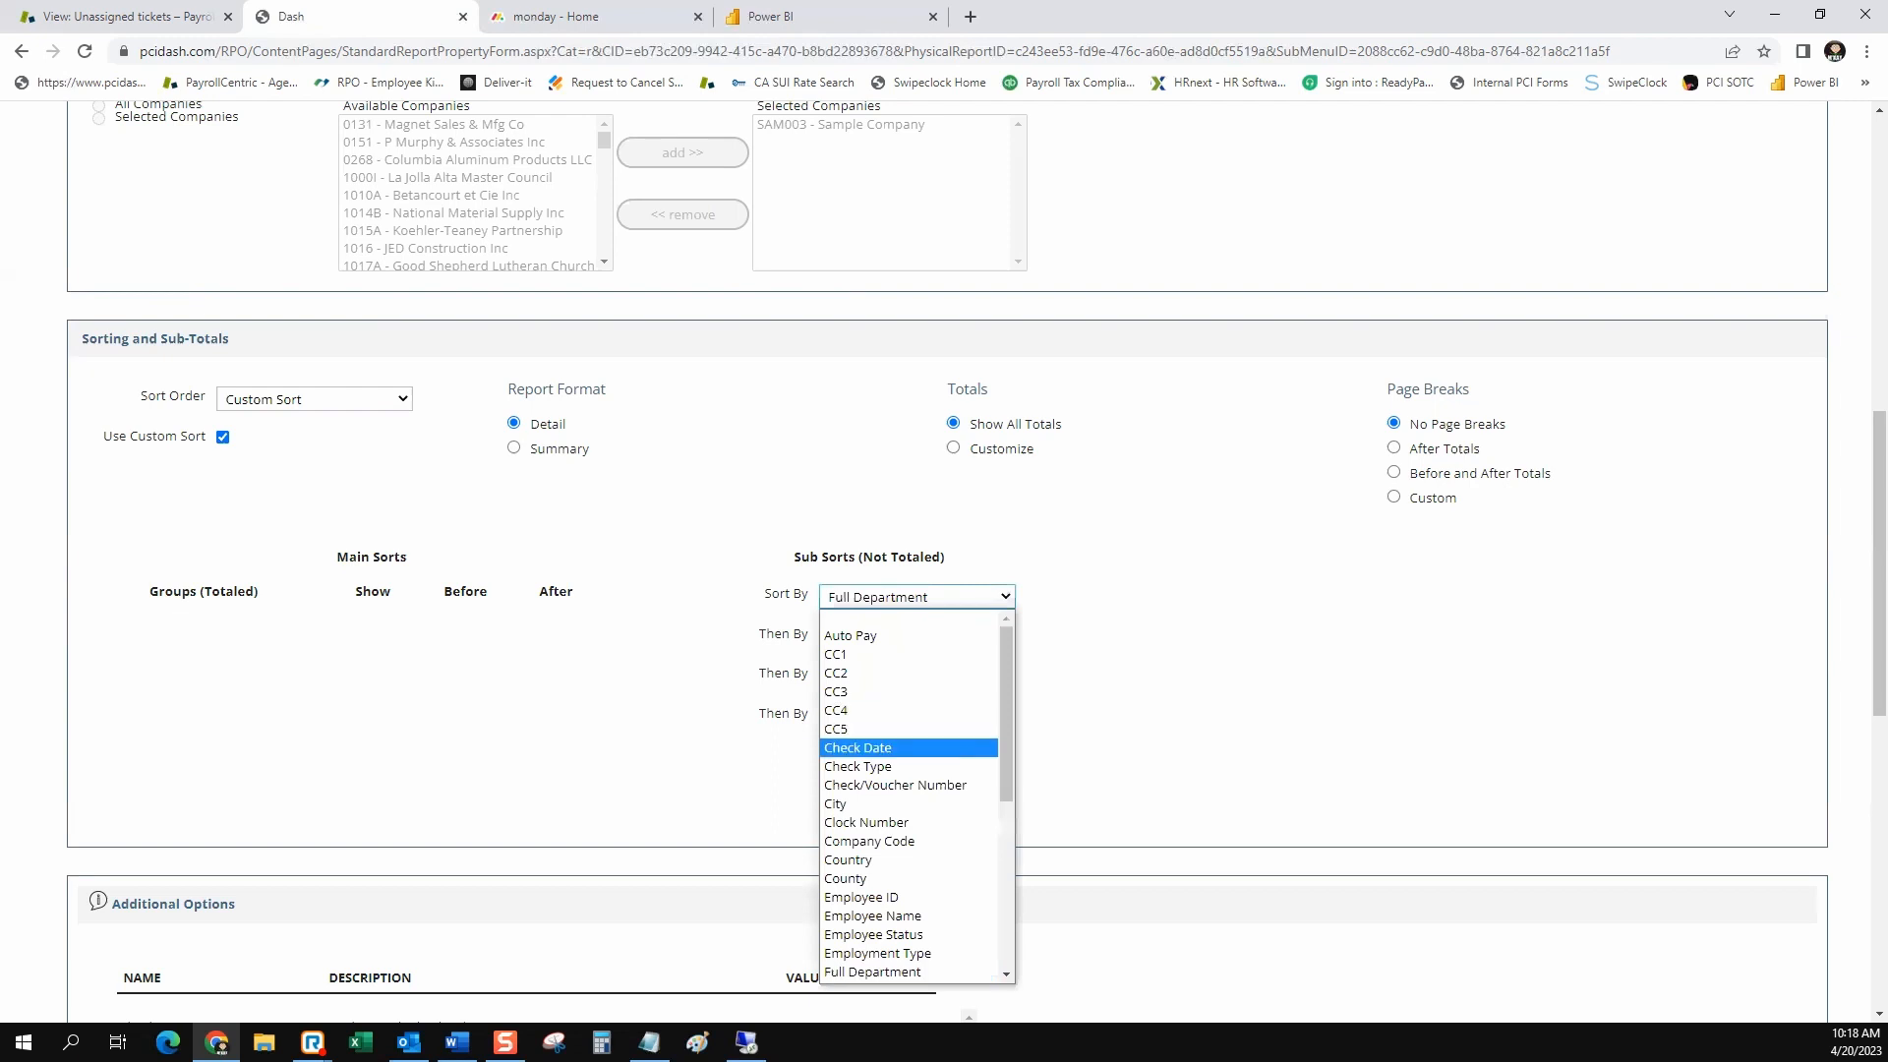
click(894, 784)
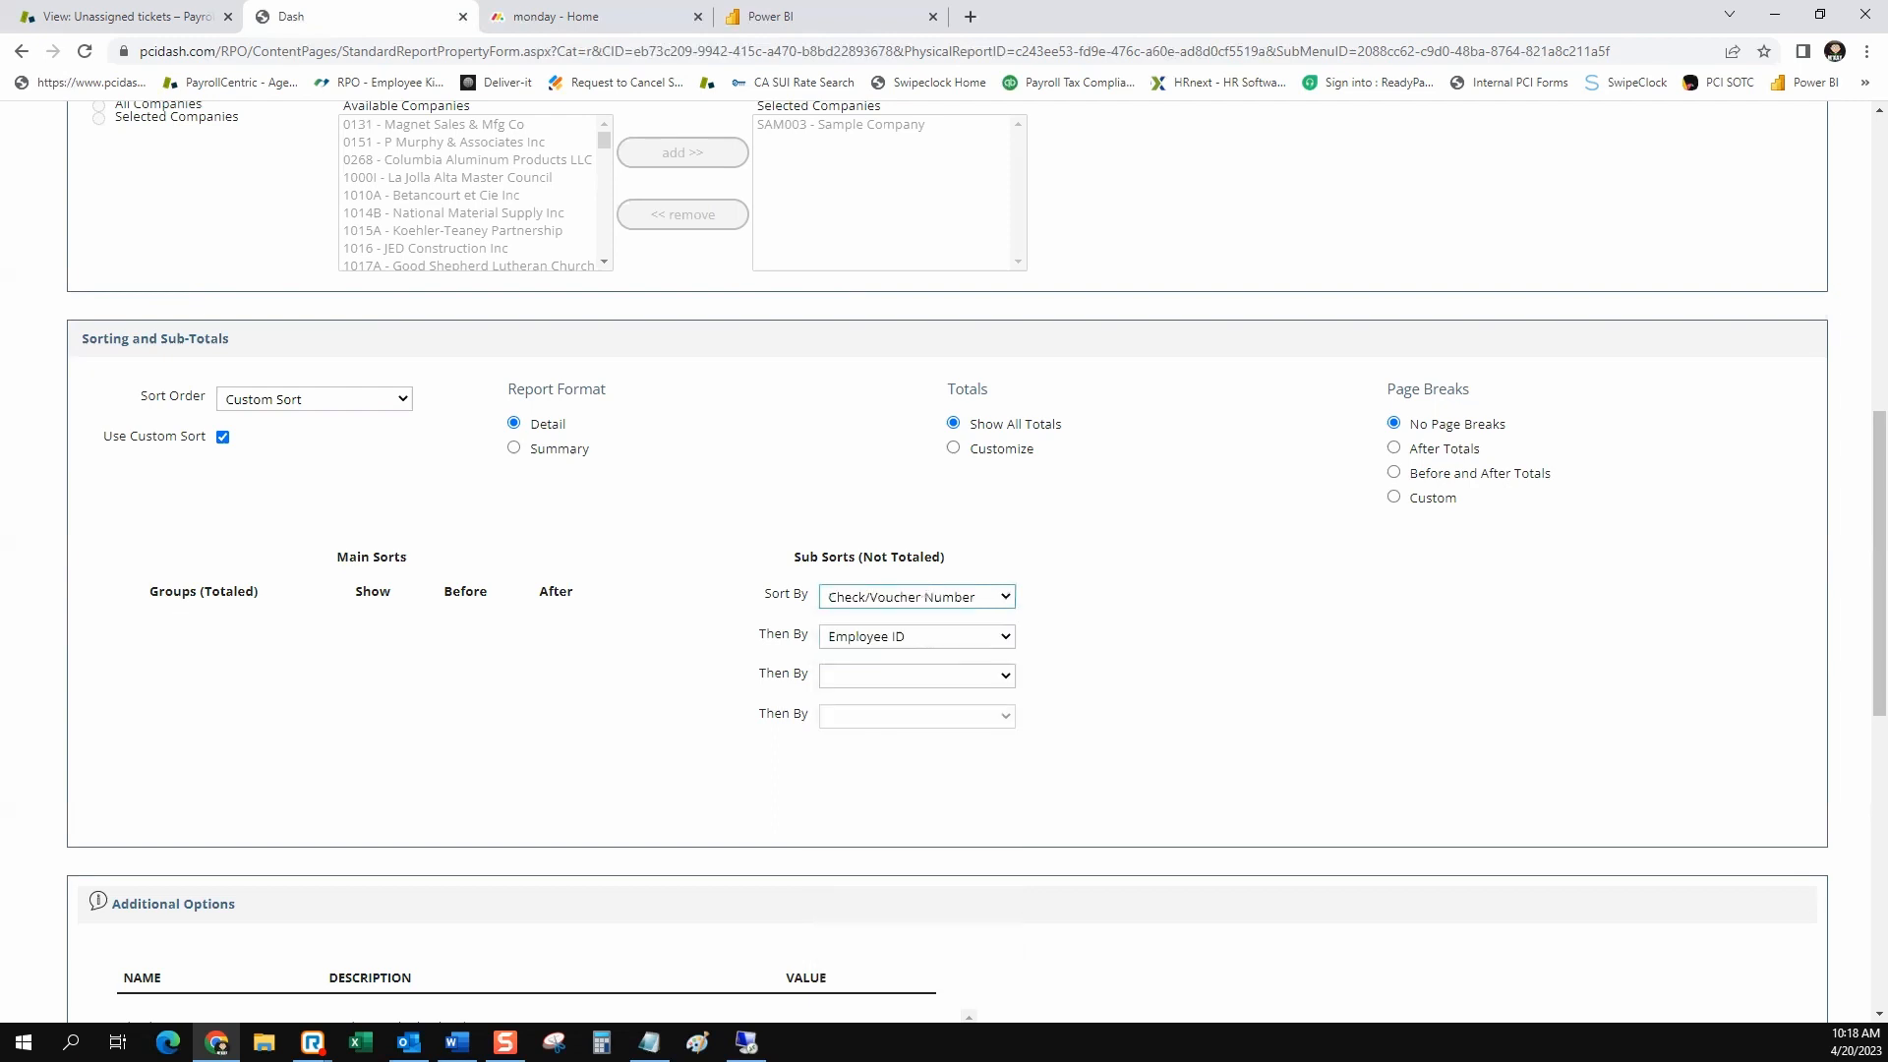
Save the report settings to Saved Company Reports with the title Personal Earnings Statement - JM
scroll(944, 561, down, 7)
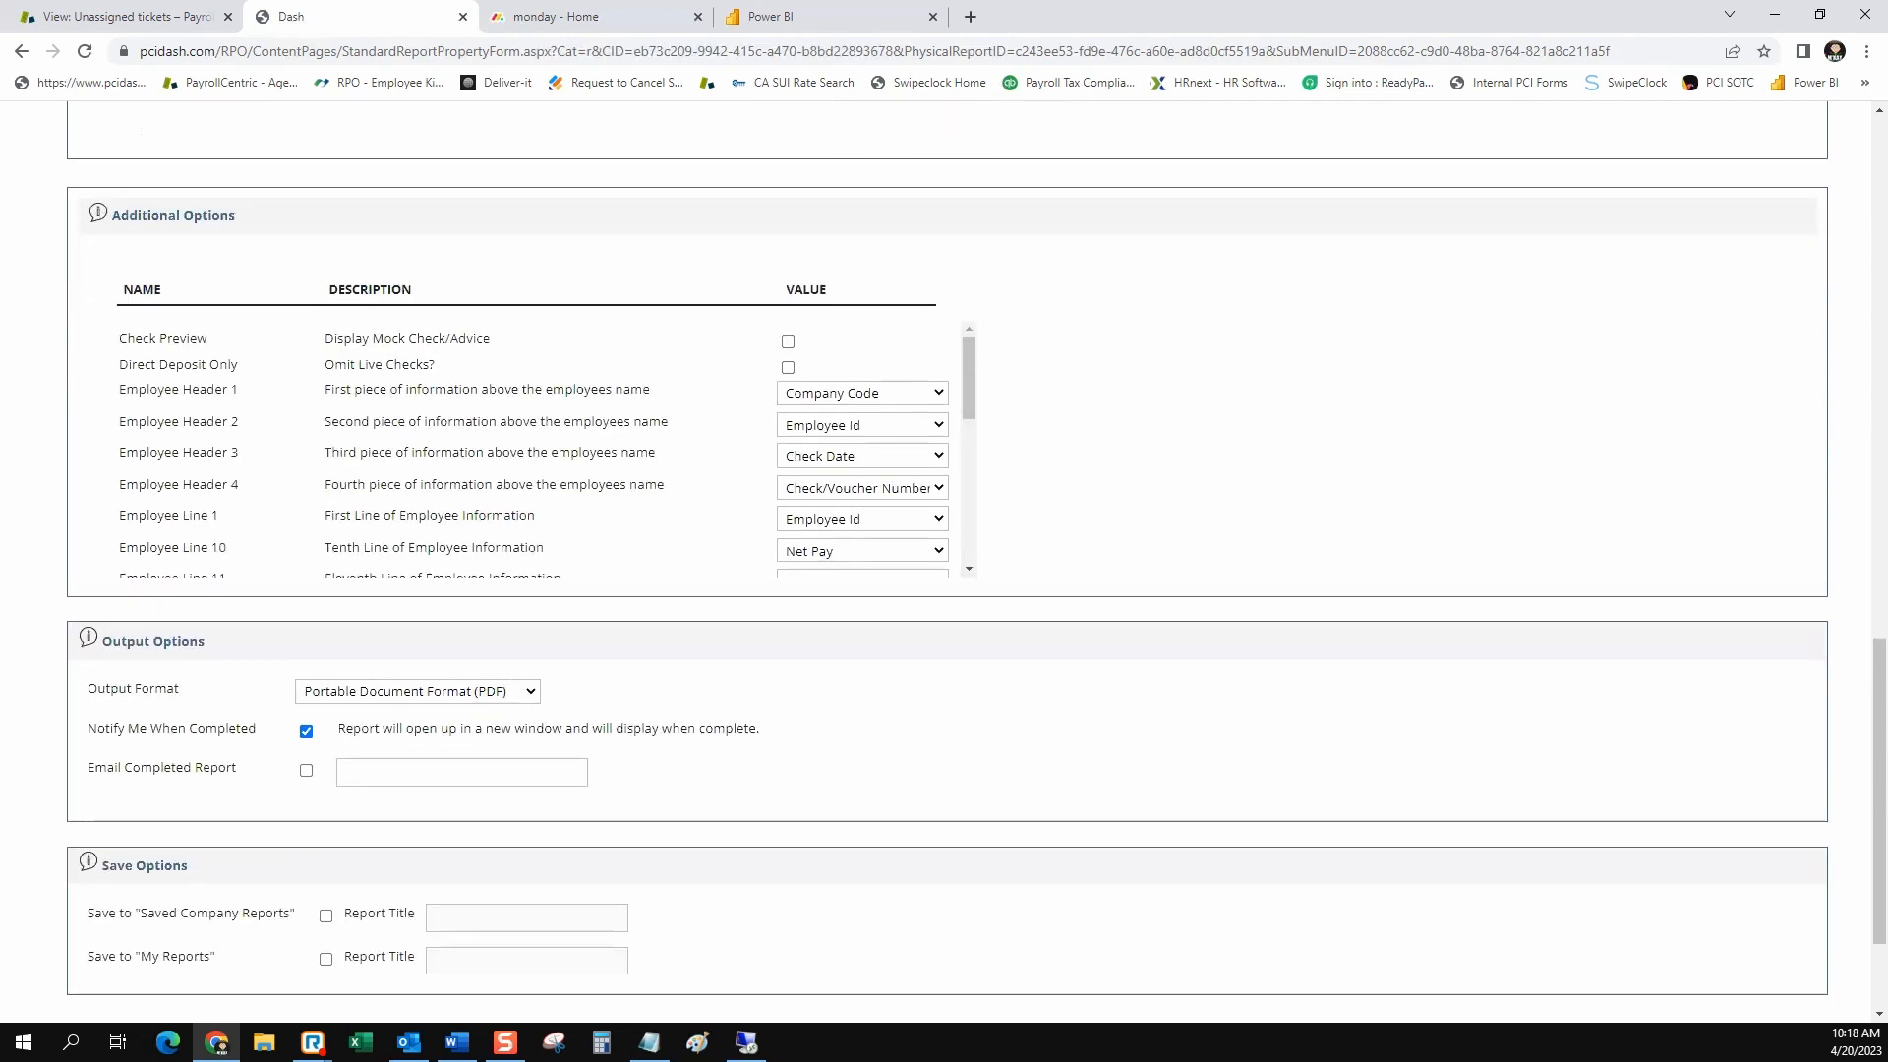
scroll(541, 452, down, 3)
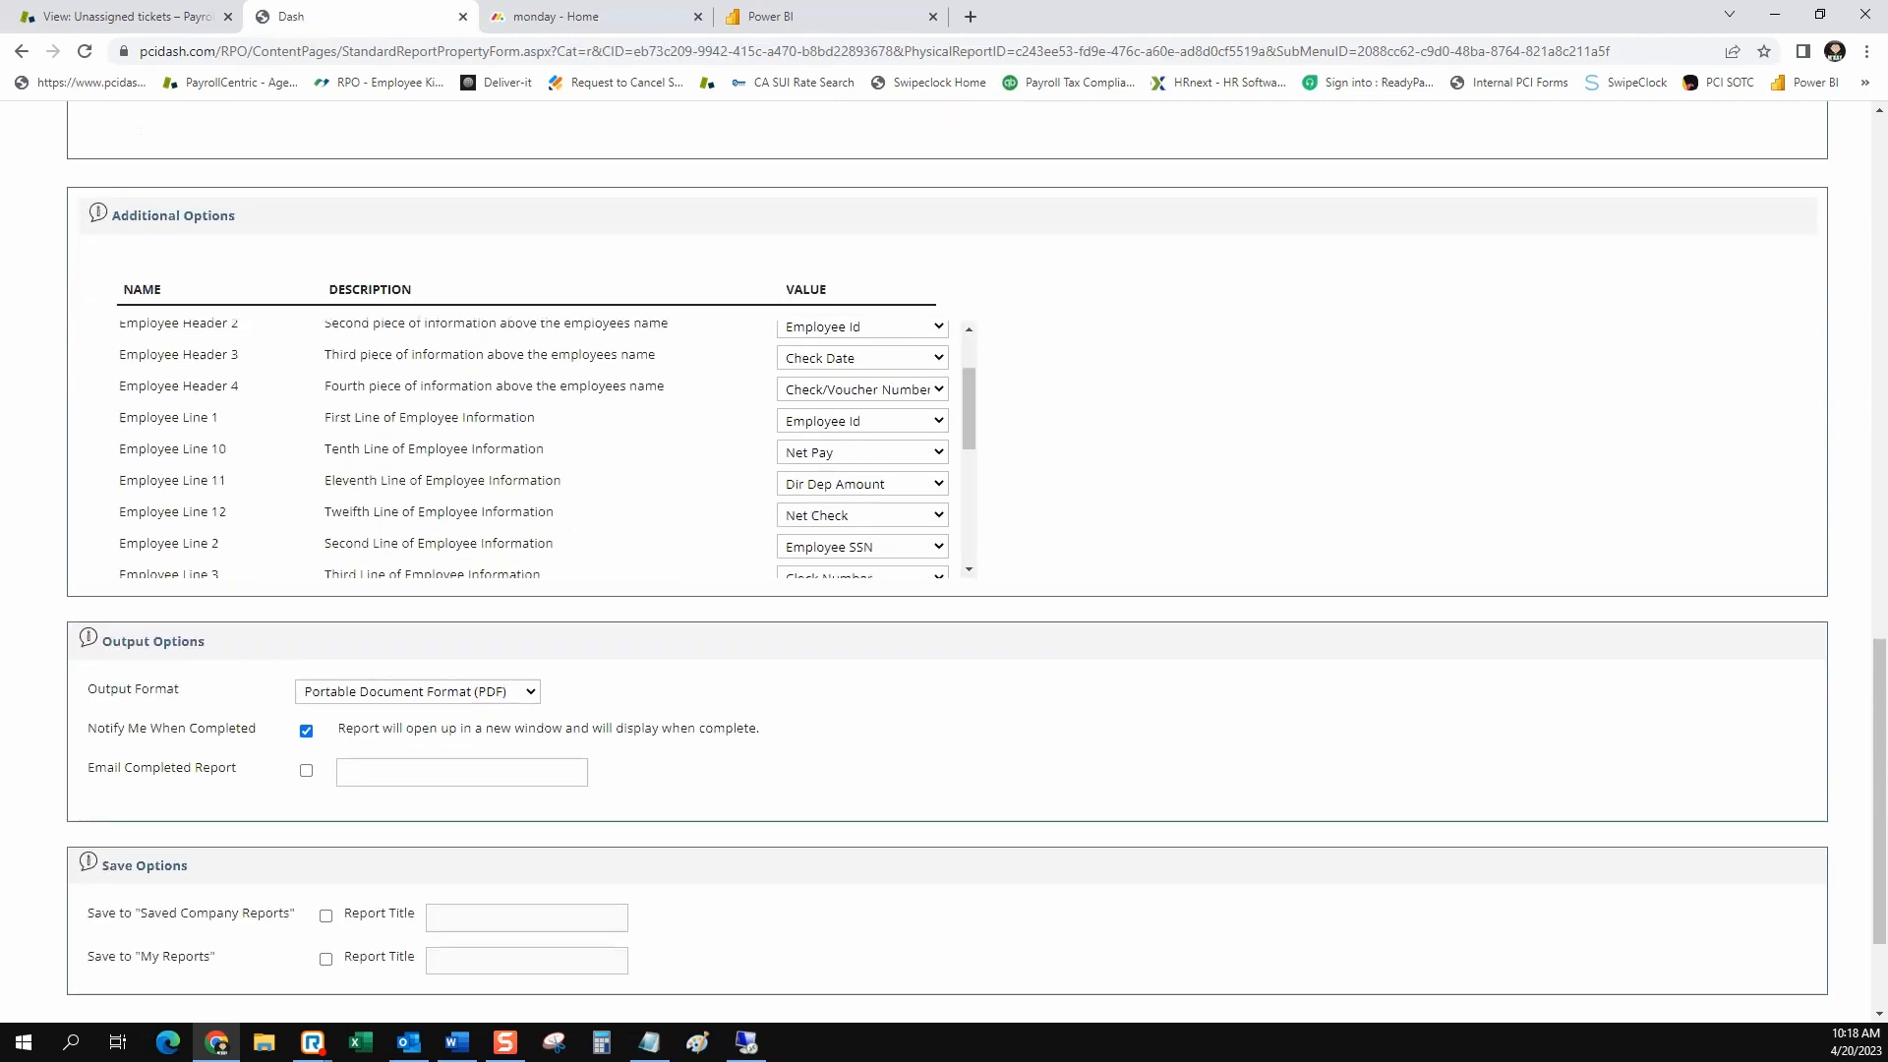
scroll(541, 452, up, 3)
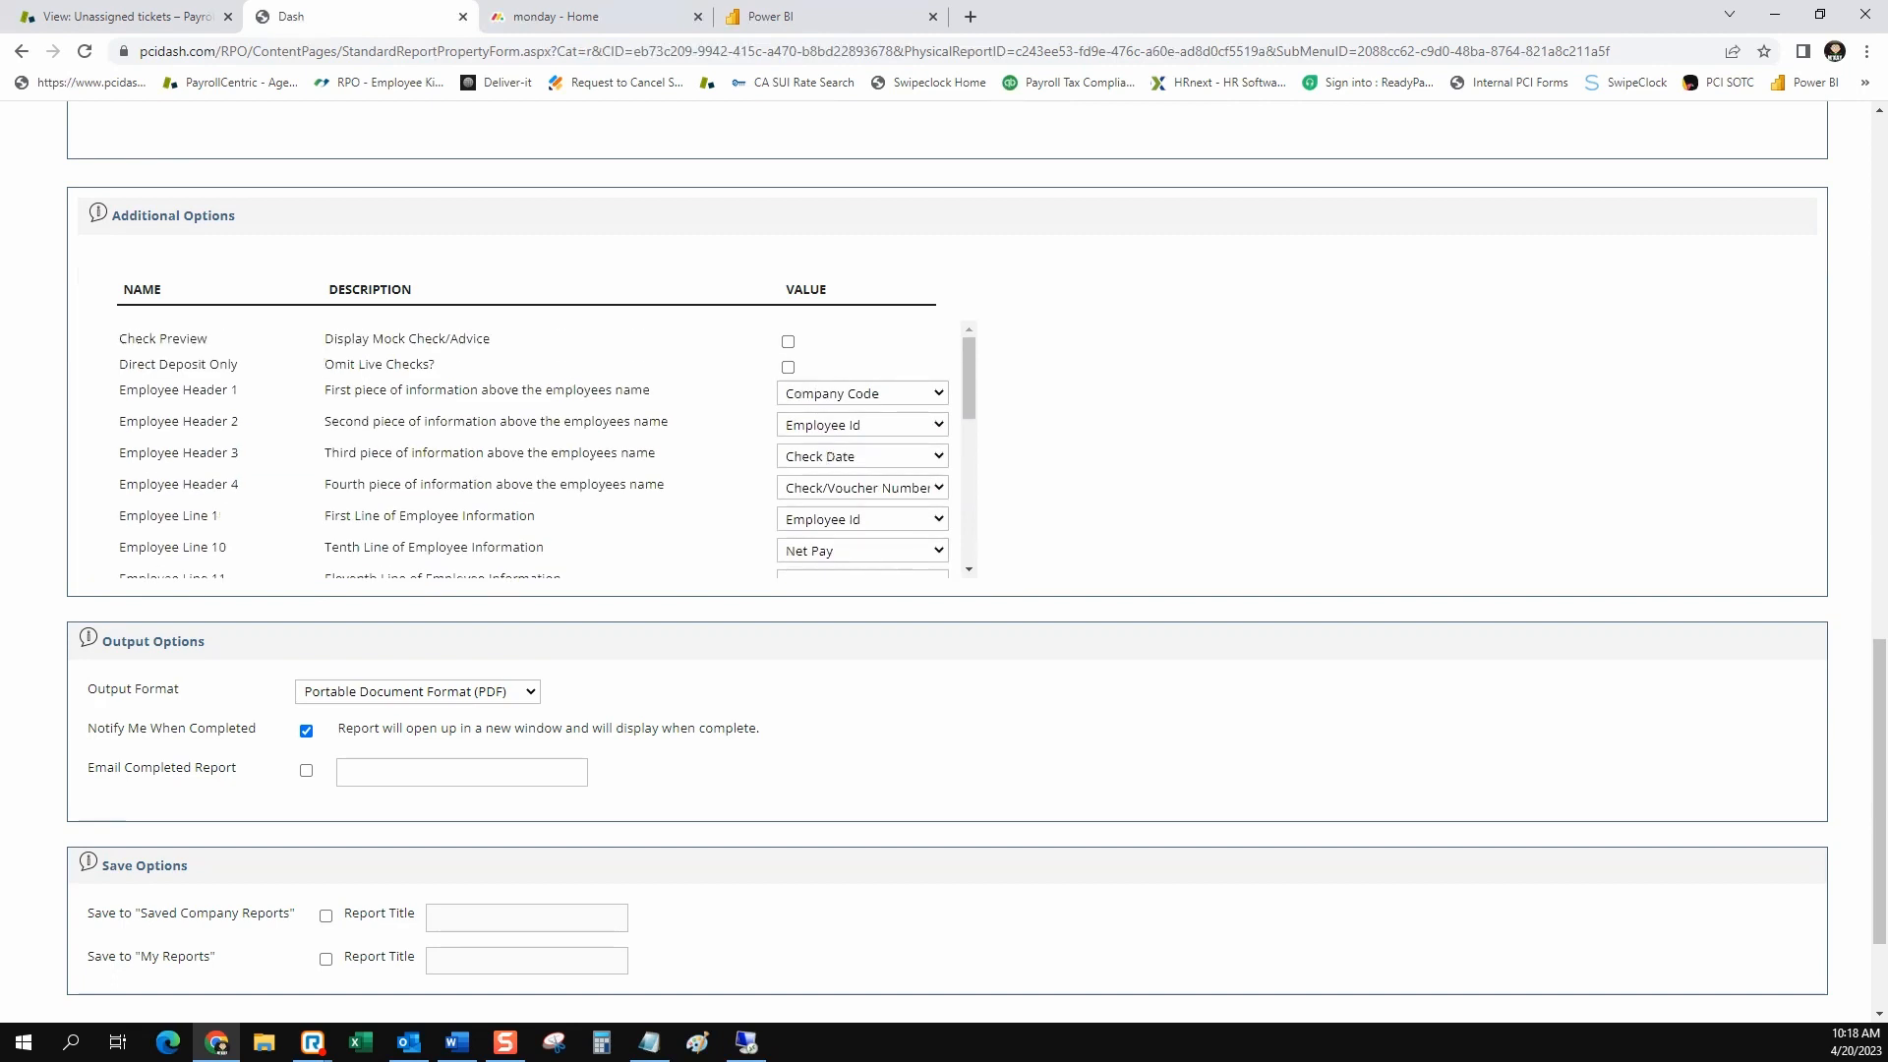
scroll(541, 453, down, 5)
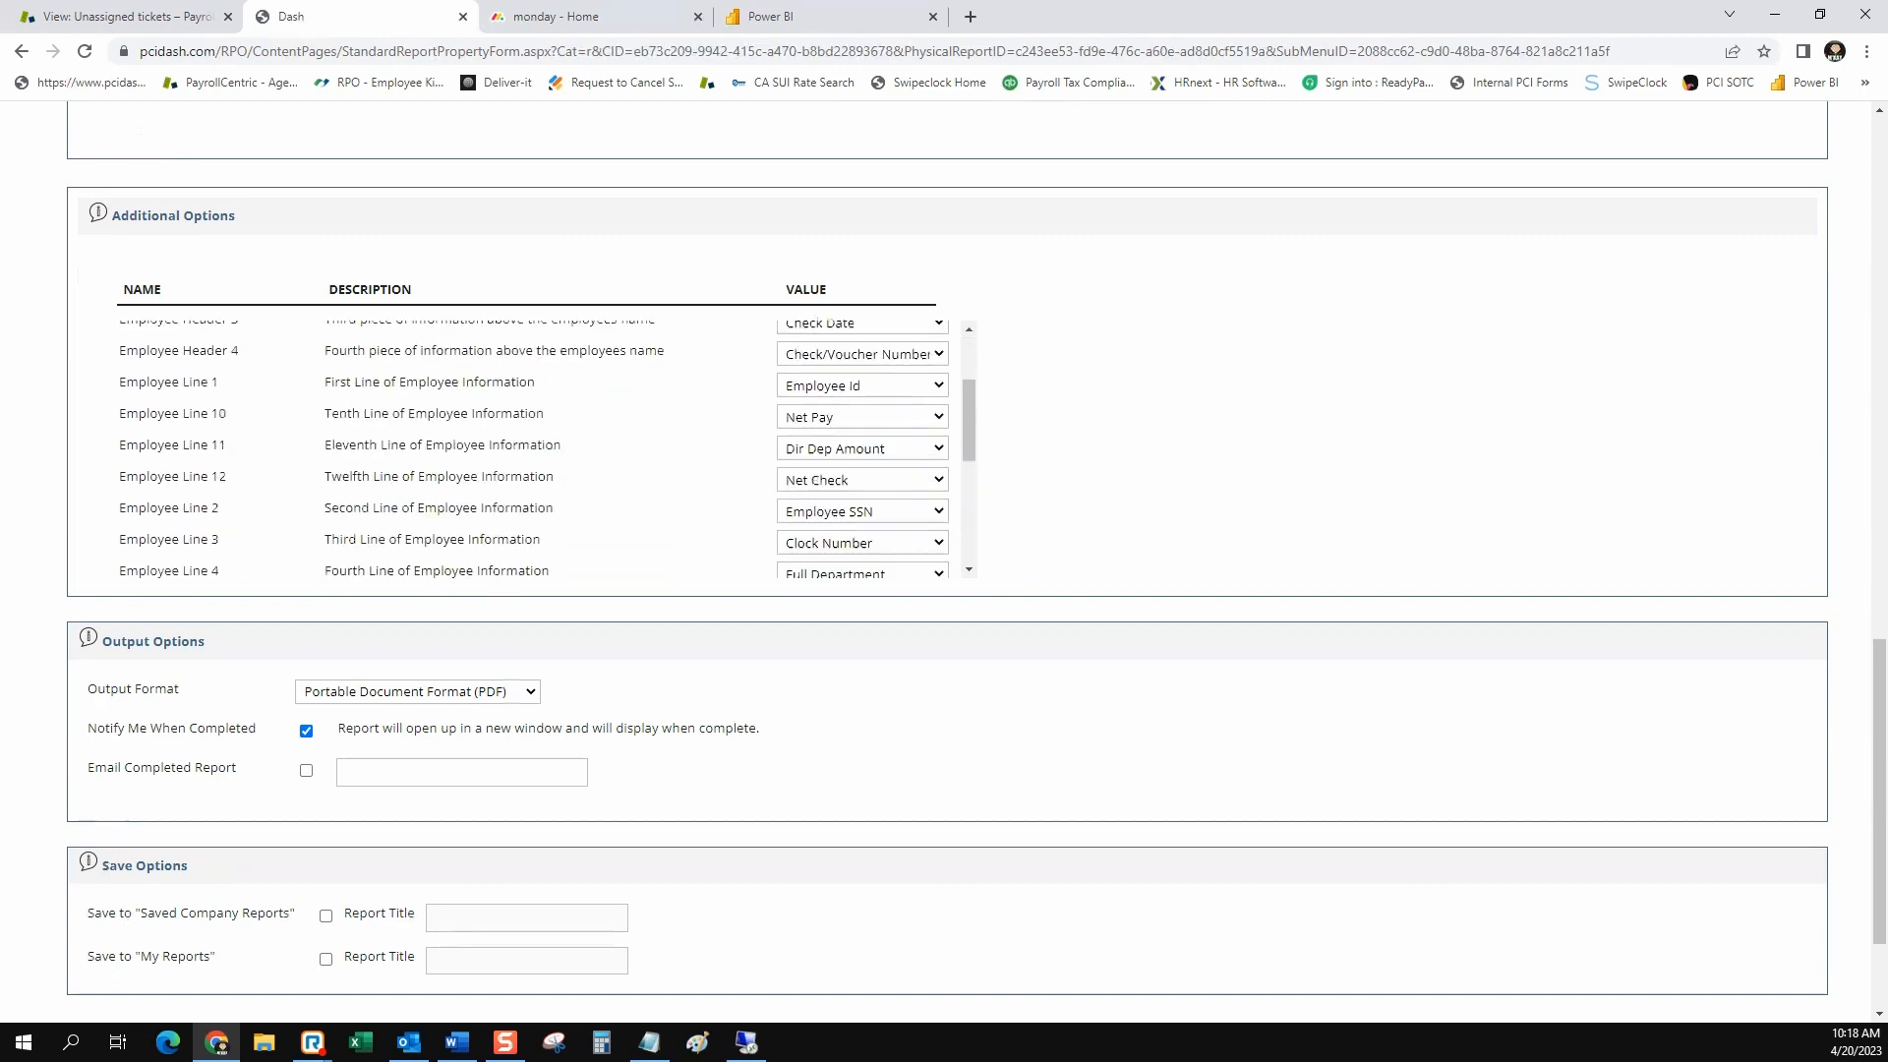
scroll(944, 590, down, 2)
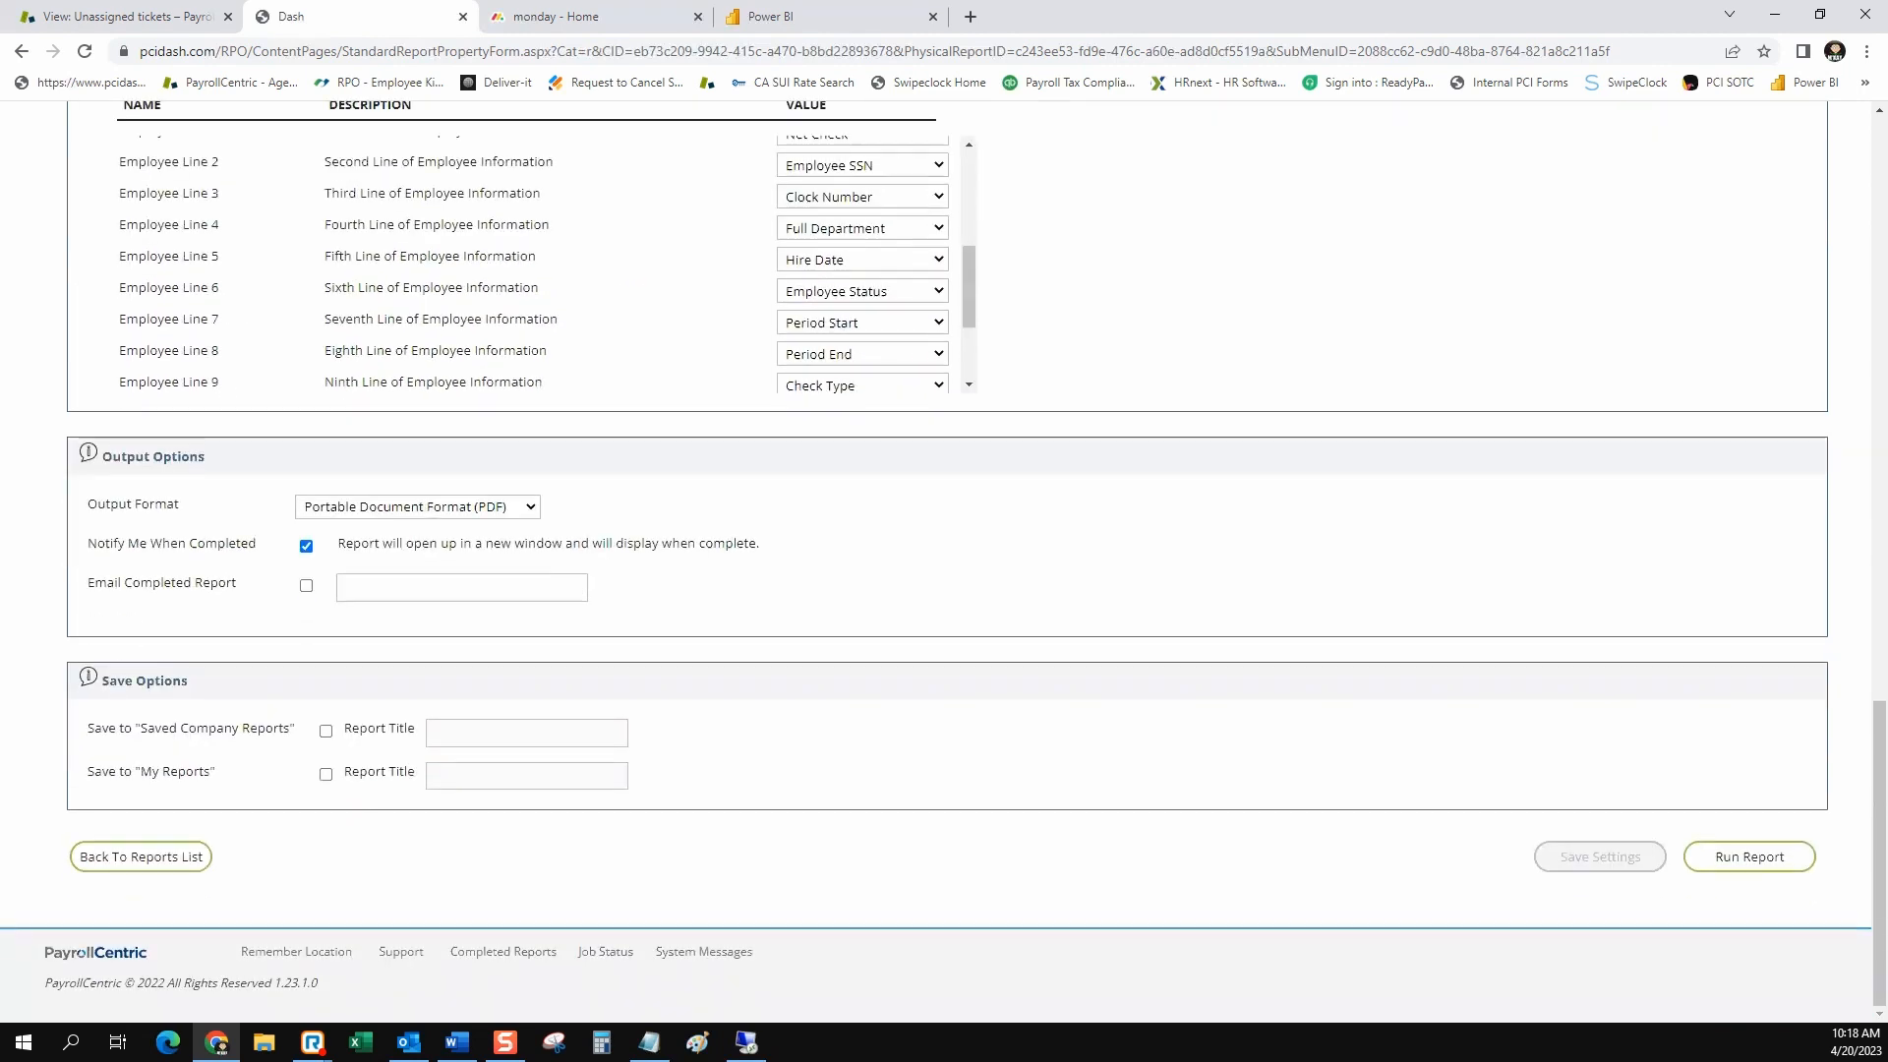
click(326, 731)
click(608, 732)
text(- JM)
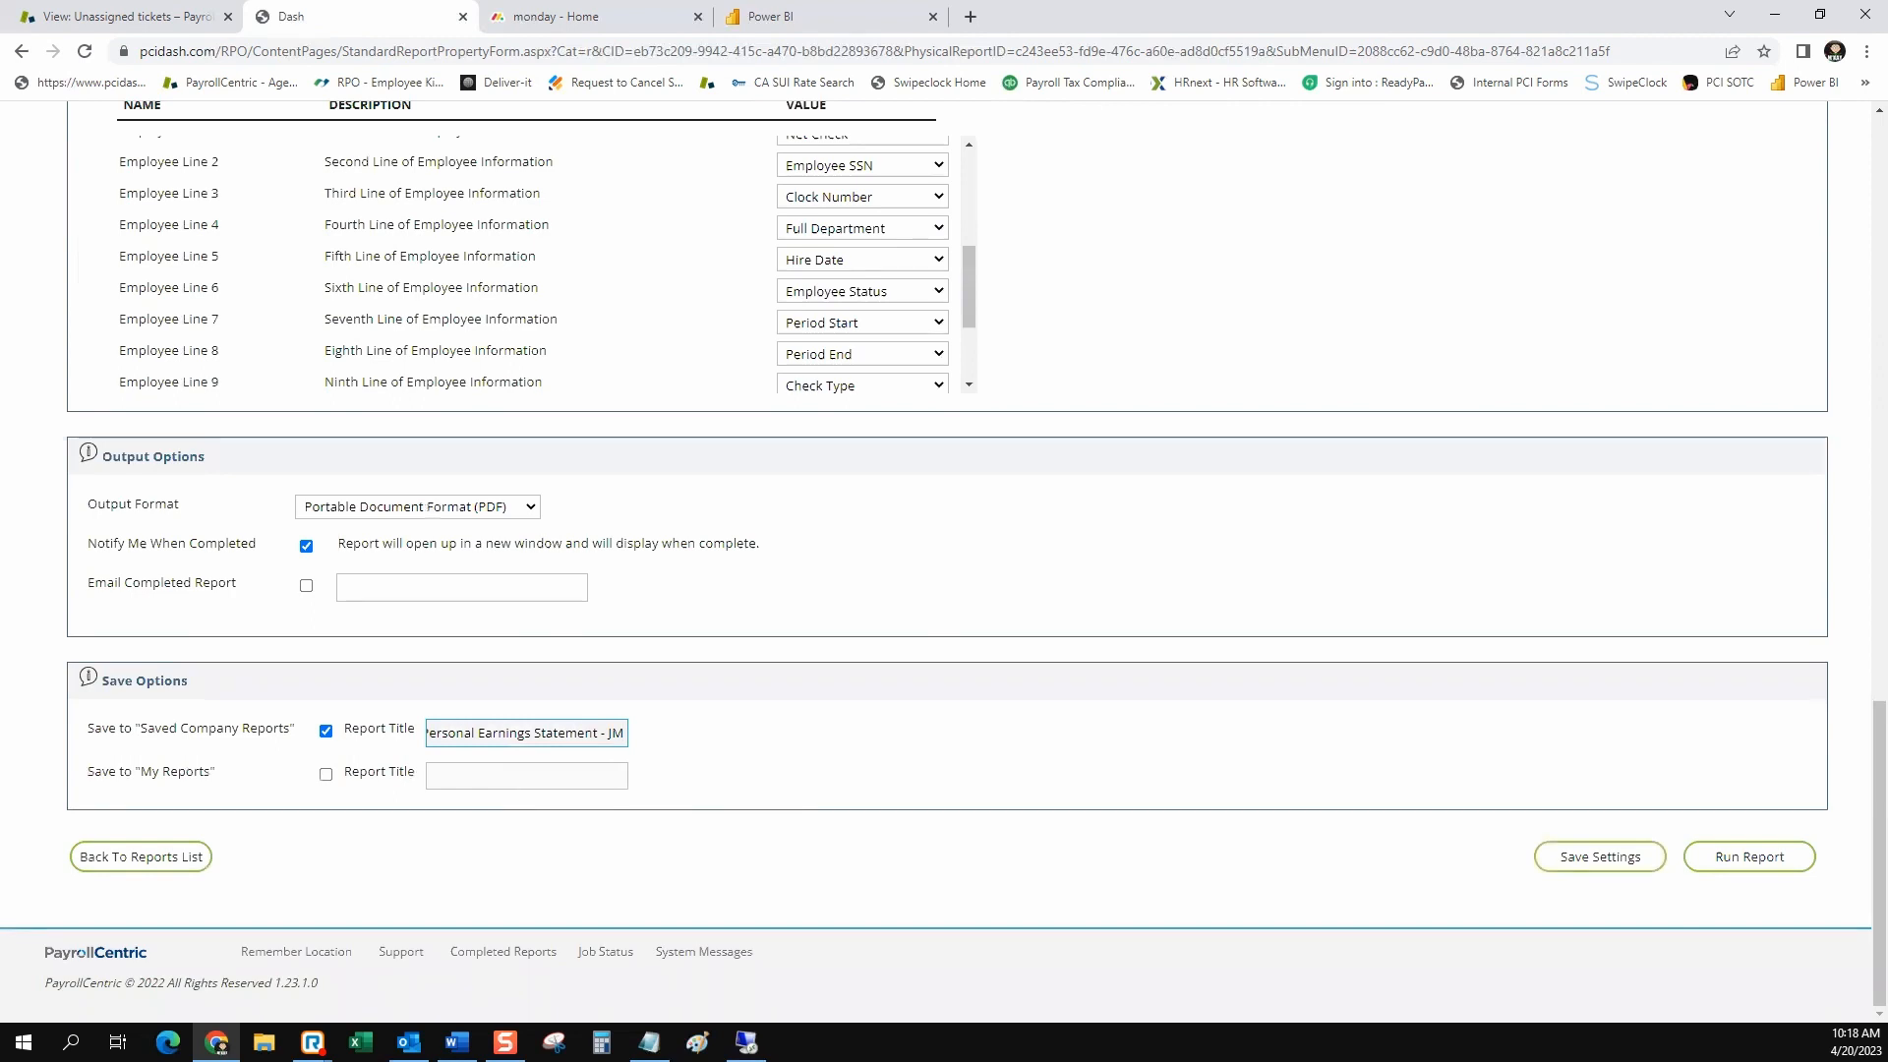
drag(217, 772, 141, 772)
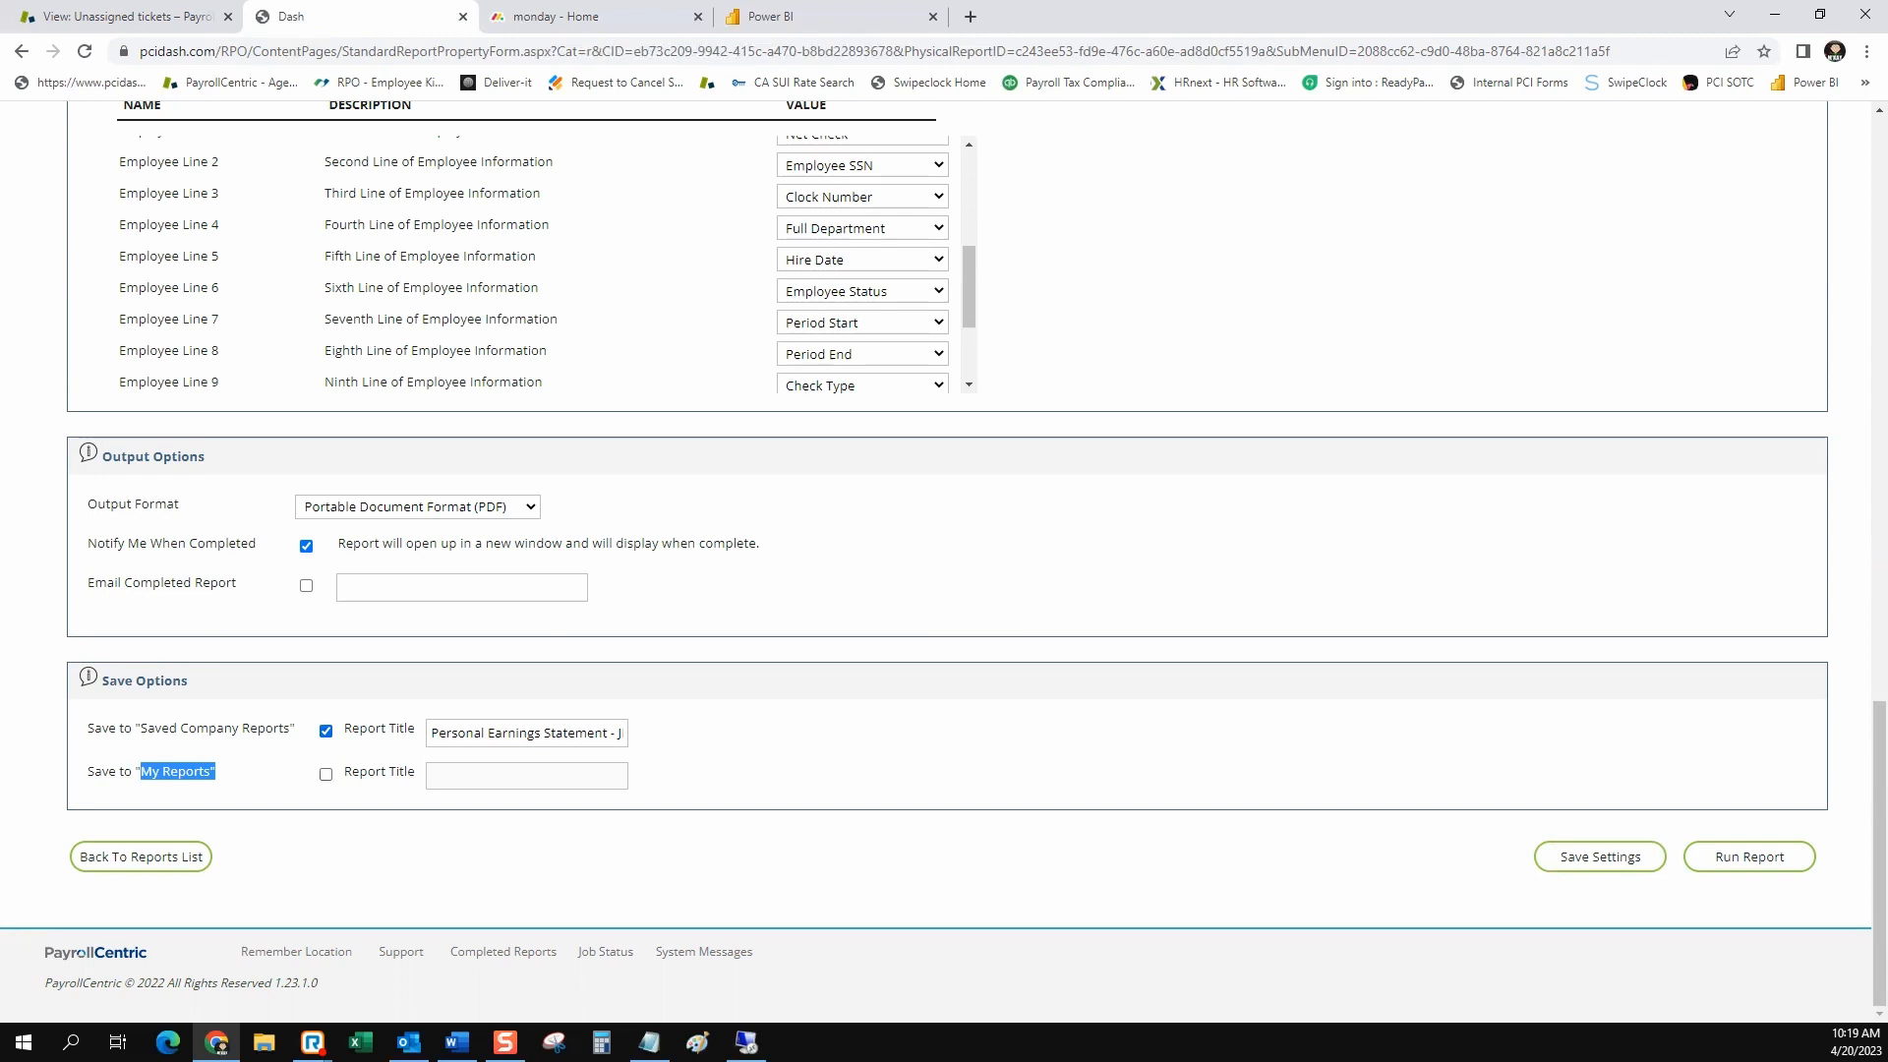
click(225, 776)
click(1600, 856)
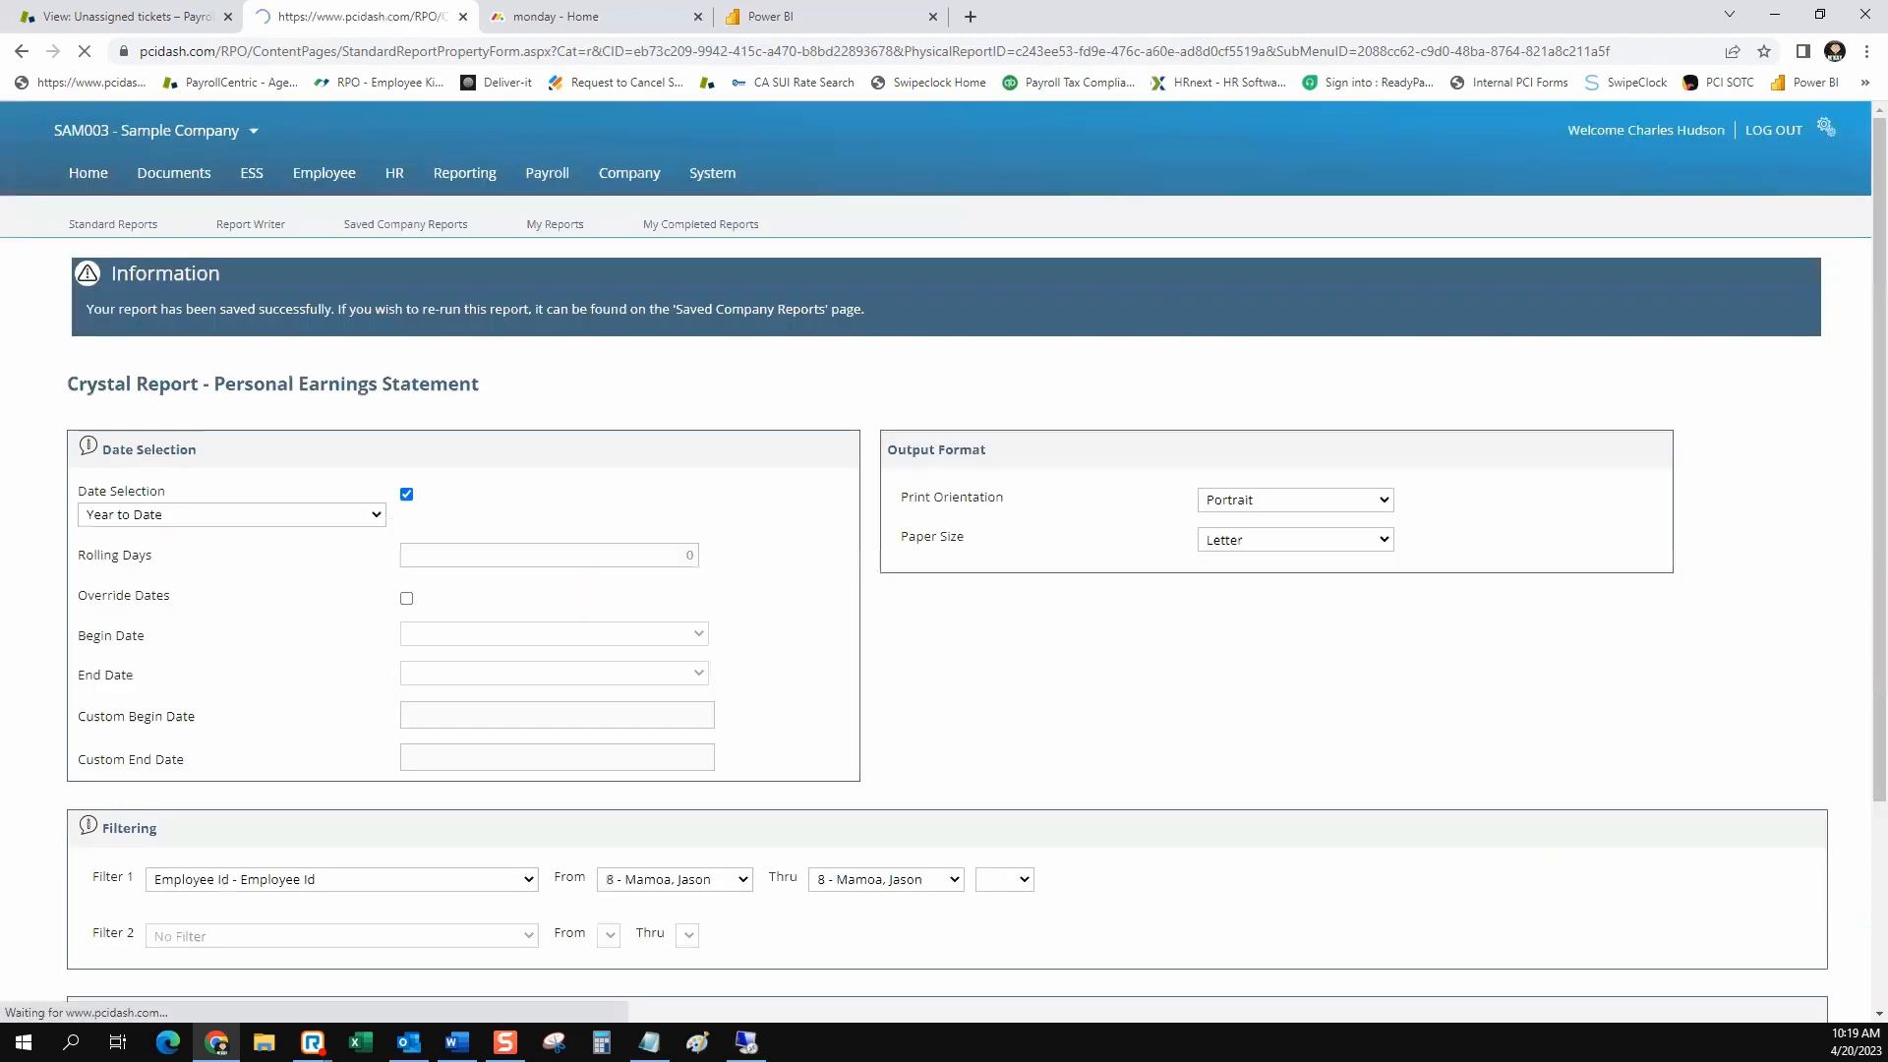
Run the single-employee Personal Earnings Statement report and return to its settings page
scroll(1600, 857, down, 15)
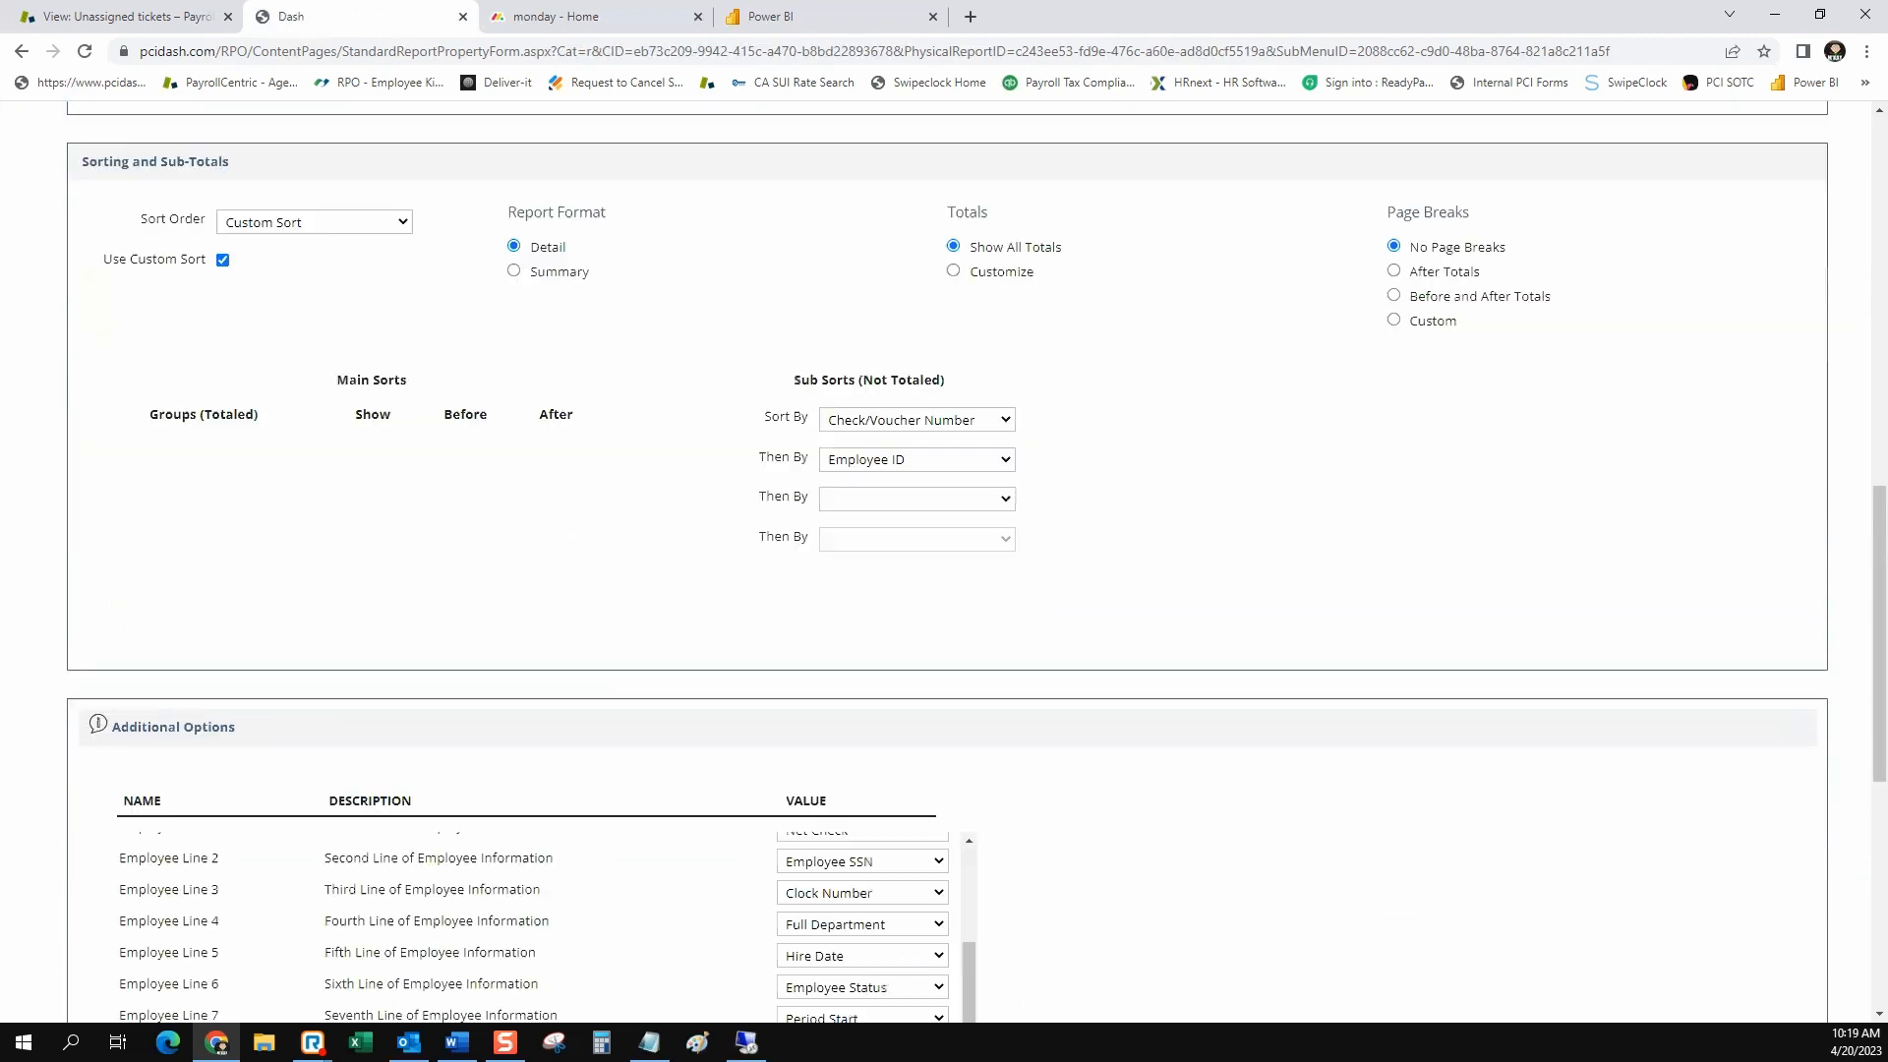
click(1749, 856)
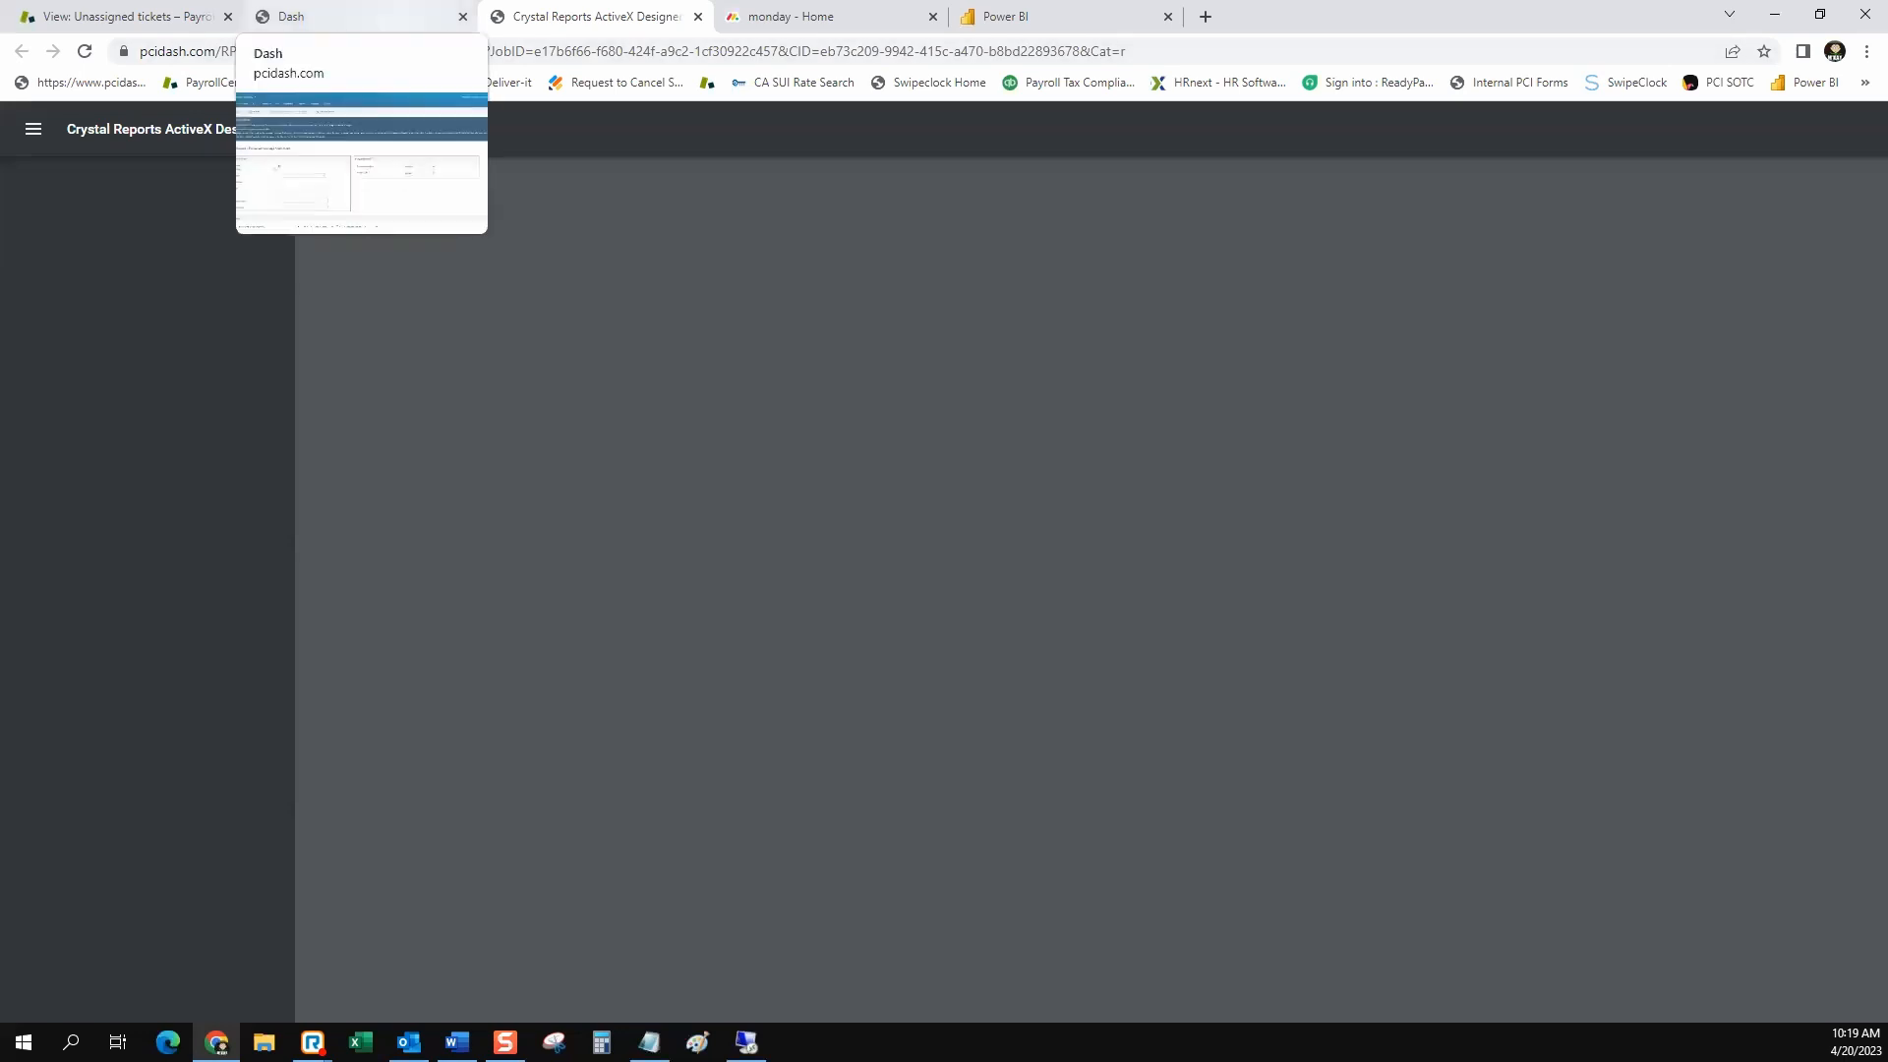
click(344, 17)
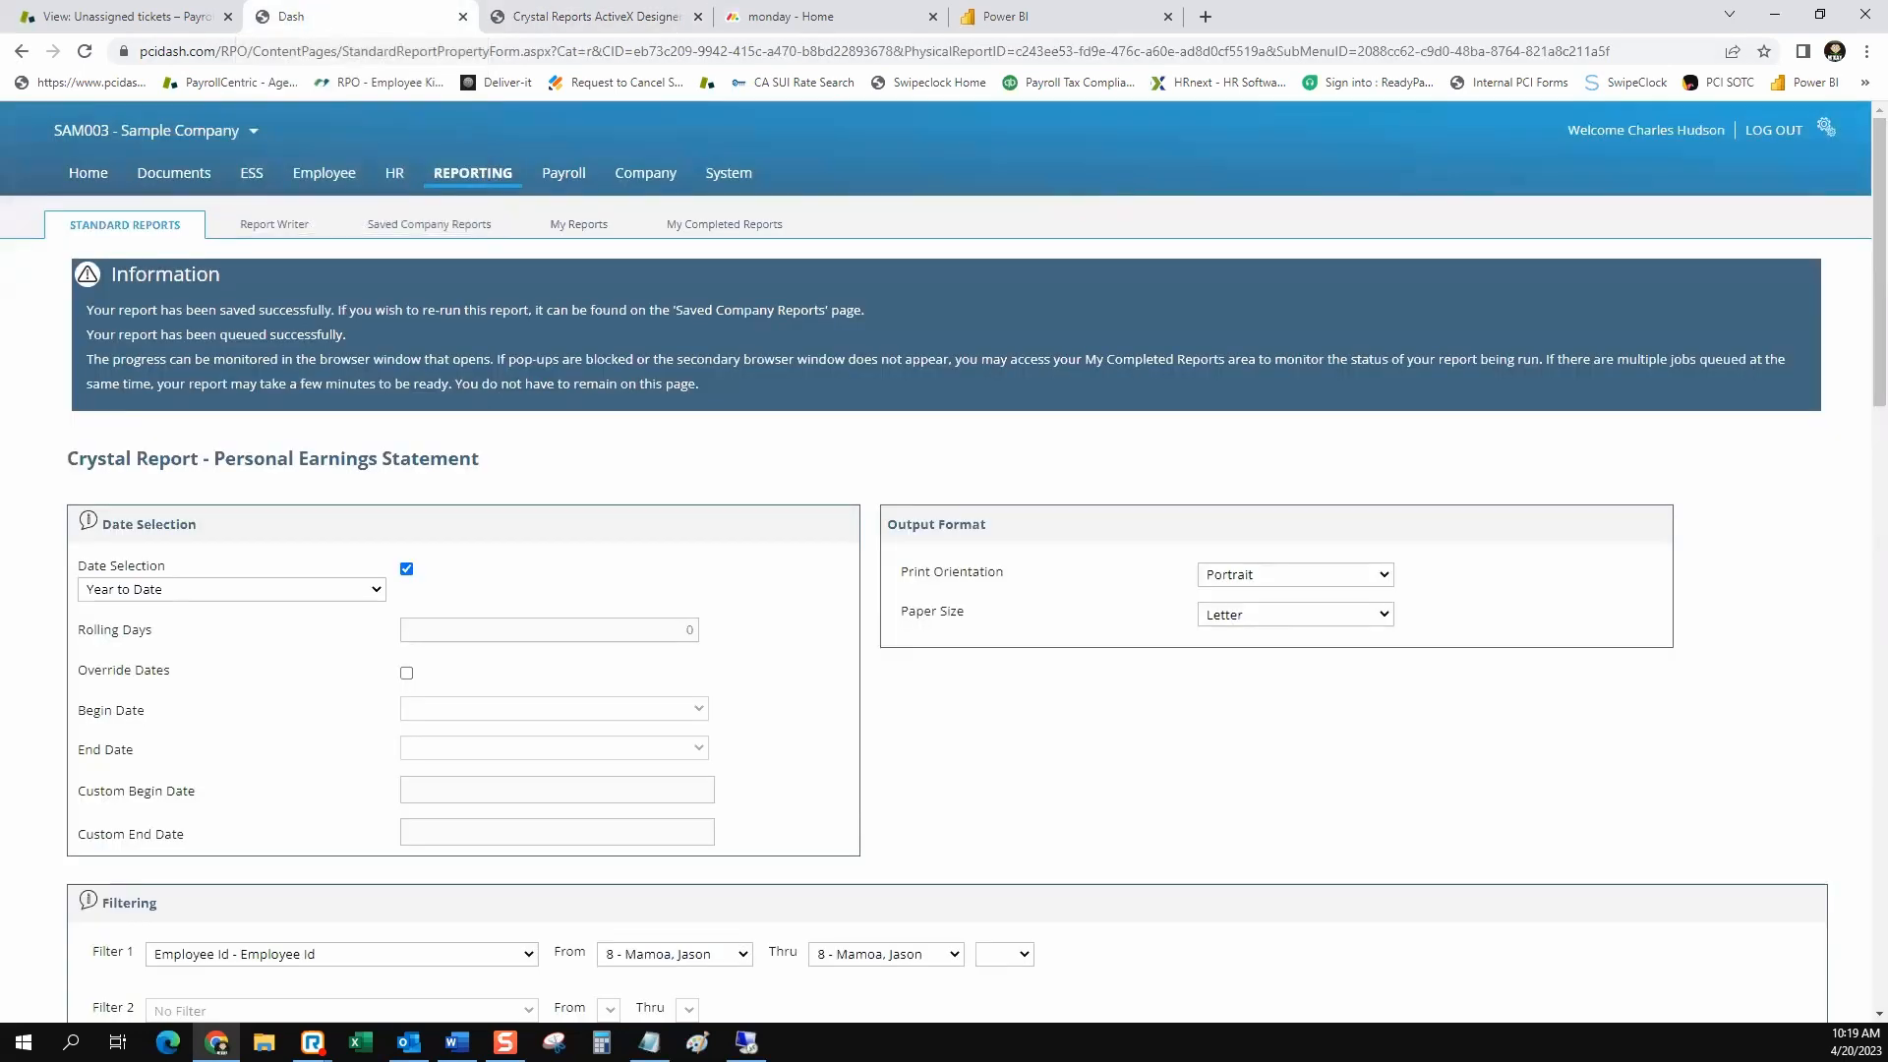
Remove the employee restriction from the Personal Earnings Statement by setting Filter 1 to No Filter
scroll(944, 560, down, 5)
click(342, 463)
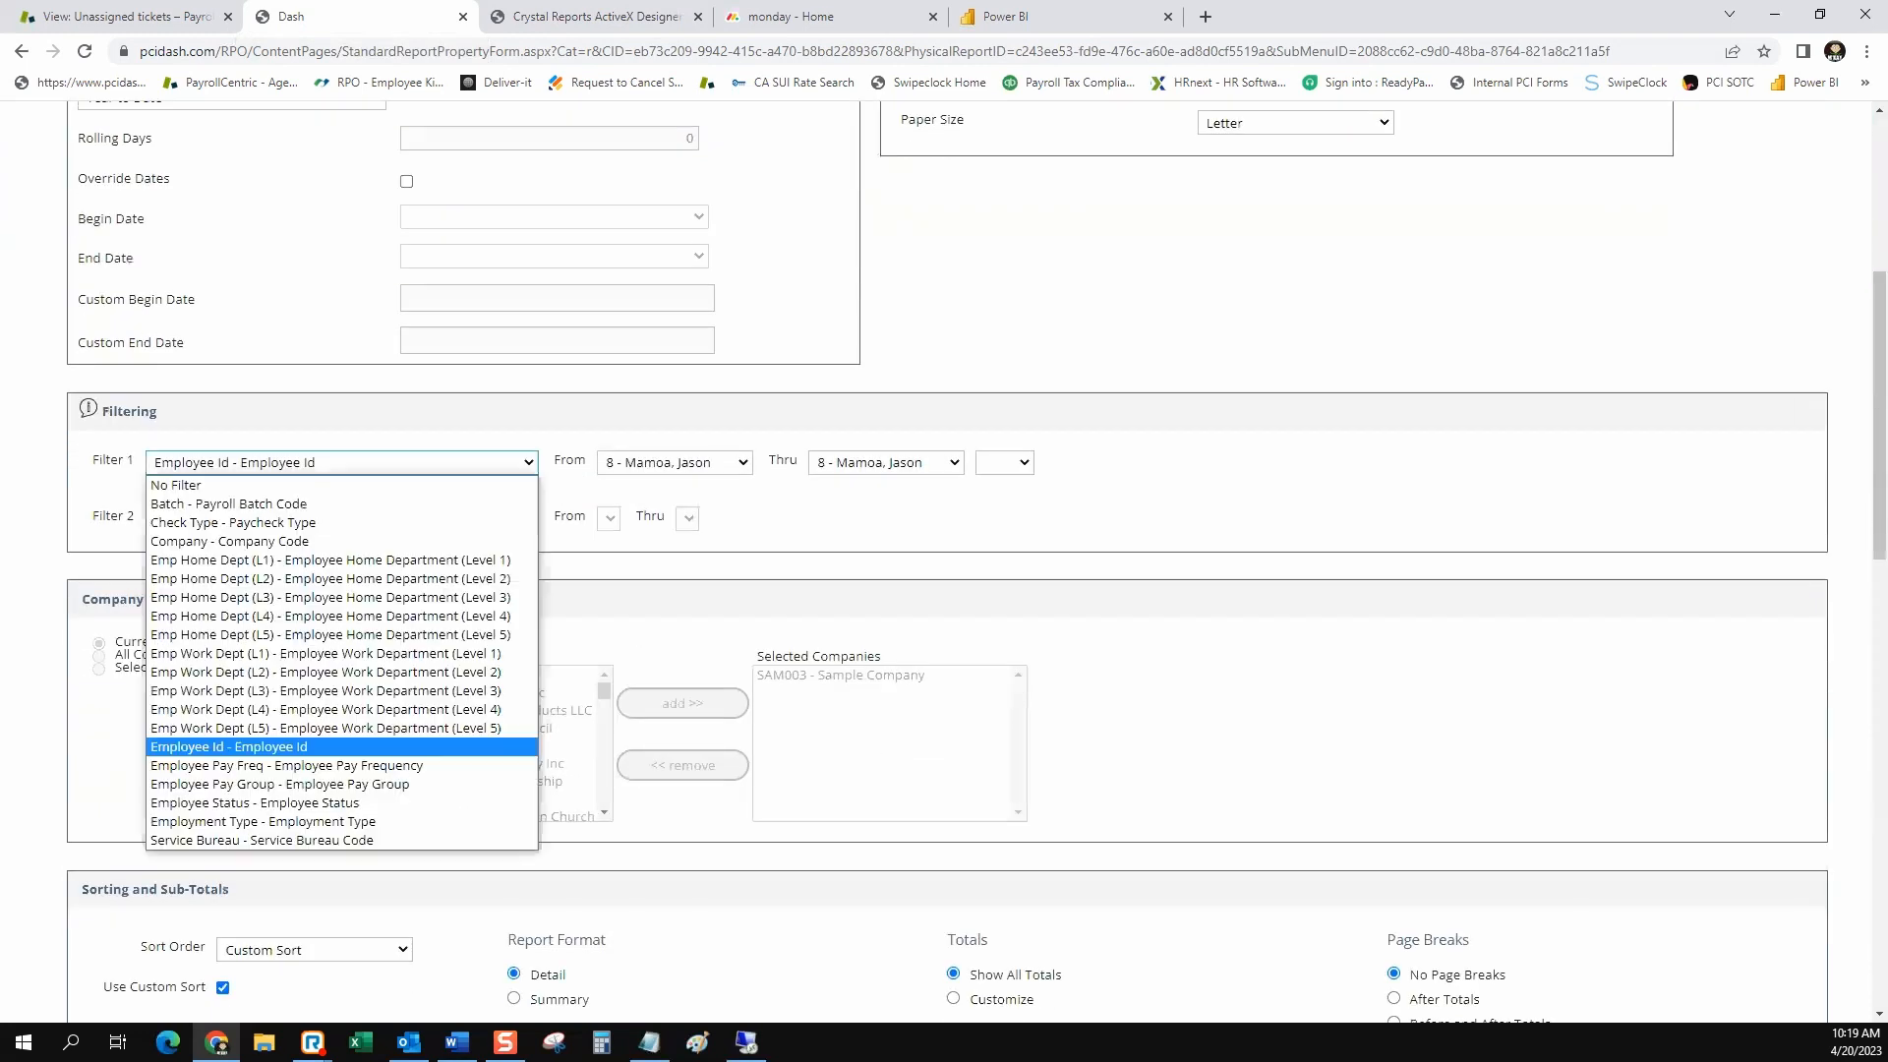
click(295, 485)
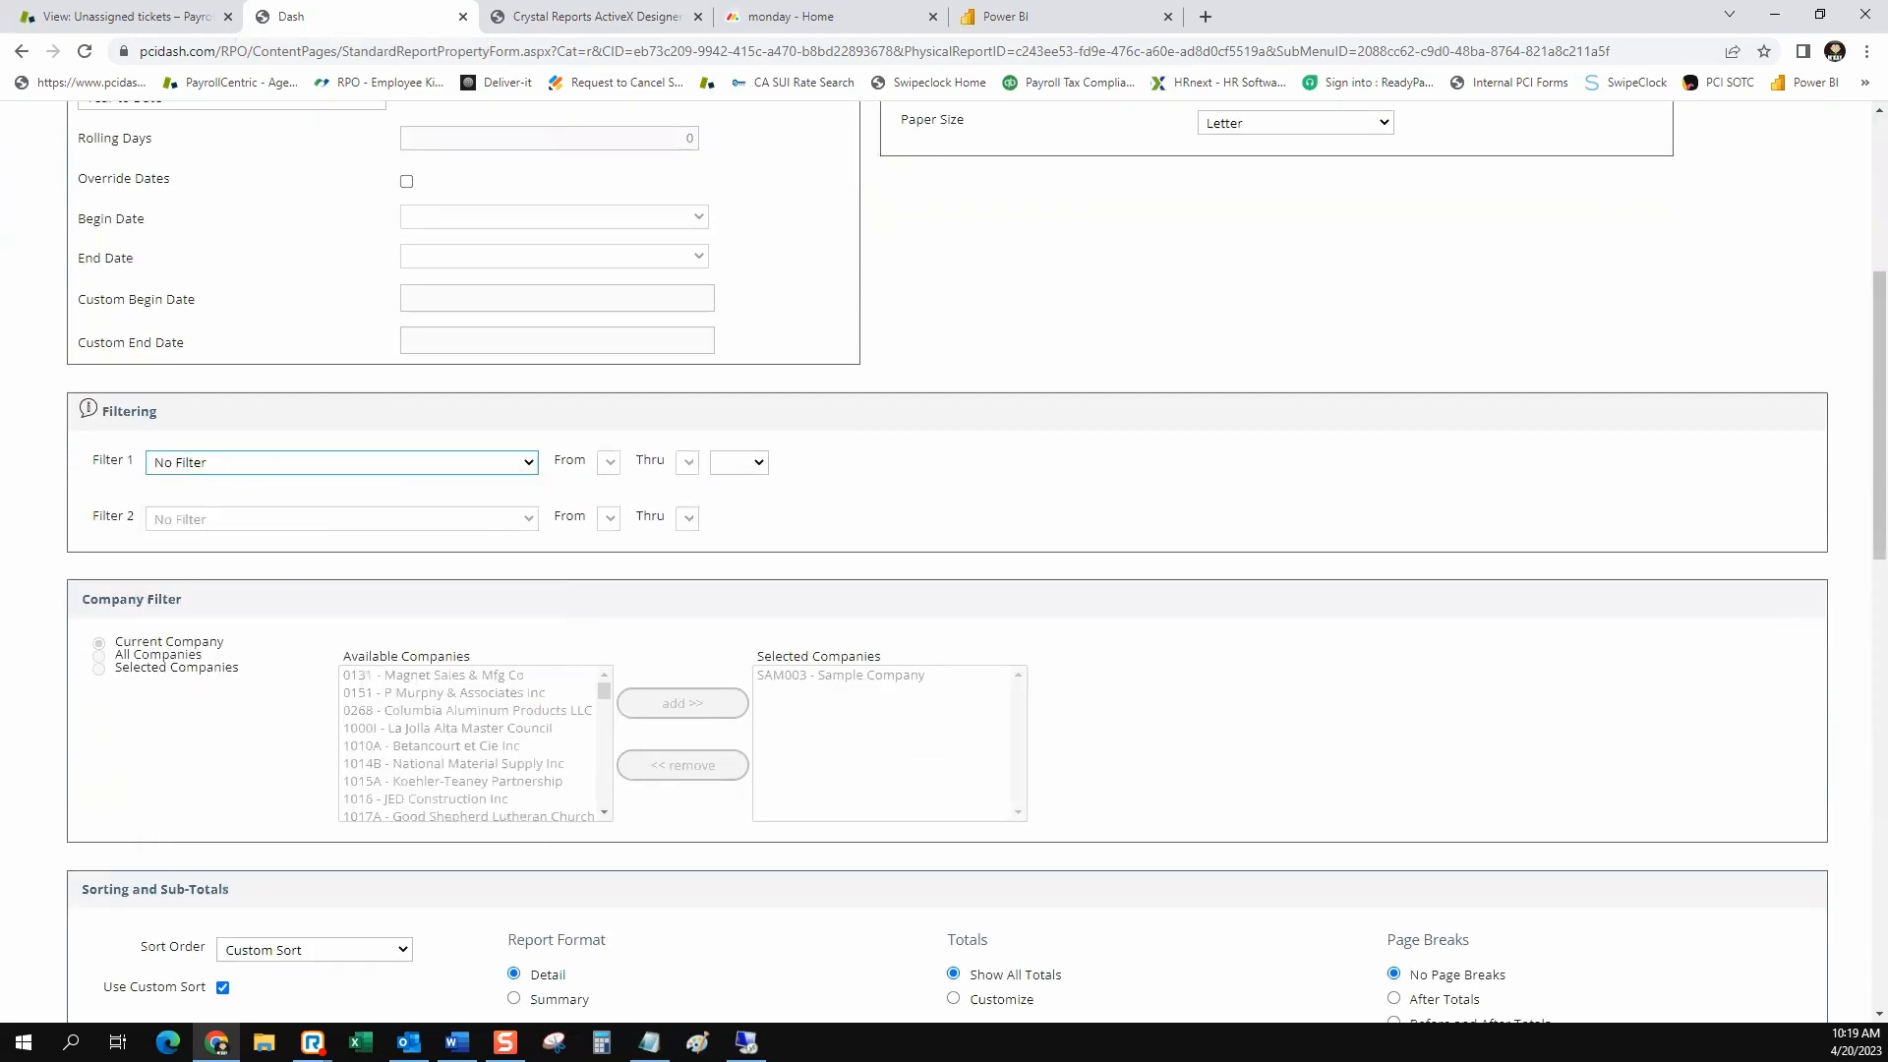
Remove "- JM" from the Saved Company Reports title, leaving Personal Earnings Statement, and save the report settings
scroll(944, 560, down, 15)
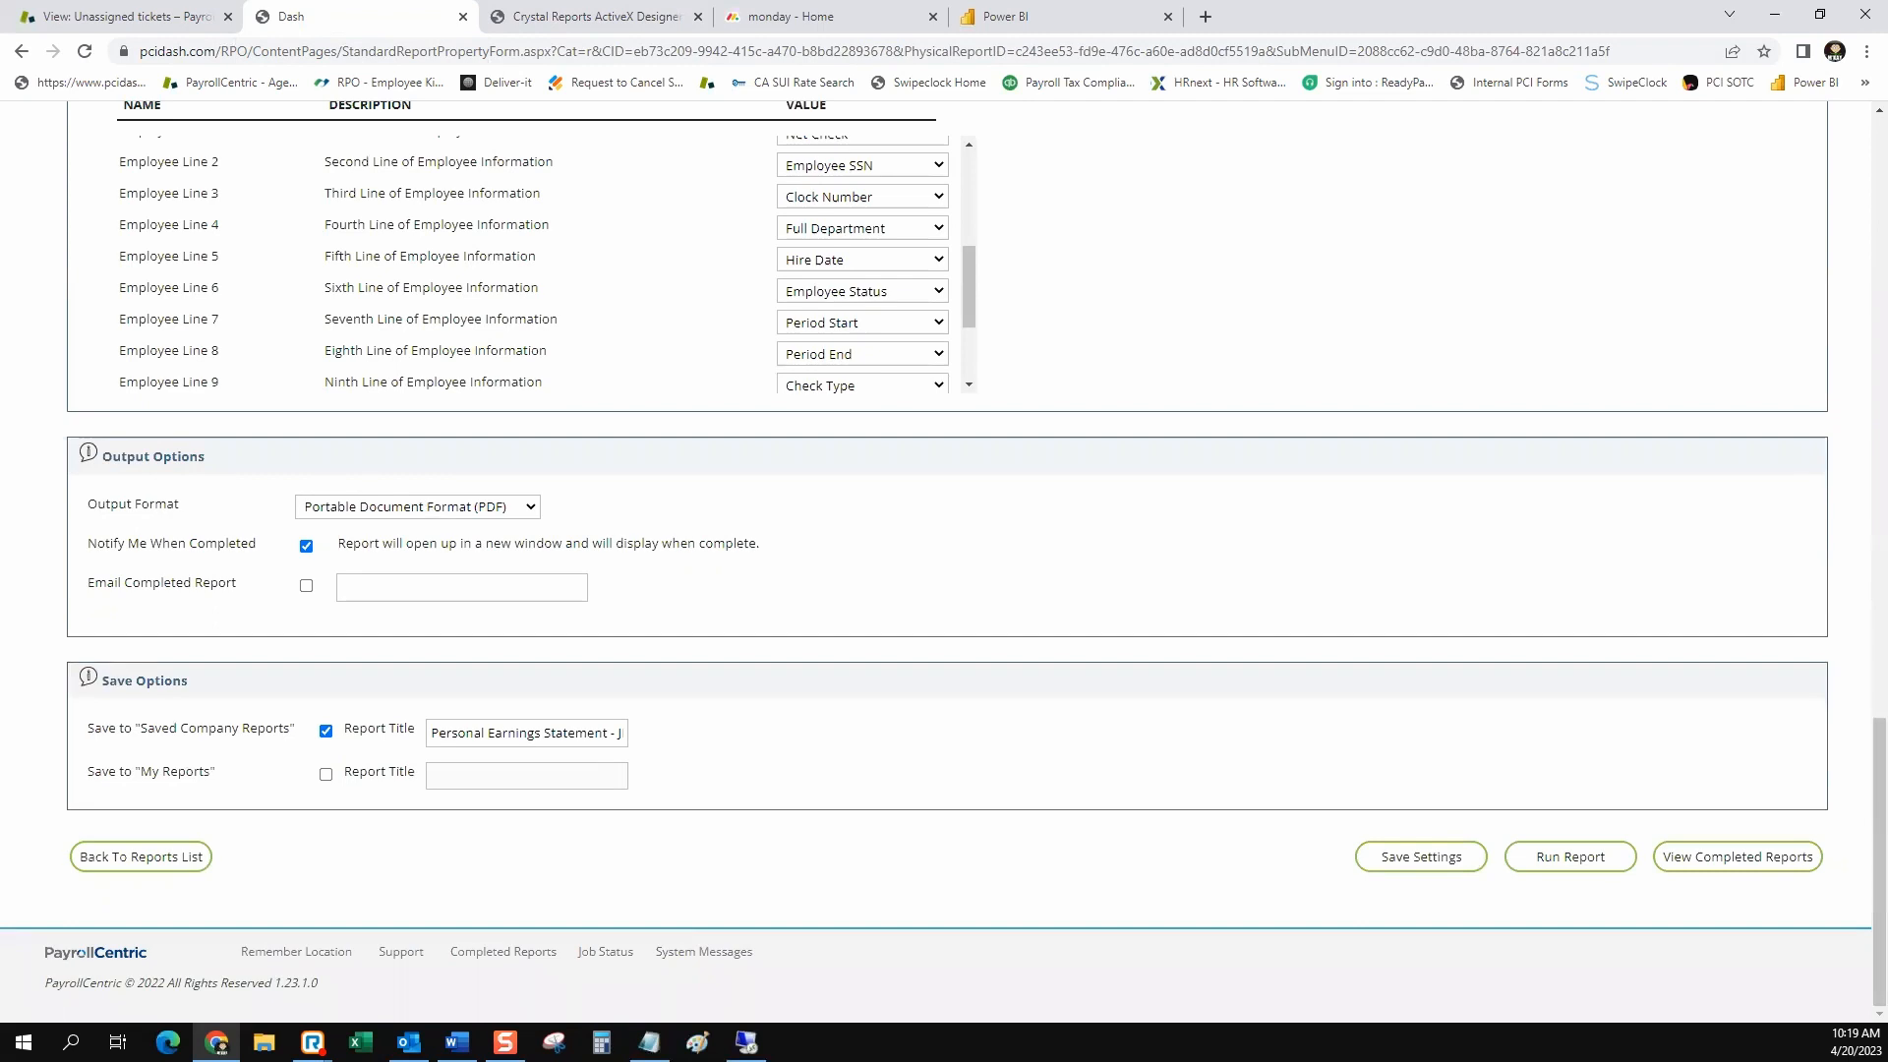
drag(607, 734, 641, 734)
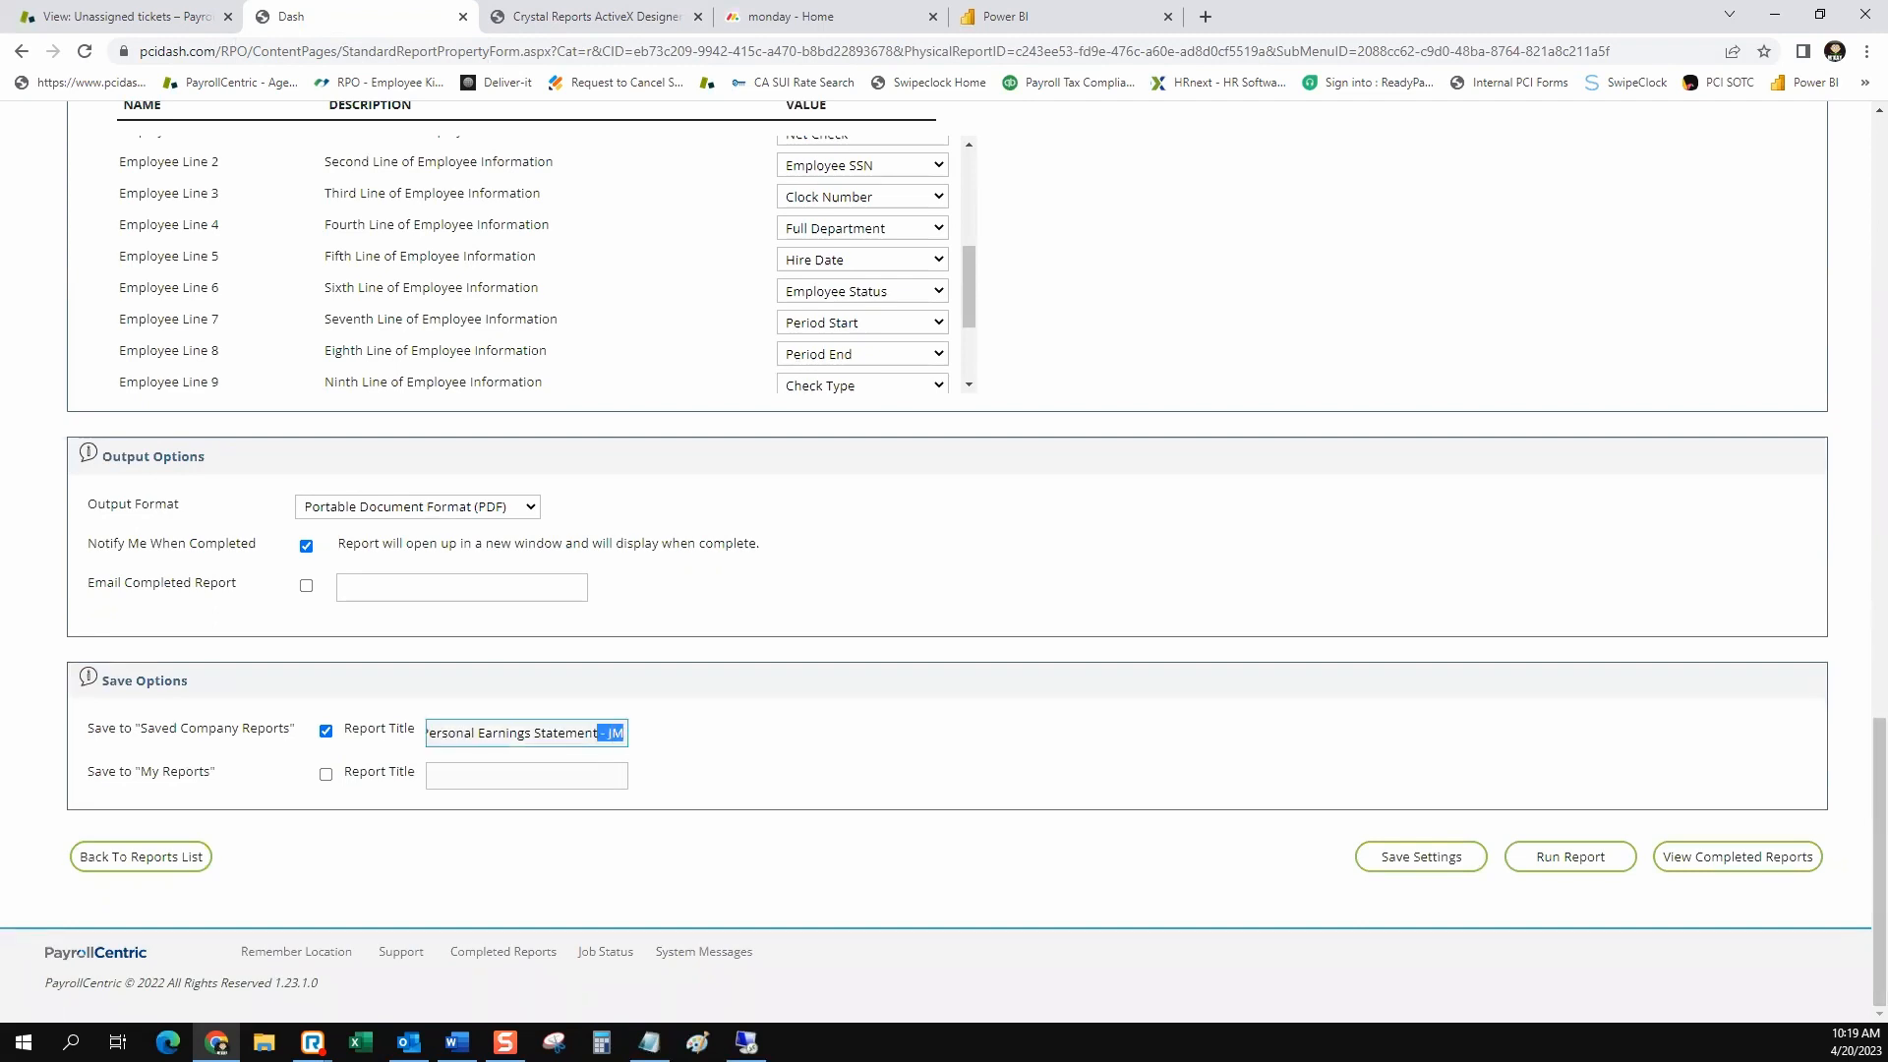
key(BackSpace)
click(1420, 857)
scroll(944, 562, down, 19)
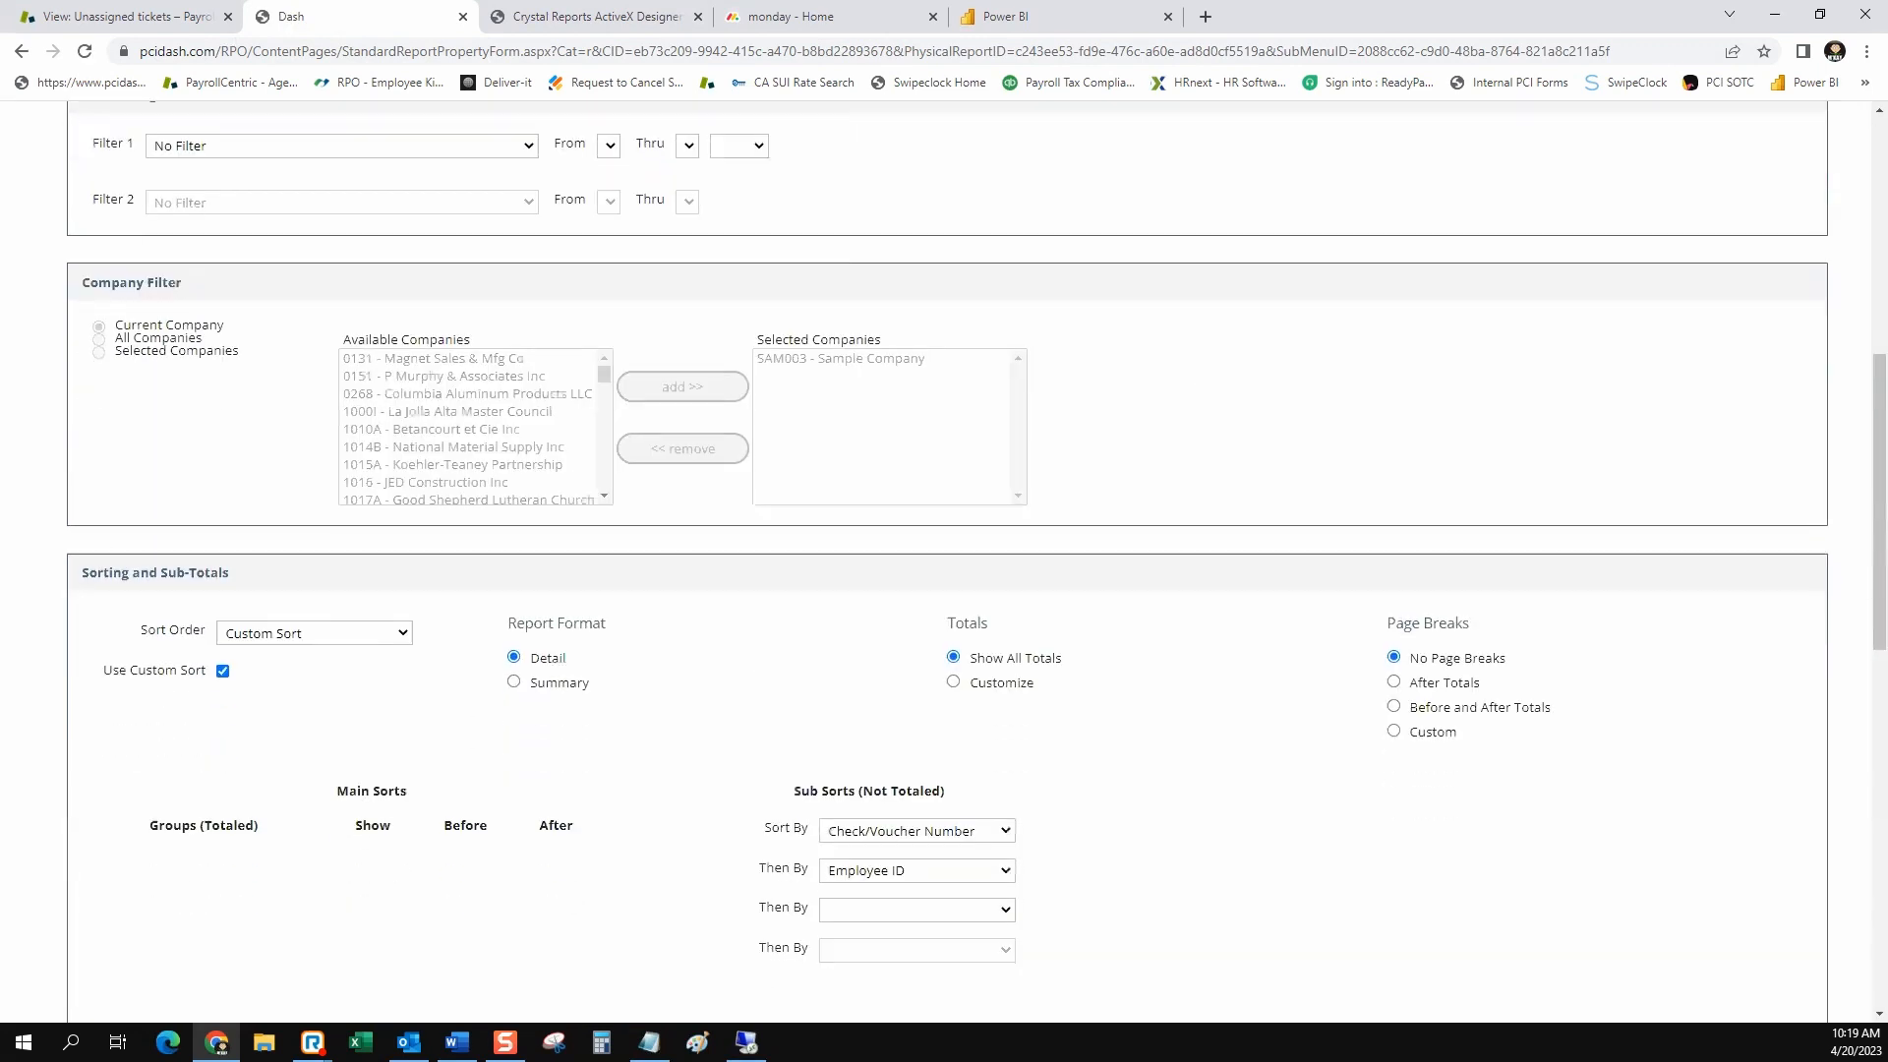
Run the unfiltered Personal Earnings Statement, close the blank output of the earlier run and return to the new report
click(1570, 856)
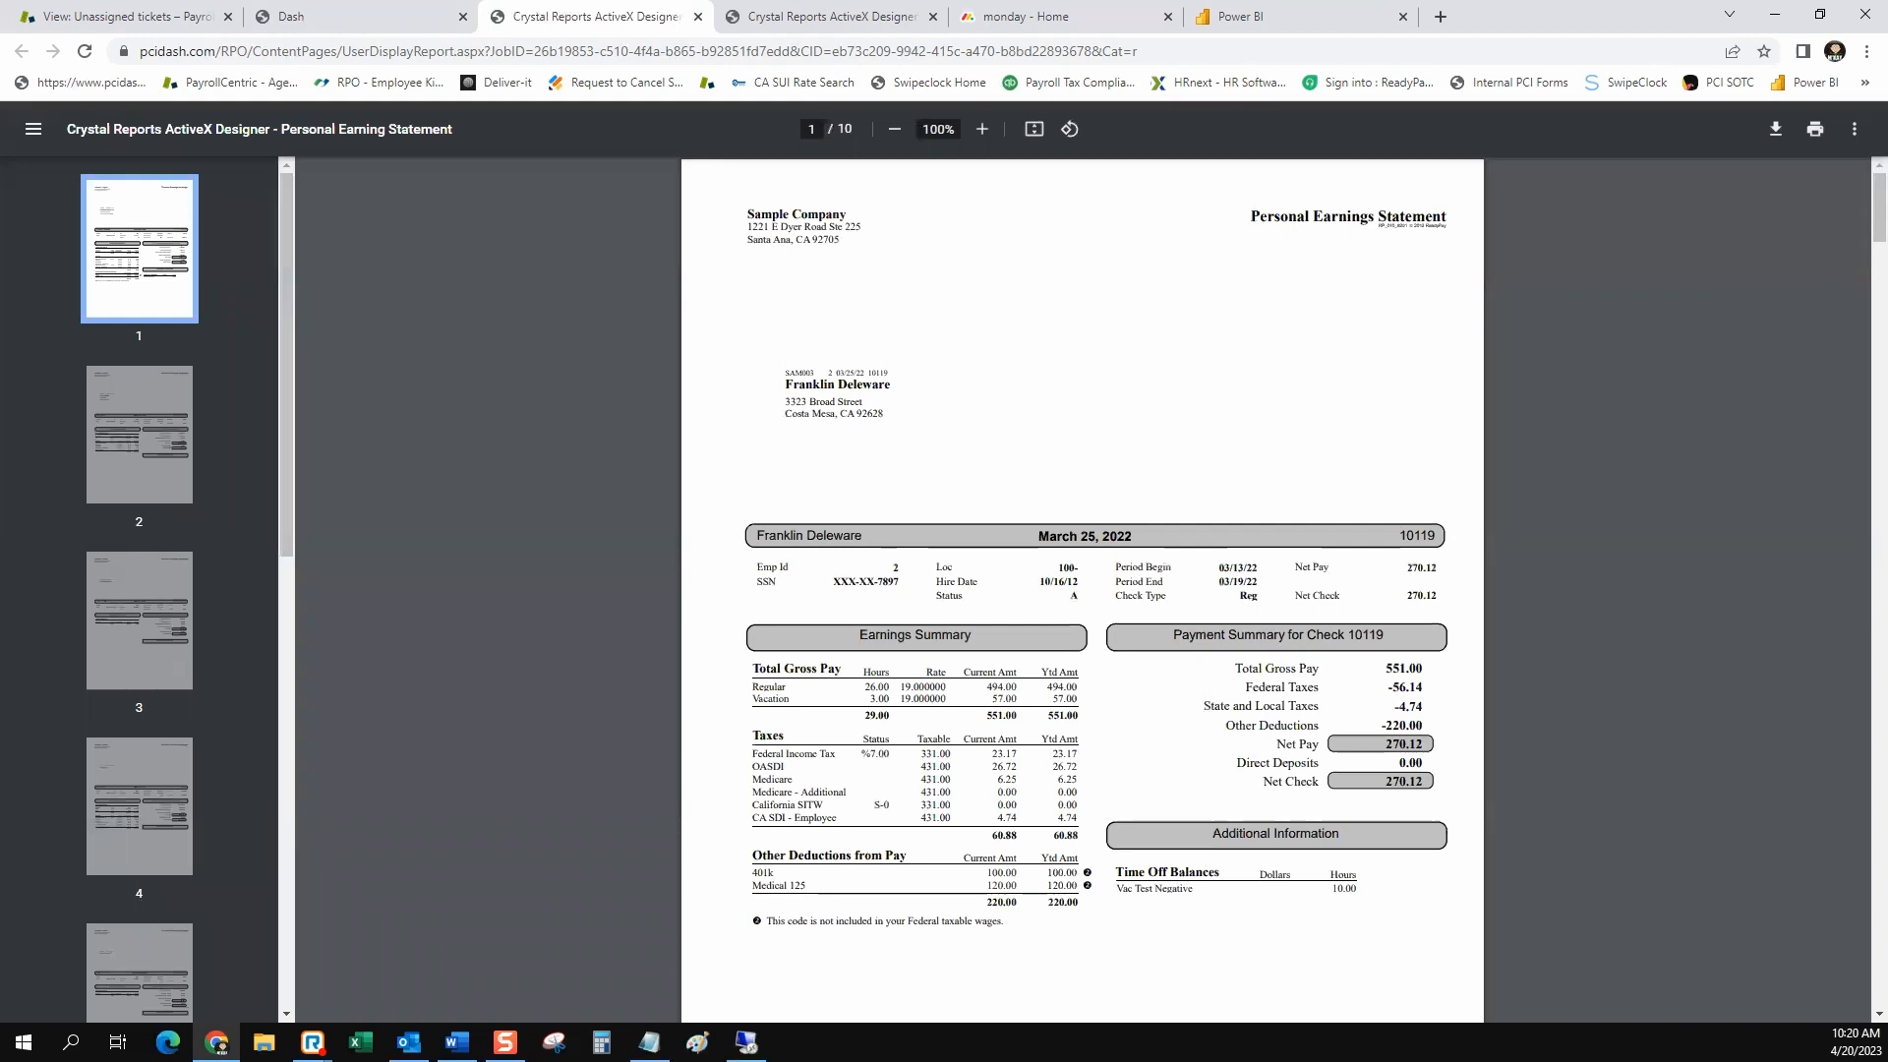
scroll(1082, 590, down, 10)
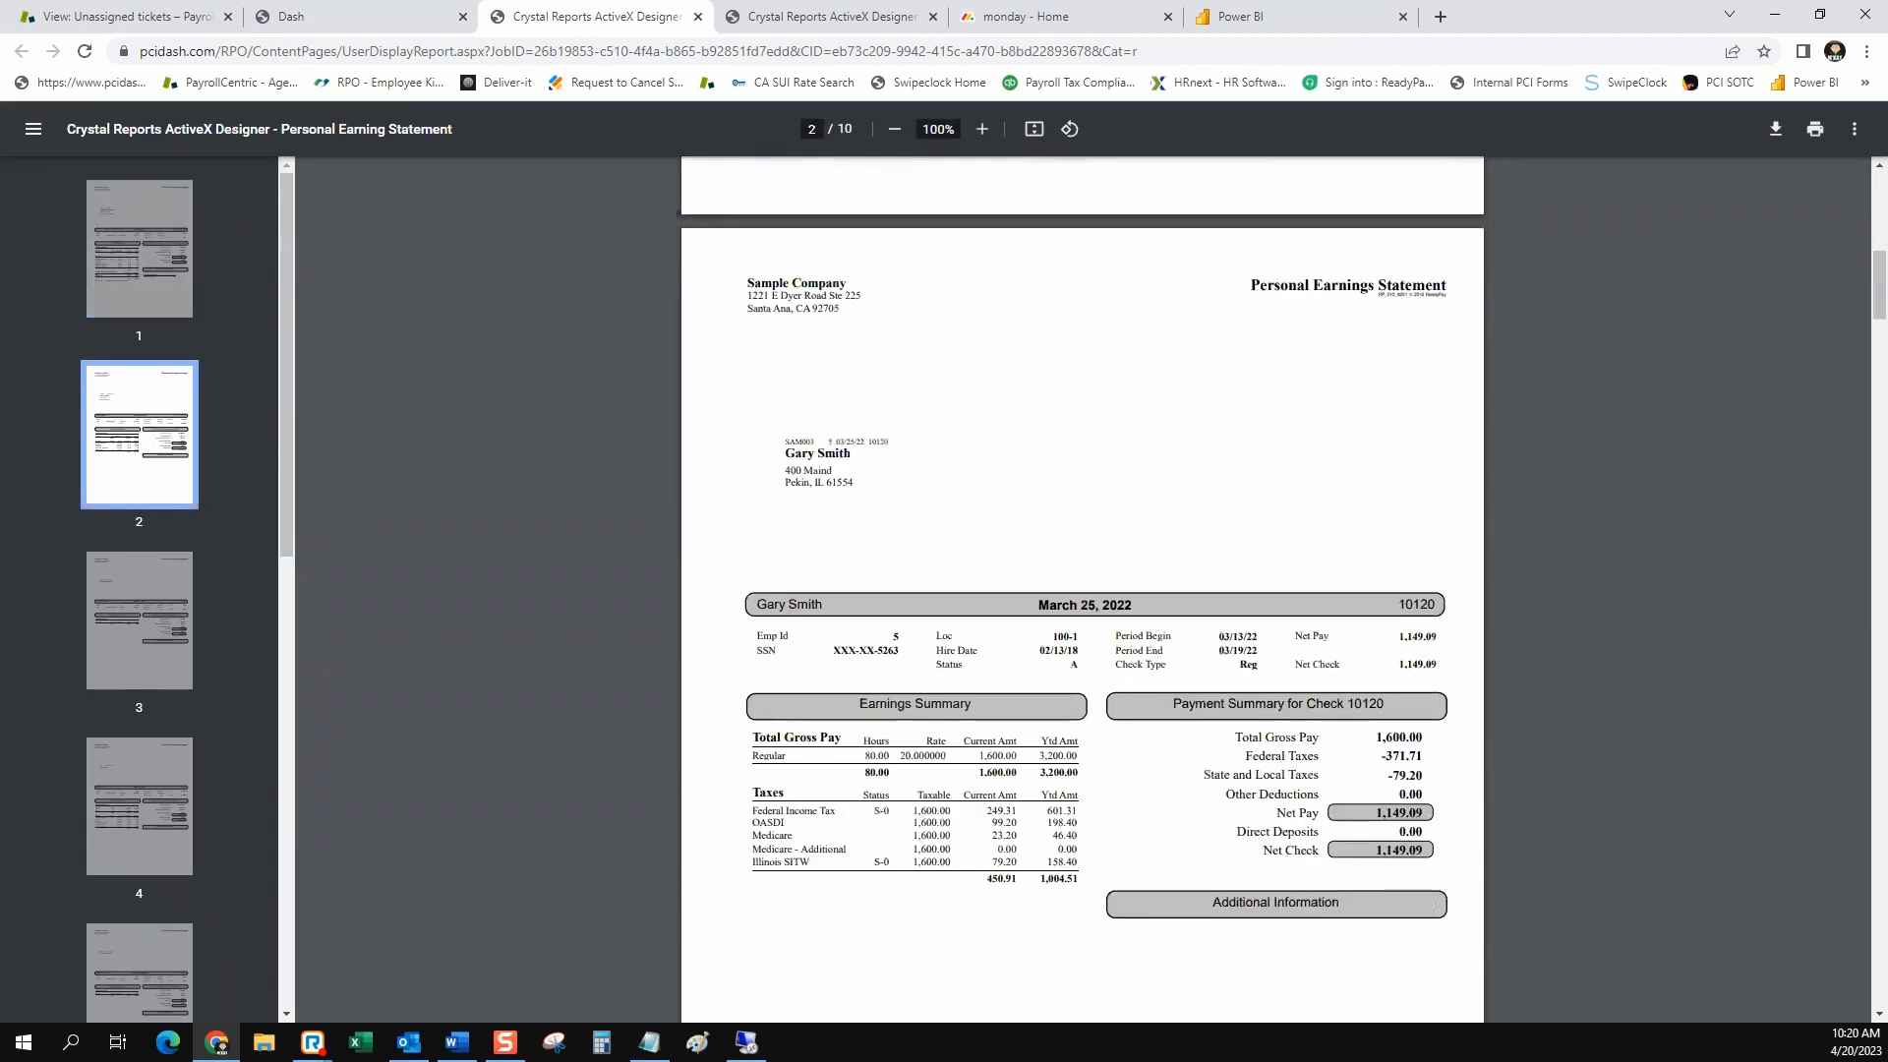
scroll(1082, 590, down, 5)
click(829, 17)
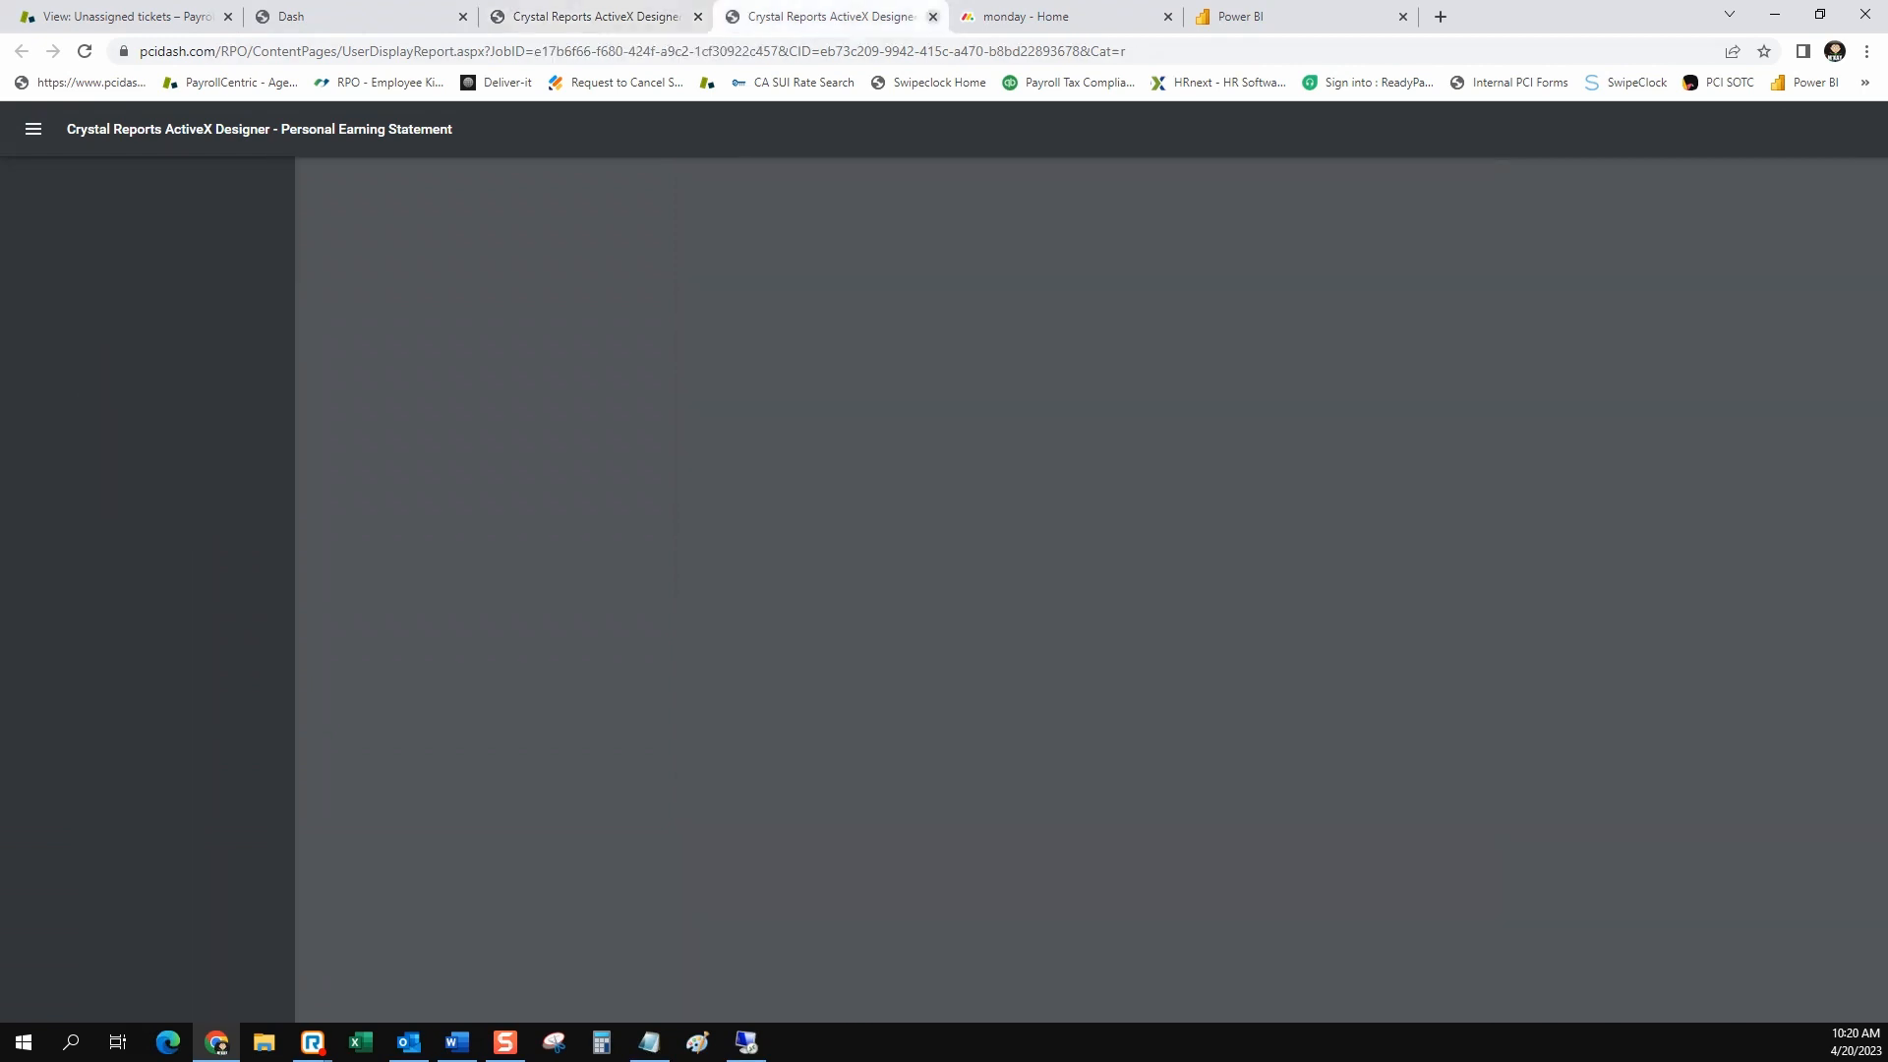
click(933, 17)
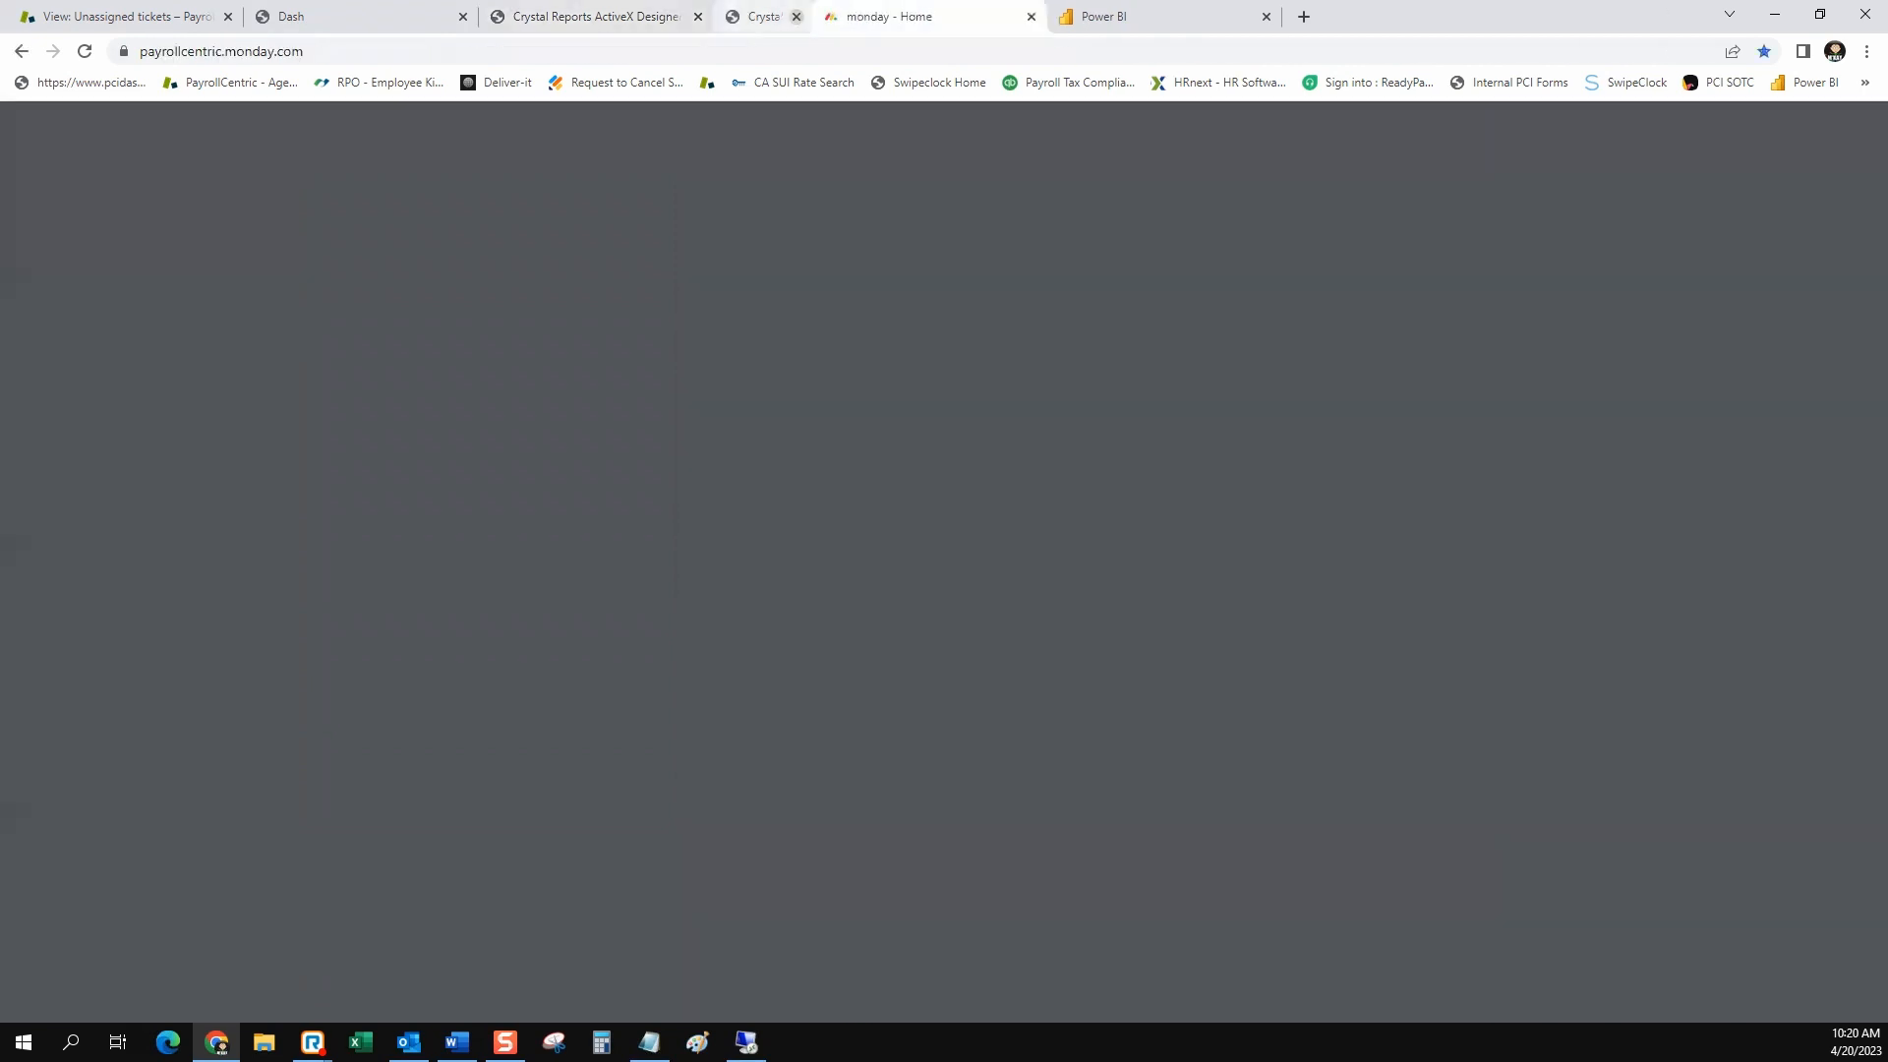
click(596, 17)
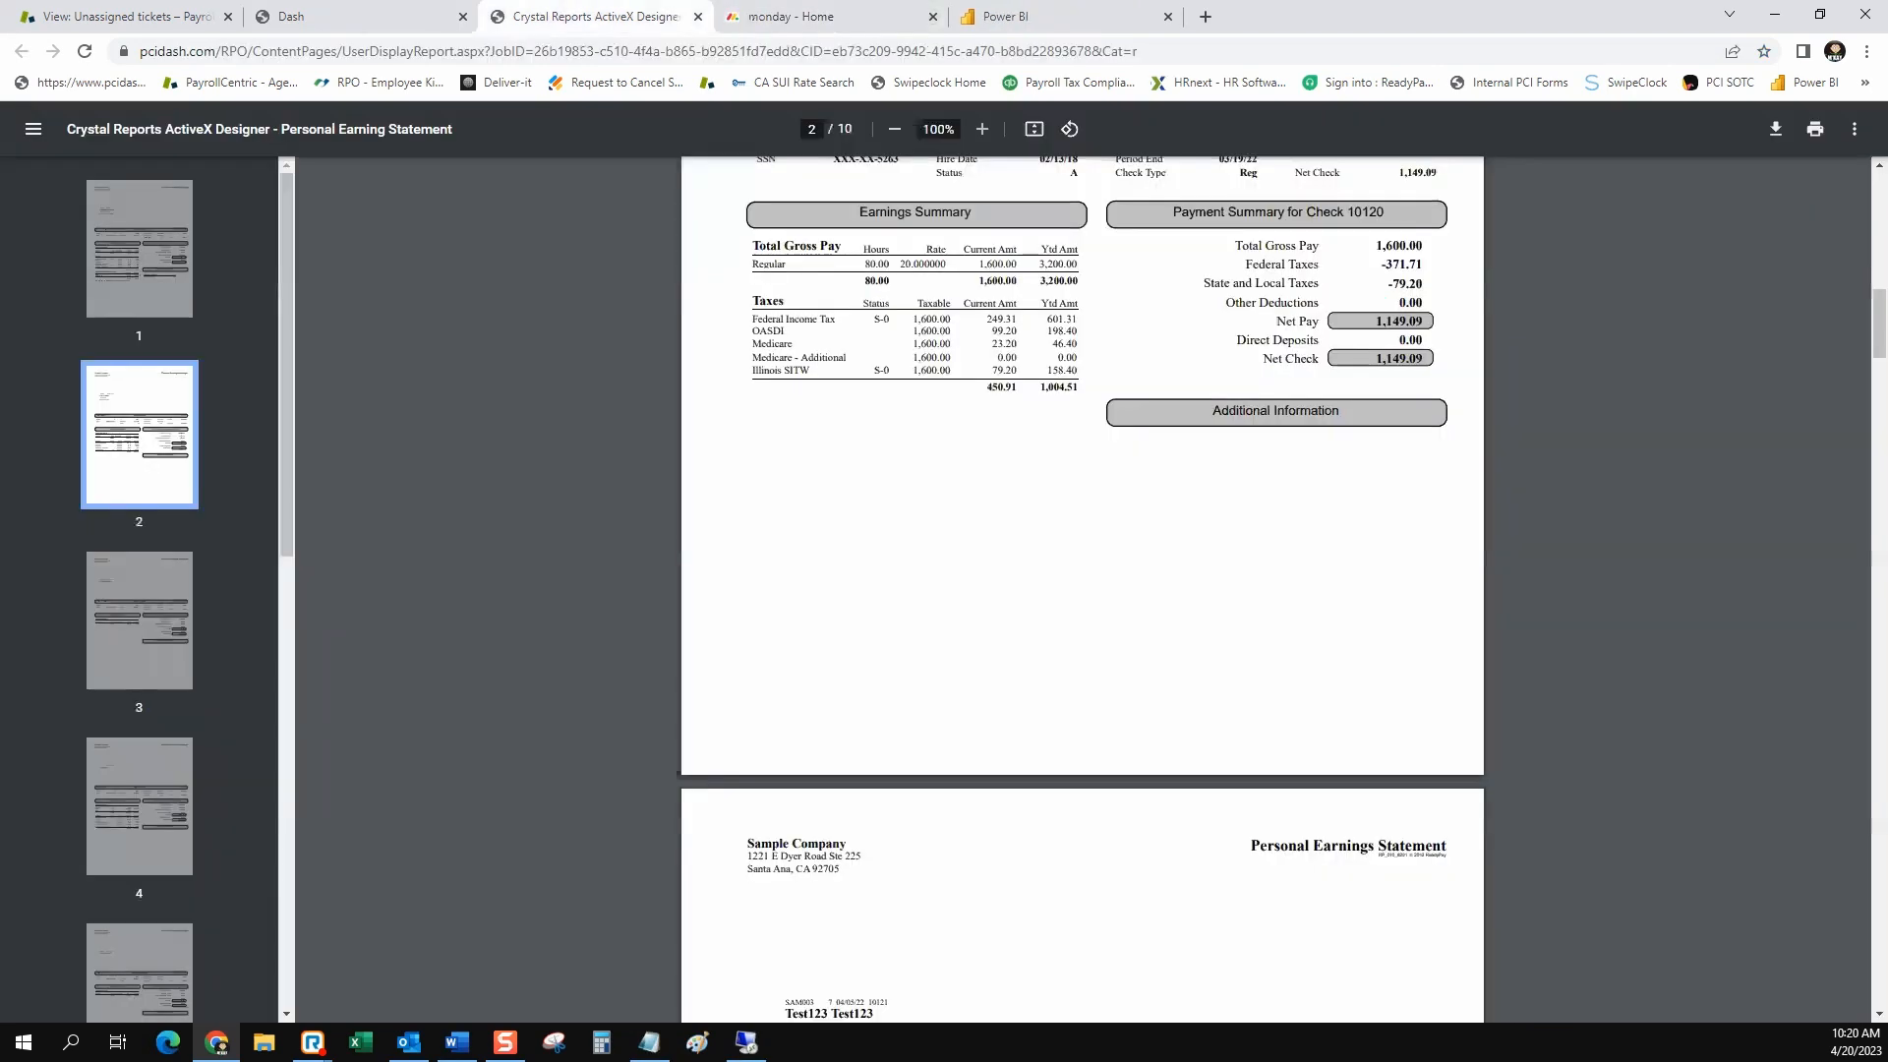
Page through the individual employee statements in the unfiltered Personal Earnings Statement output
scroll(1082, 590, up, 2)
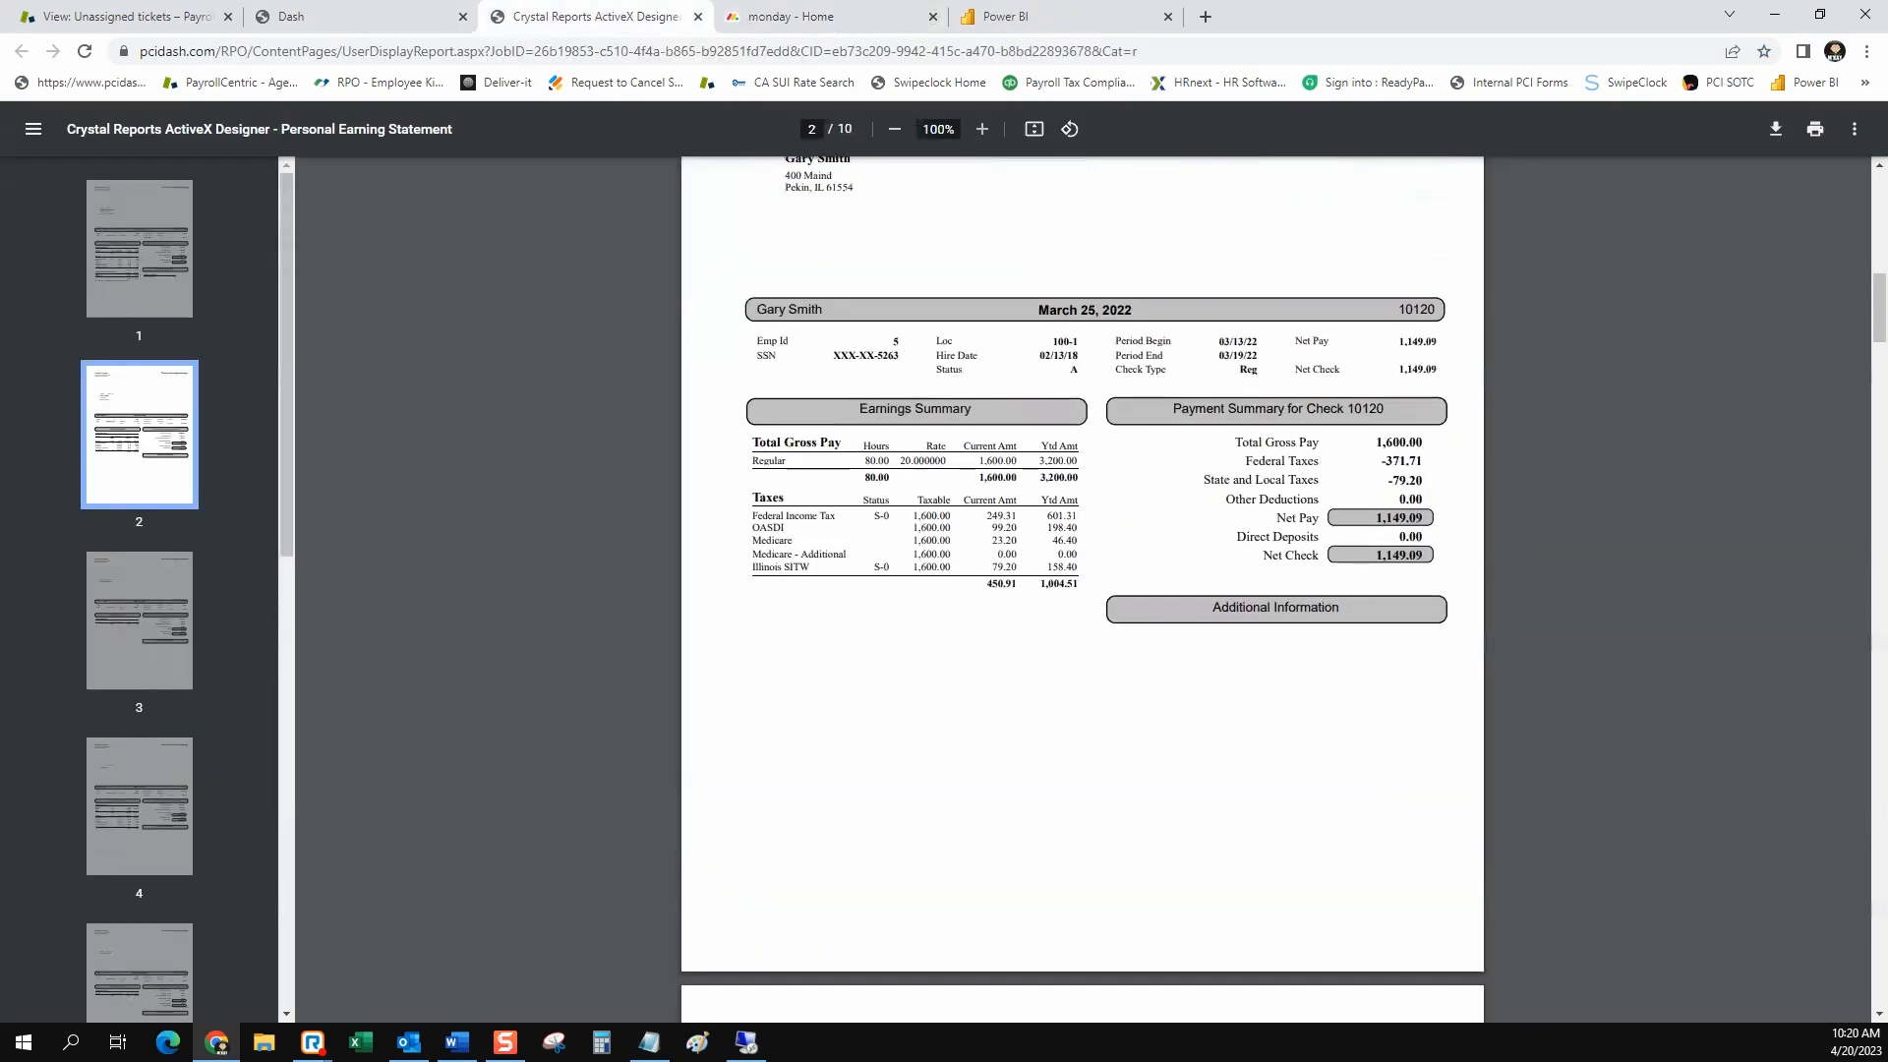
scroll(1081, 590, down, 9)
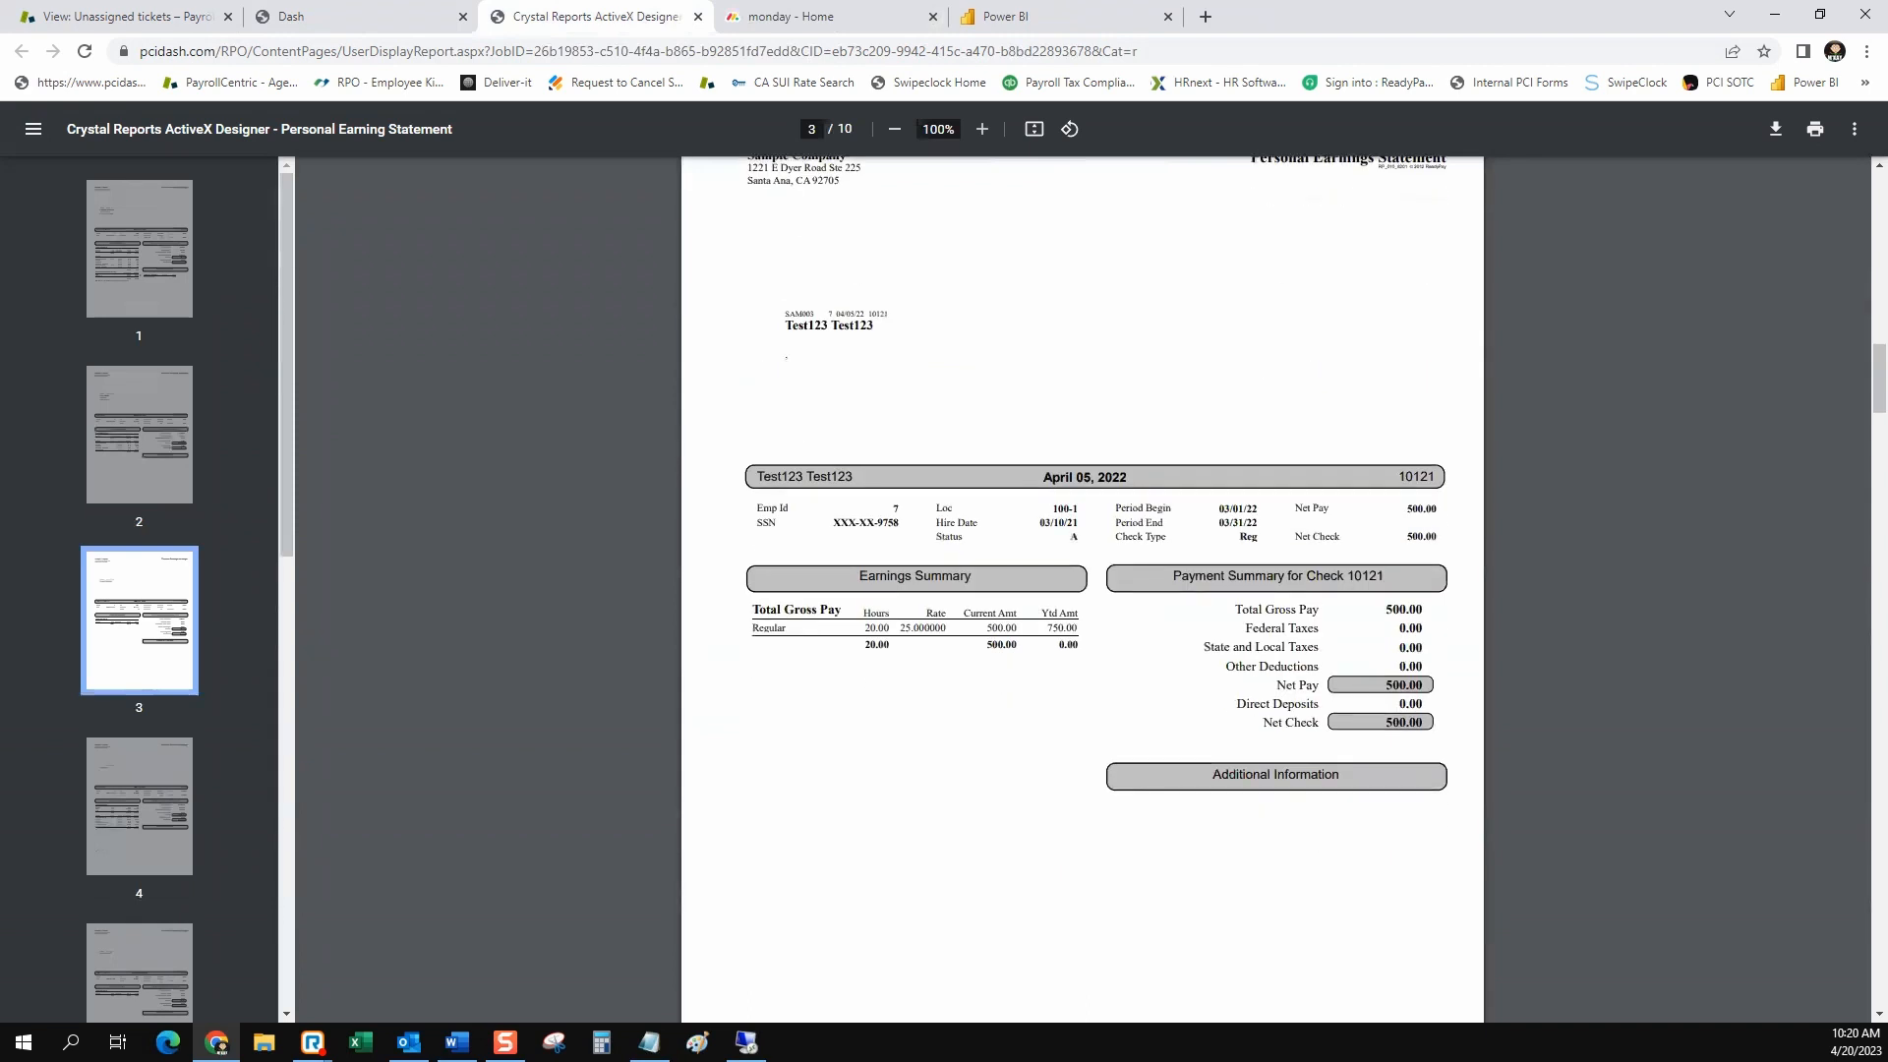
scroll(1082, 590, down, 10)
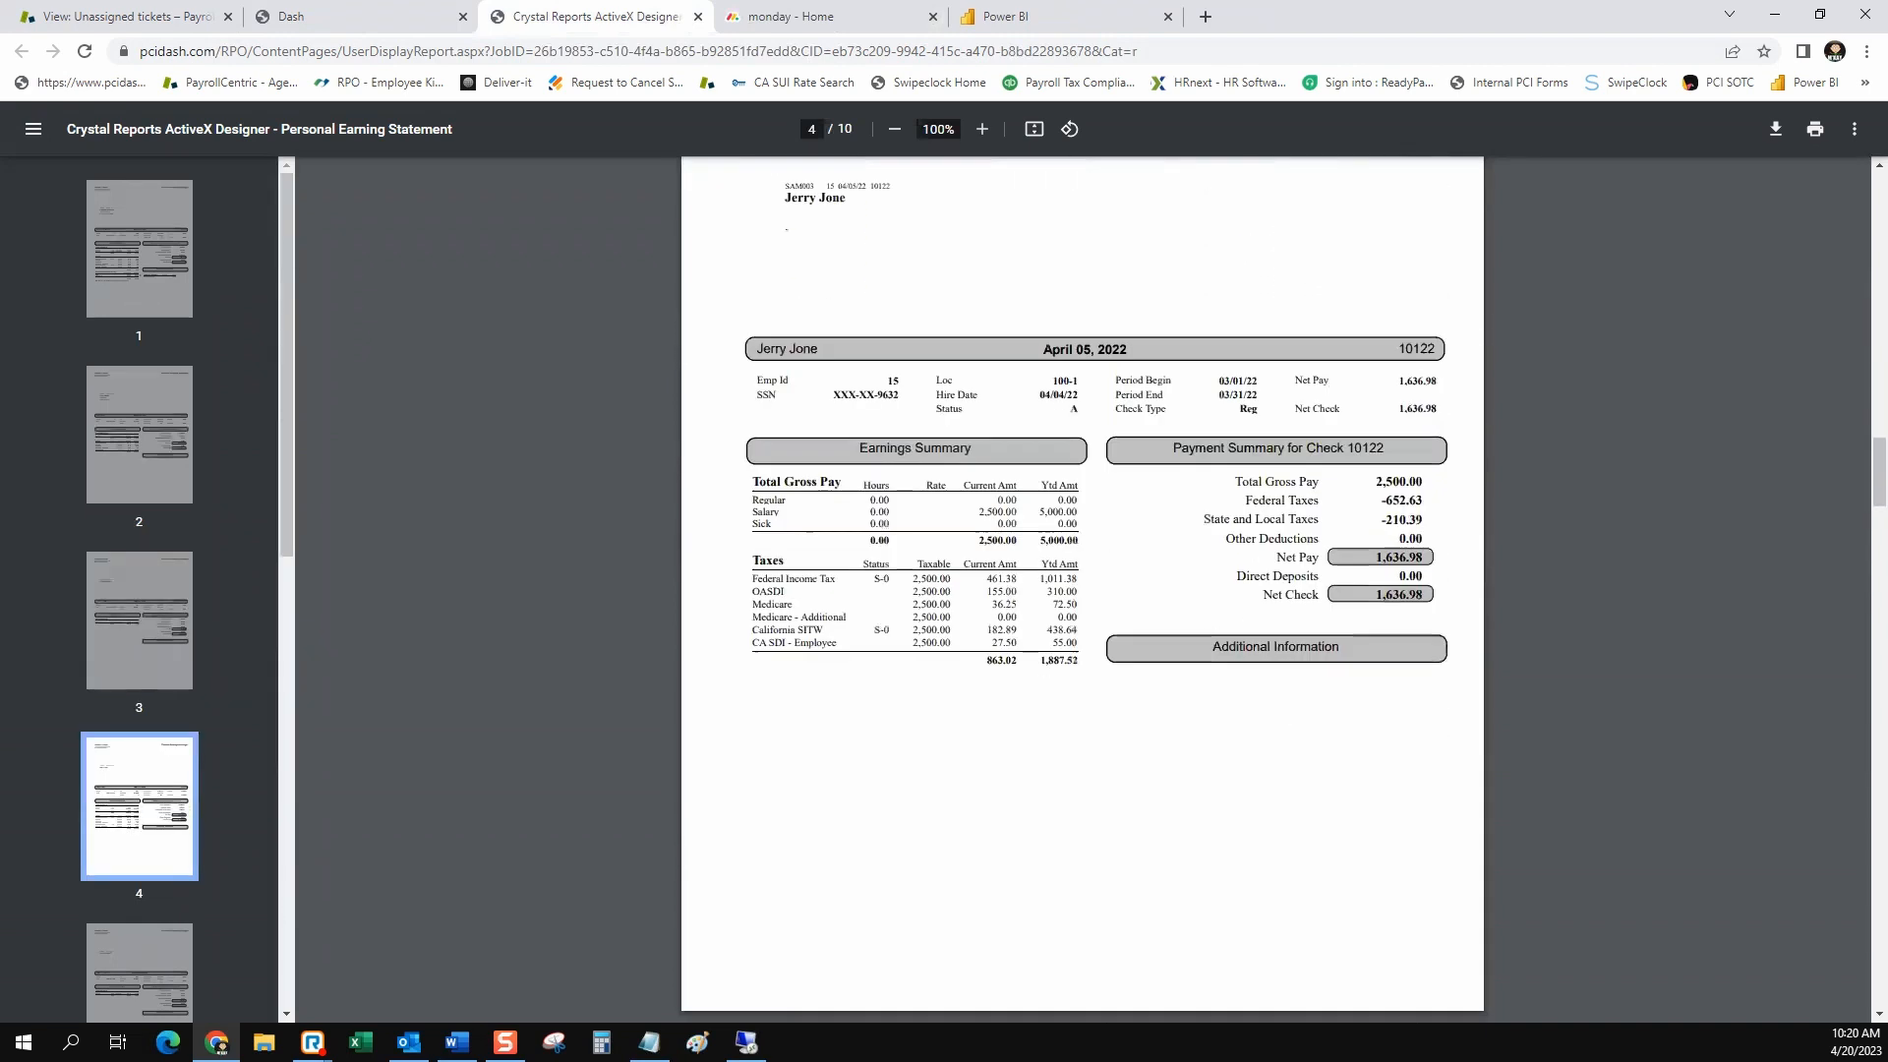
scroll(1082, 590, down, 18)
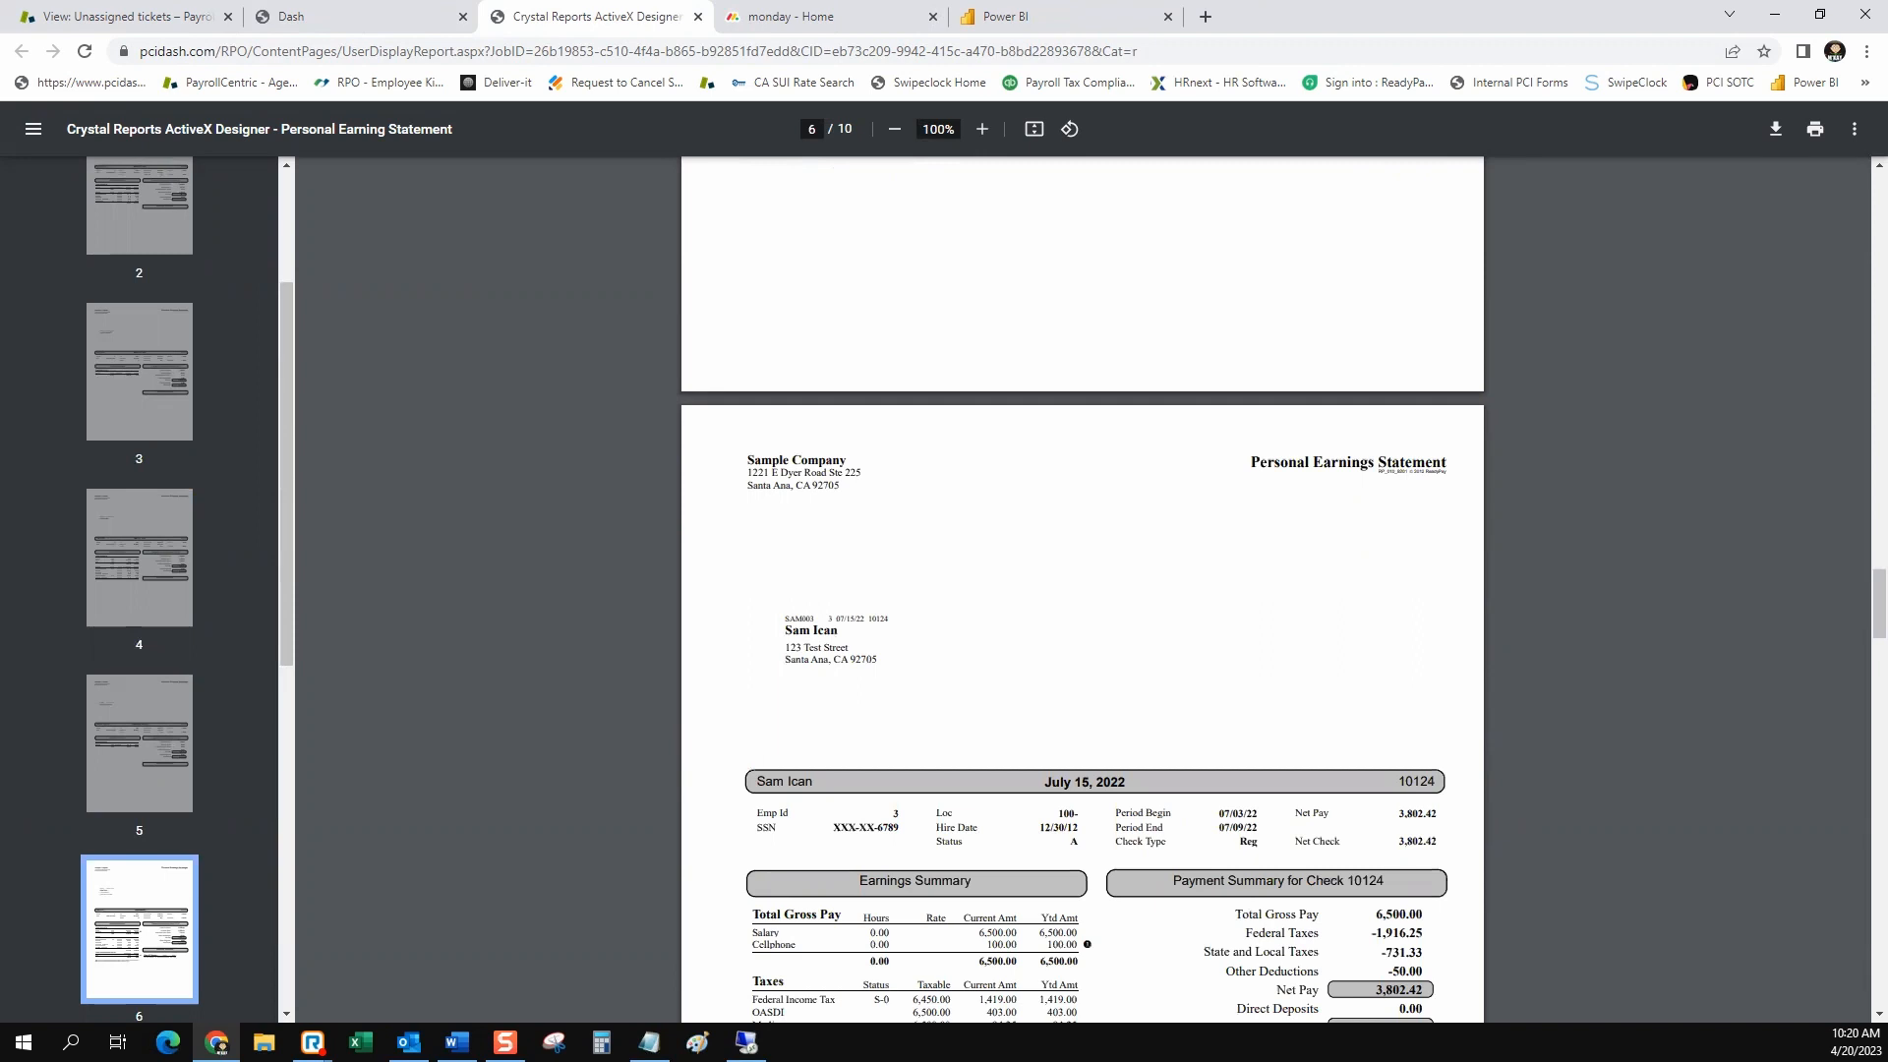
scroll(1082, 590, down, 4)
scroll(1081, 590, down, 1)
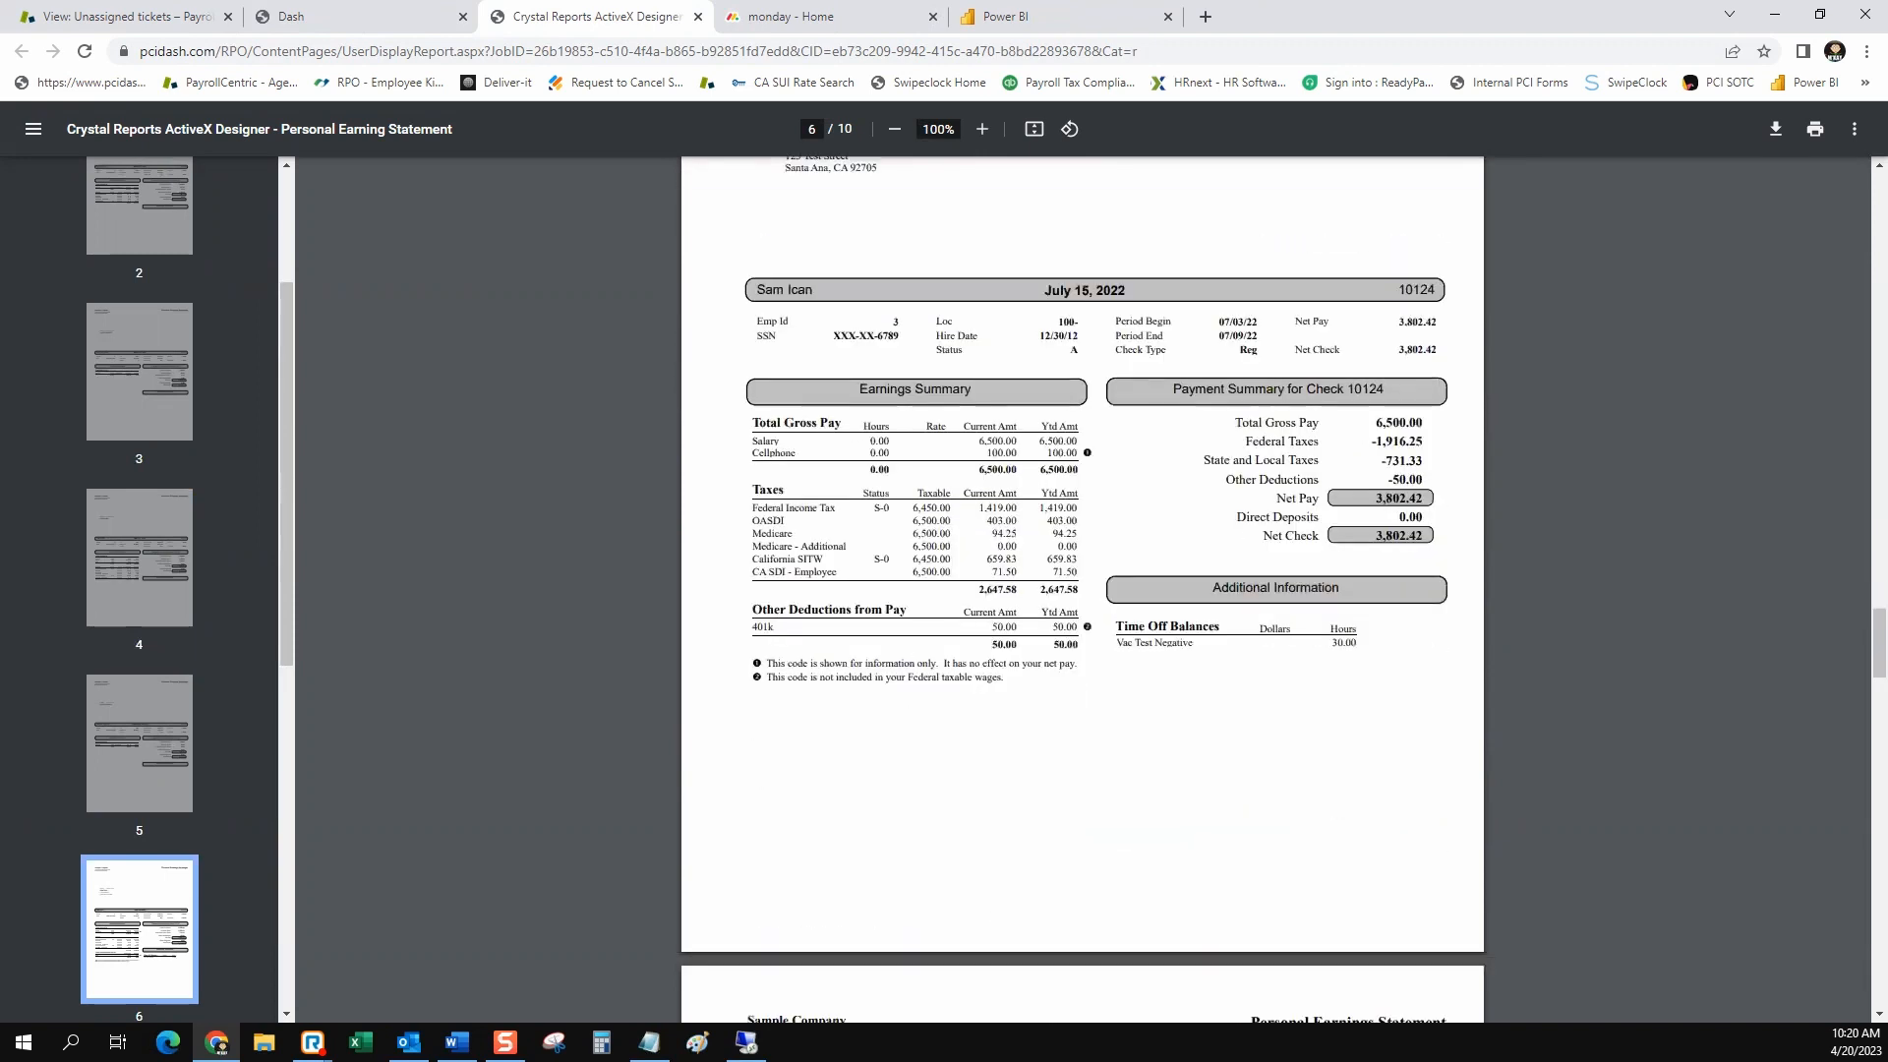
Review both pages of the Saved Company Reports list, plus the My Reports and My Completed Reports lists
click(354, 17)
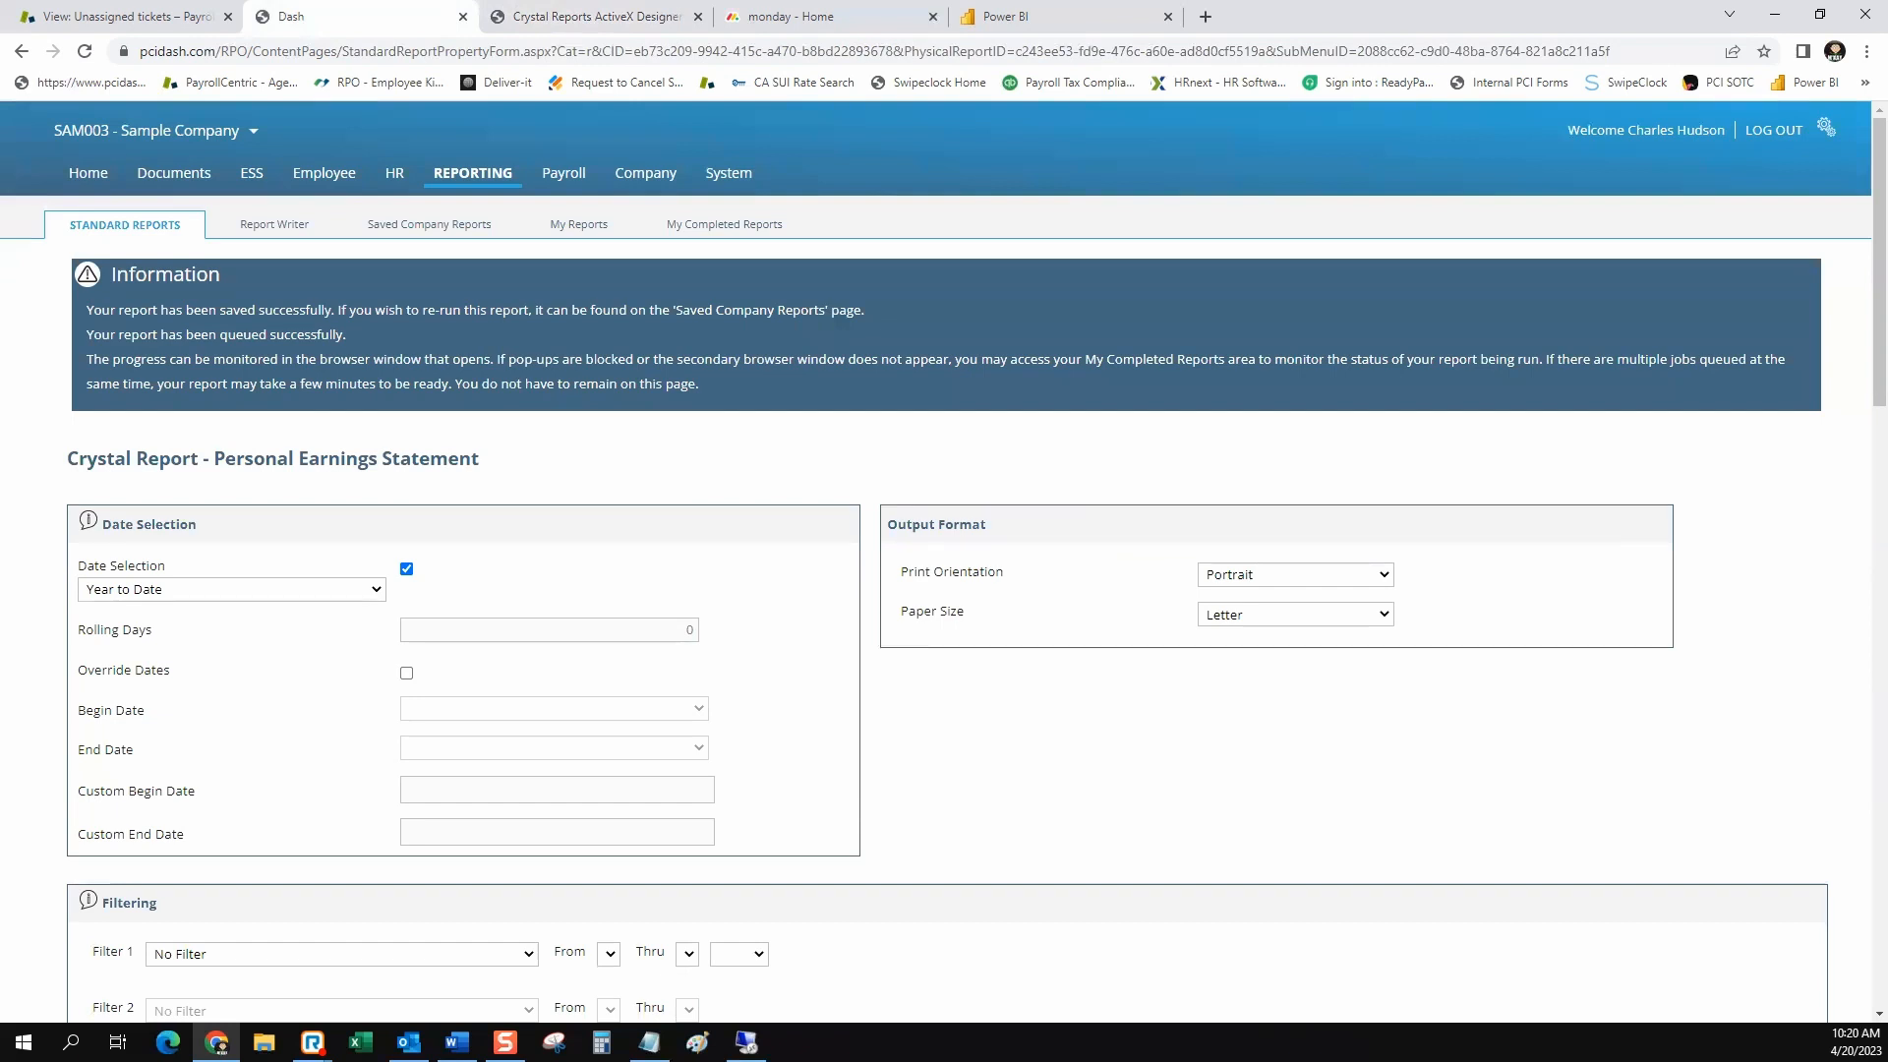
click(429, 224)
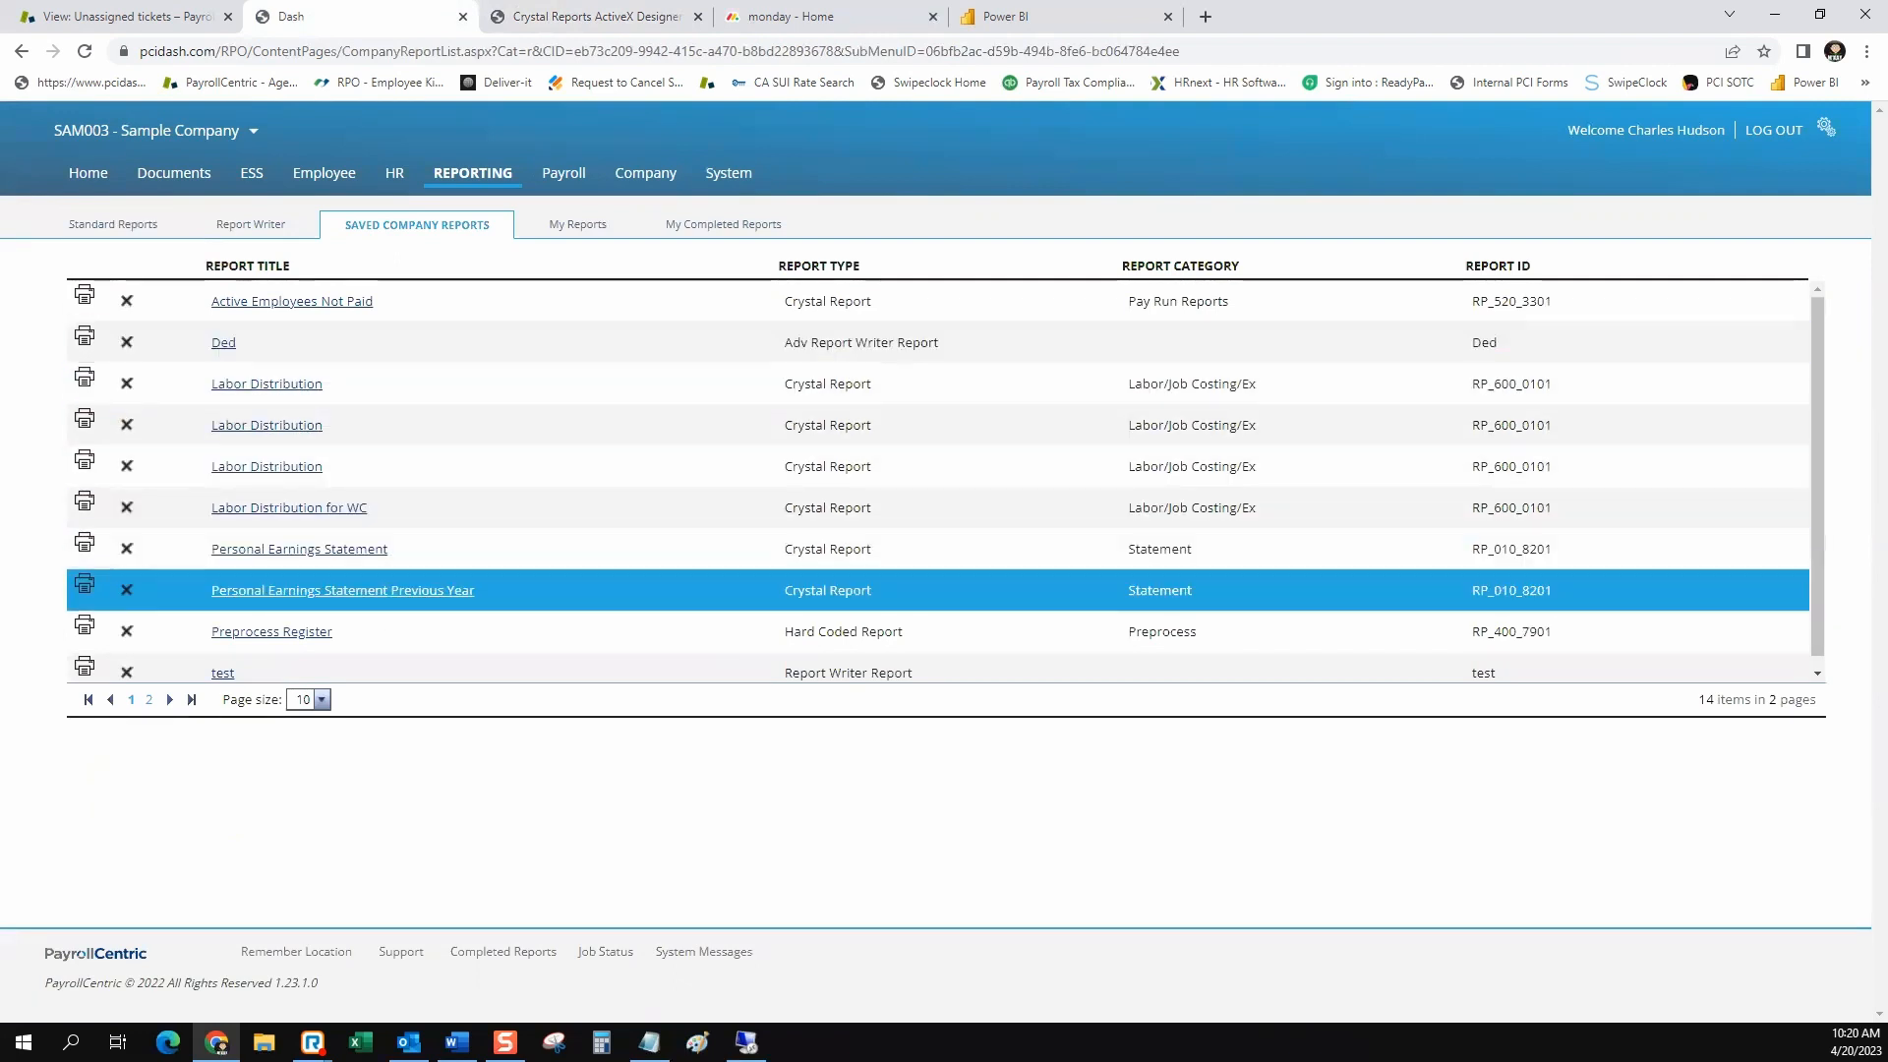
scroll(295, 590, down, 1)
click(148, 700)
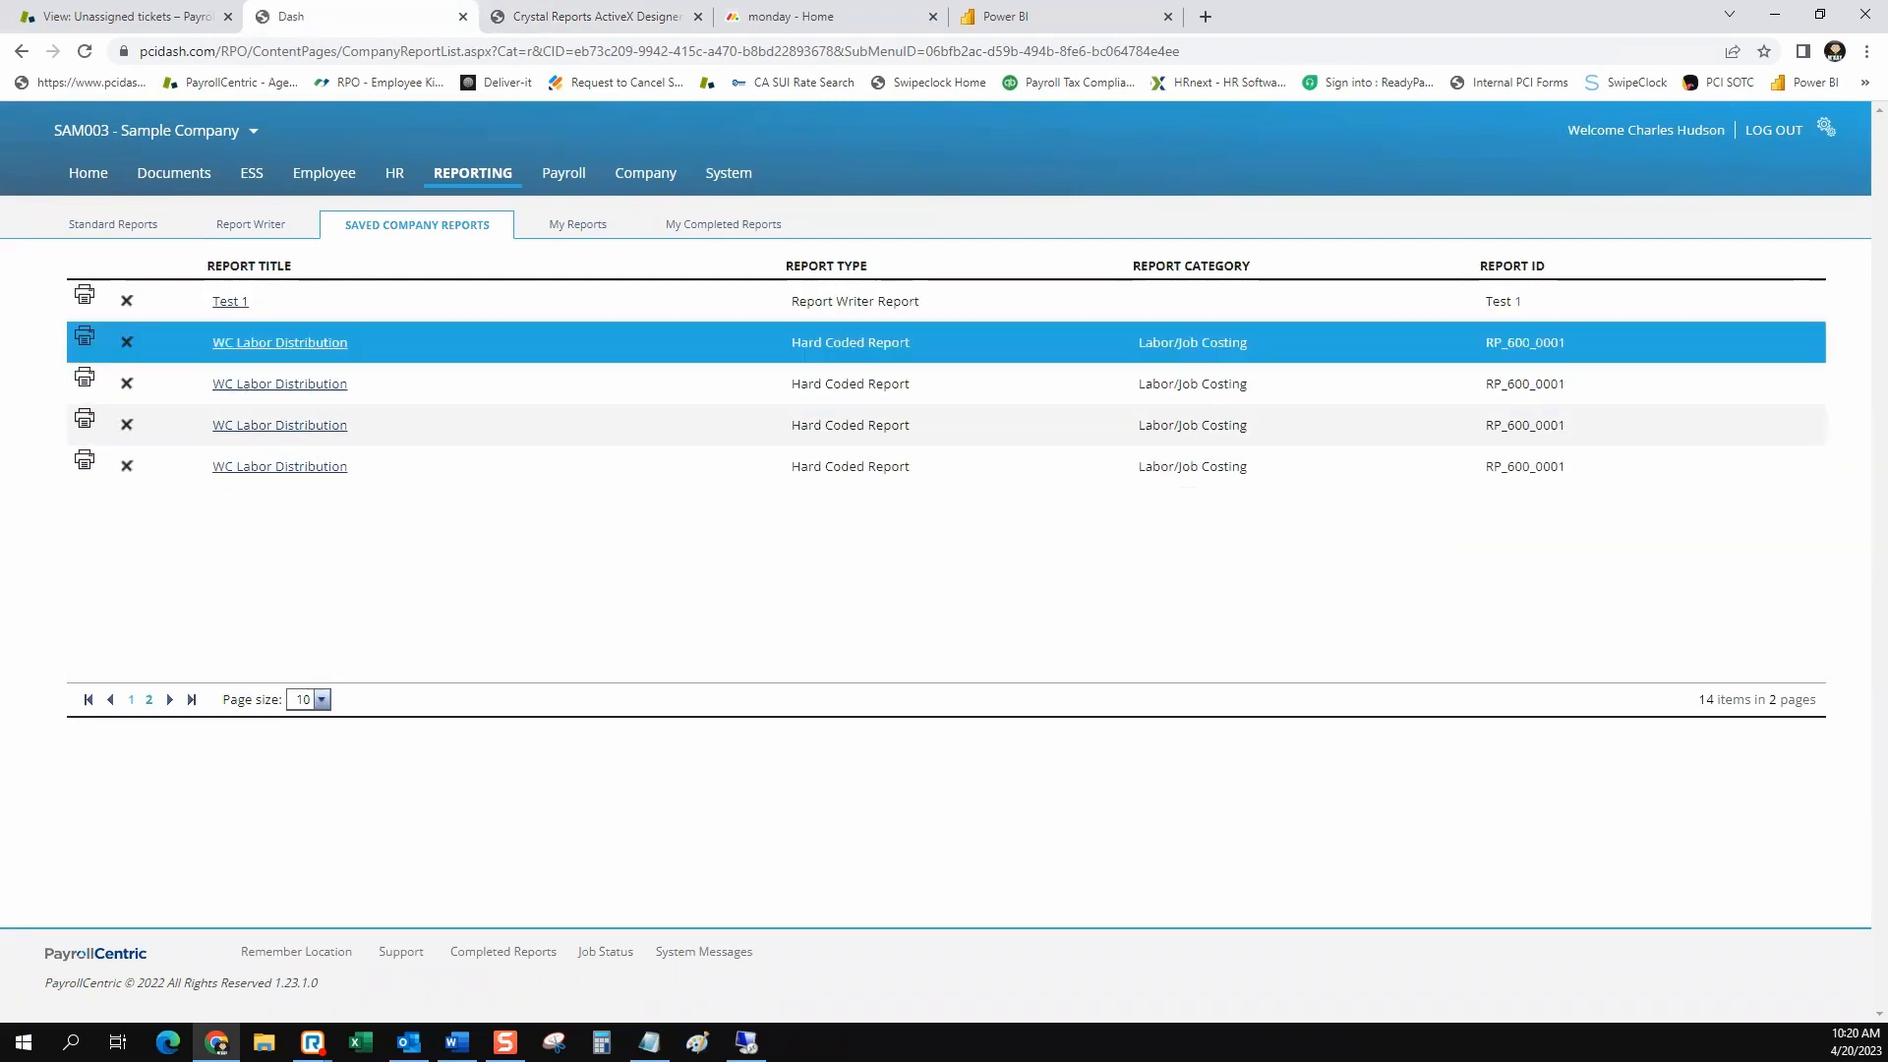
click(578, 225)
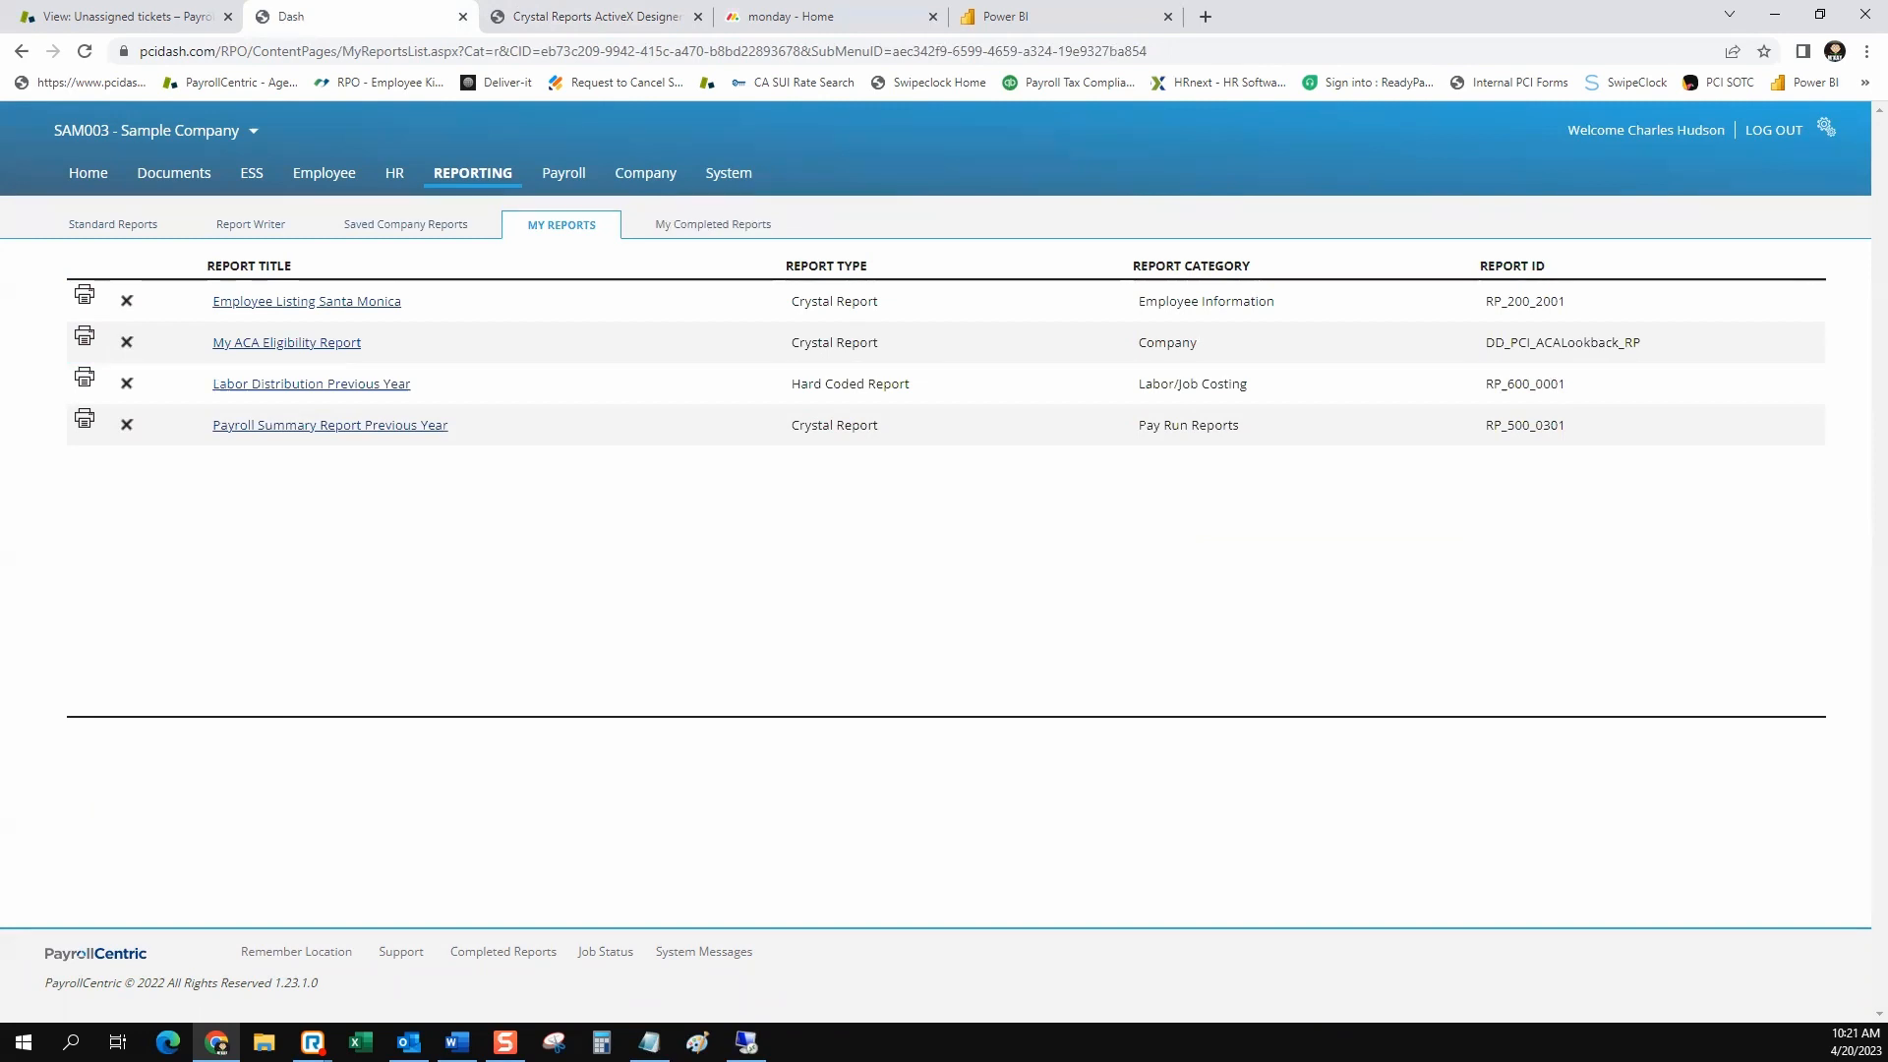
click(712, 226)
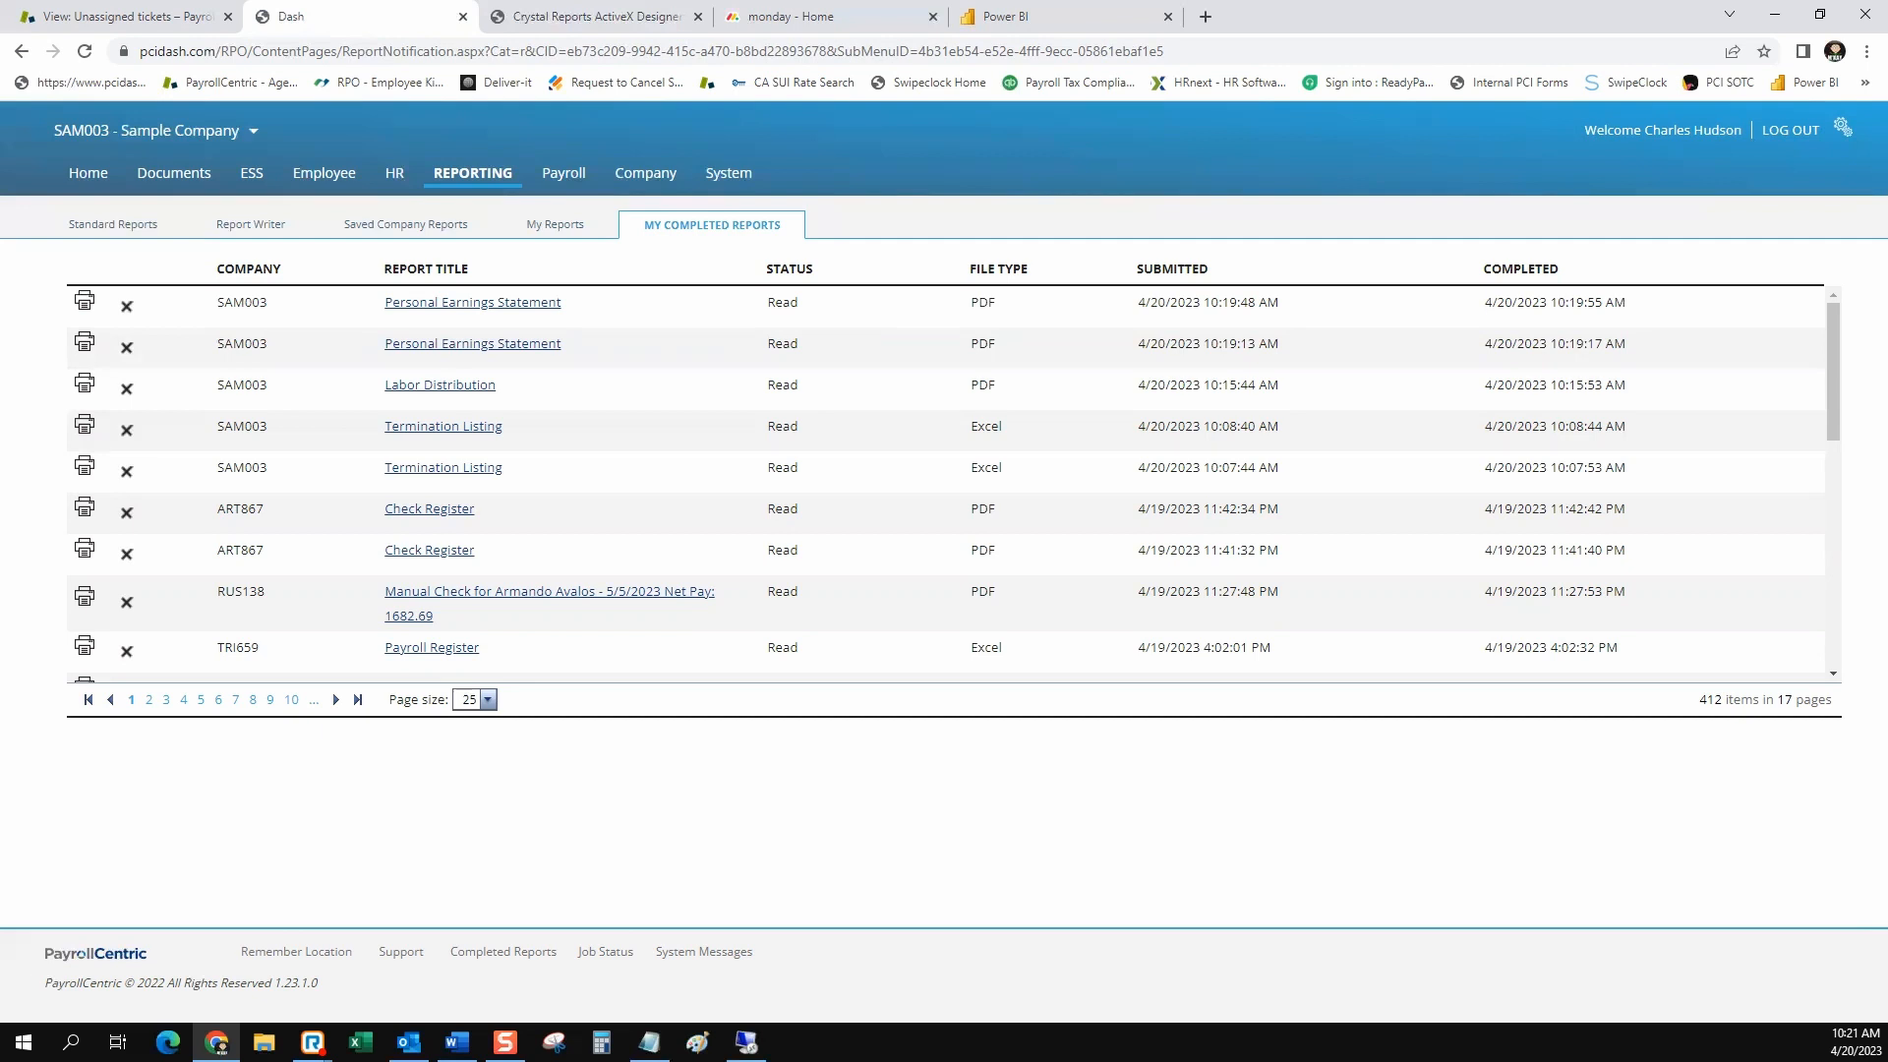
Search the standard reports by the title "payroll register" and open the hard coded Payroll Register report
click(113, 225)
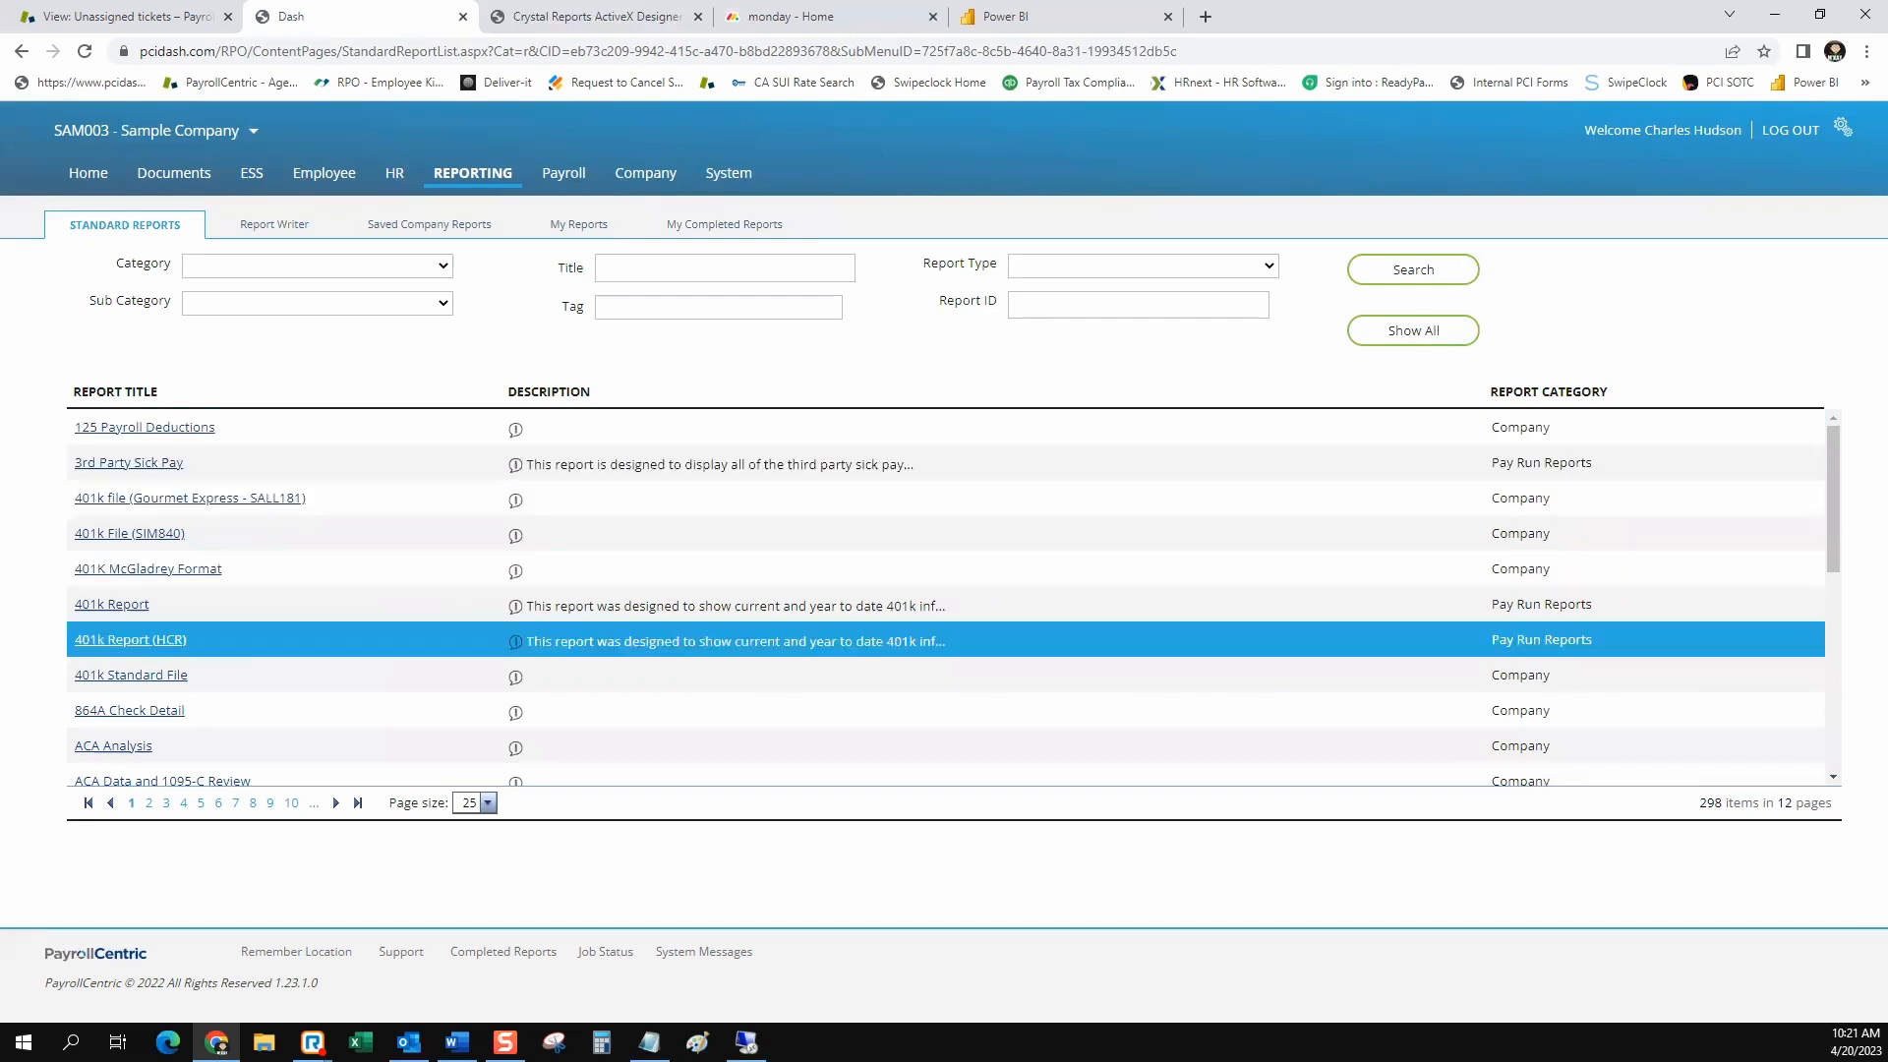
click(745, 267)
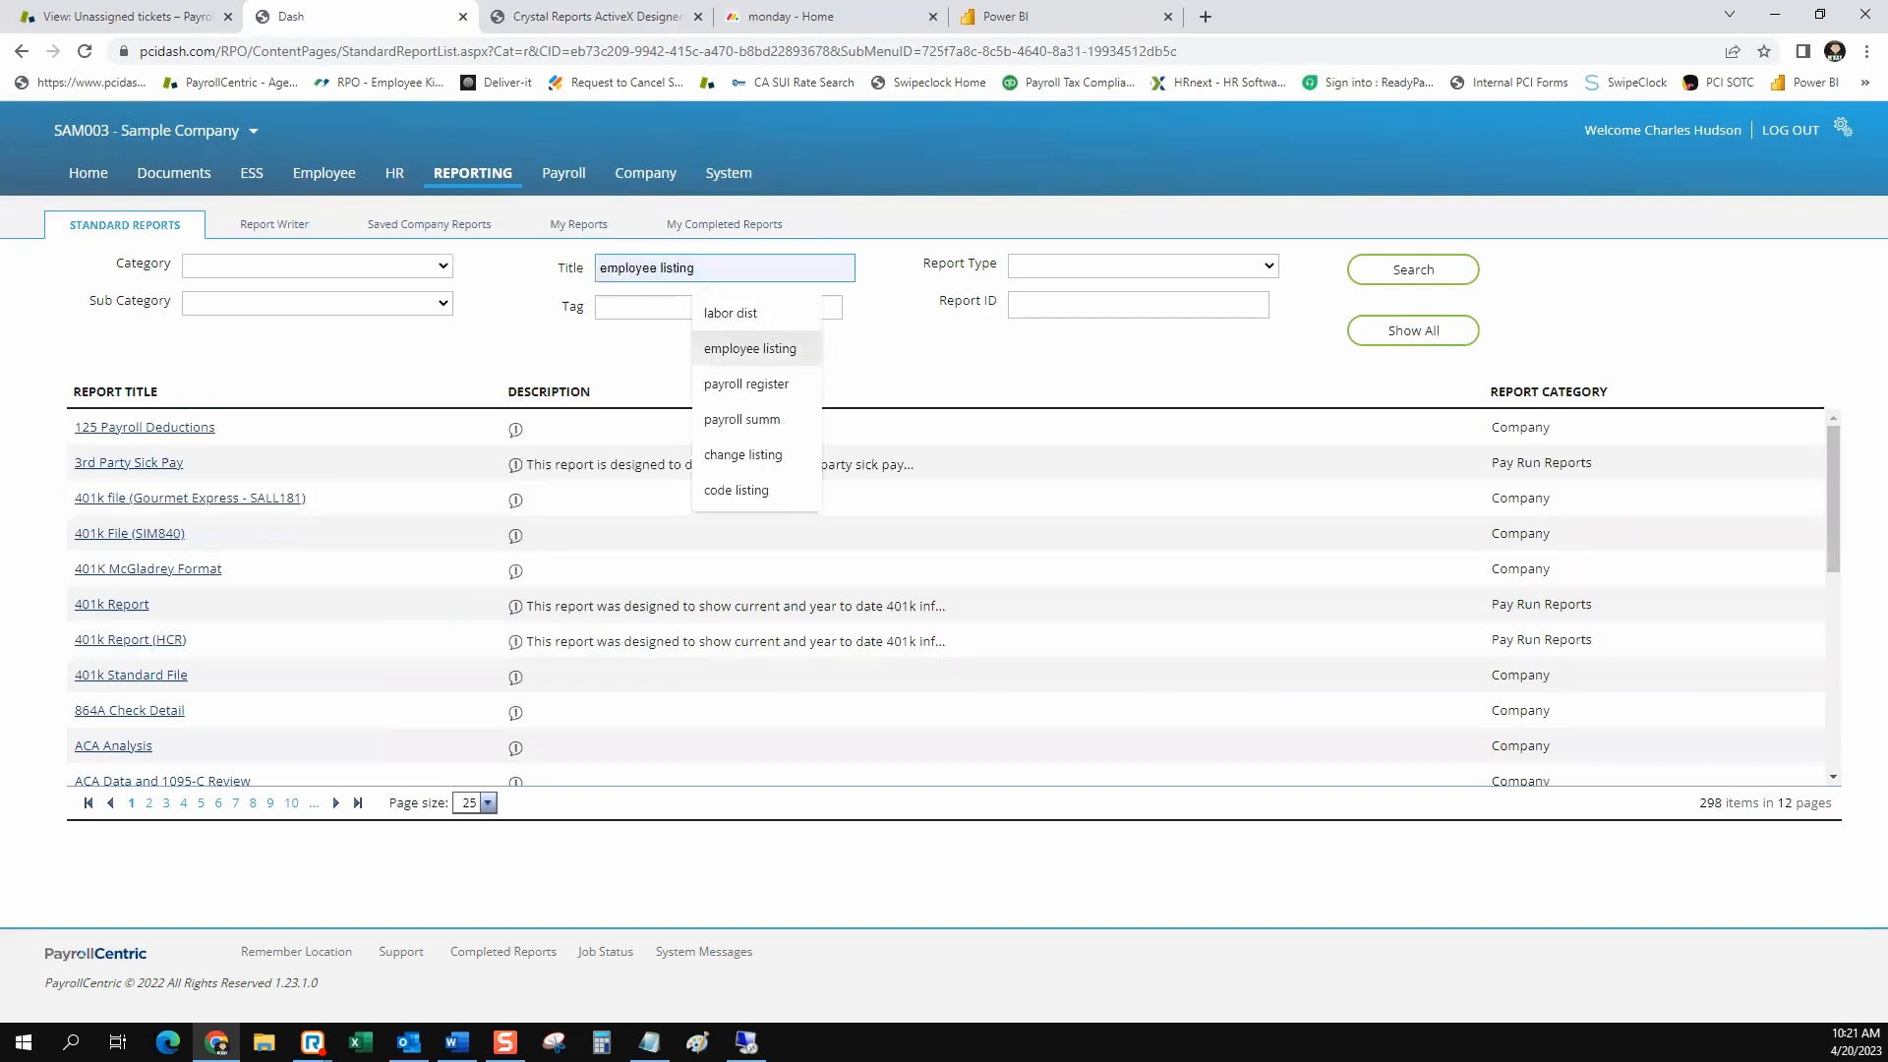
click(751, 383)
click(1412, 270)
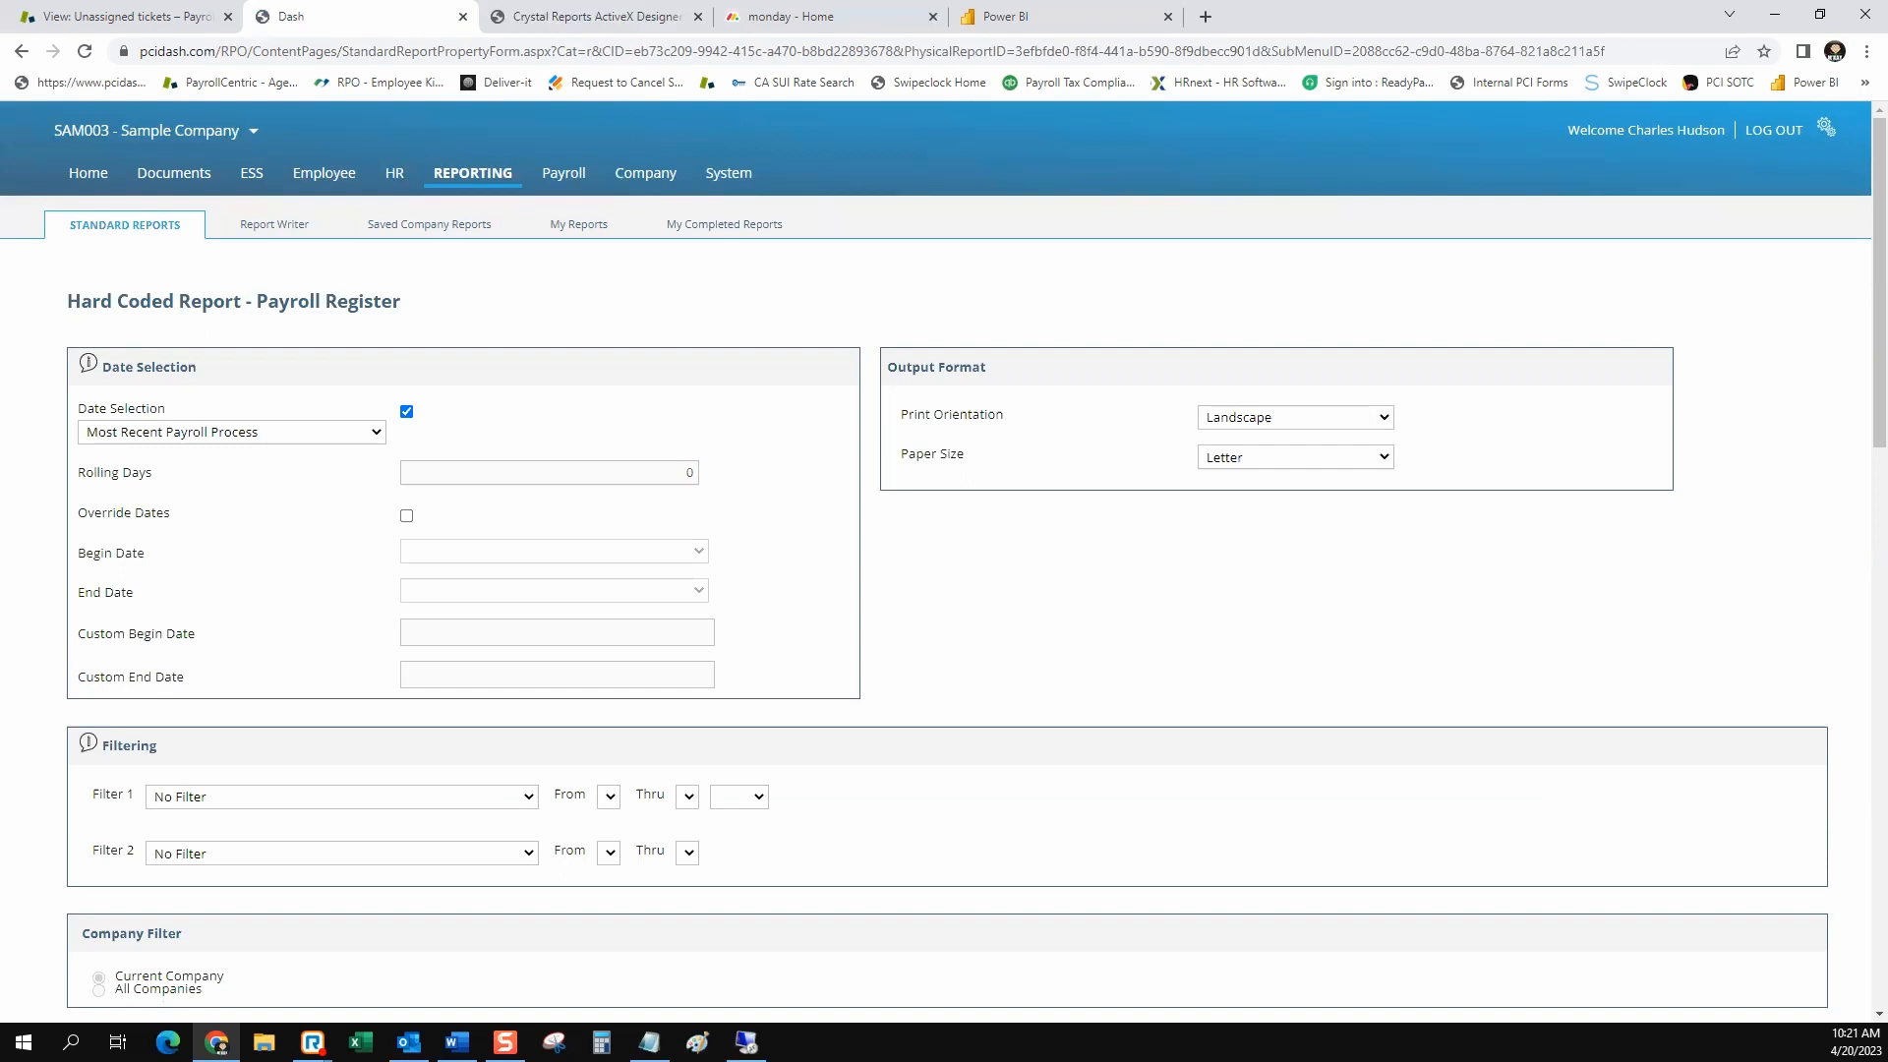
Examine the Payroll Register's filtering, sorting and output settings, especially the Additional Options for rolled earnings and year to date
scroll(944, 561, down, 8)
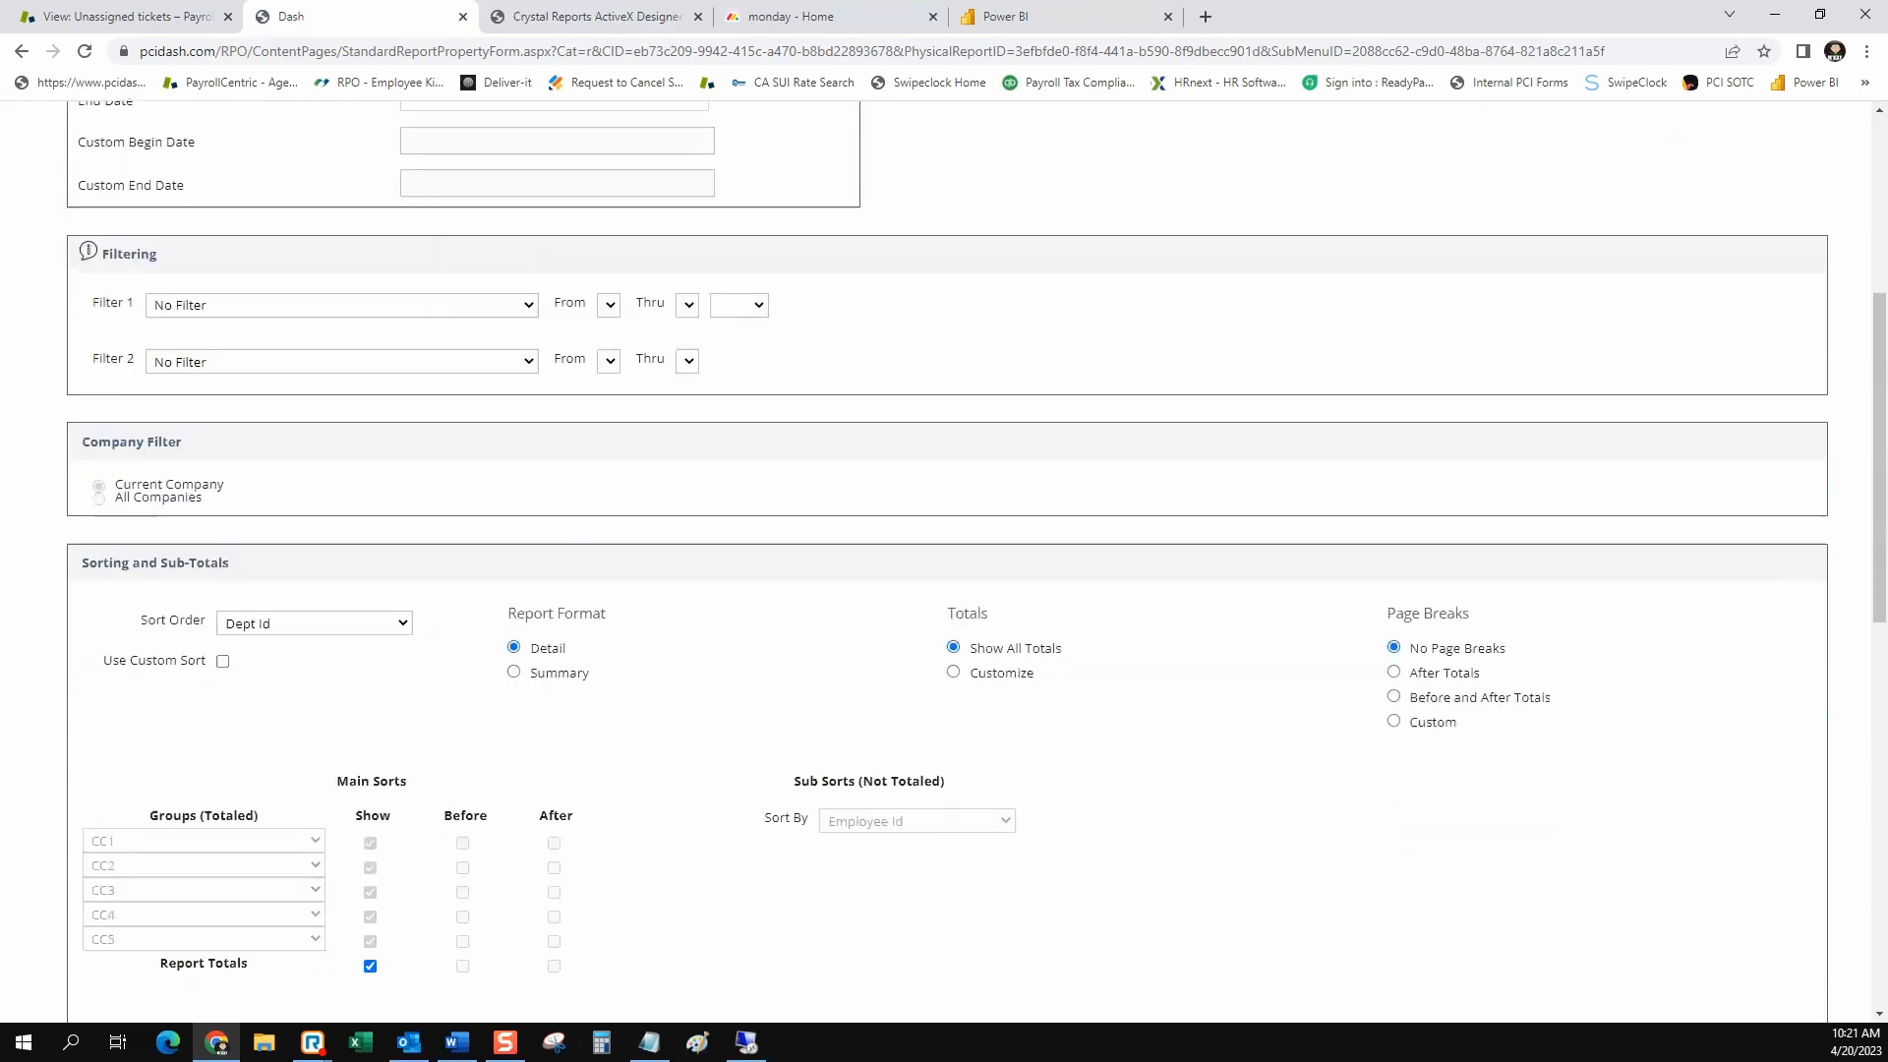
scroll(944, 561, down, 4)
scroll(944, 561, up, 3)
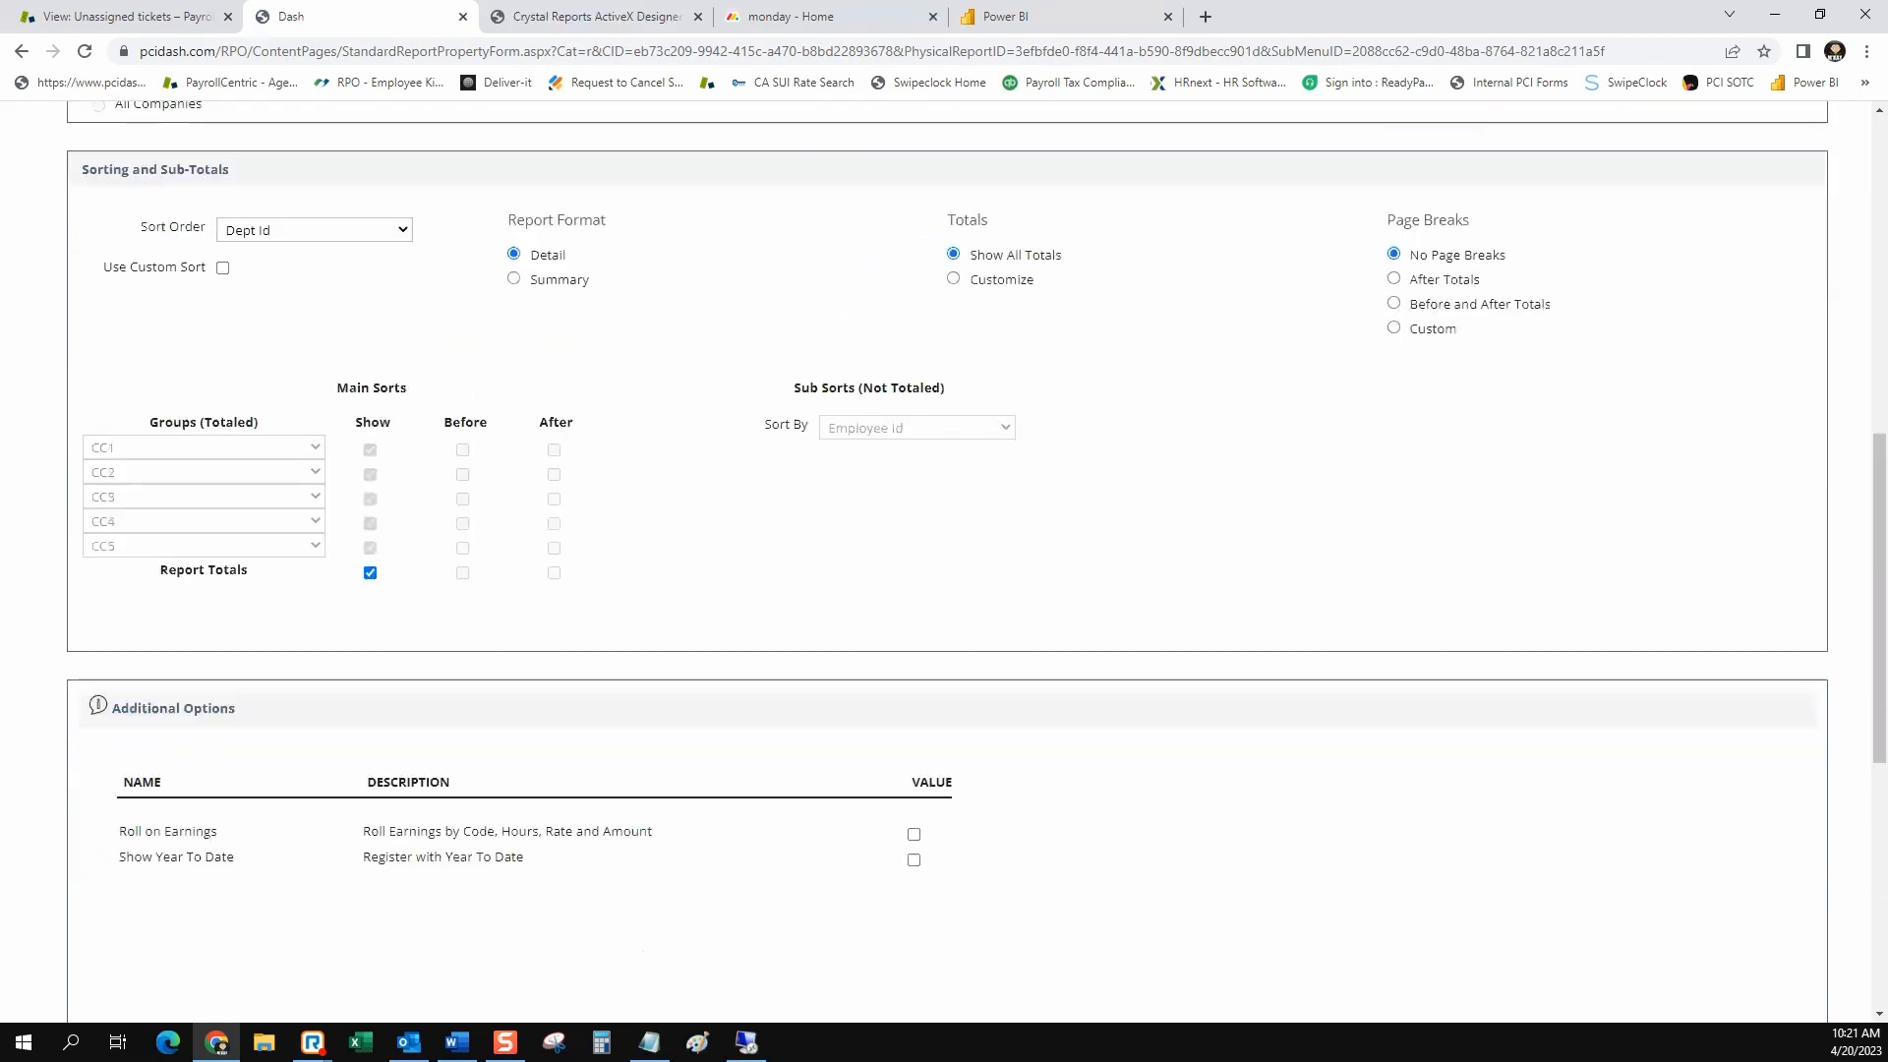
scroll(944, 561, up, 5)
scroll(943, 561, down, 5)
drag(236, 708, 121, 708)
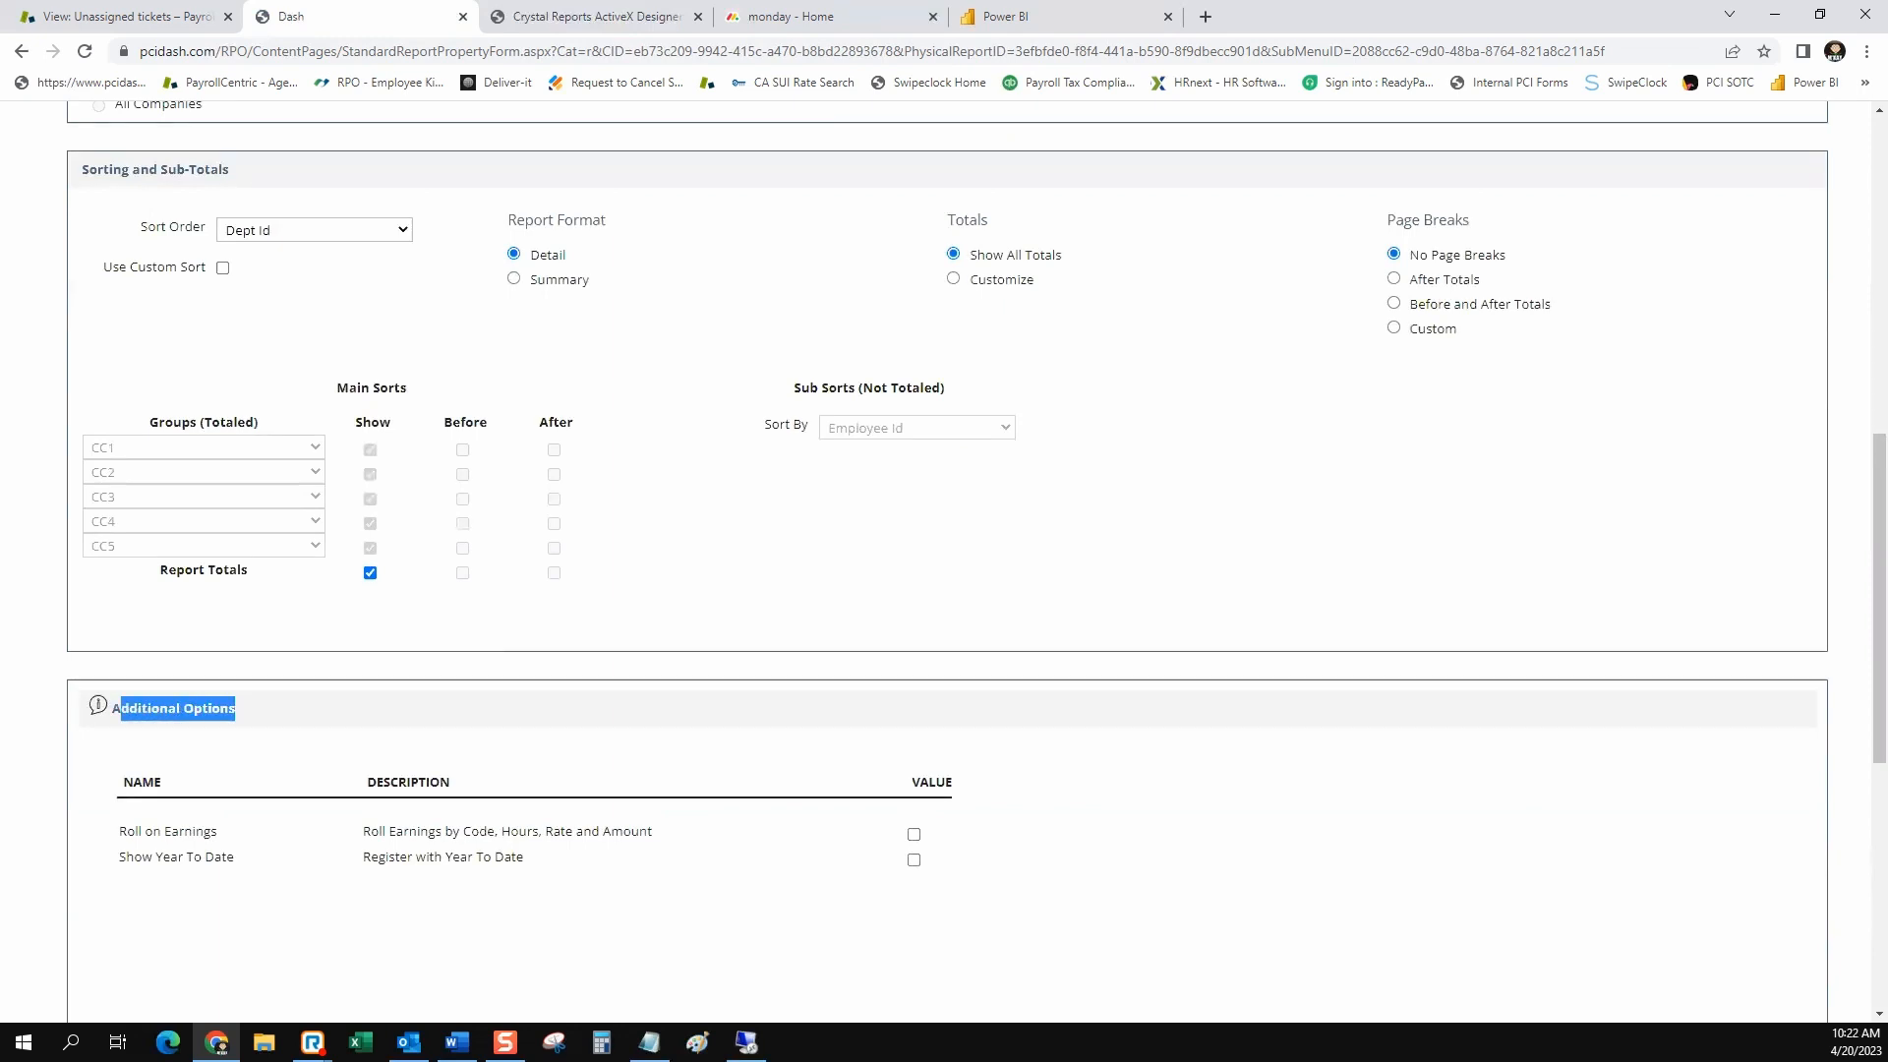
scroll(944, 561, up, 1)
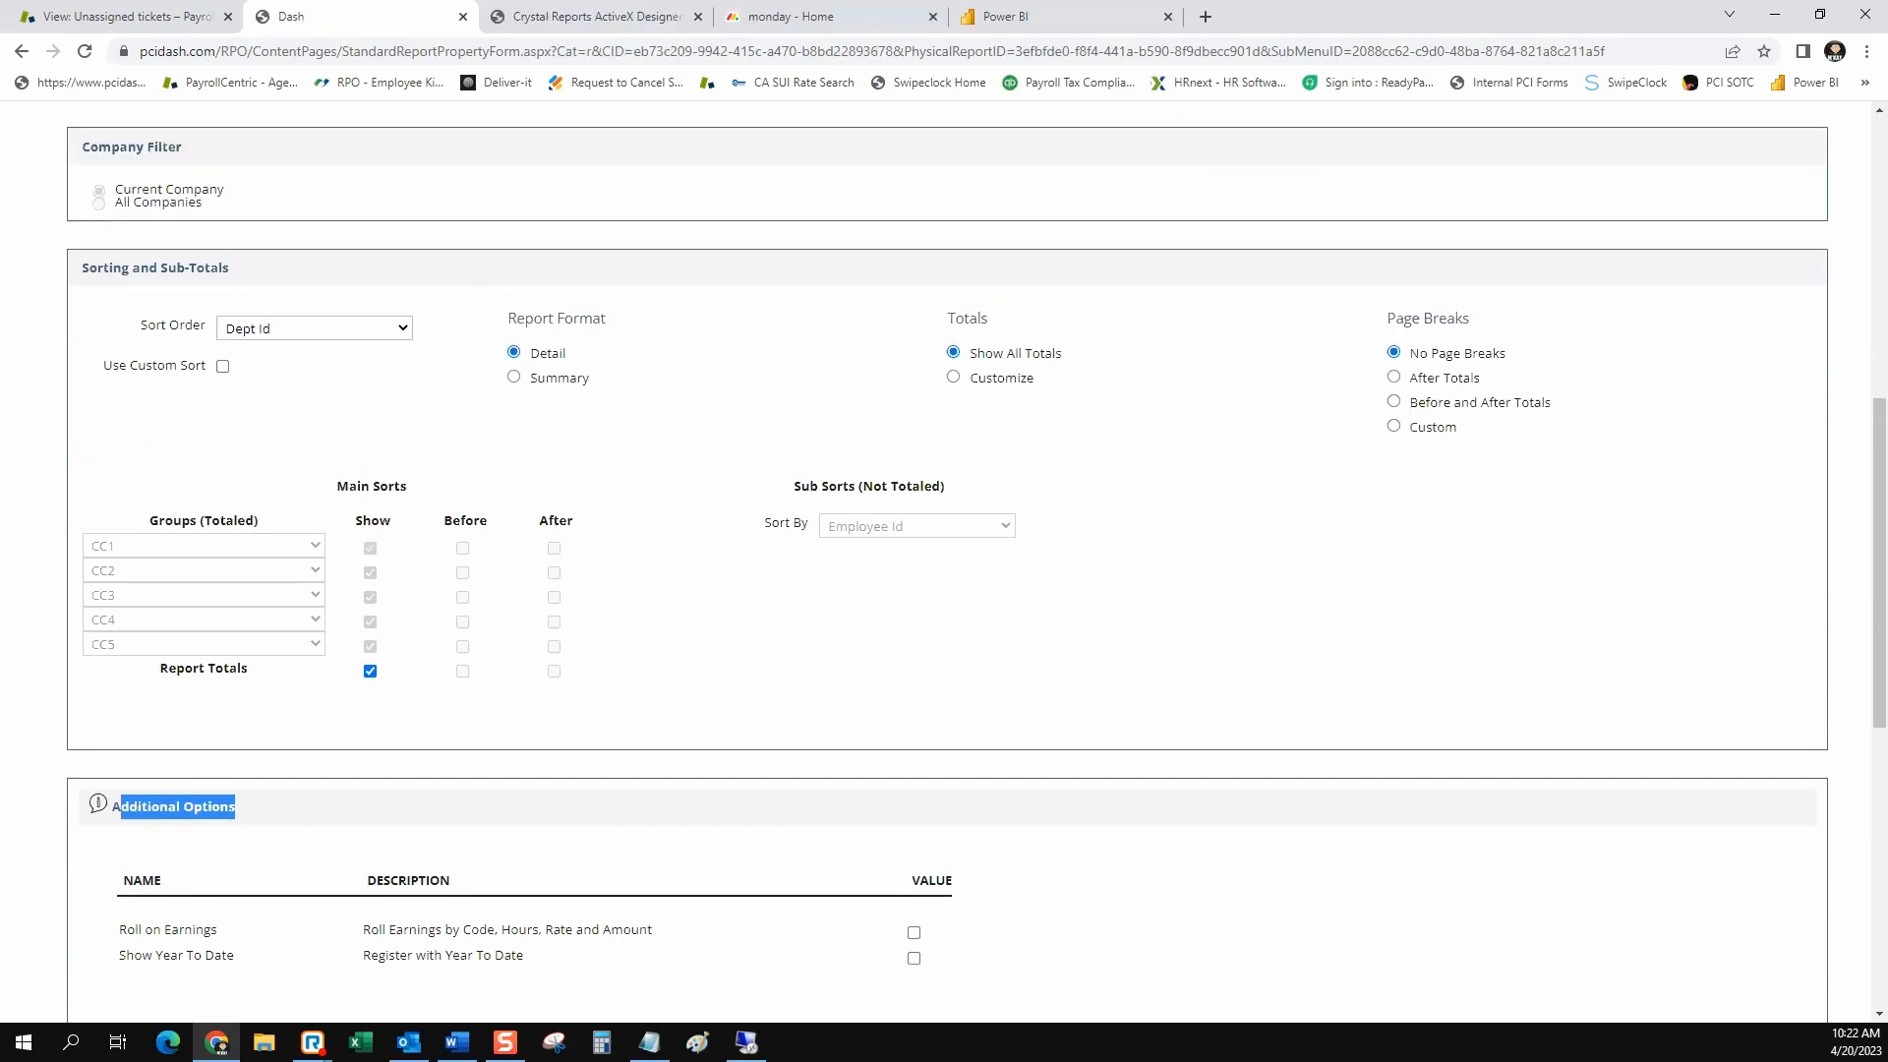
scroll(944, 560, down, 5)
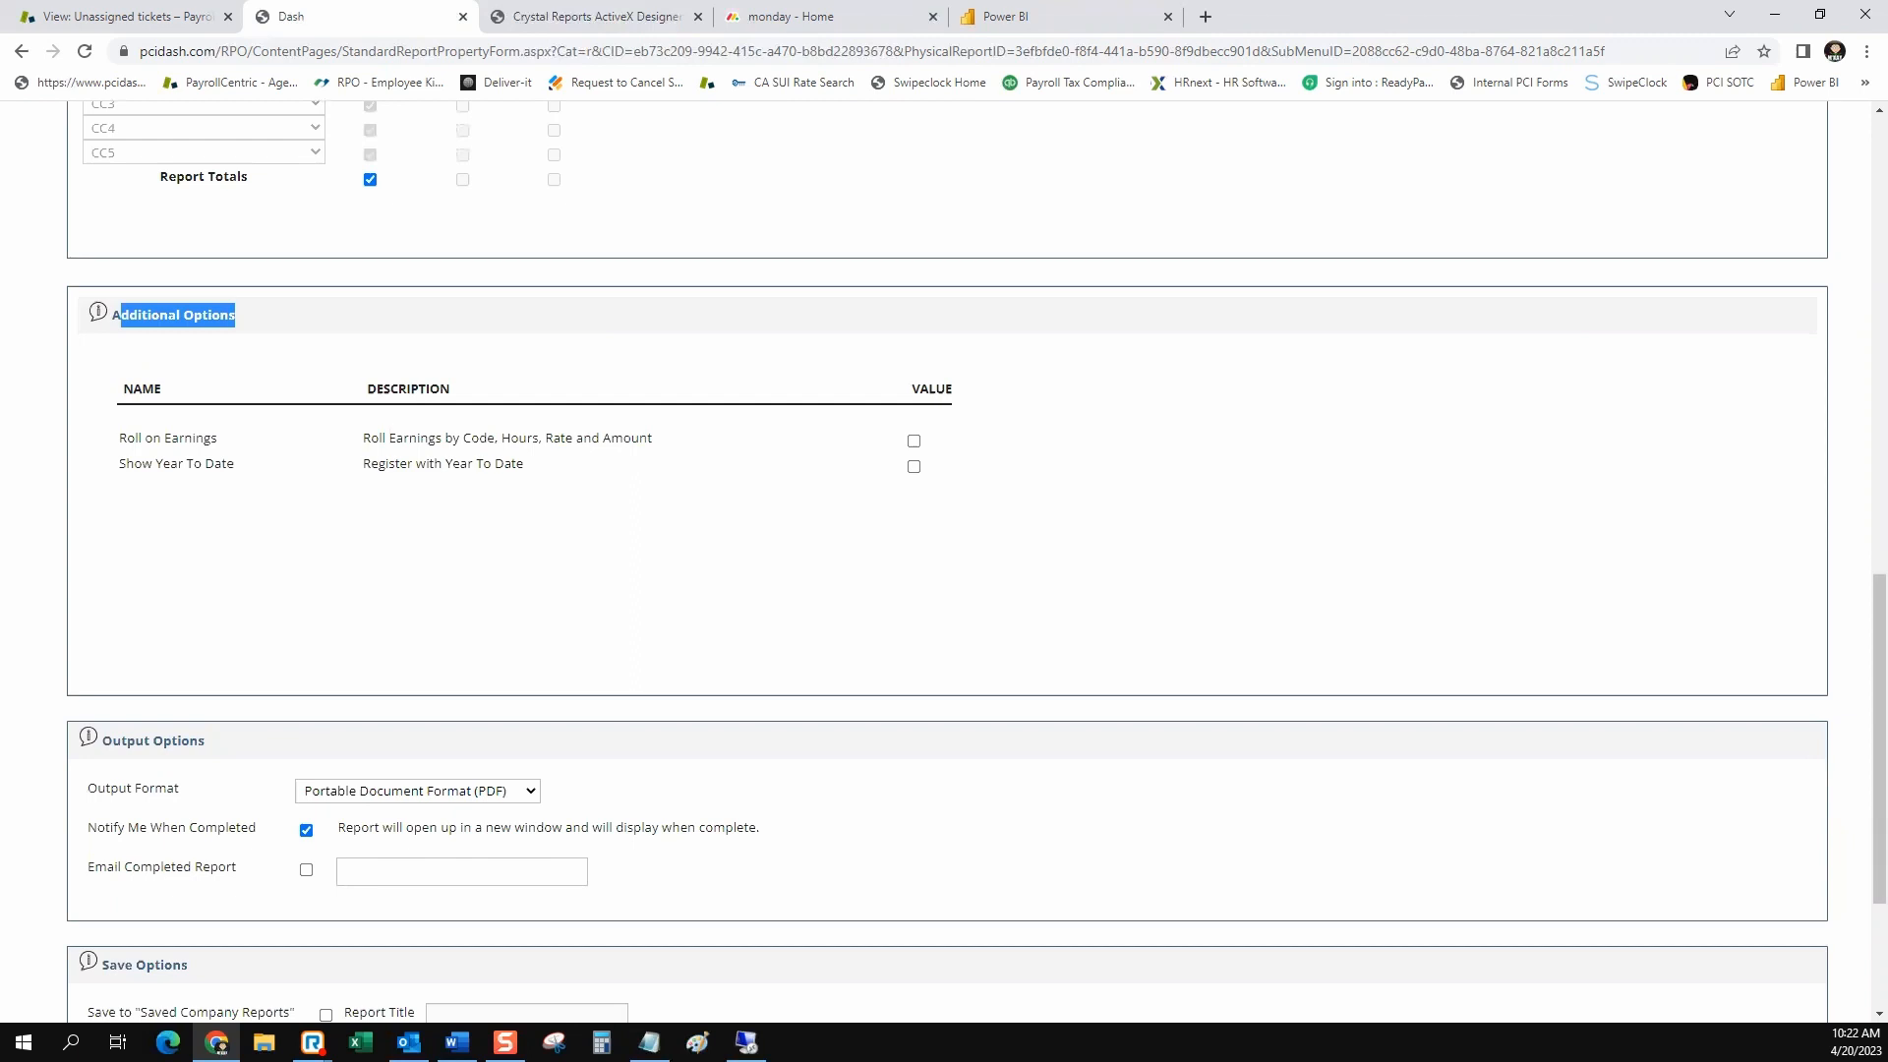
scroll(944, 561, up, 10)
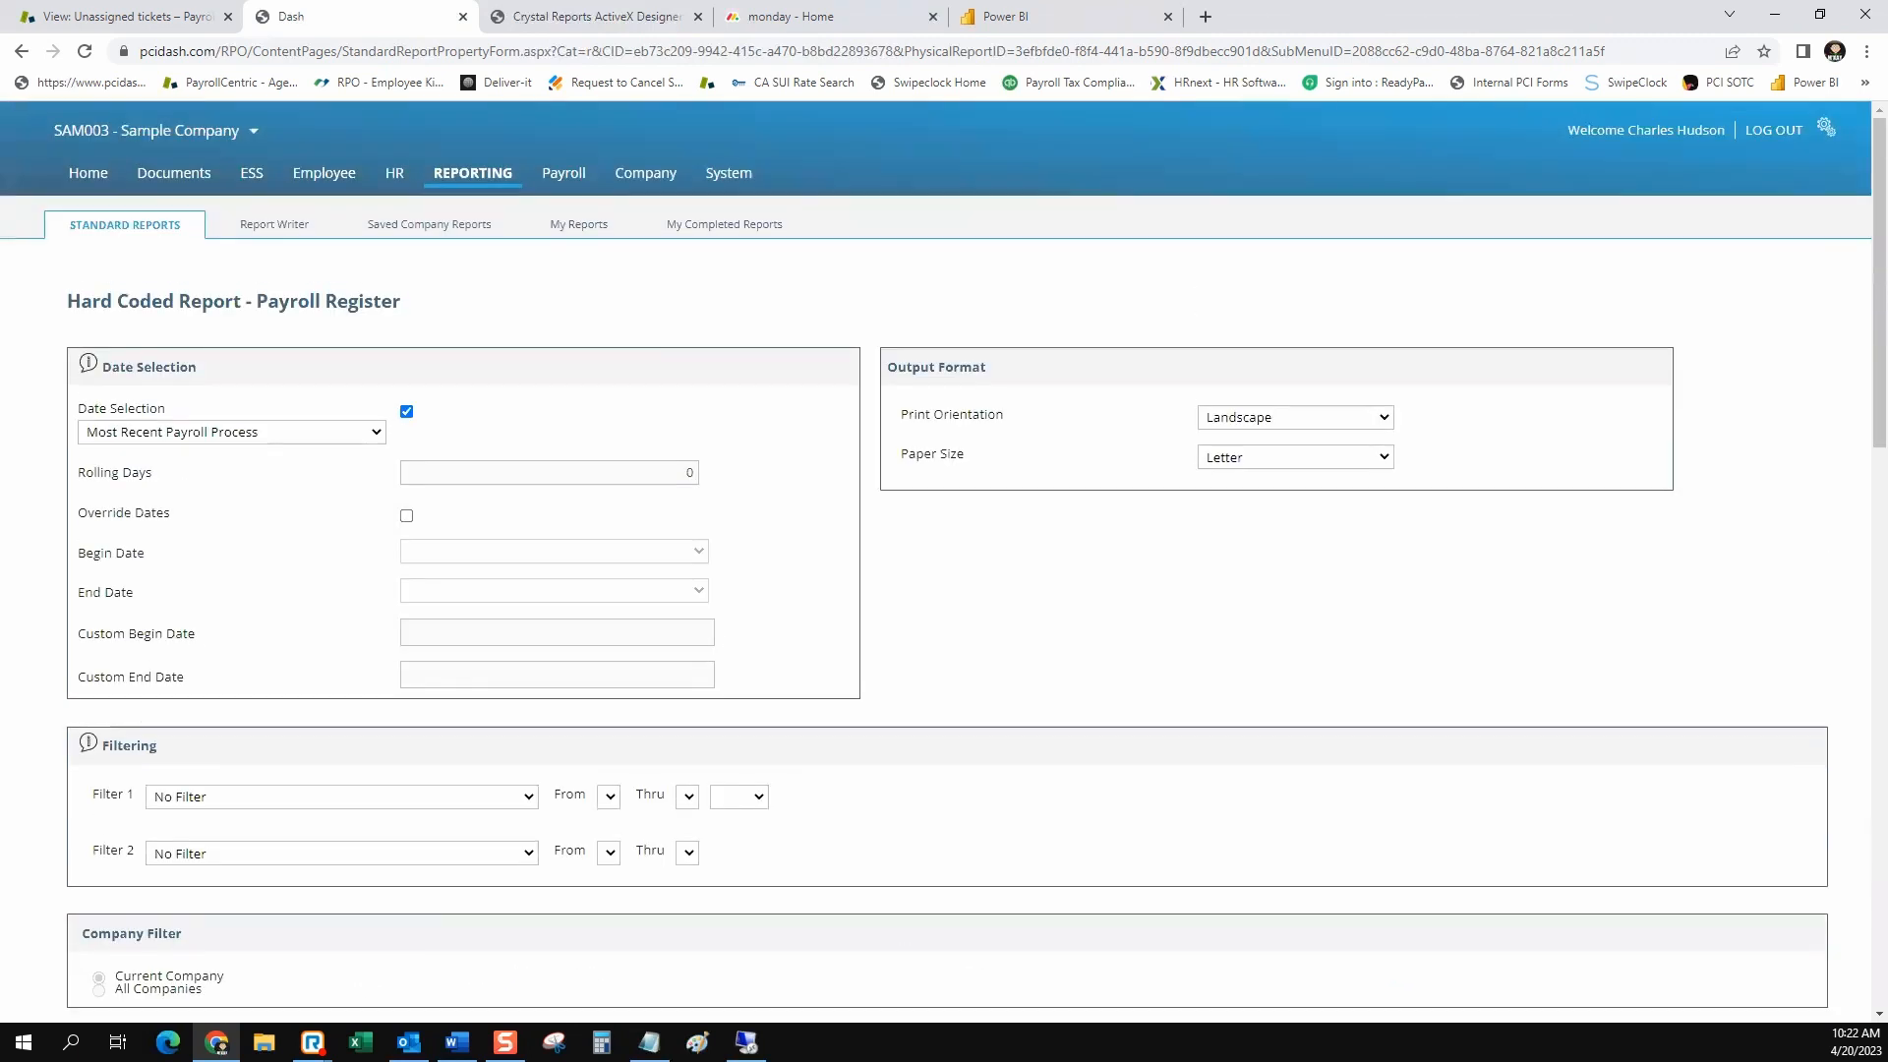
Return to the standard reports list and search for titles containing "regis"
click(125, 225)
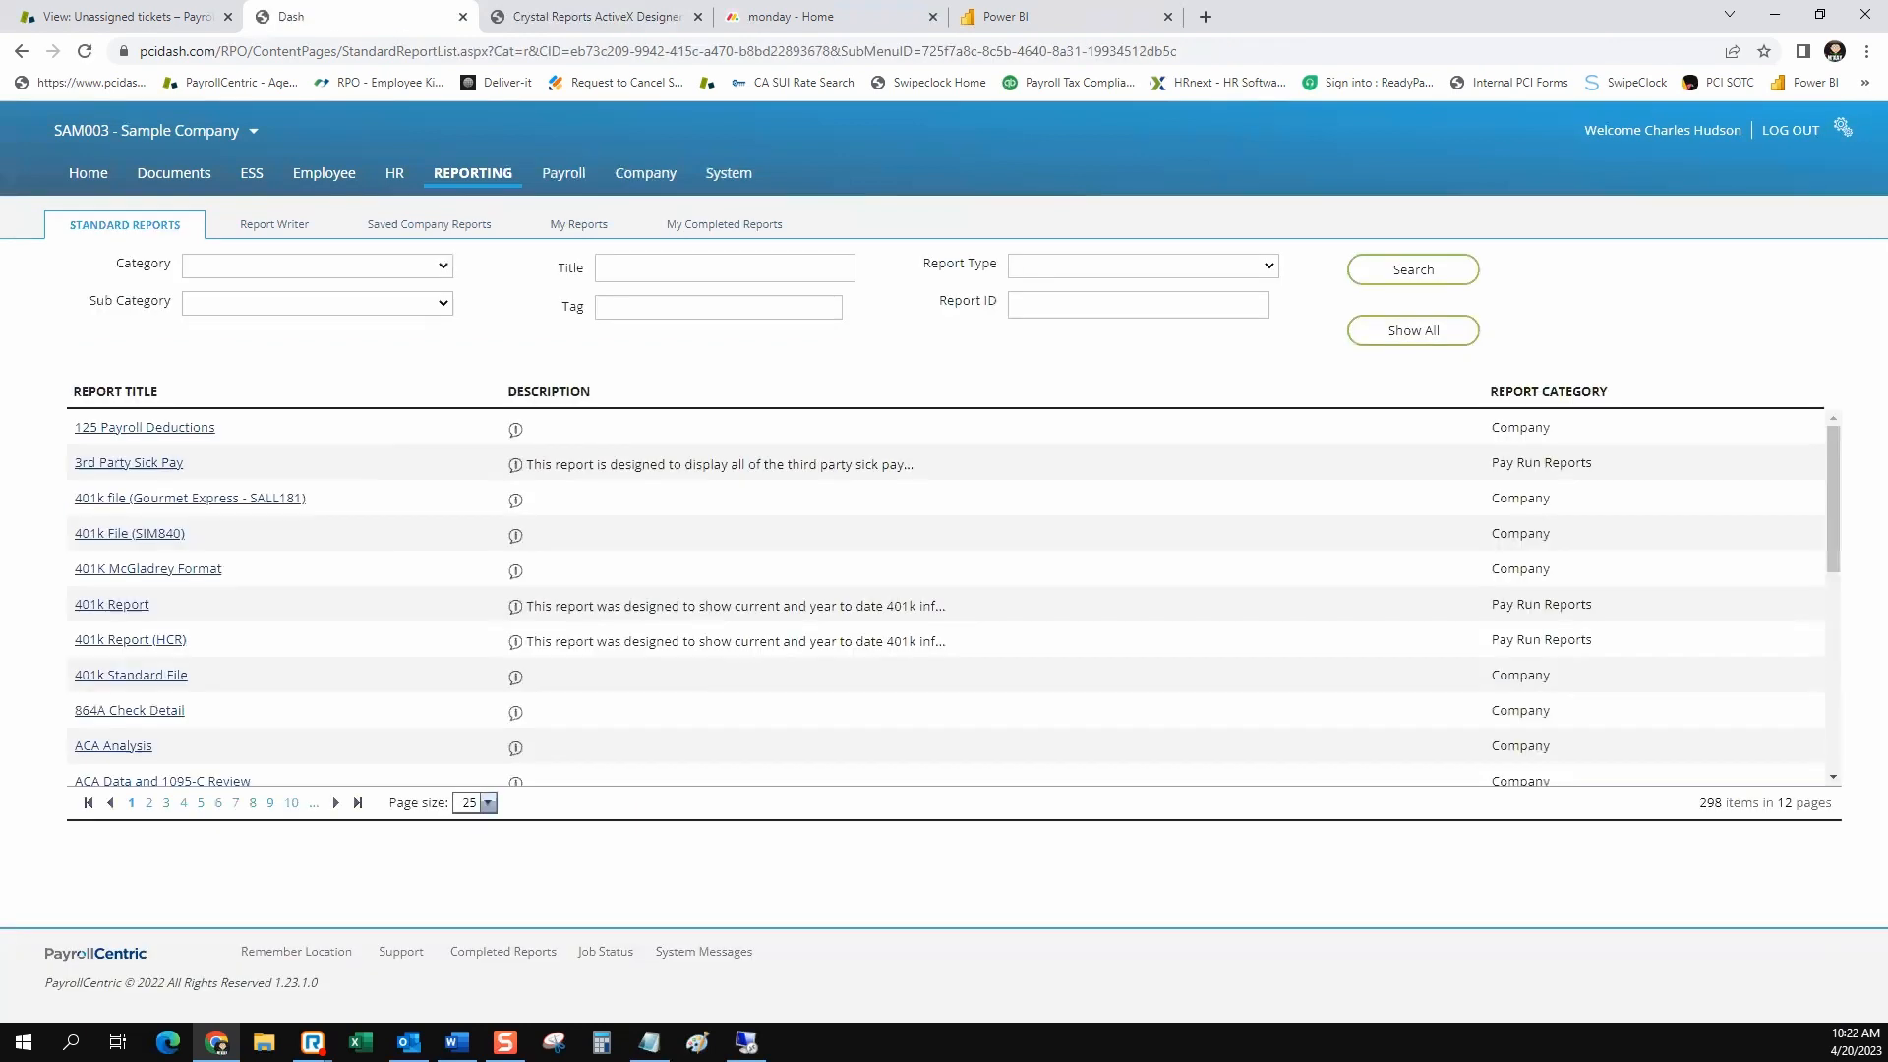
click(717, 269)
text(regis)
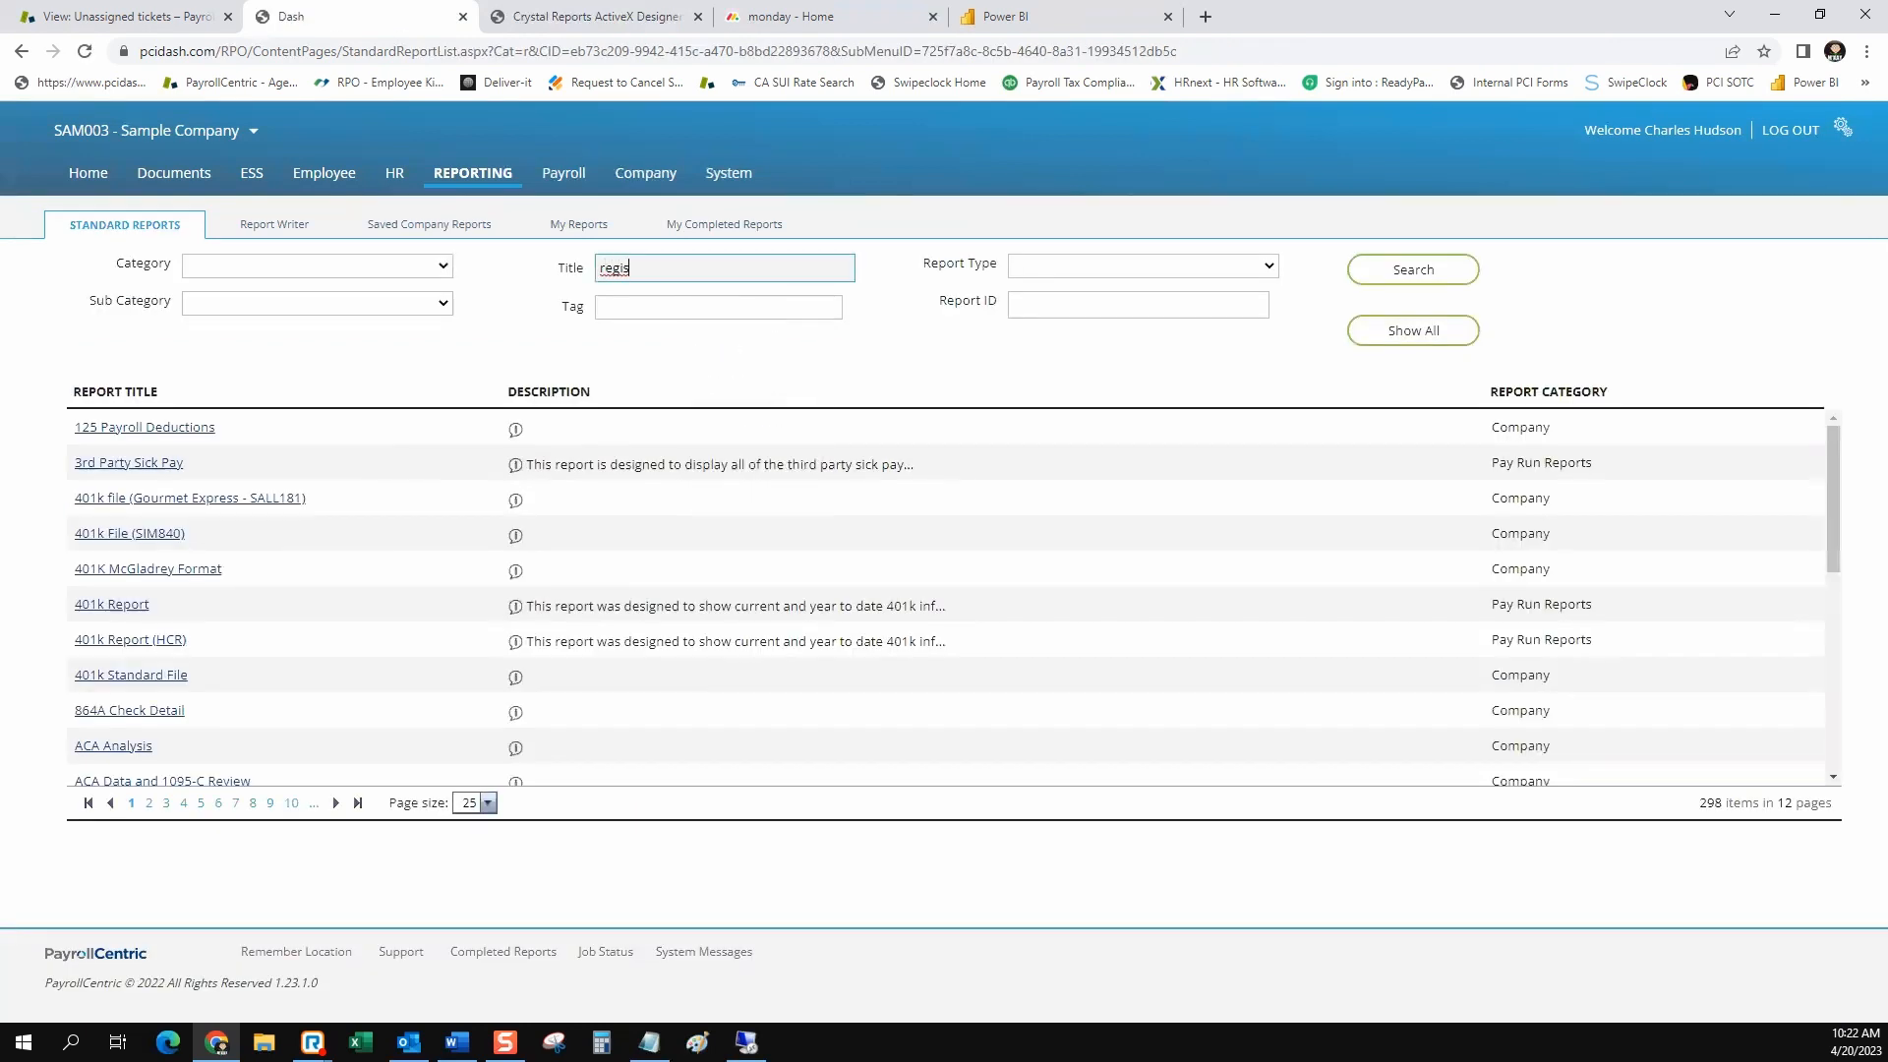
key(Return)
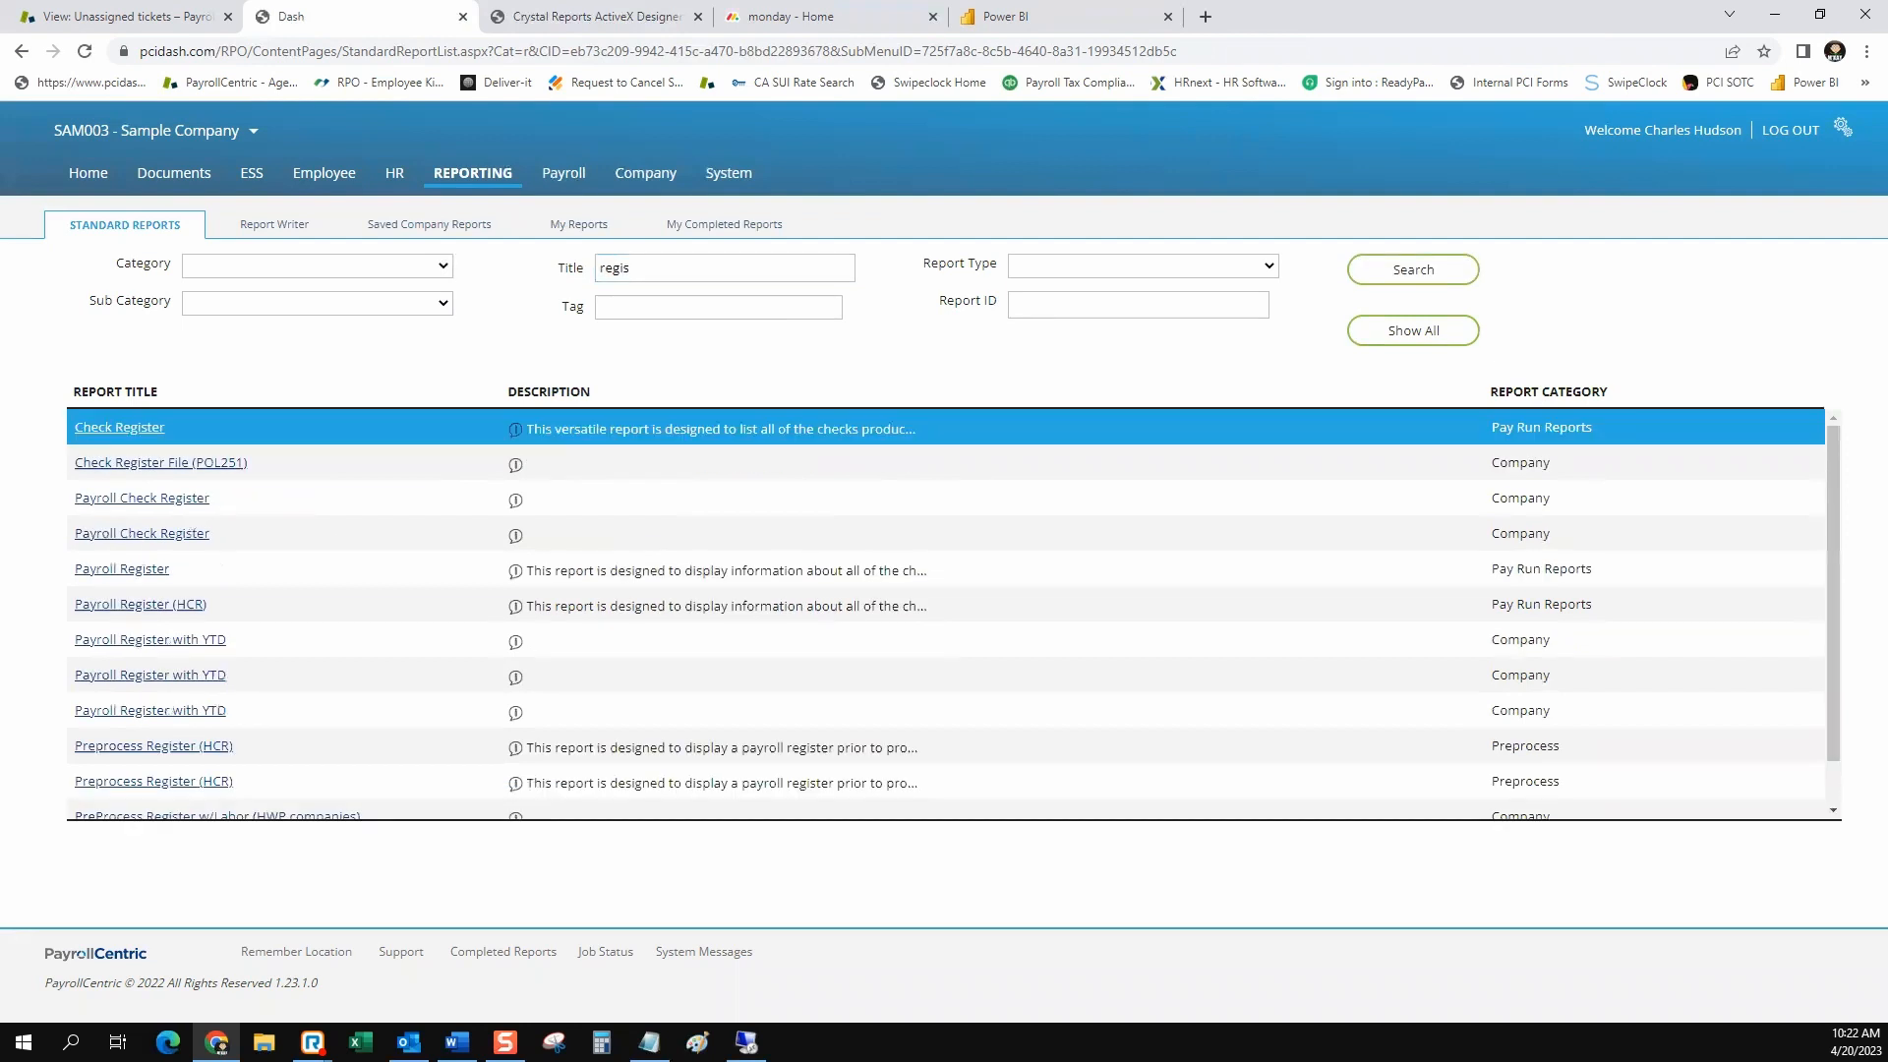
Search the standard reports by the title "accrual", review the matching reports, and clear the title filter
key(Down)
key(Down)
key(Down)
key(Down)
key(Down)
key(Down)
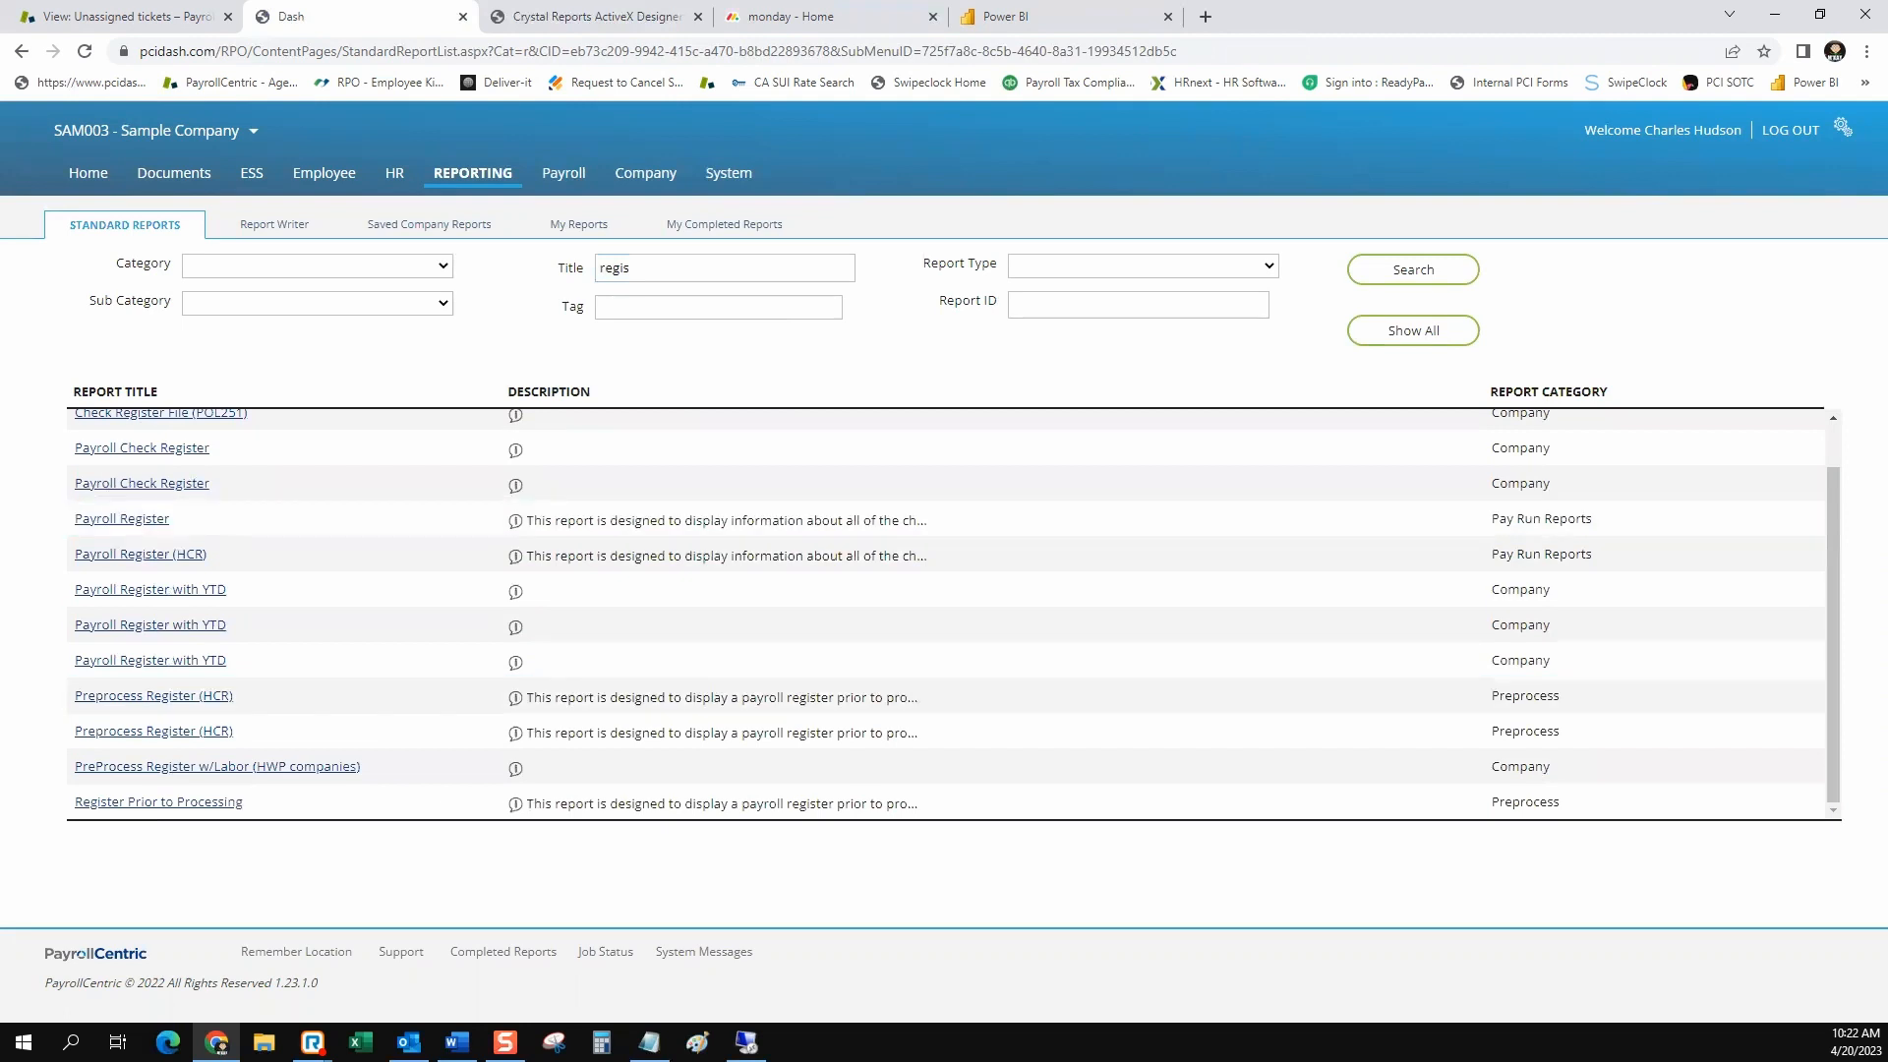
double_click(615, 267)
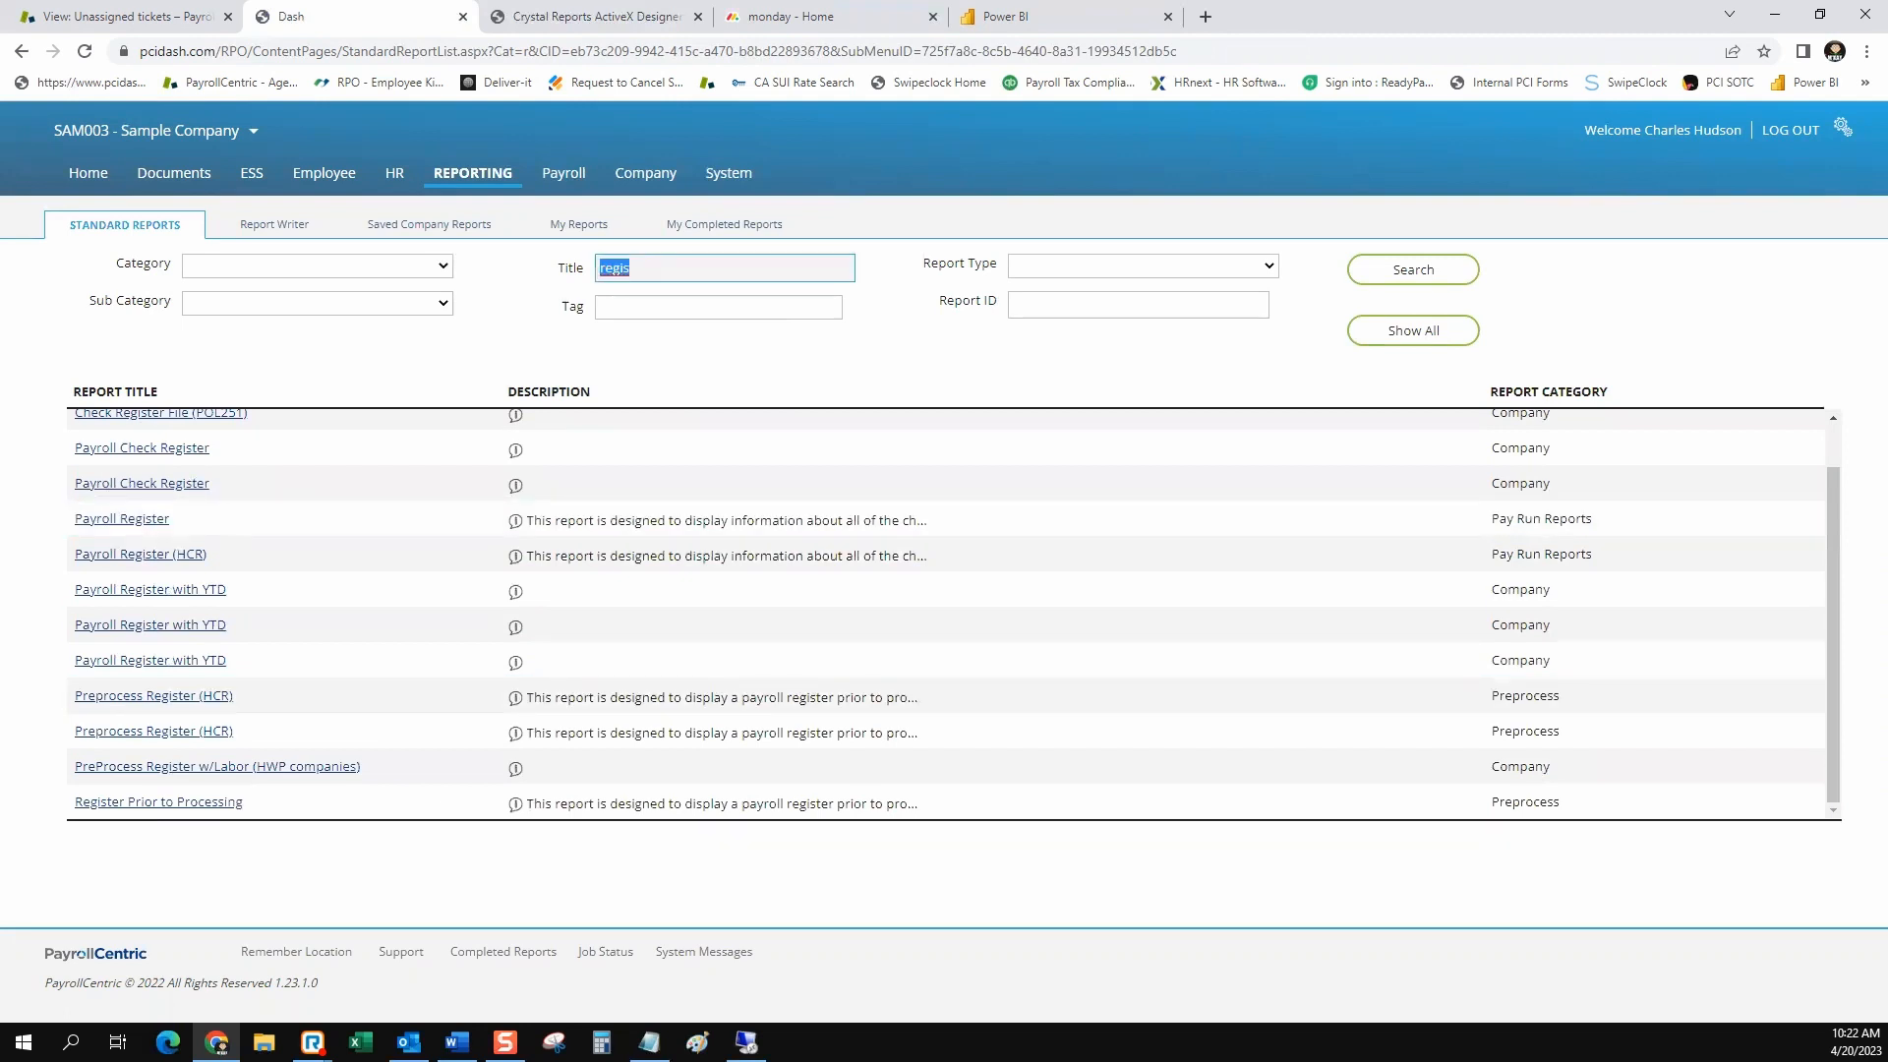
text(accrual)
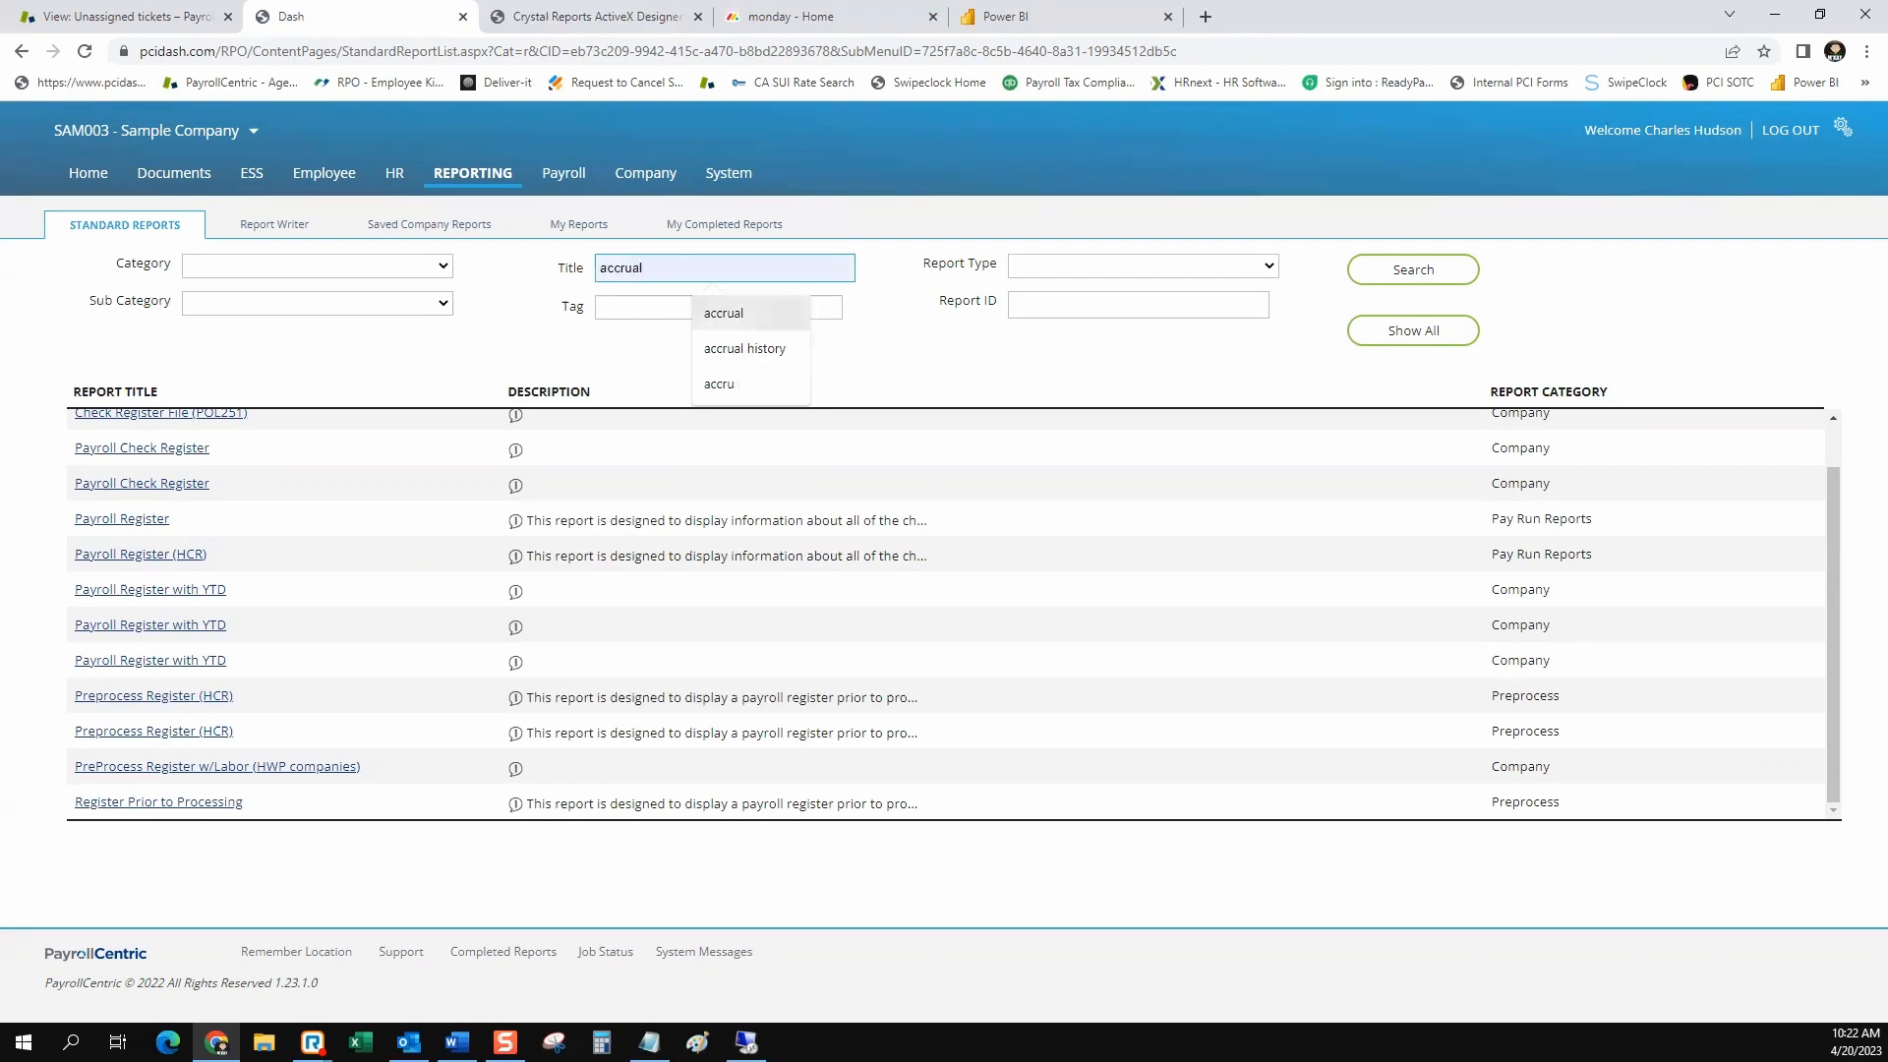
click(731, 314)
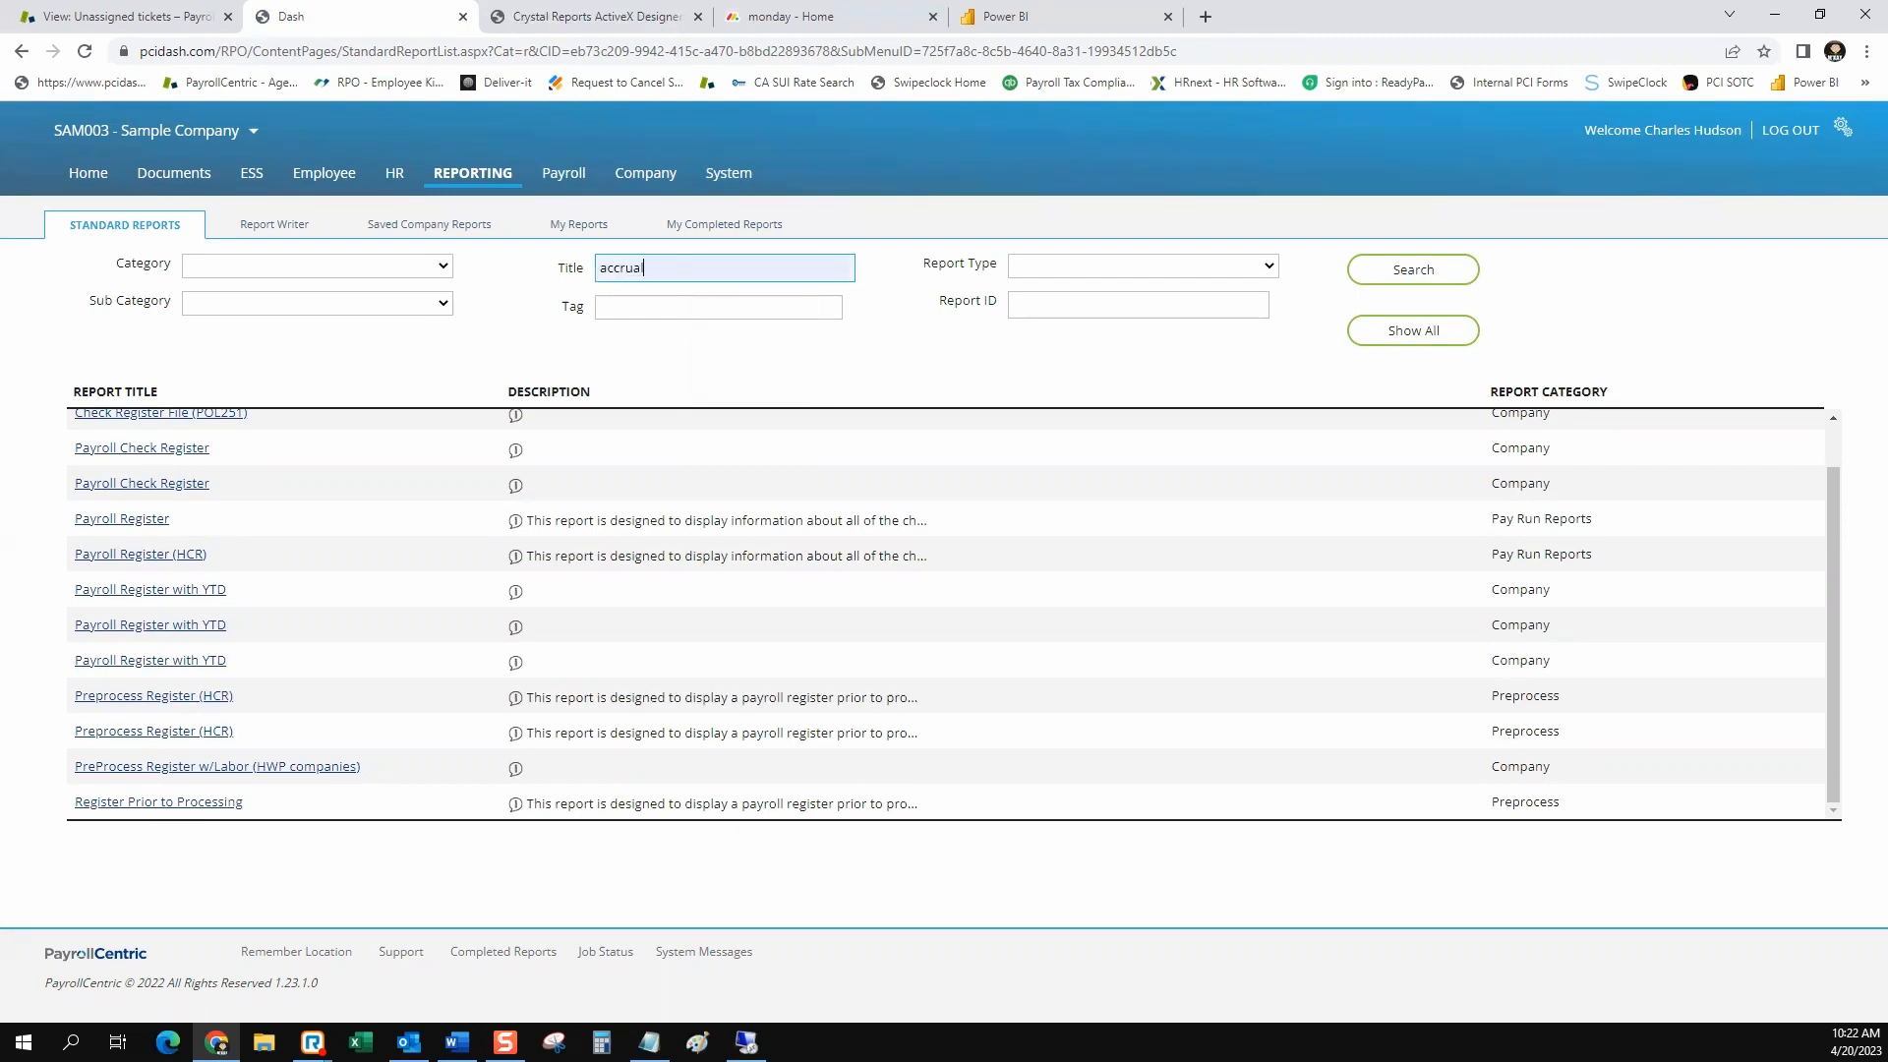
click(1413, 269)
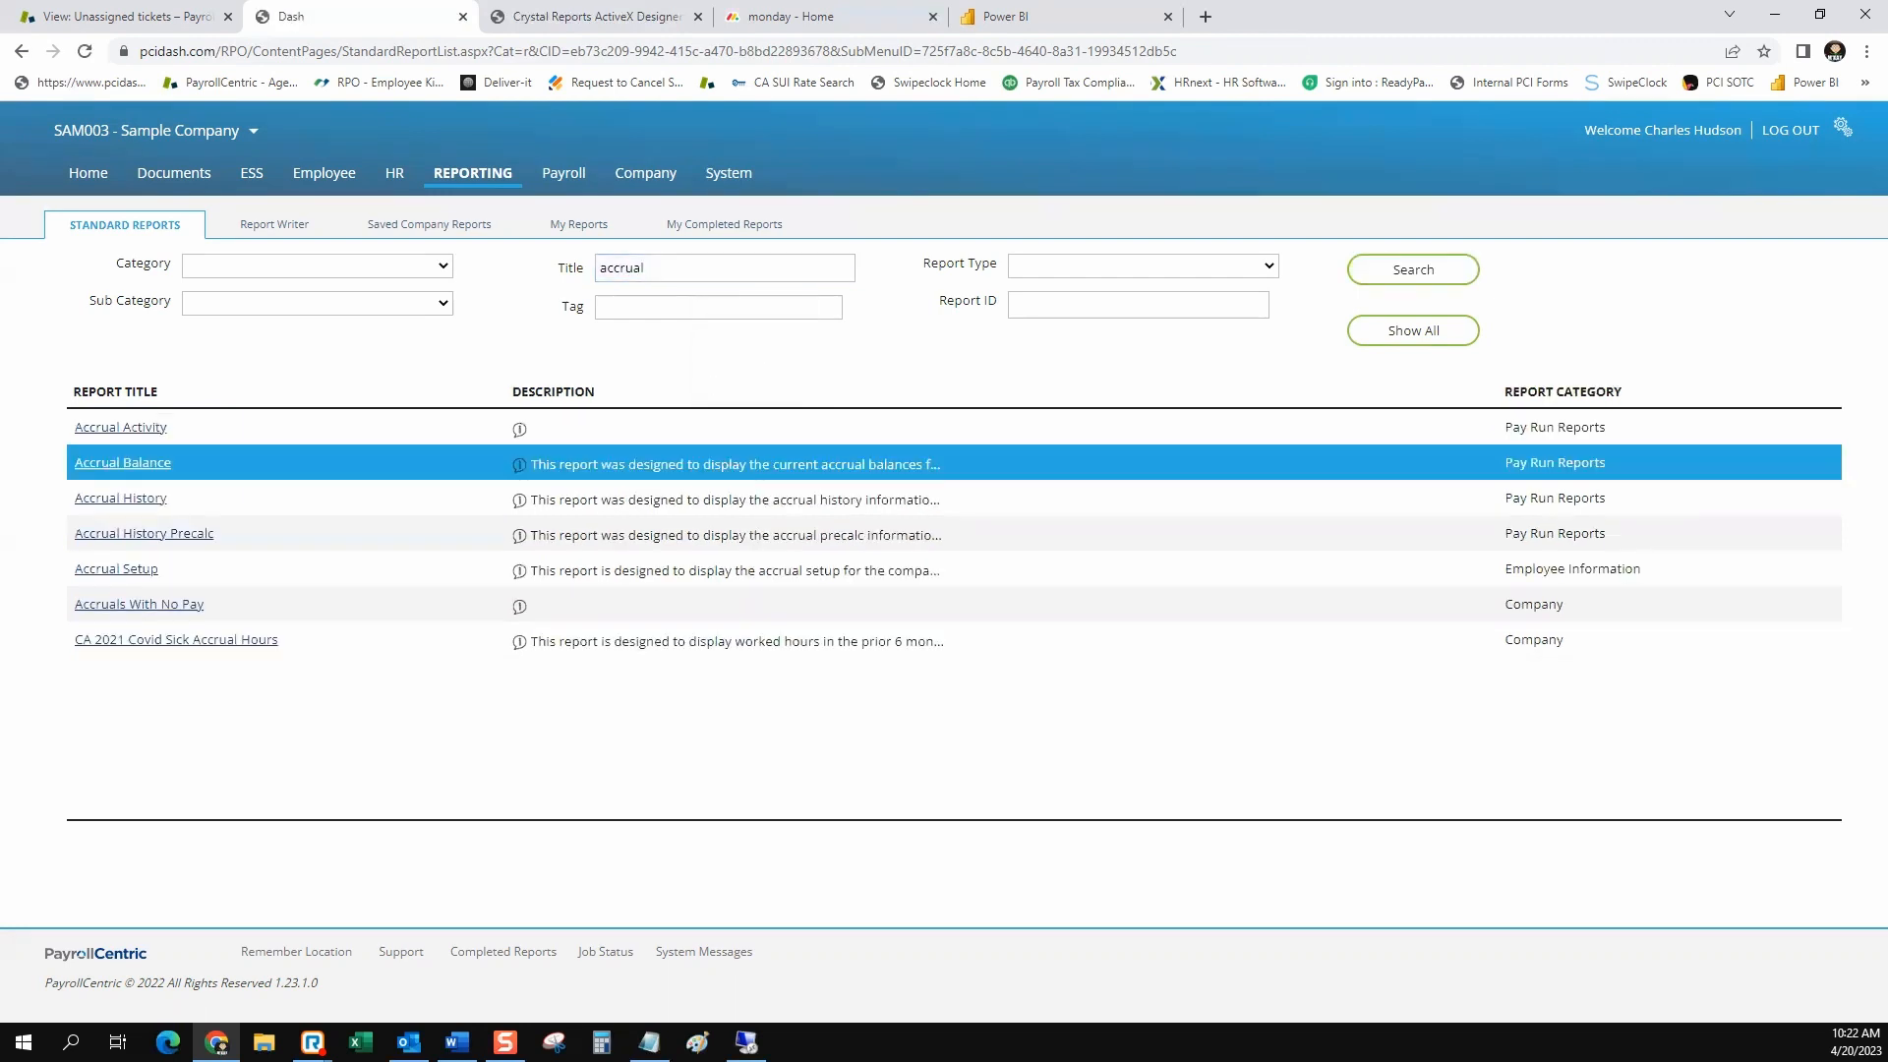
double_click(679, 267)
key(BackSpace)
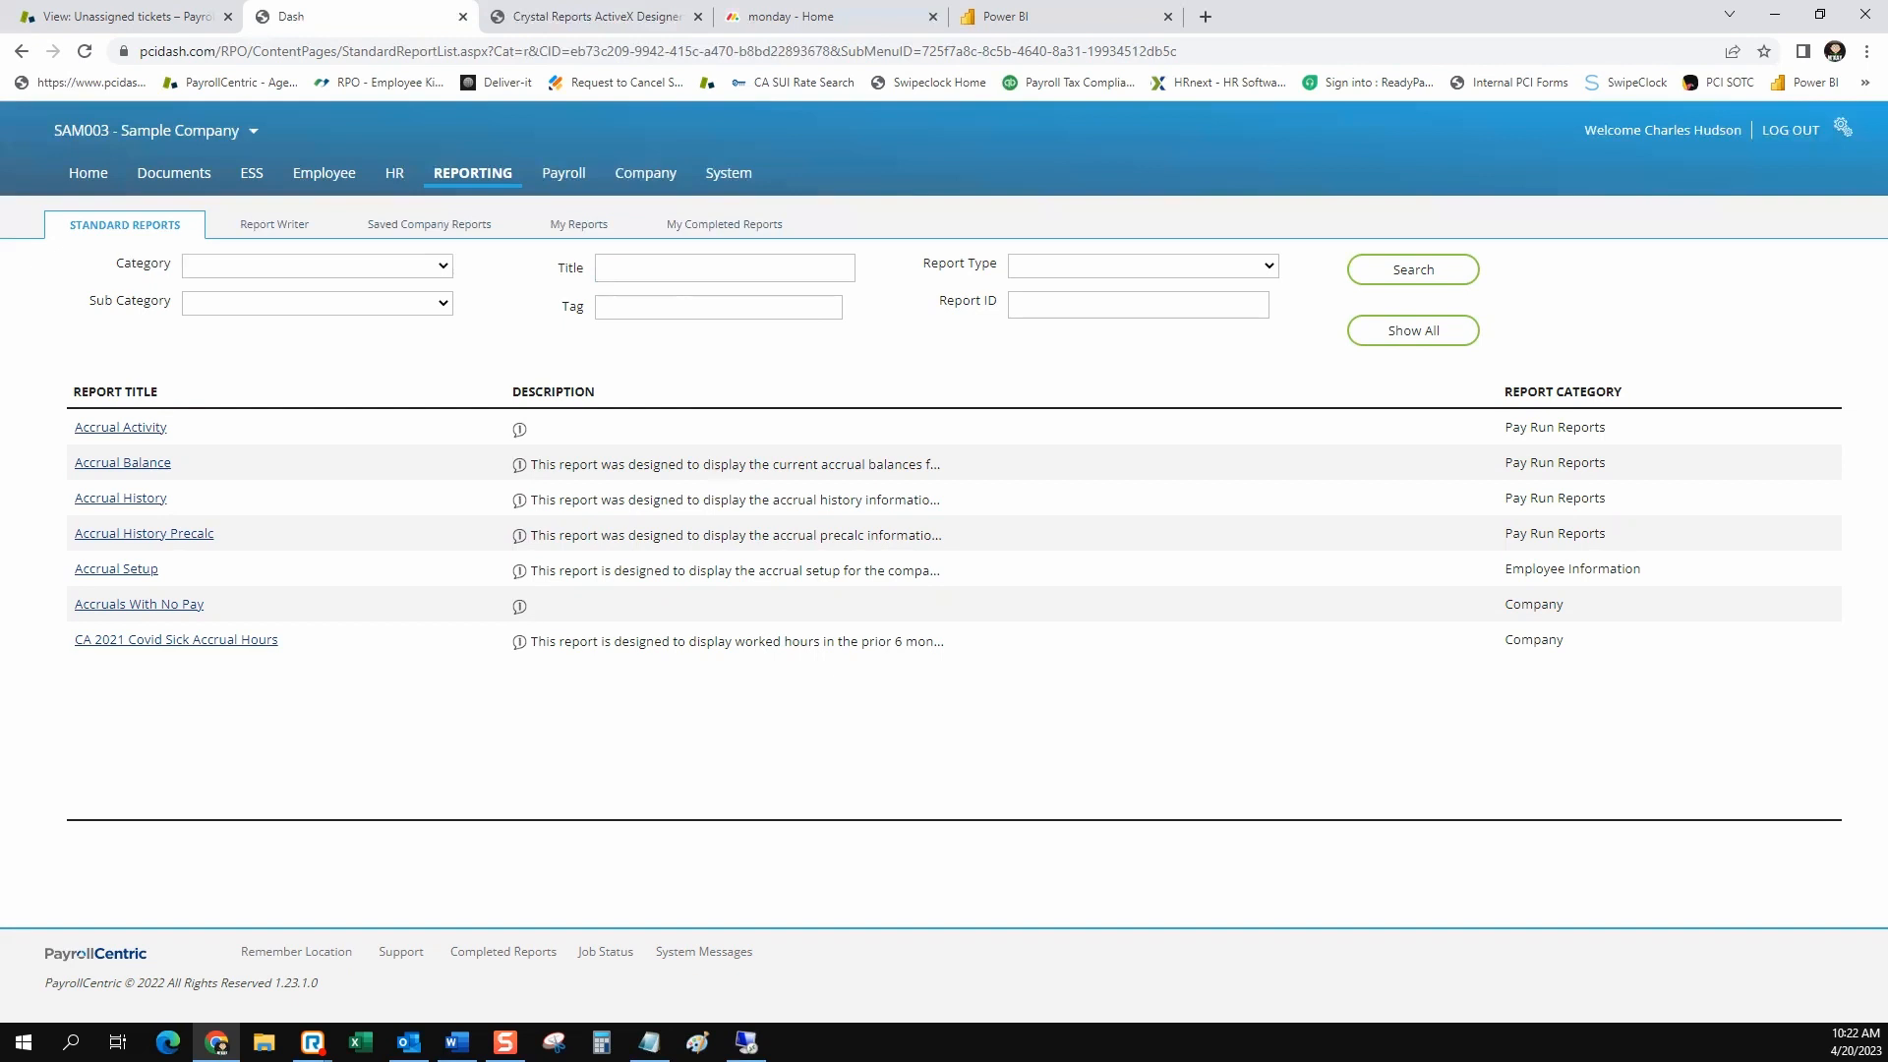
click(725, 267)
Open the Report Writer list and view the form for adding a new report, closing it without adding one
click(274, 226)
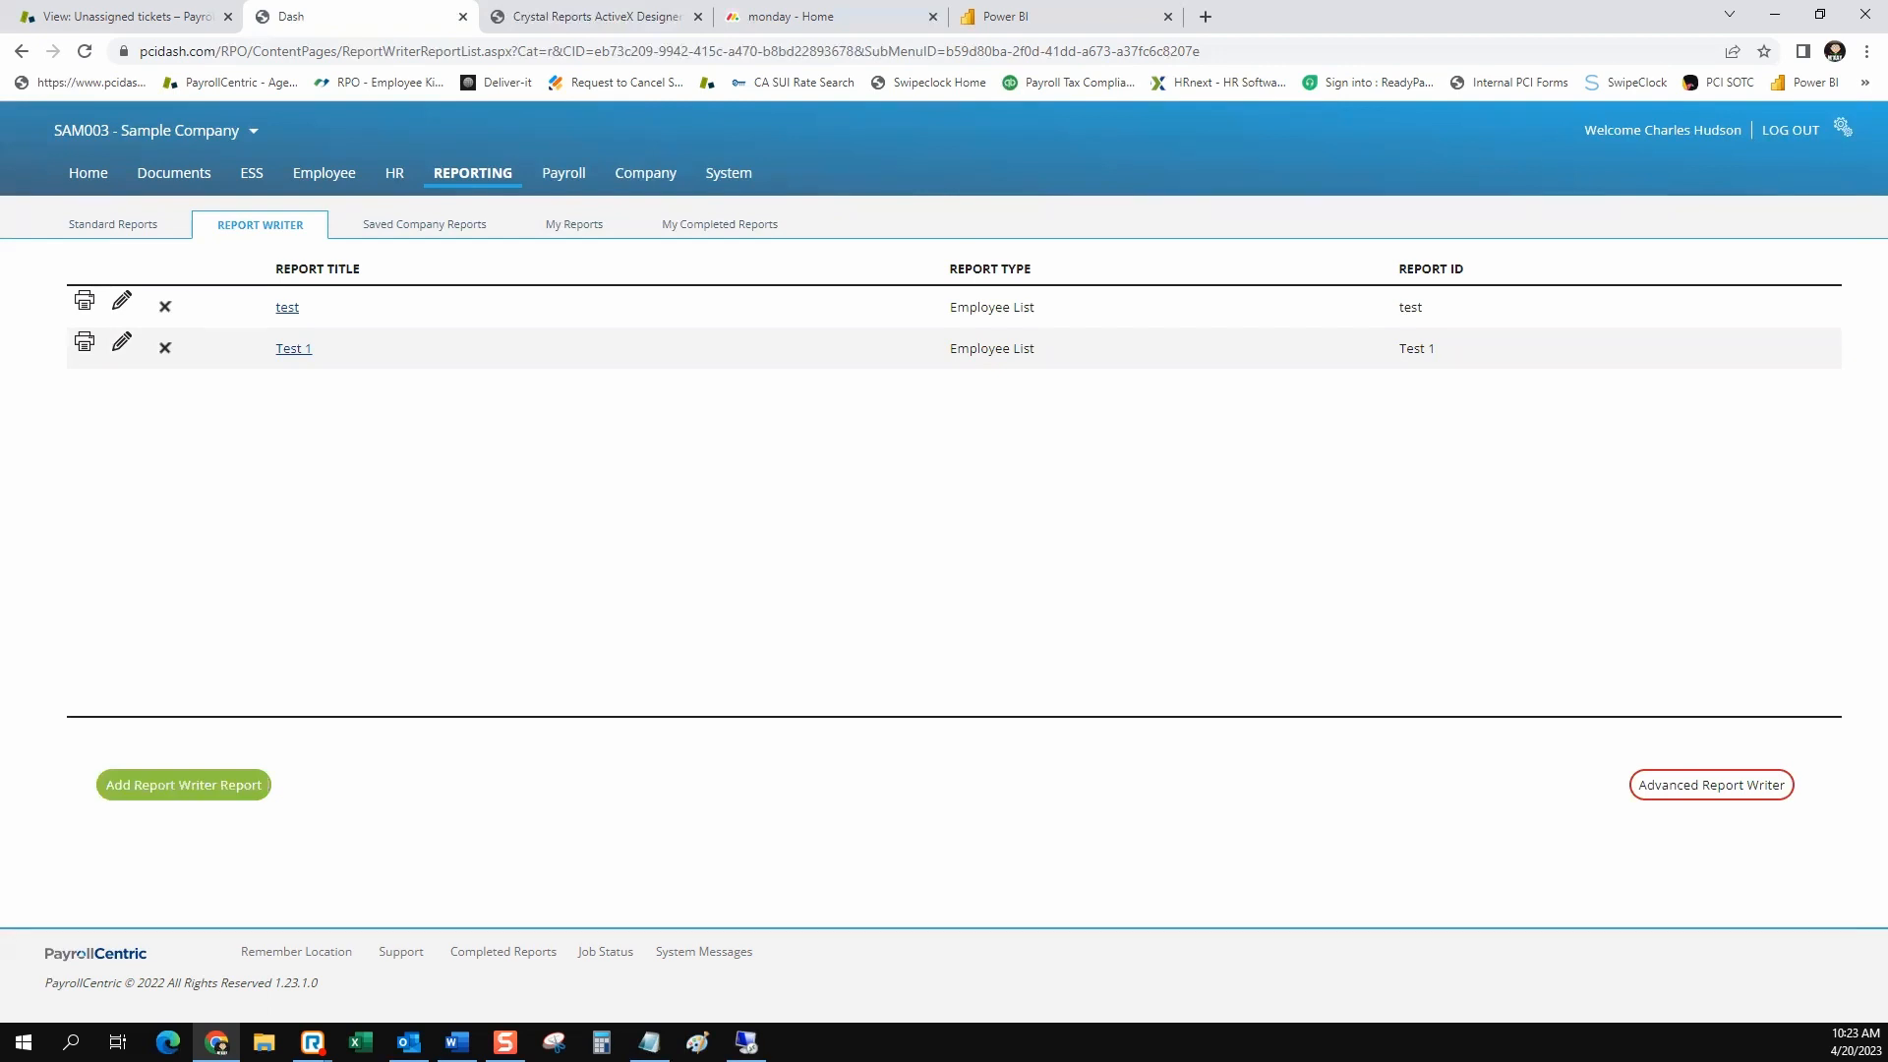
click(184, 785)
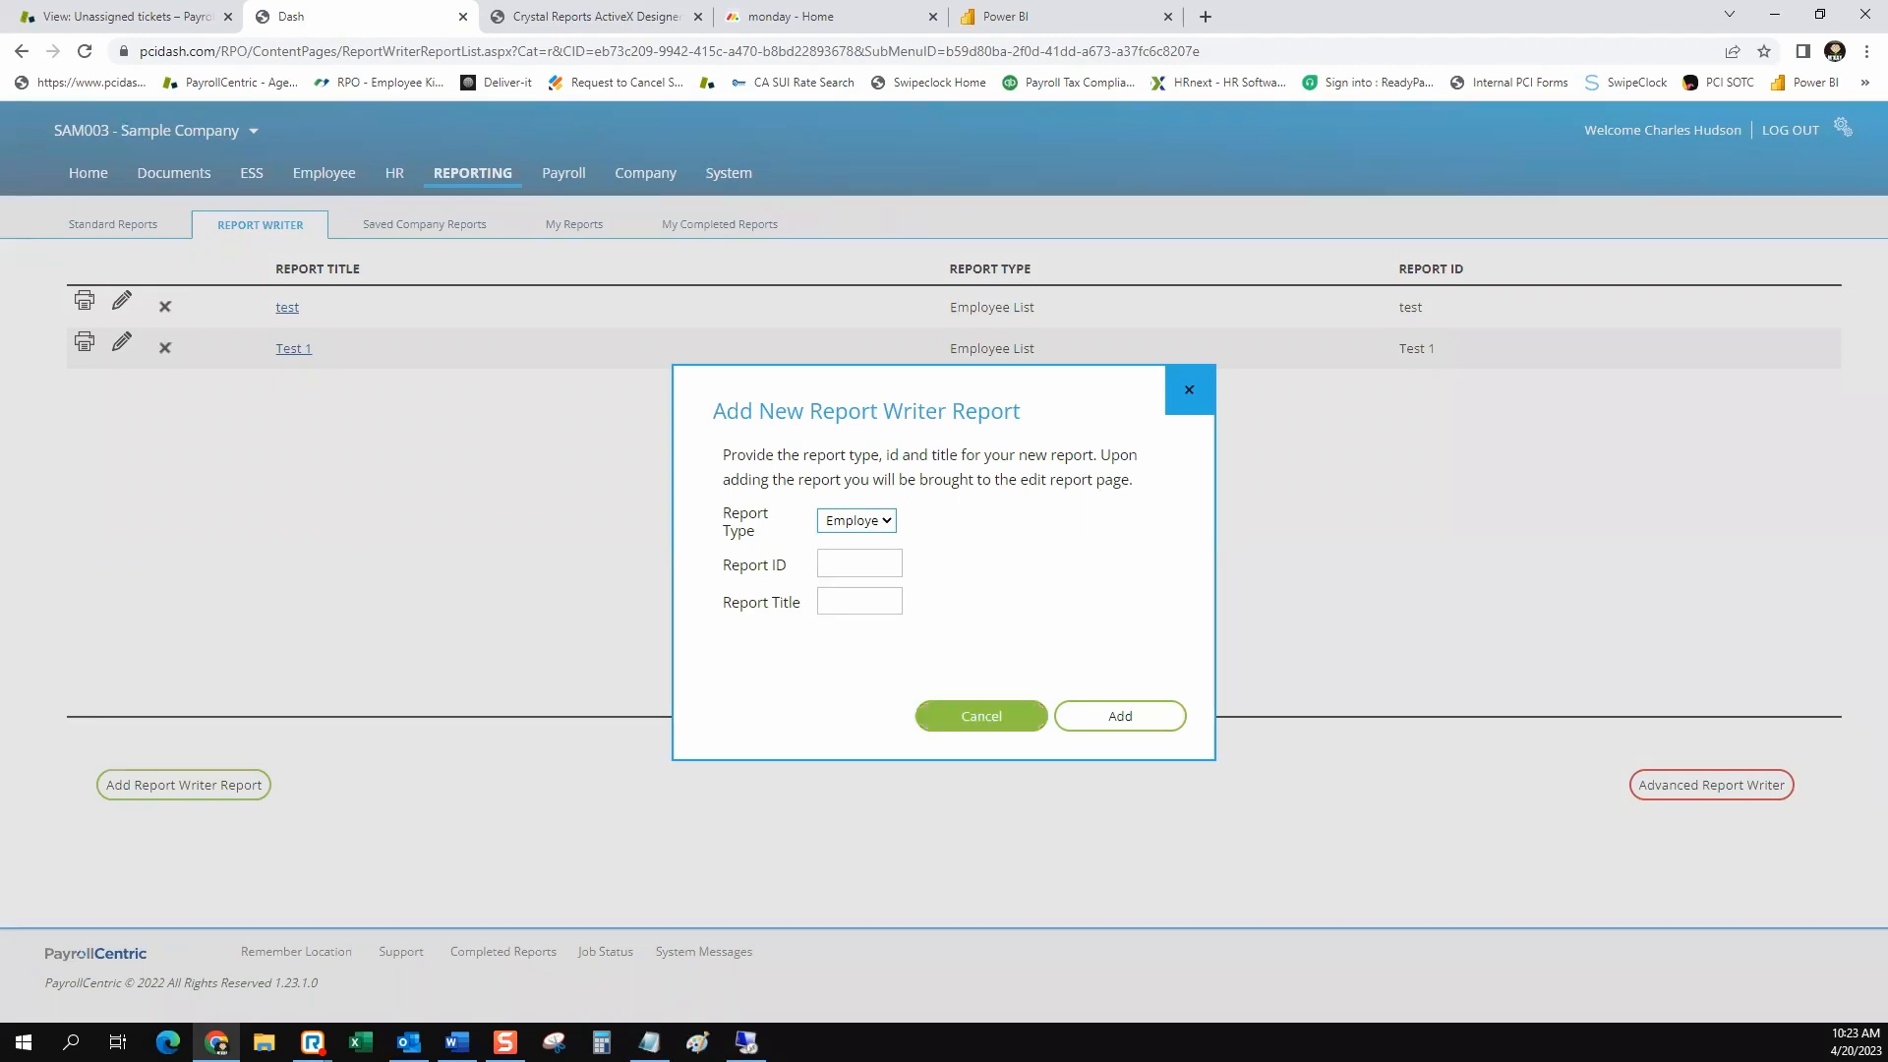
click(981, 716)
Check the run settings of the Test 1 Report Writer report and return to the report list
click(293, 348)
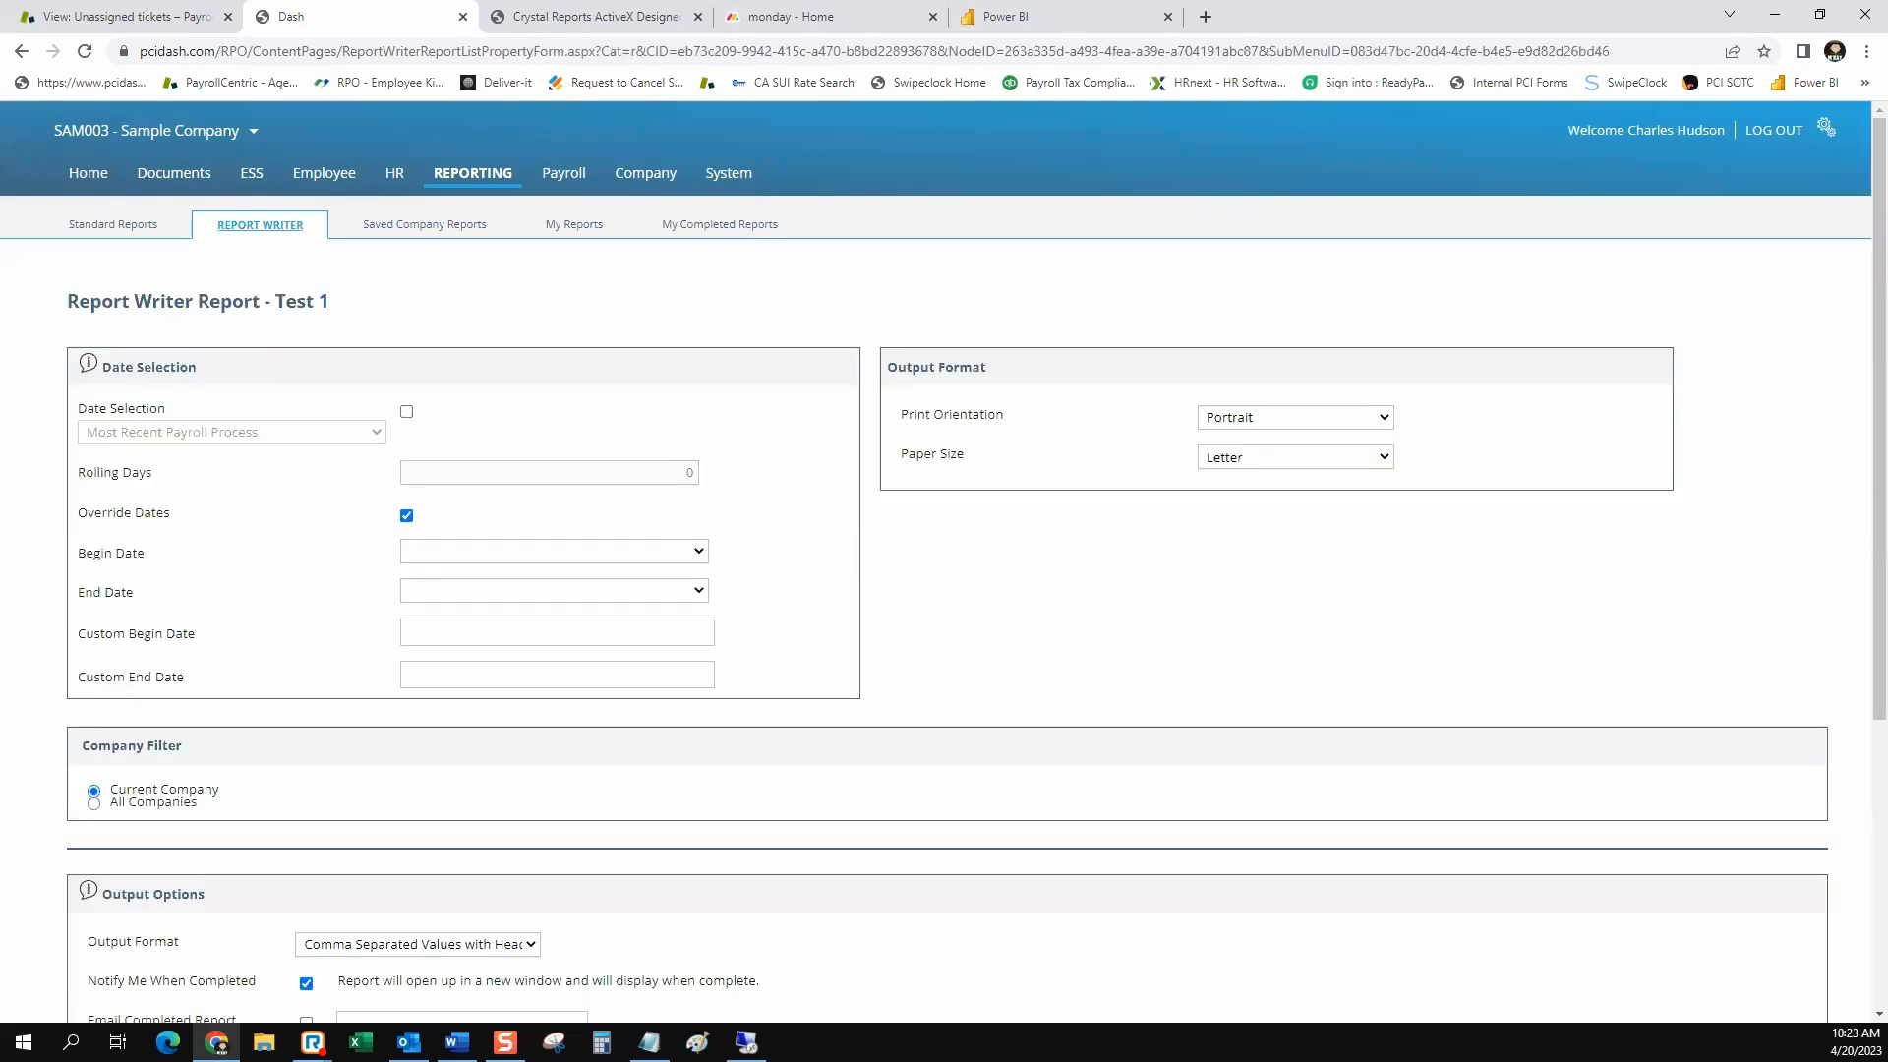
click(261, 225)
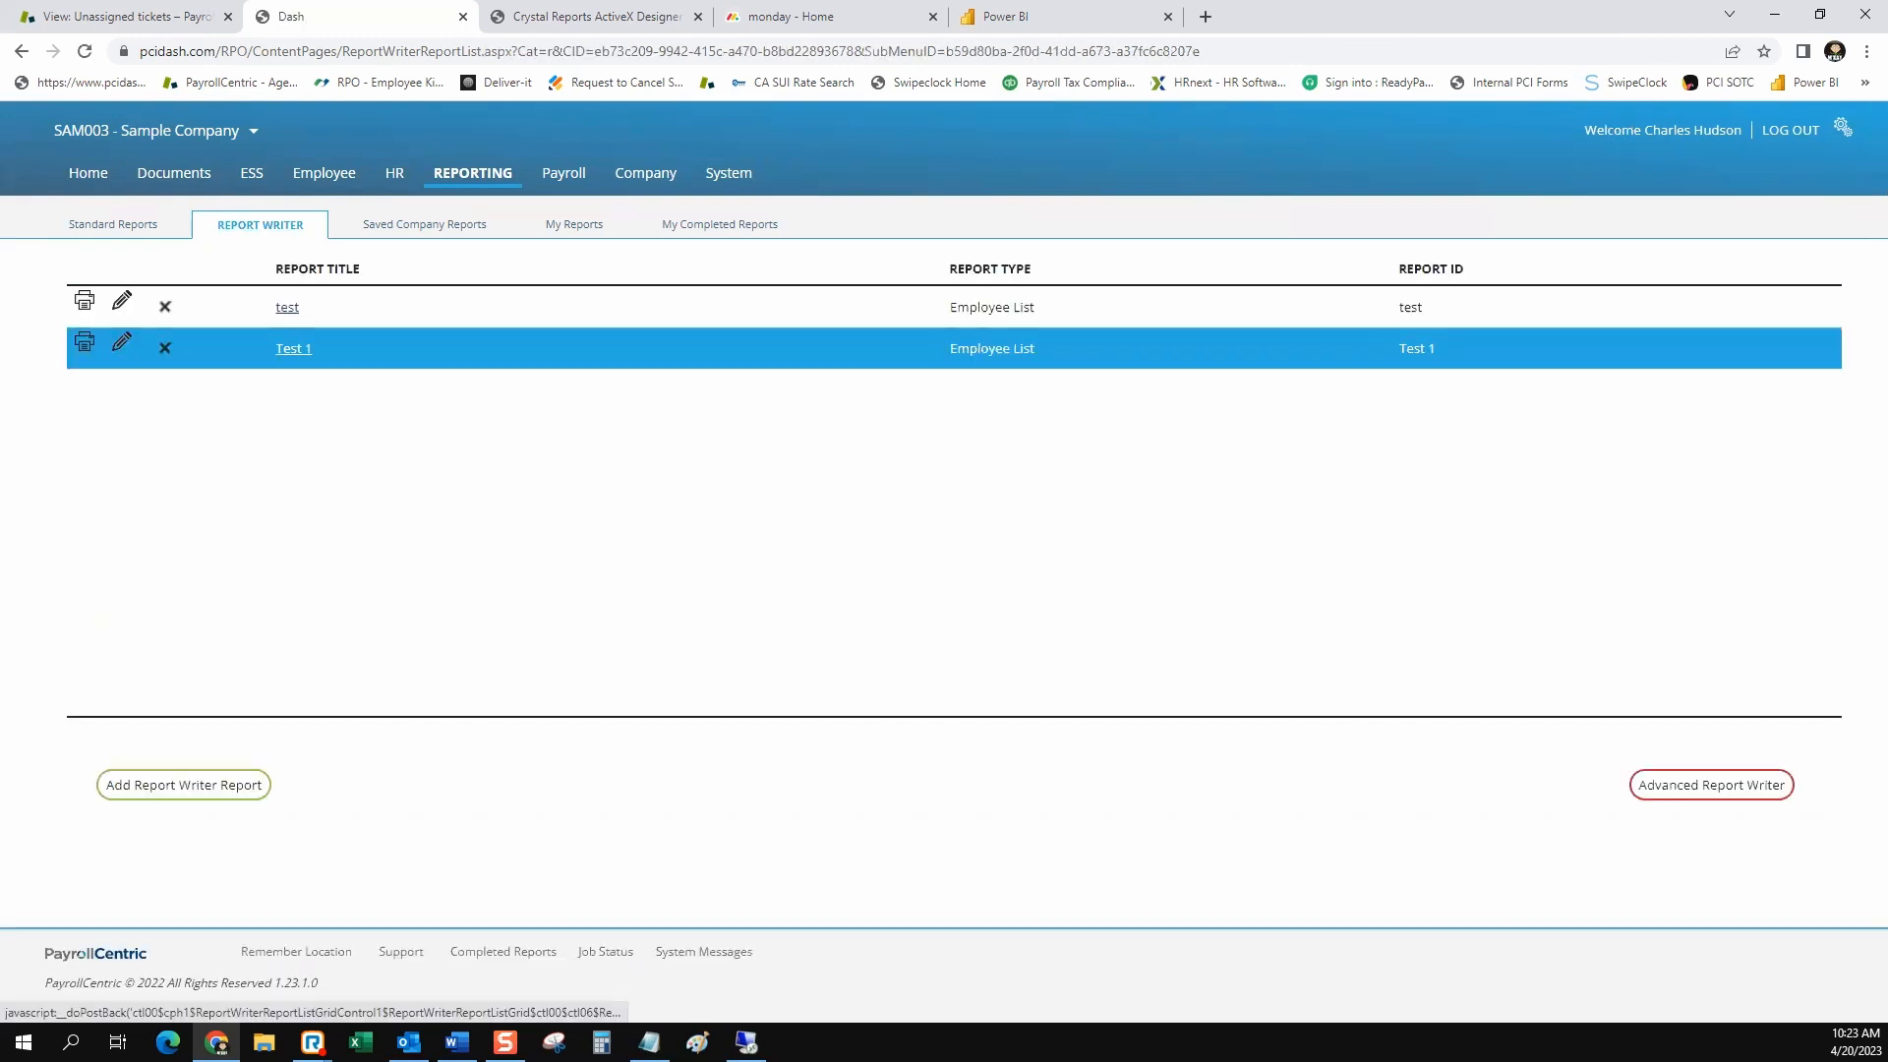
click(293, 348)
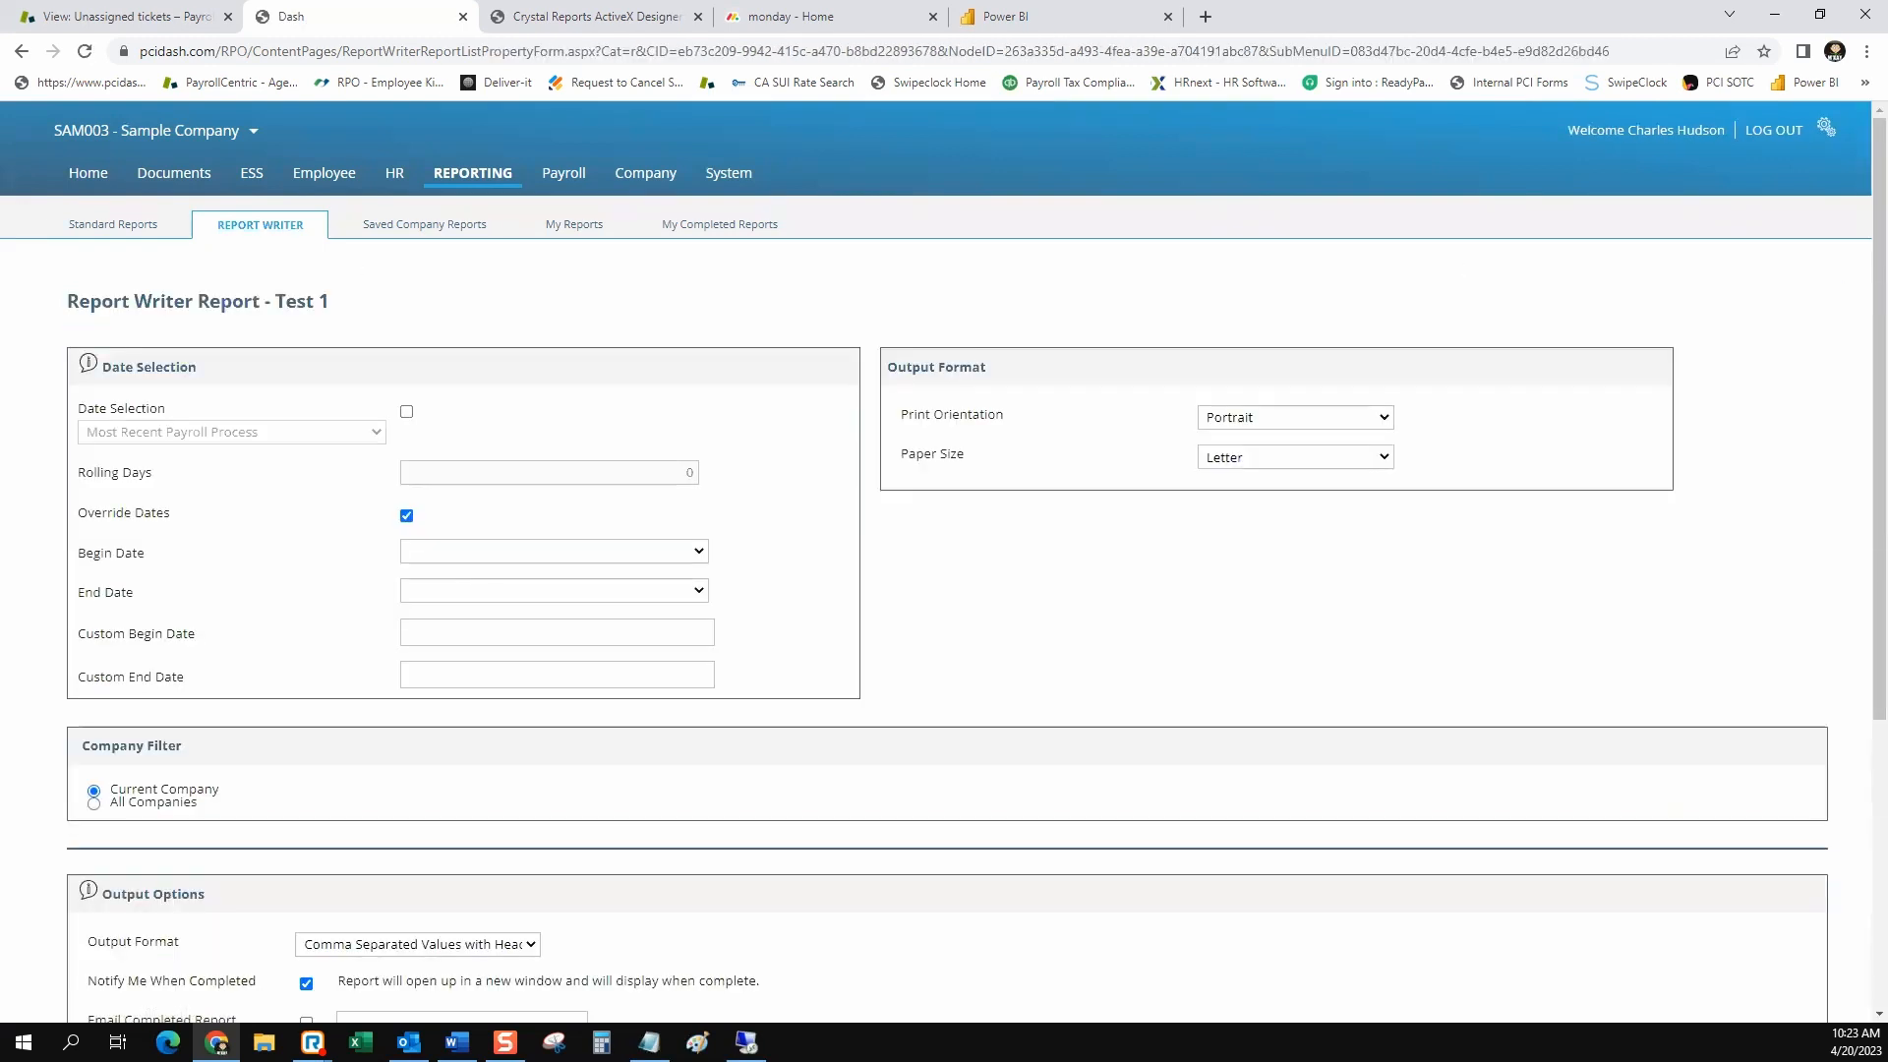
click(260, 225)
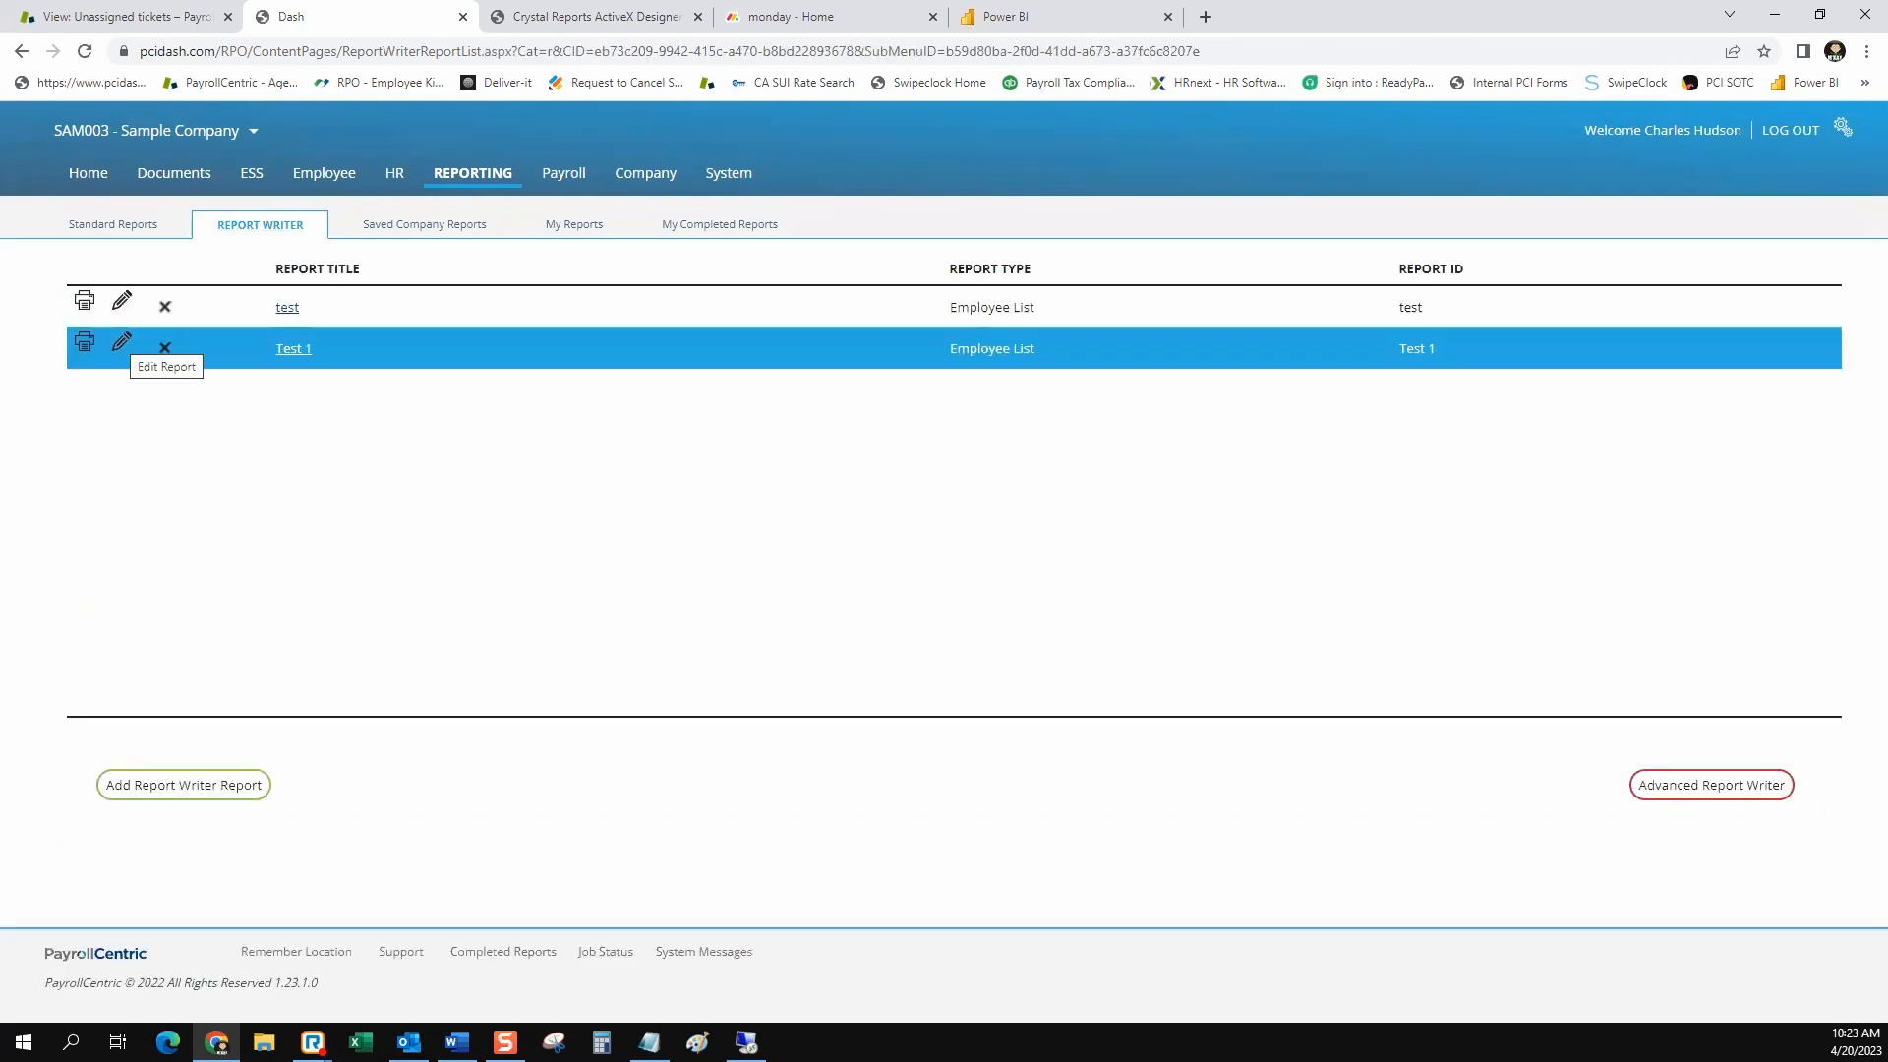
Open the Test 1 report for editing and add the Department field from the Employee List's Department Fields
click(122, 341)
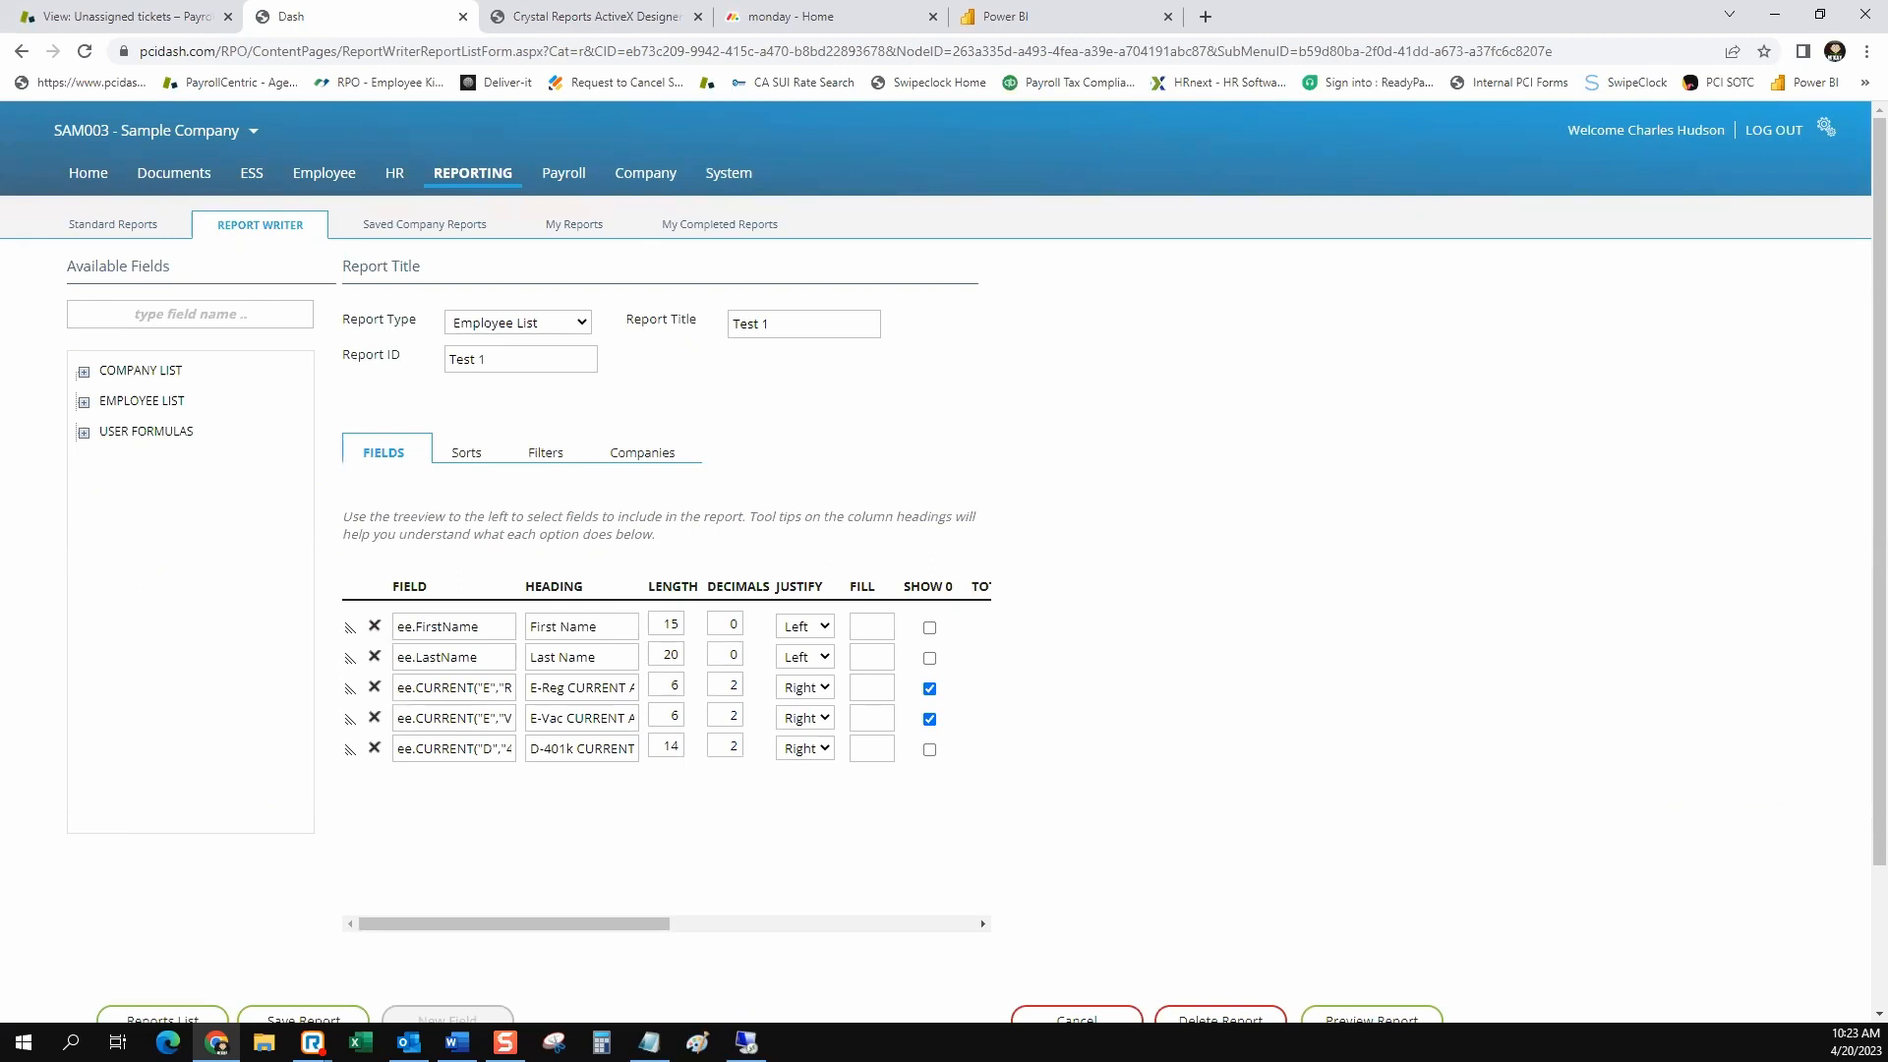
click(84, 373)
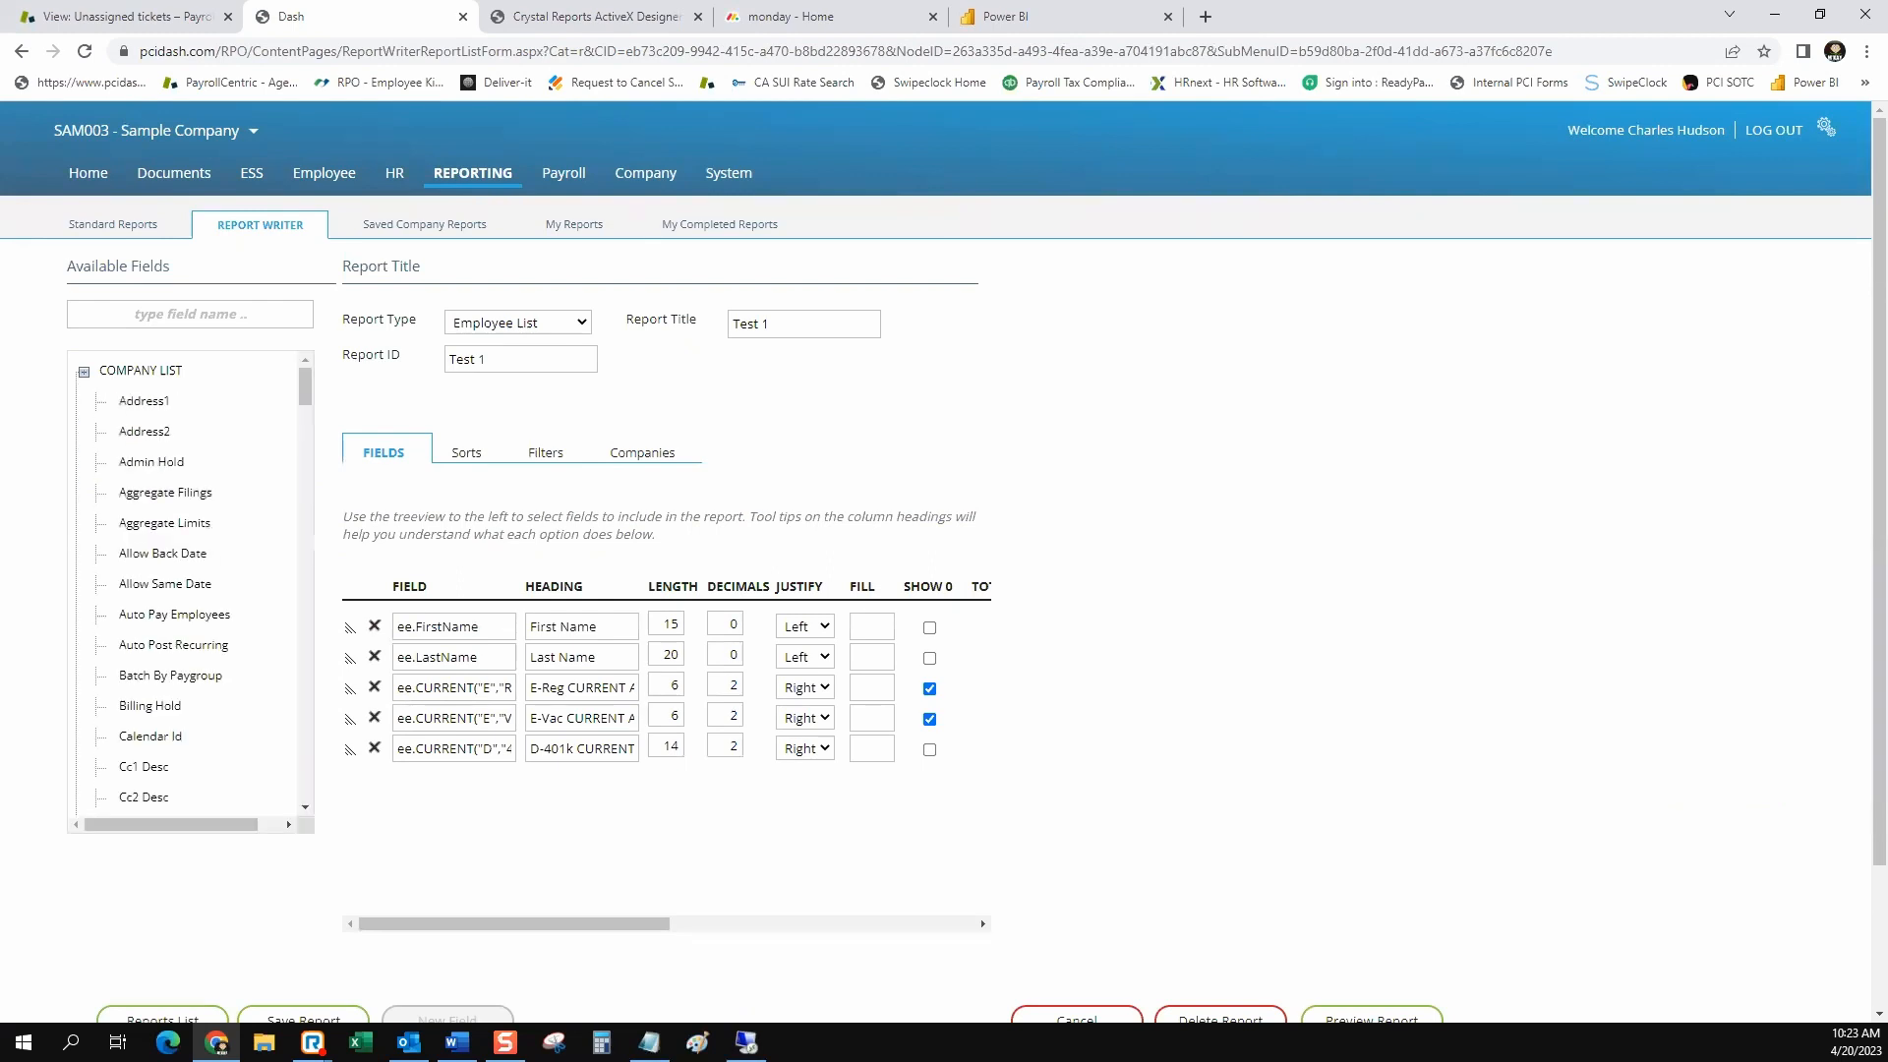
click(83, 373)
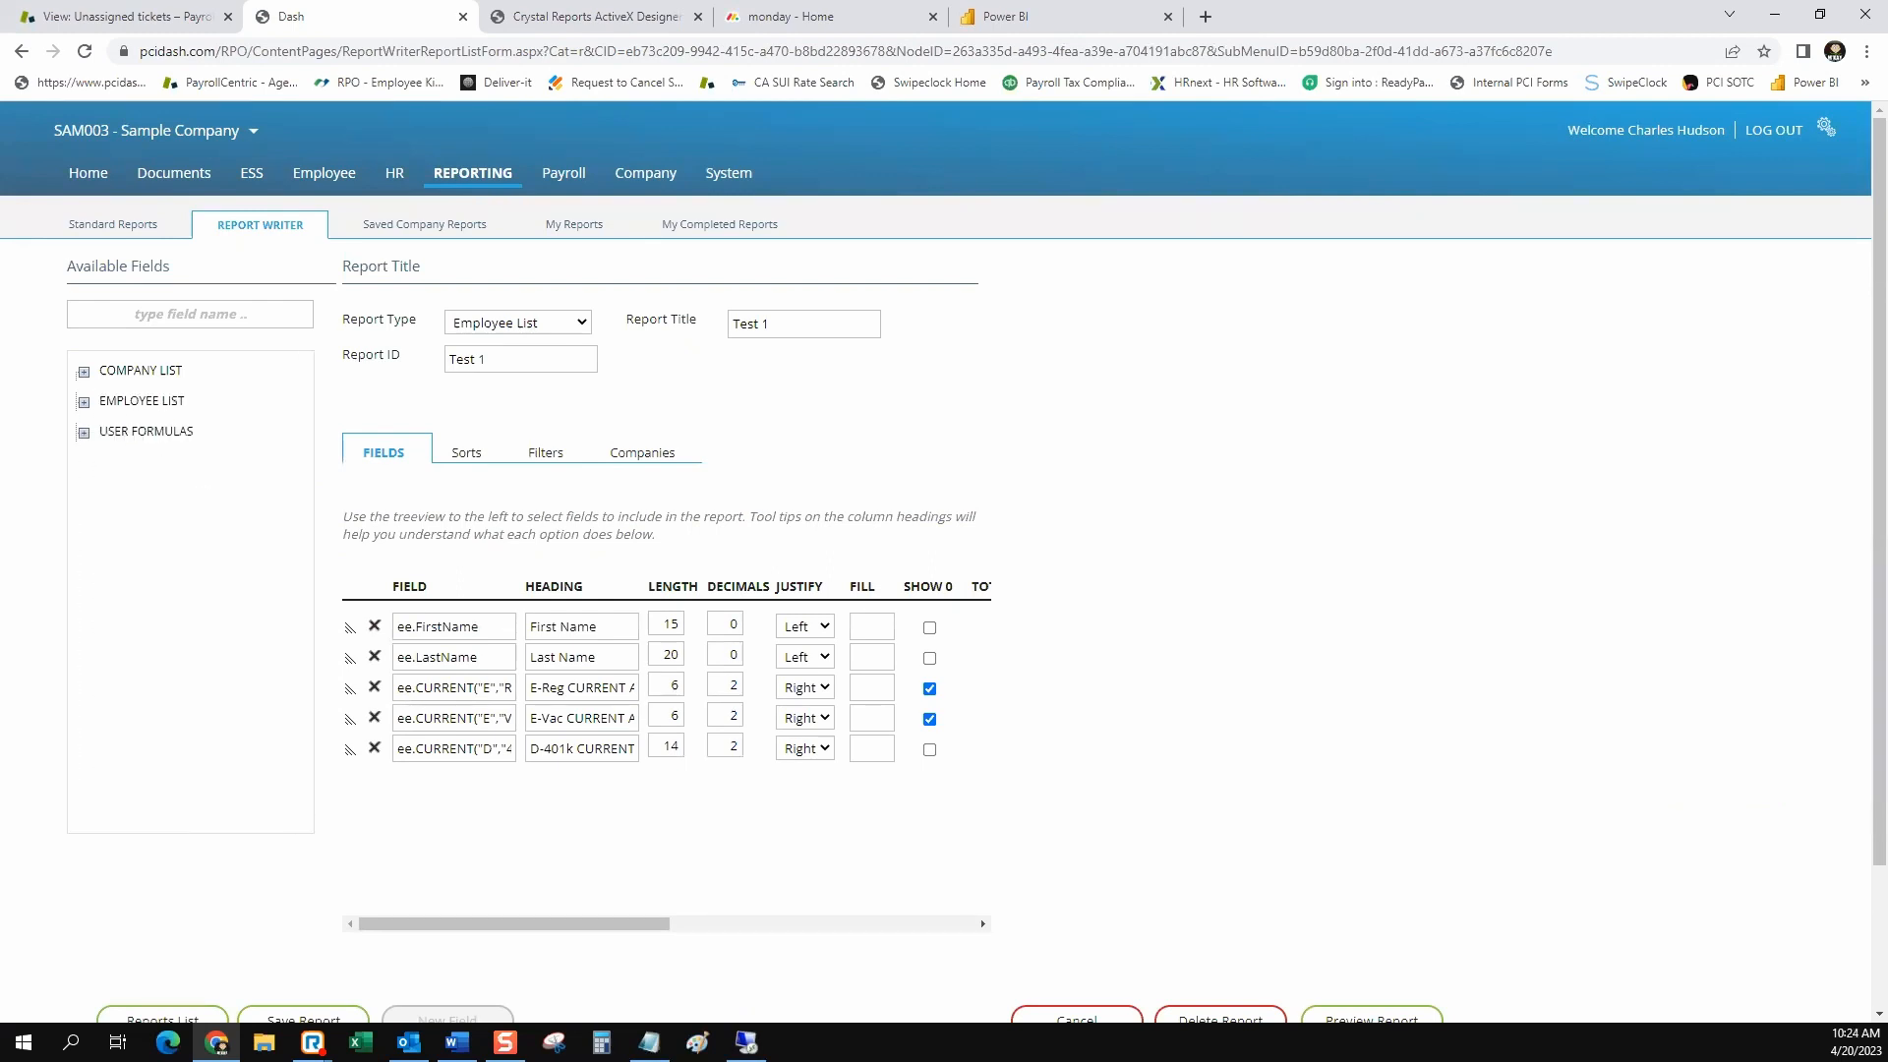
click(83, 403)
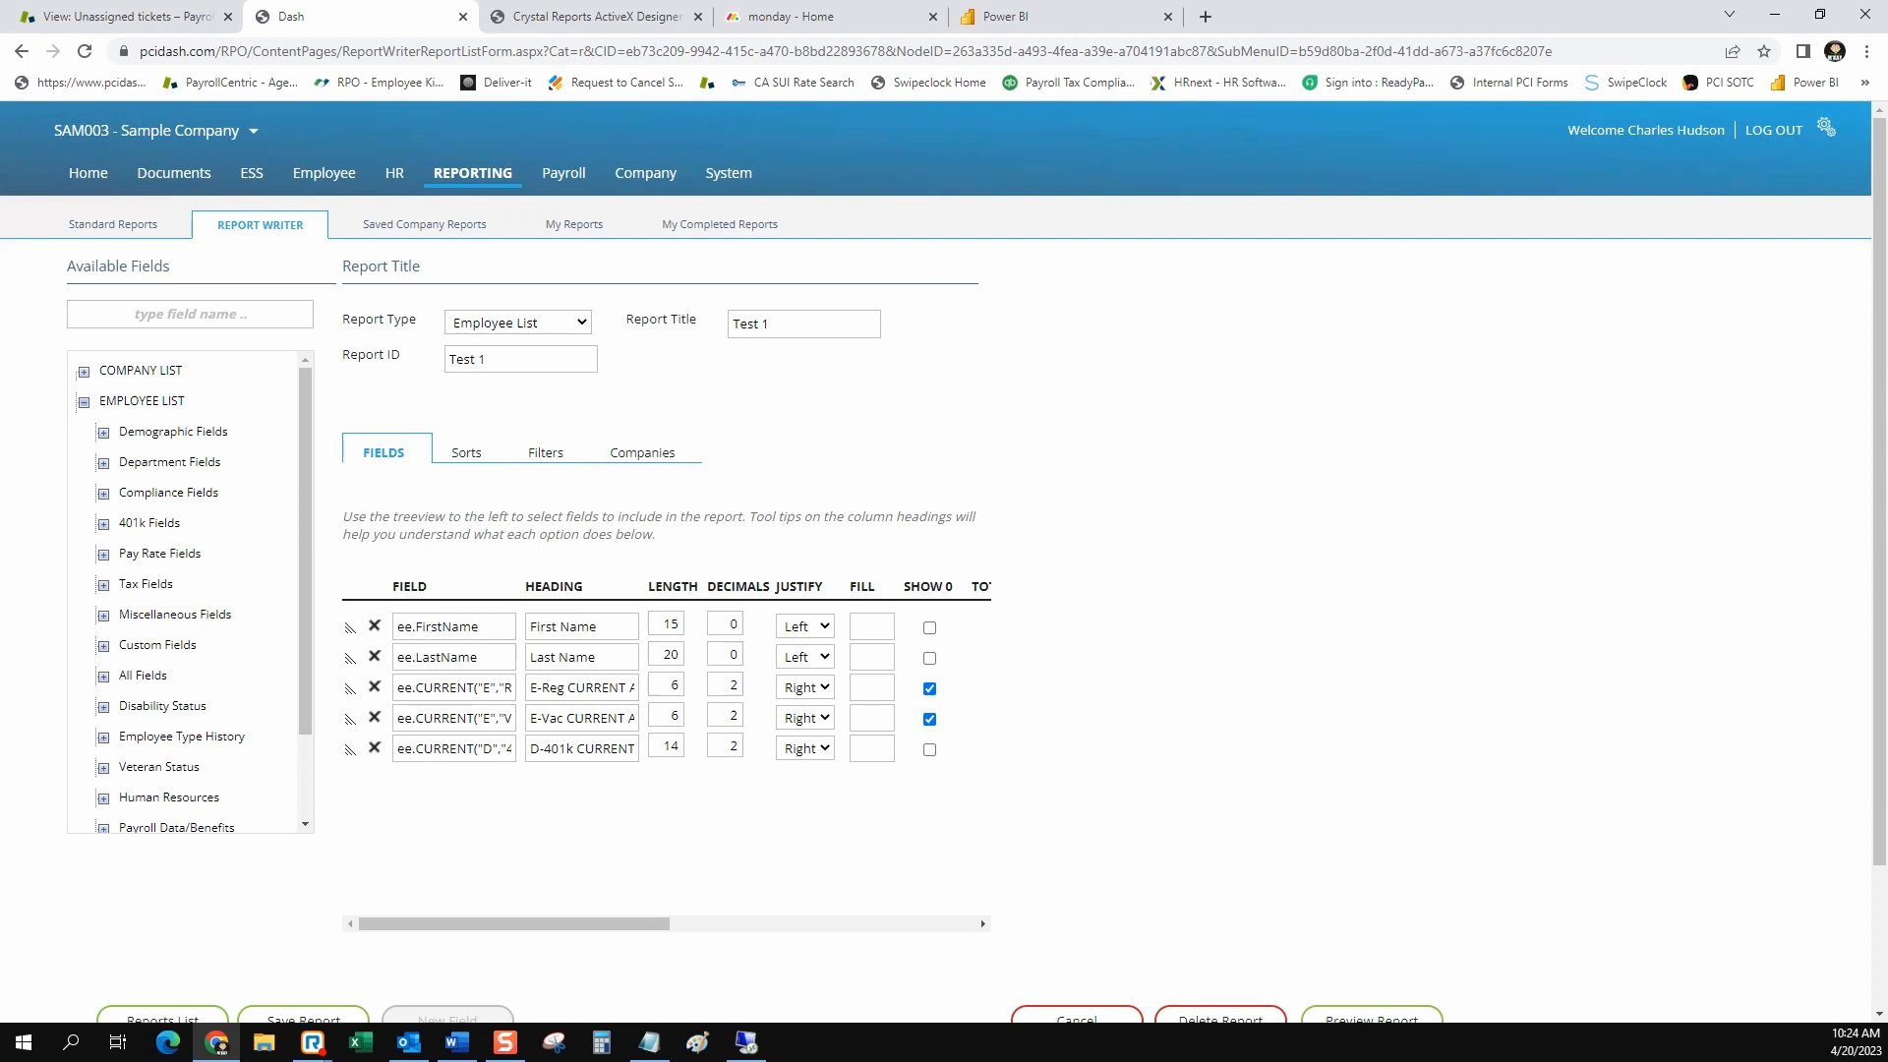
click(103, 463)
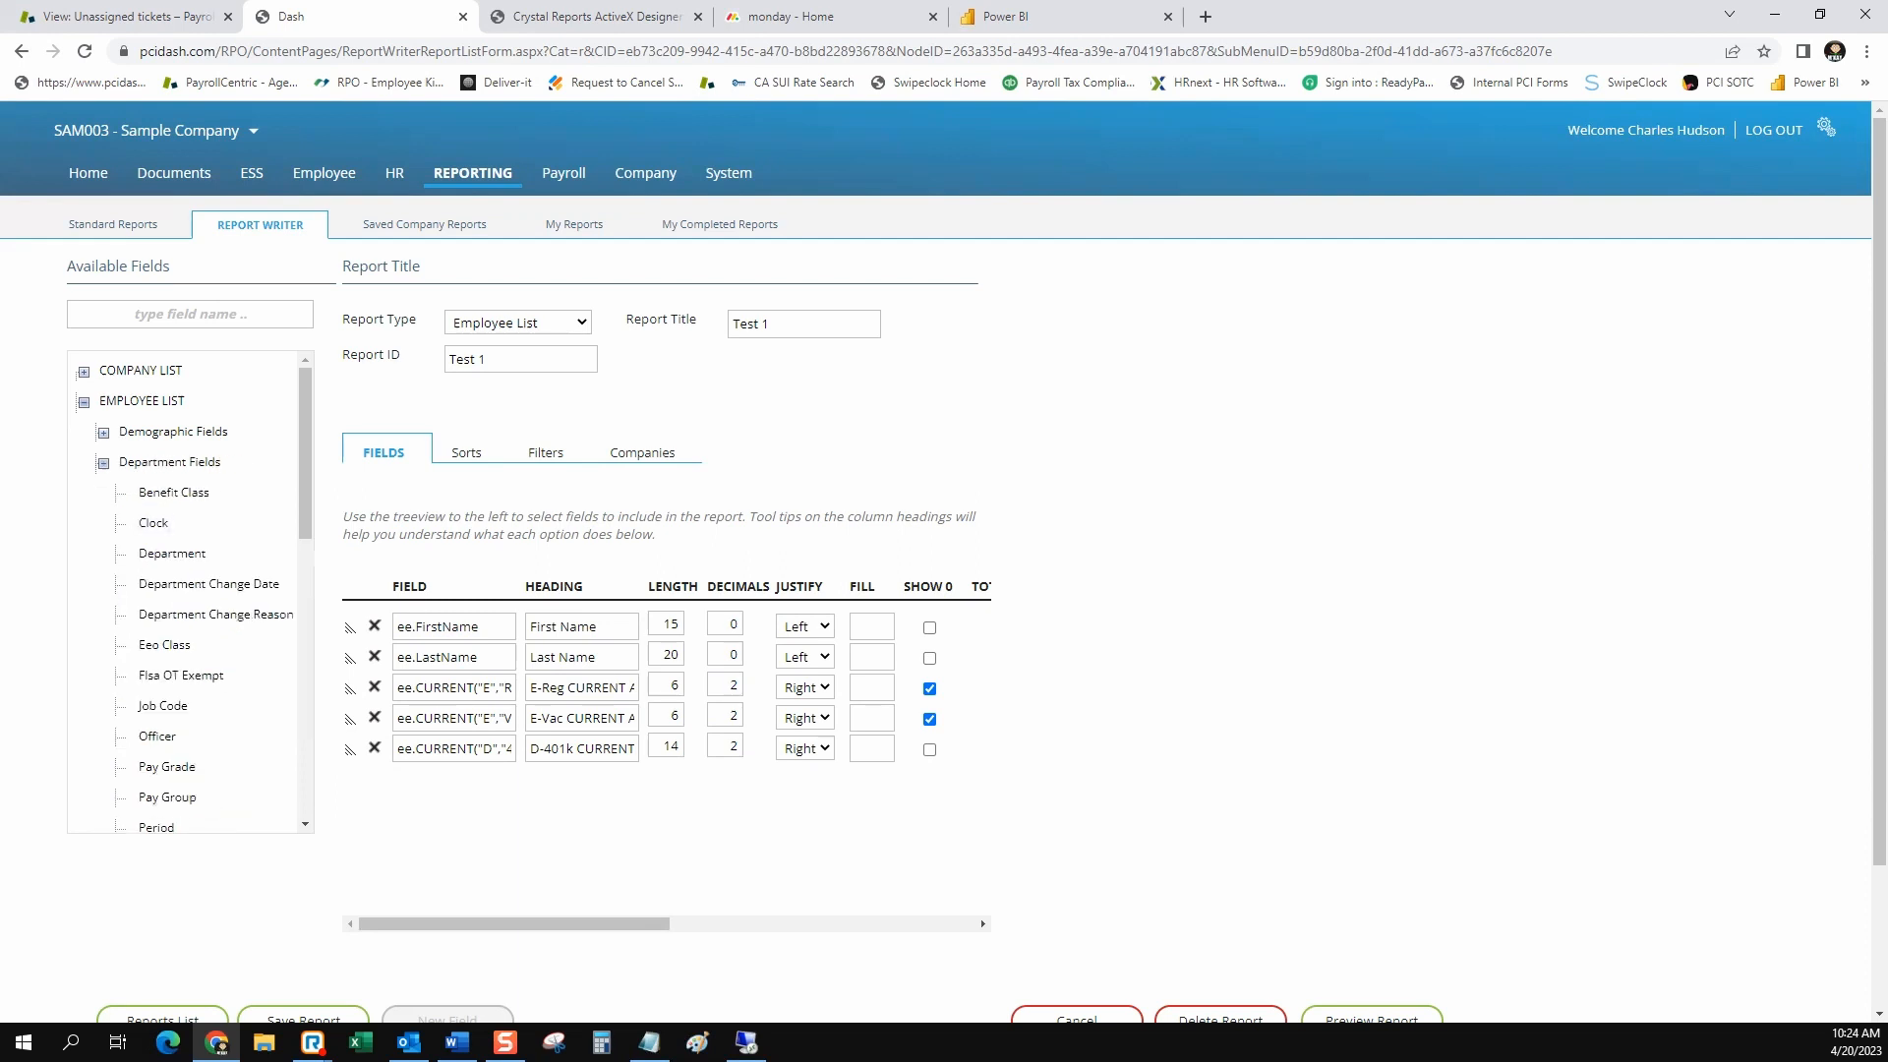
click(172, 553)
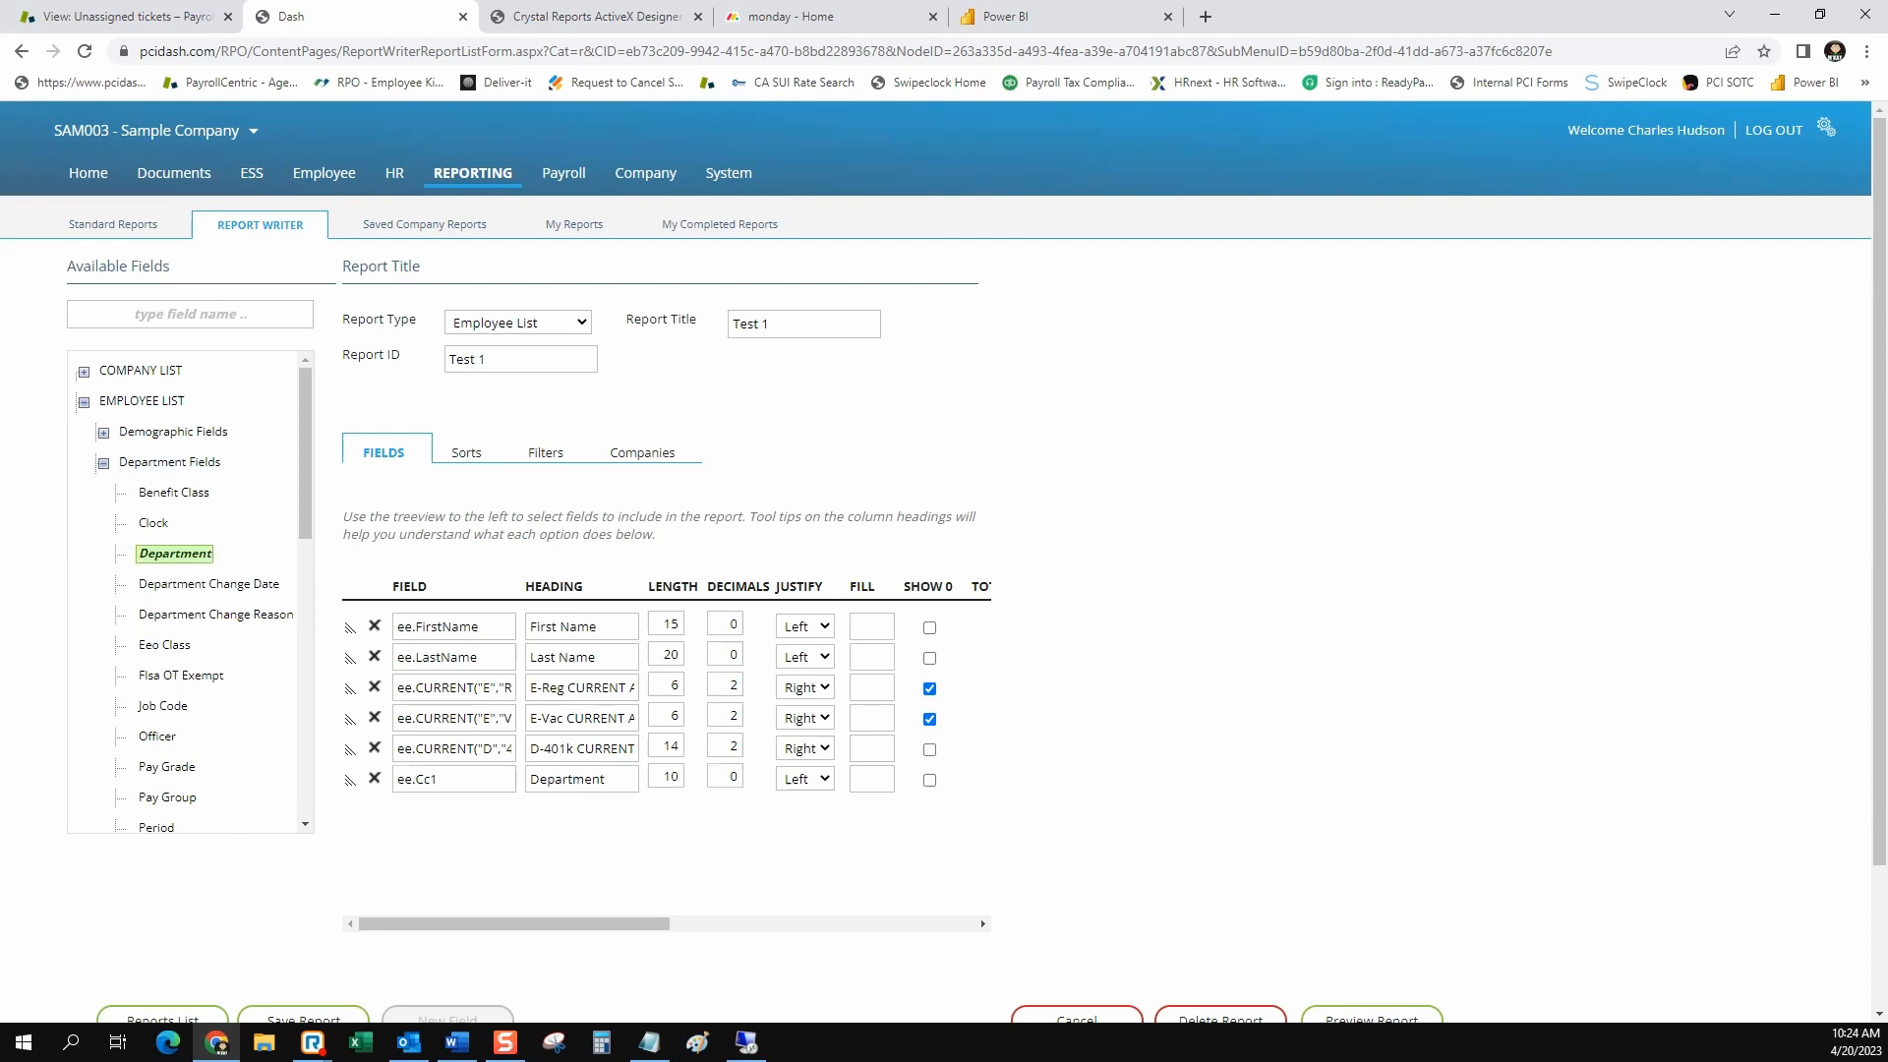
click(103, 463)
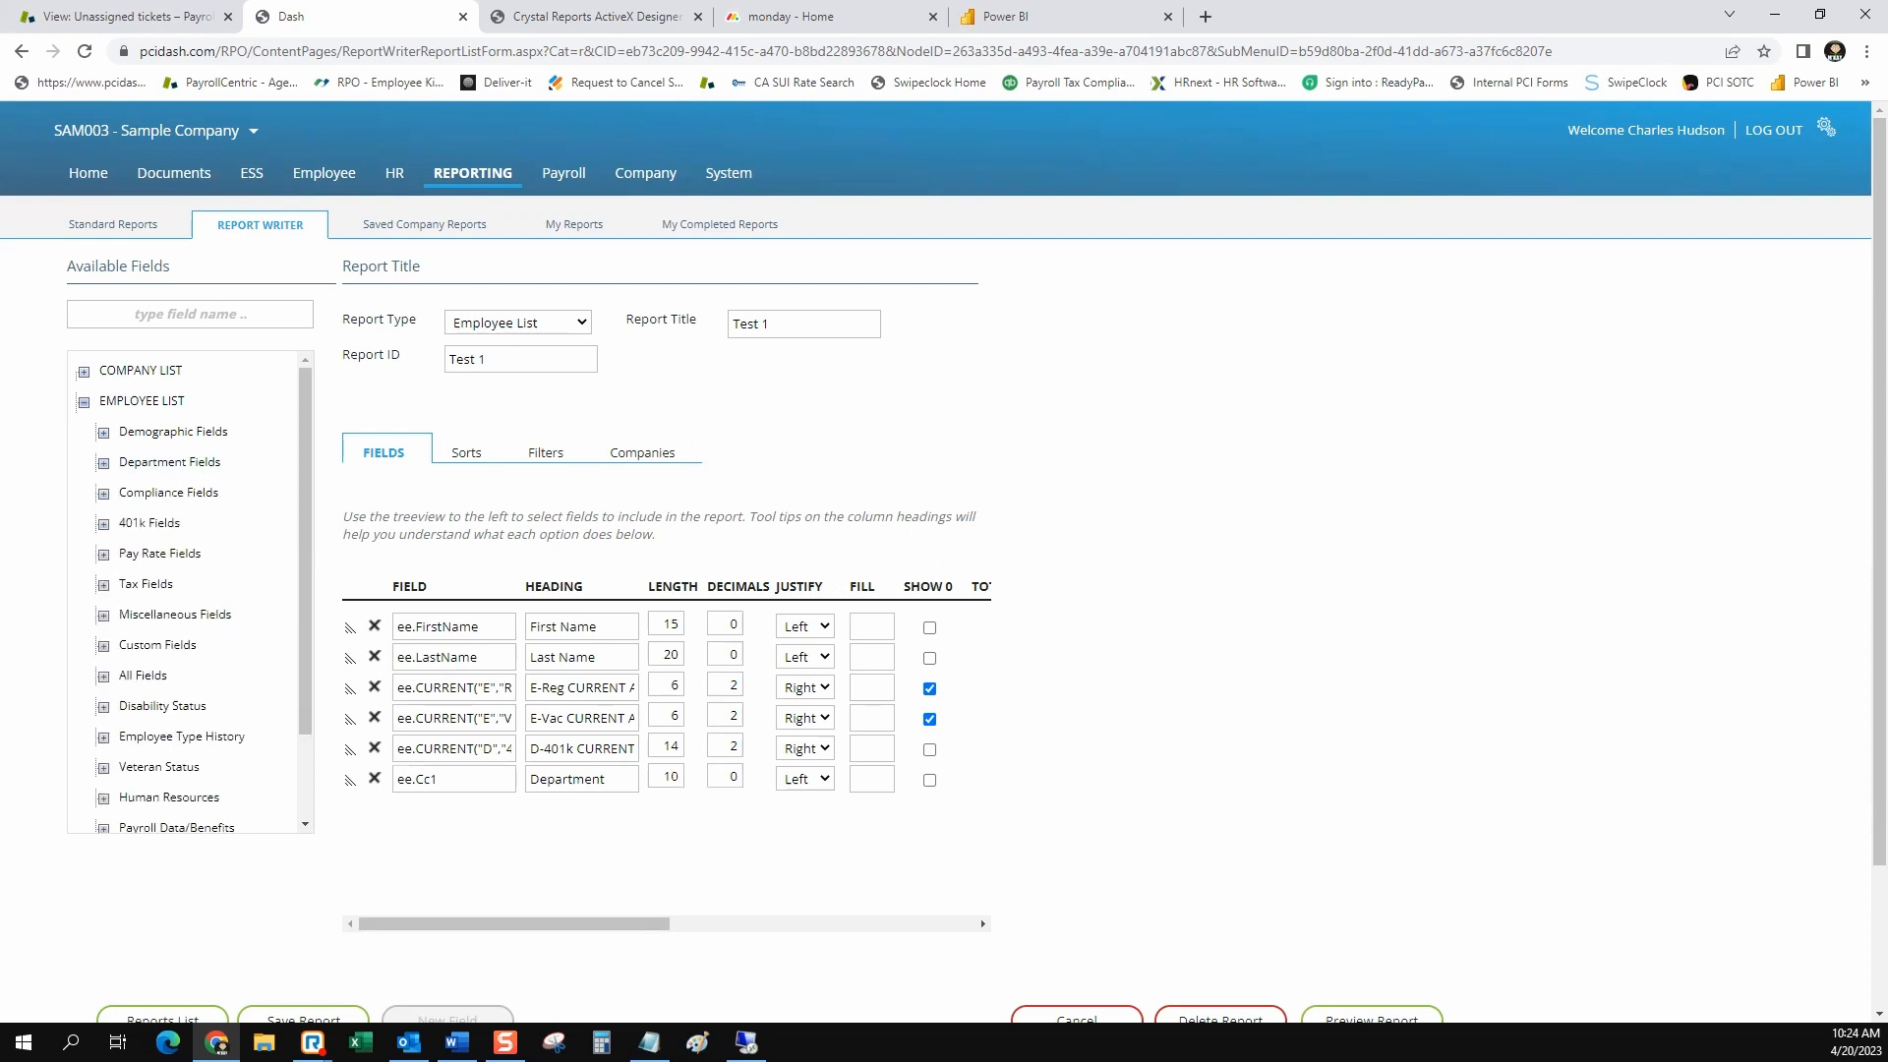
Examine the available User Formulas and the Employee List's Payroll History fields, including the CURRENT group
click(84, 402)
click(83, 433)
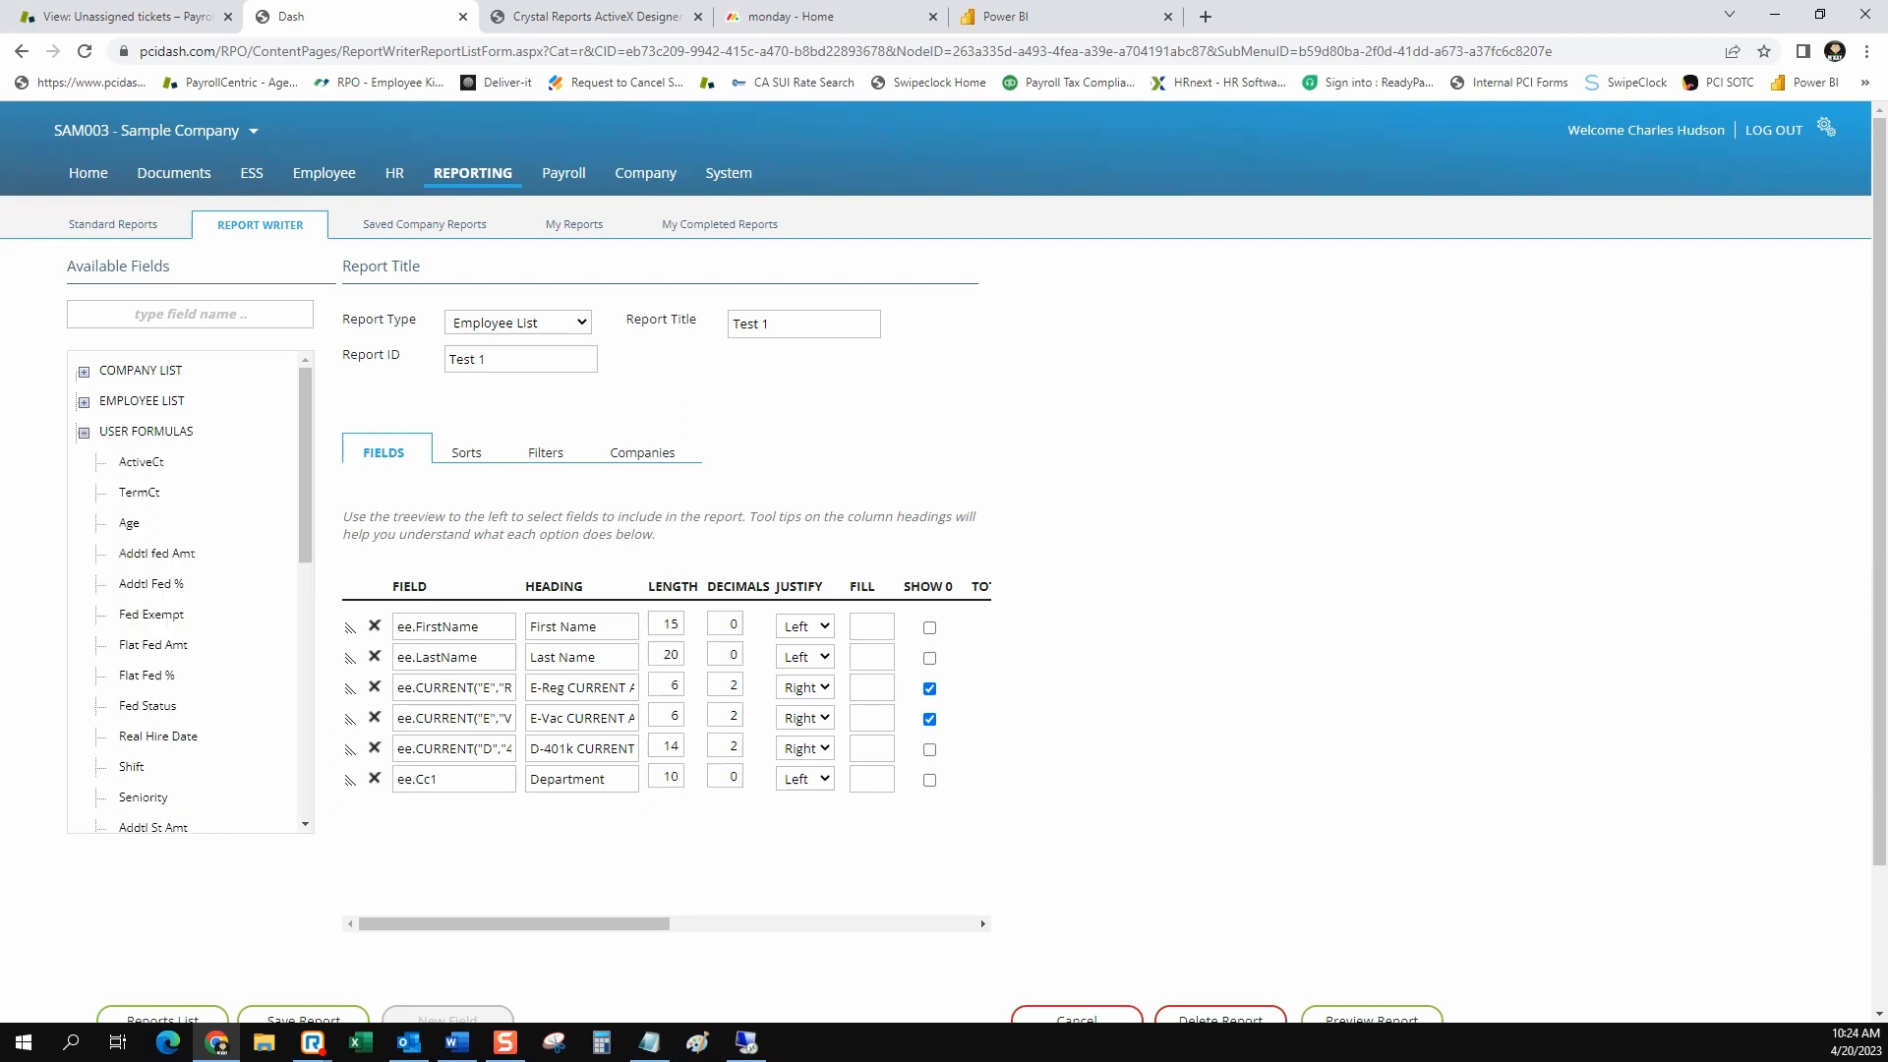
click(84, 402)
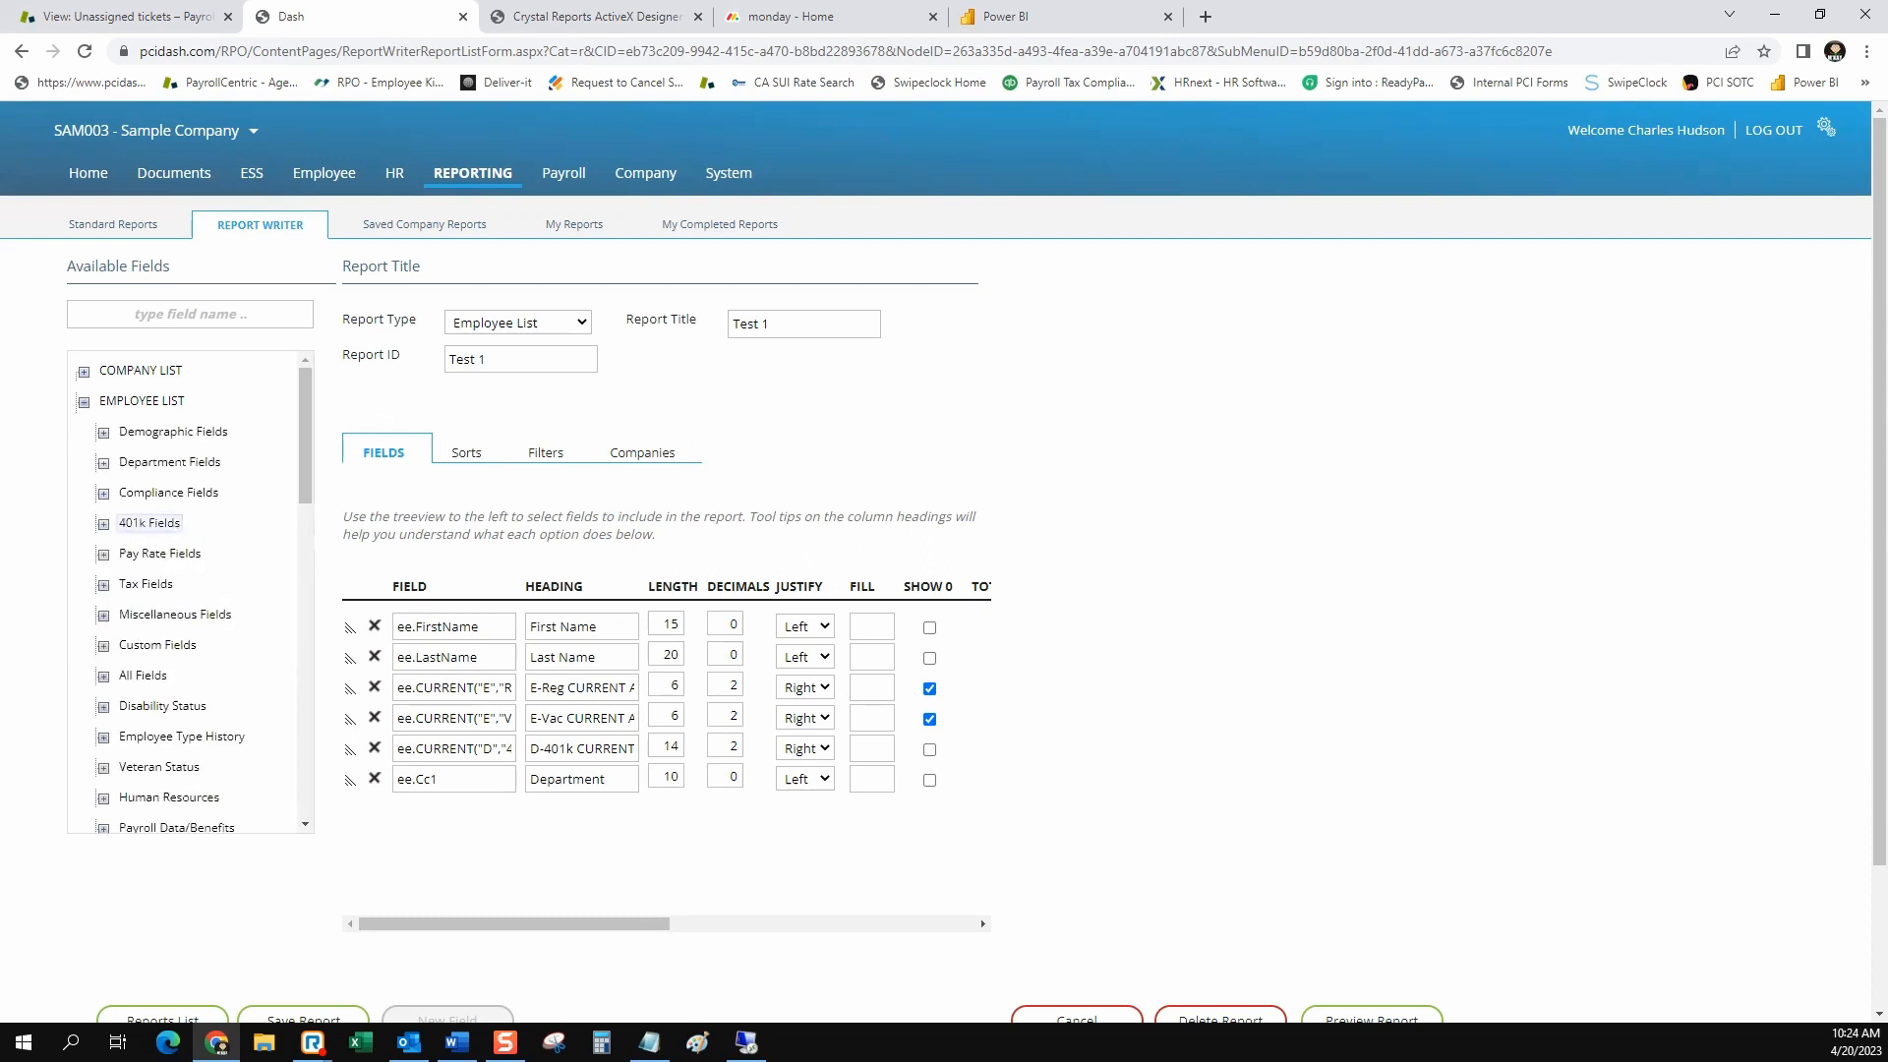
scroll(187, 590, down, 3)
scroll(187, 590, up, 2)
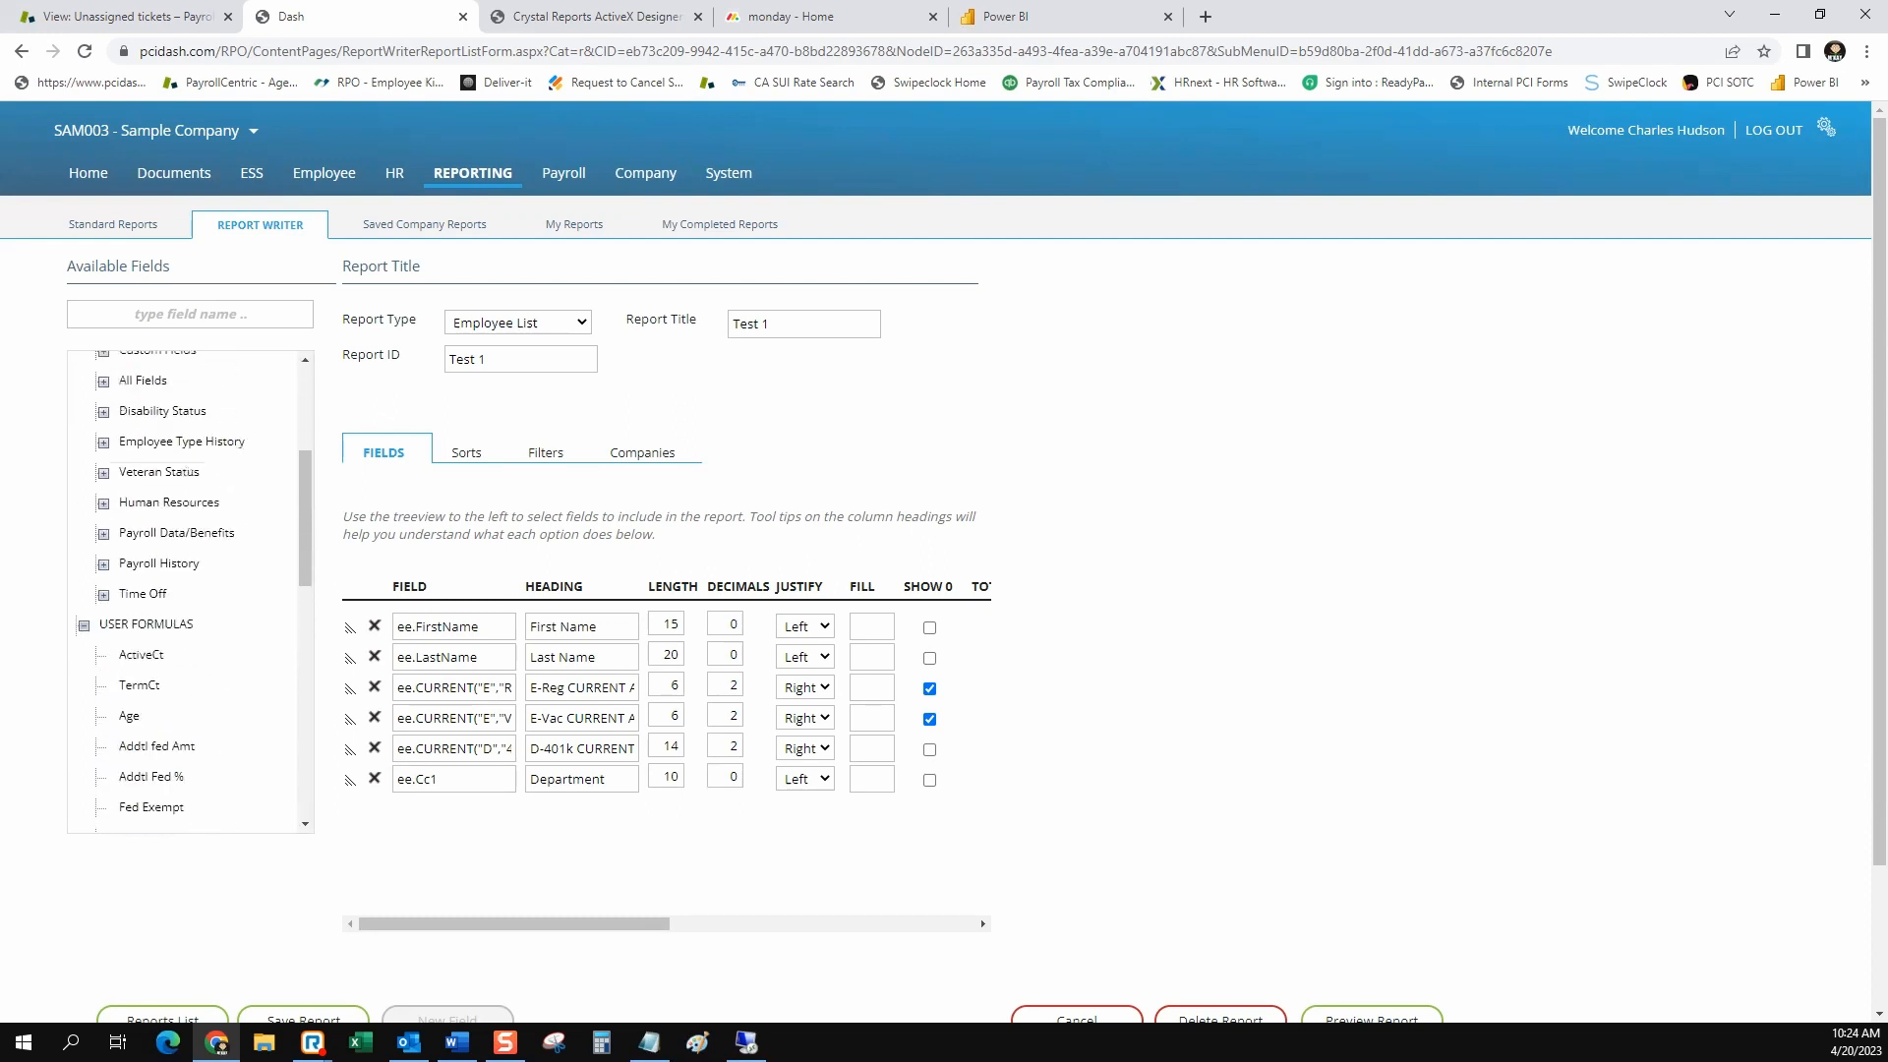
click(157, 564)
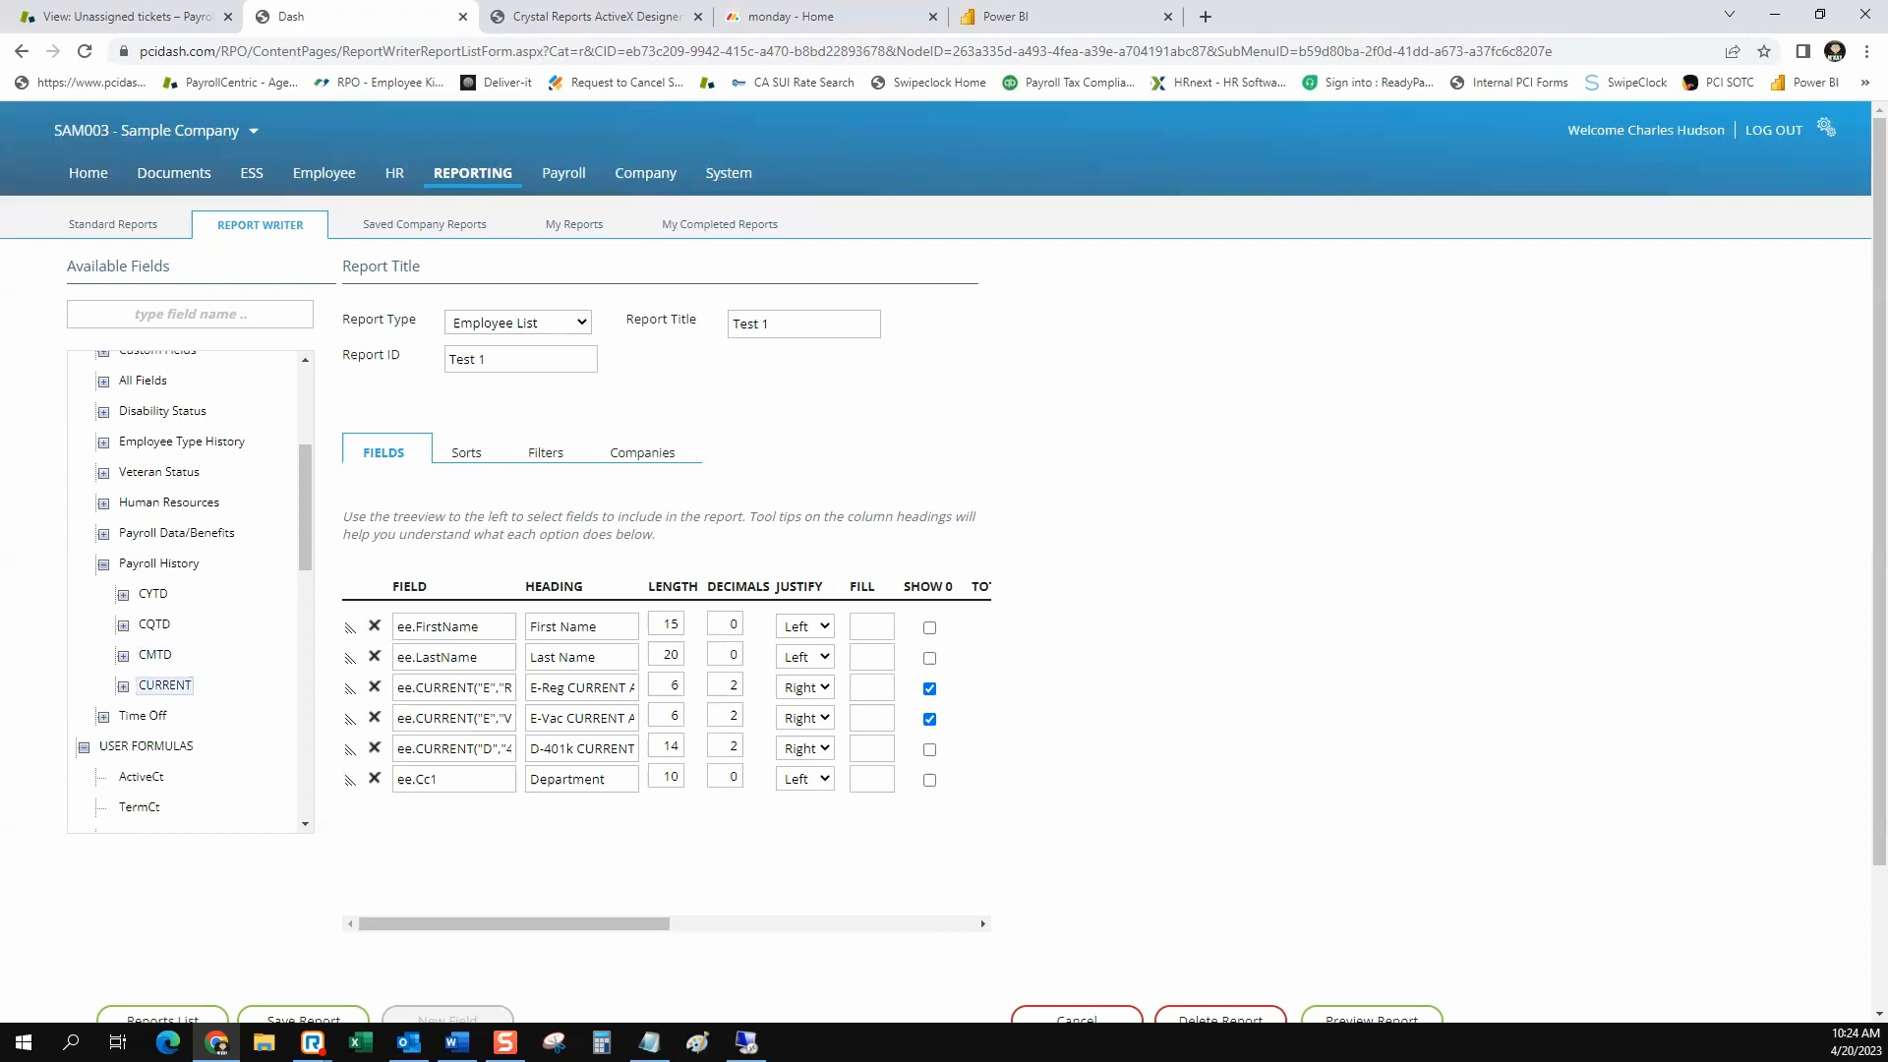
click(123, 686)
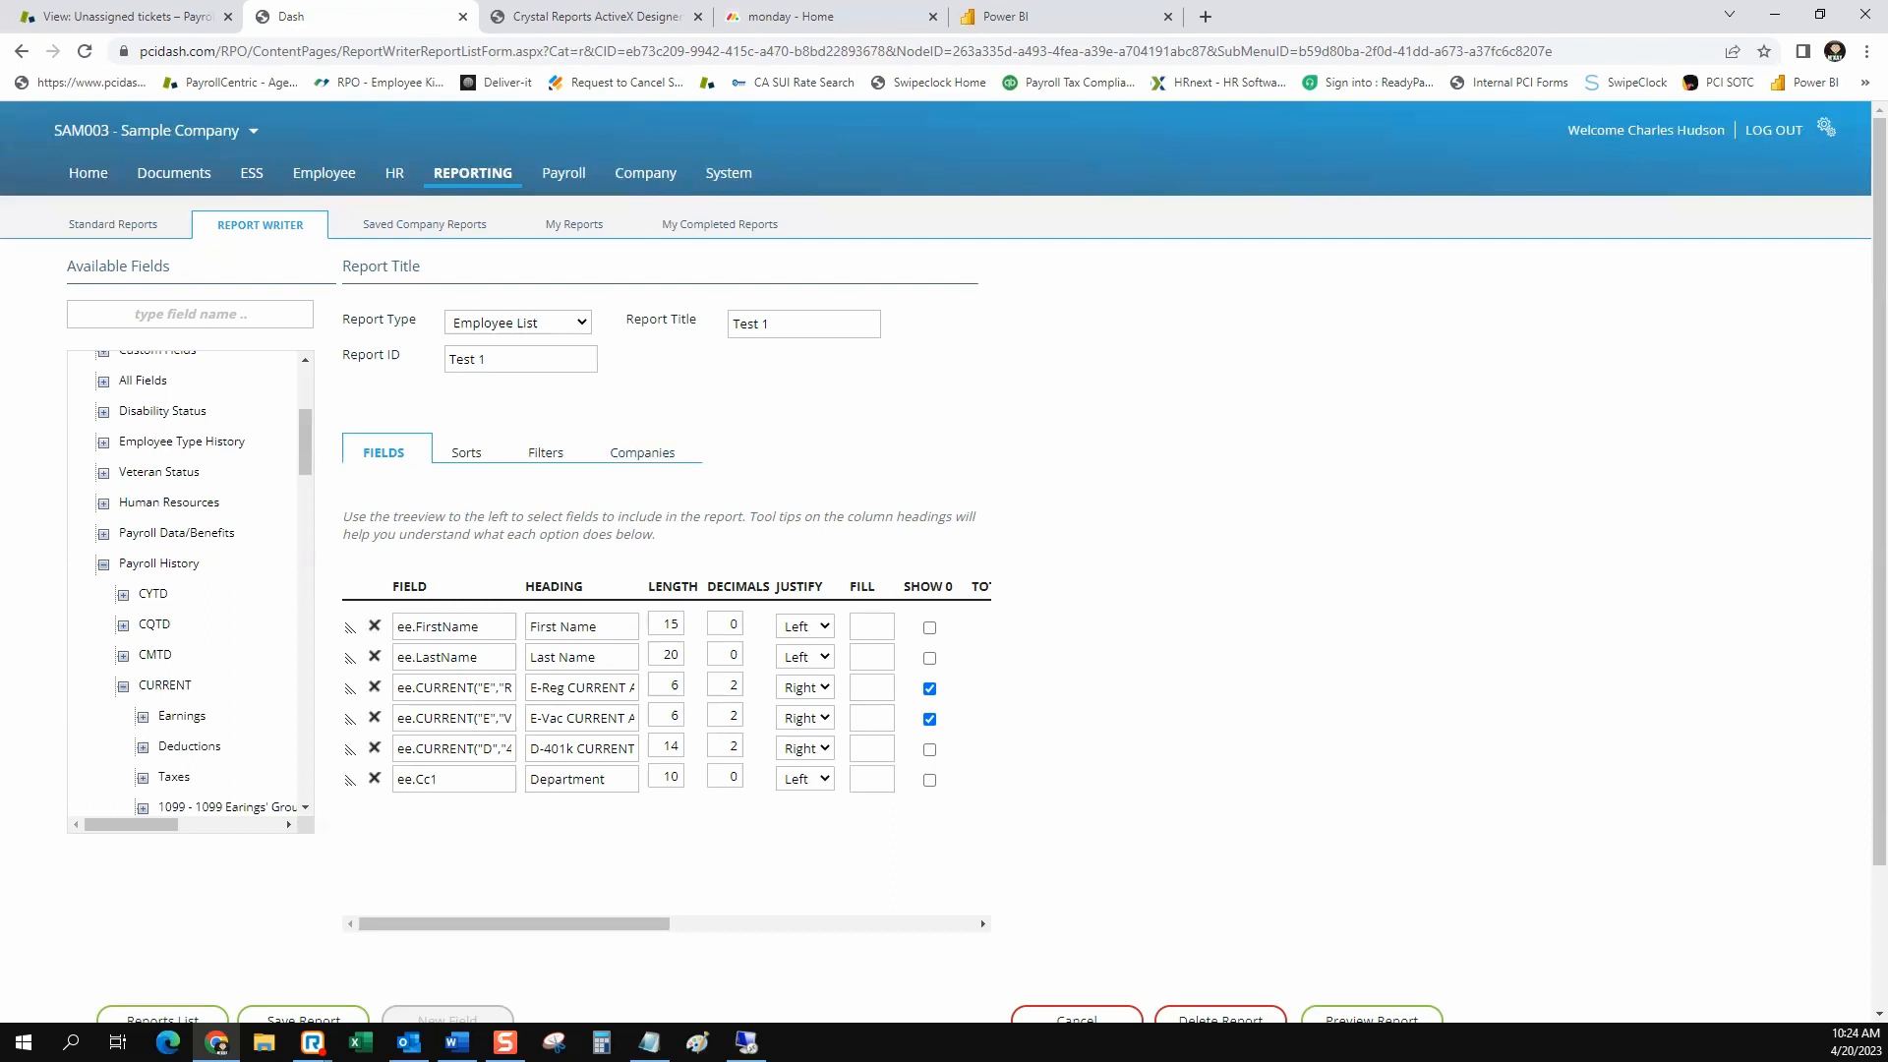
View the Test 1 report's filters, cancel the unsaved edits and return to the reports list
click(546, 452)
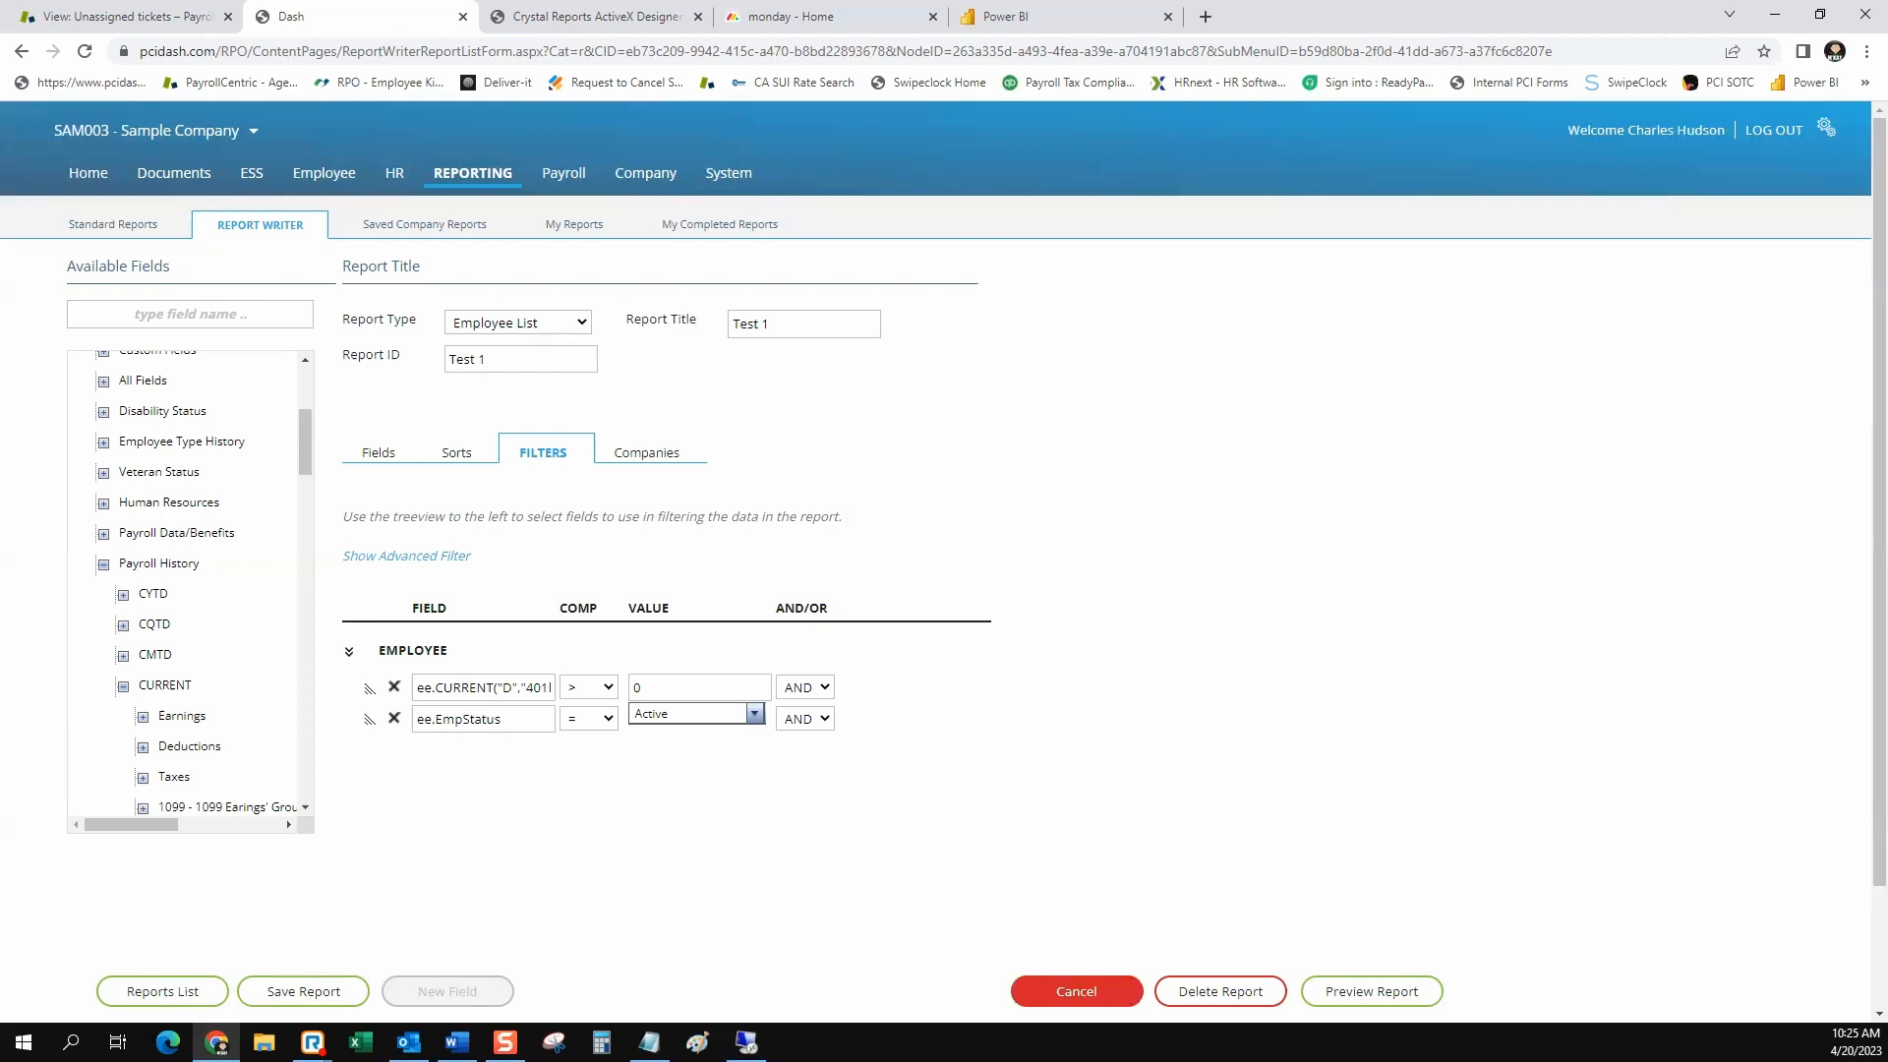
click(1076, 992)
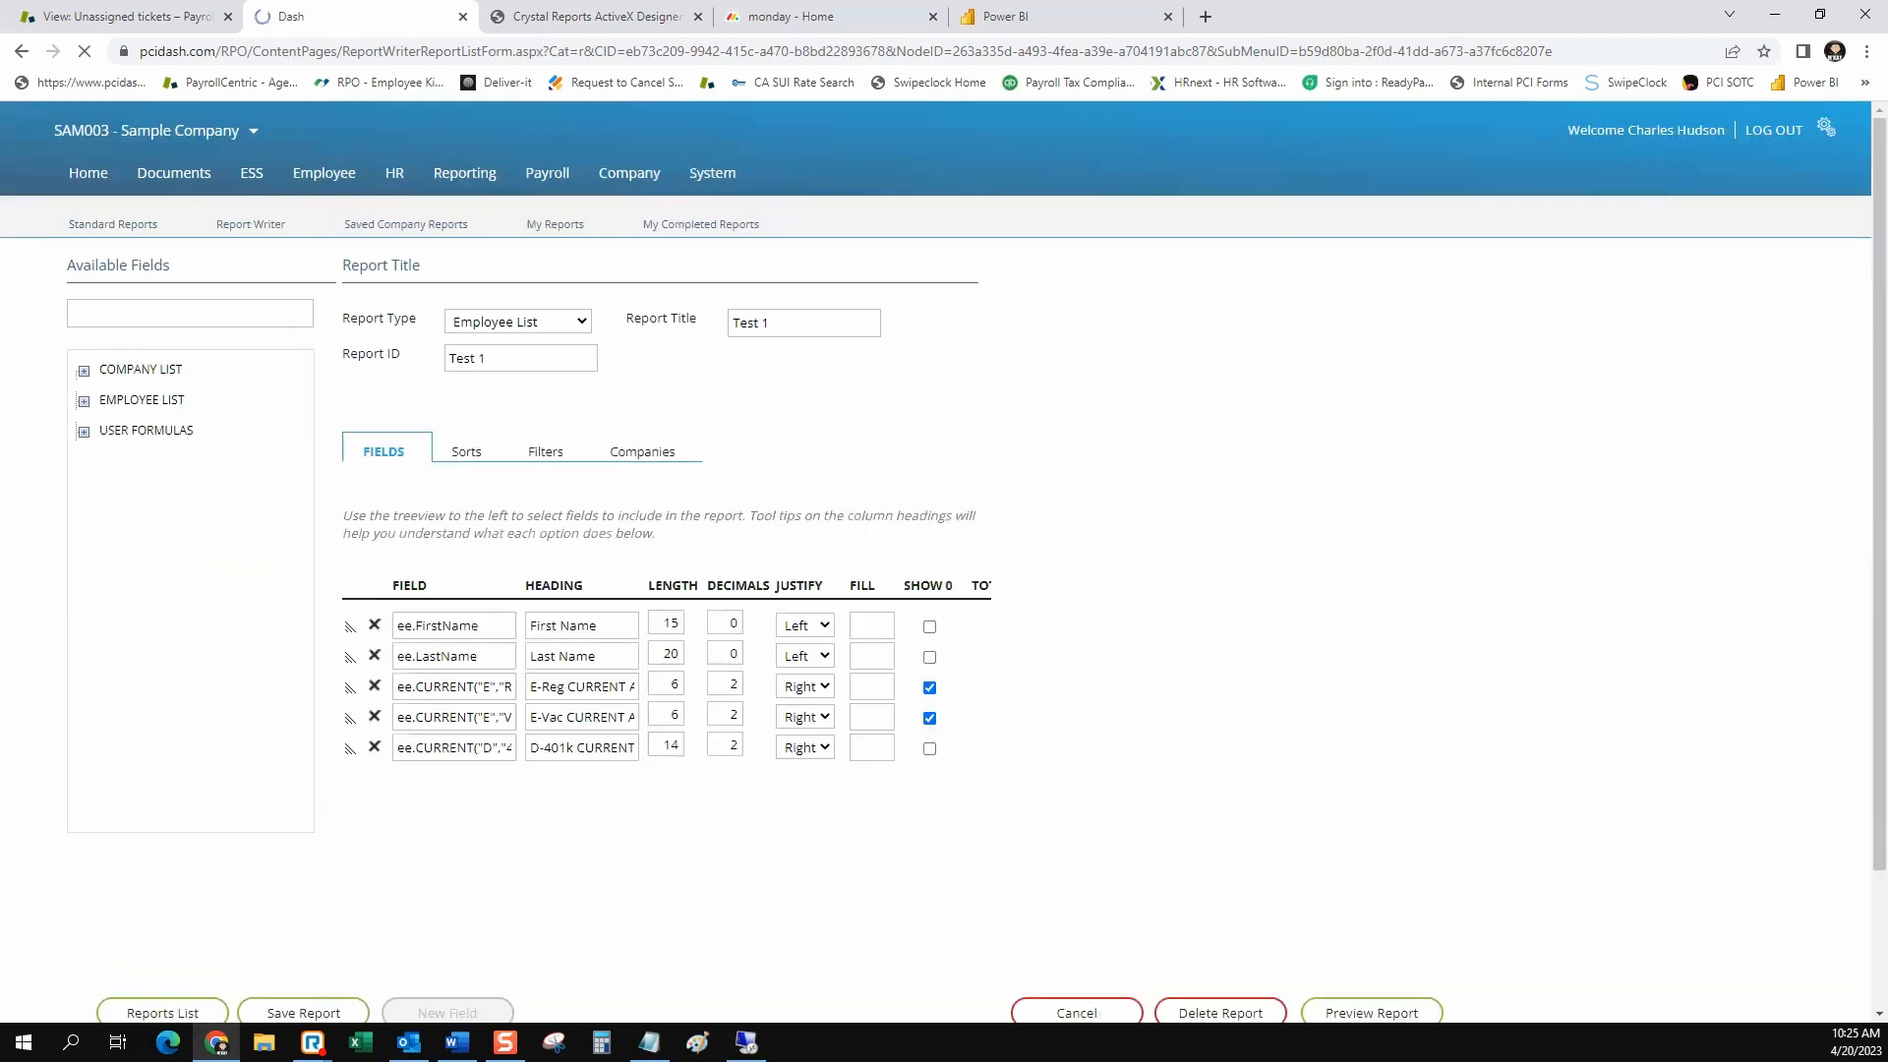
scroll(944, 560, down, 1)
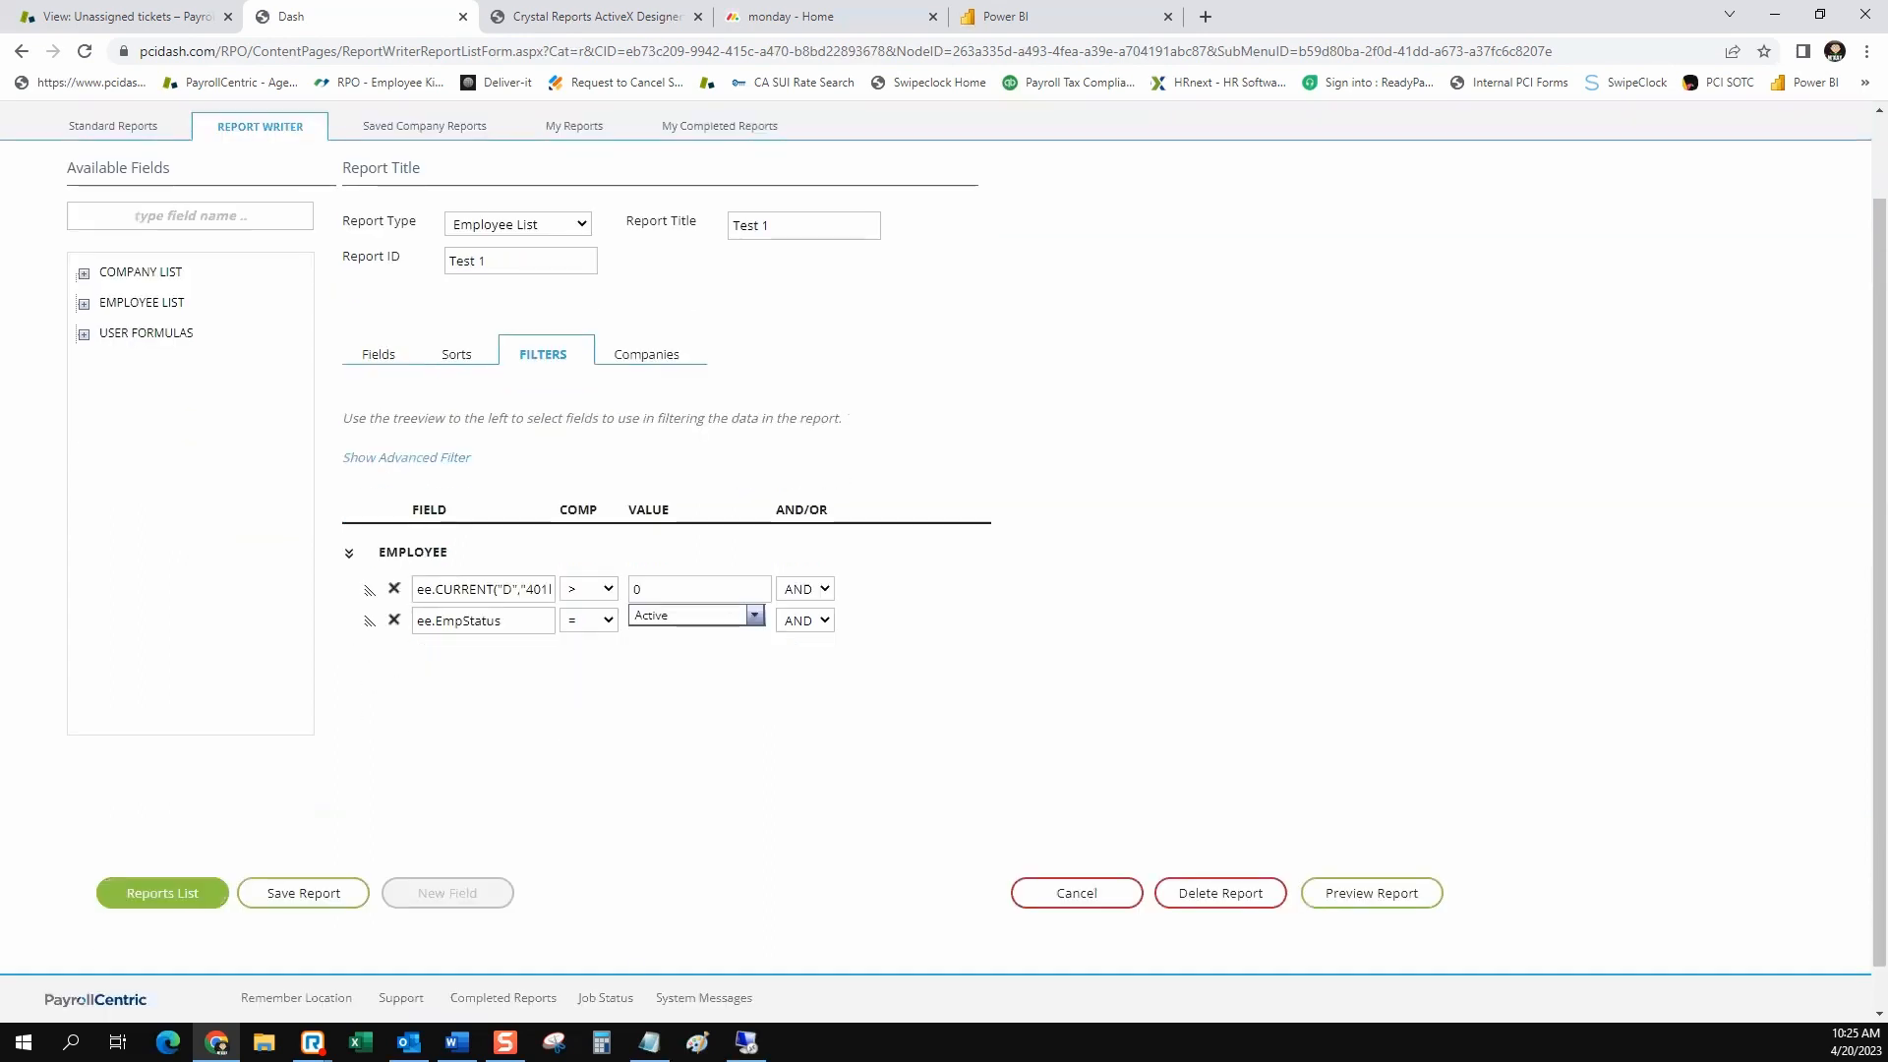
click(162, 892)
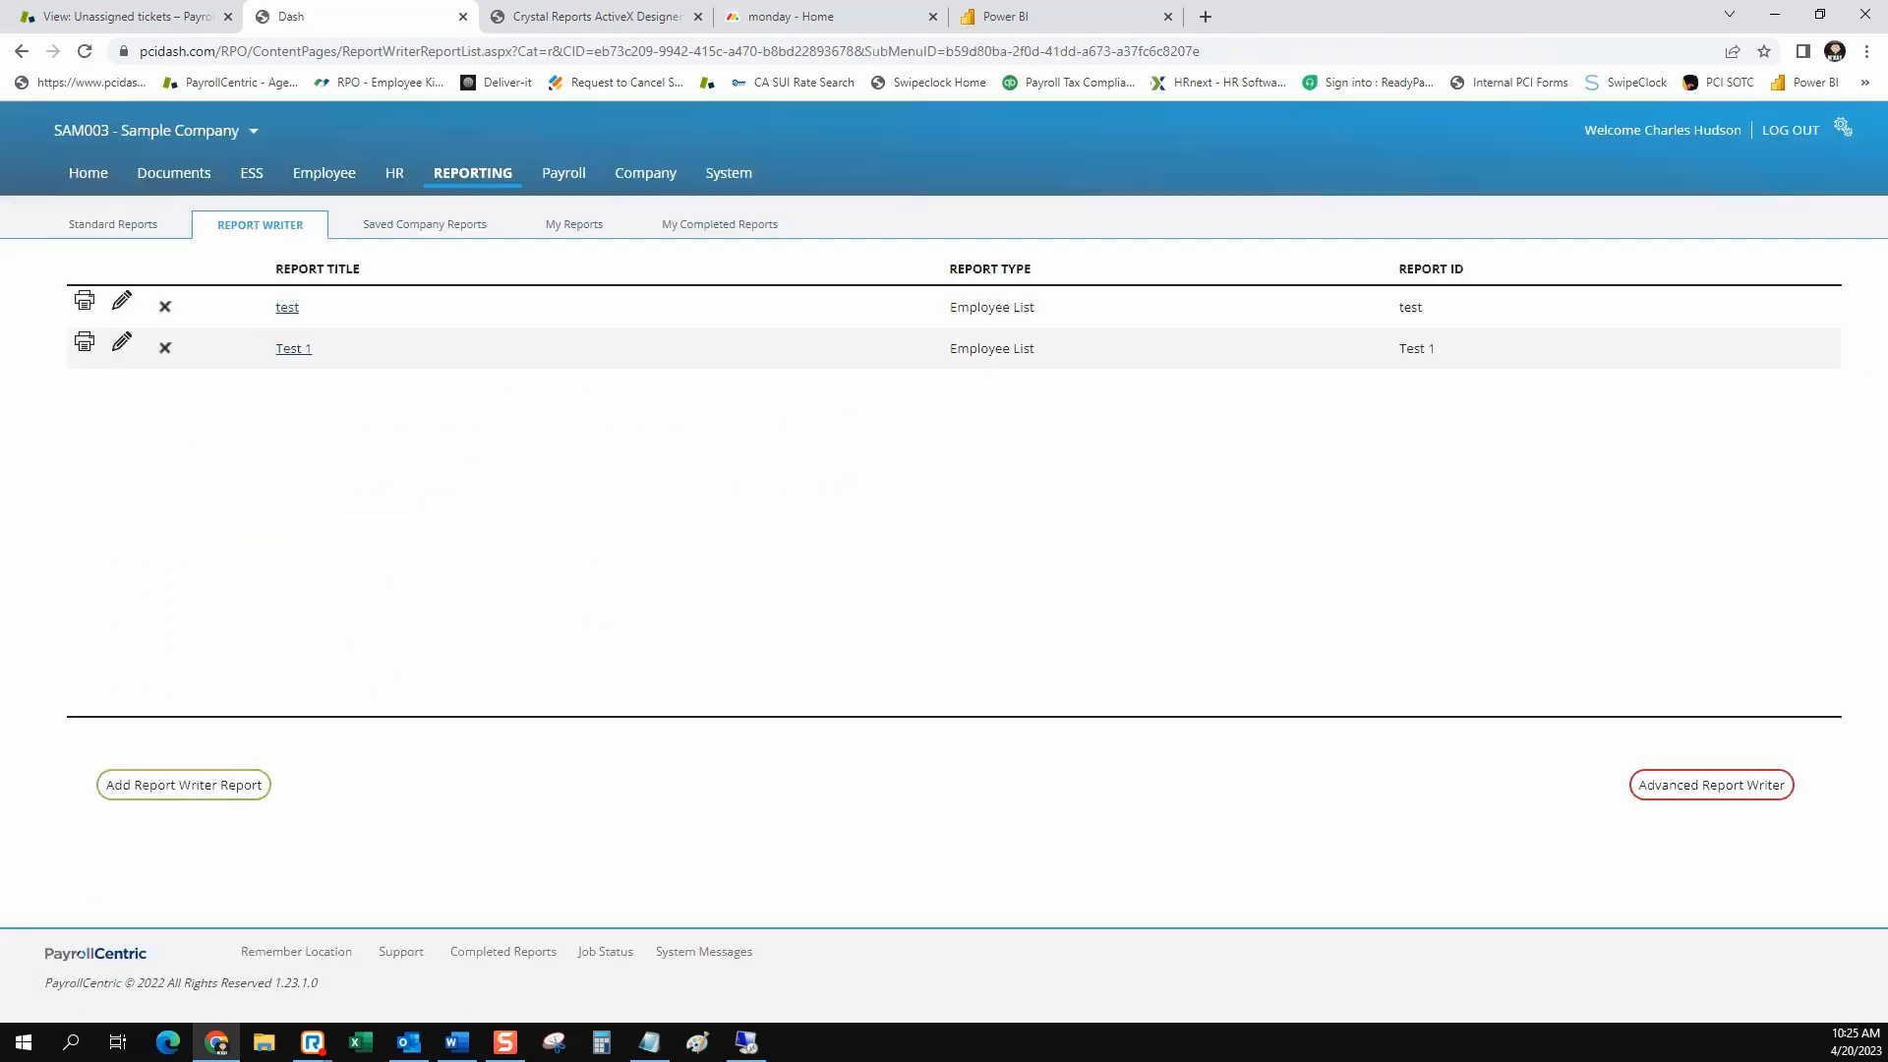
Start a new report in the Advanced Report Writer and add the Demographics fields Co, Last, First Middle Name, and Employee ID
click(1710, 784)
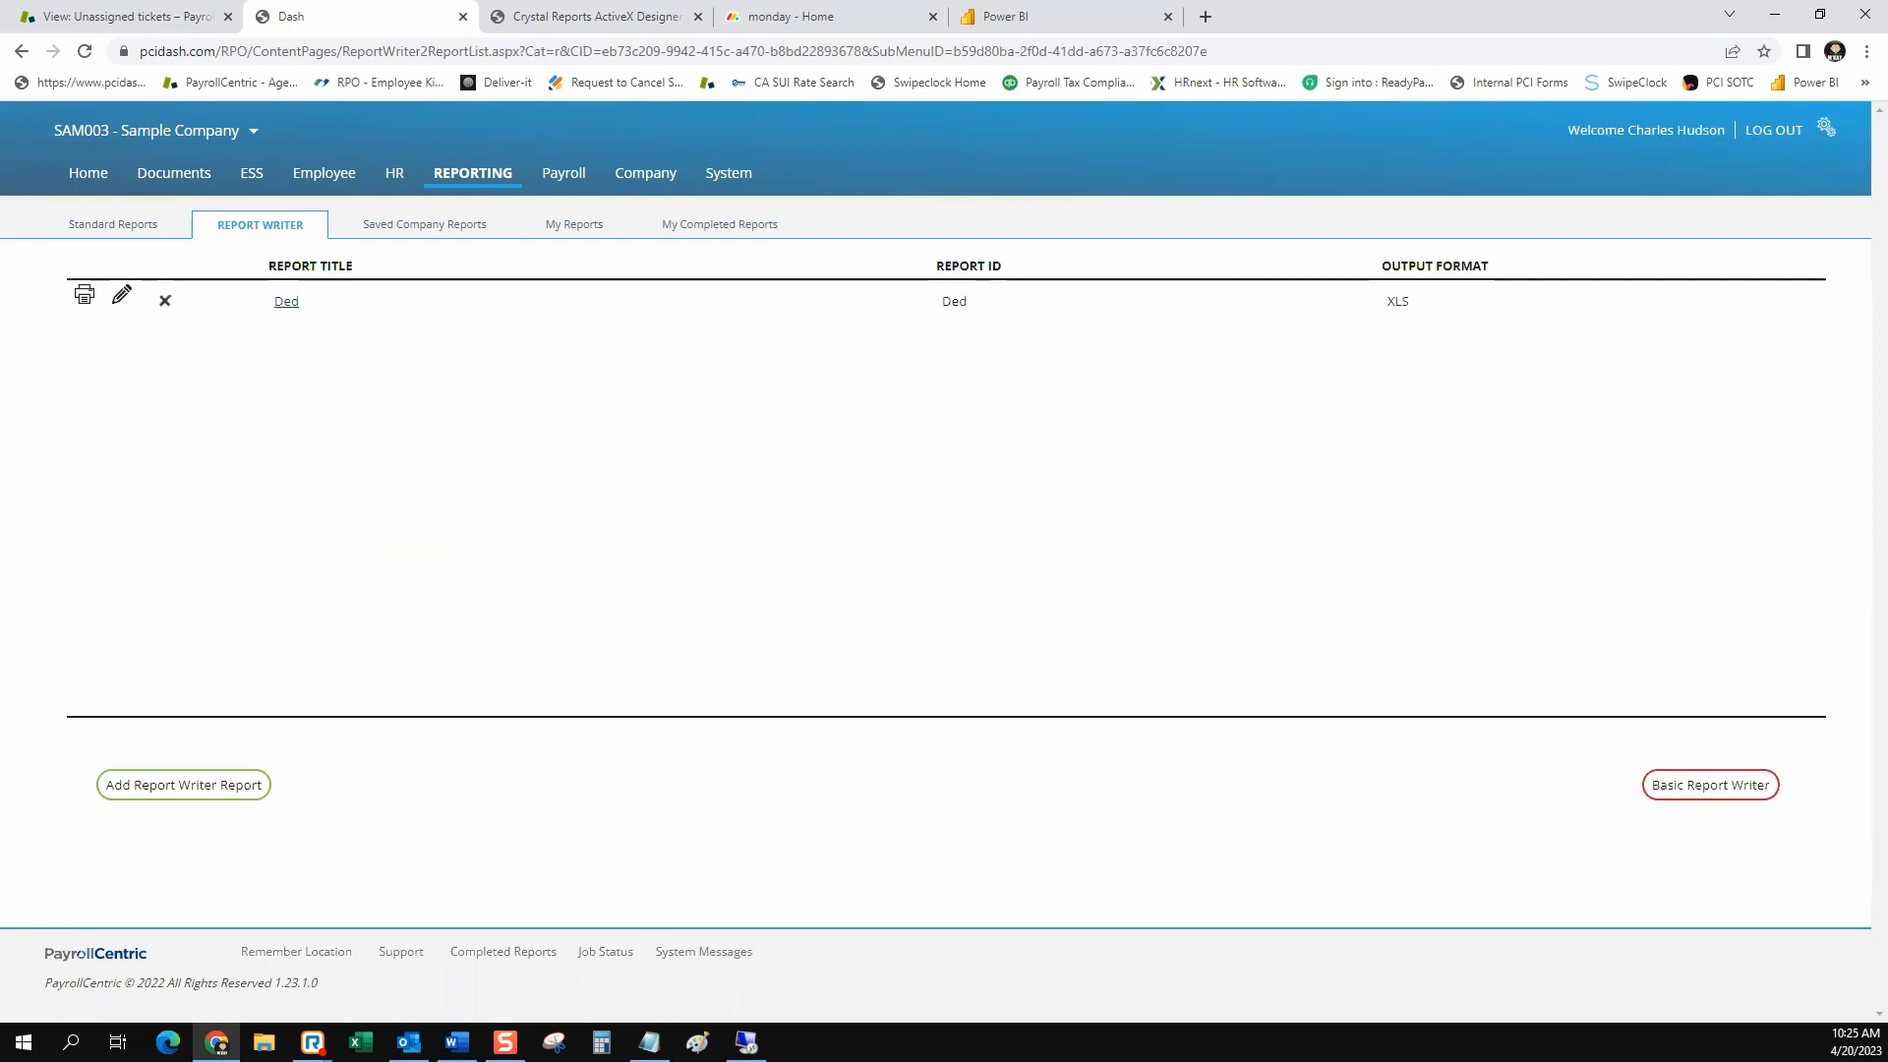
click(184, 784)
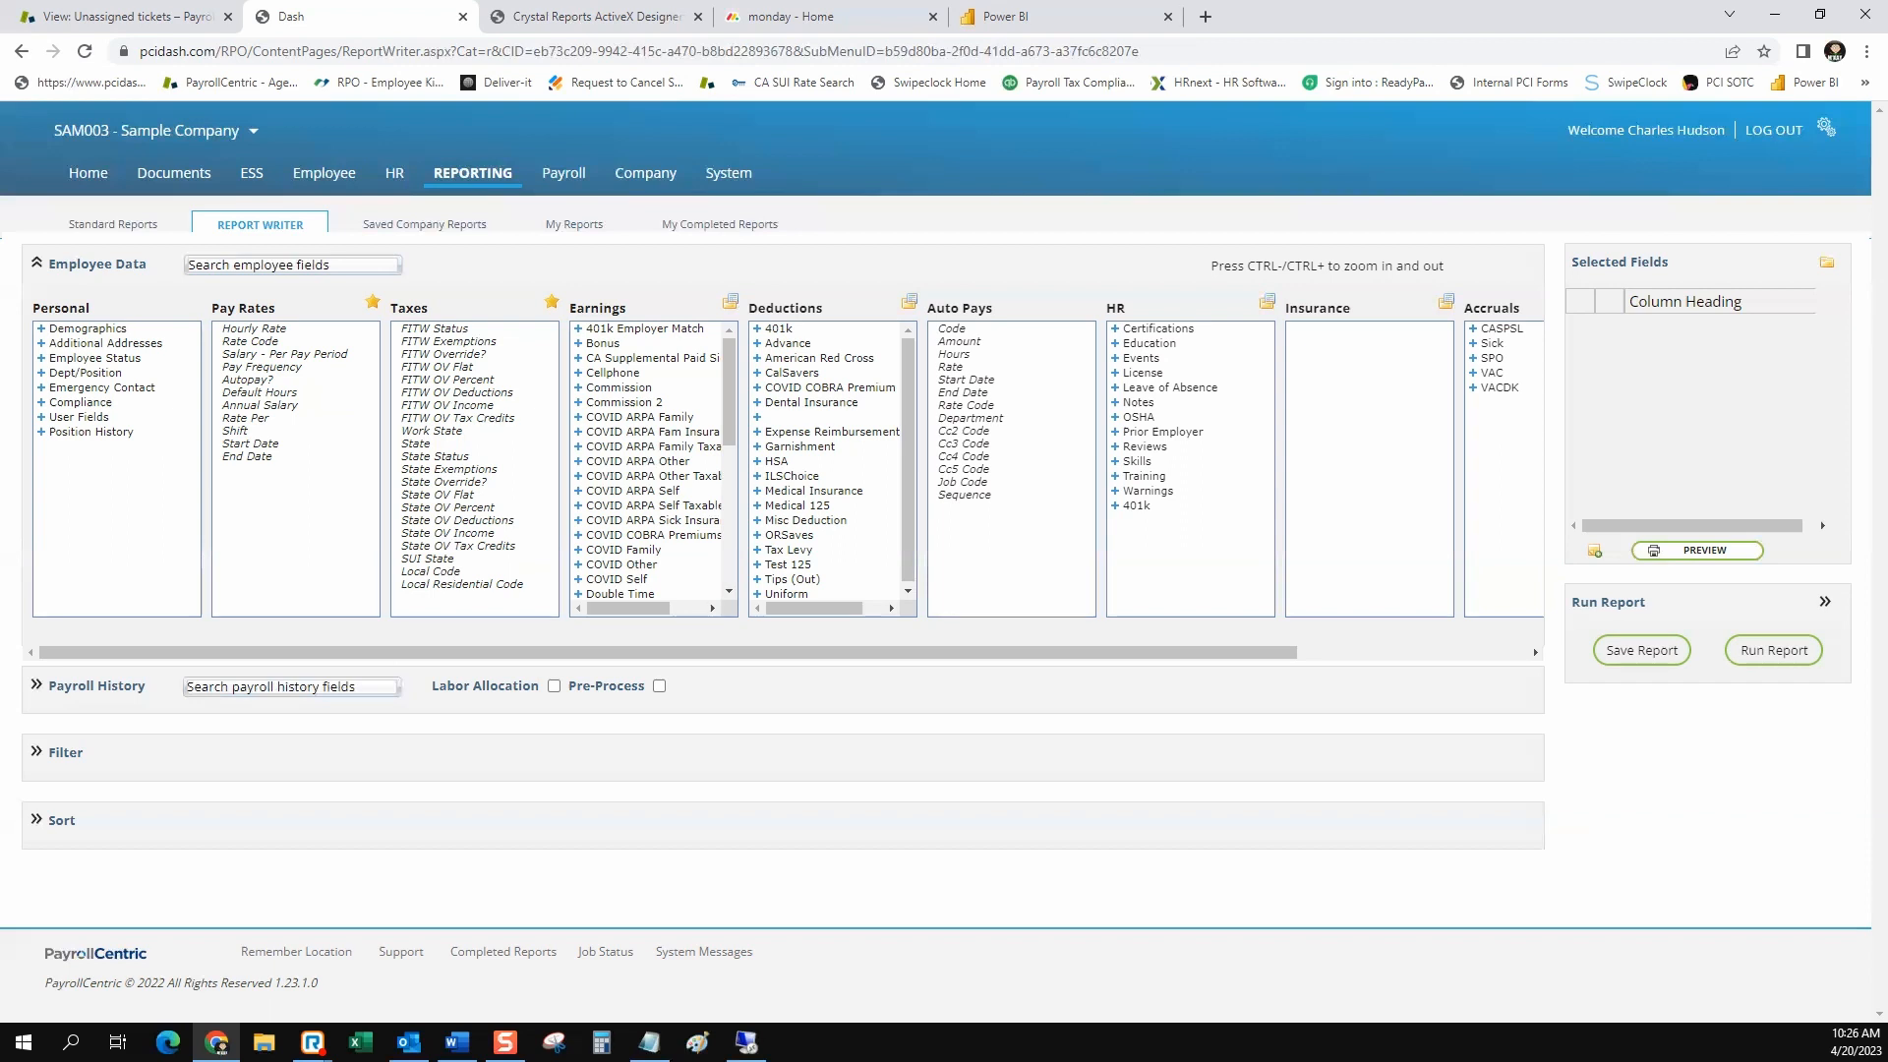
click(42, 329)
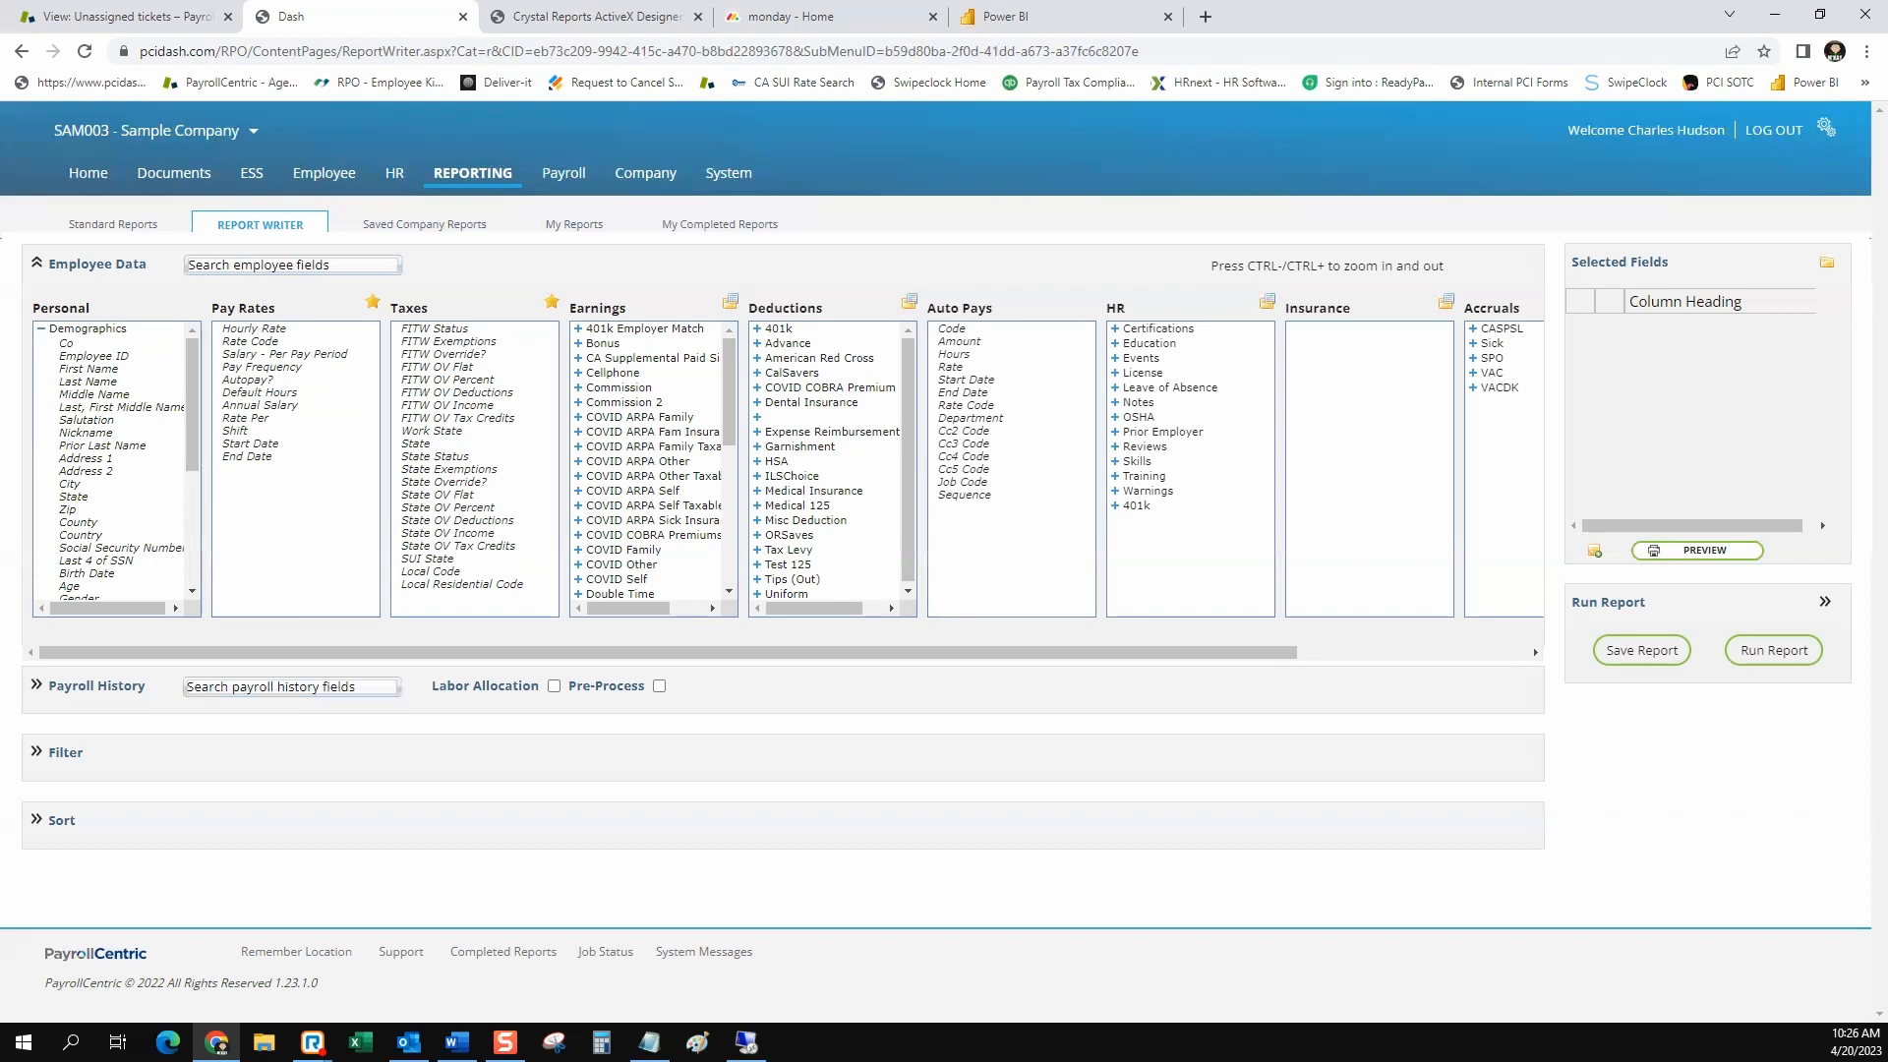
click(67, 343)
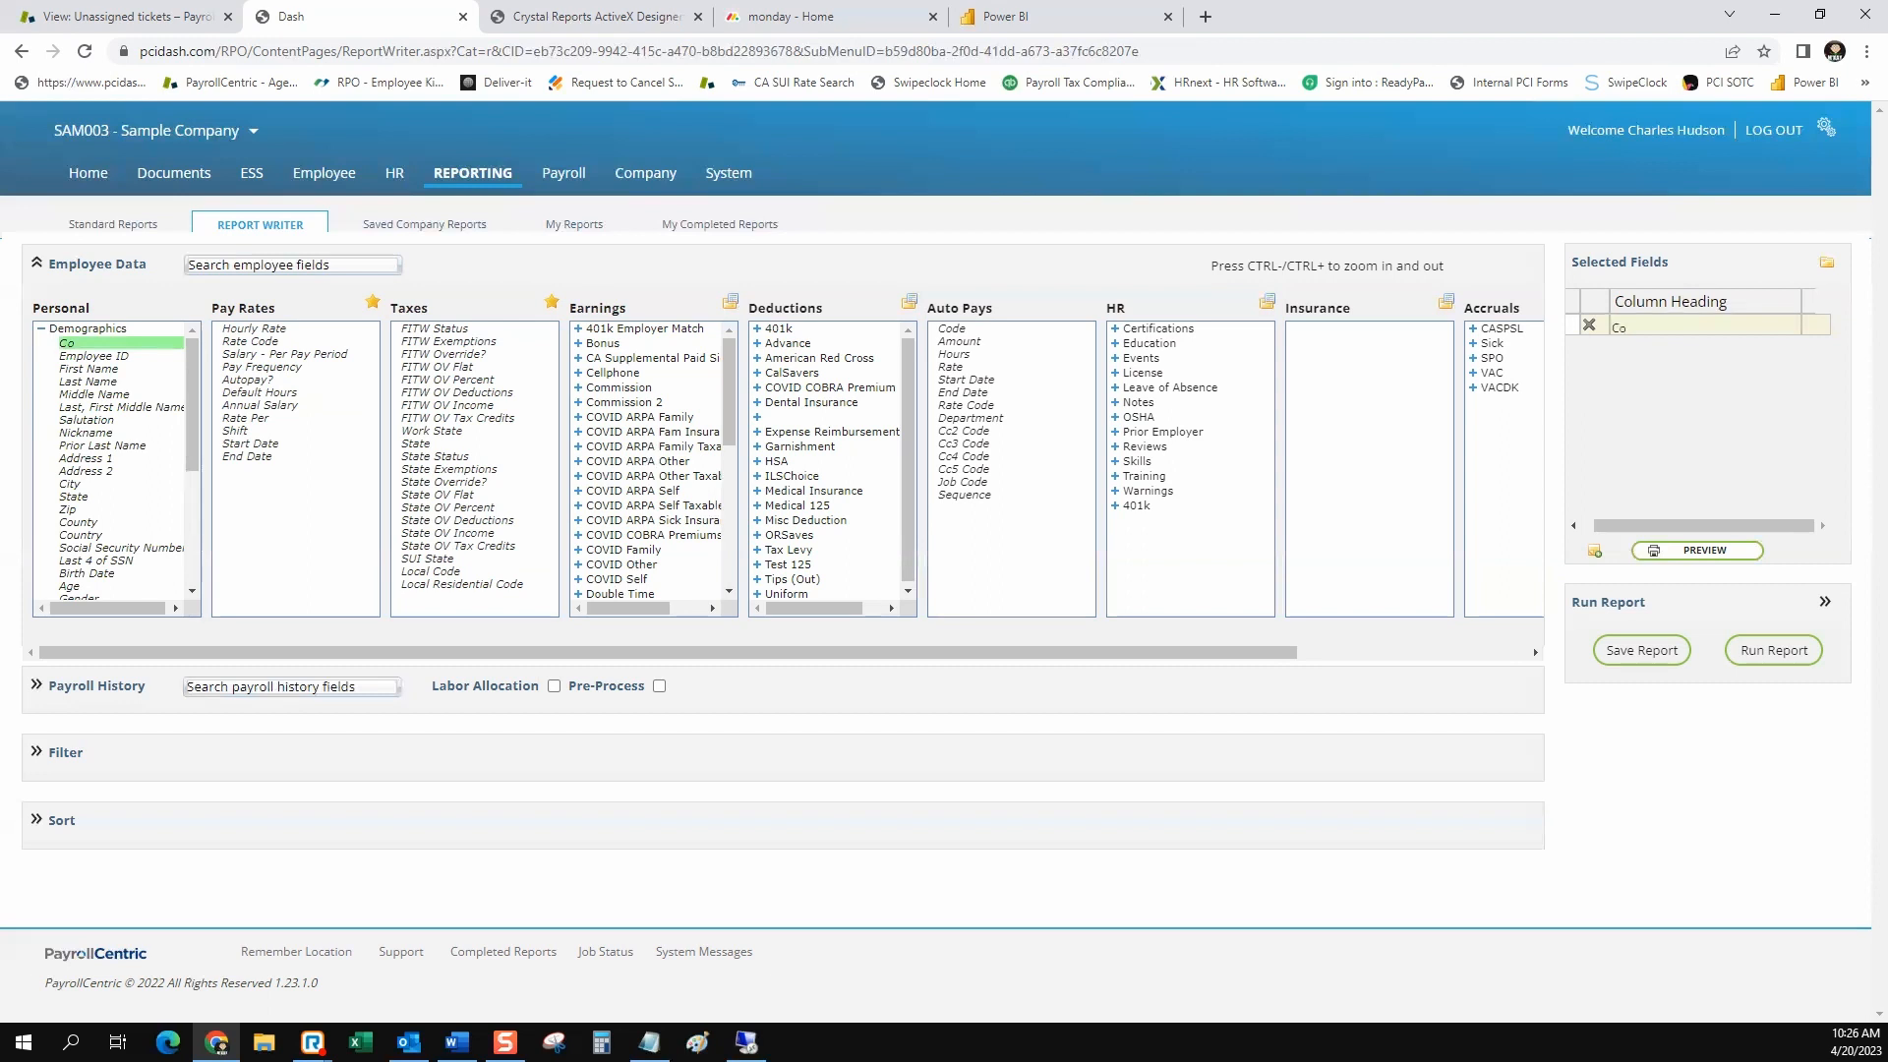
click(120, 407)
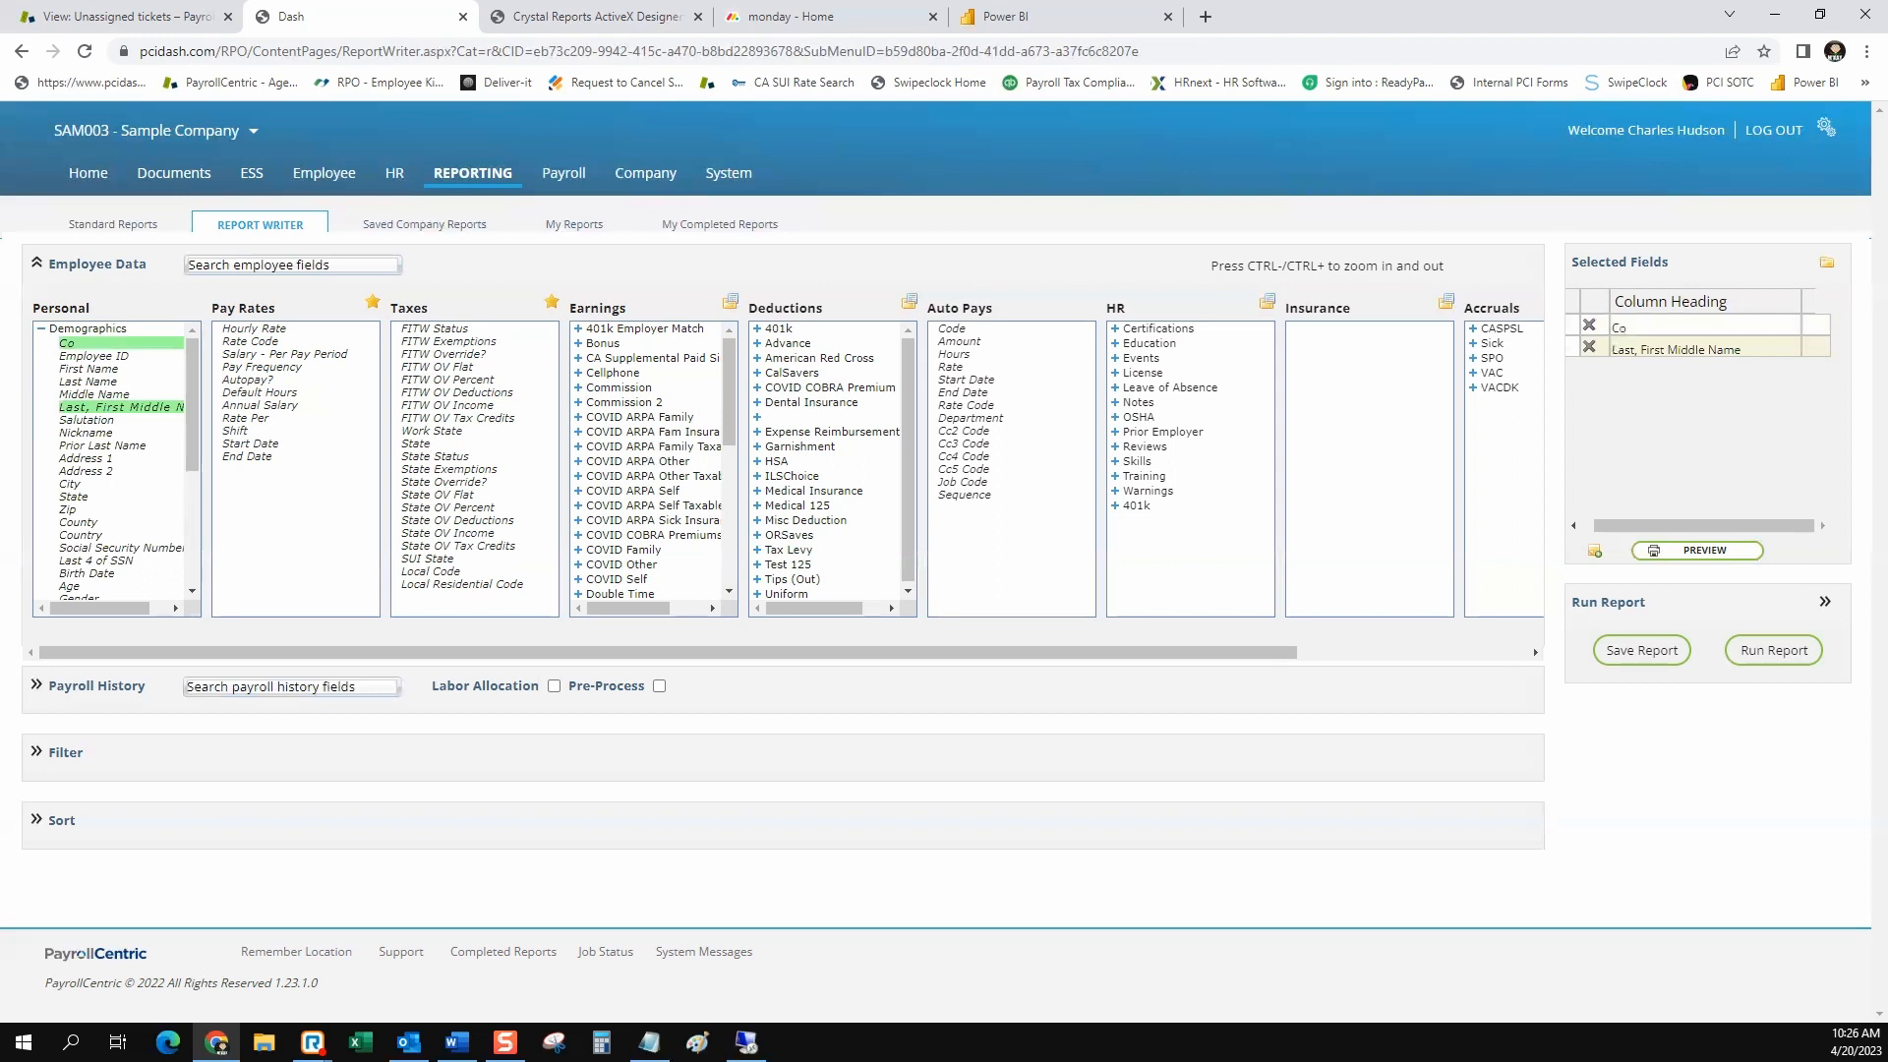
drag(1670, 261, 1578, 261)
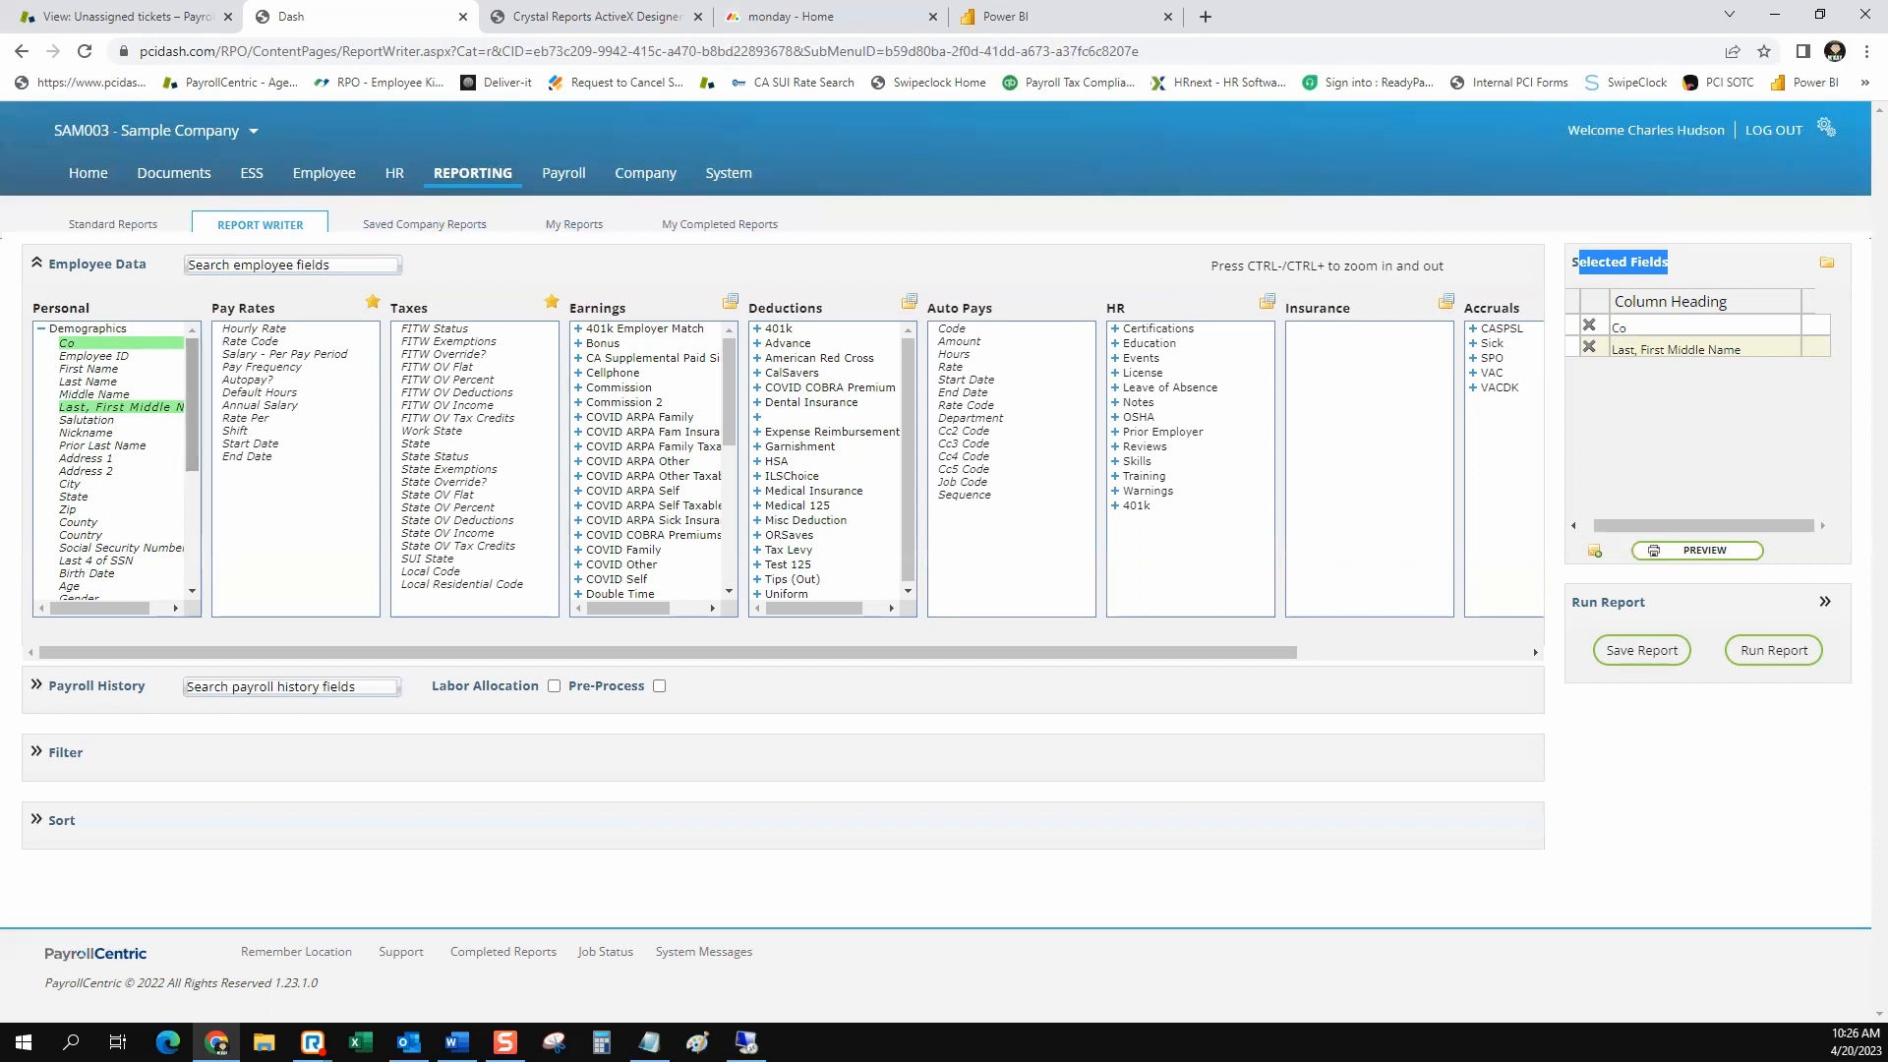
click(100, 356)
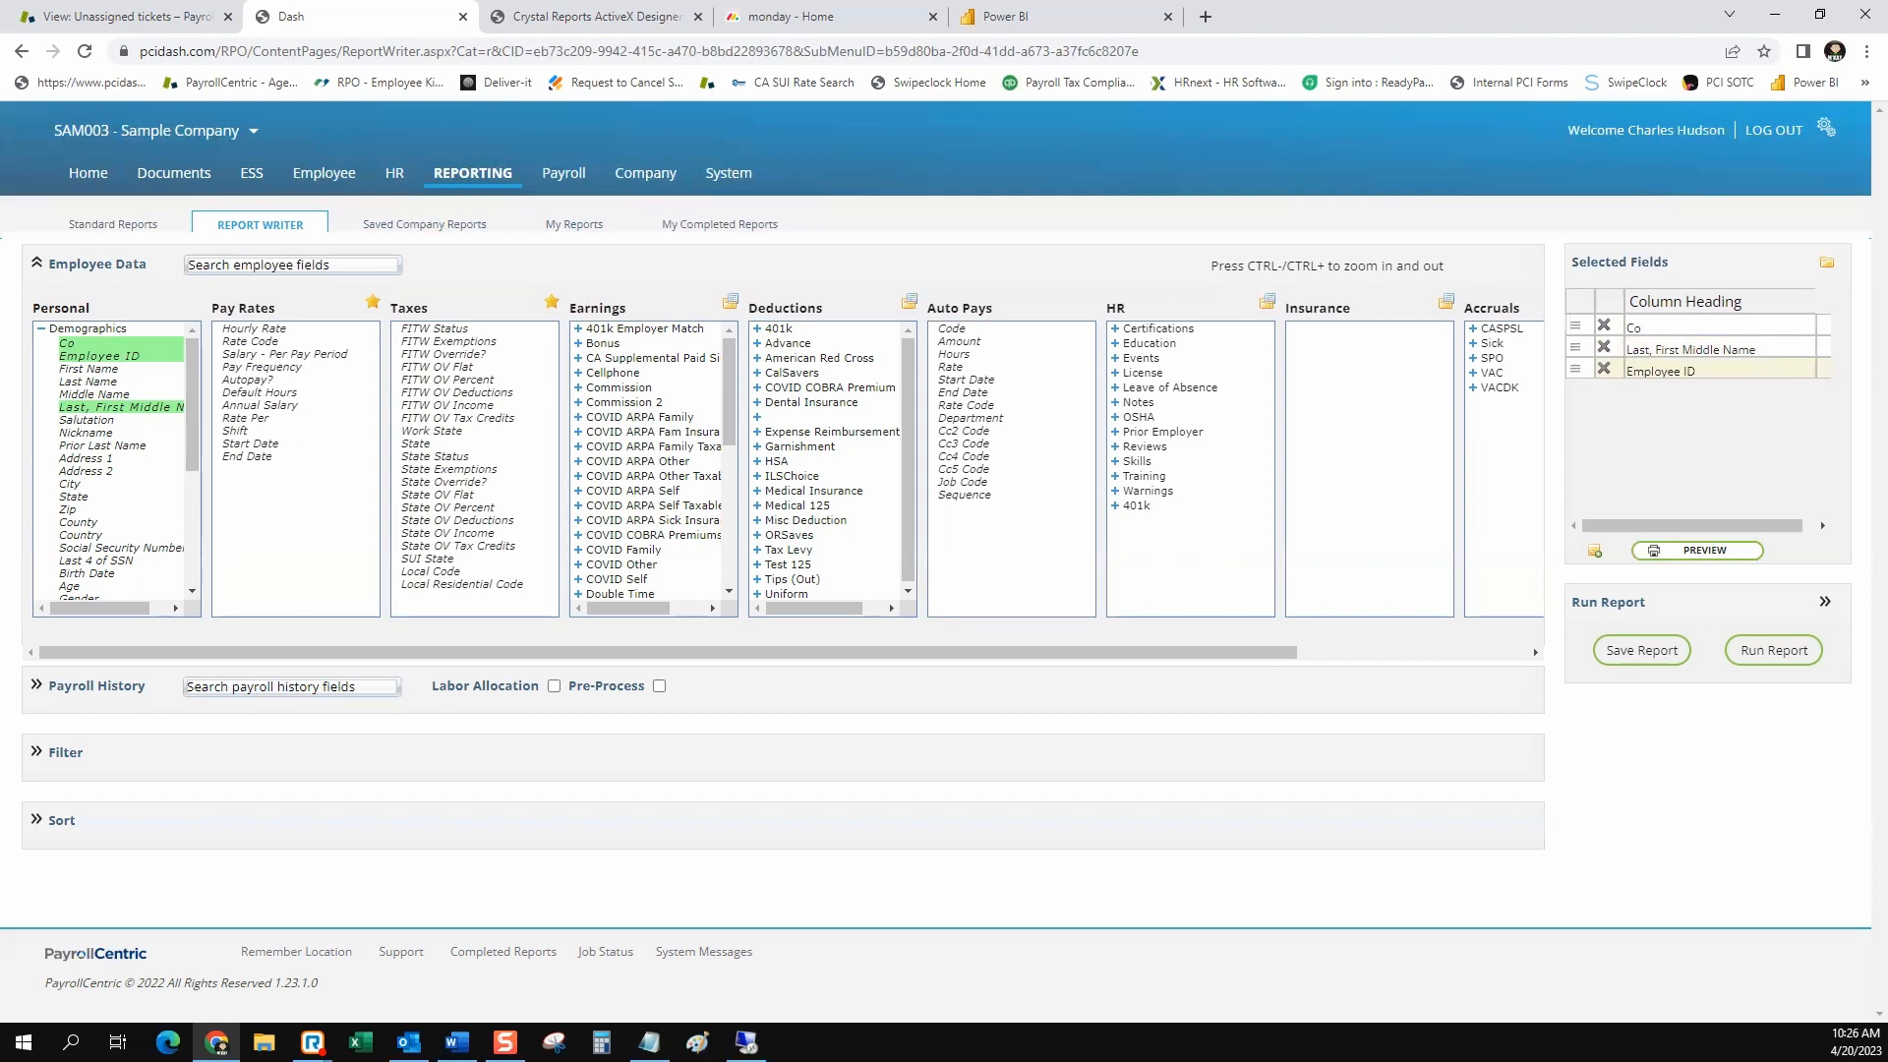
Place Employee ID directly after Co in the selected fields and add a static field headed Roth 401k with blank text
drag(1575, 369, 1576, 345)
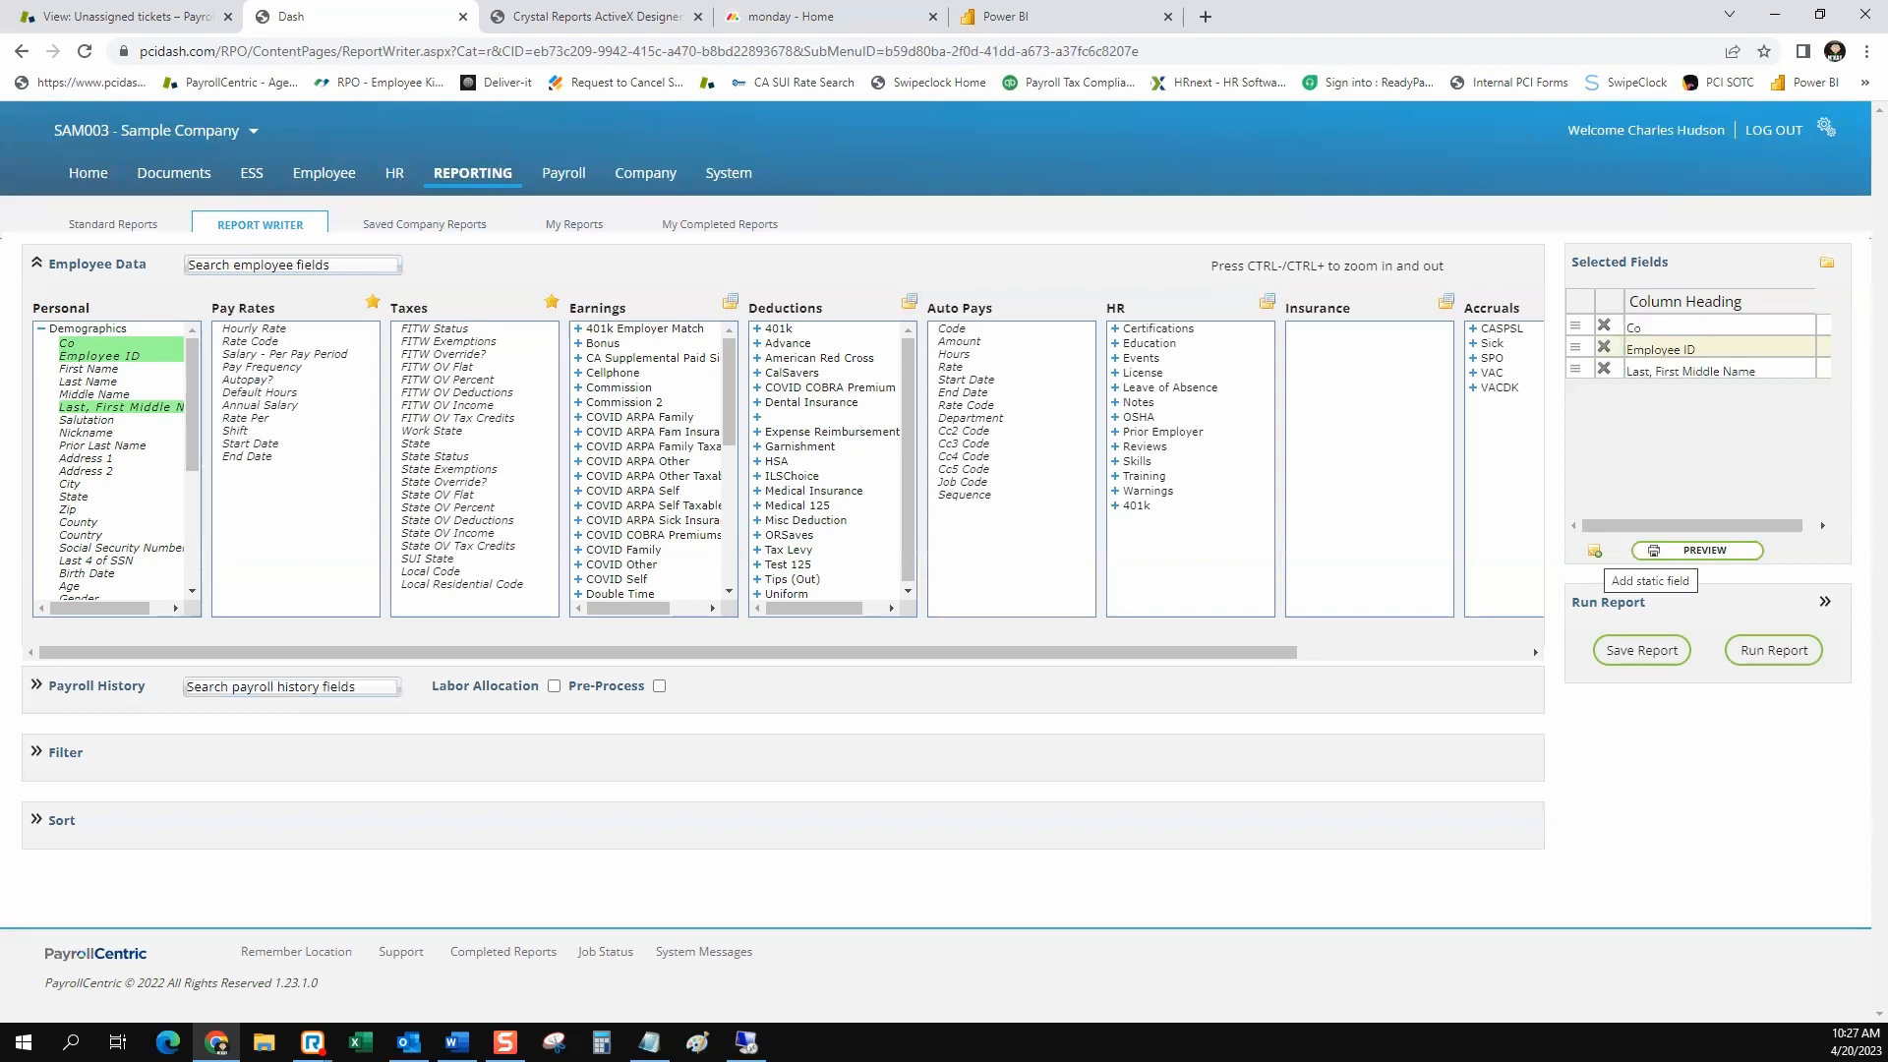
click(1595, 552)
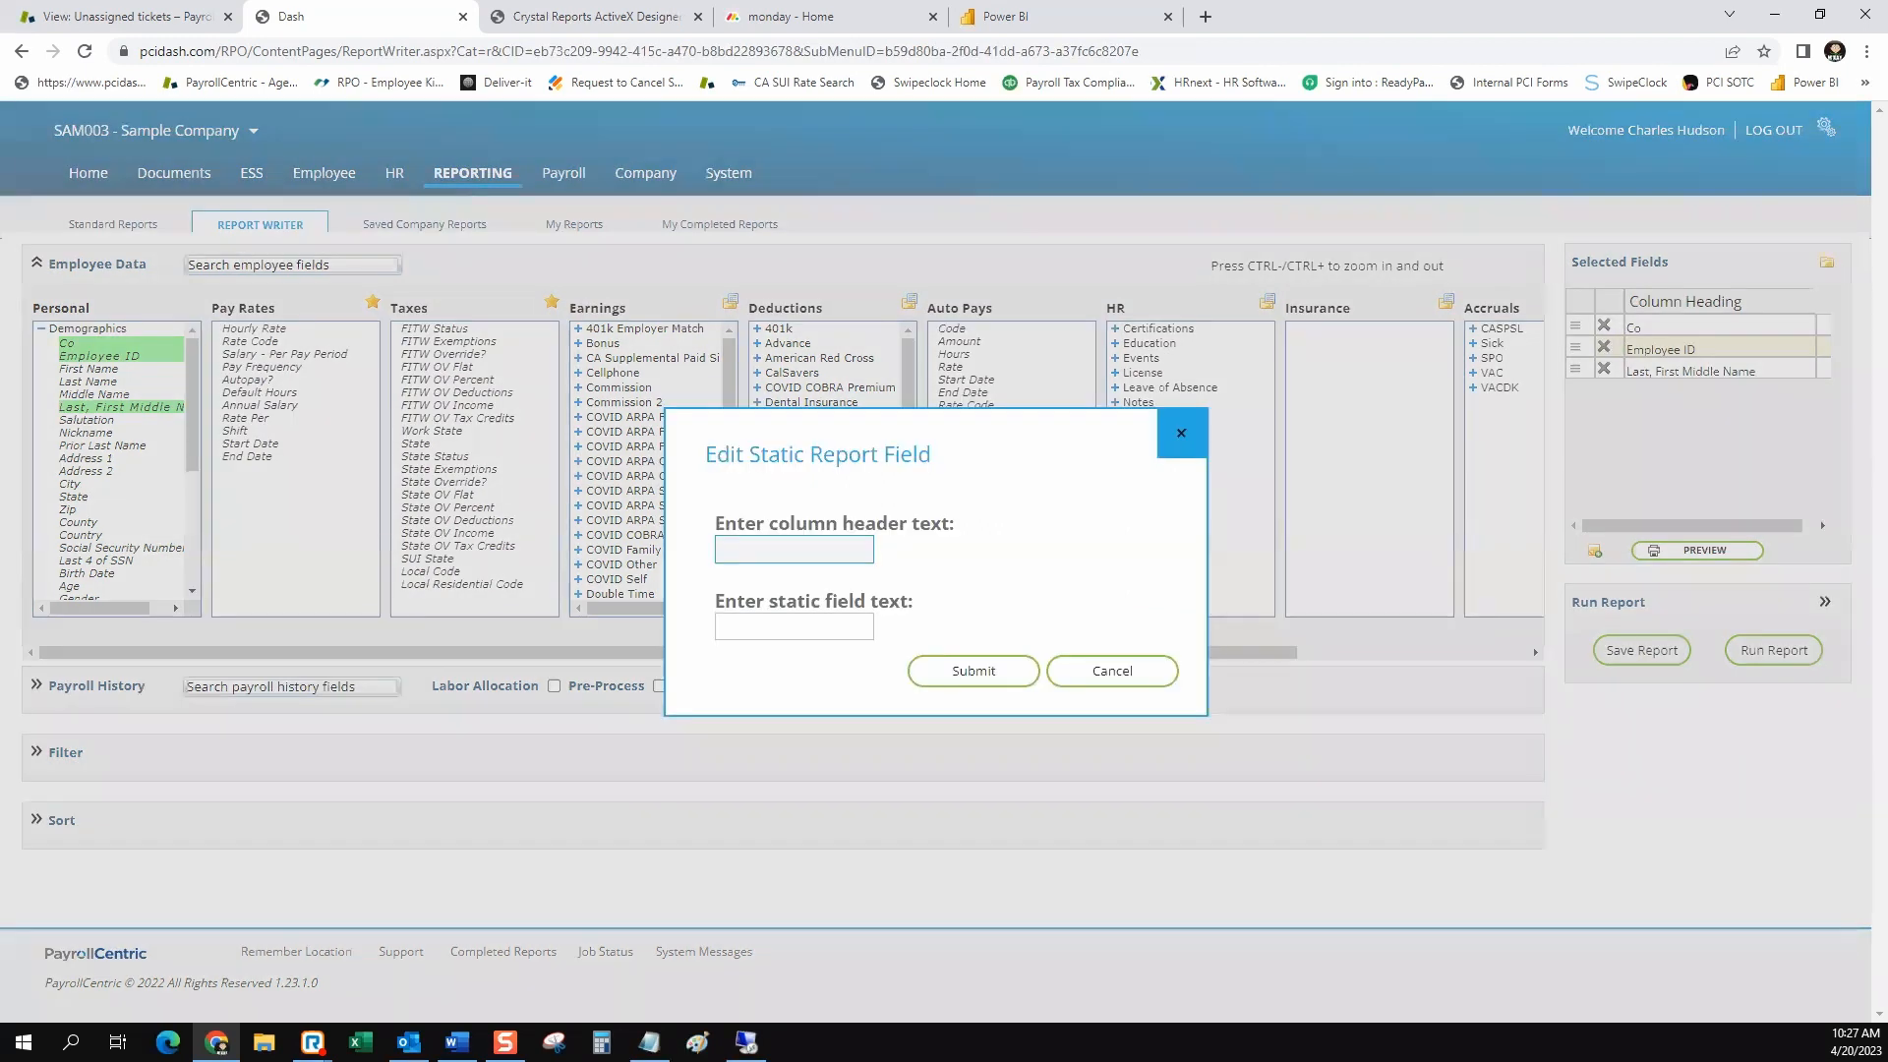
text(Roth 401k)
click(787, 626)
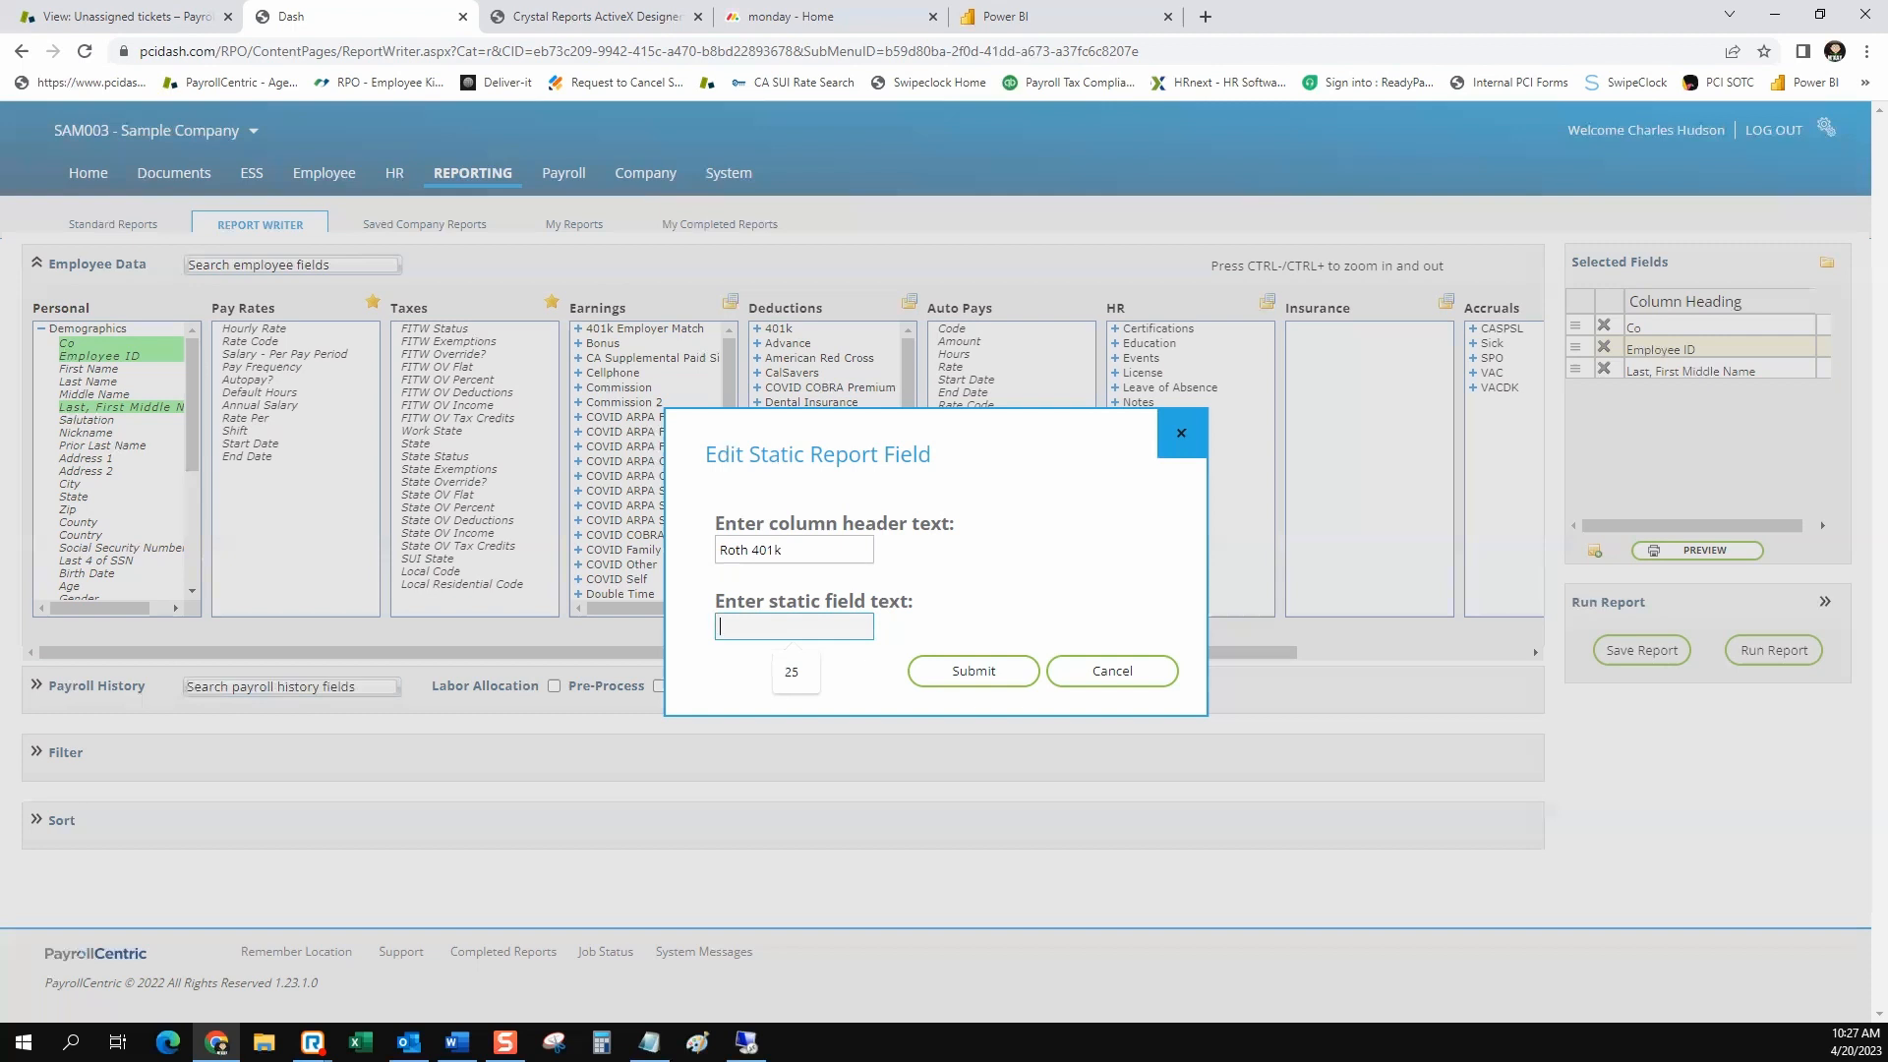
click(974, 670)
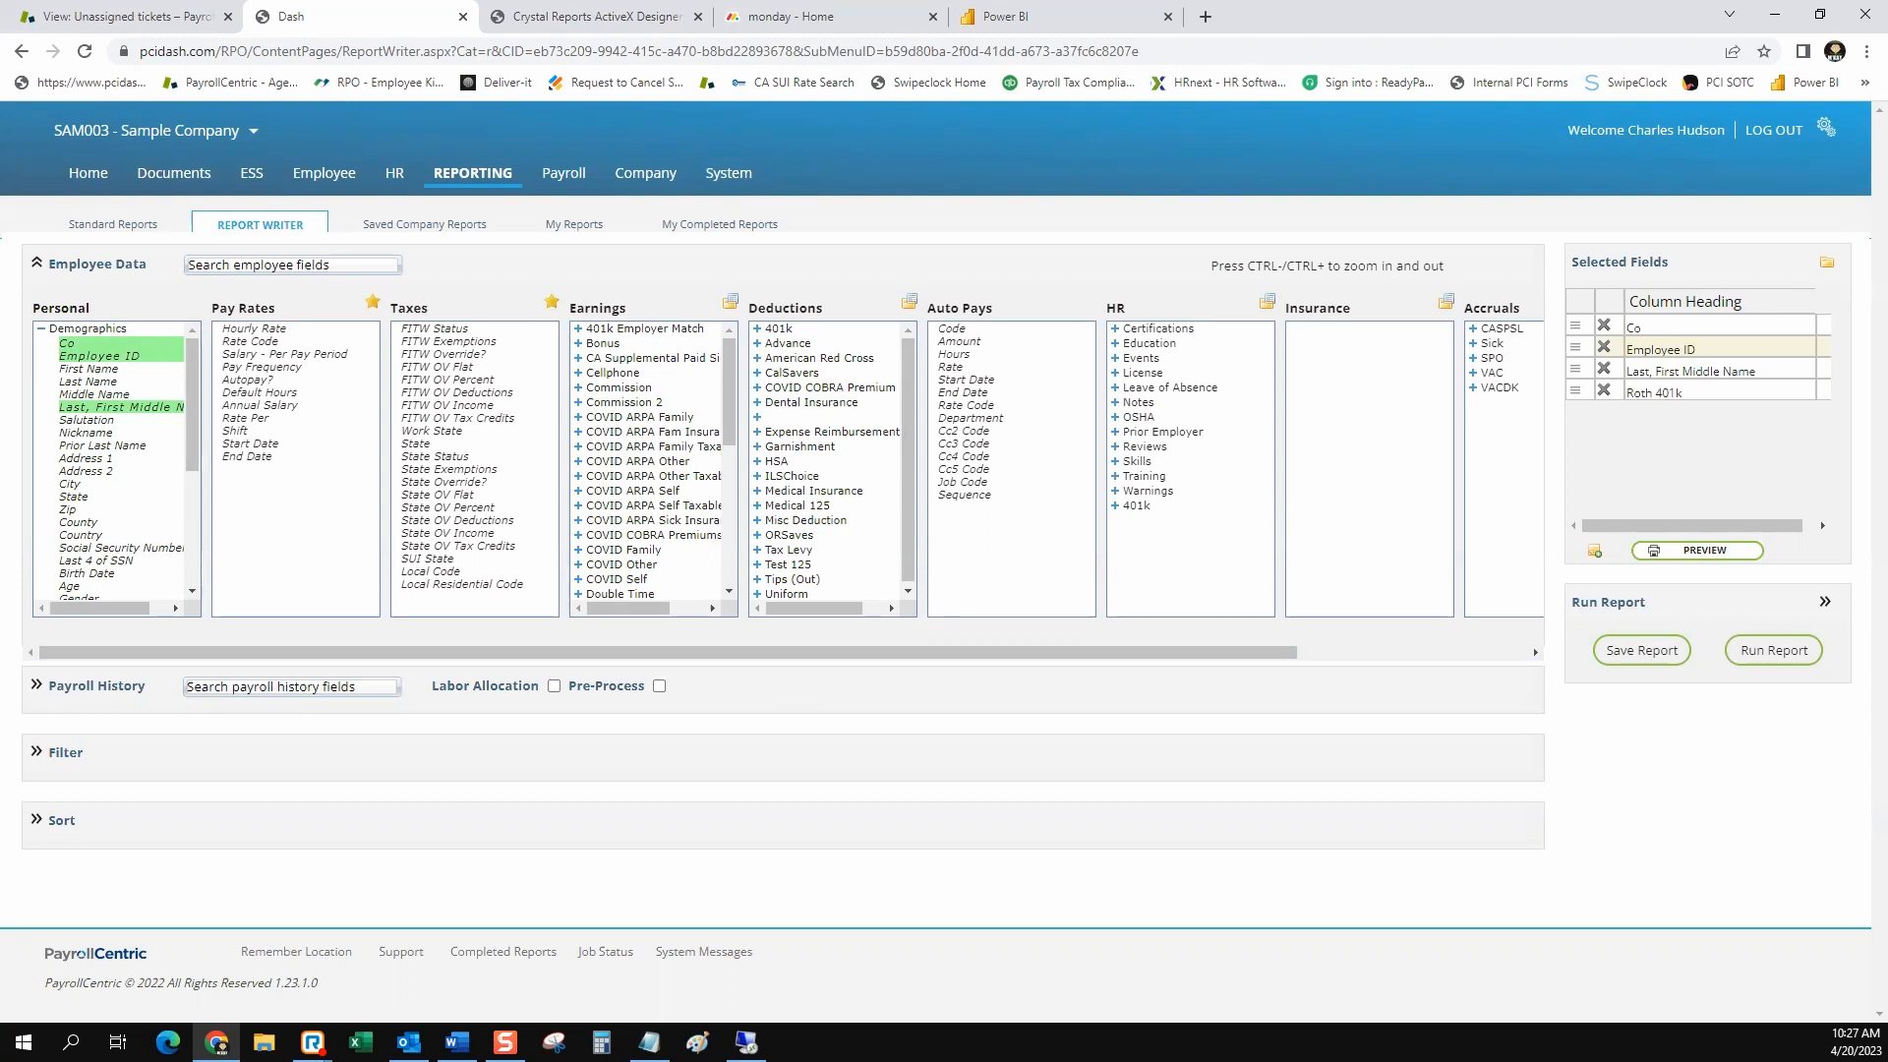
Add a static field with the header Plan ID and the text ABC123, and make it the report's first column
click(1594, 551)
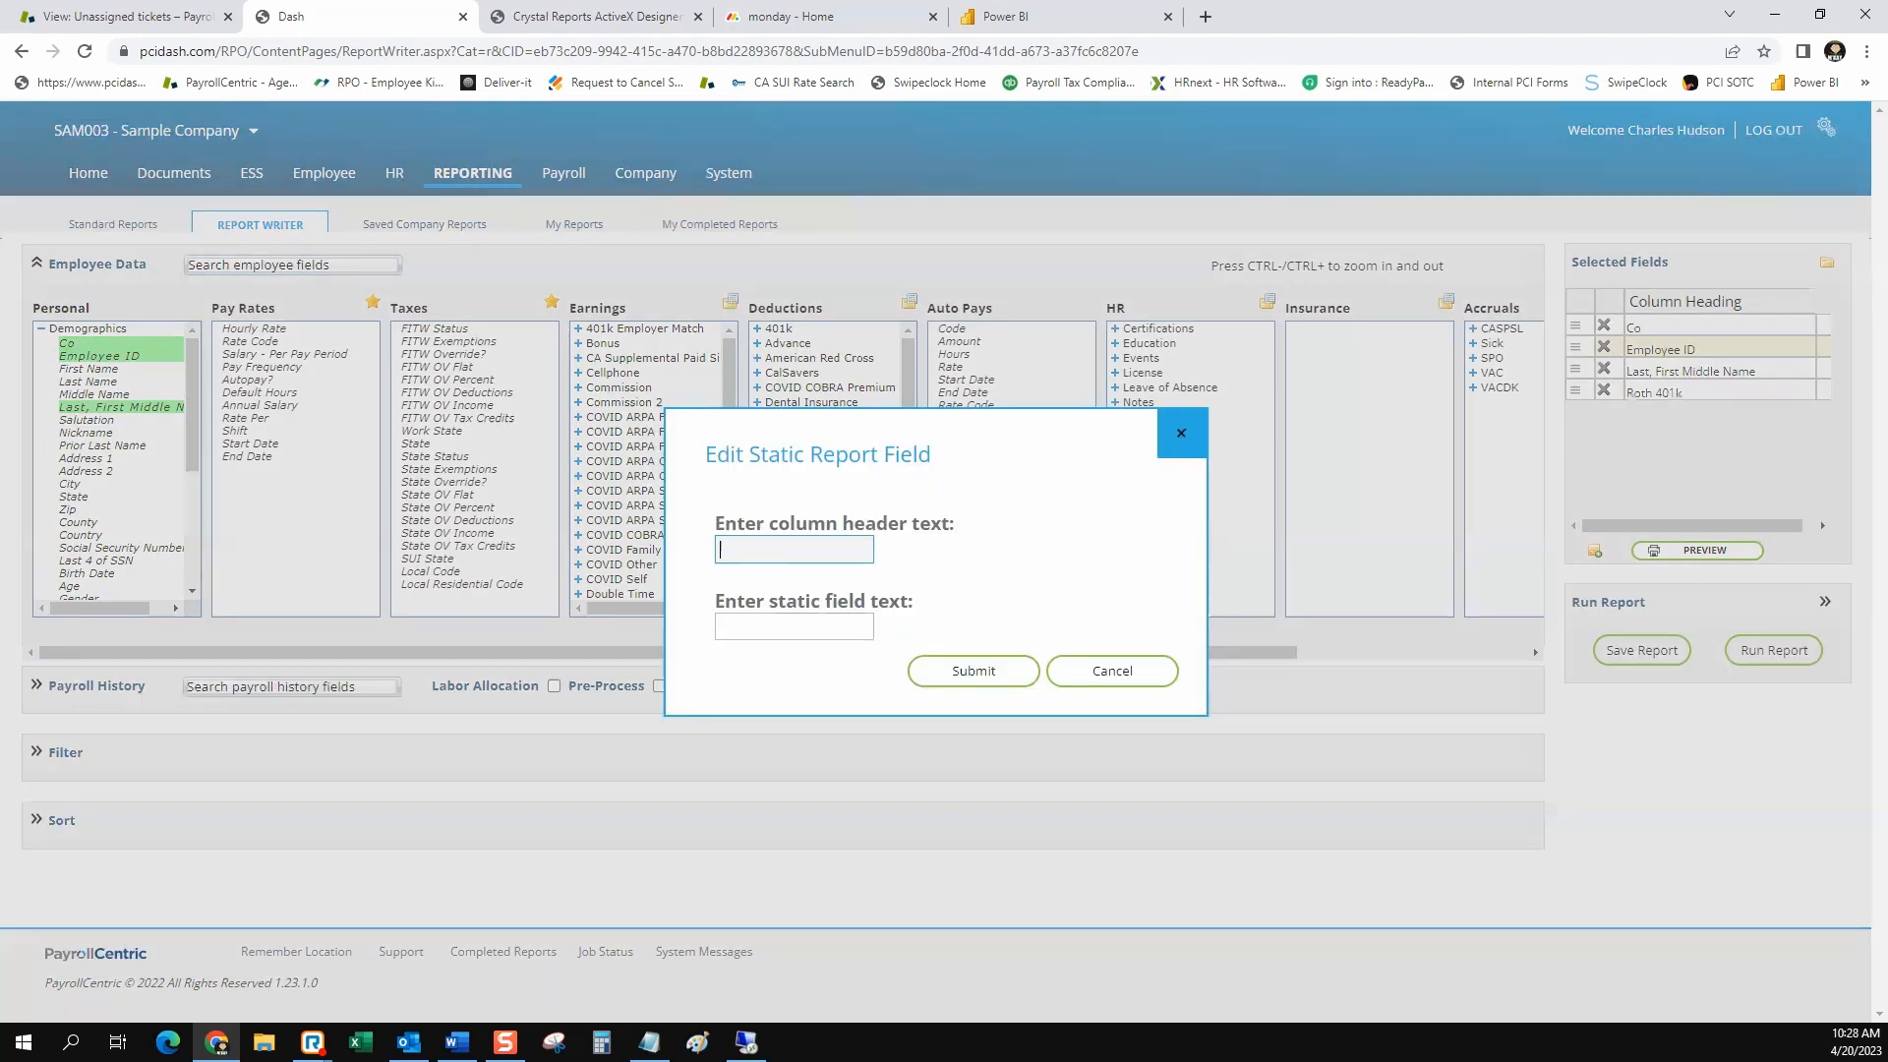
text(Plan ID)
key(Tab)
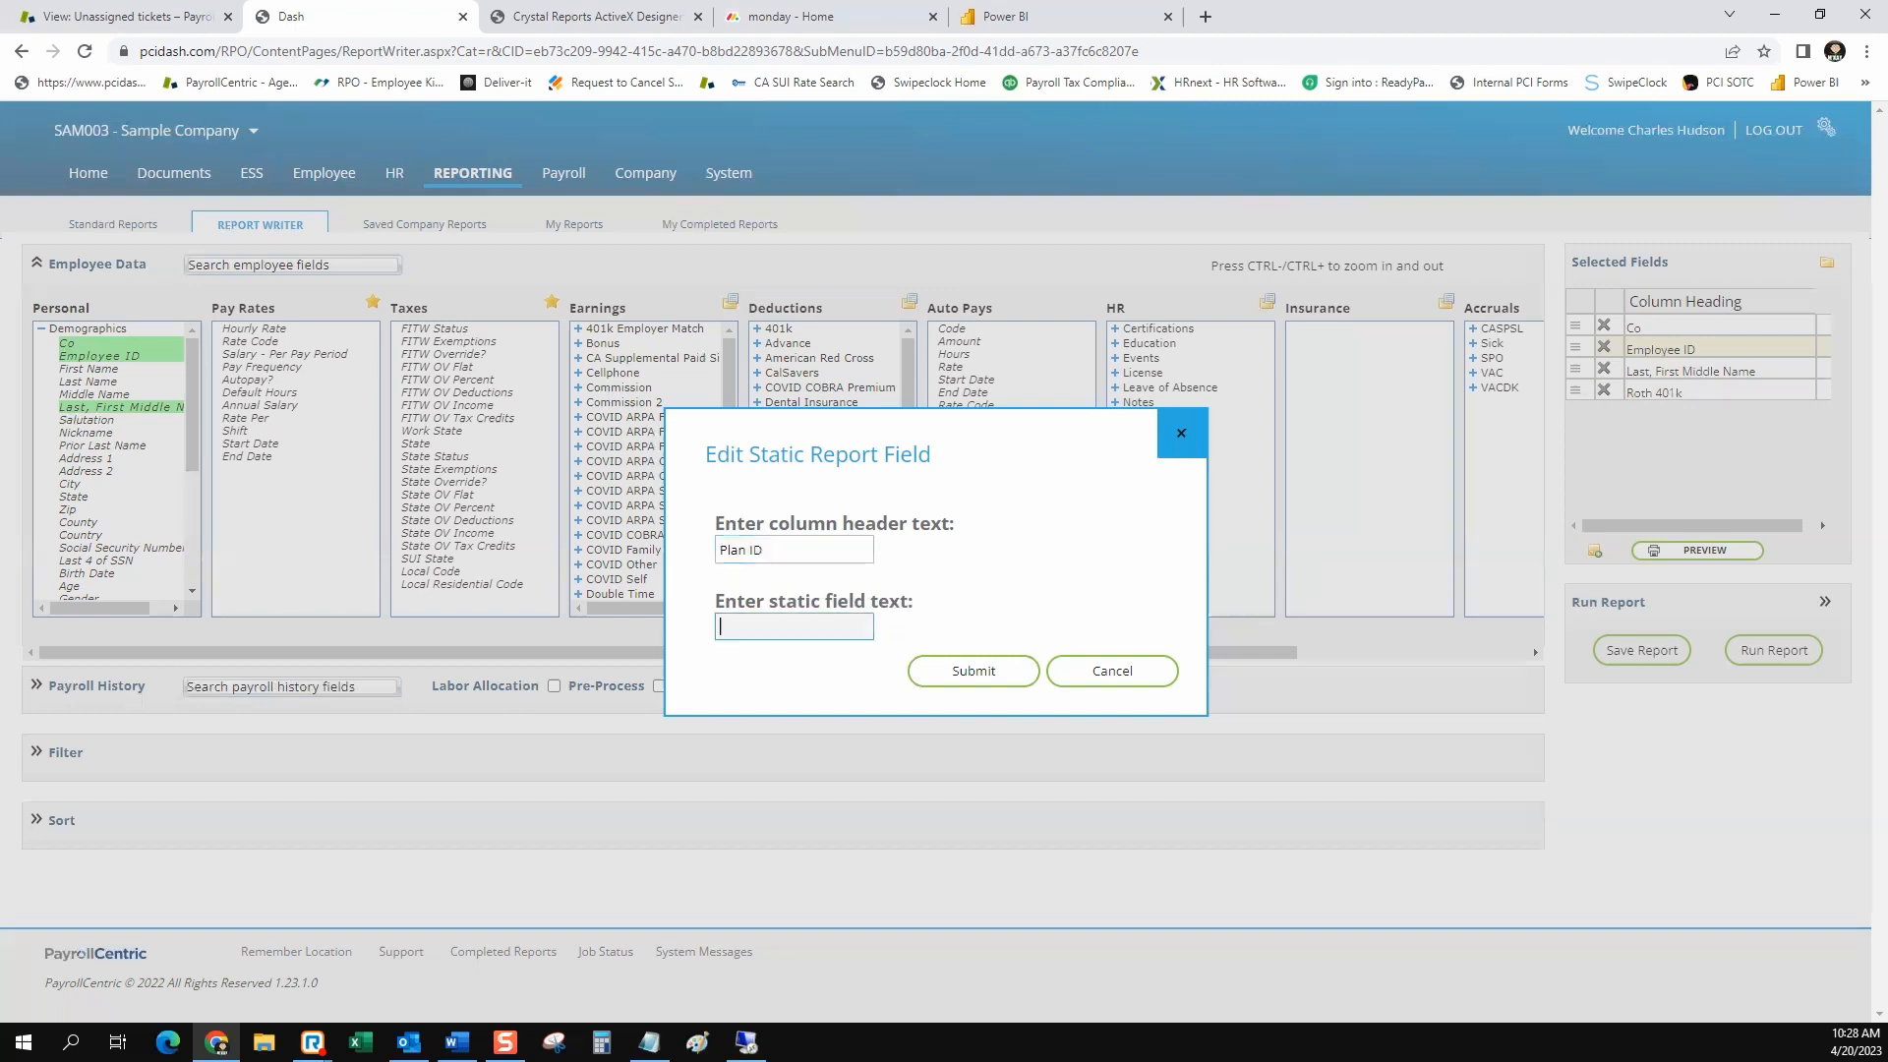
text(ABC1323)
click(974, 670)
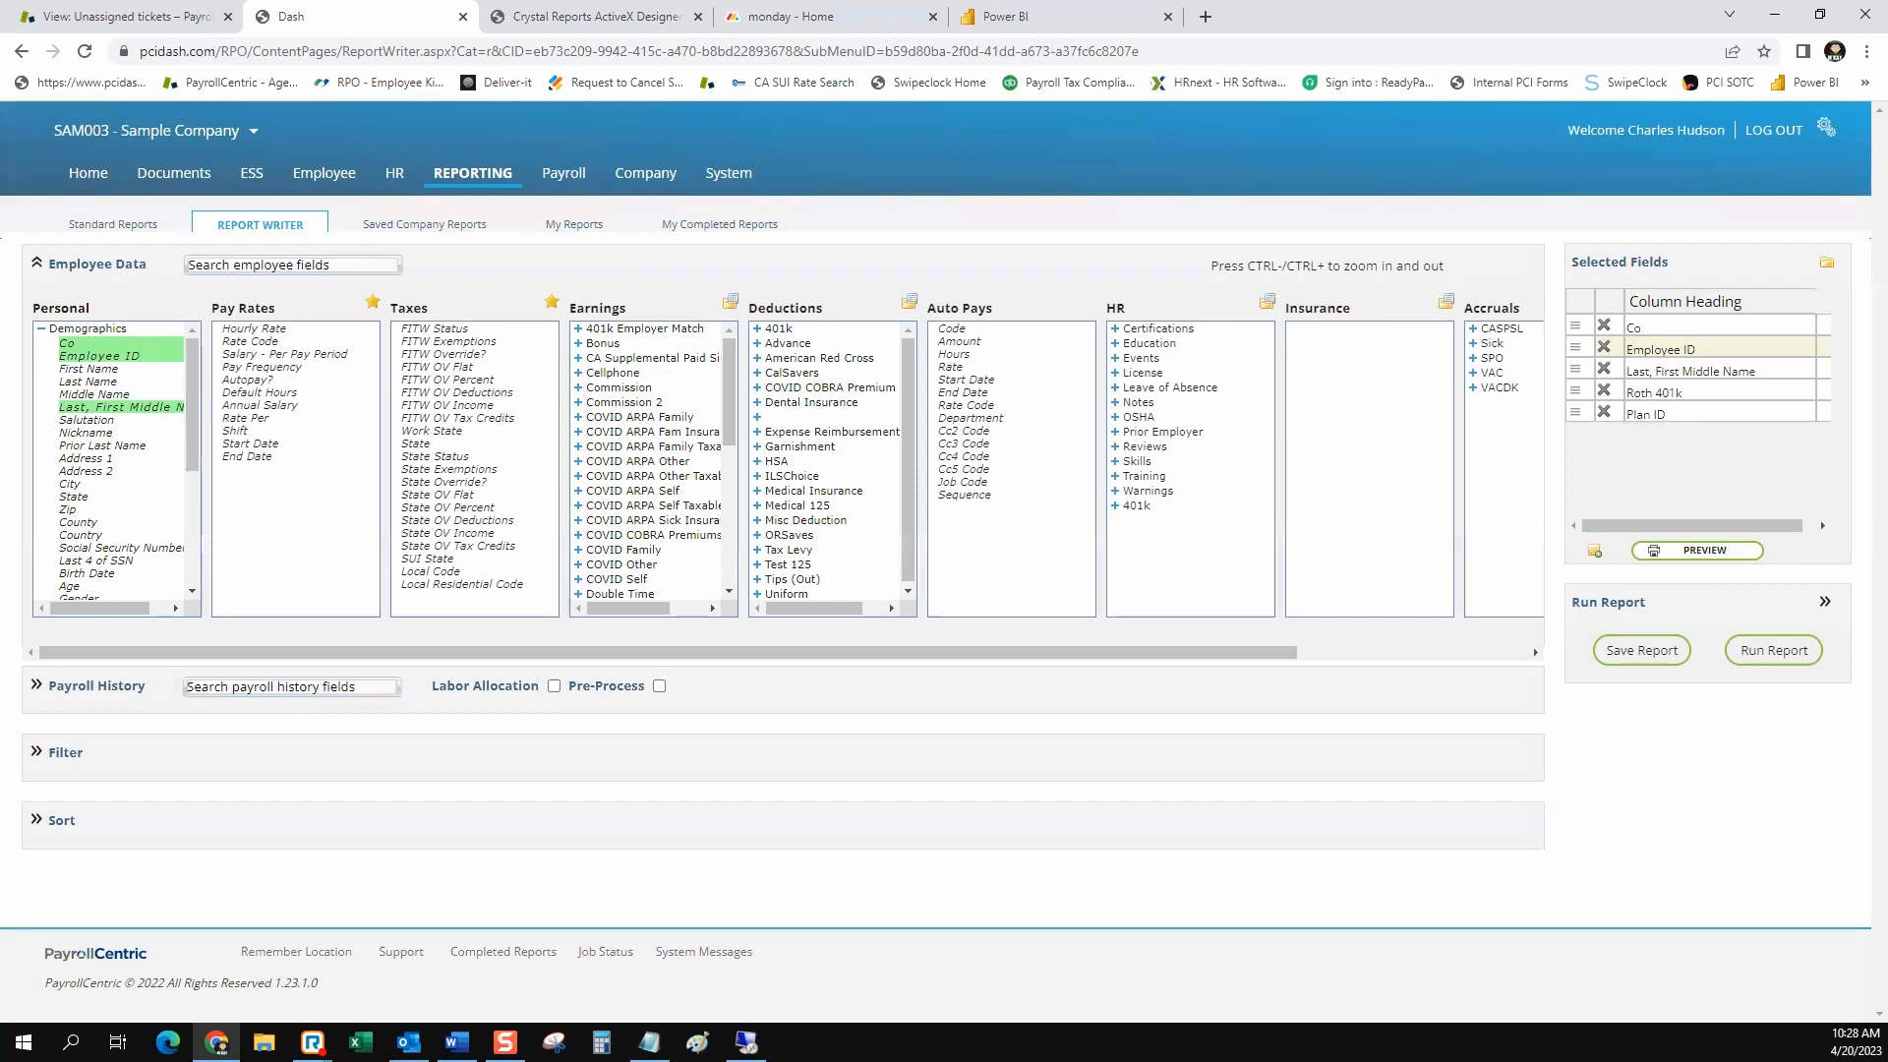
drag(1575, 412, 1575, 326)
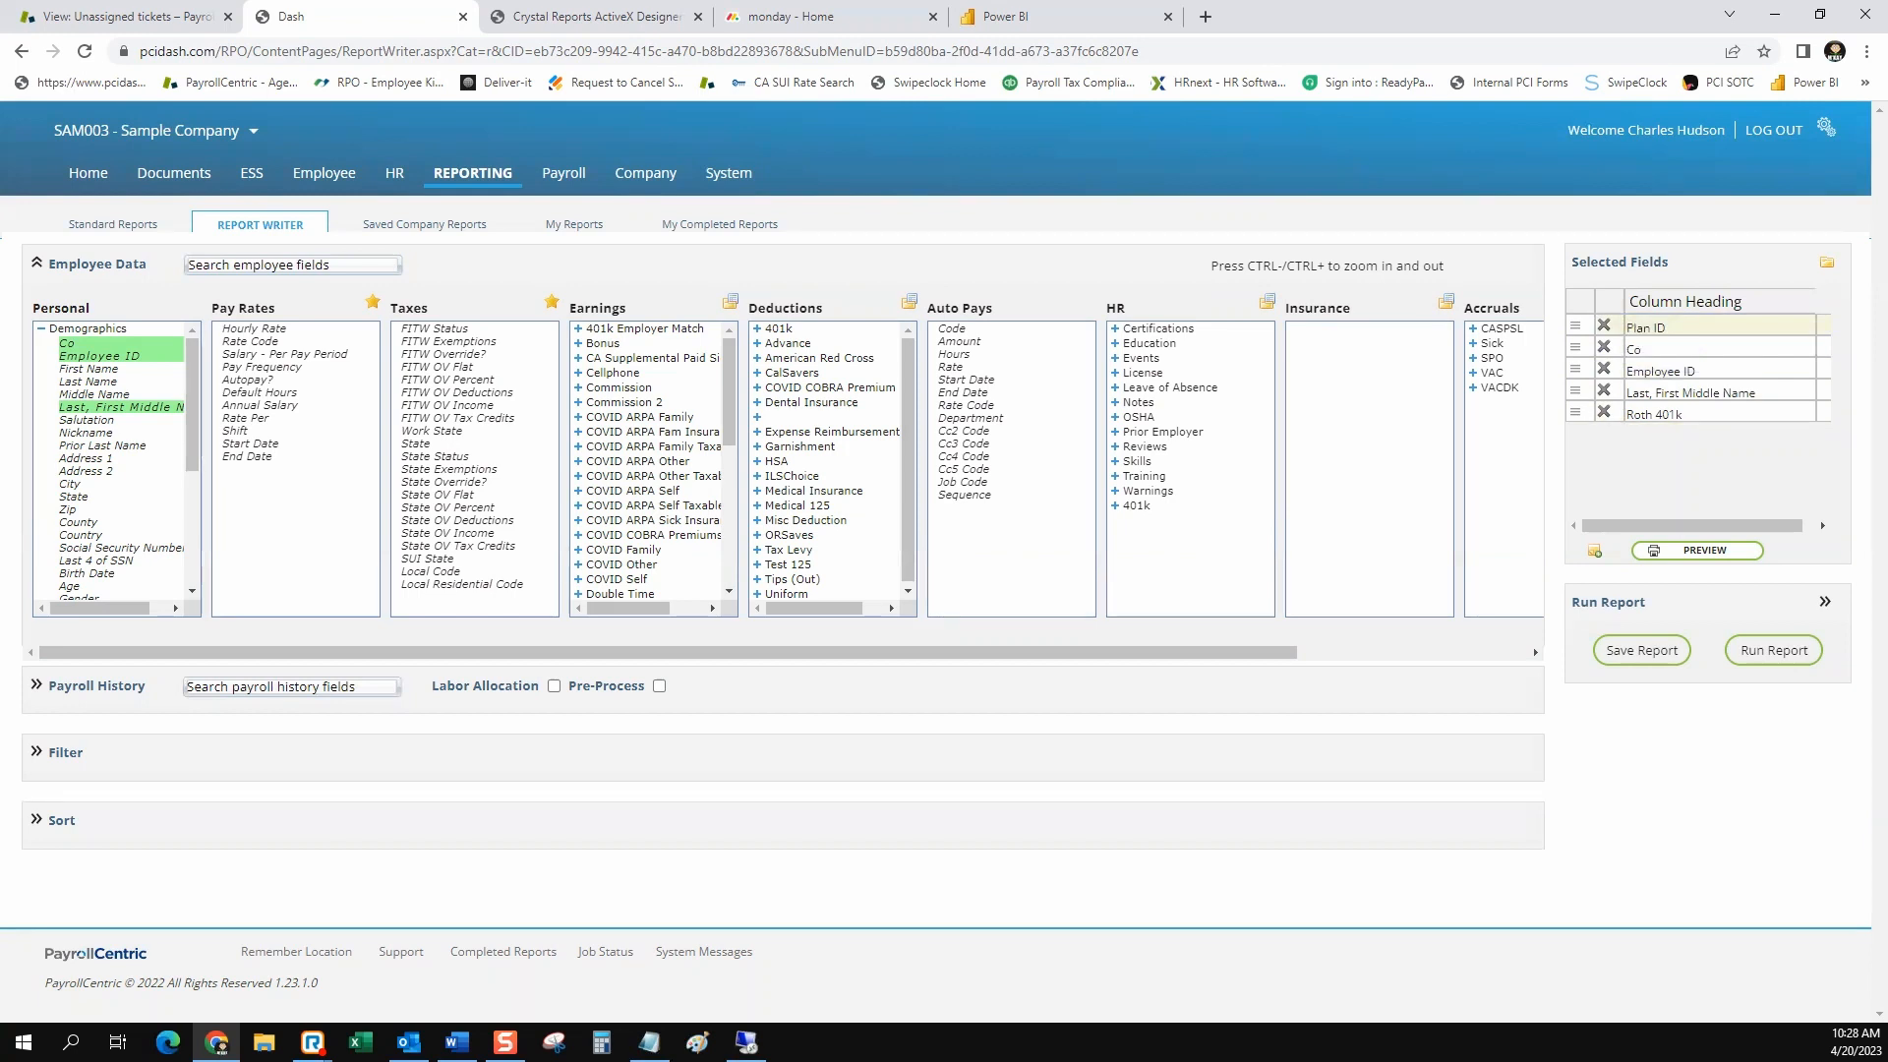
Remove the Co field from the selected fields and preview the report, closing the preview when done
click(1603, 348)
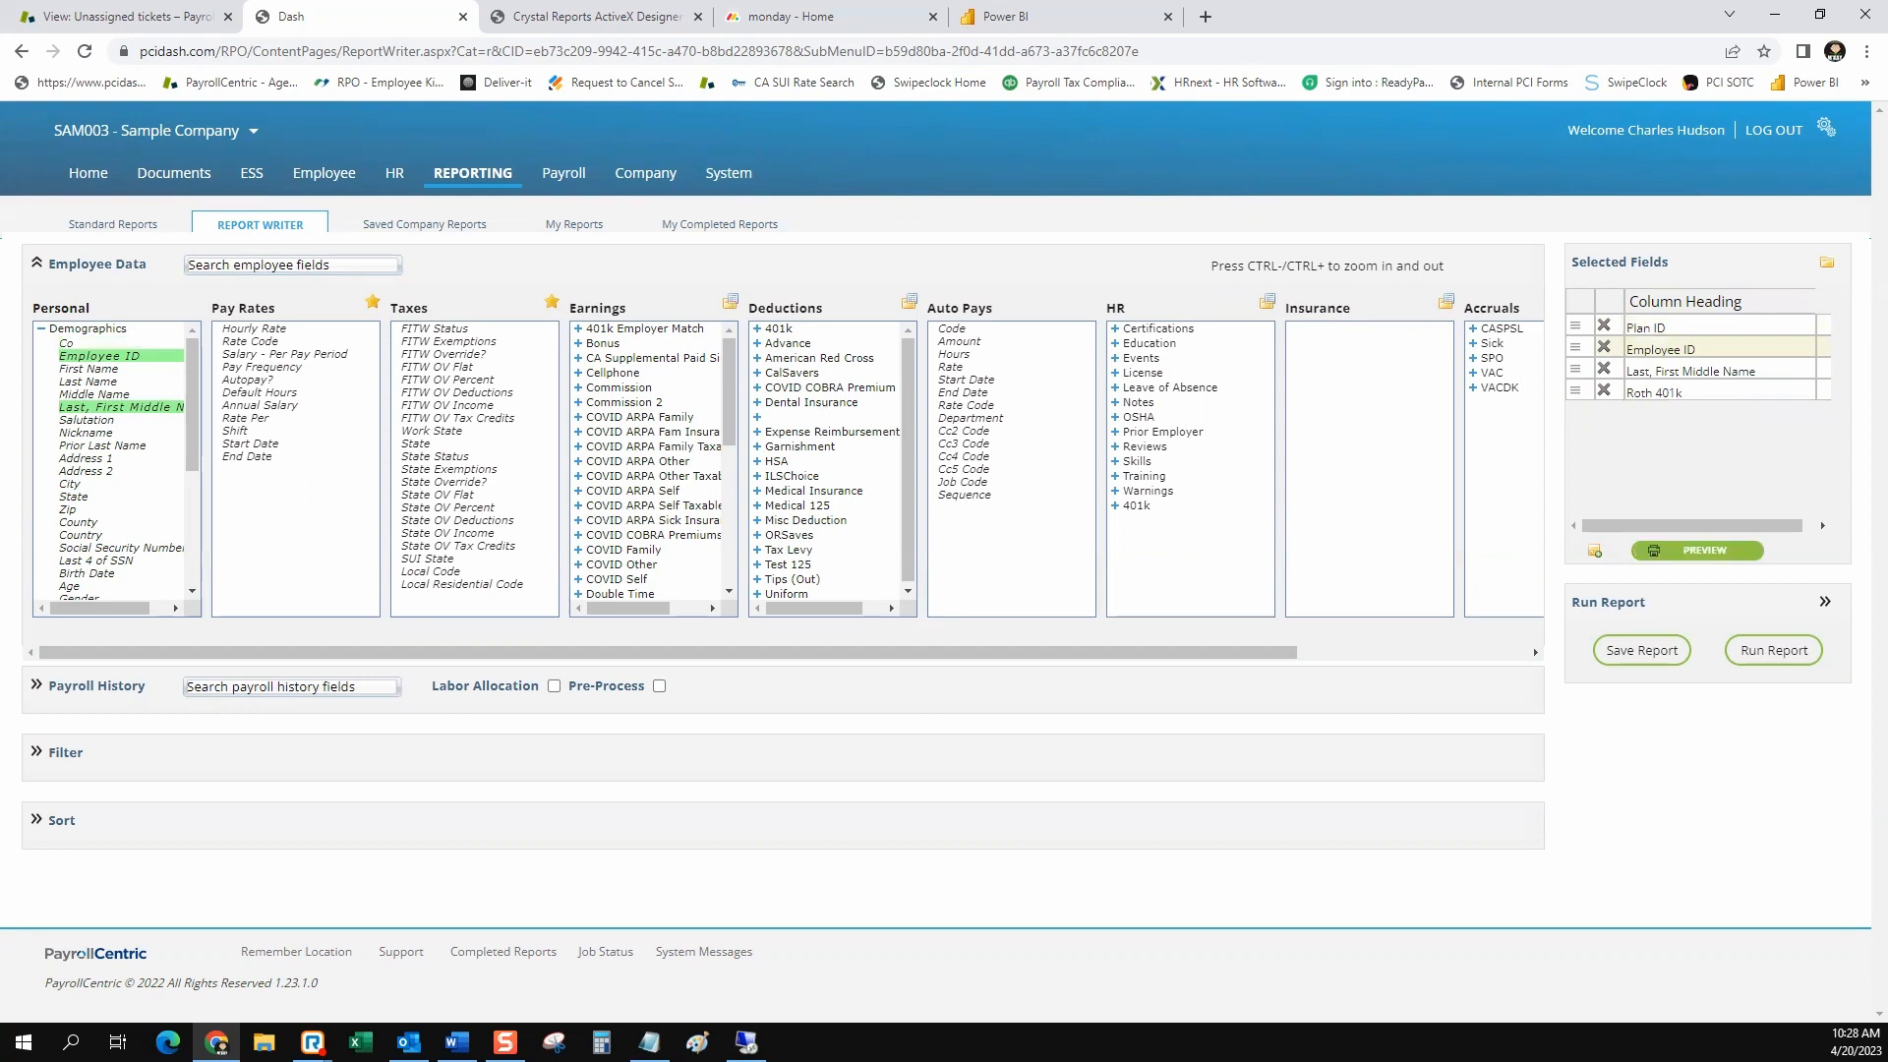
click(1704, 550)
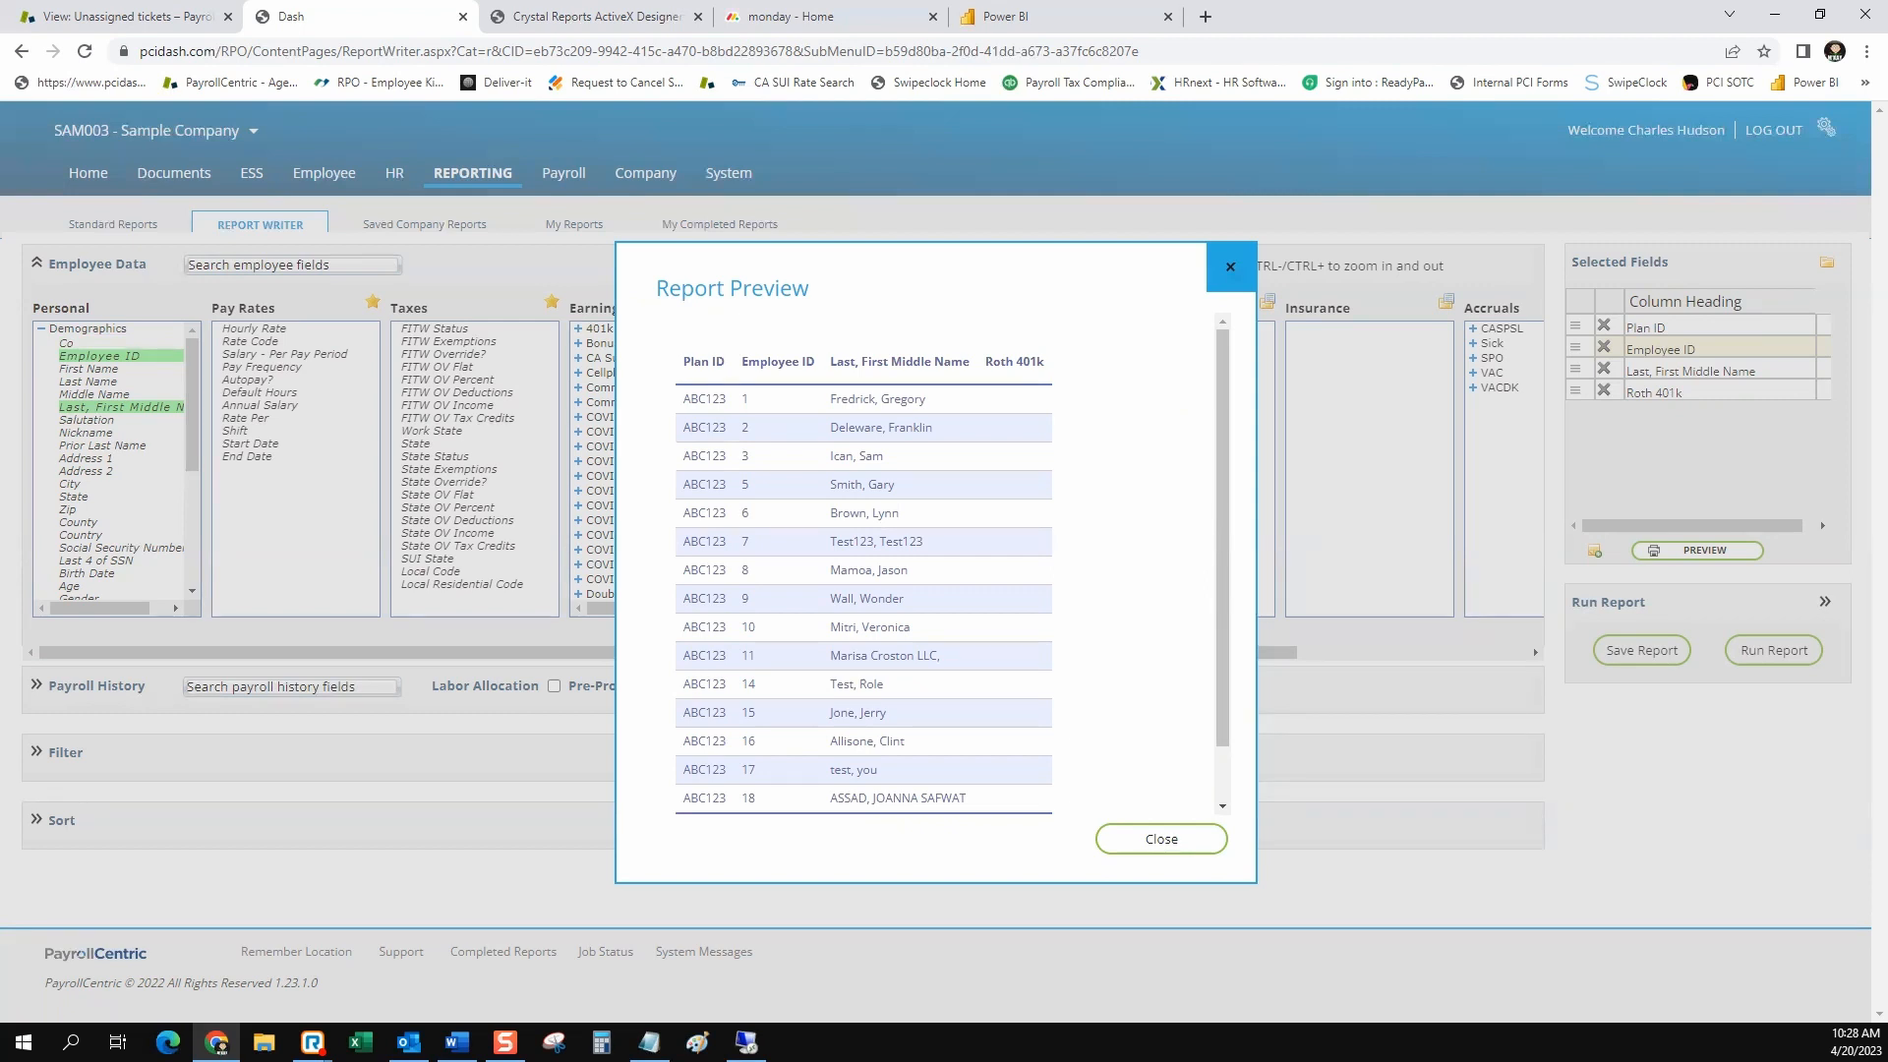
scroll(914, 570, down, 1)
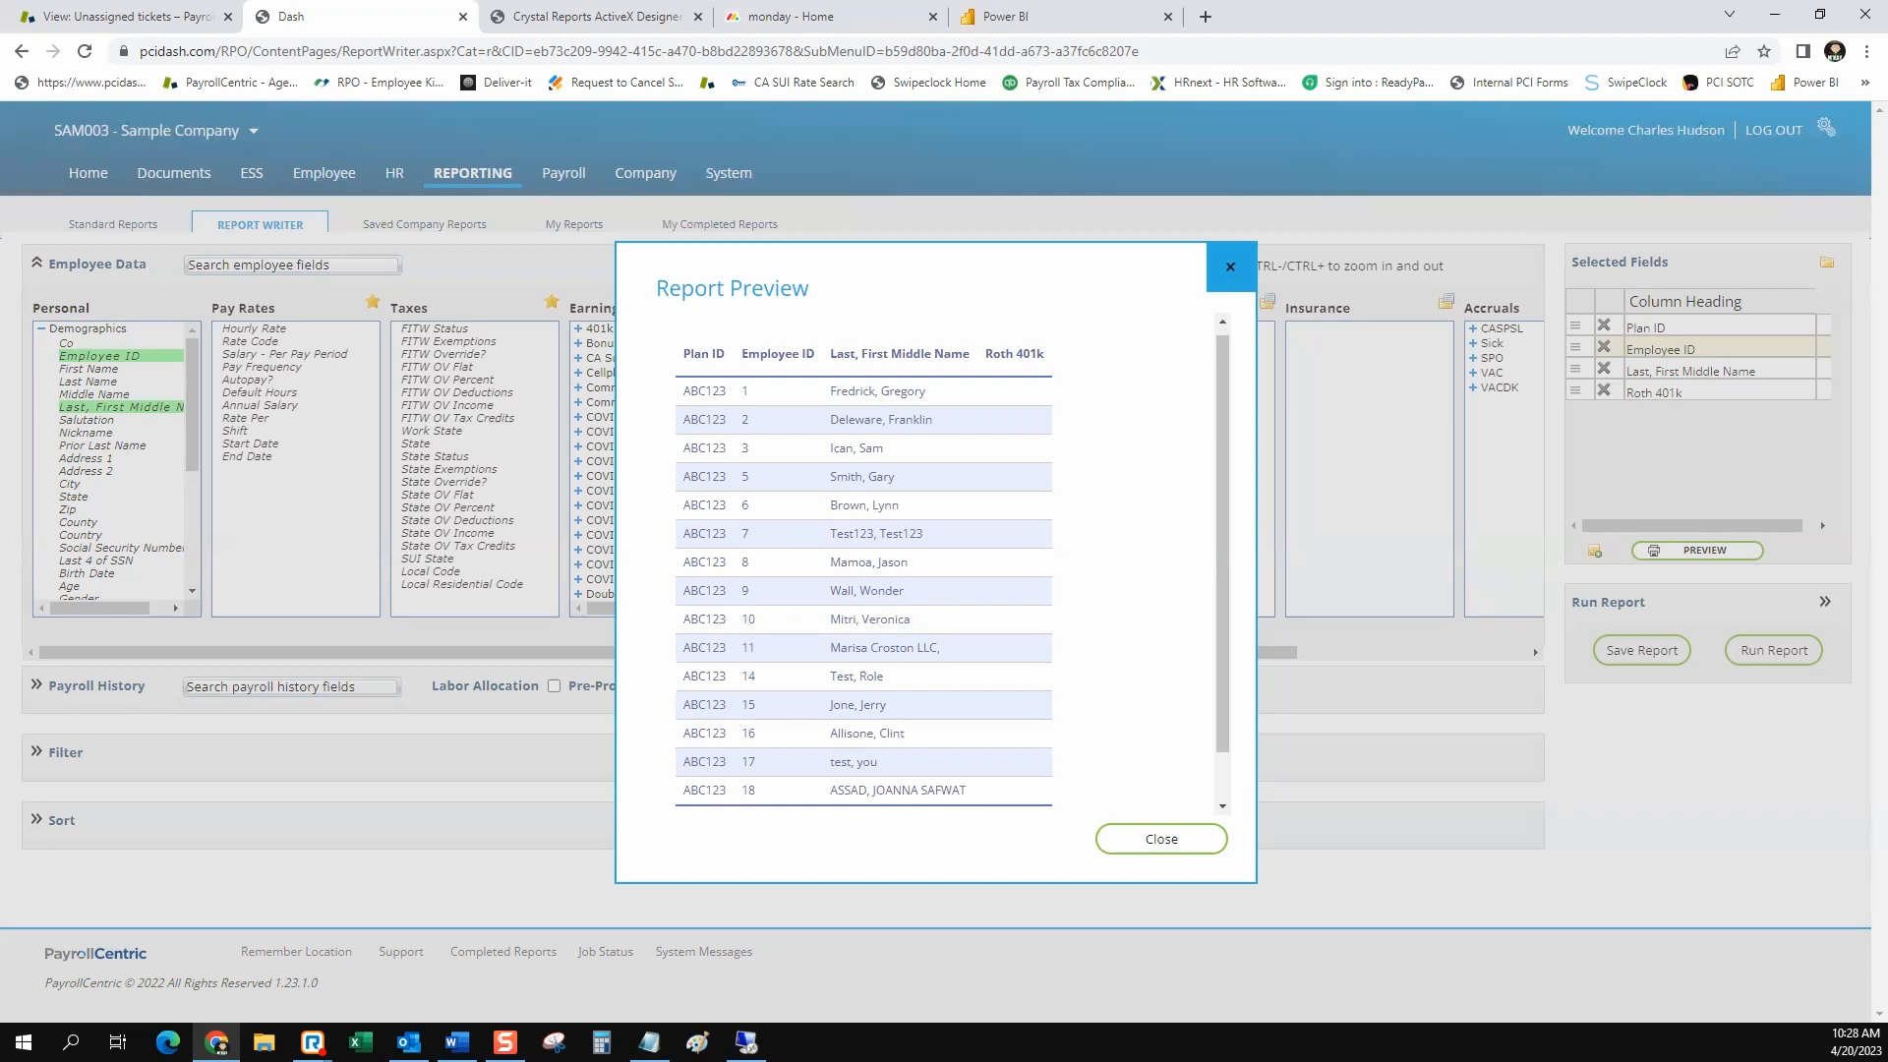
scroll(914, 570, up, 1)
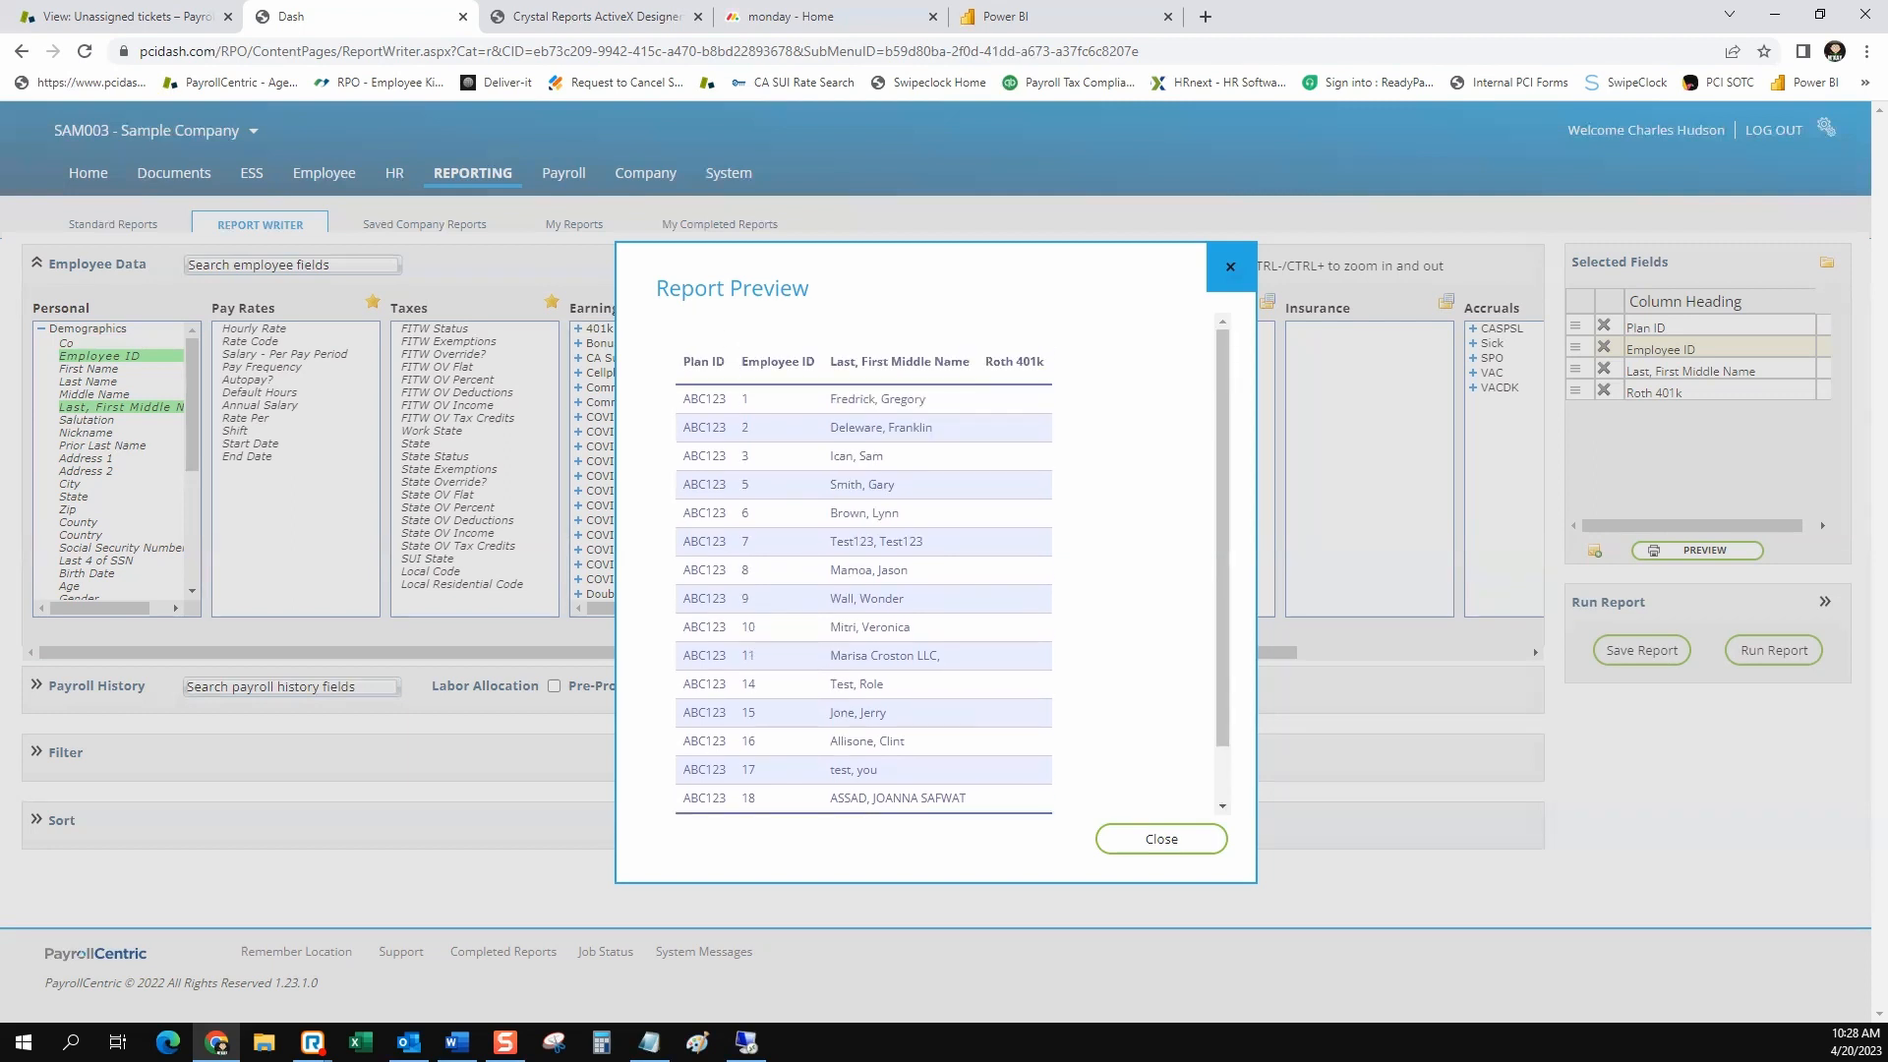
click(1161, 839)
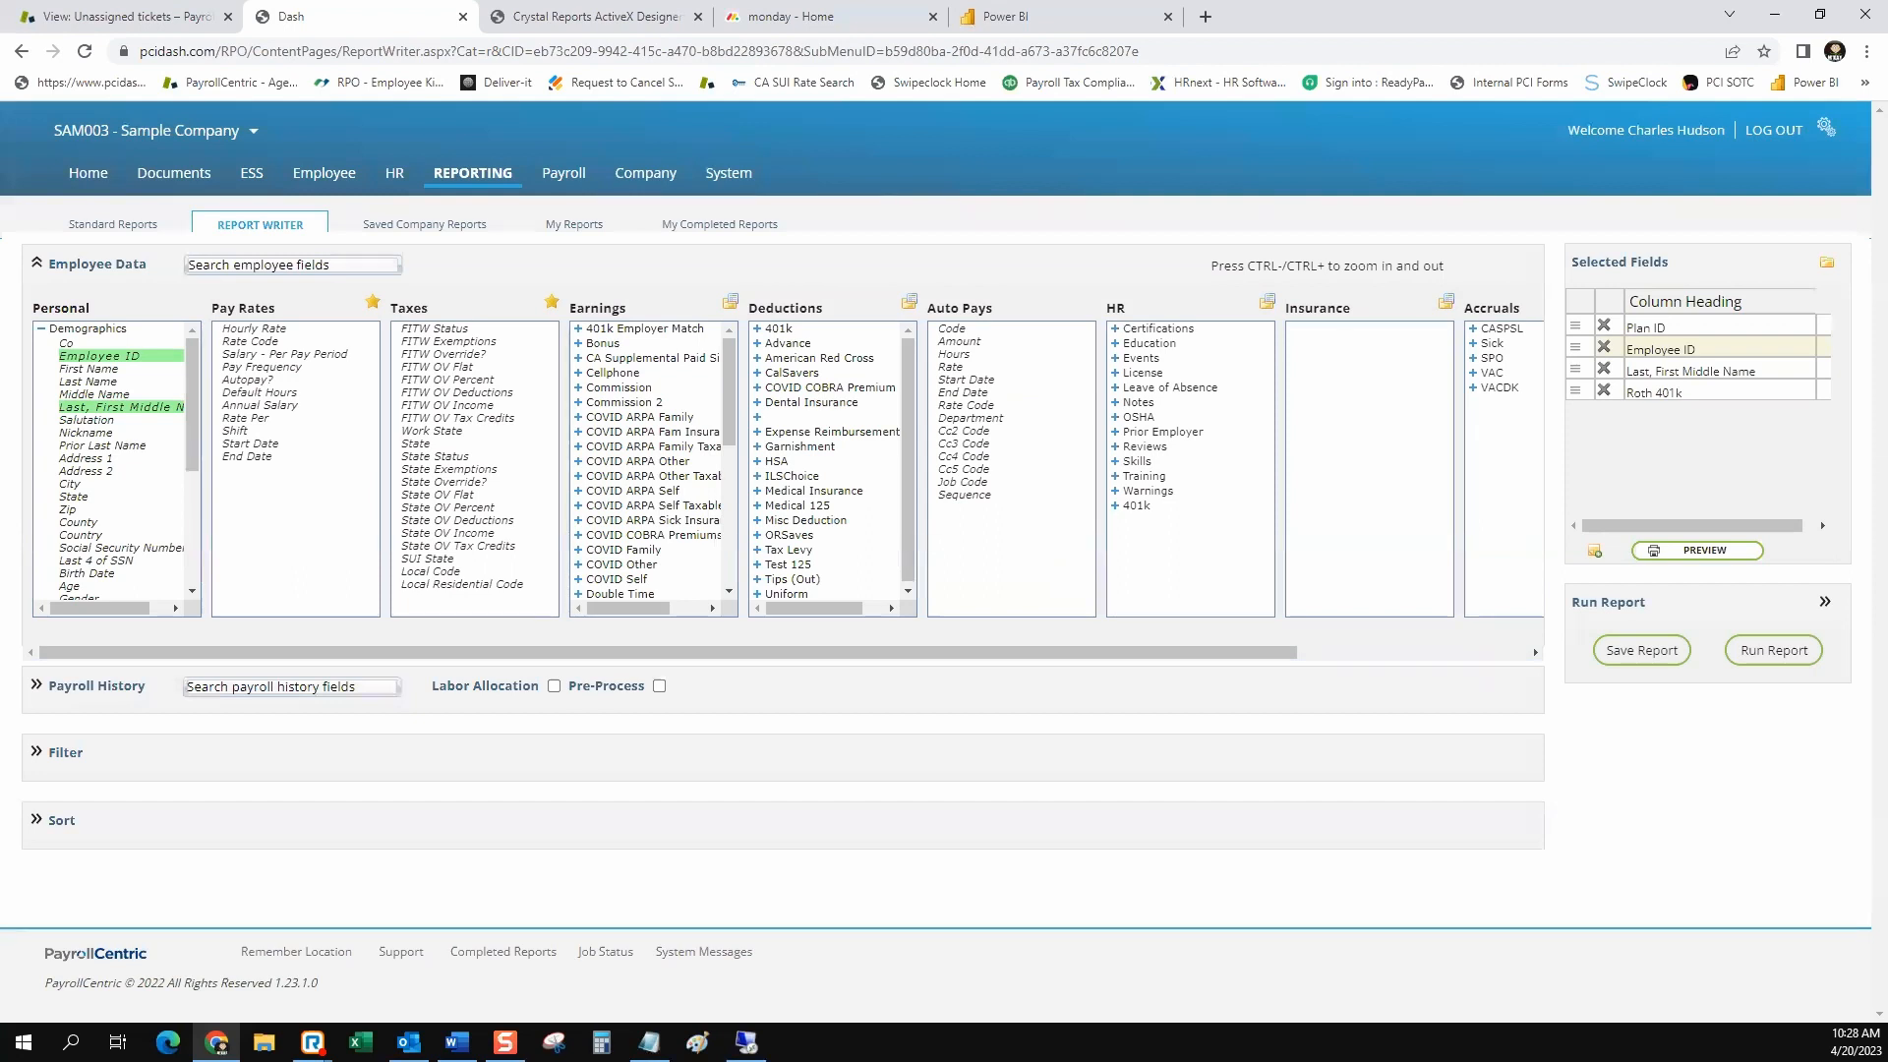
Examine the remaining Employee Data categories through Direct Deposit, including the fields available under the VAC accrual
drag(91, 309, 33, 308)
drag(148, 263, 47, 264)
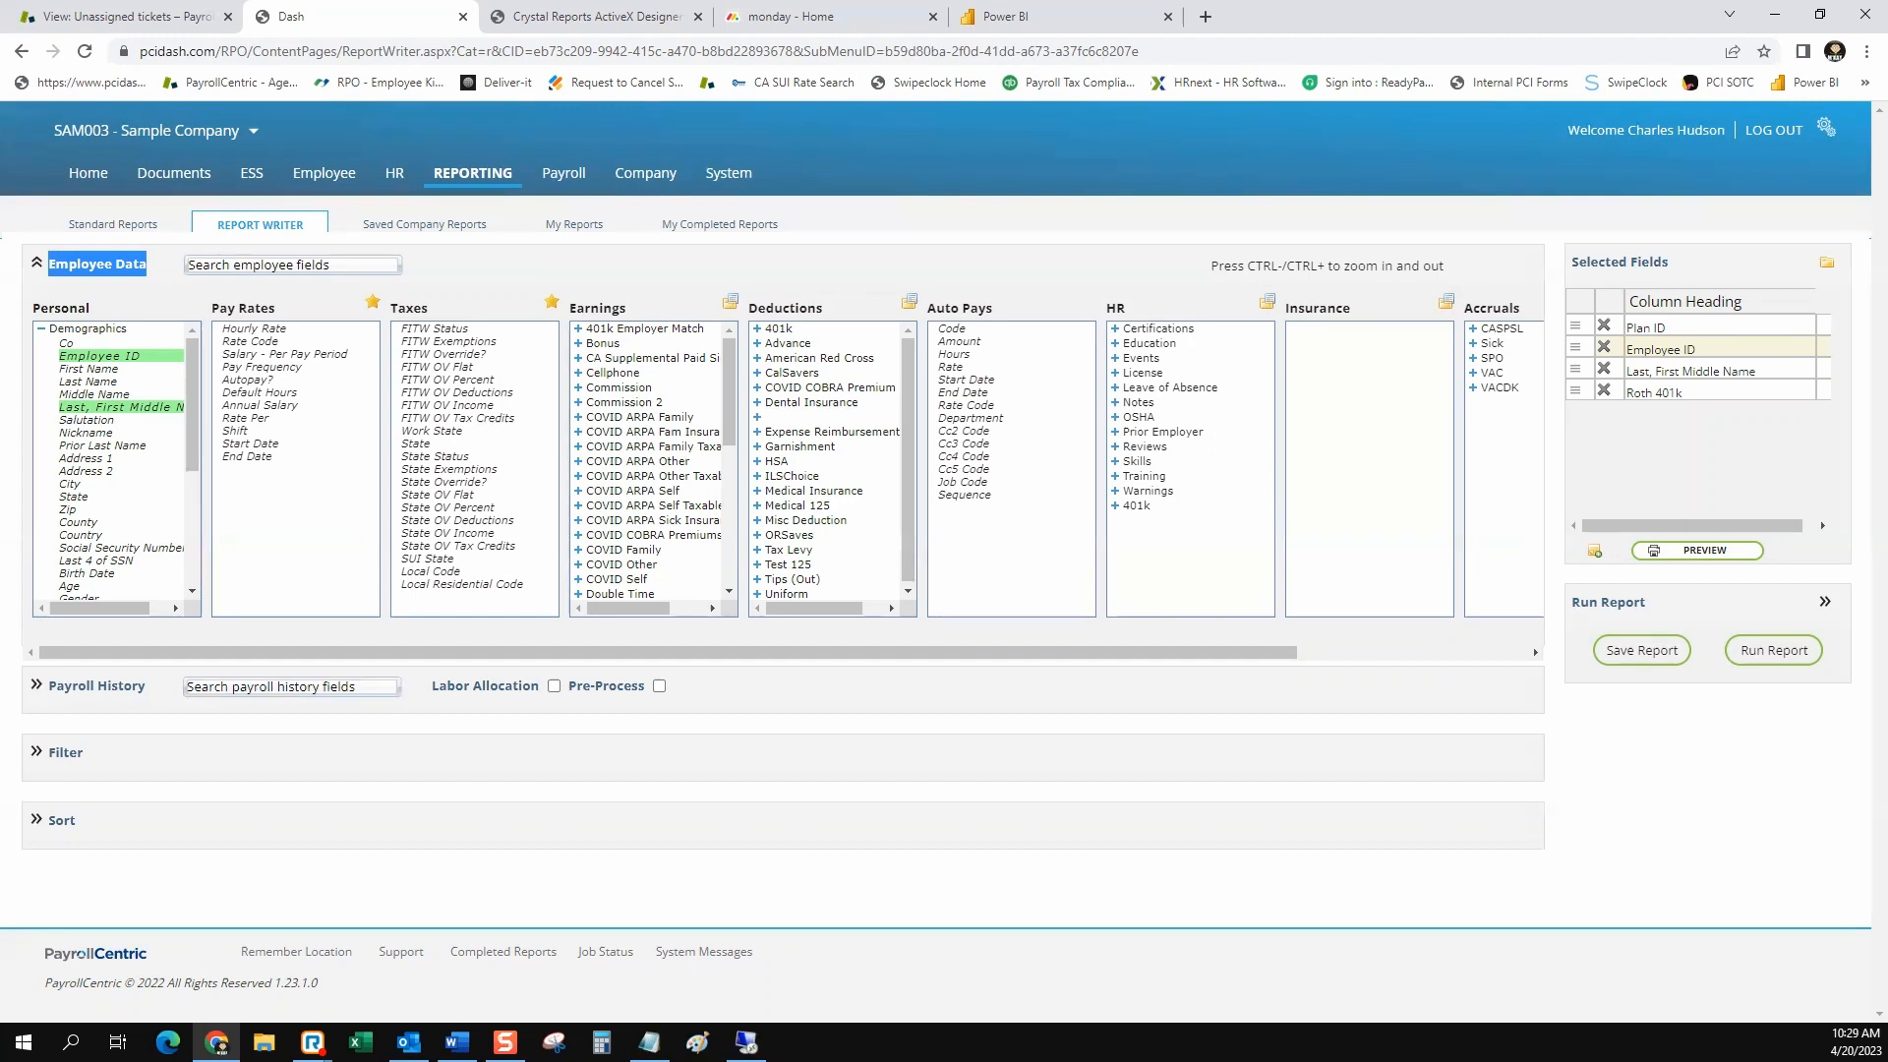
drag(668, 652, 899, 652)
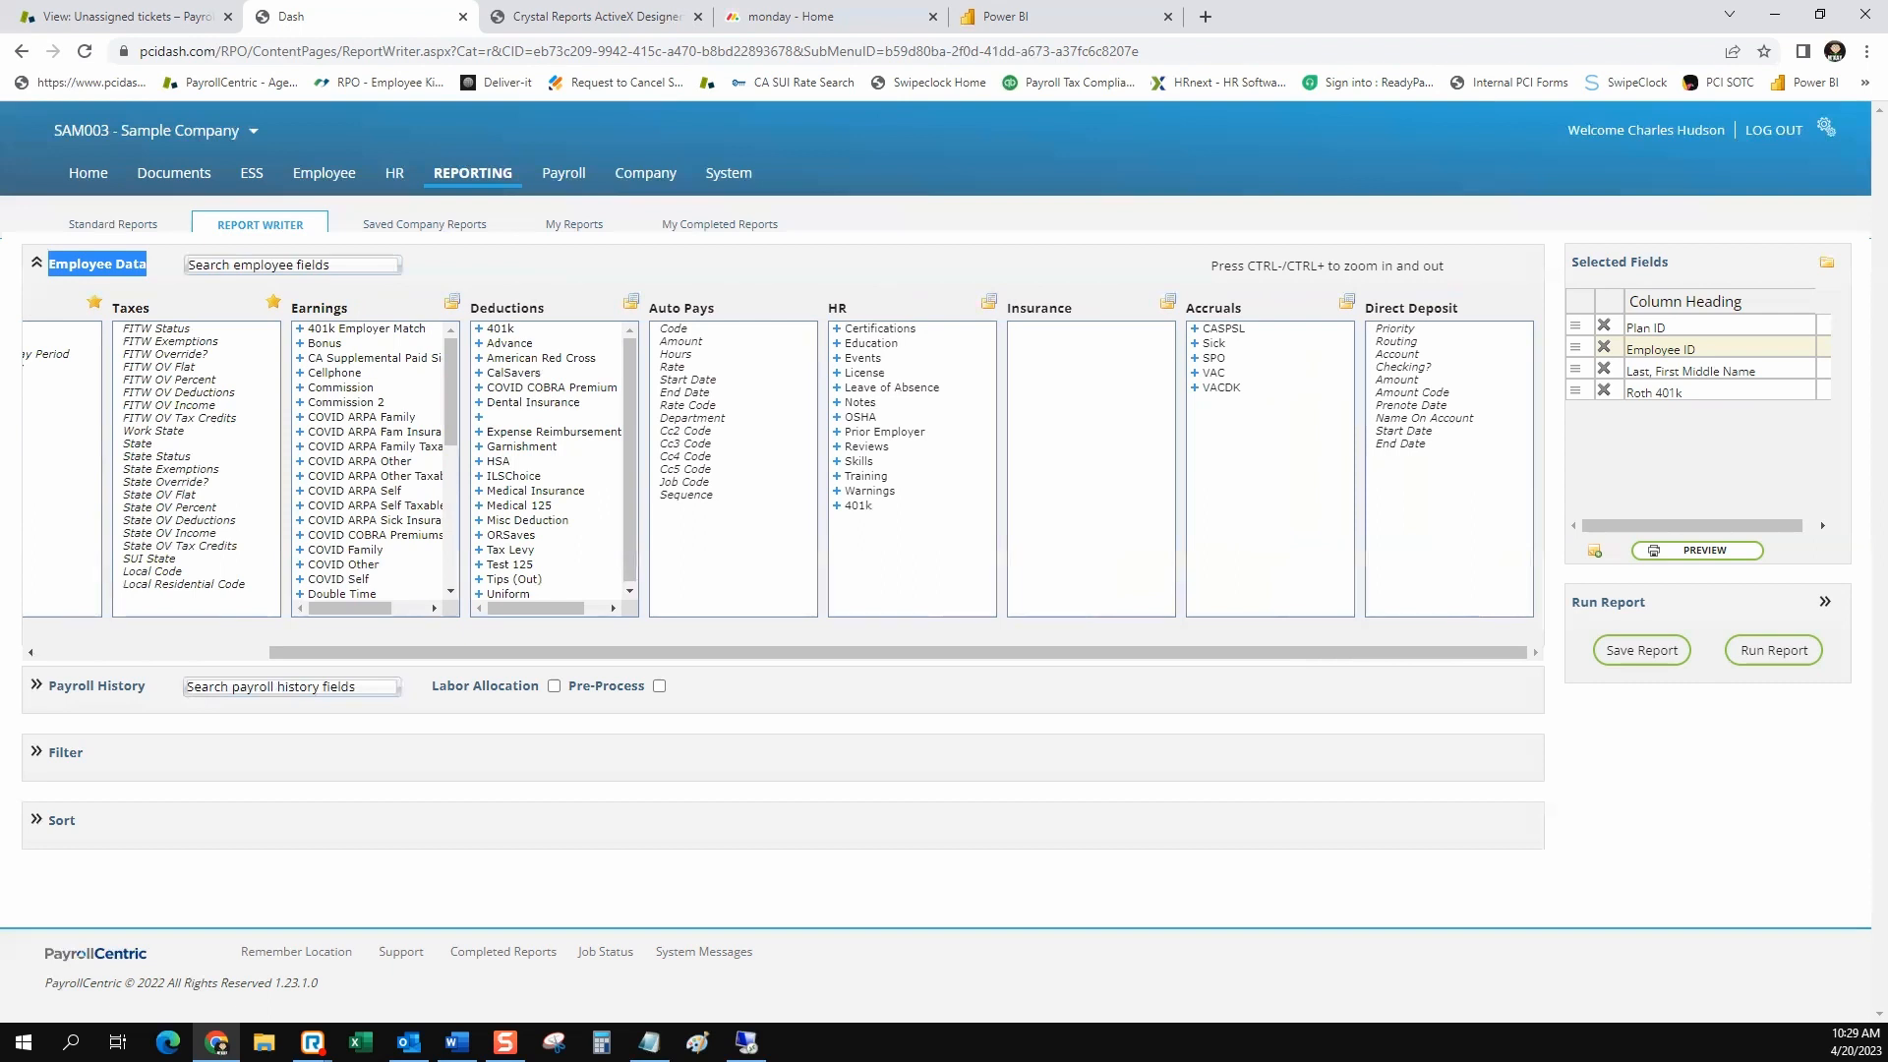
click(1195, 373)
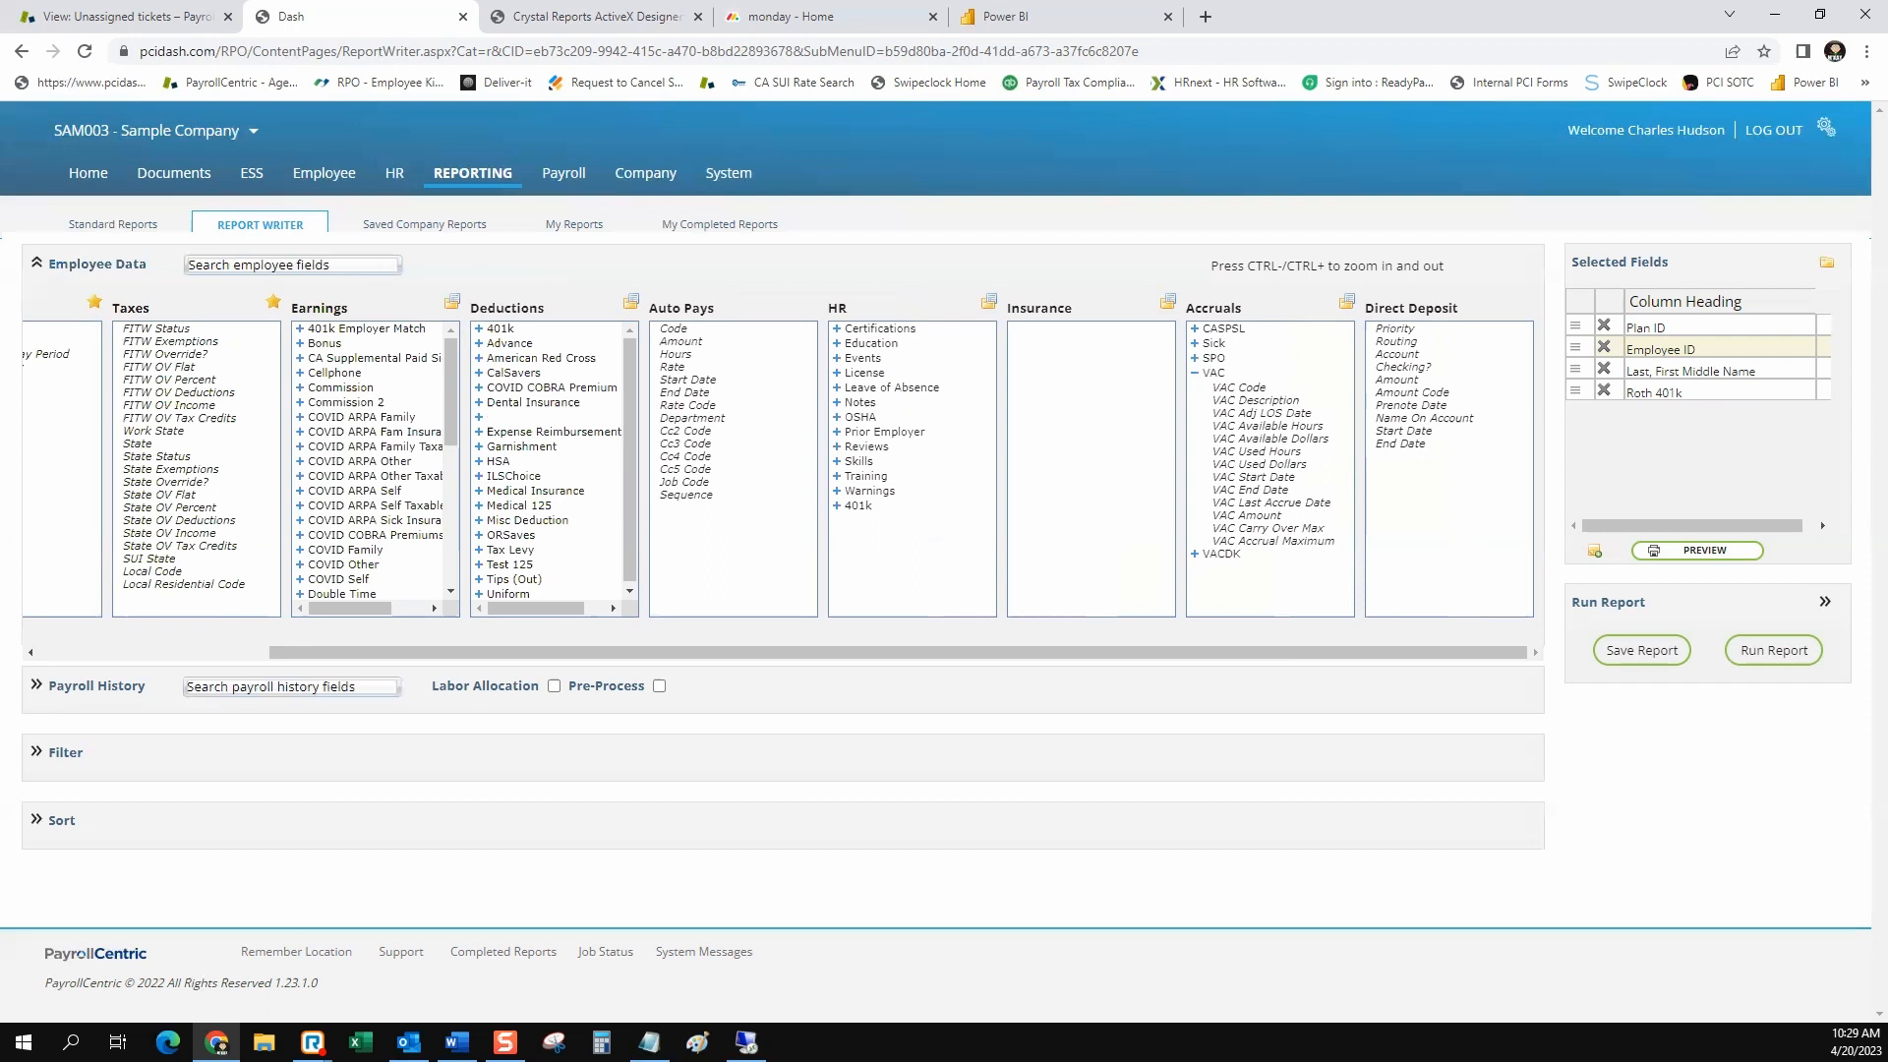
click(1195, 373)
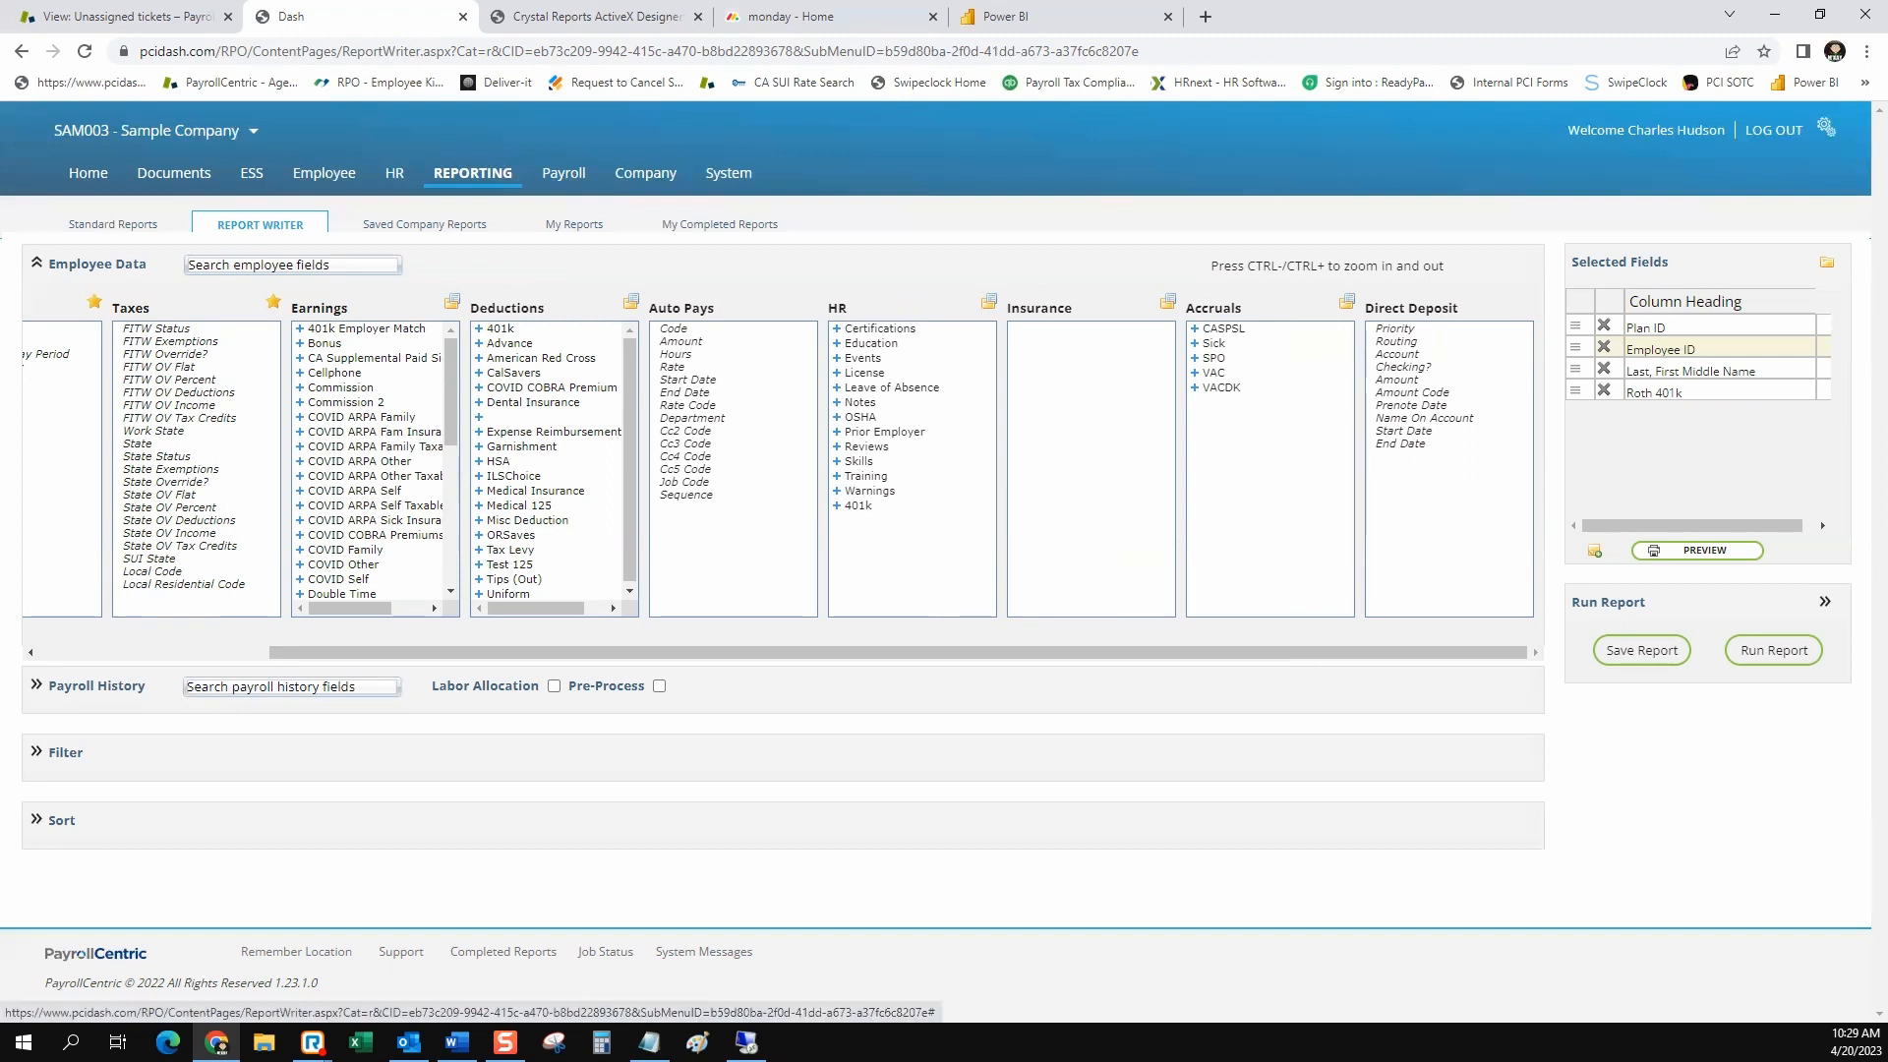
Expand the Payroll History section and view its check info, earnings, deductions, taxes and code group fields
click(36, 685)
scroll(782, 678, down, 1)
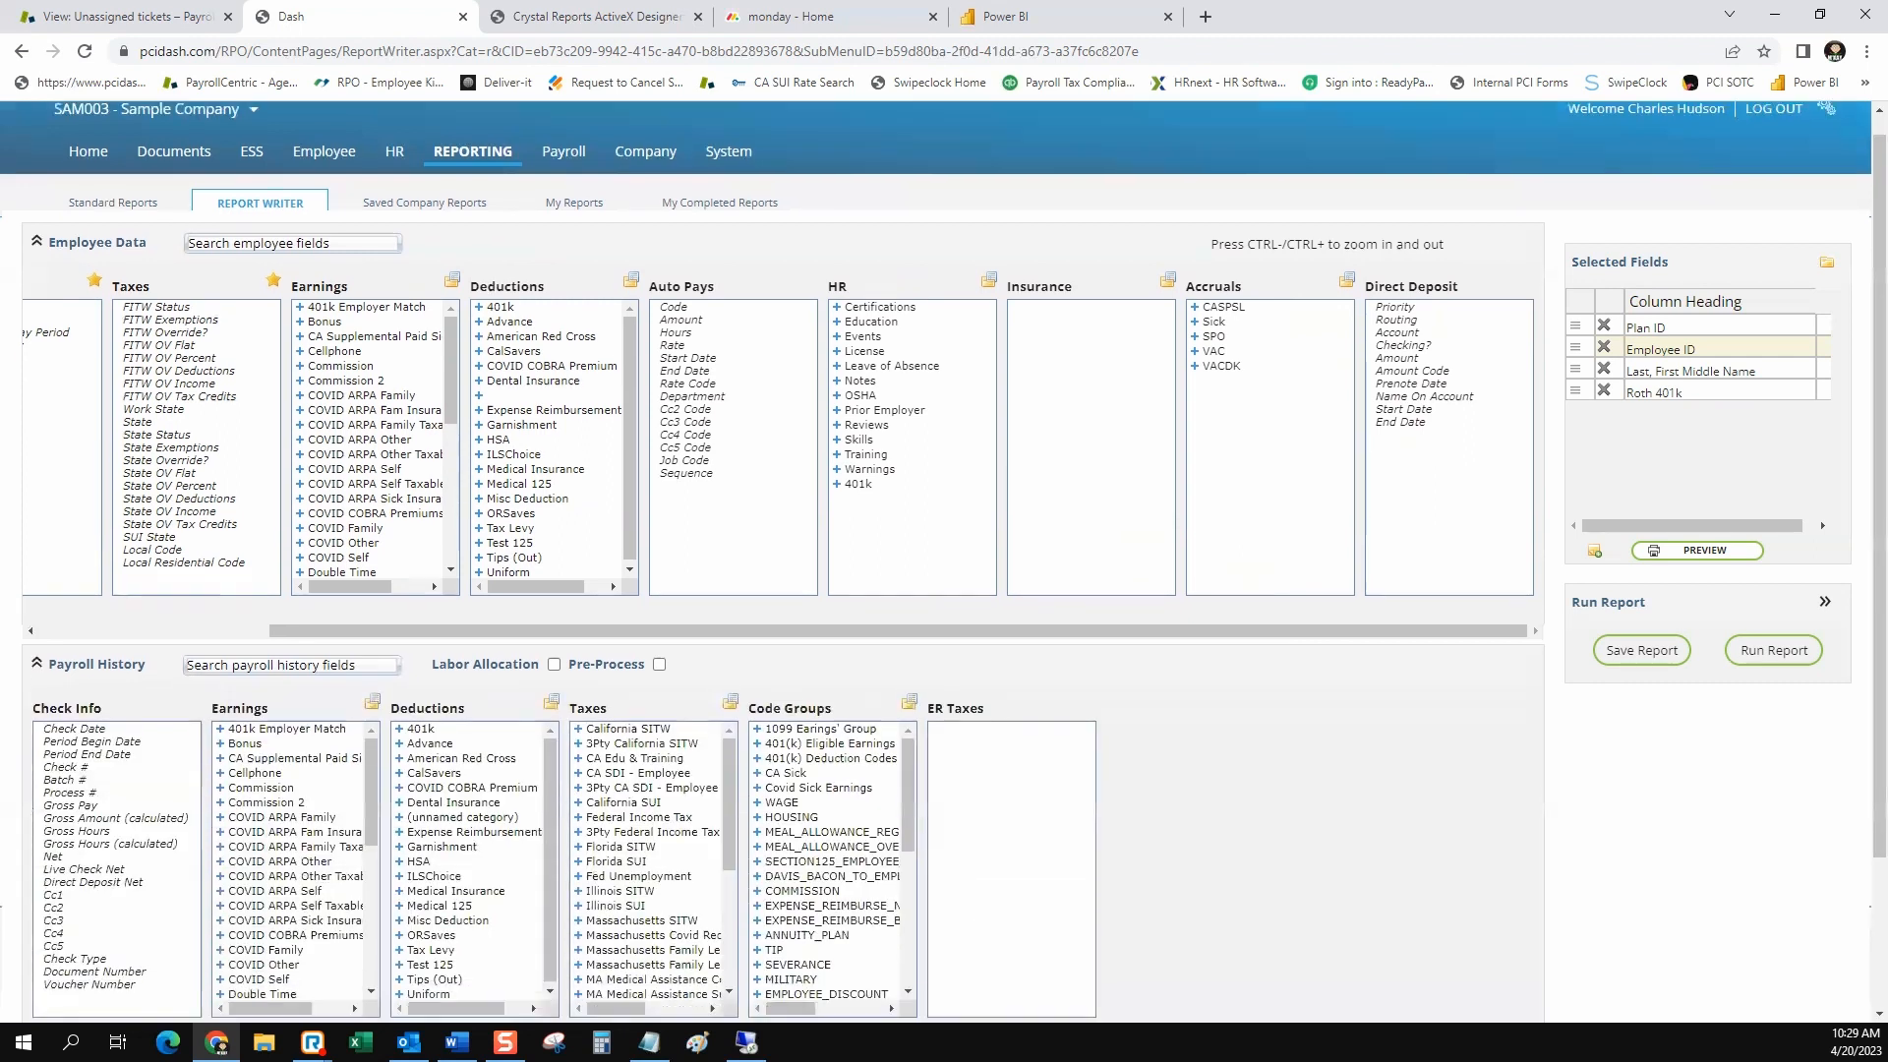
scroll(783, 678, down, 2)
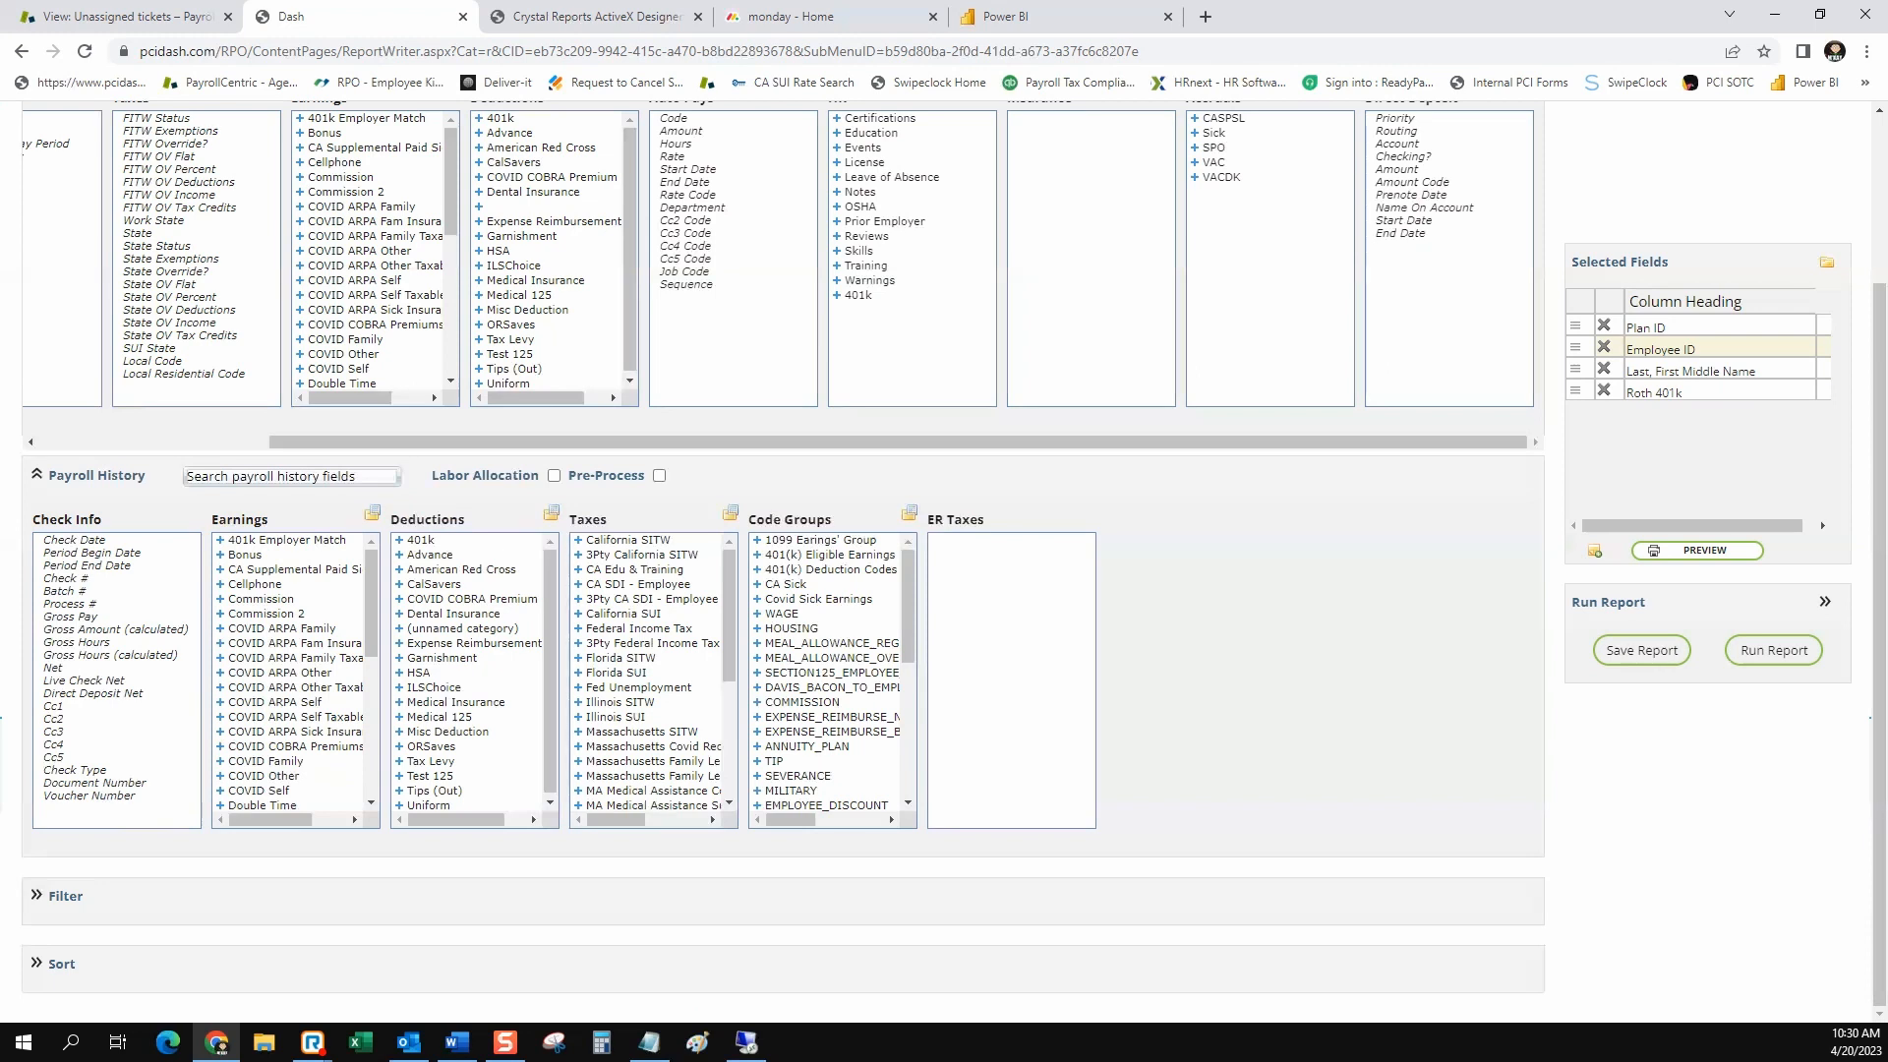
Add the payroll history fields 401kER Amount from Earnings and 401k Amount from Deductions to the report
click(220, 540)
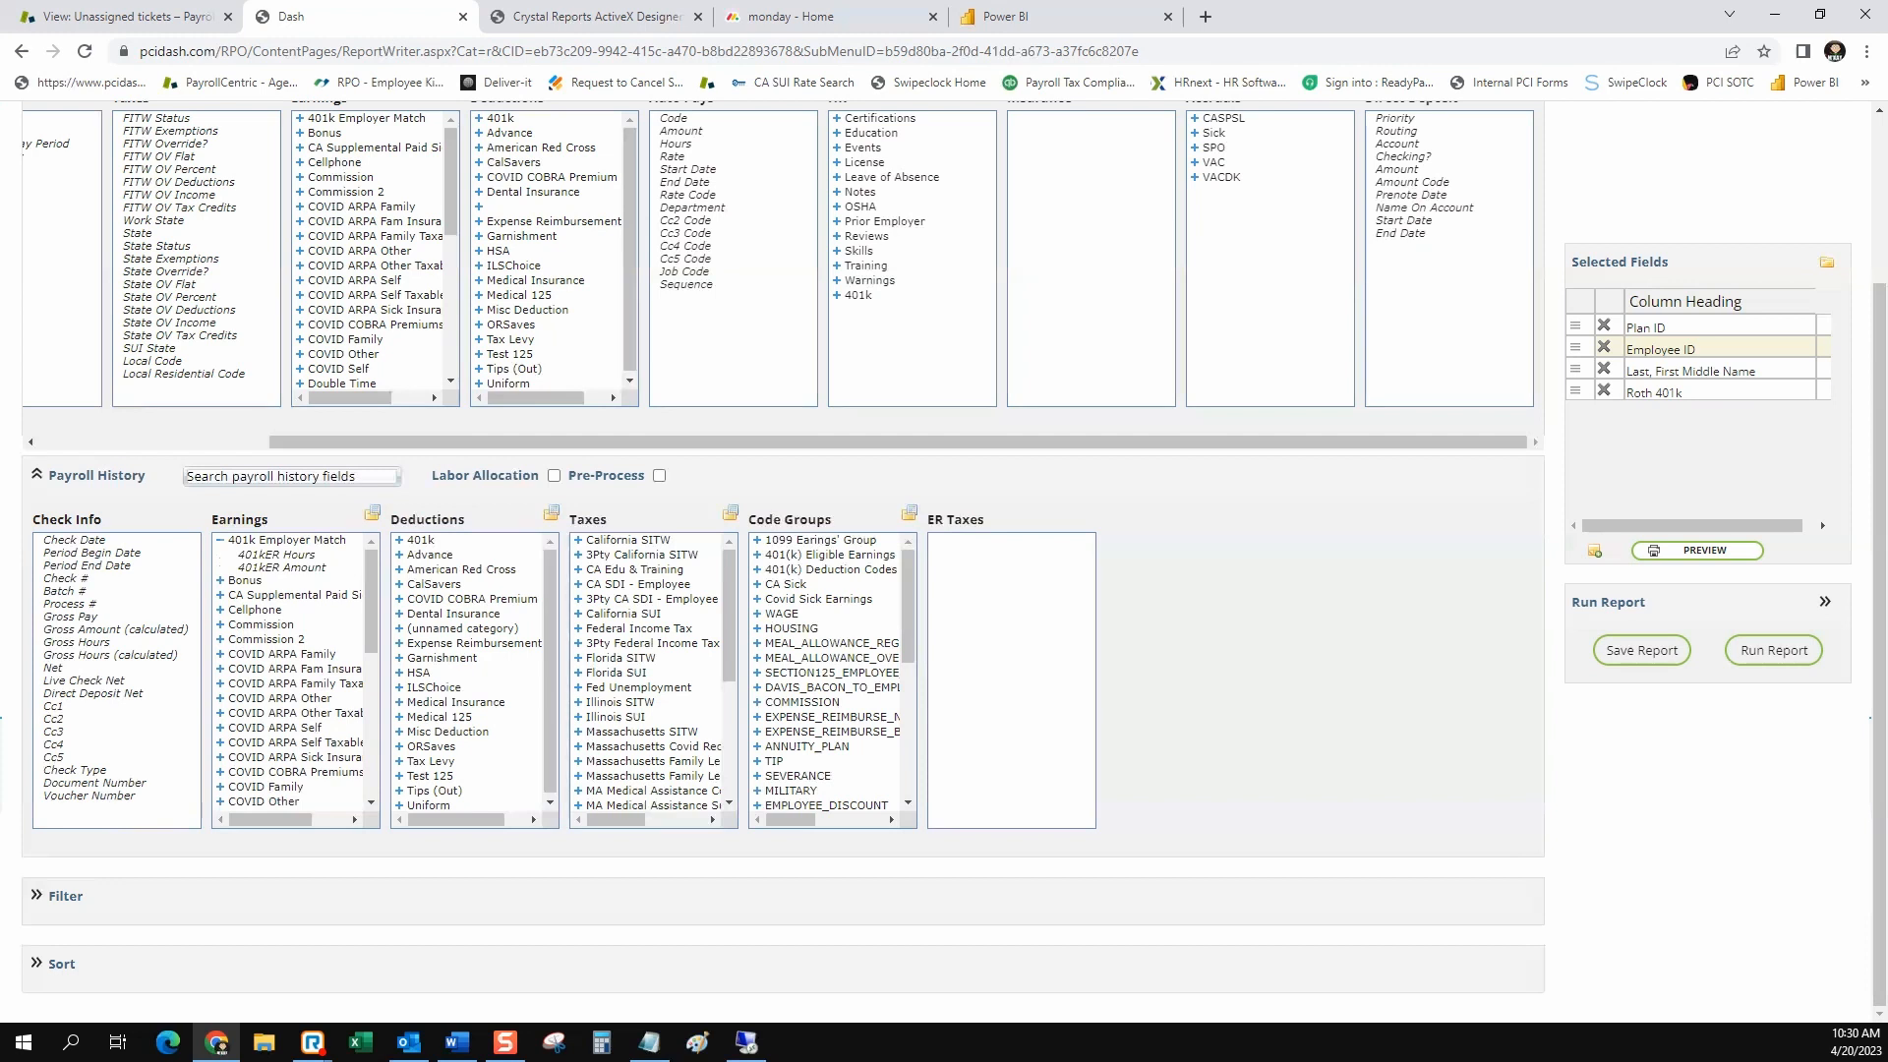
click(288, 567)
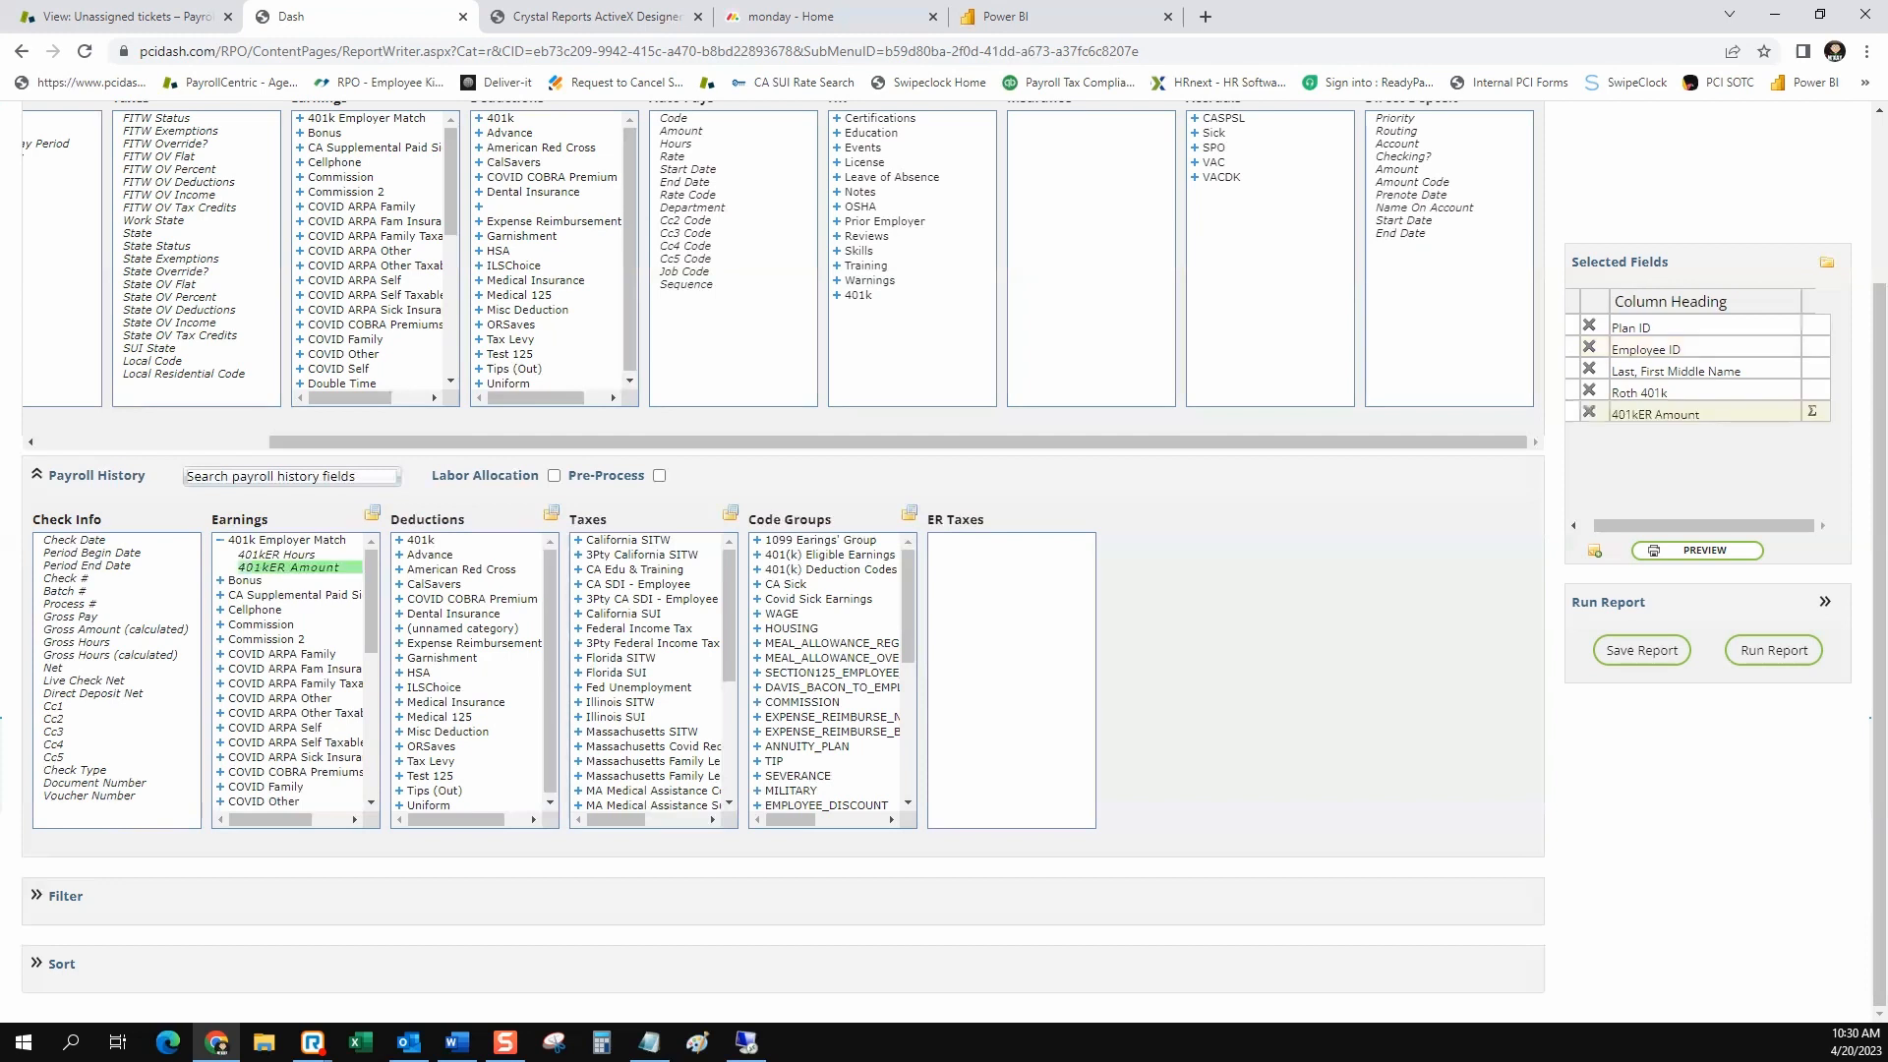
click(399, 540)
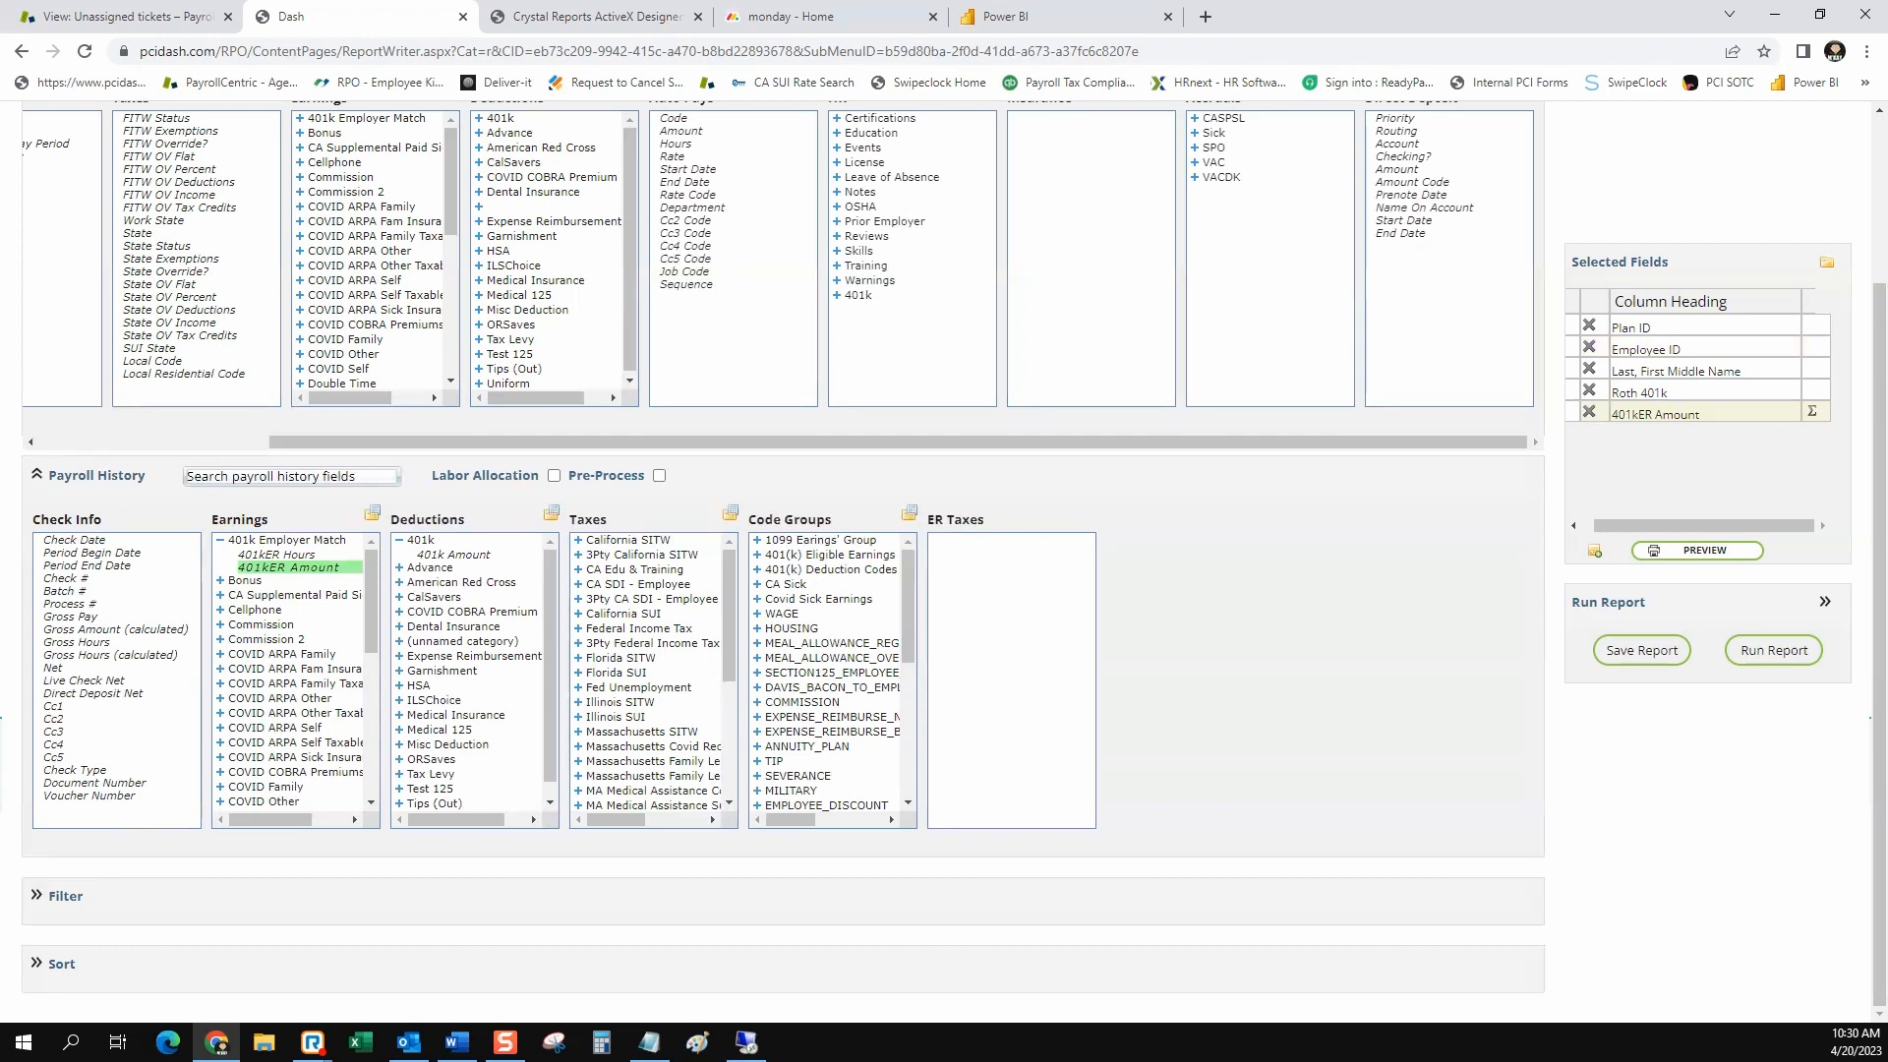
click(459, 555)
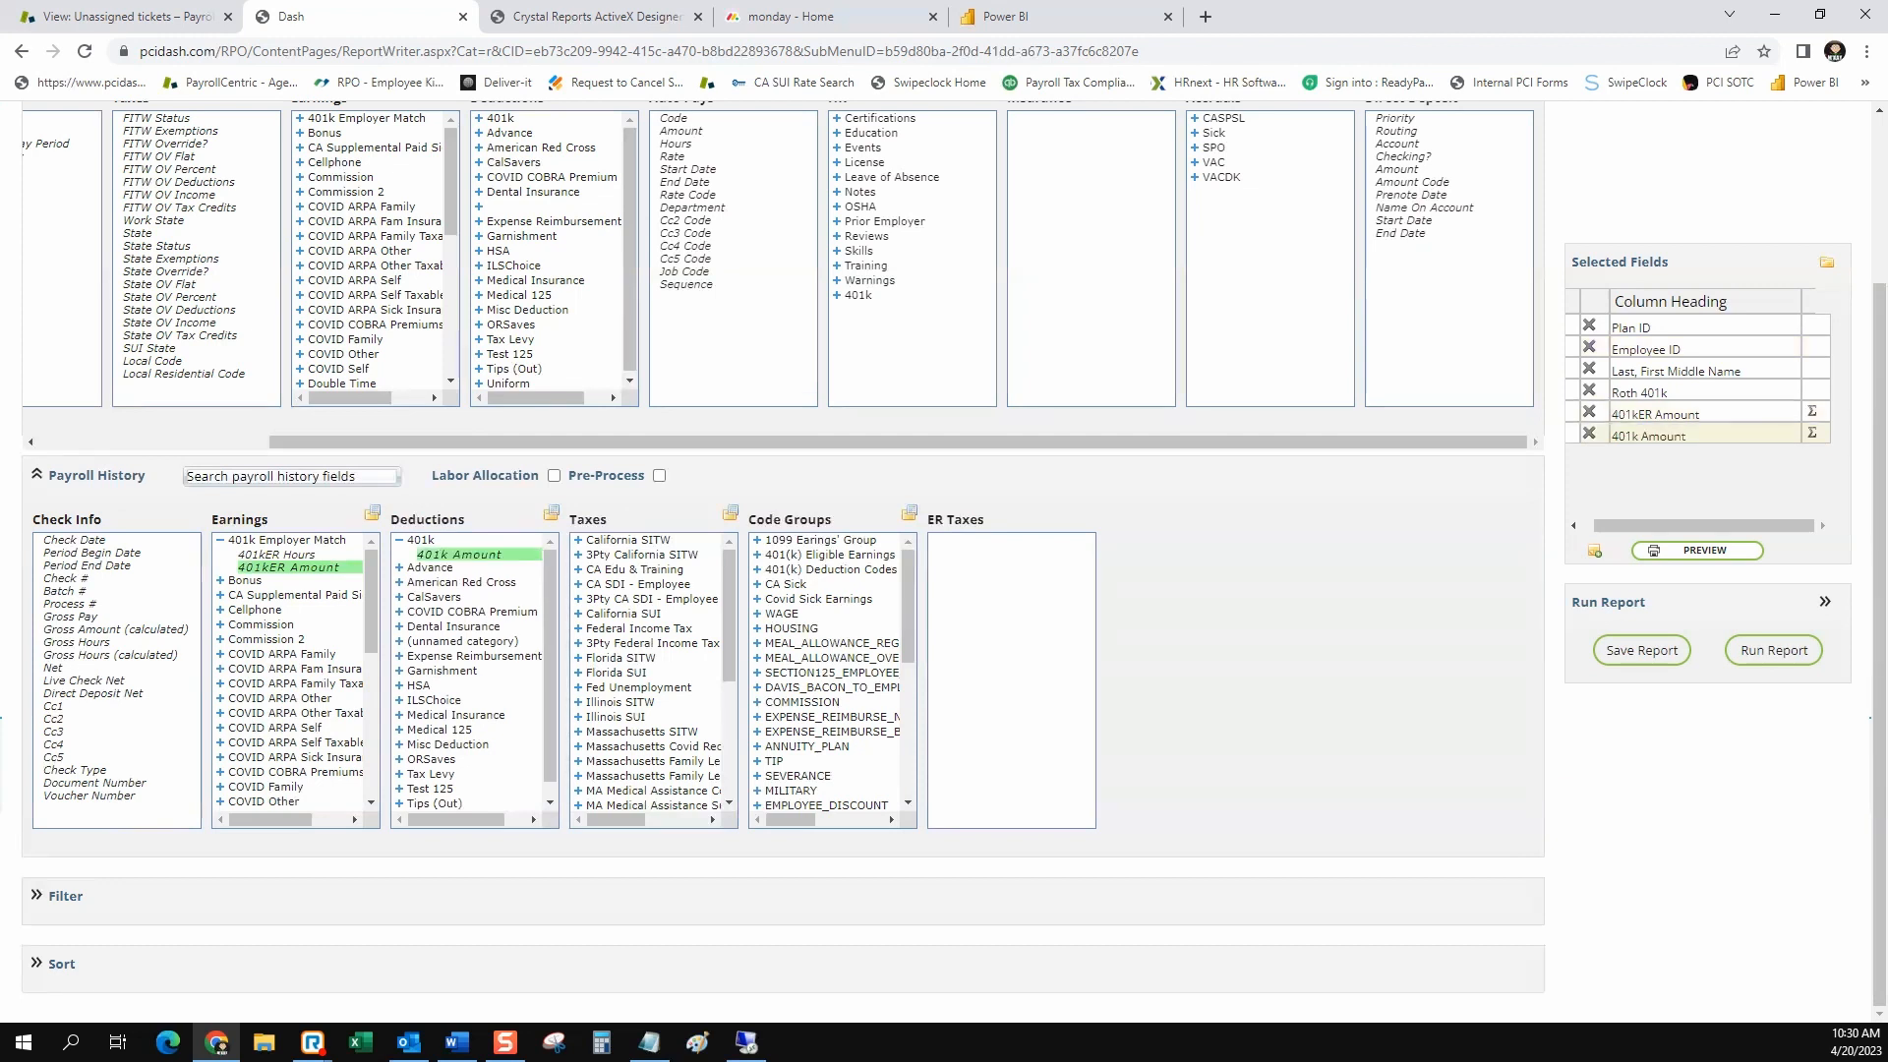
scroll(475, 678, down, 1)
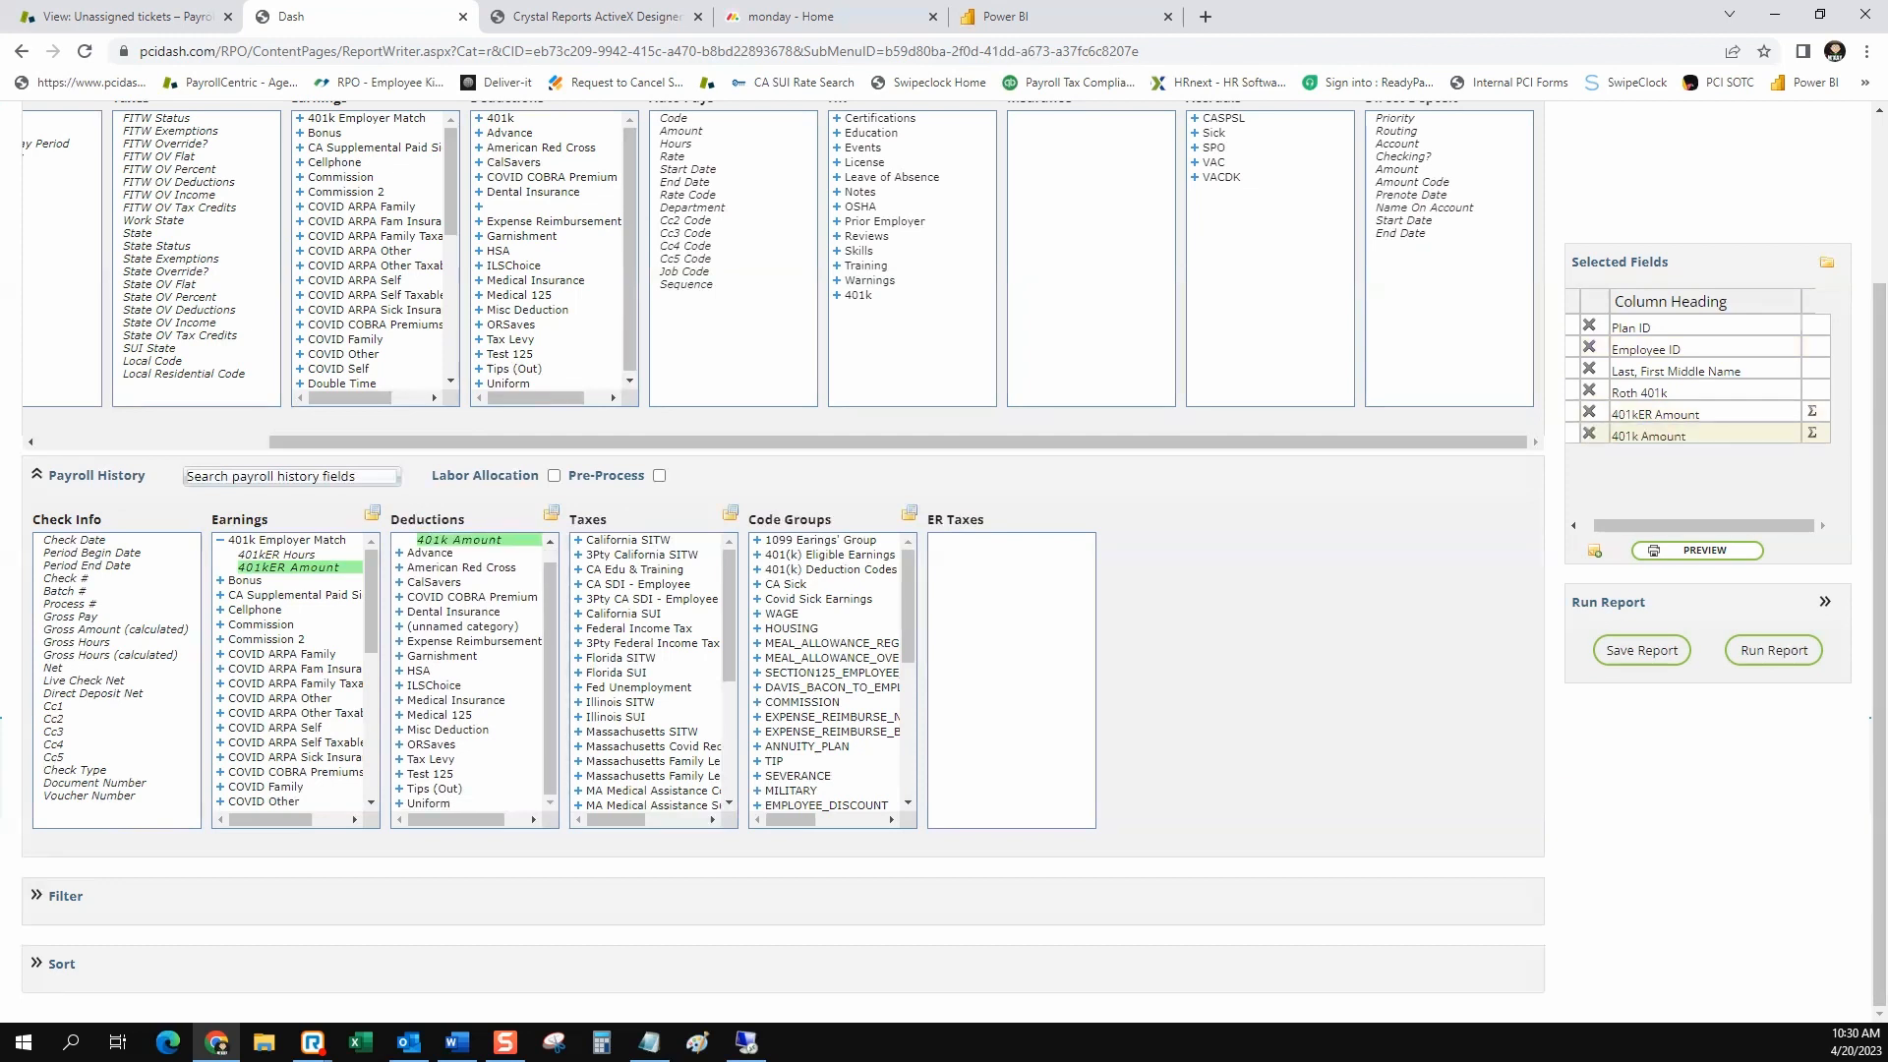
Preview the report, check the amounts in the two 401k amount columns, and close the preview
click(1704, 549)
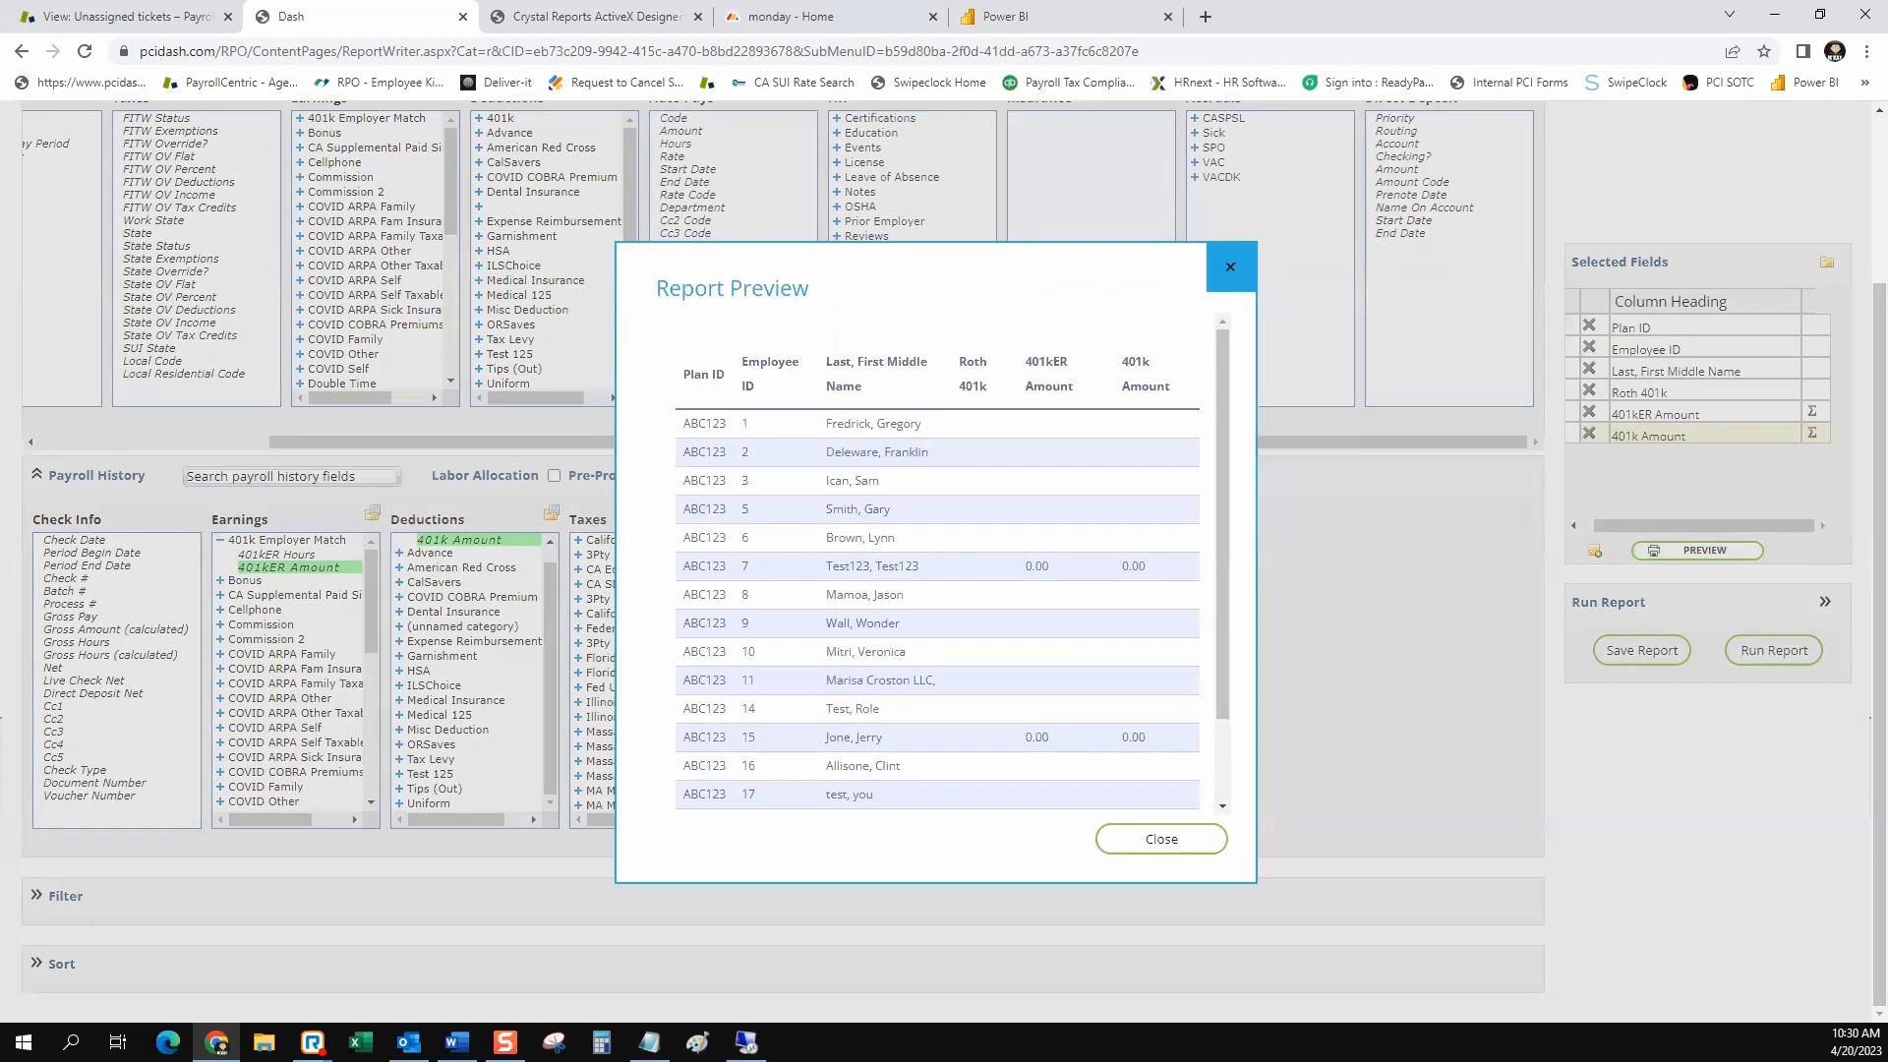
scroll(937, 610, down, 3)
scroll(937, 610, up, 3)
drag(1050, 566, 1025, 566)
double_click(1037, 737)
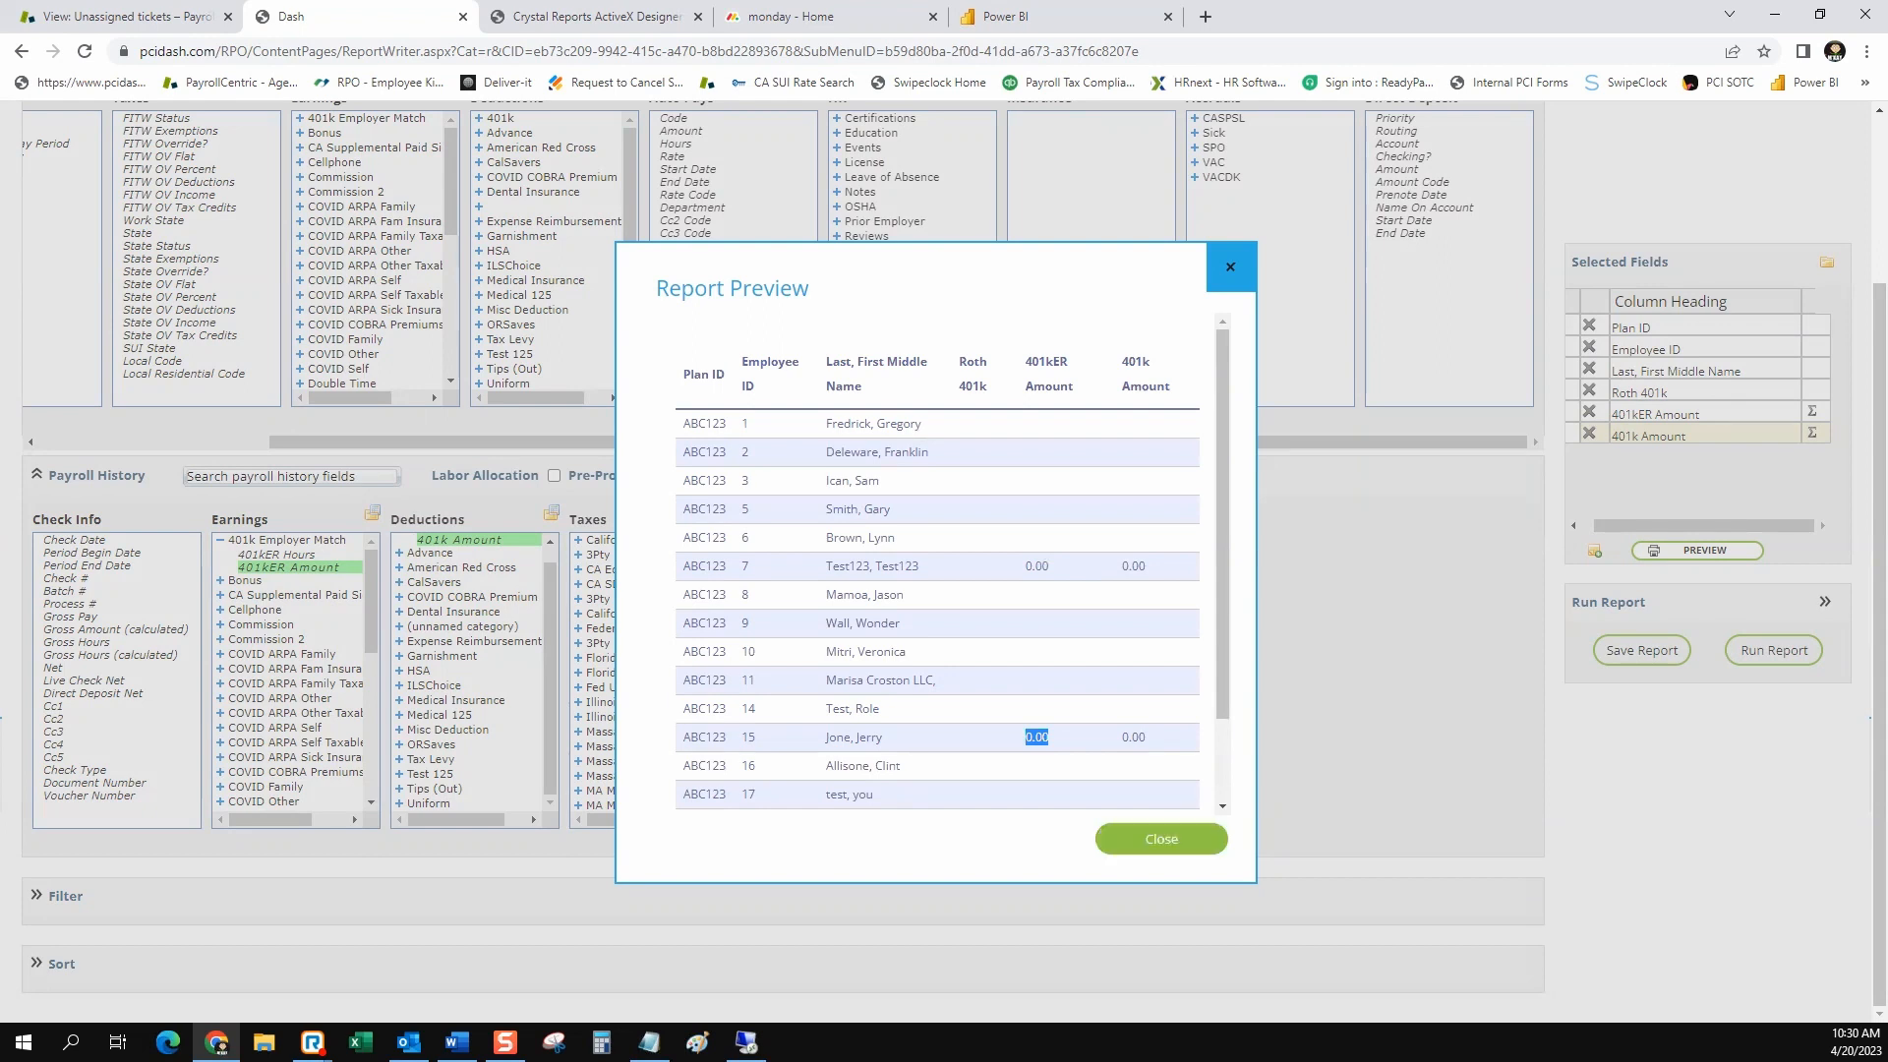
click(1161, 838)
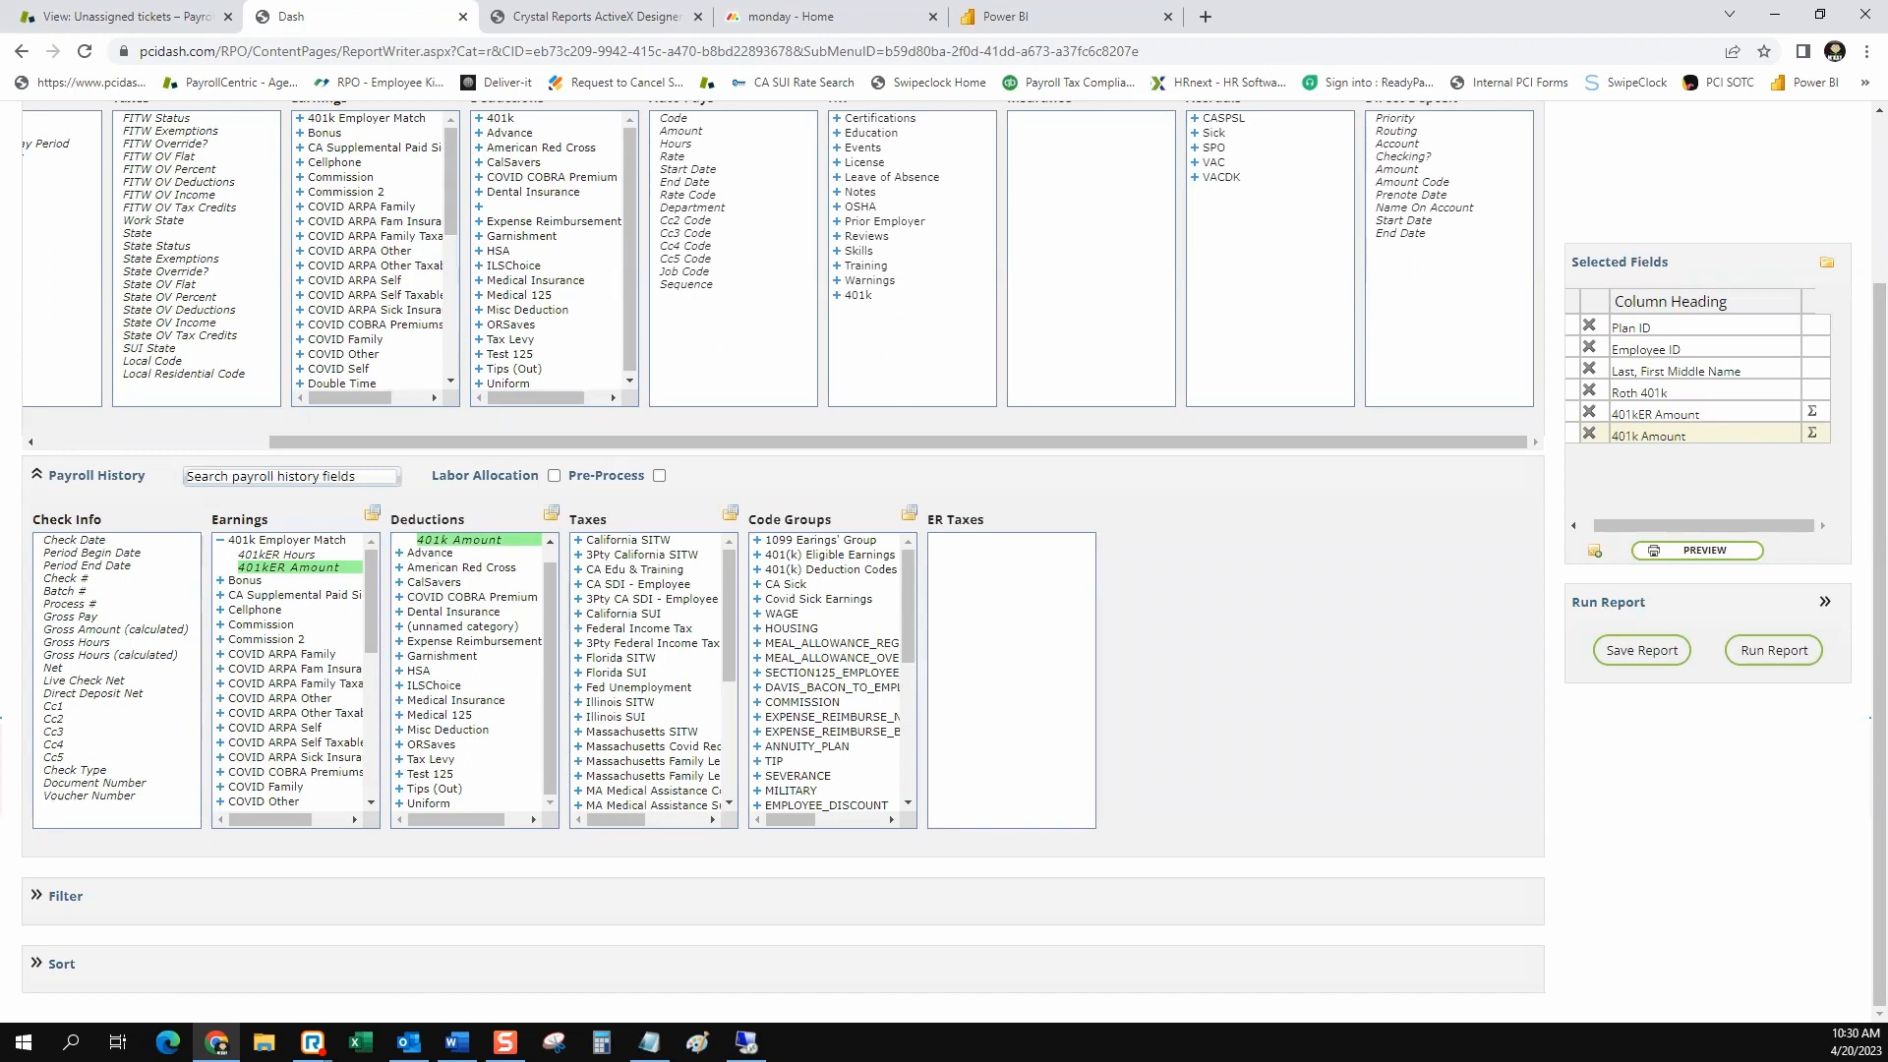
Expand the Filter section and view the date period choices for payroll history
click(38, 896)
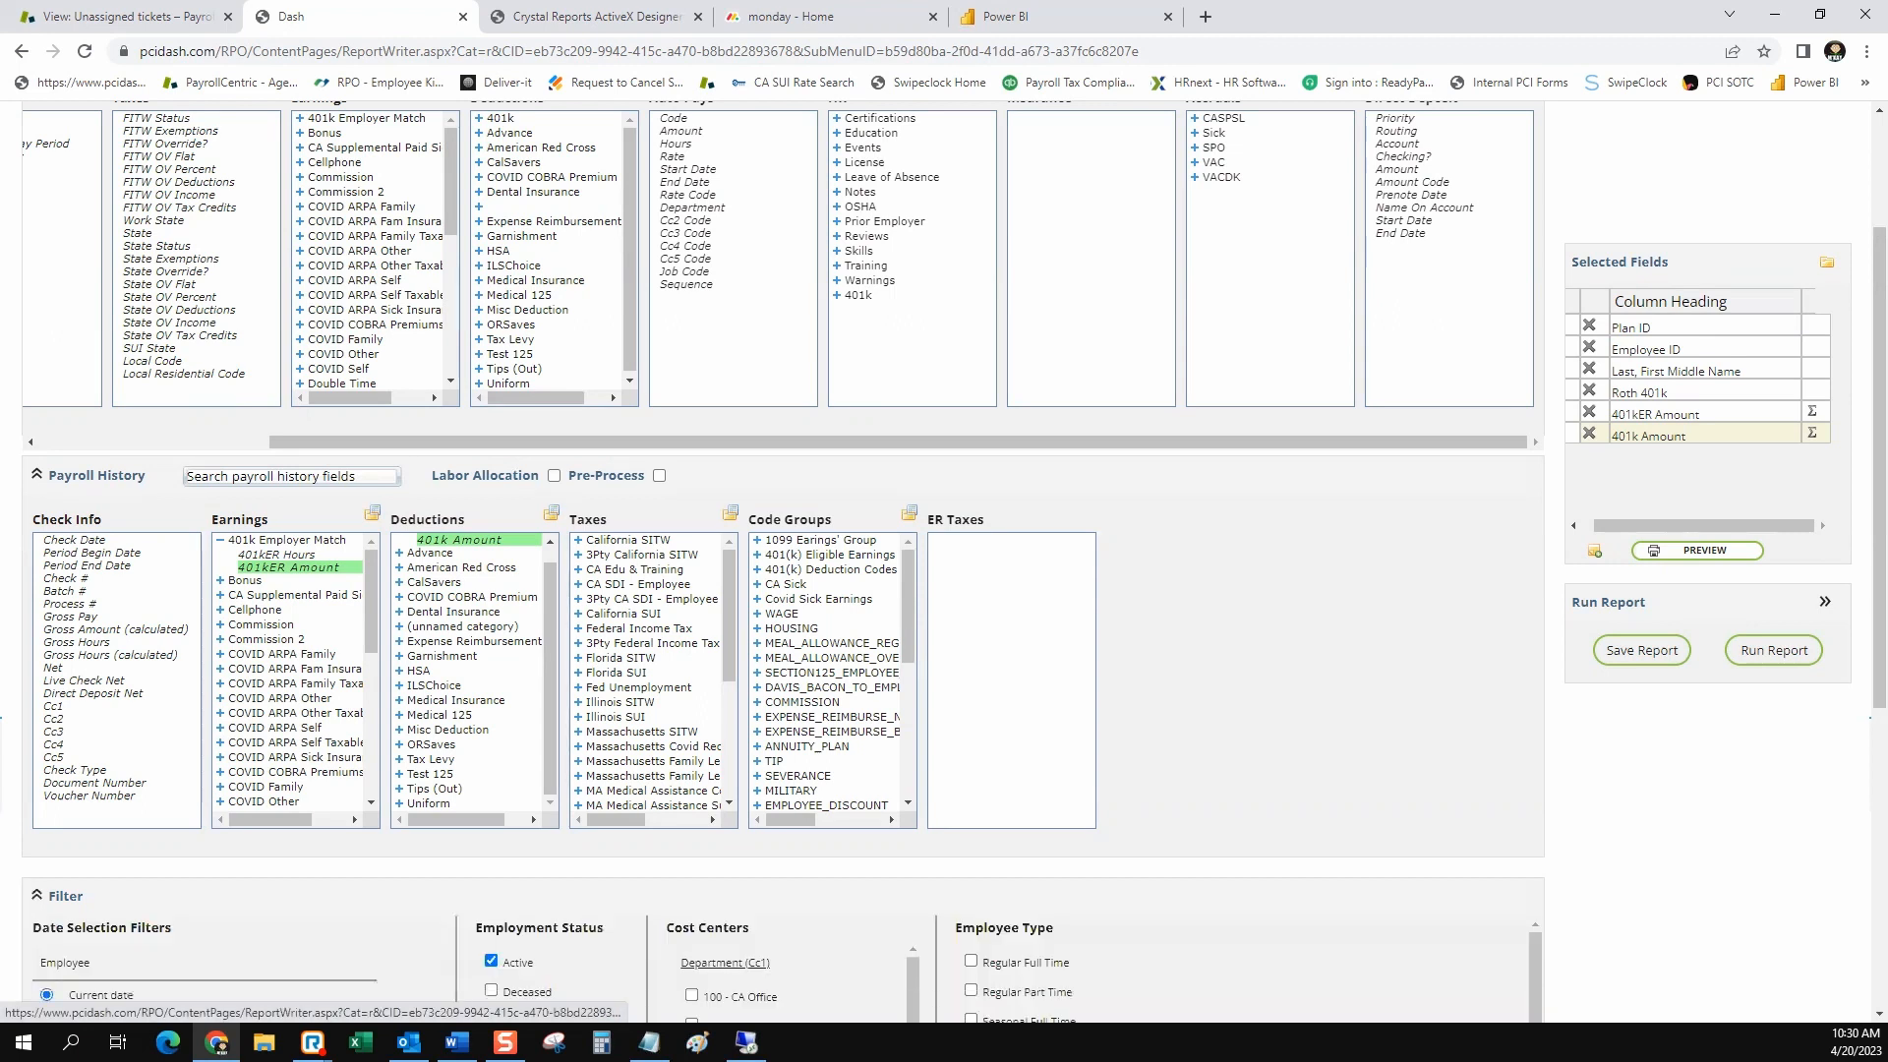
scroll(782, 561, down, 5)
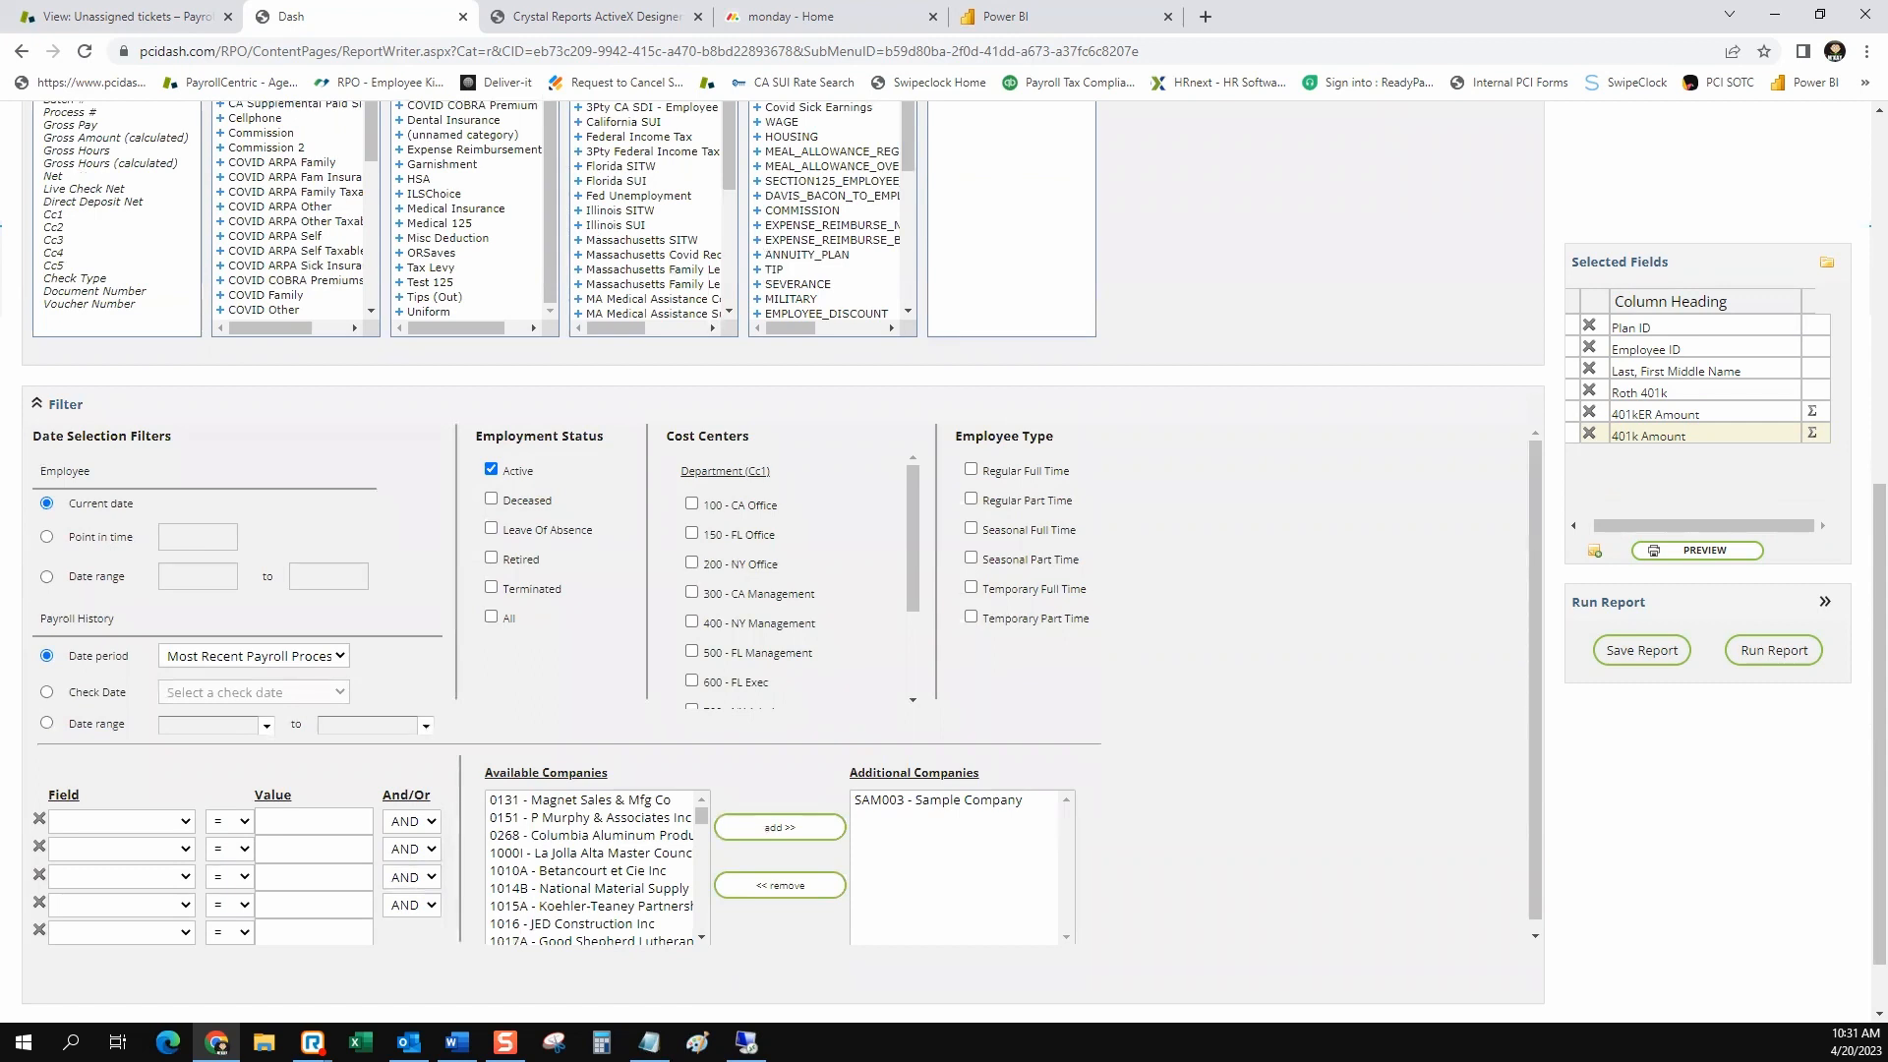
click(254, 656)
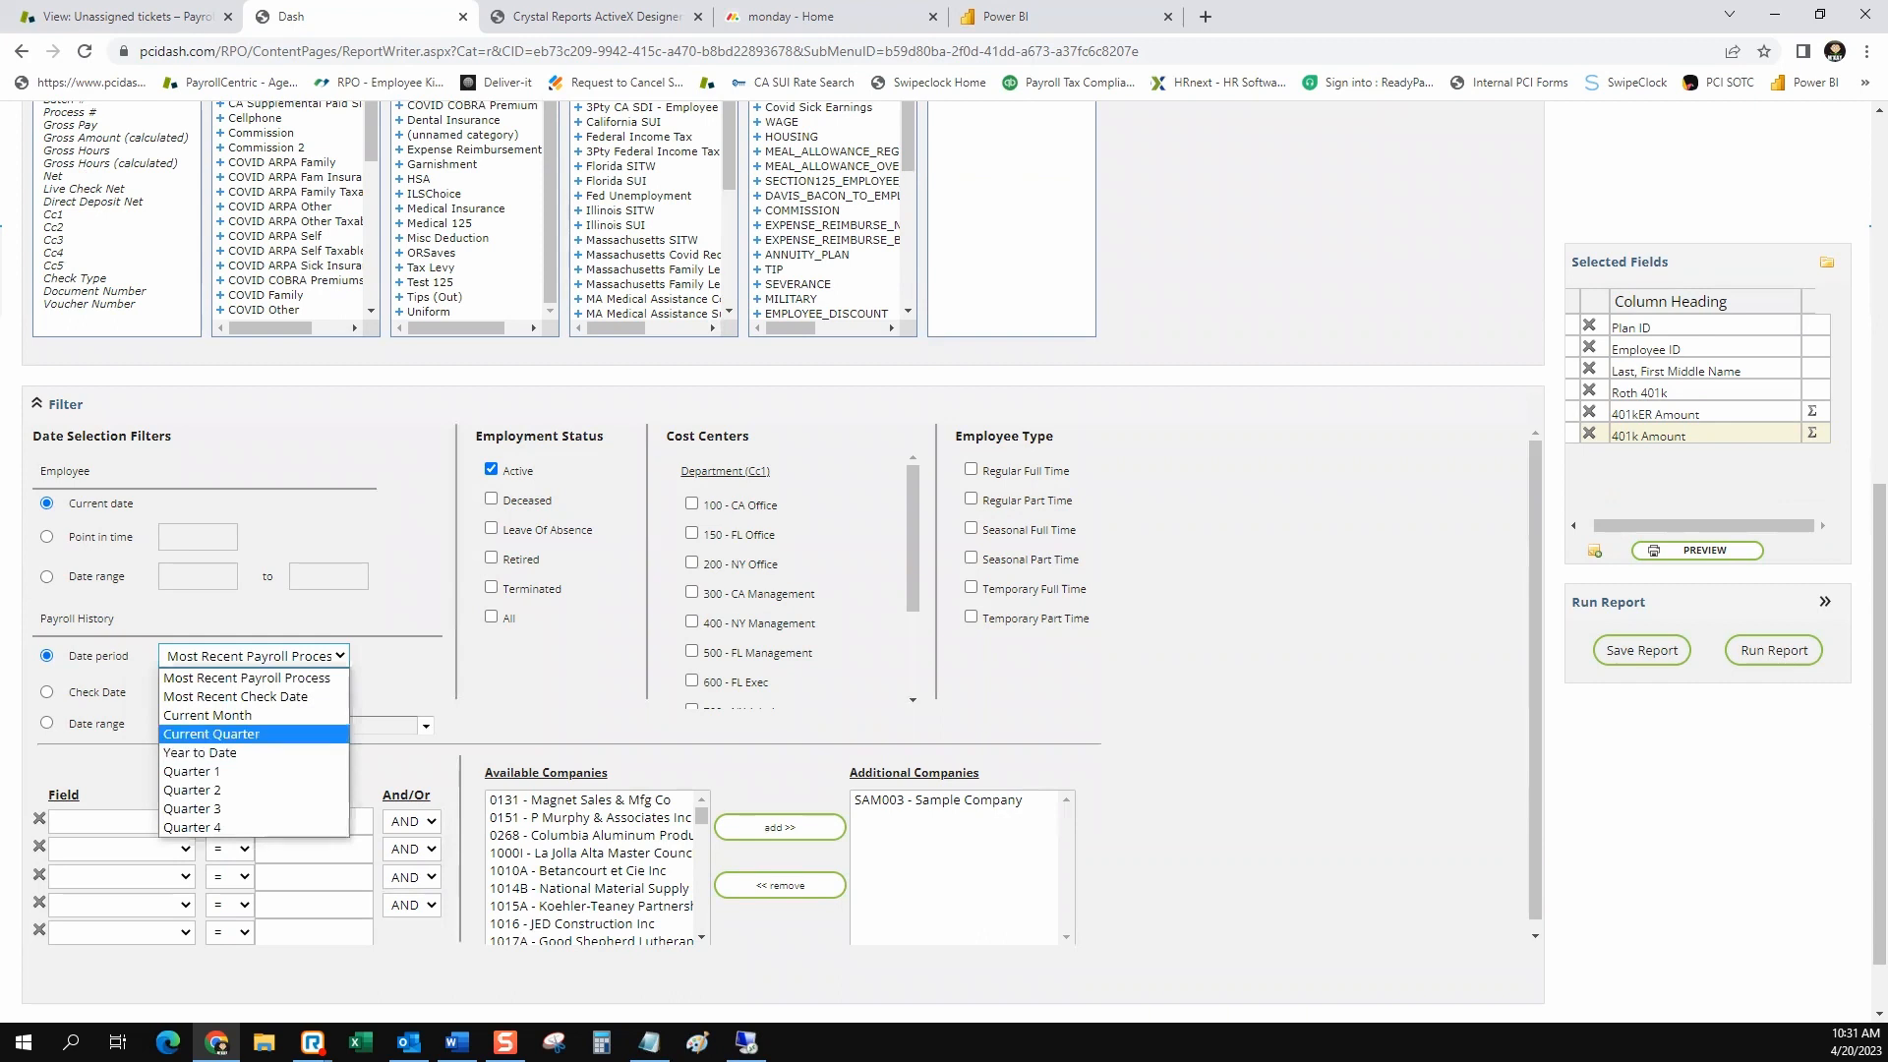
key(Up)
key(Up)
key(Escape)
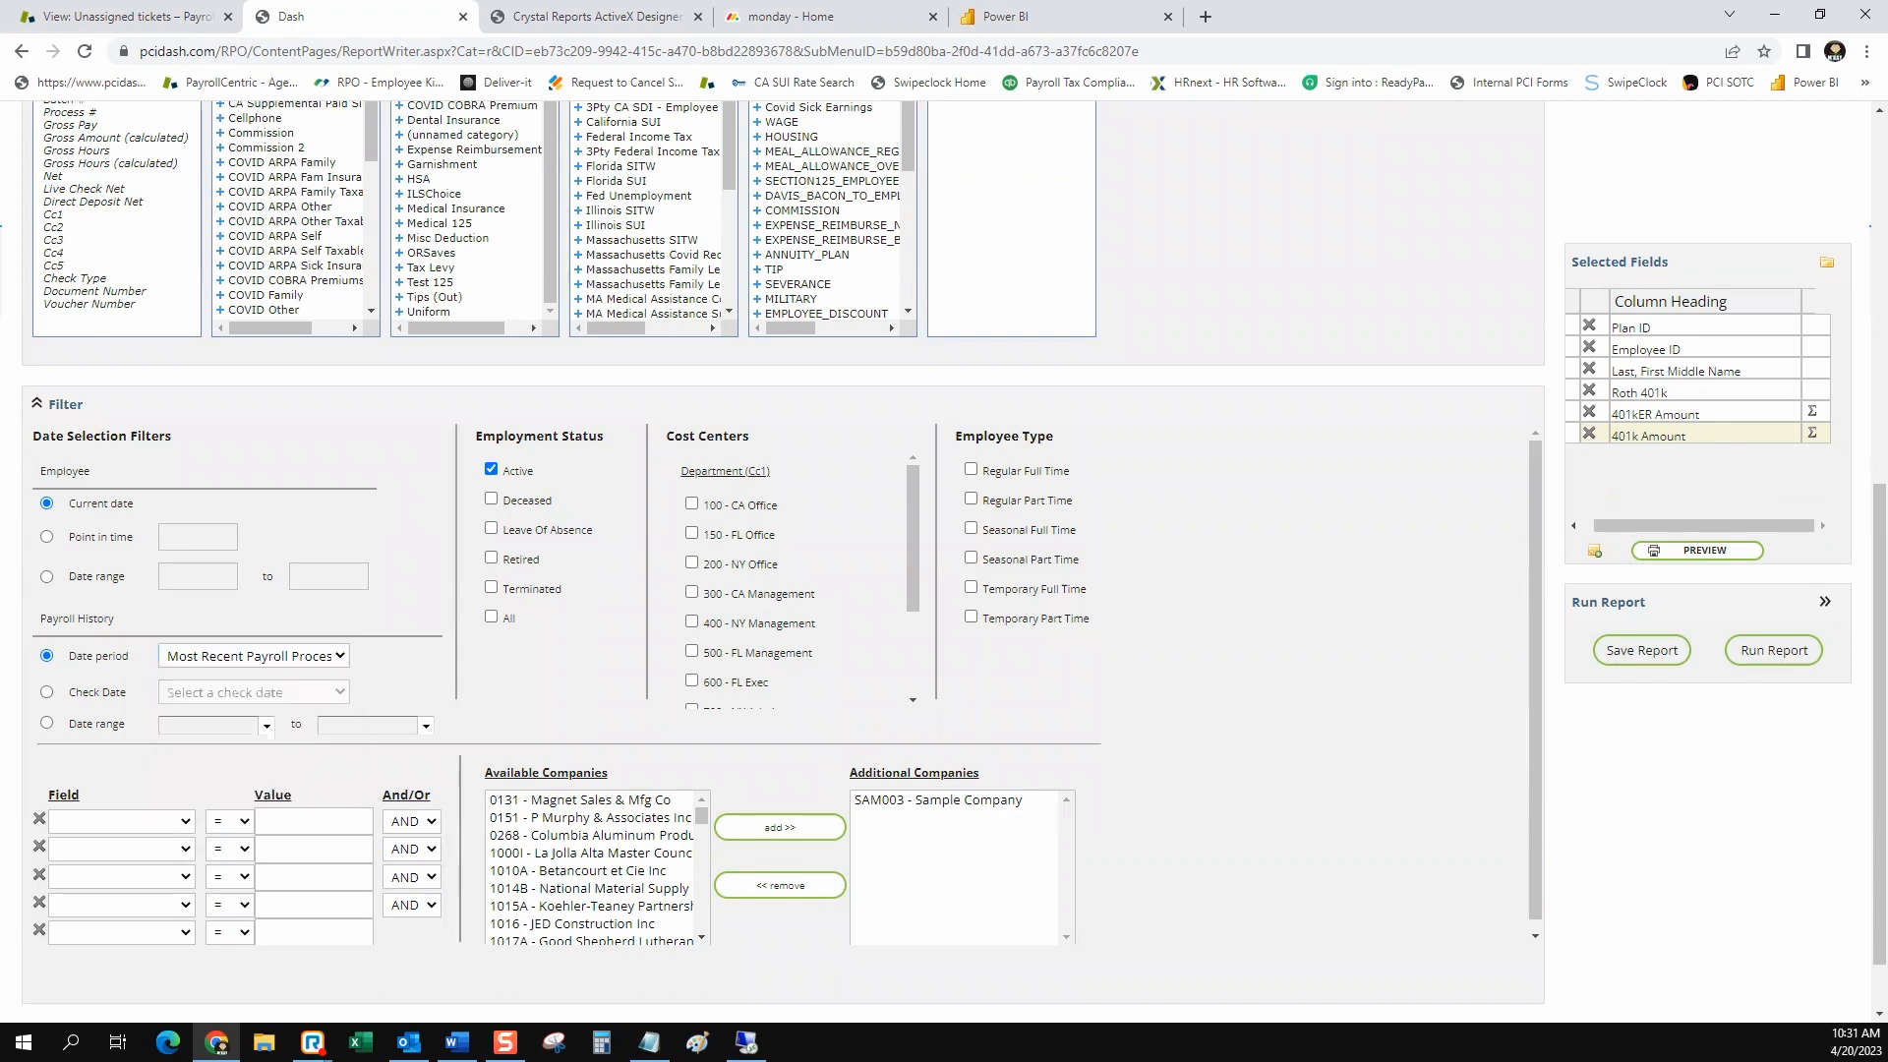
View the payroll history check date and date range choices, and return the selection to Date period
click(46, 692)
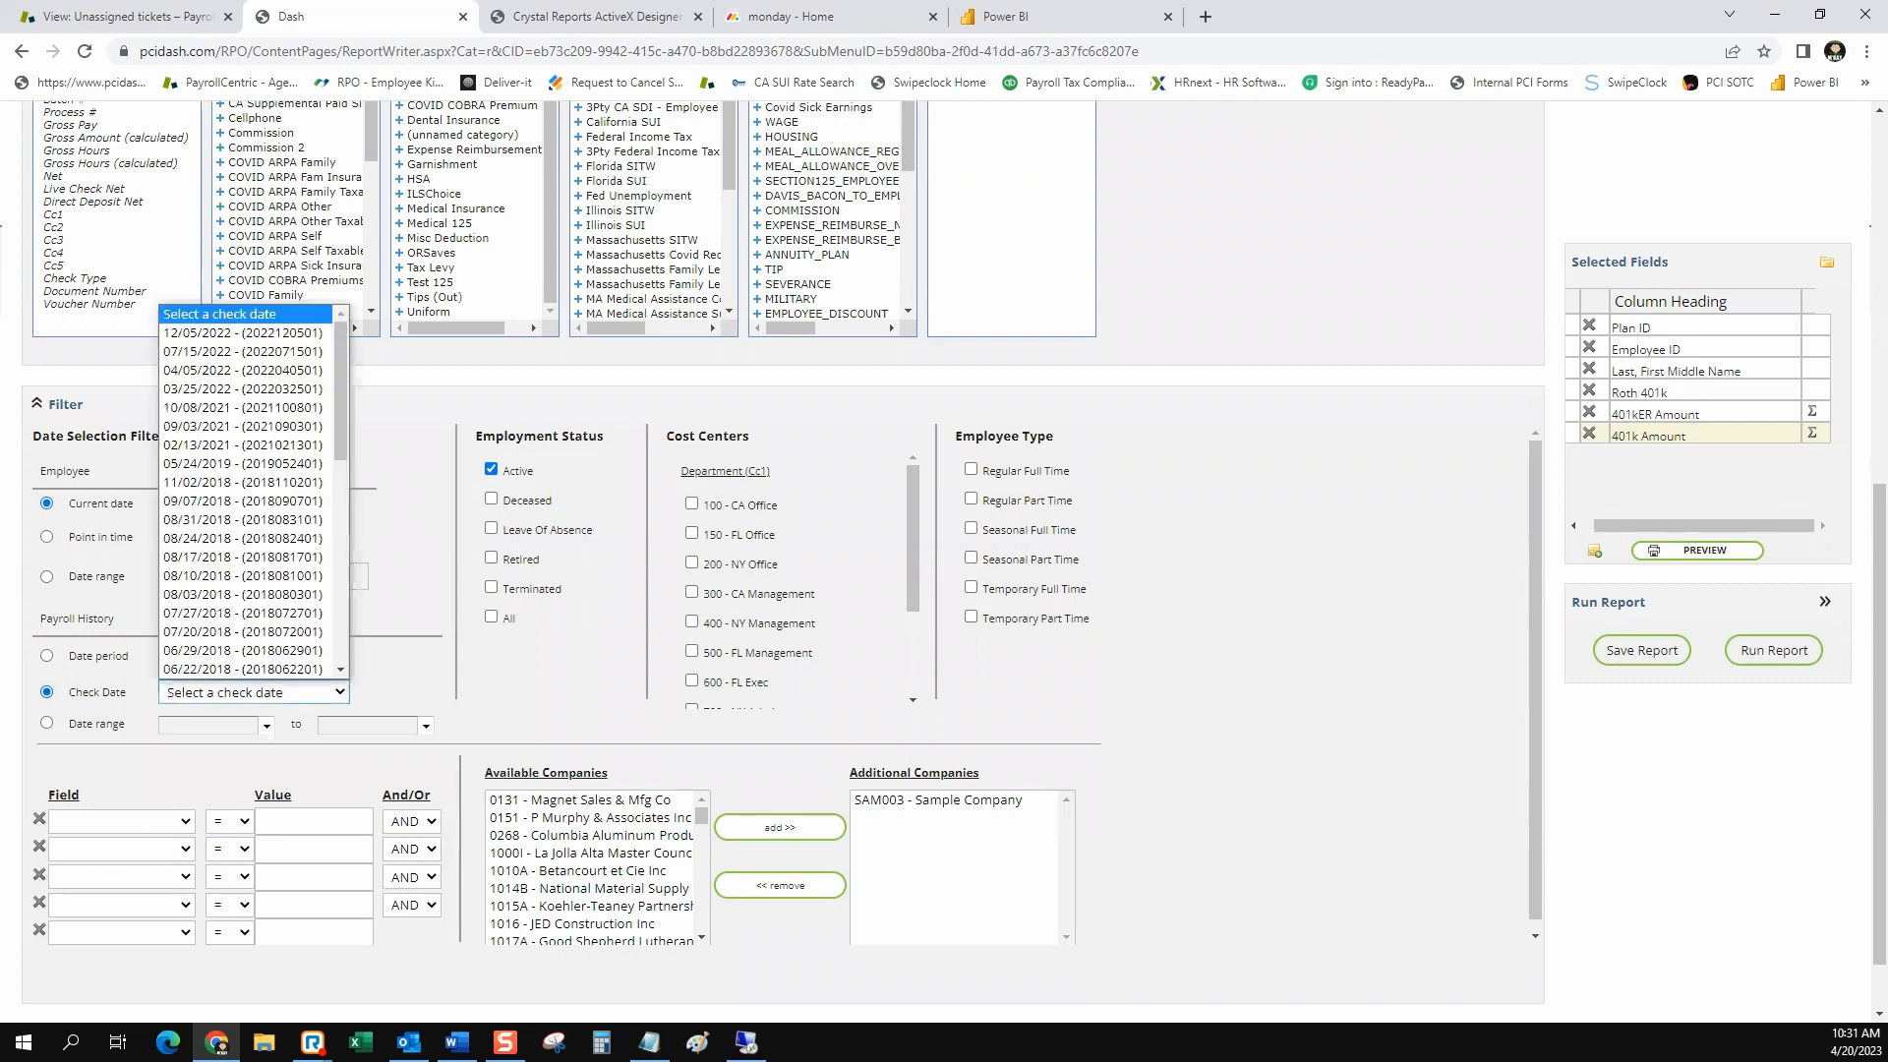
key(Escape)
click(46, 723)
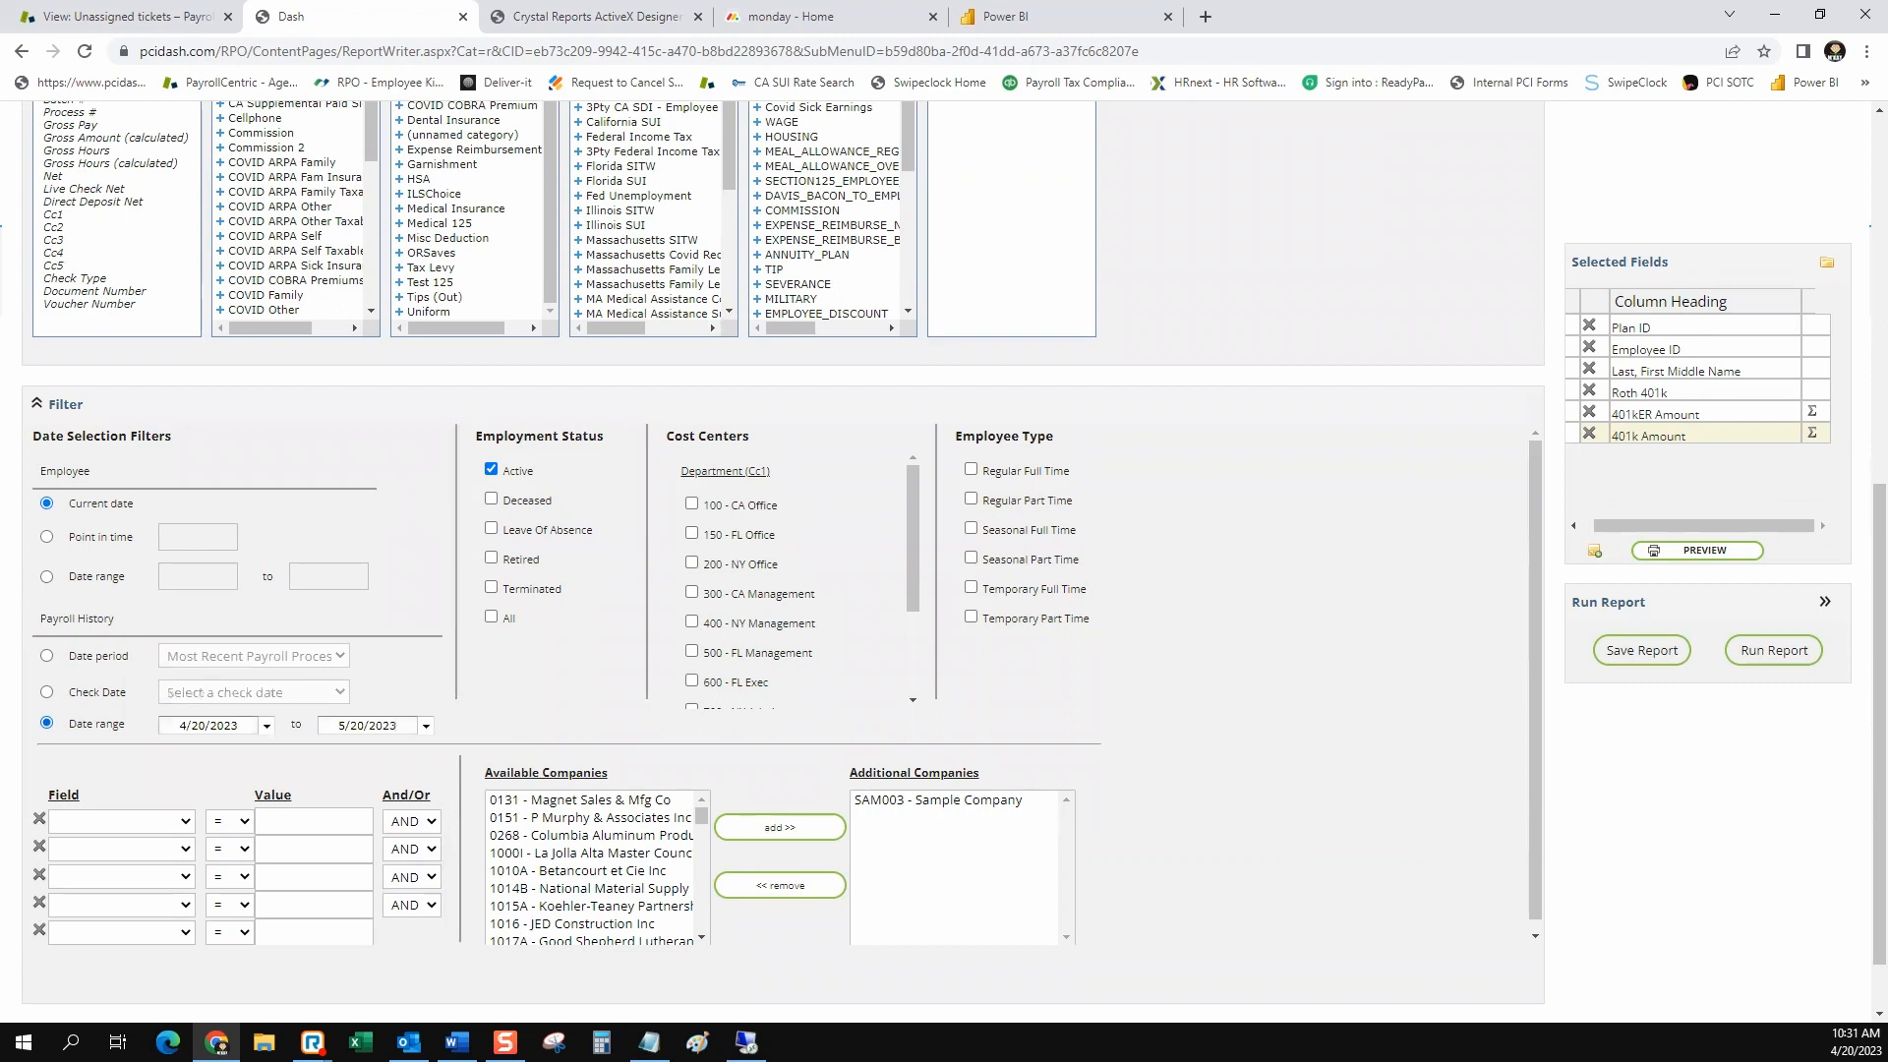
click(265, 725)
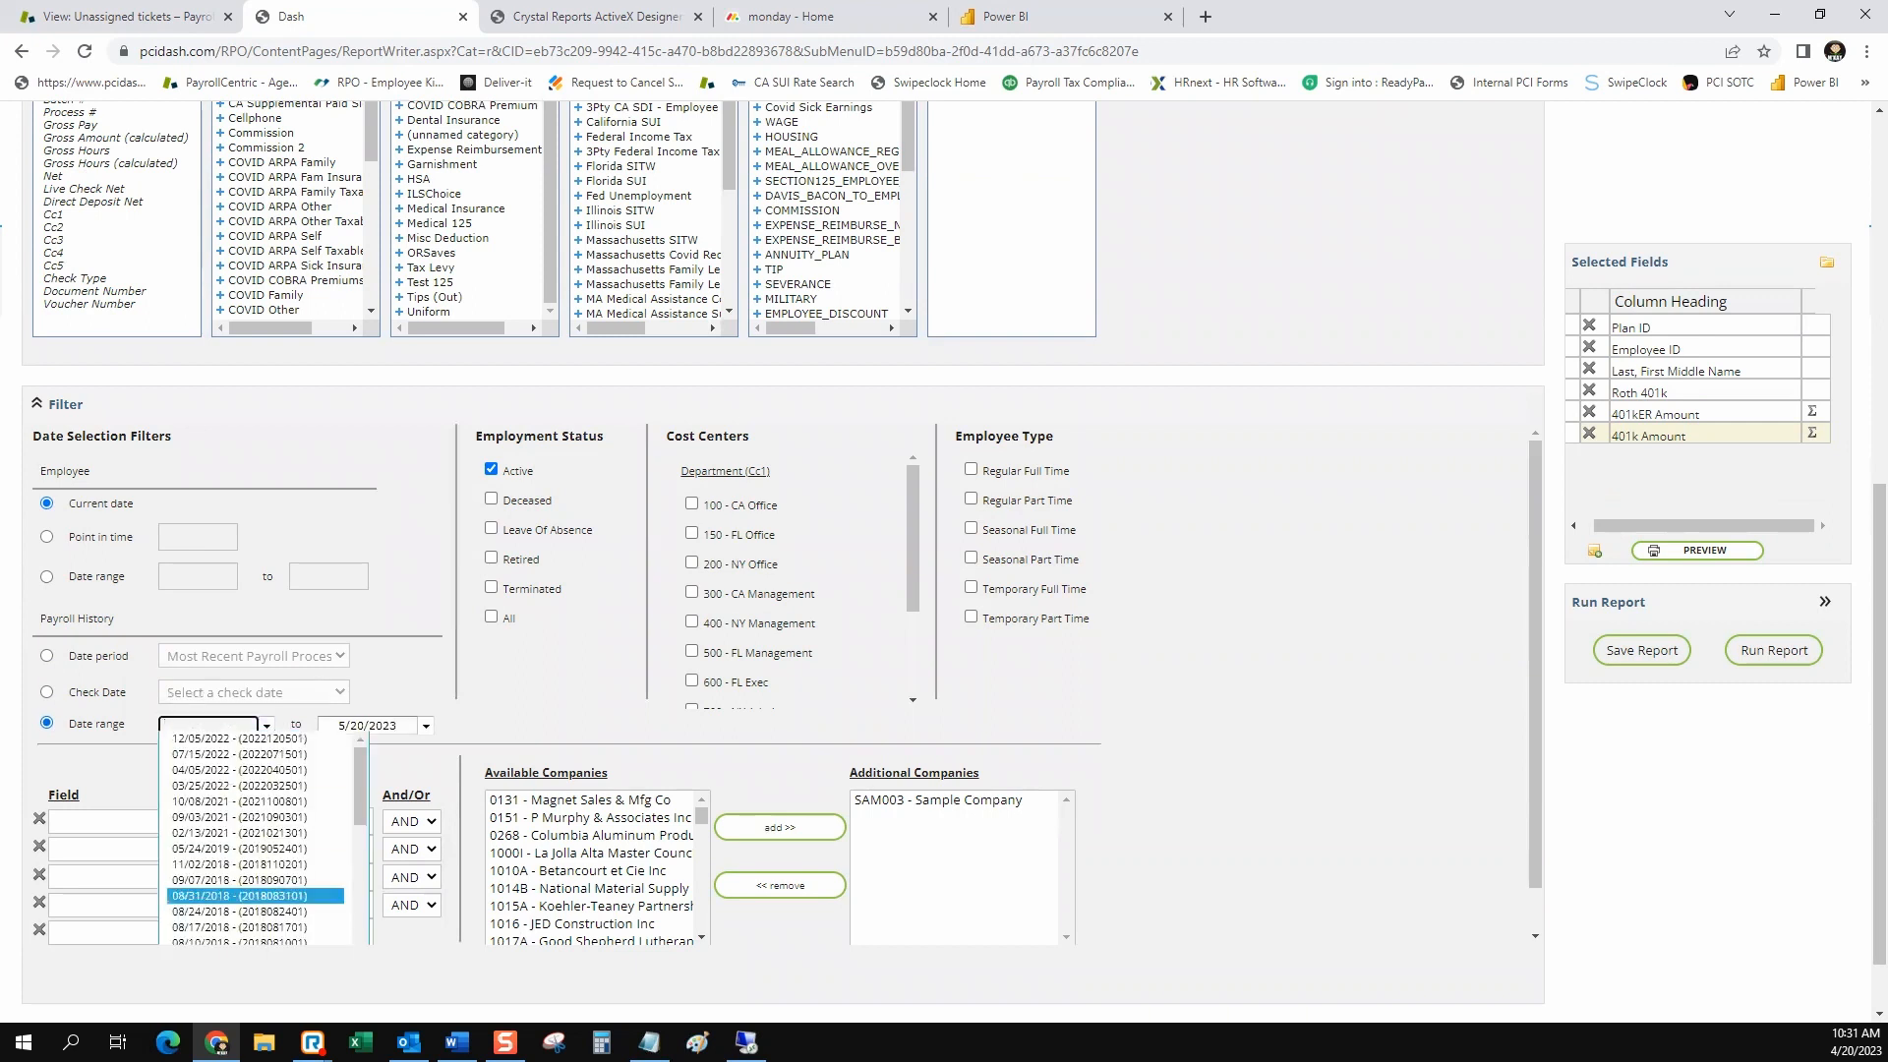
click(266, 725)
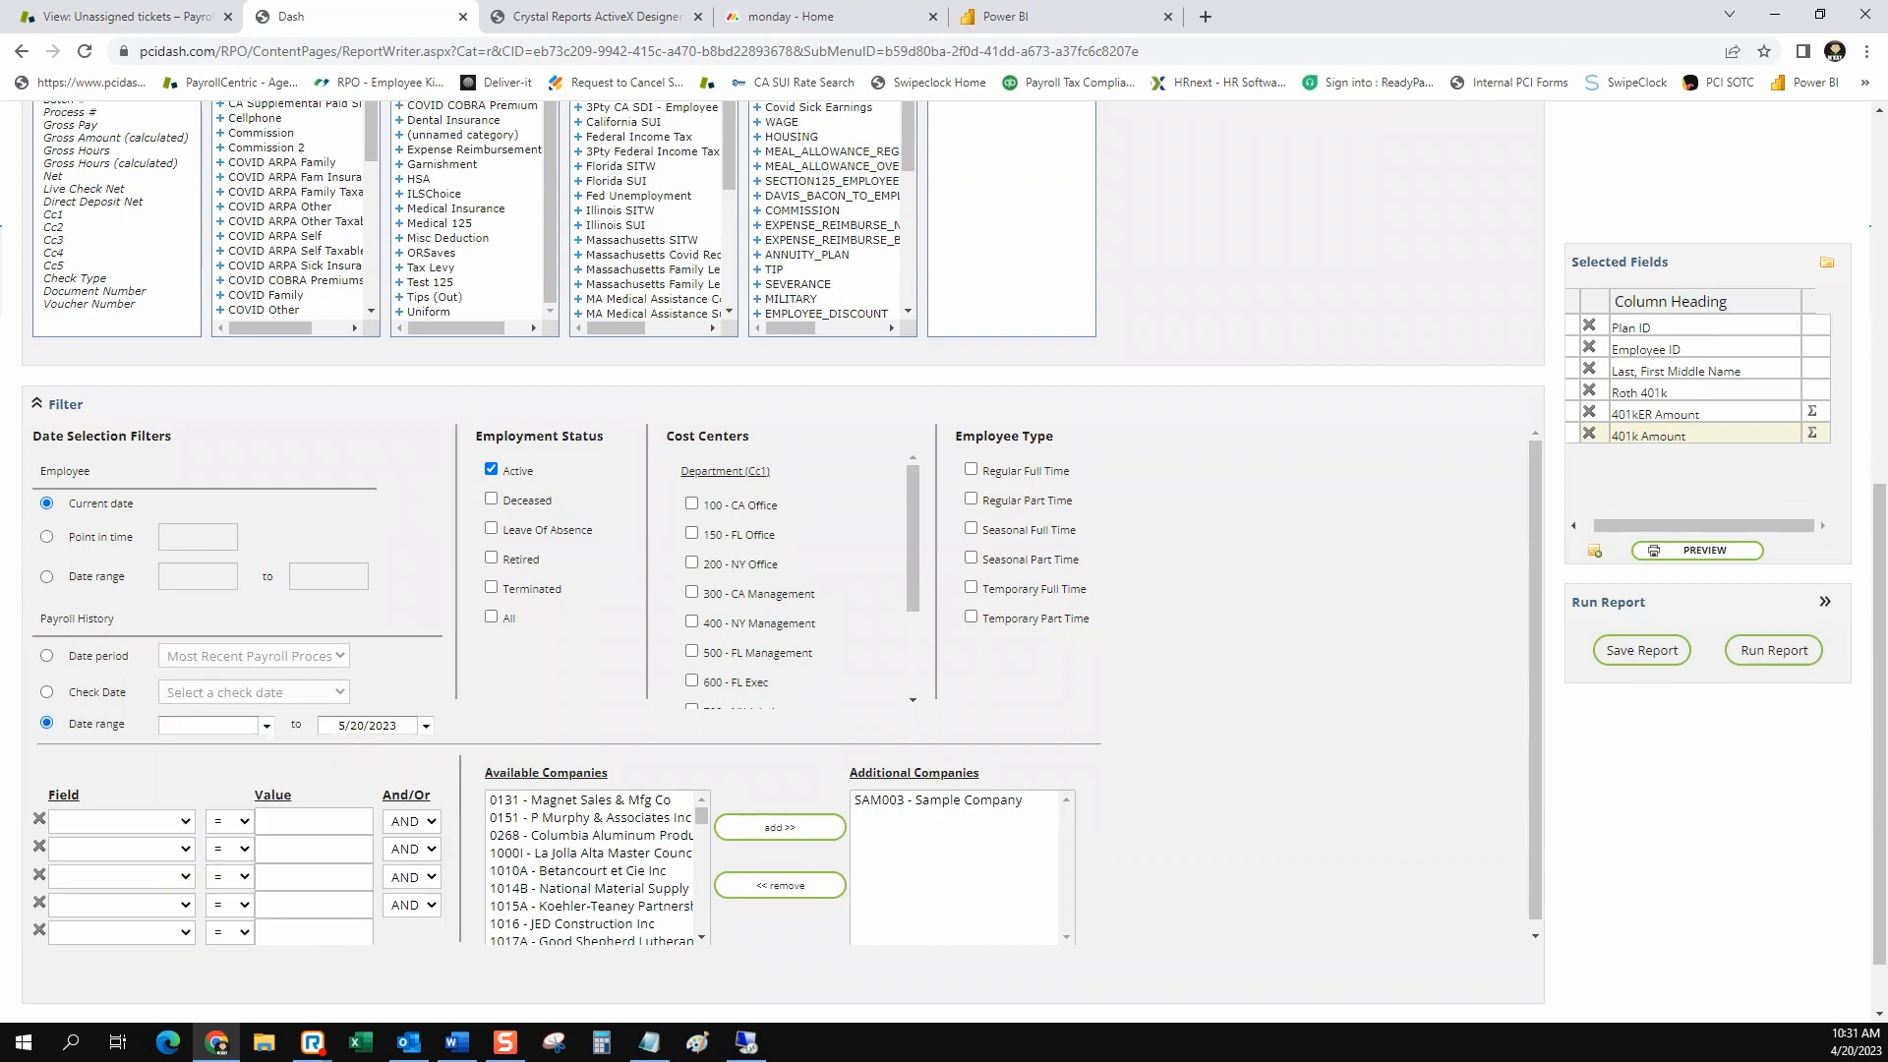
click(46, 656)
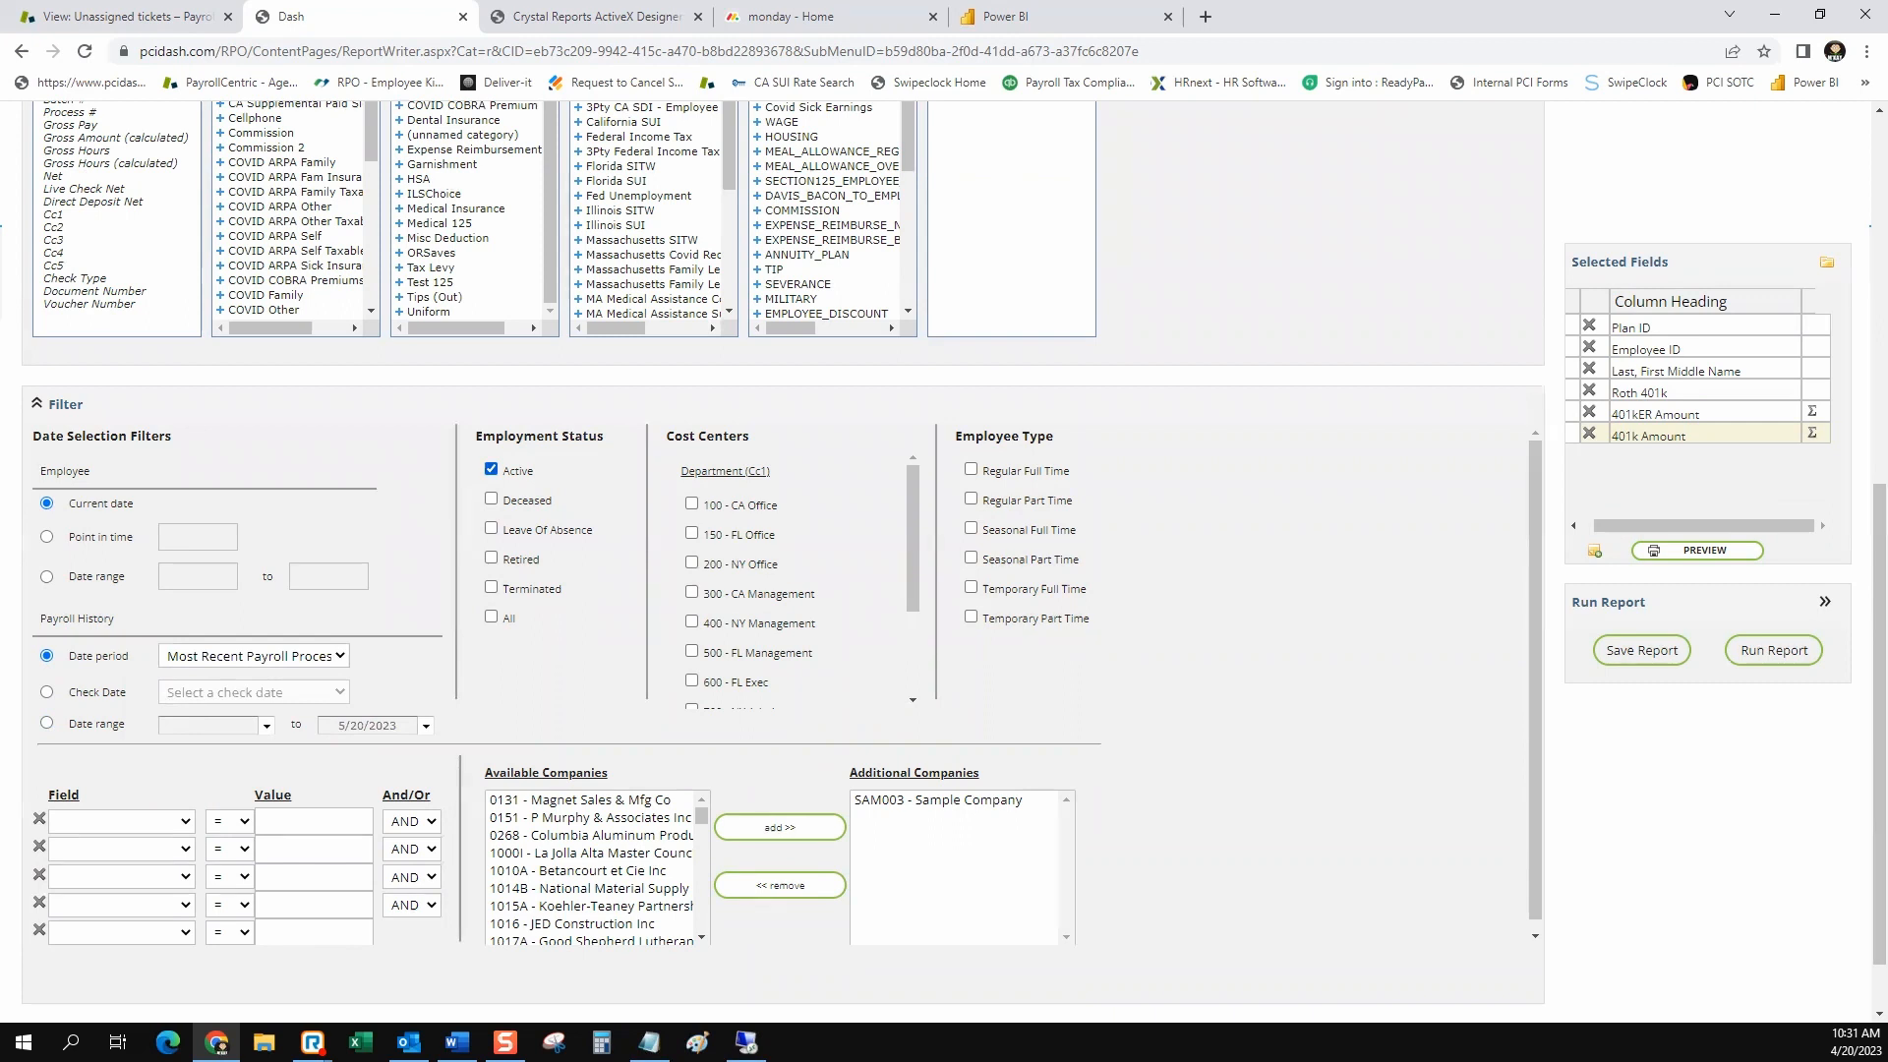
Set the employment status filter to All, and view the cost centers and the fields available for custom filter conditions
click(491, 616)
scroll(783, 727, down, 1)
scroll(797, 570, down, 3)
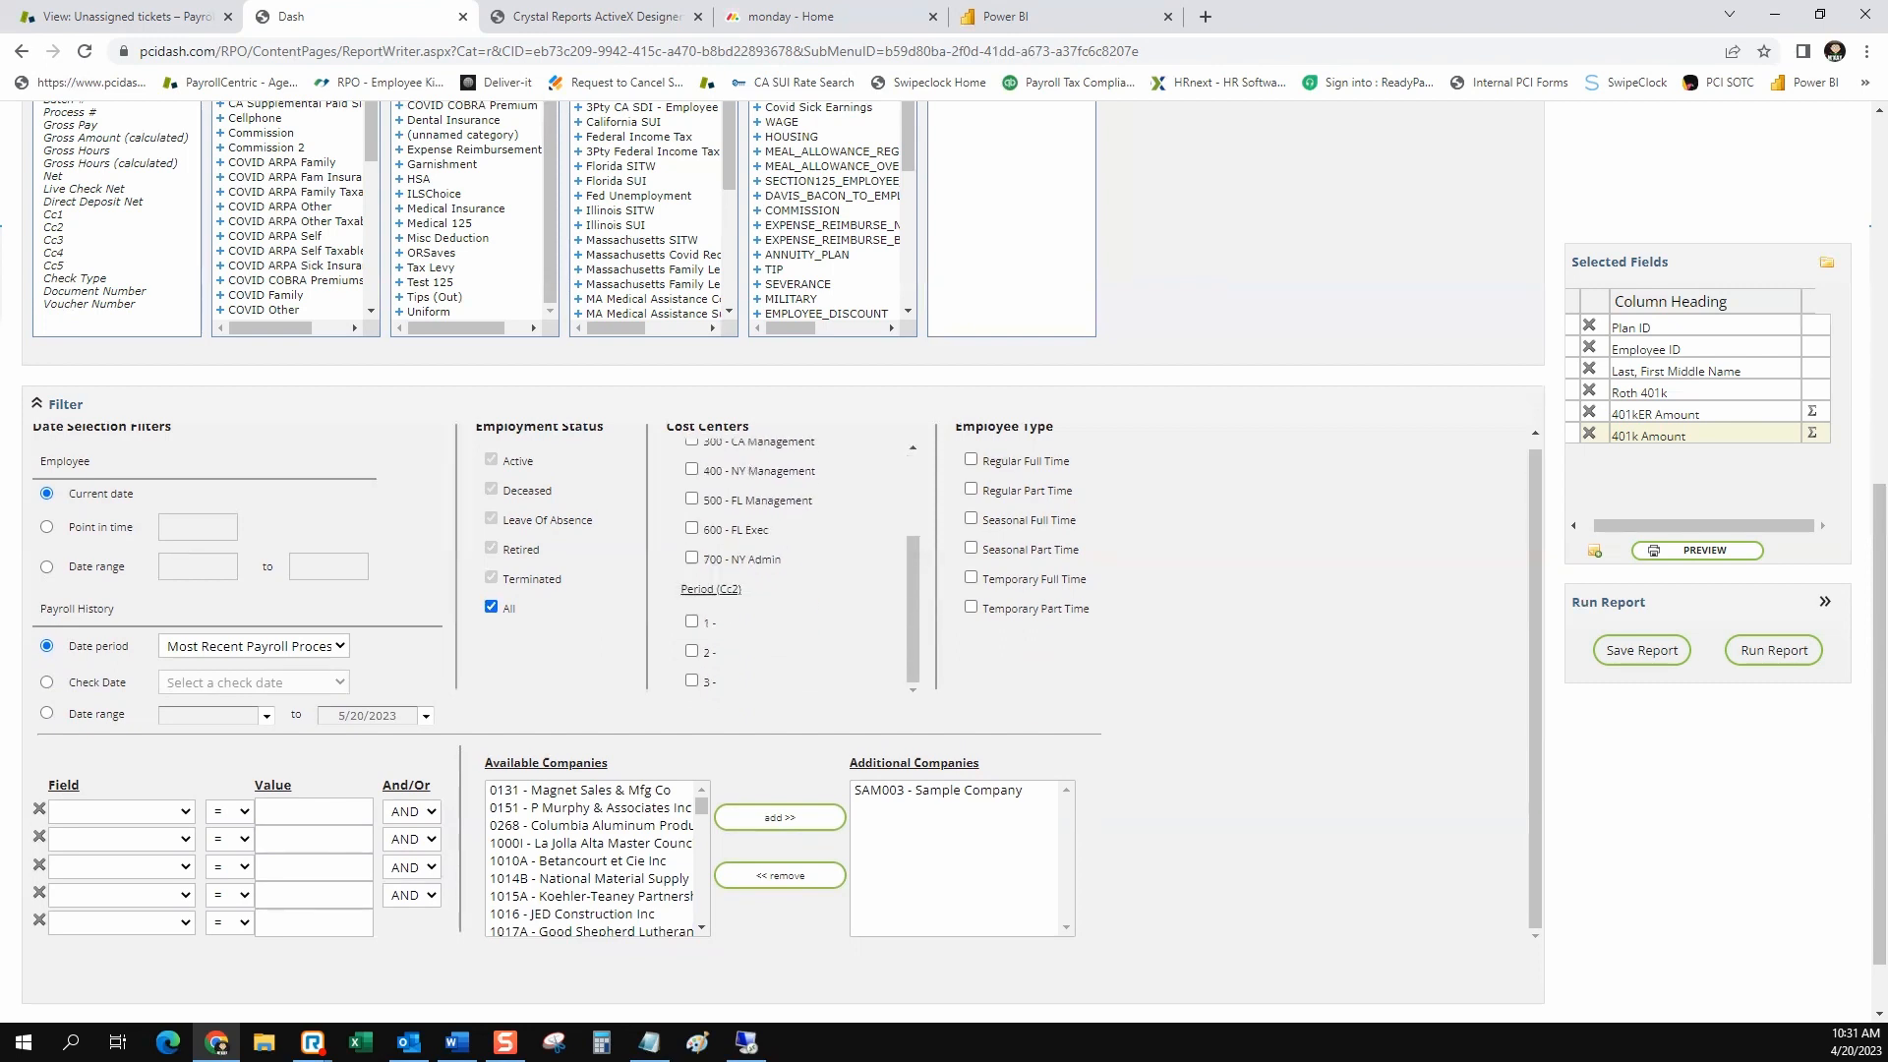
click(121, 811)
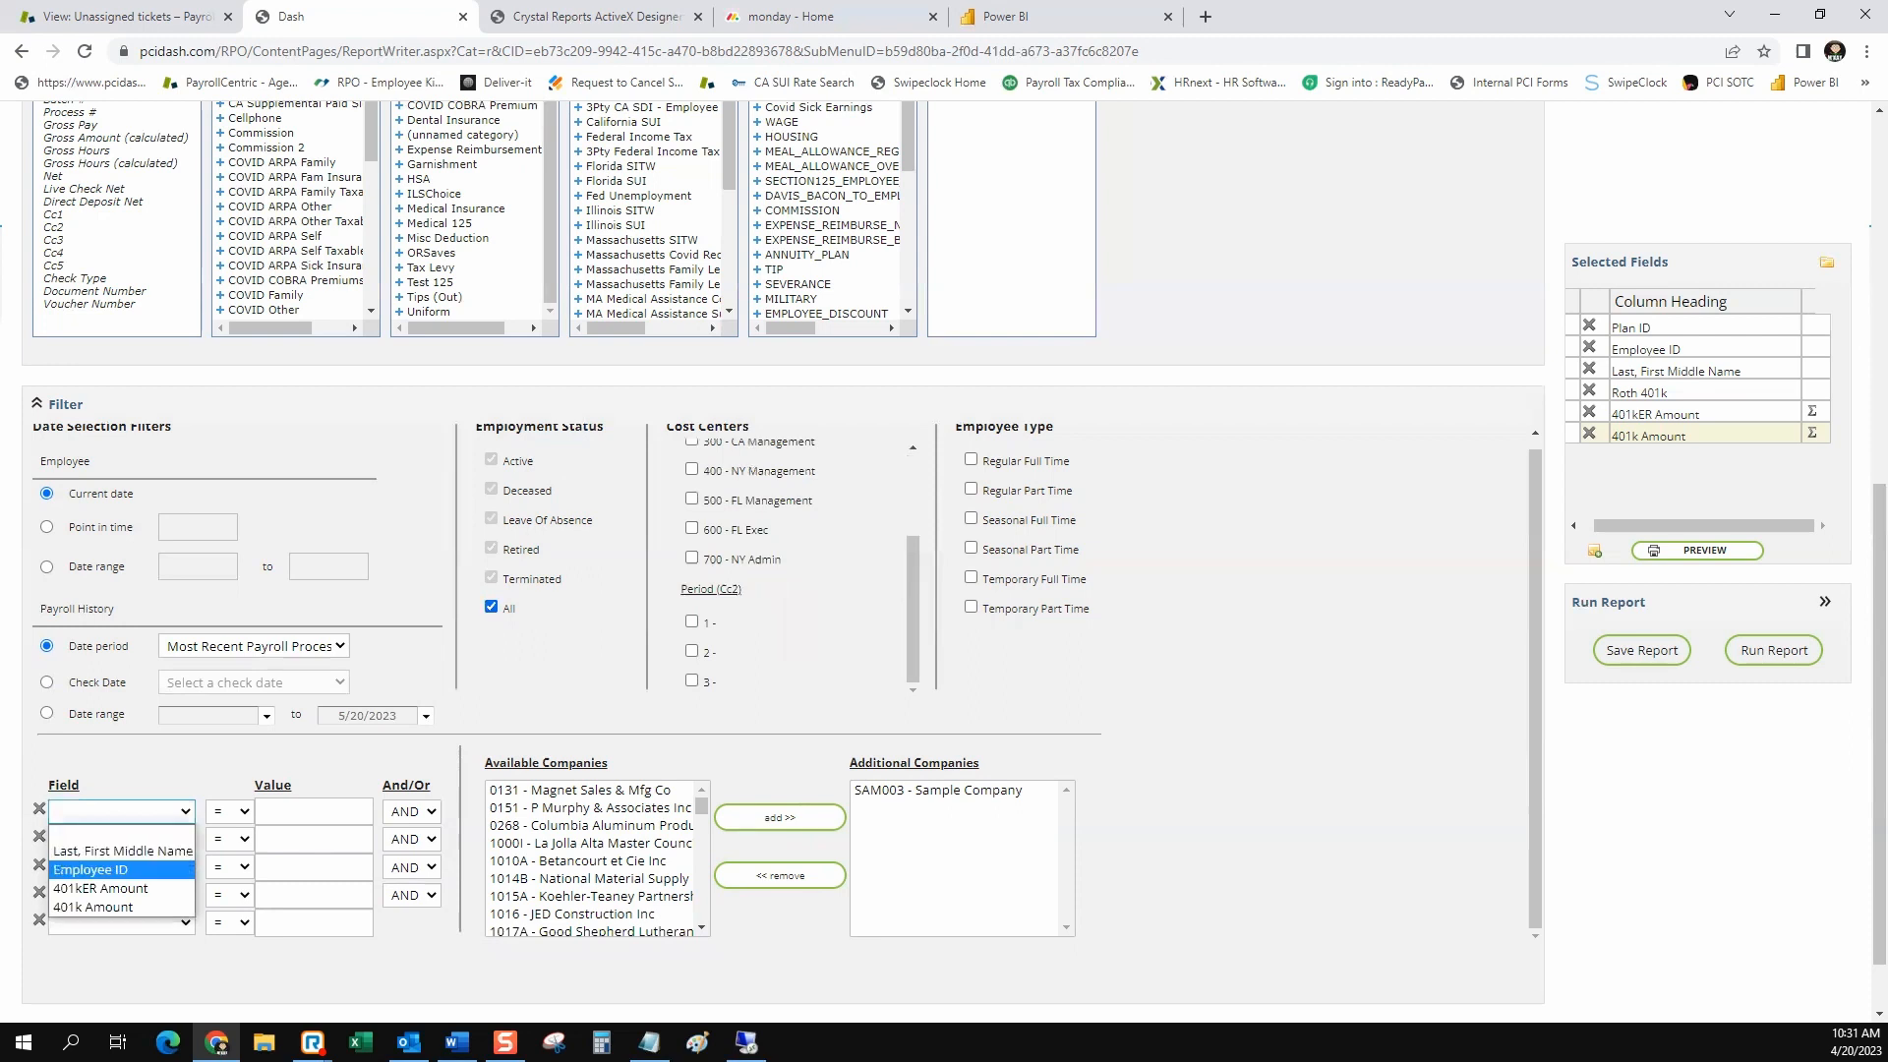
click(121, 833)
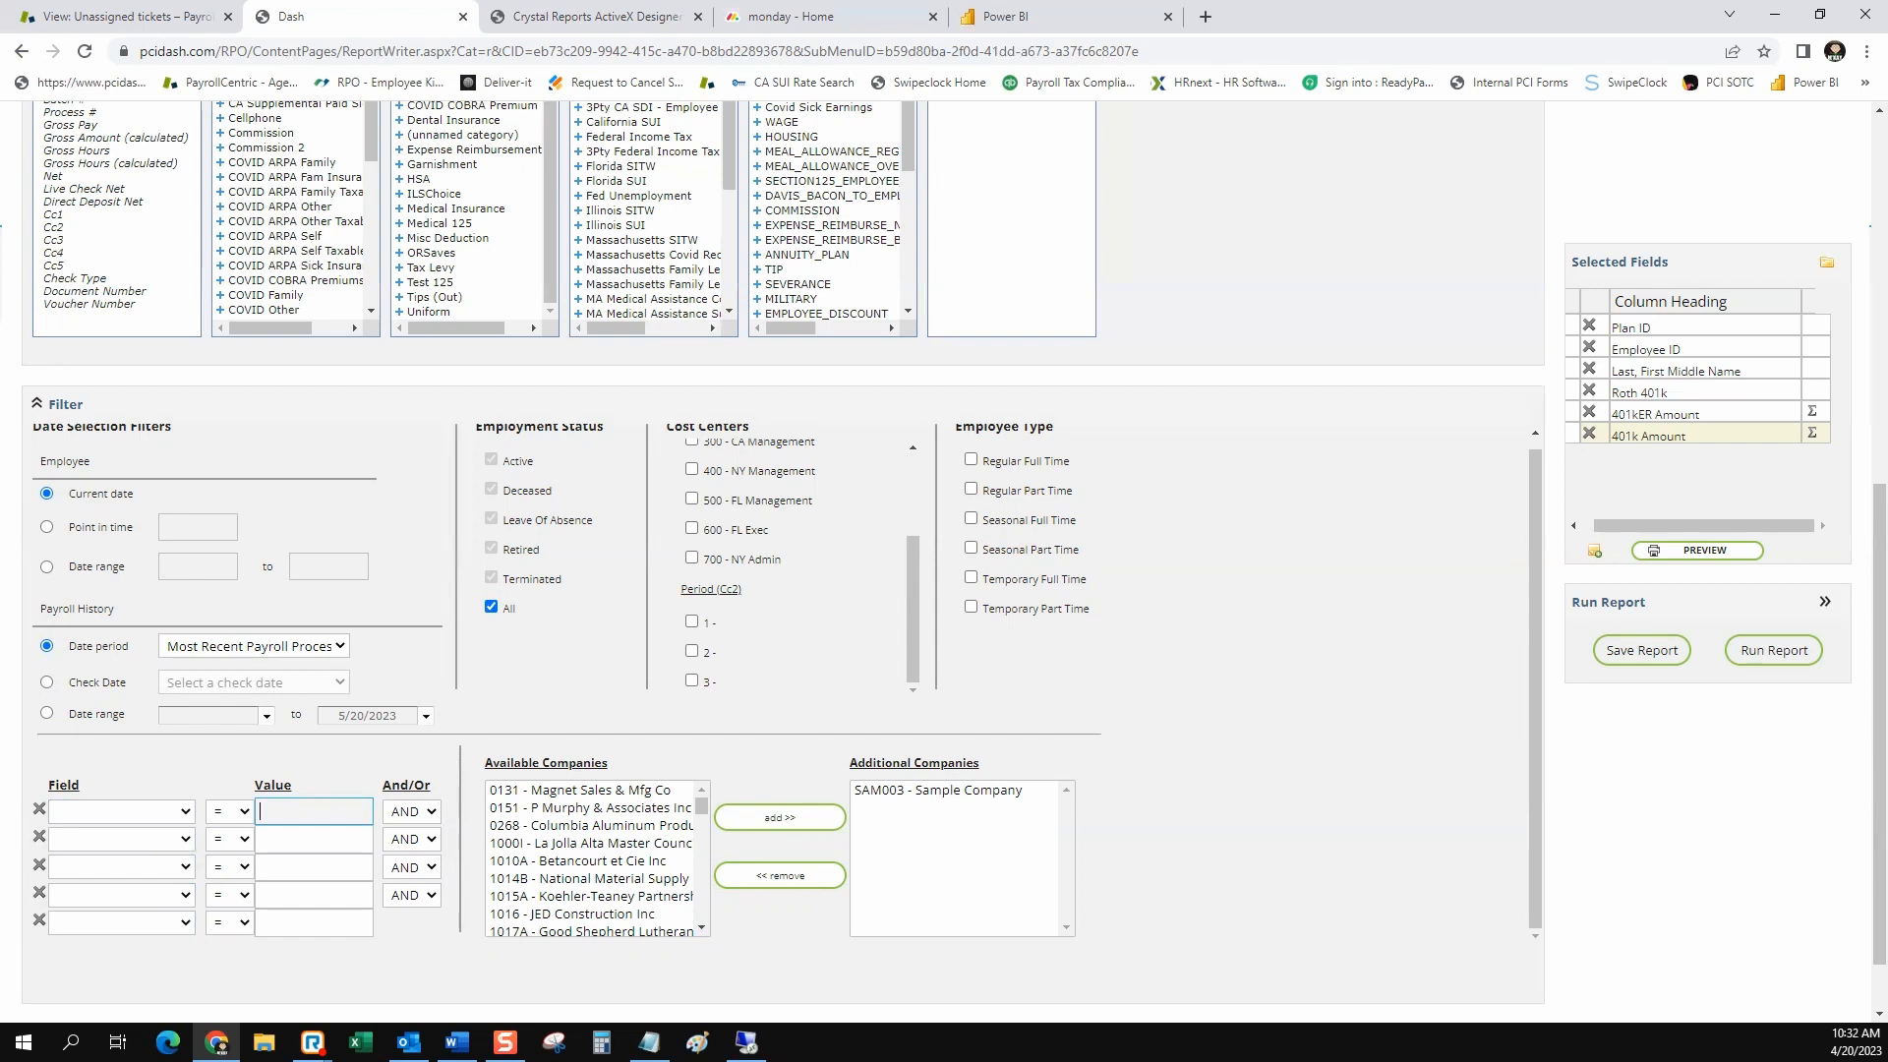
Add the Cc1 field from the payroll history Check Info to the report
scroll(260, 811, up, 1)
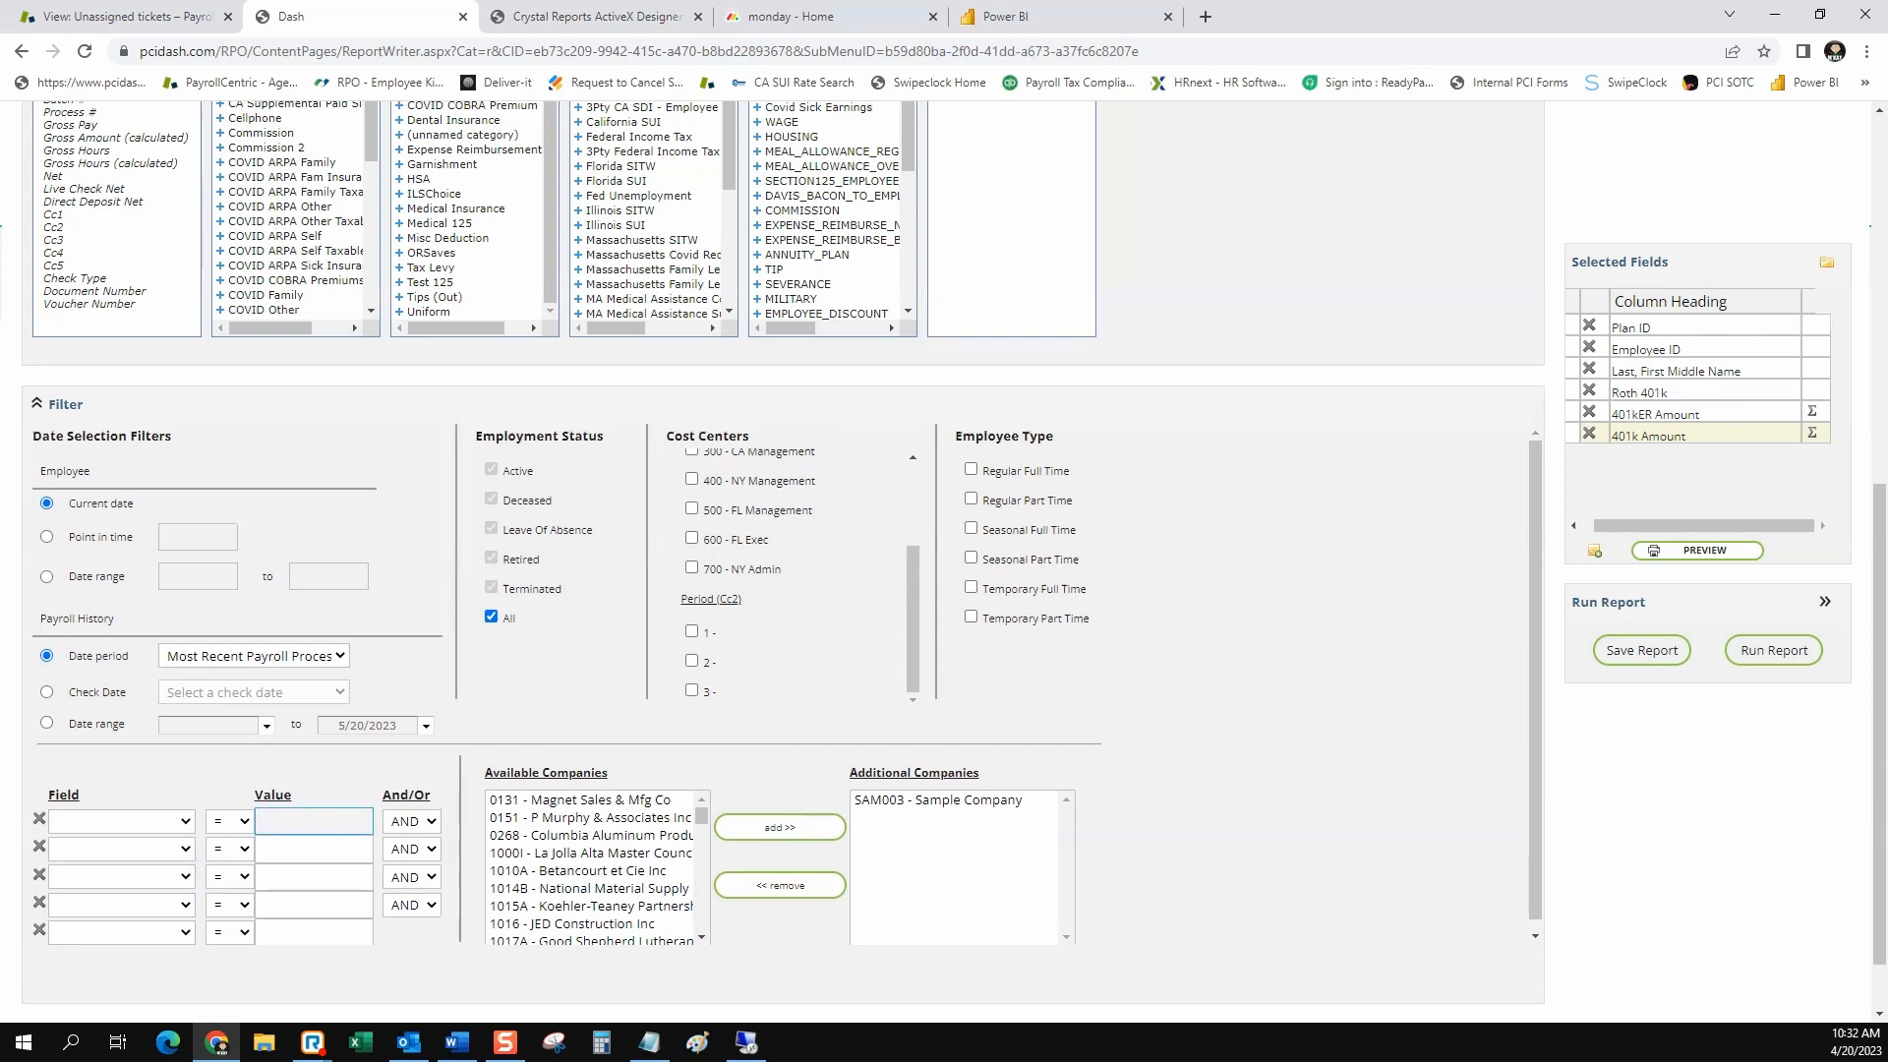
click(55, 215)
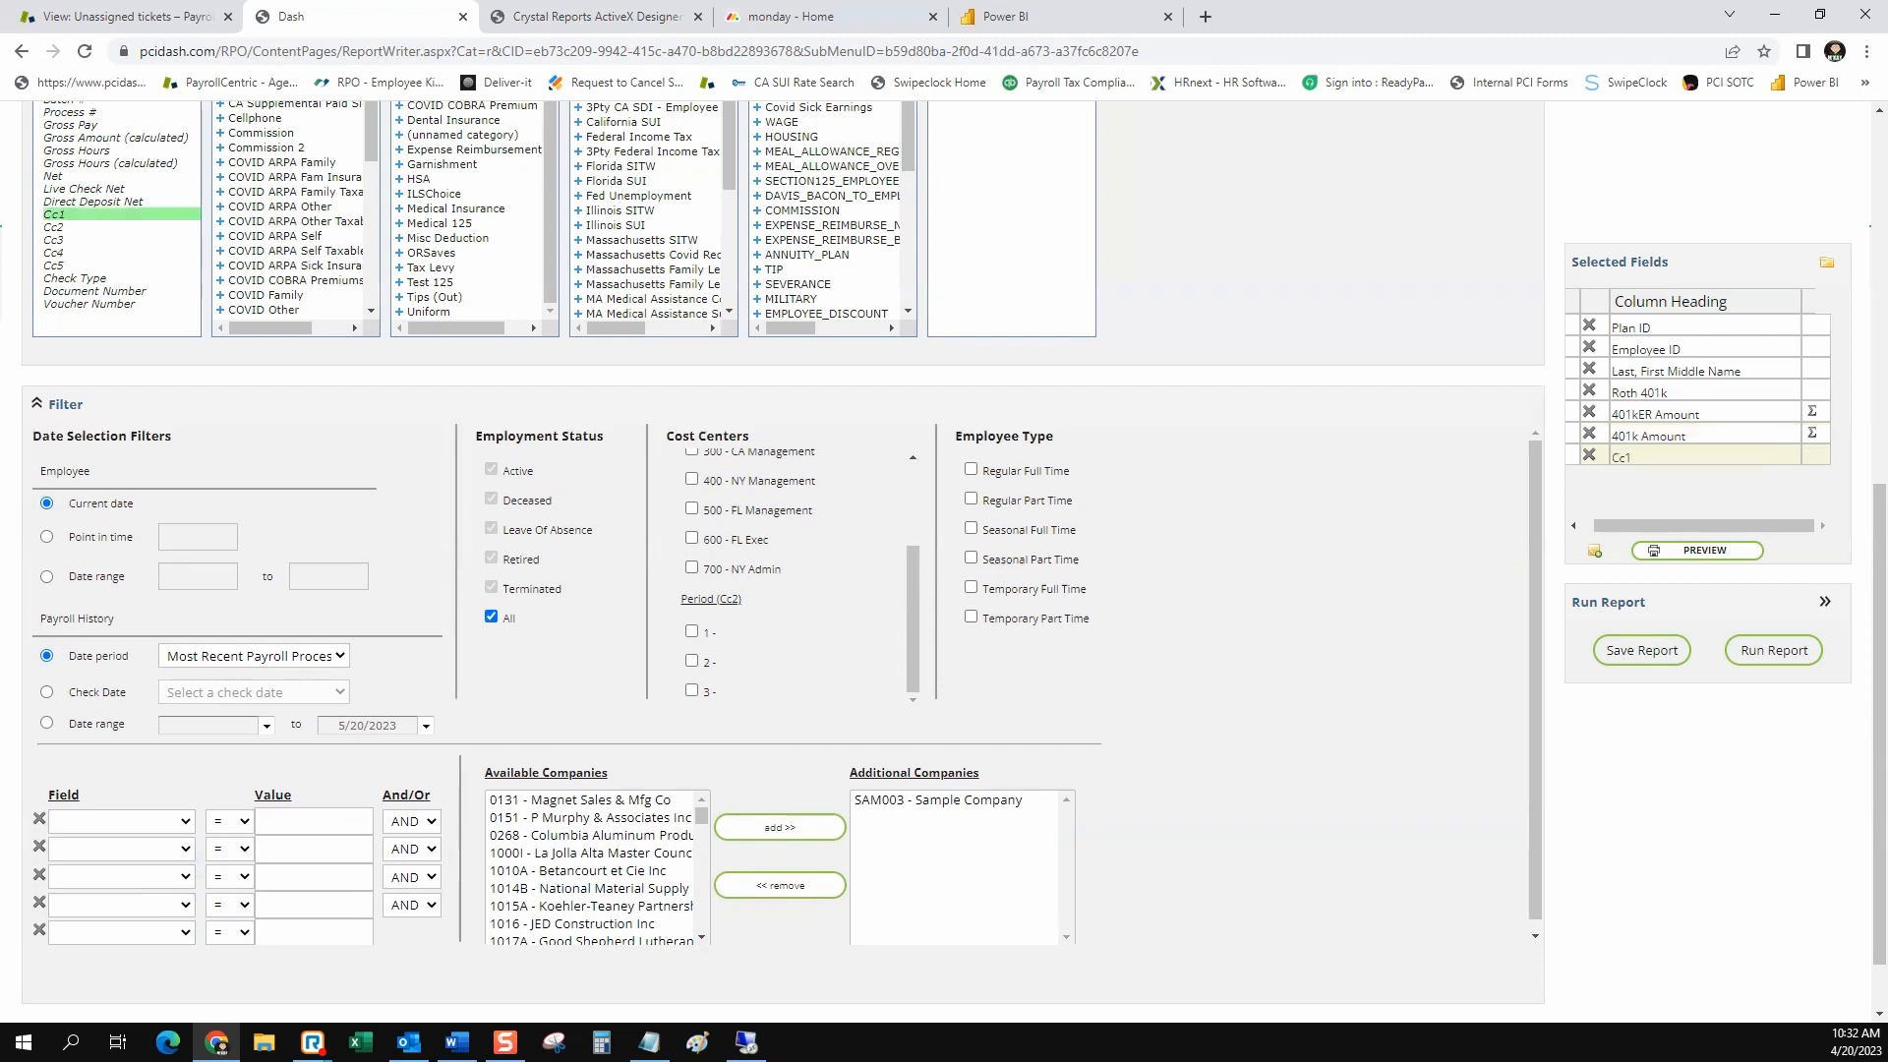
Try a custom filter condition on Cc1 equal to 100, and clear the condition again
click(122, 821)
click(98, 936)
click(313, 821)
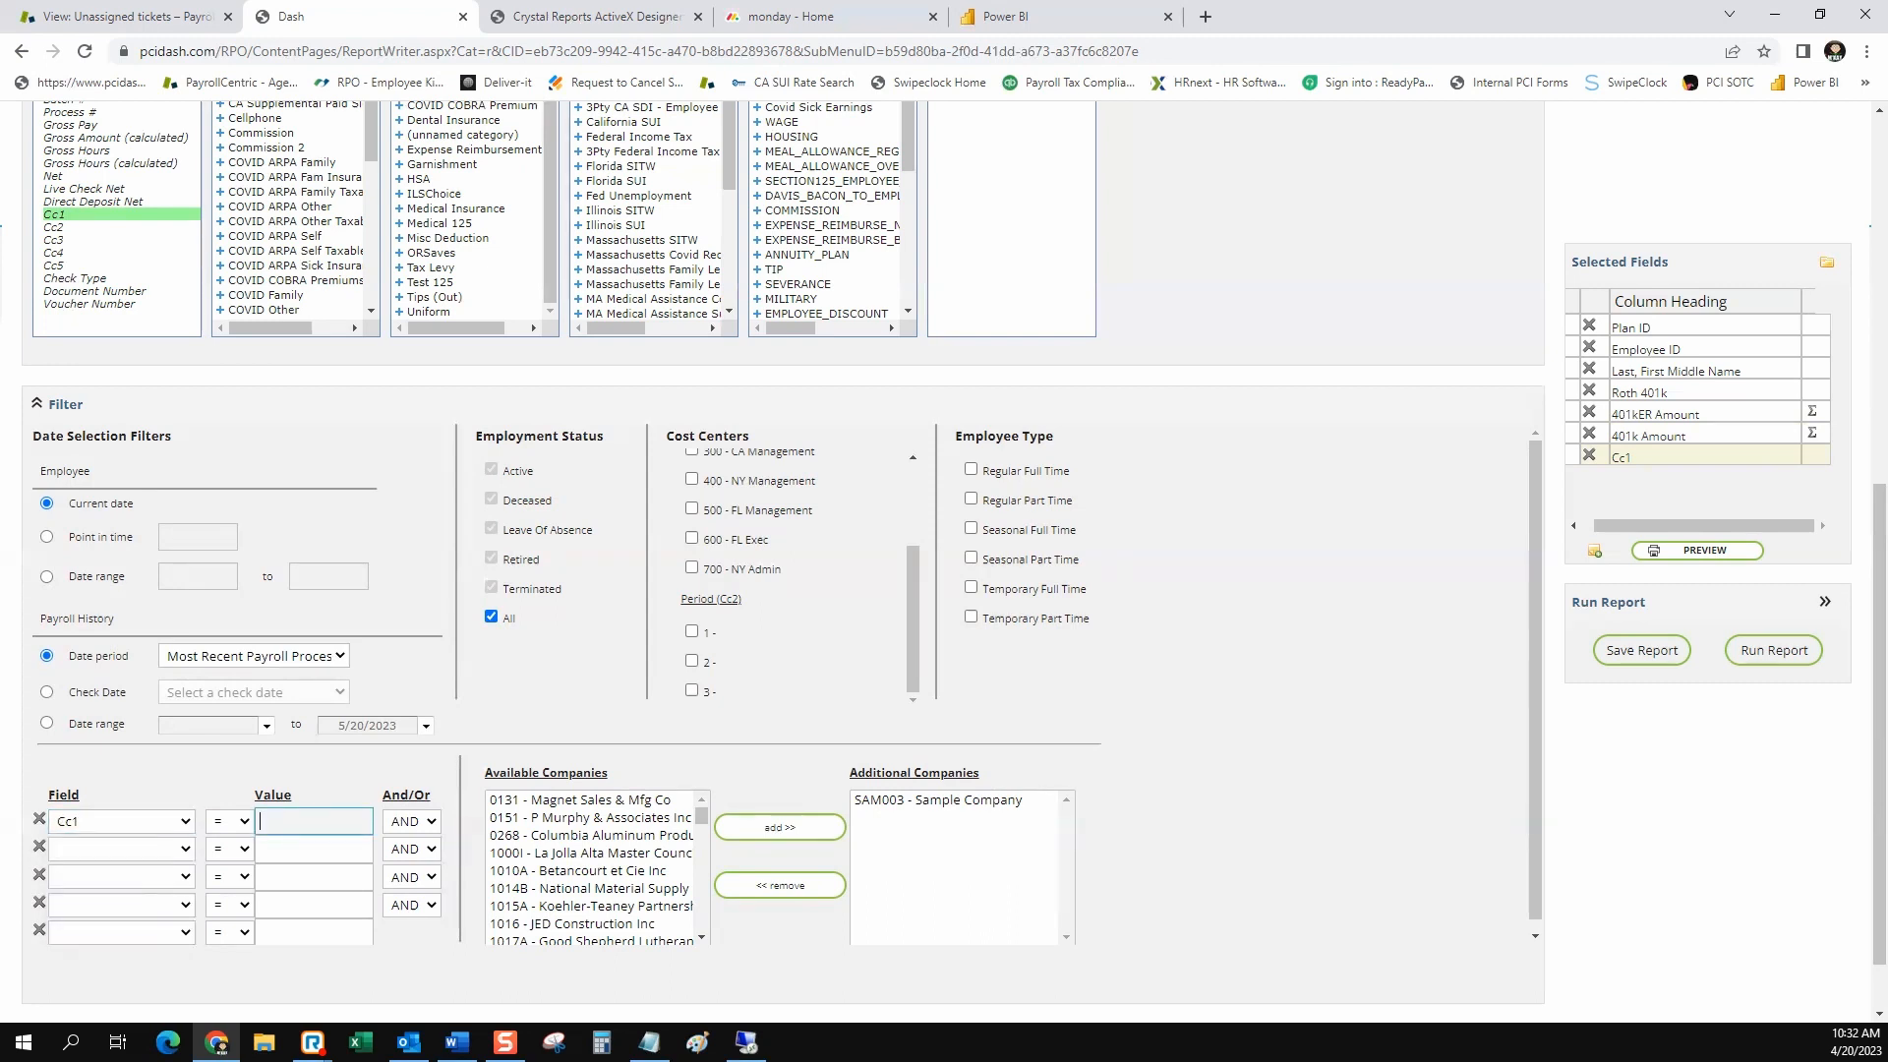
text(100)
key(BackSpace)
key(BackSpace)
click(184, 821)
click(120, 843)
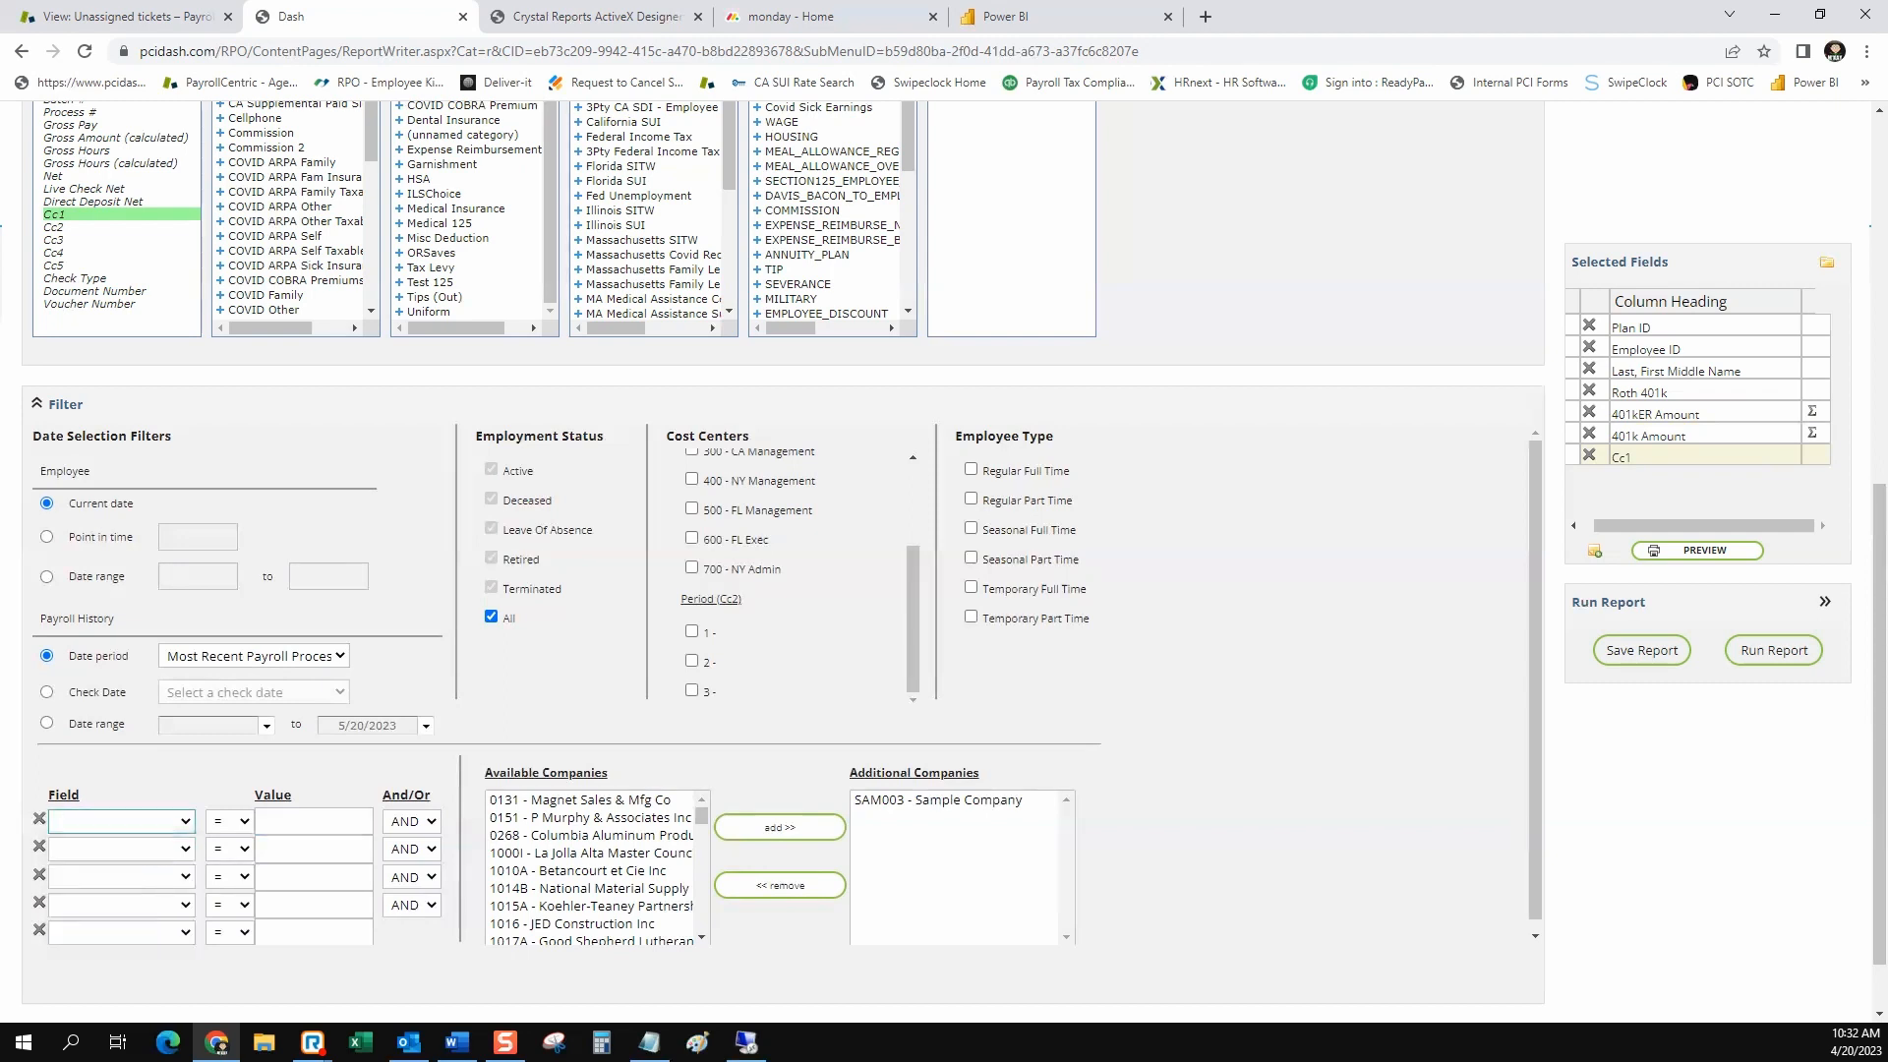
Expand the Sort section and view the fields available for sorting without choosing one
scroll(944, 559, down, 1)
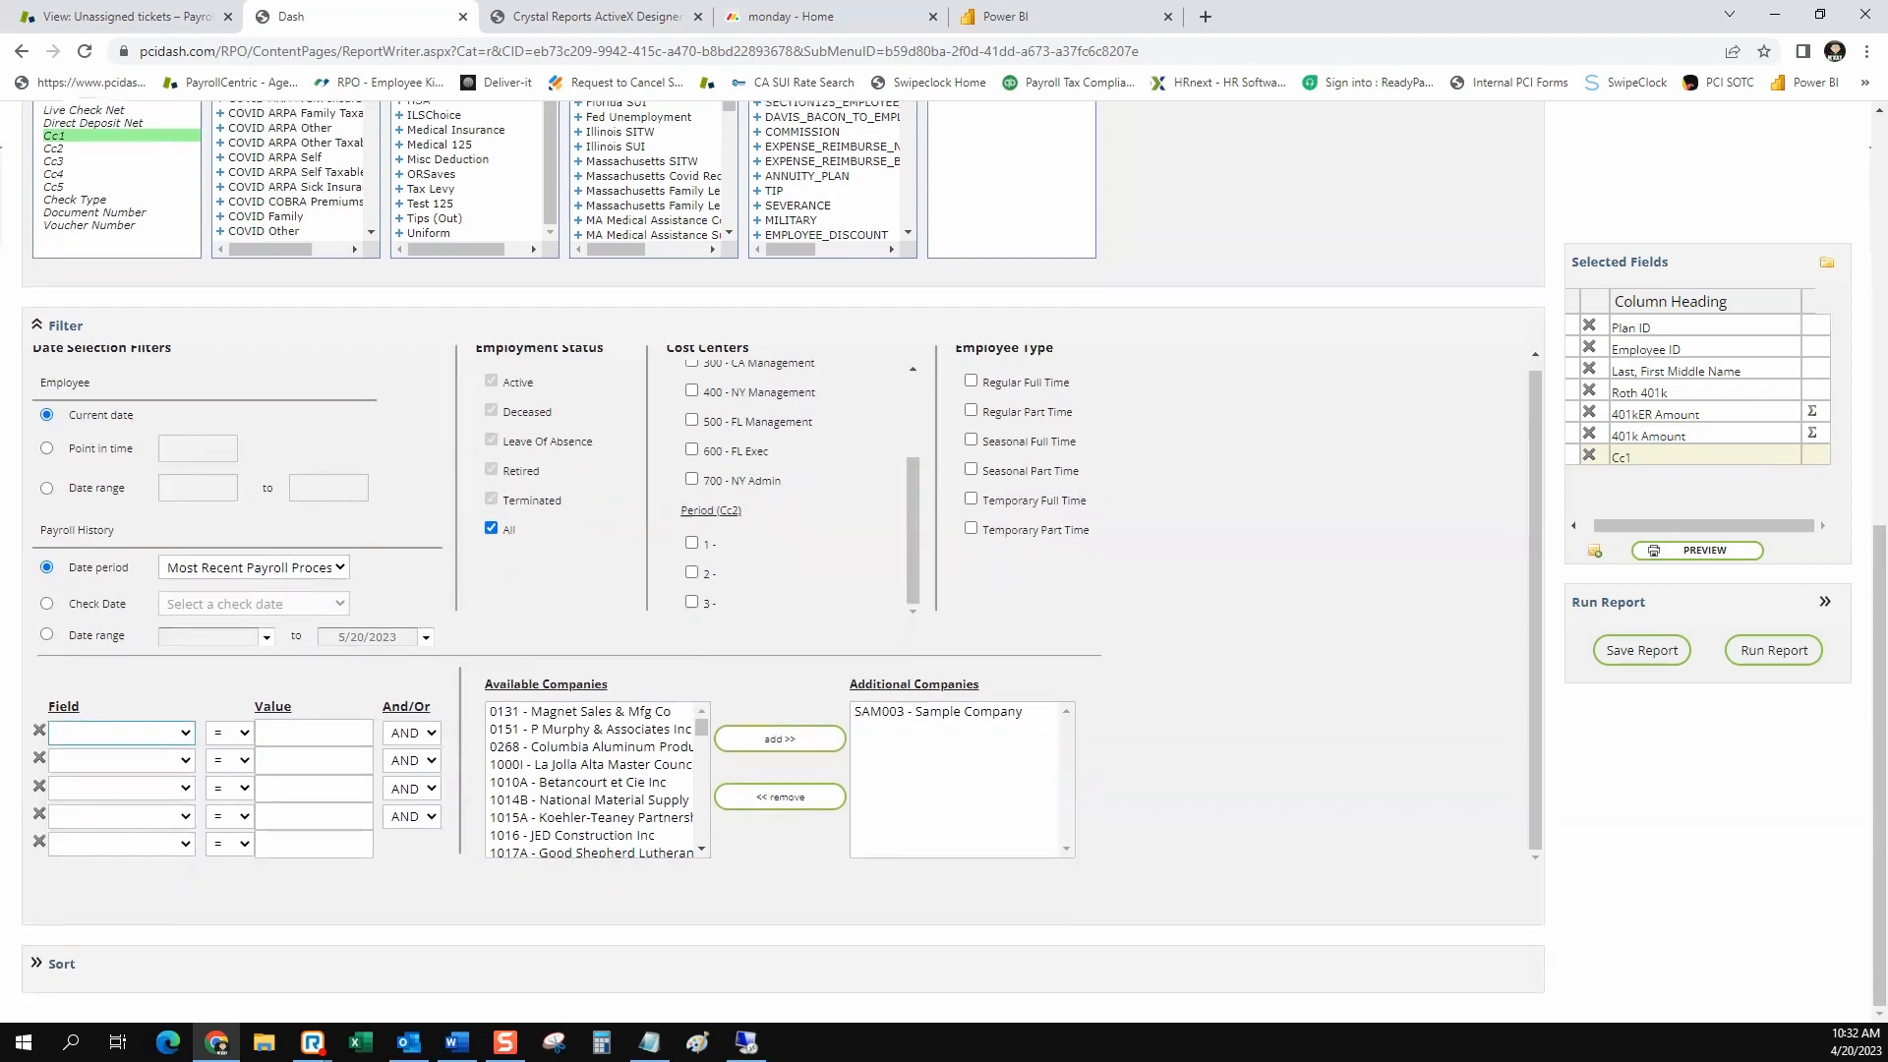
click(37, 963)
scroll(783, 560, down, 5)
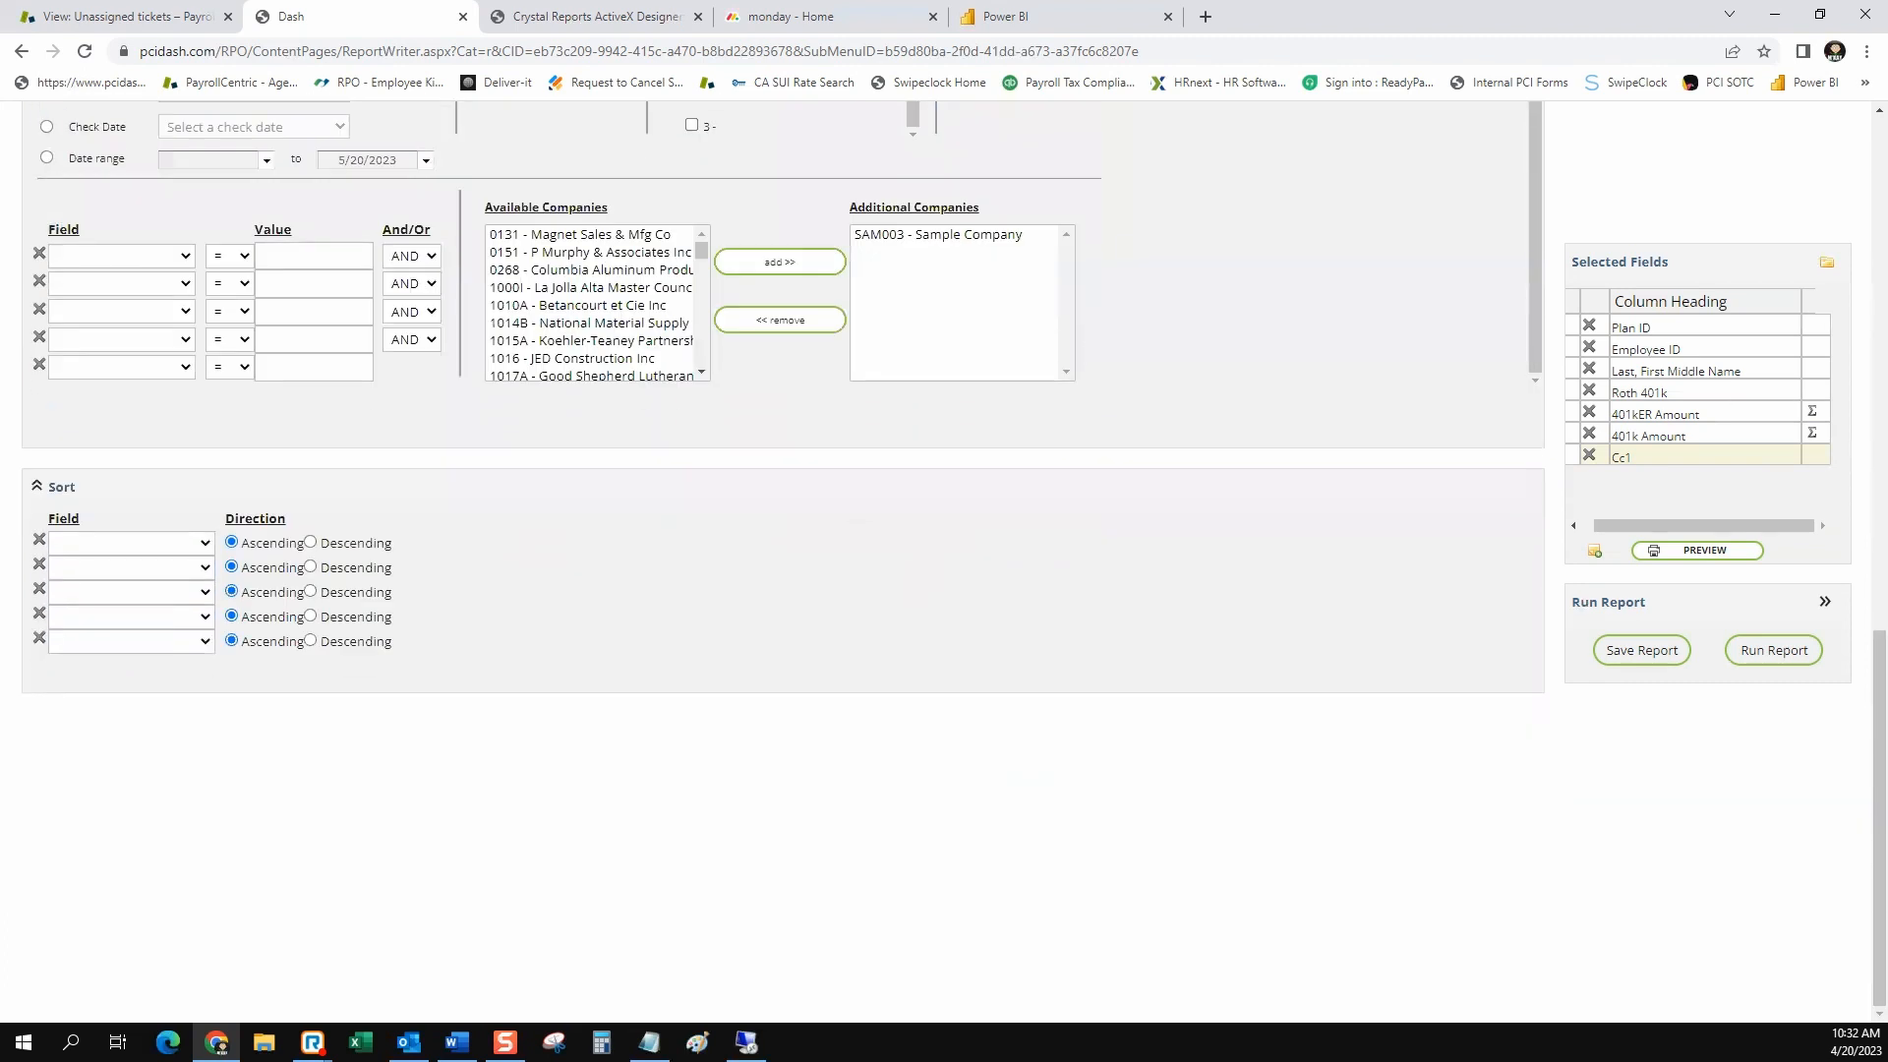
click(205, 542)
key(Down)
key(Down)
key(Down)
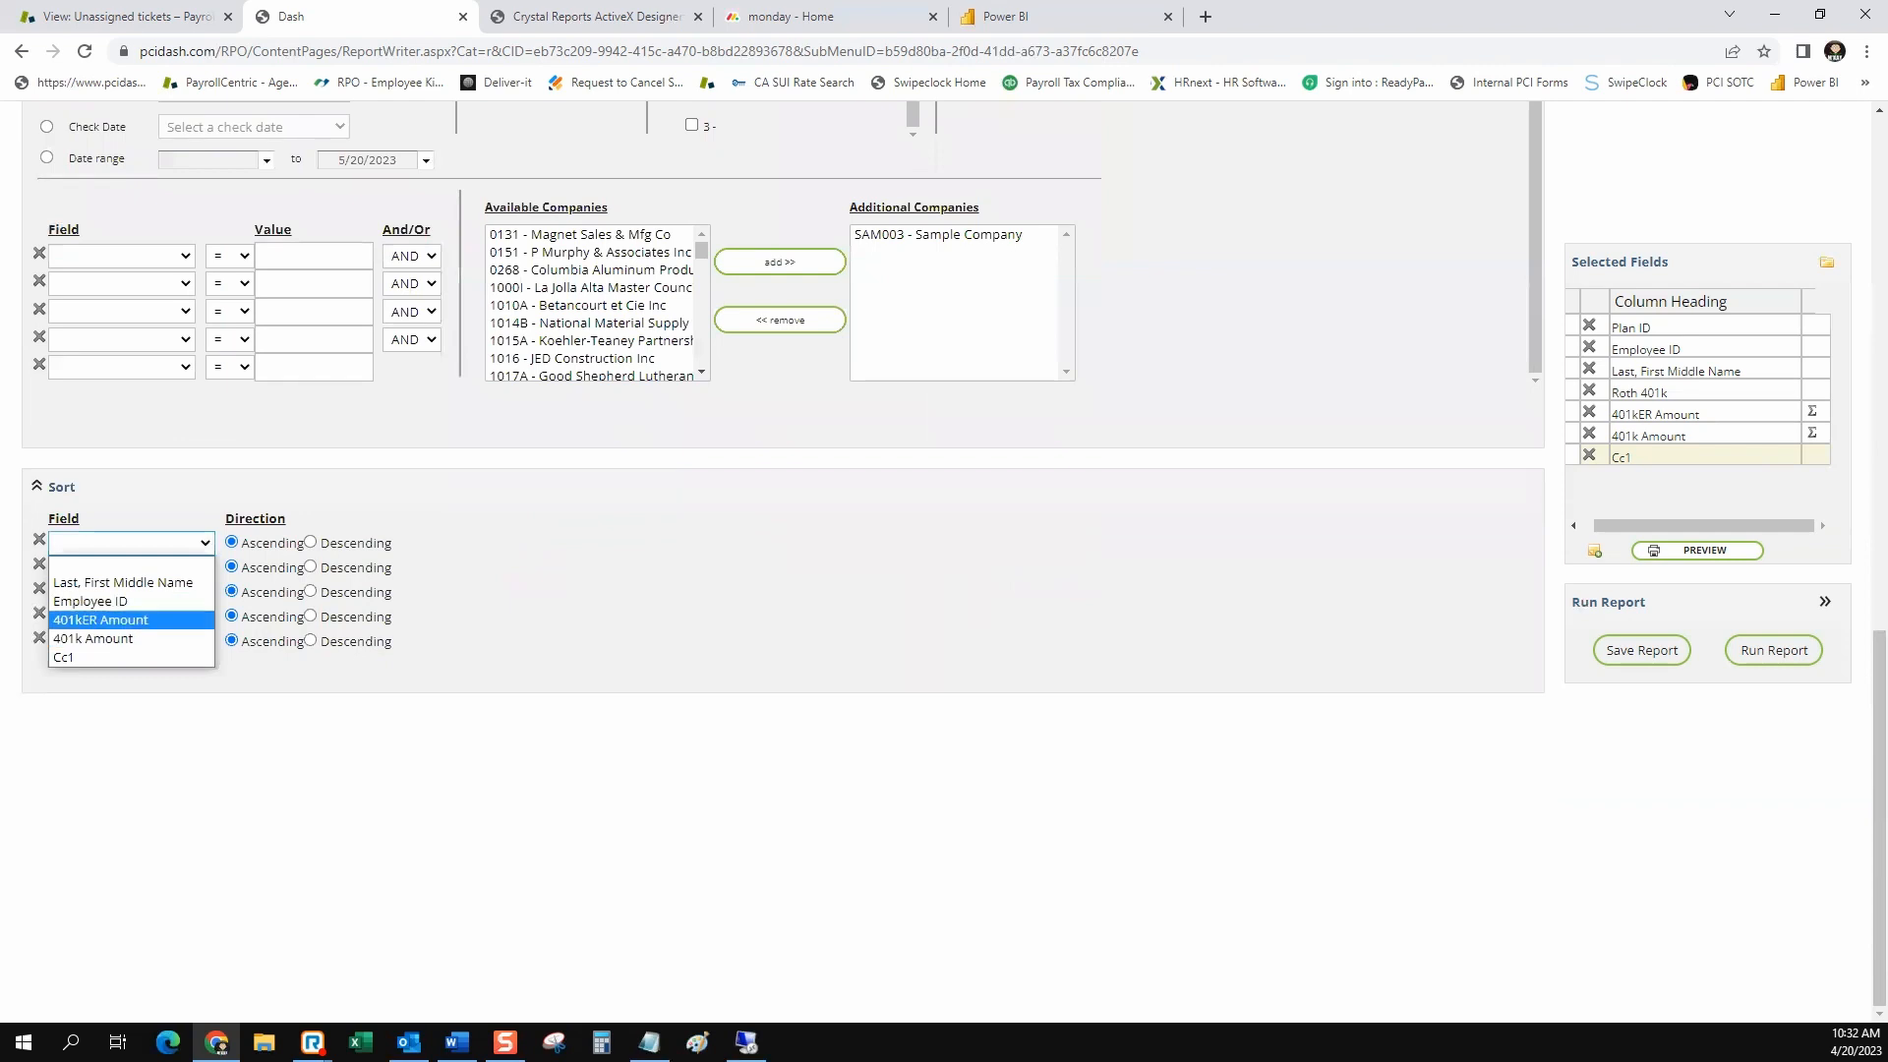
key(Up)
key(Up)
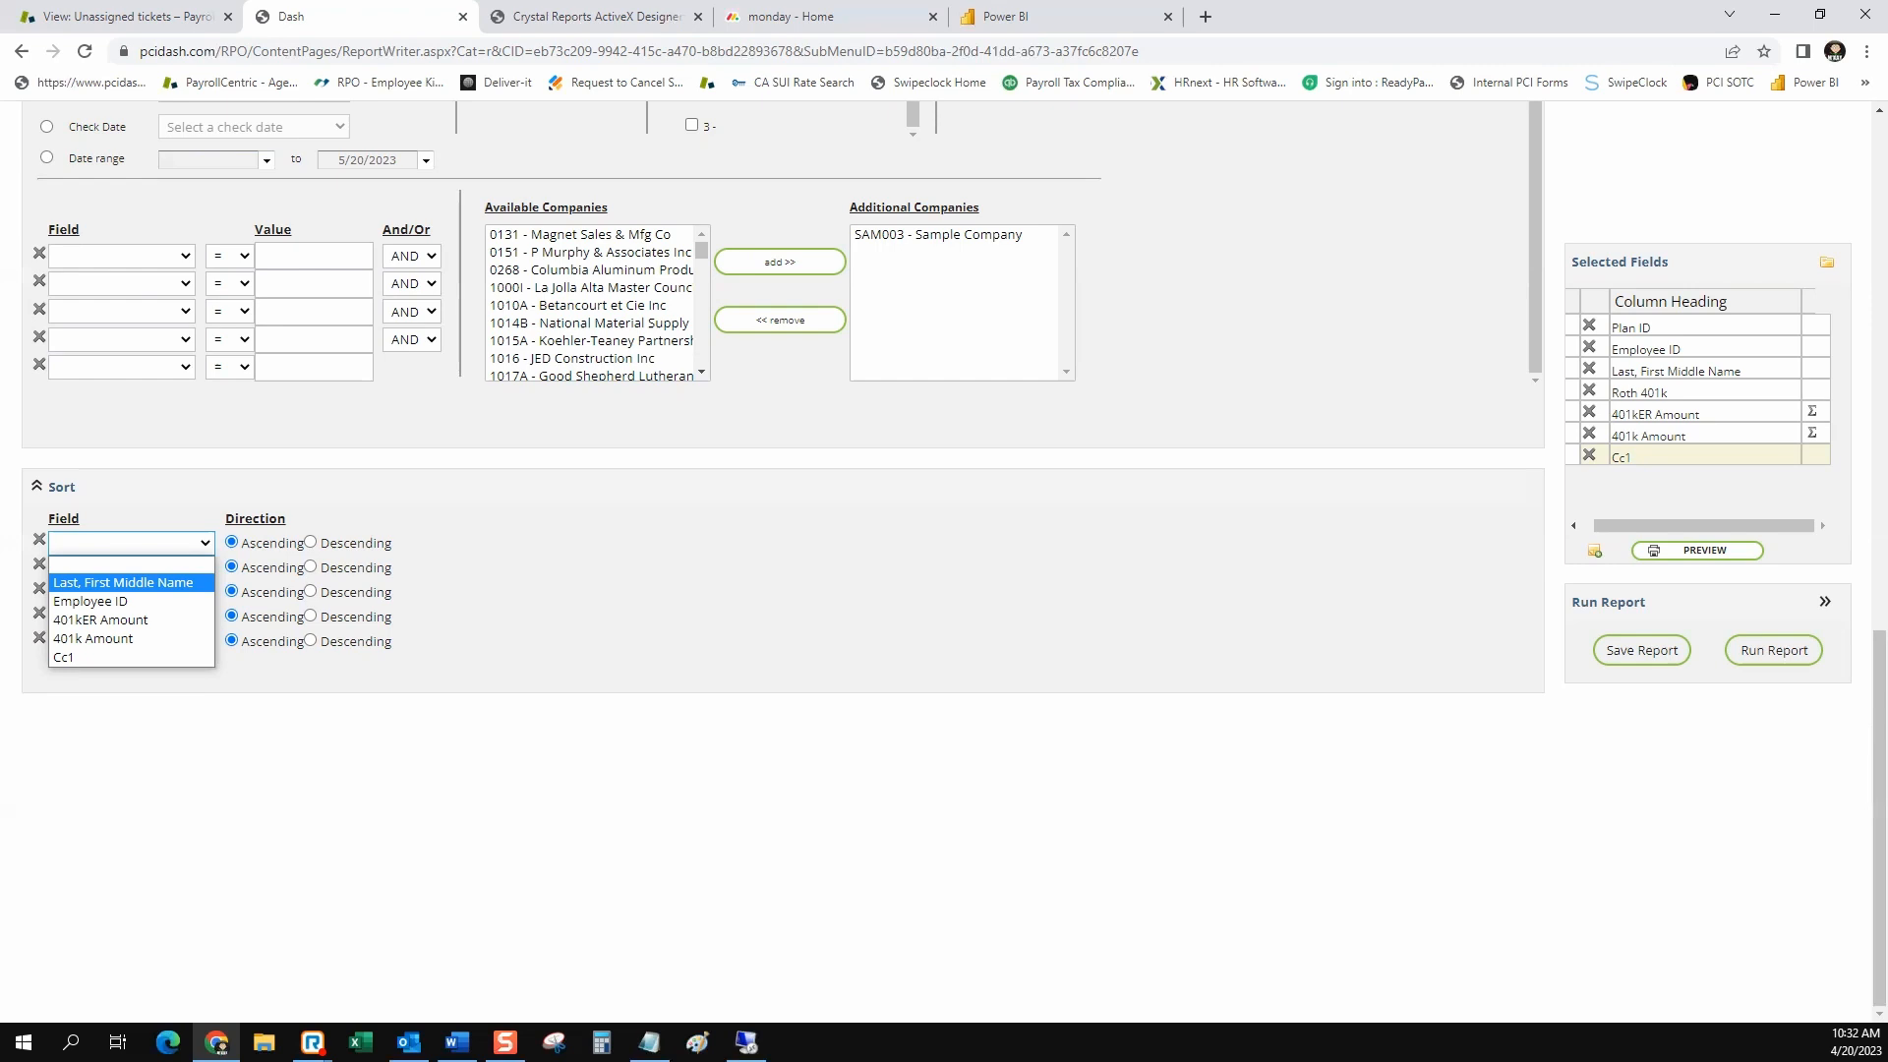
key(Escape)
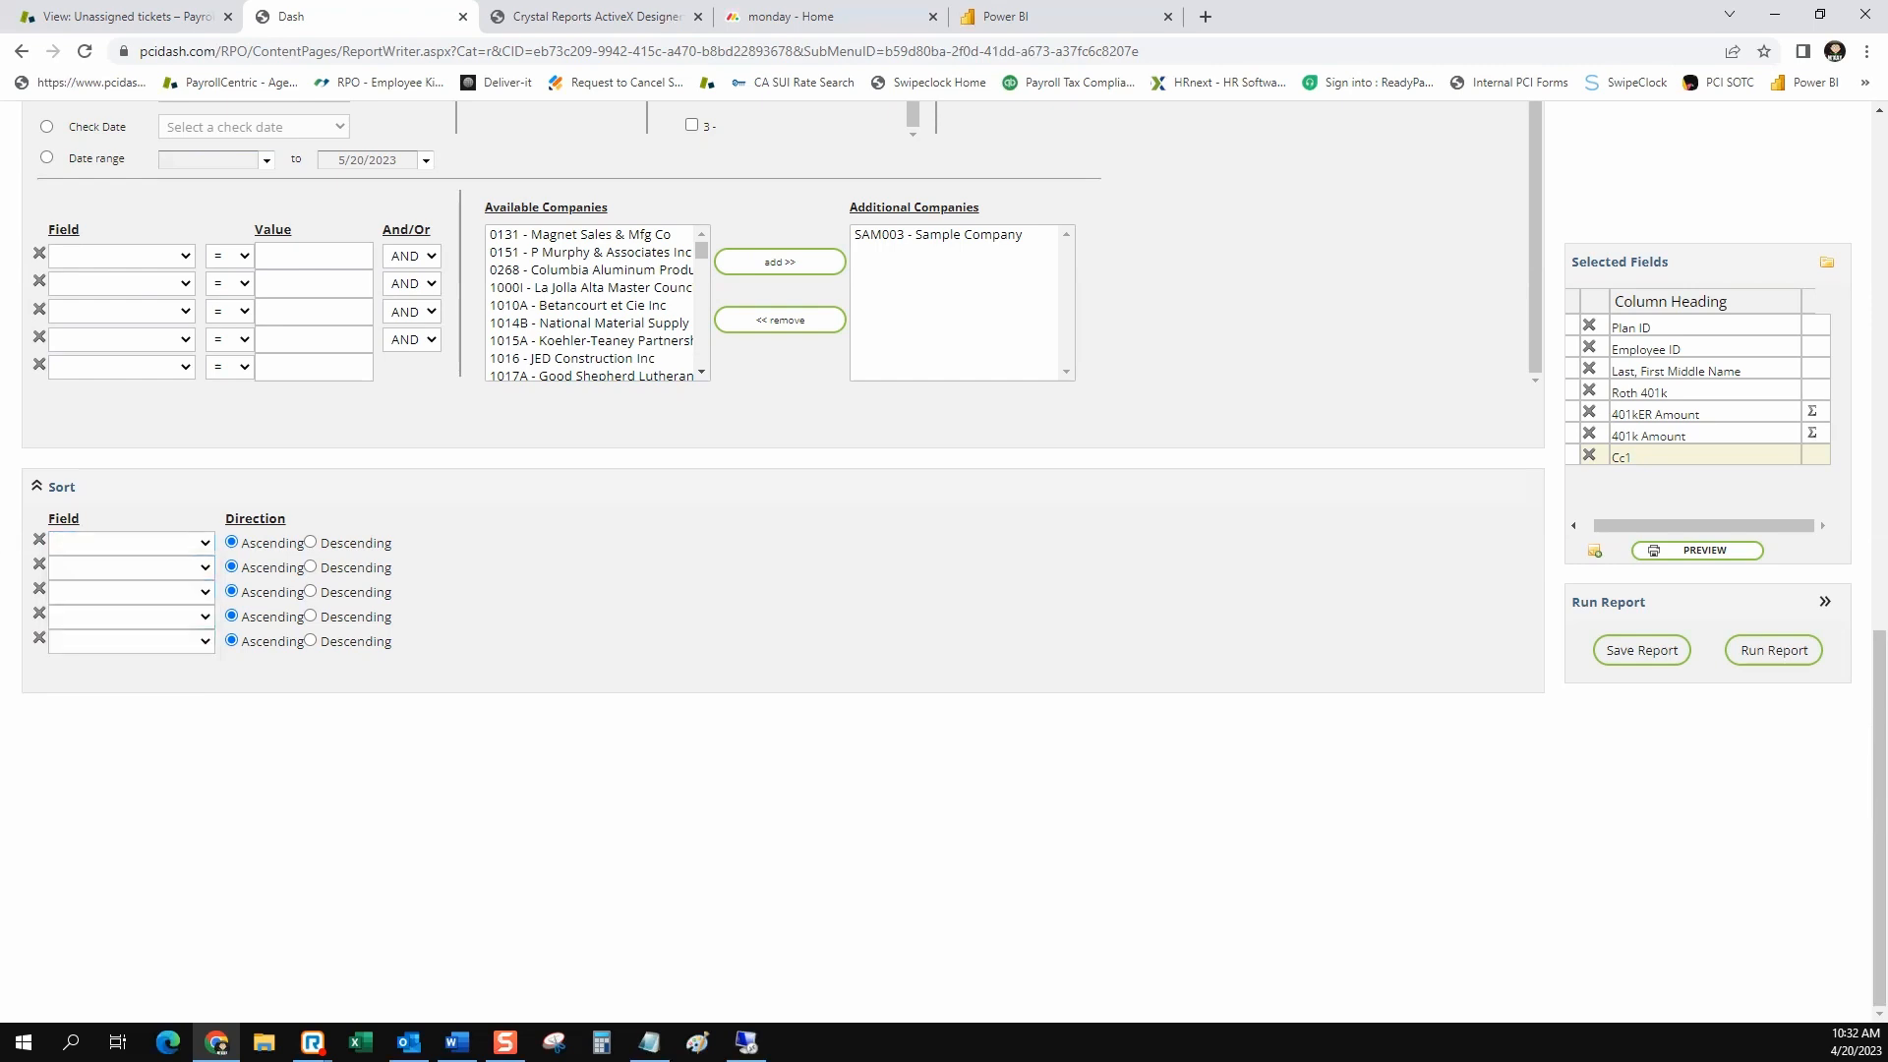
Open the report's save and run settings and set the output format to Excel Spreadsheet (XLS)
click(1641, 649)
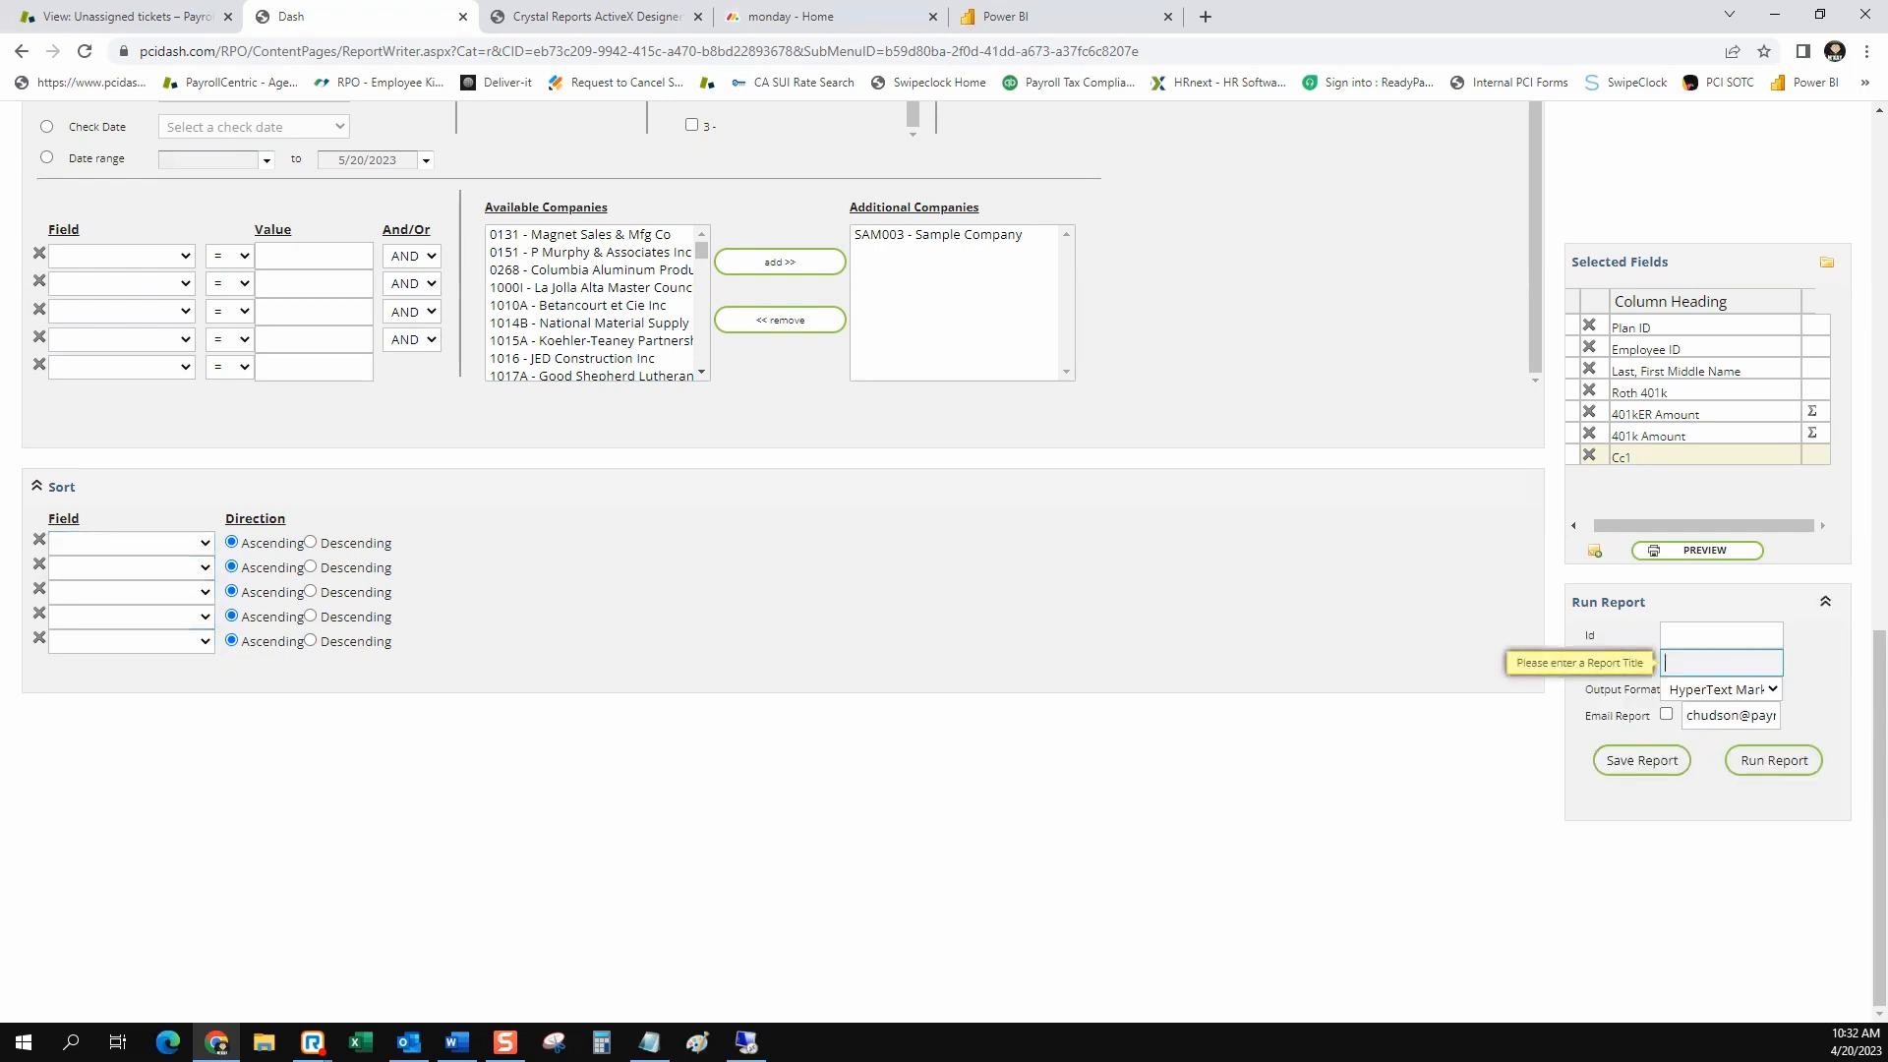
click(1721, 636)
click(1720, 662)
click(1721, 689)
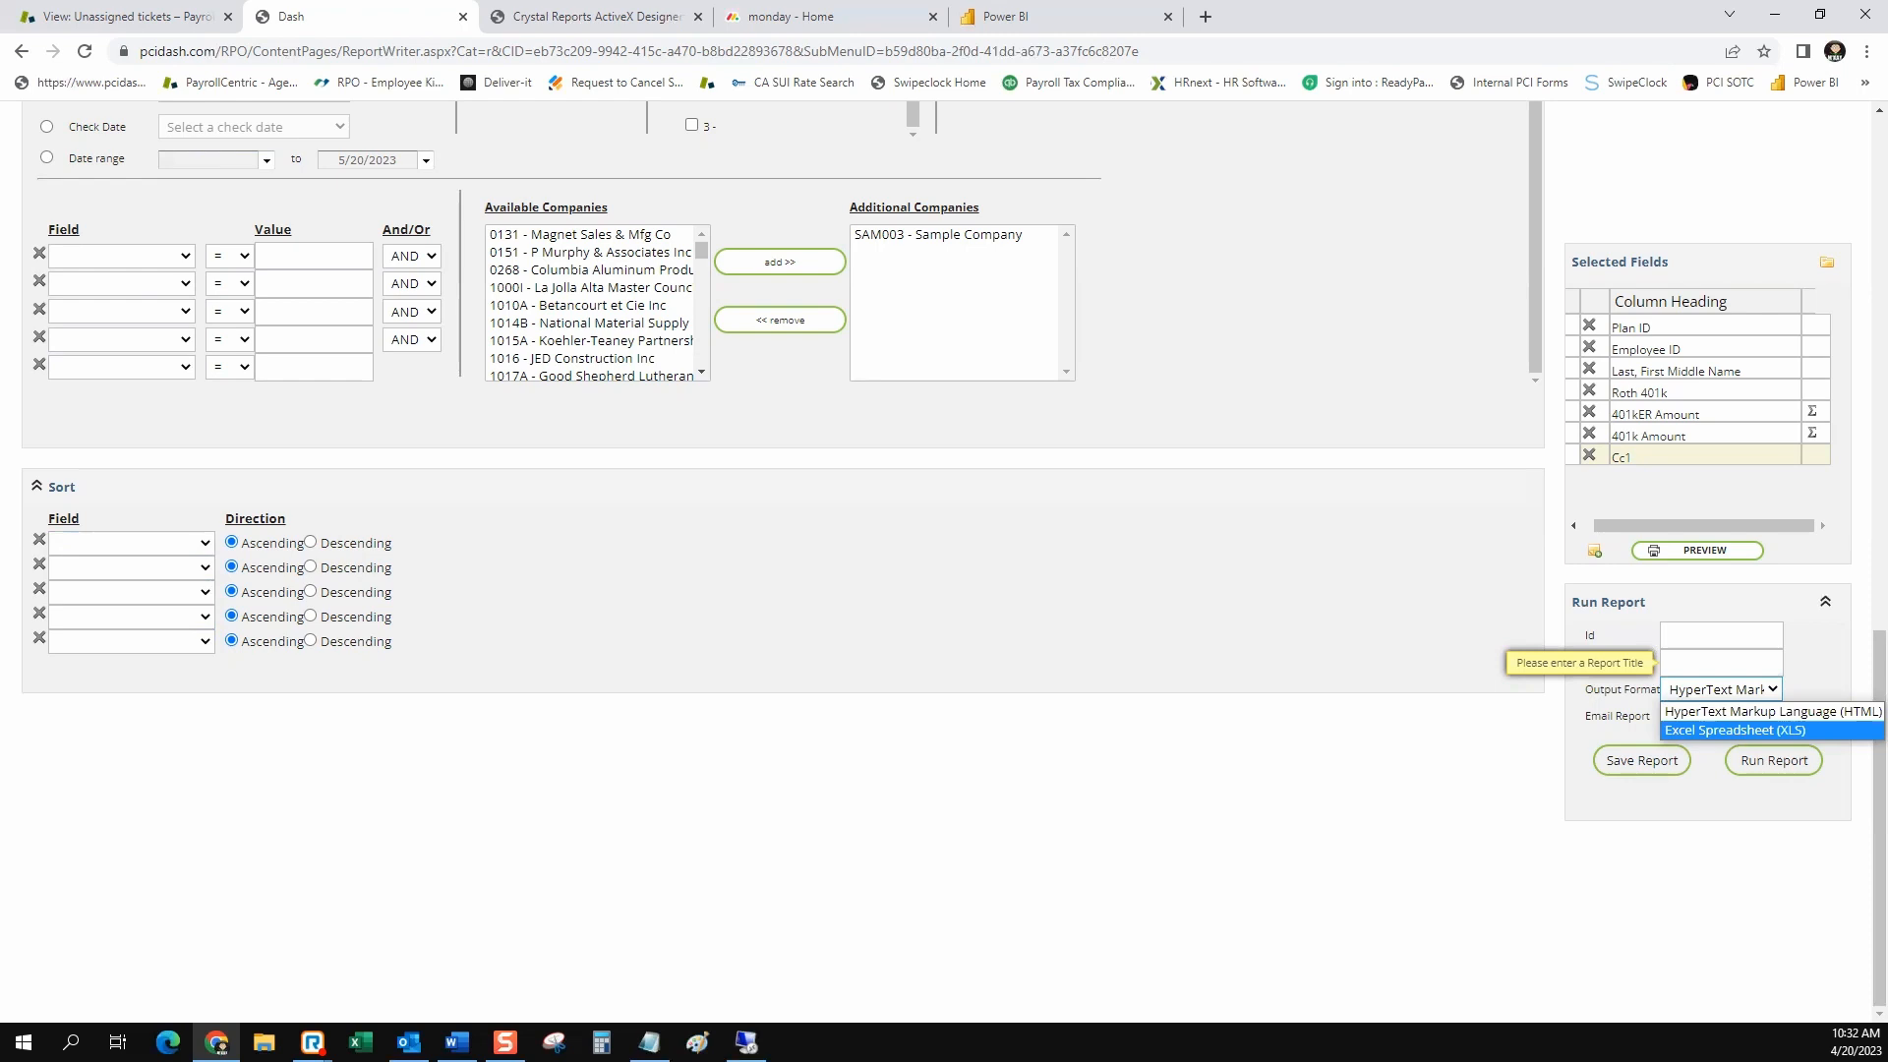
click(1735, 731)
Give the report the Id CJHTEST and the title Test 401k, save it and run it
click(1720, 635)
text(CJHTES)
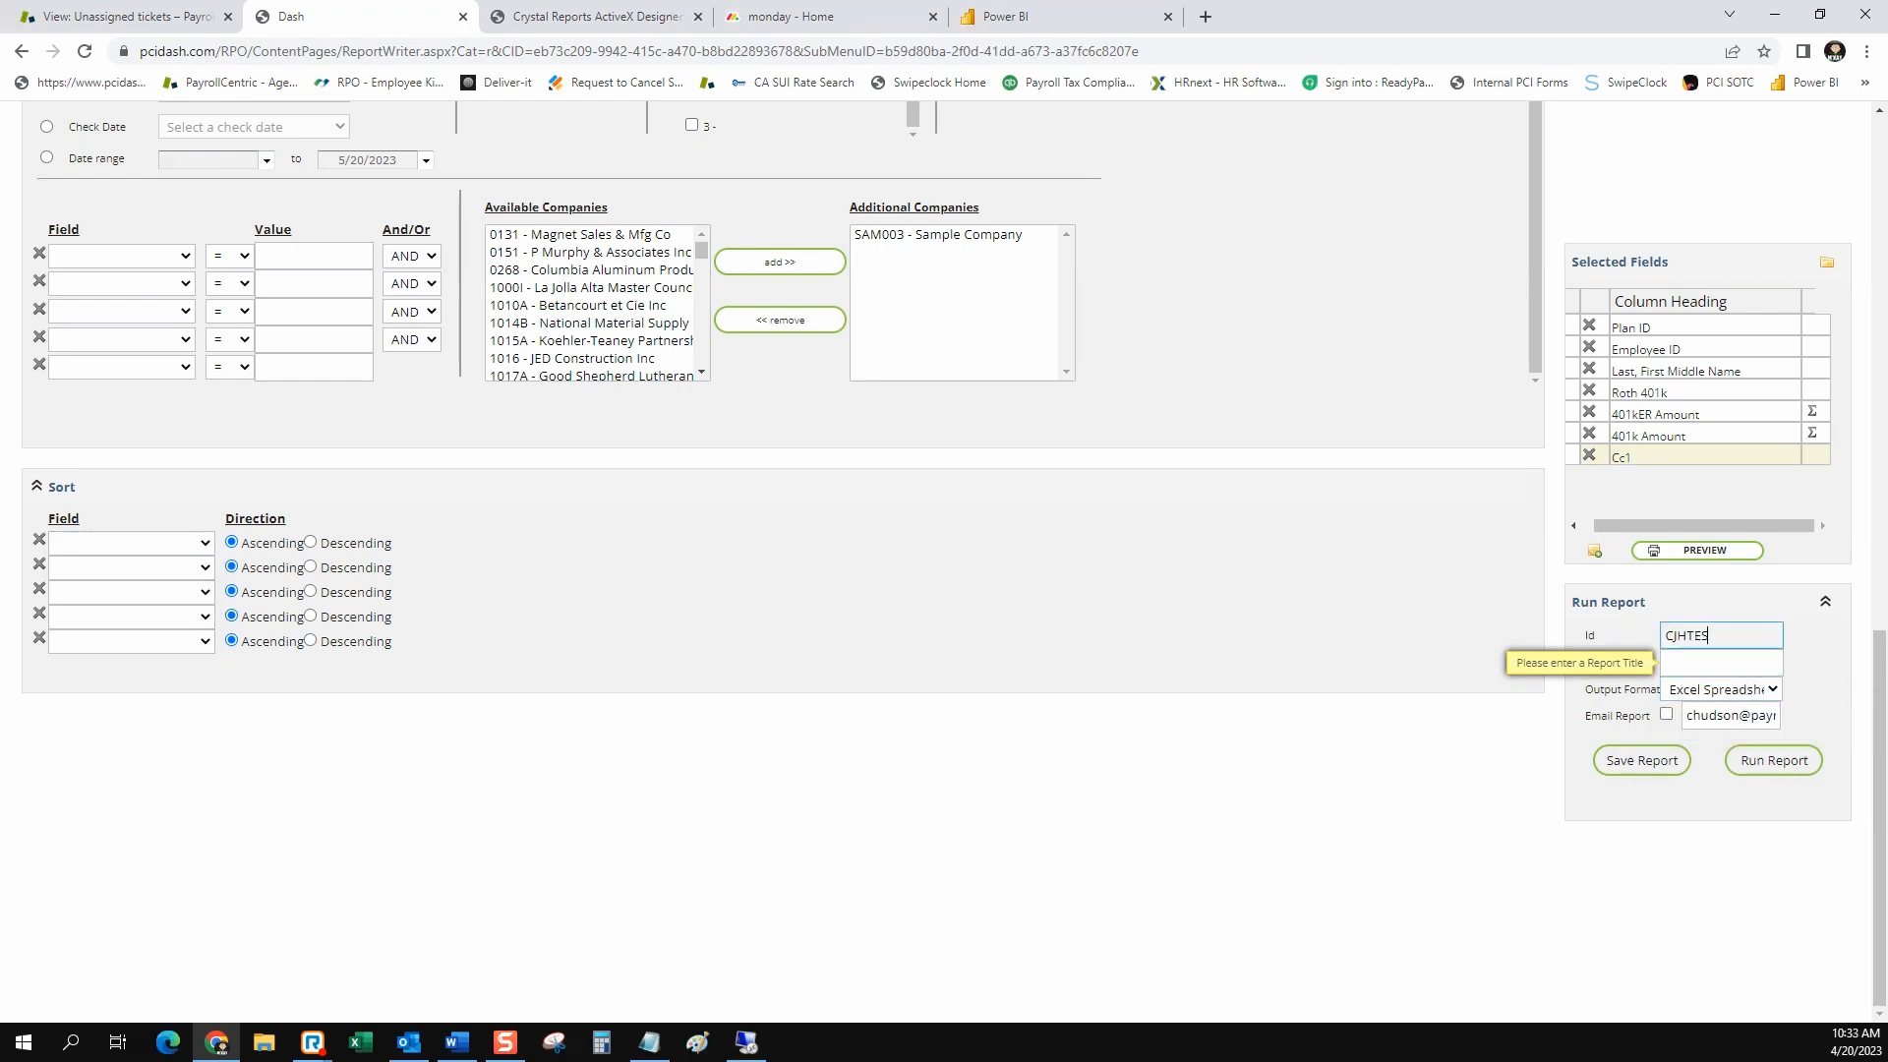
text(T)
key(Tab)
text(T)
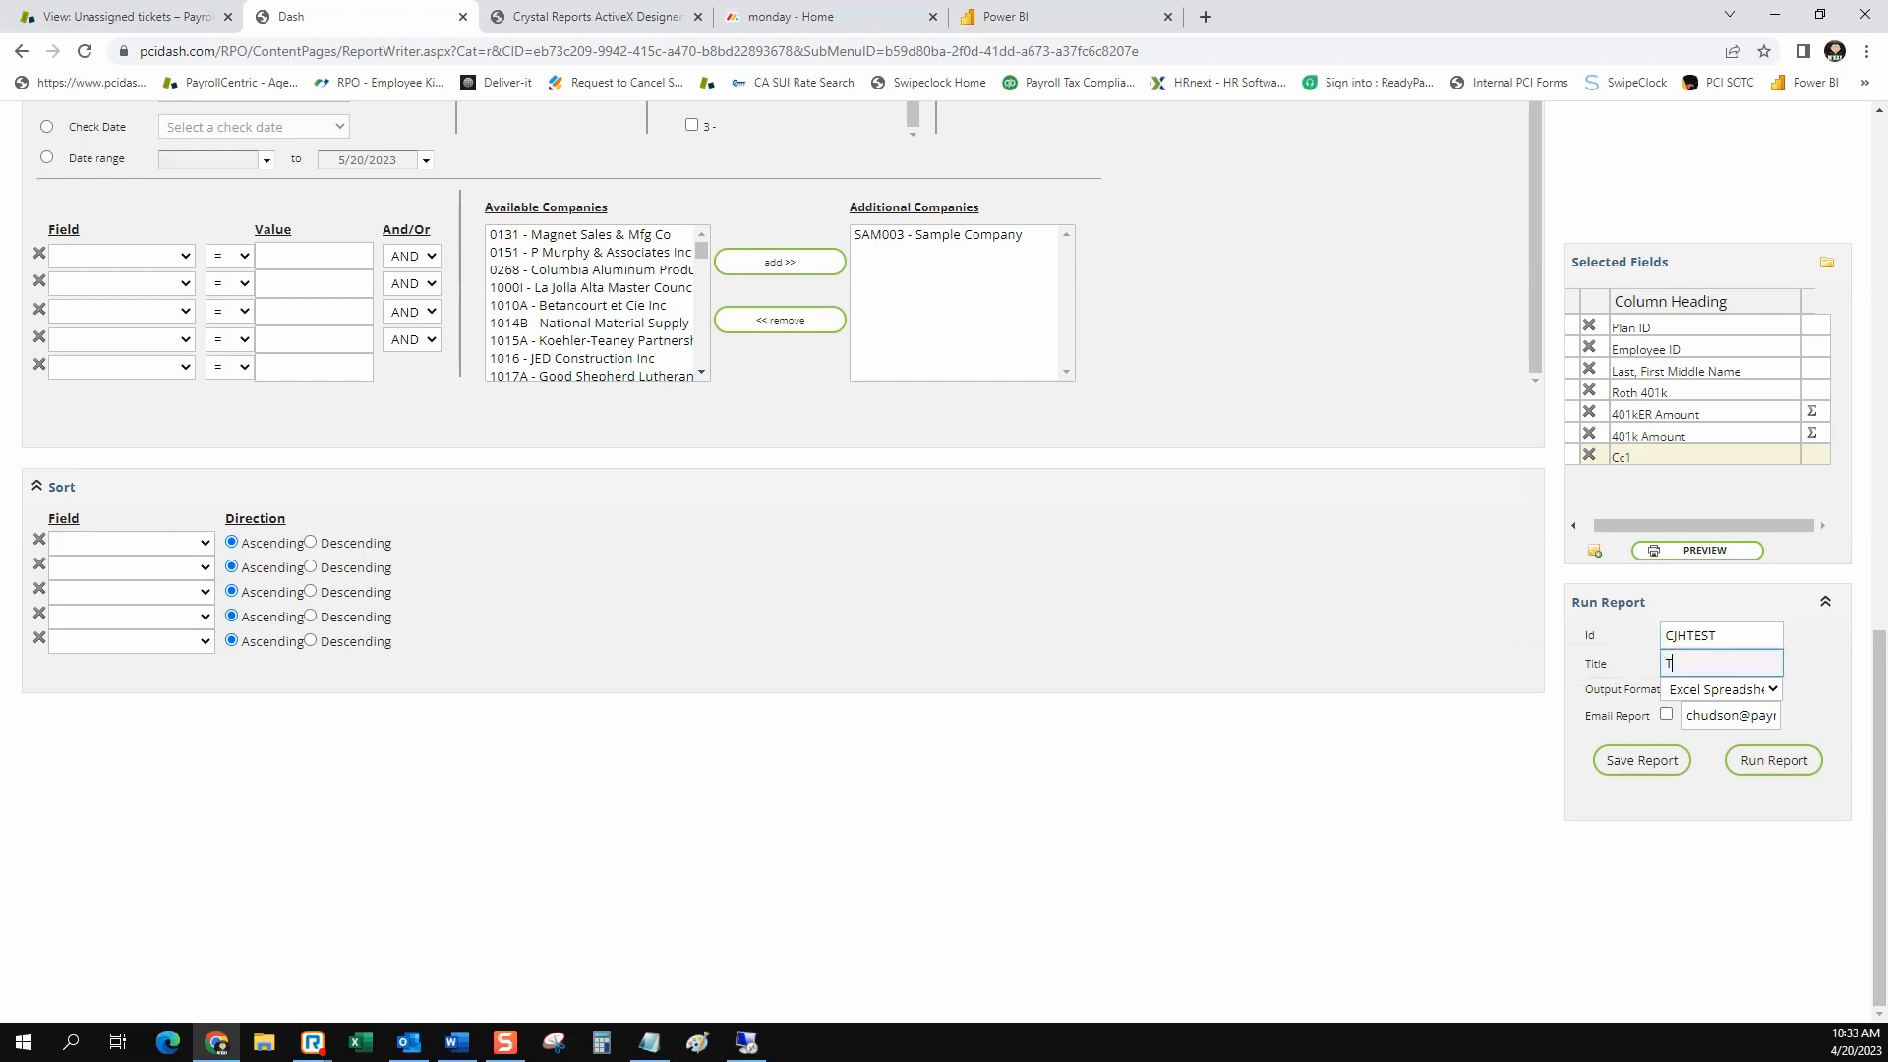
text(est 401k)
click(1641, 760)
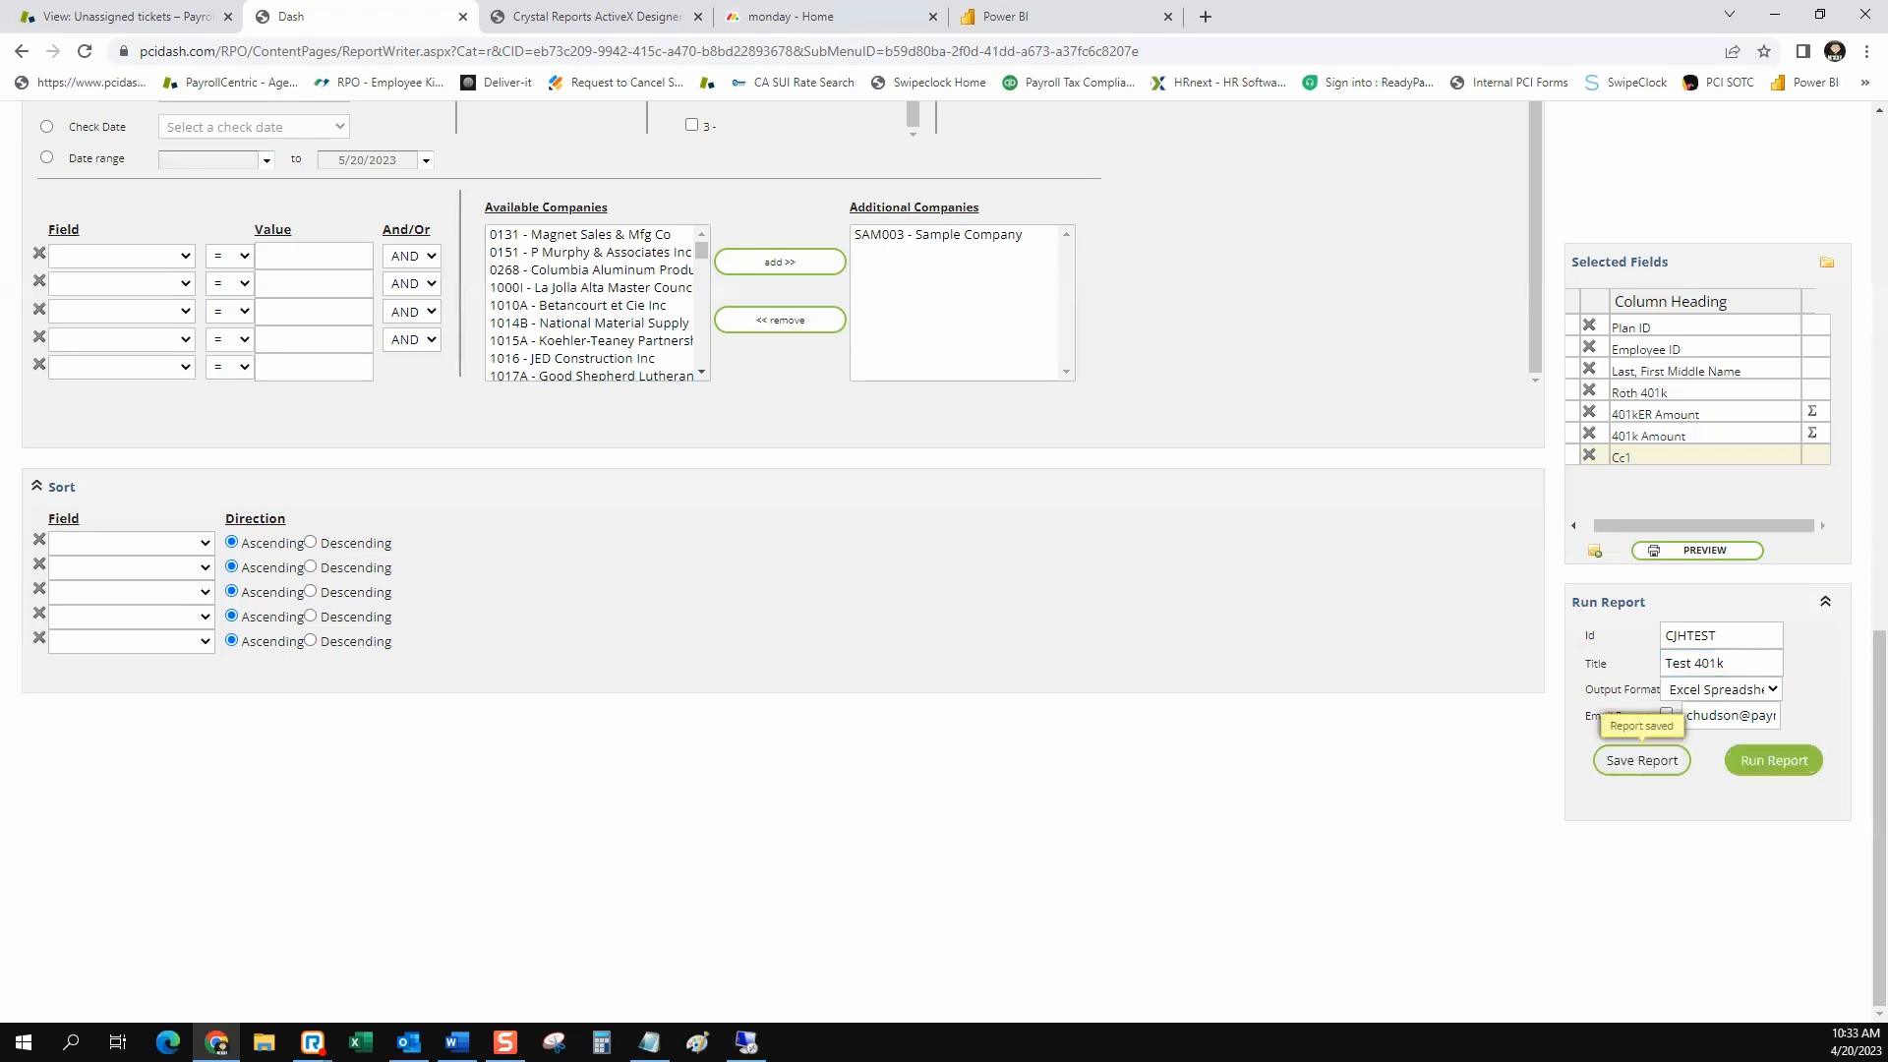
click(1774, 760)
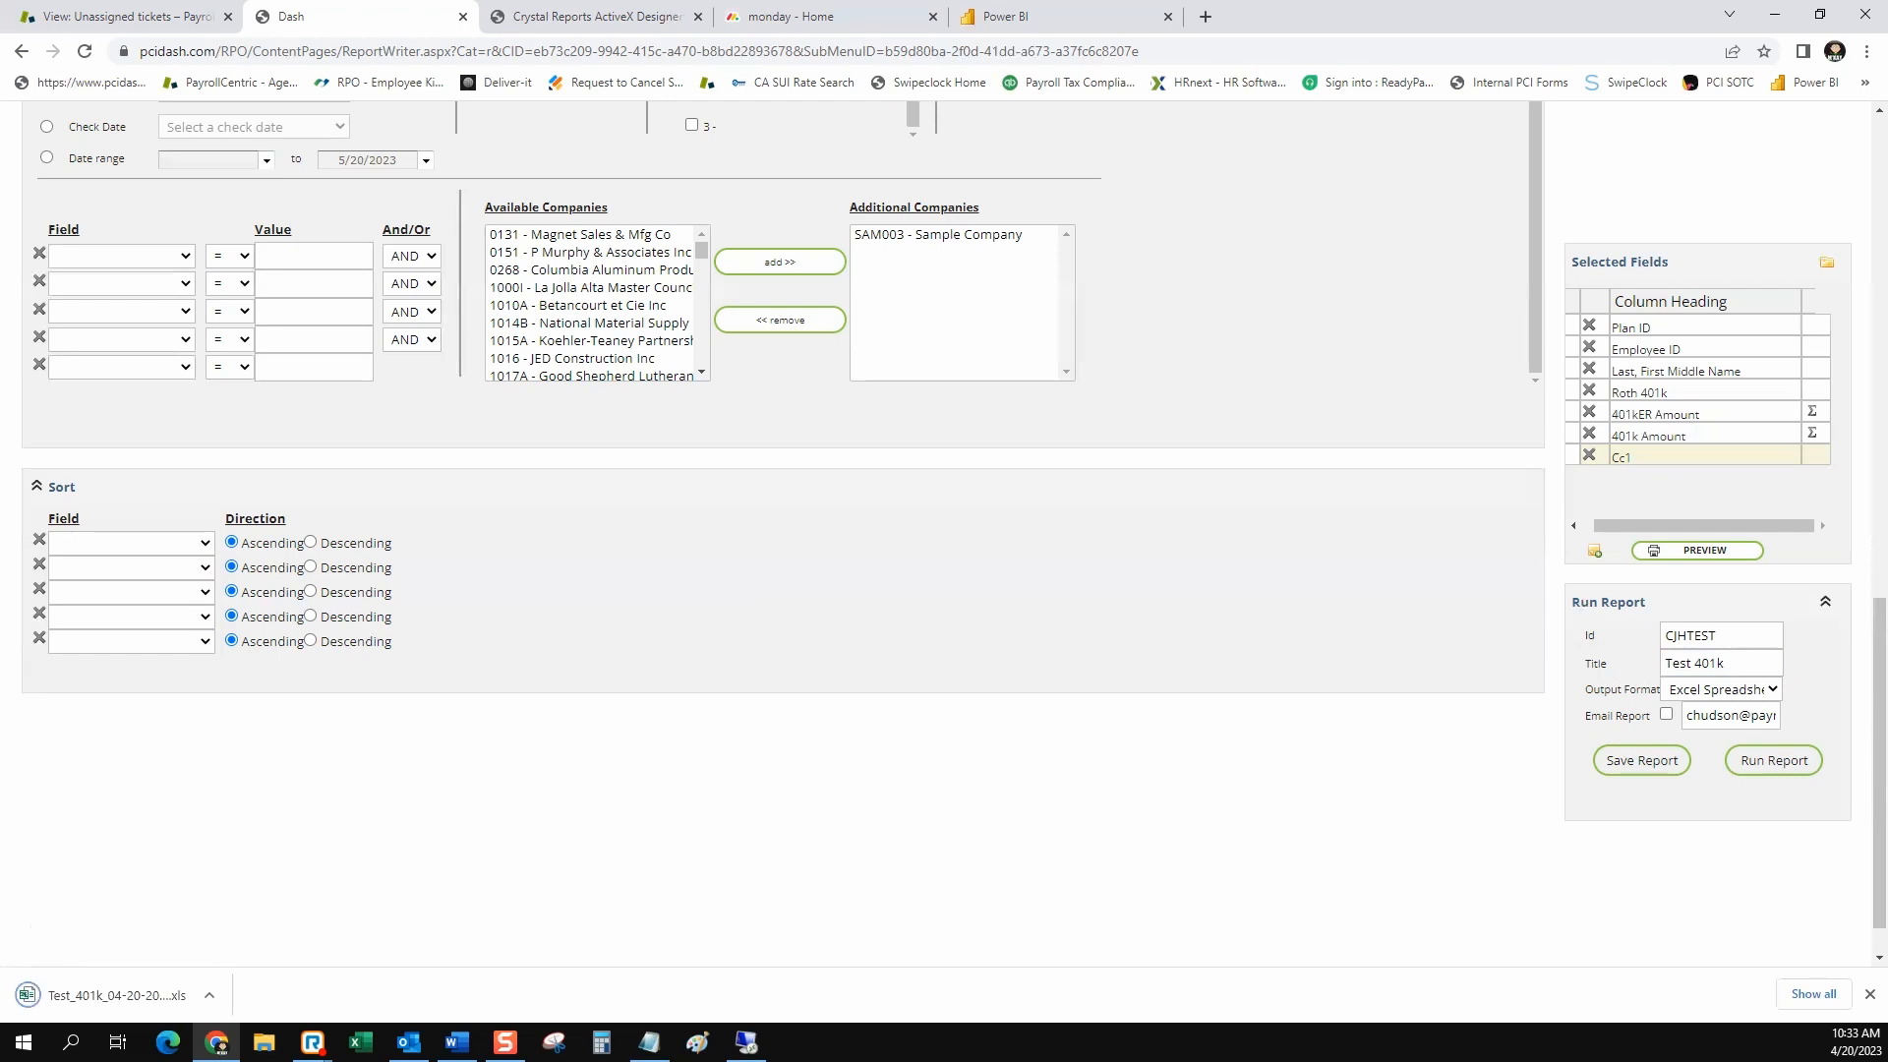
Open the downloaded Test 401k spreadsheet in Excel despite the format warning, check its total row, and enable editing
click(116, 995)
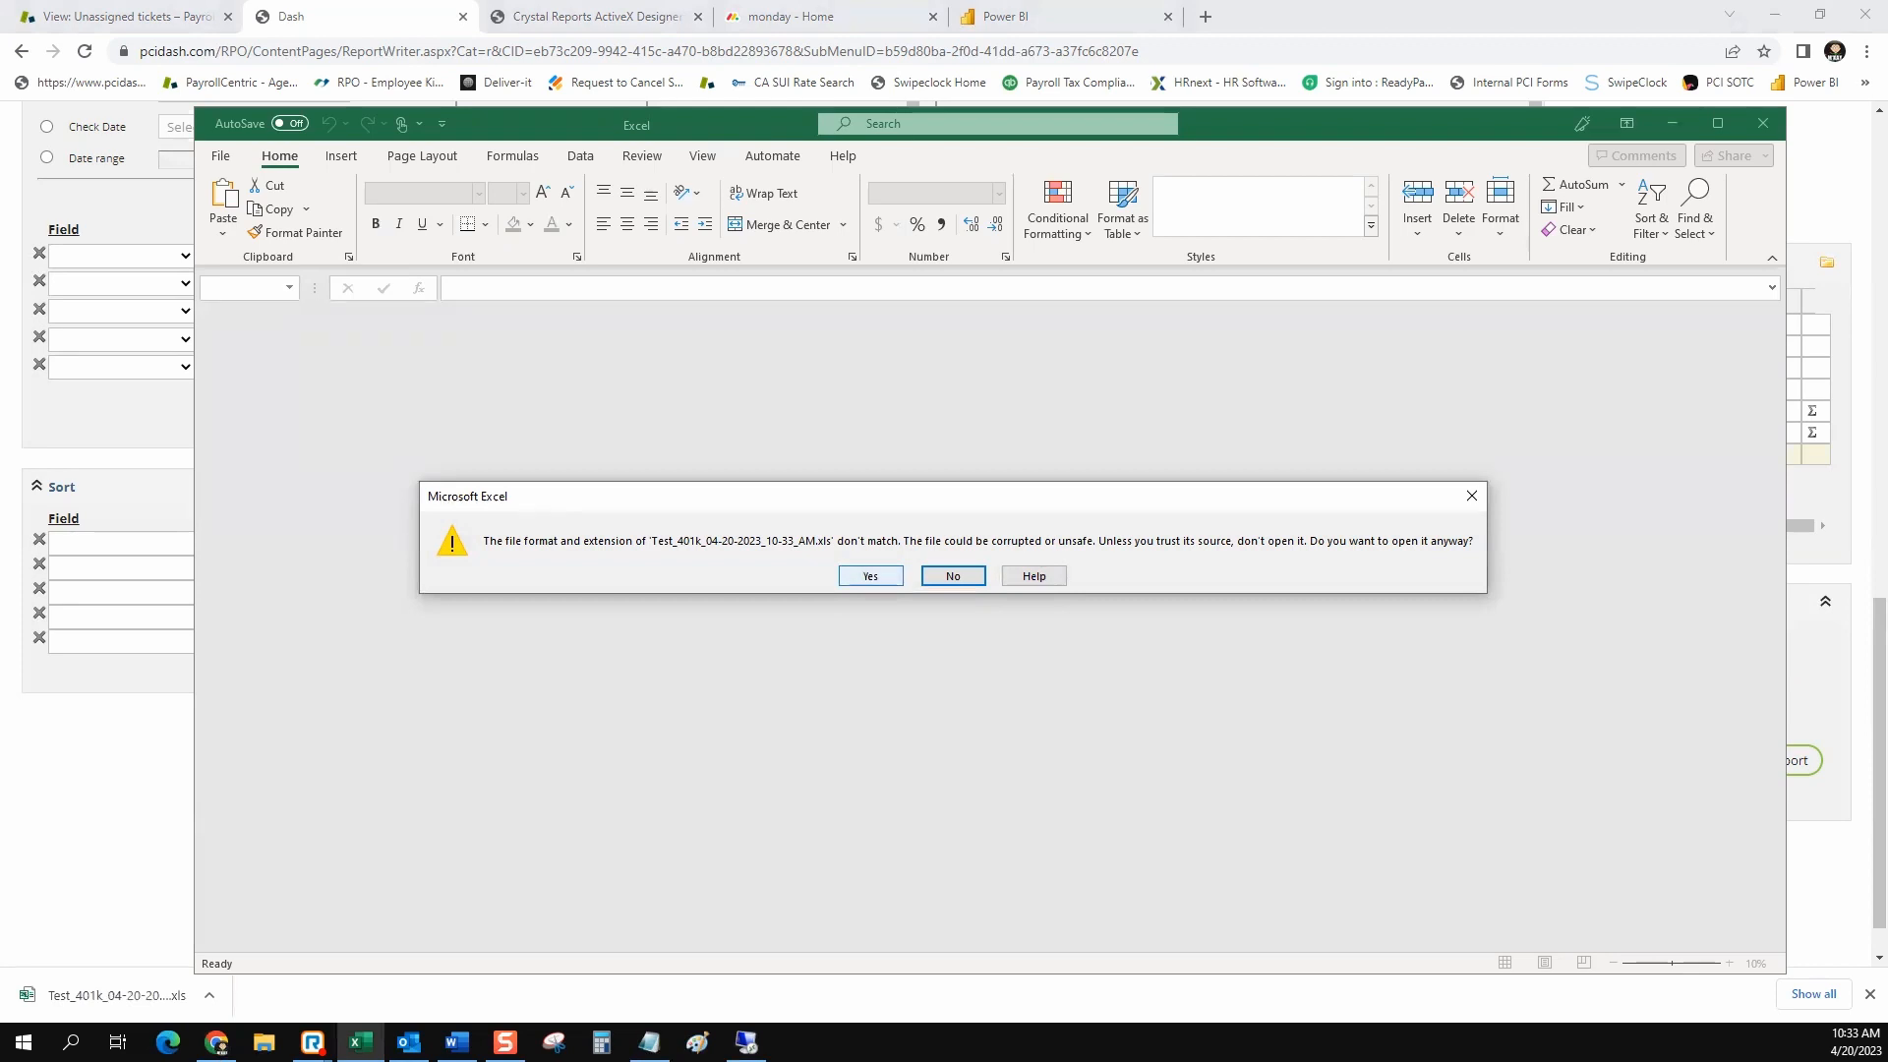
click(870, 575)
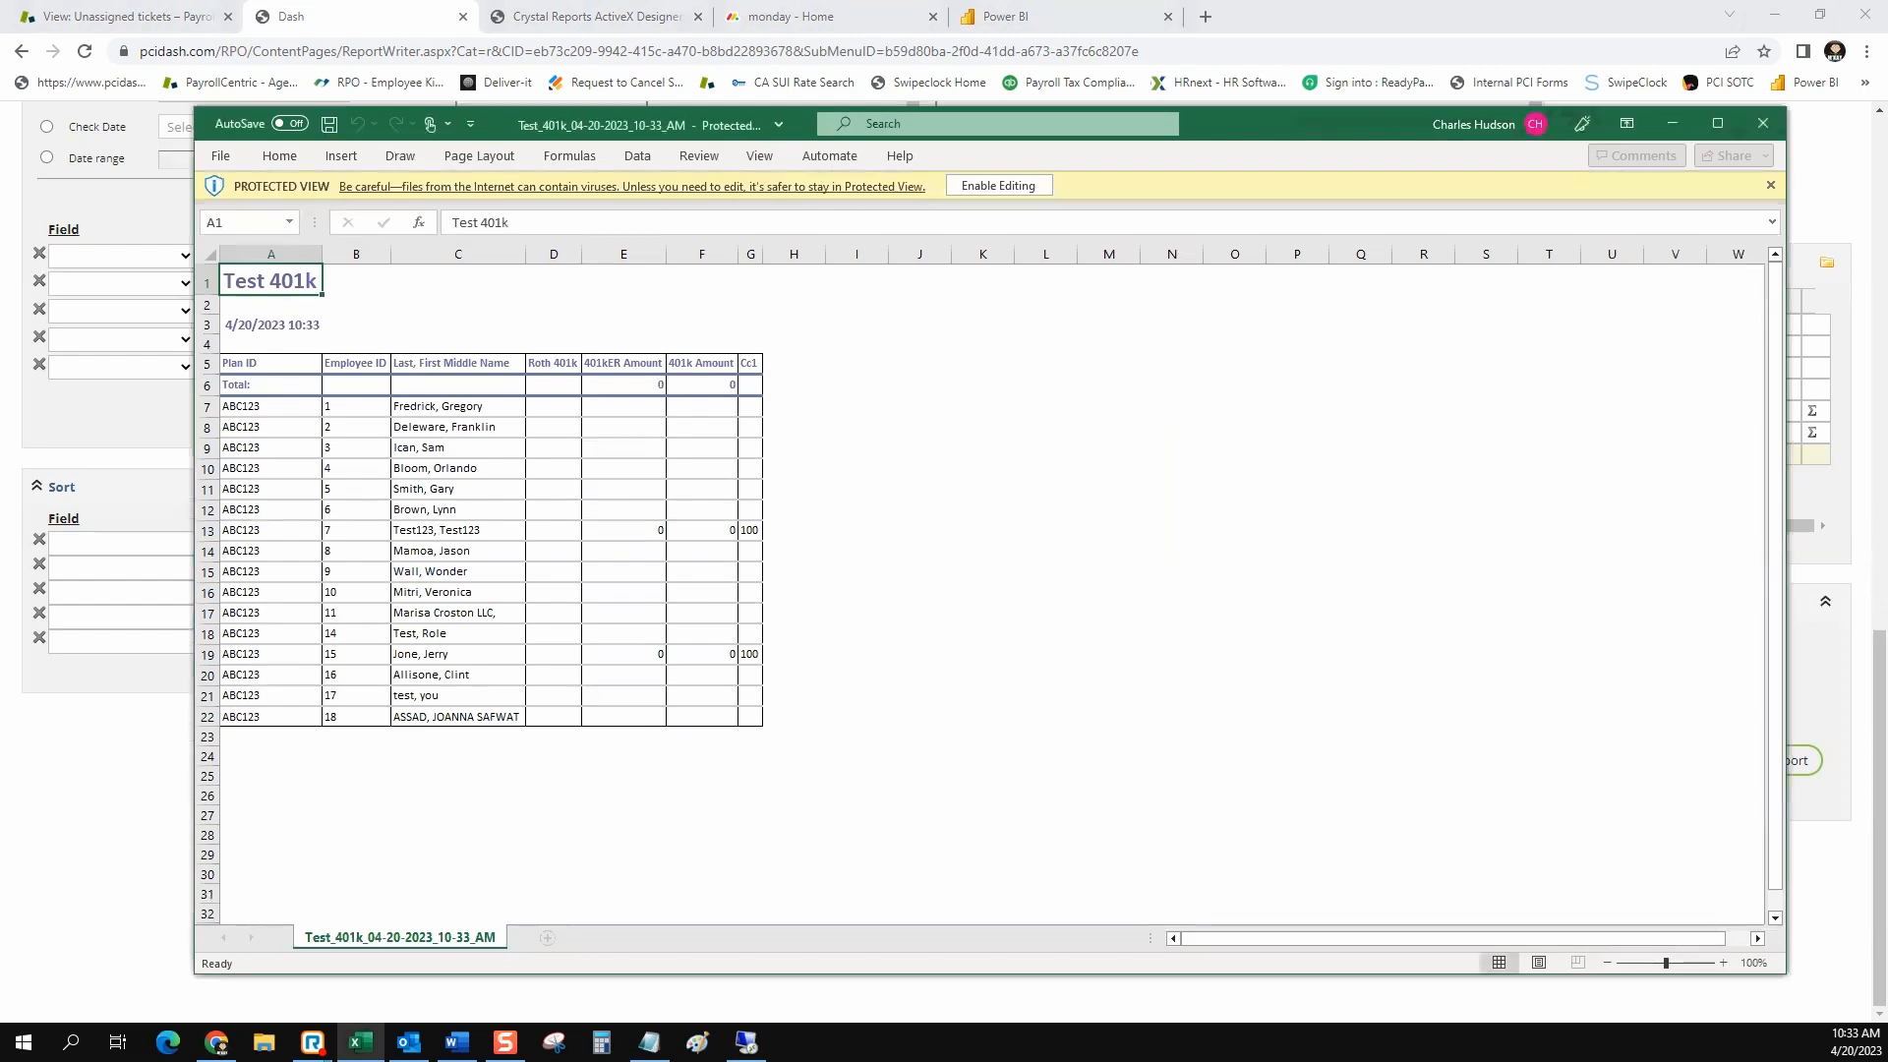
click(270, 386)
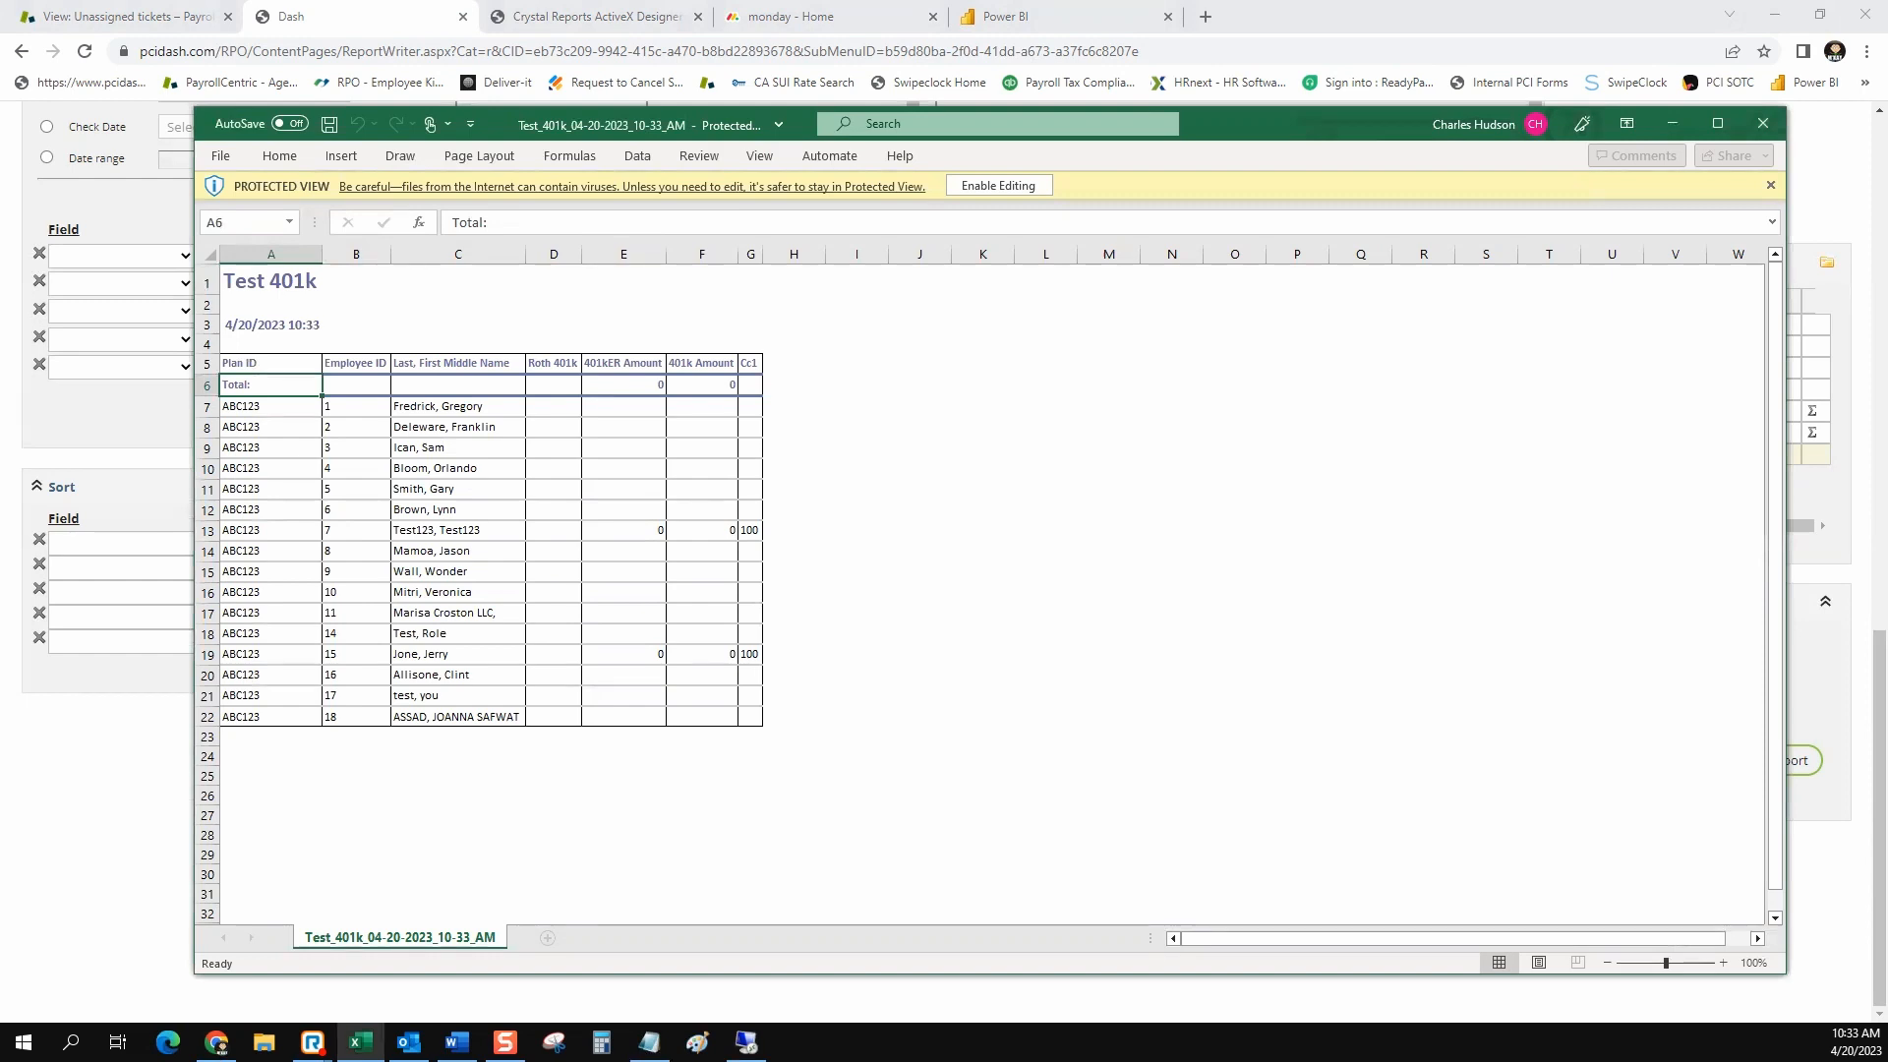
click(623, 531)
click(623, 385)
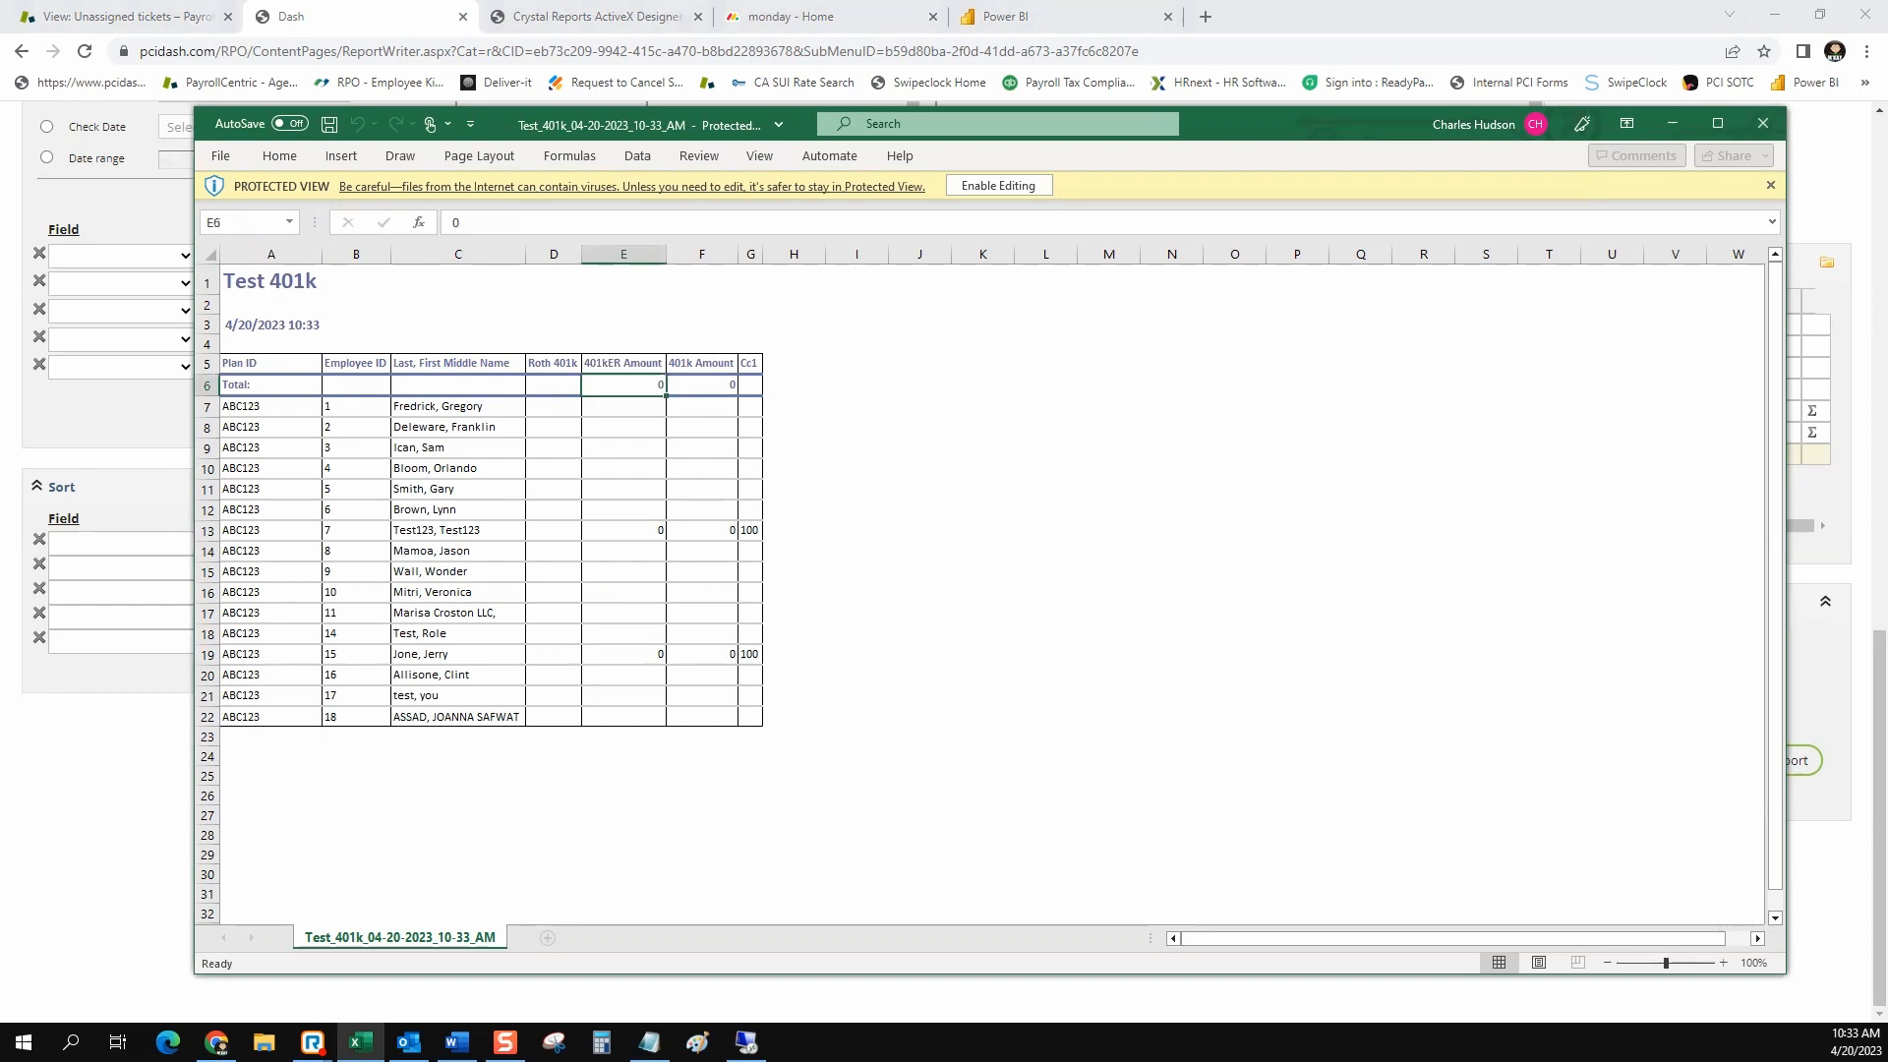
click(998, 185)
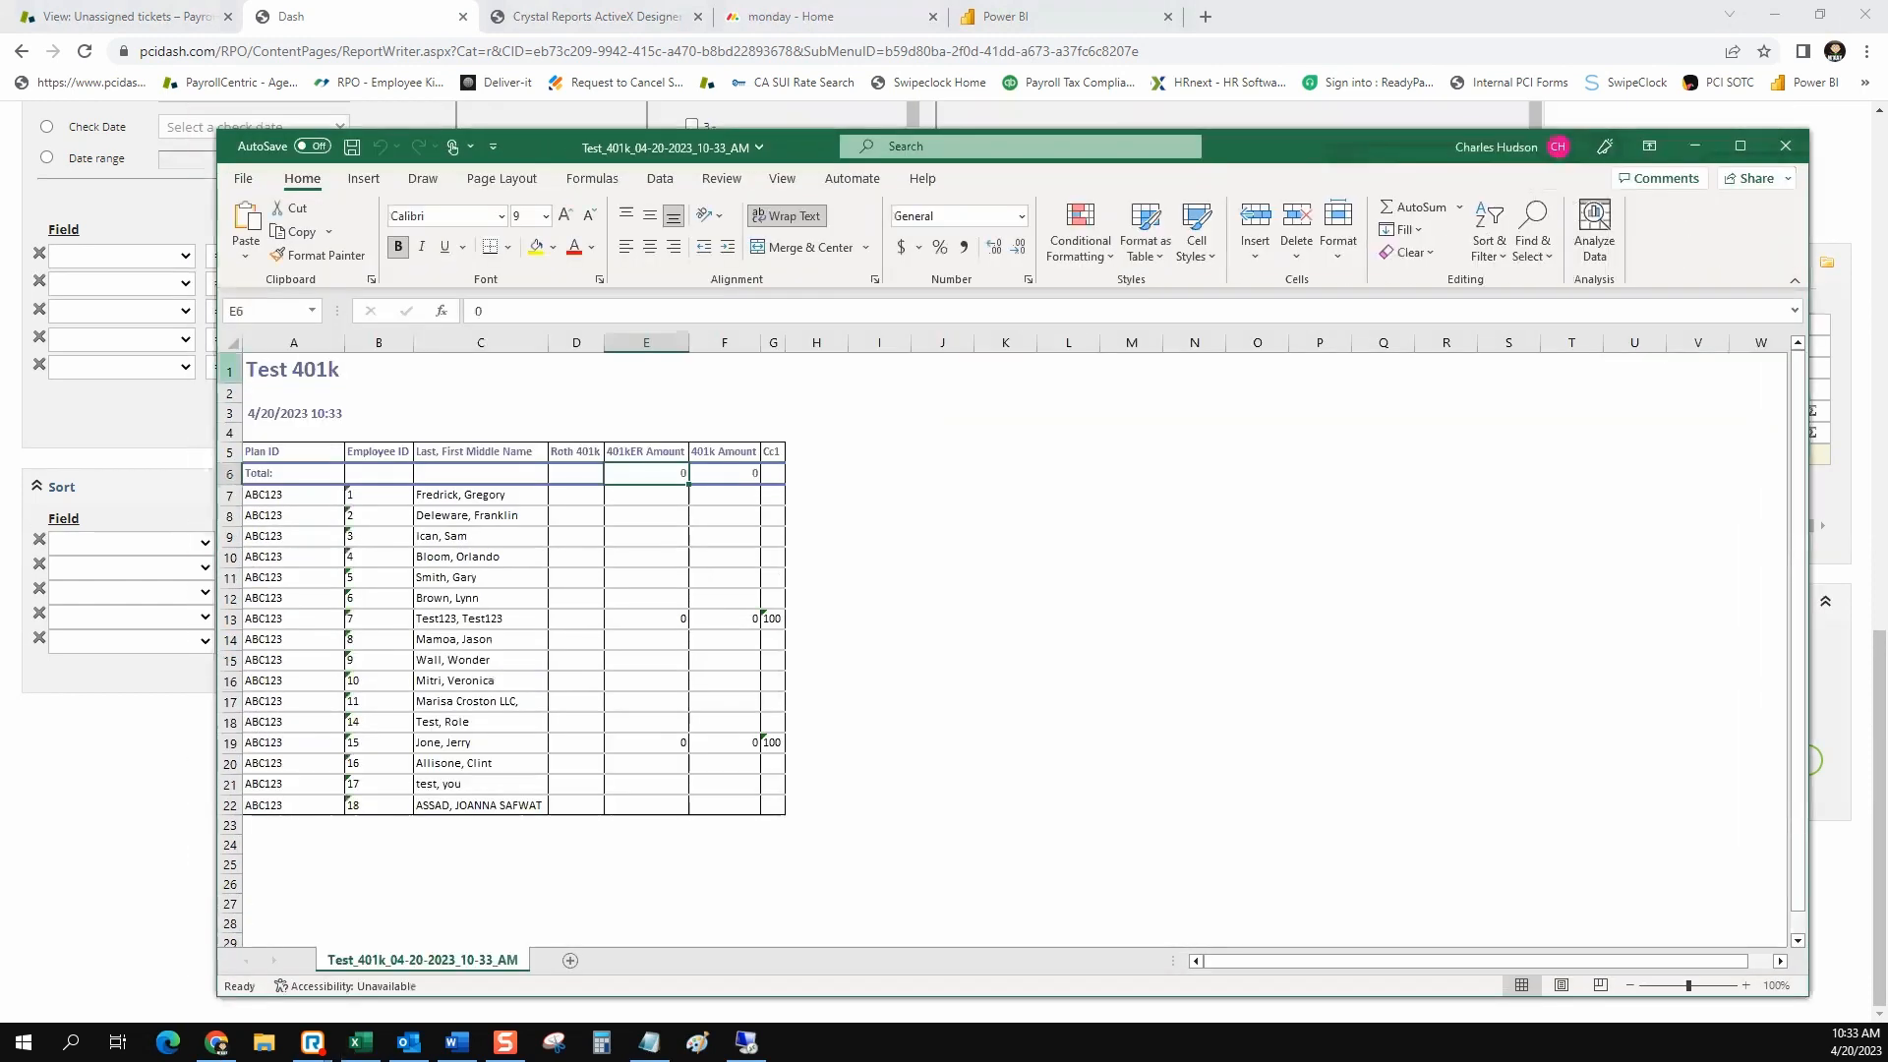
Highlight the heading rows 1 to 3 and the report table from A5 to G22 to examine the exported layout
drag(231, 372, 230, 432)
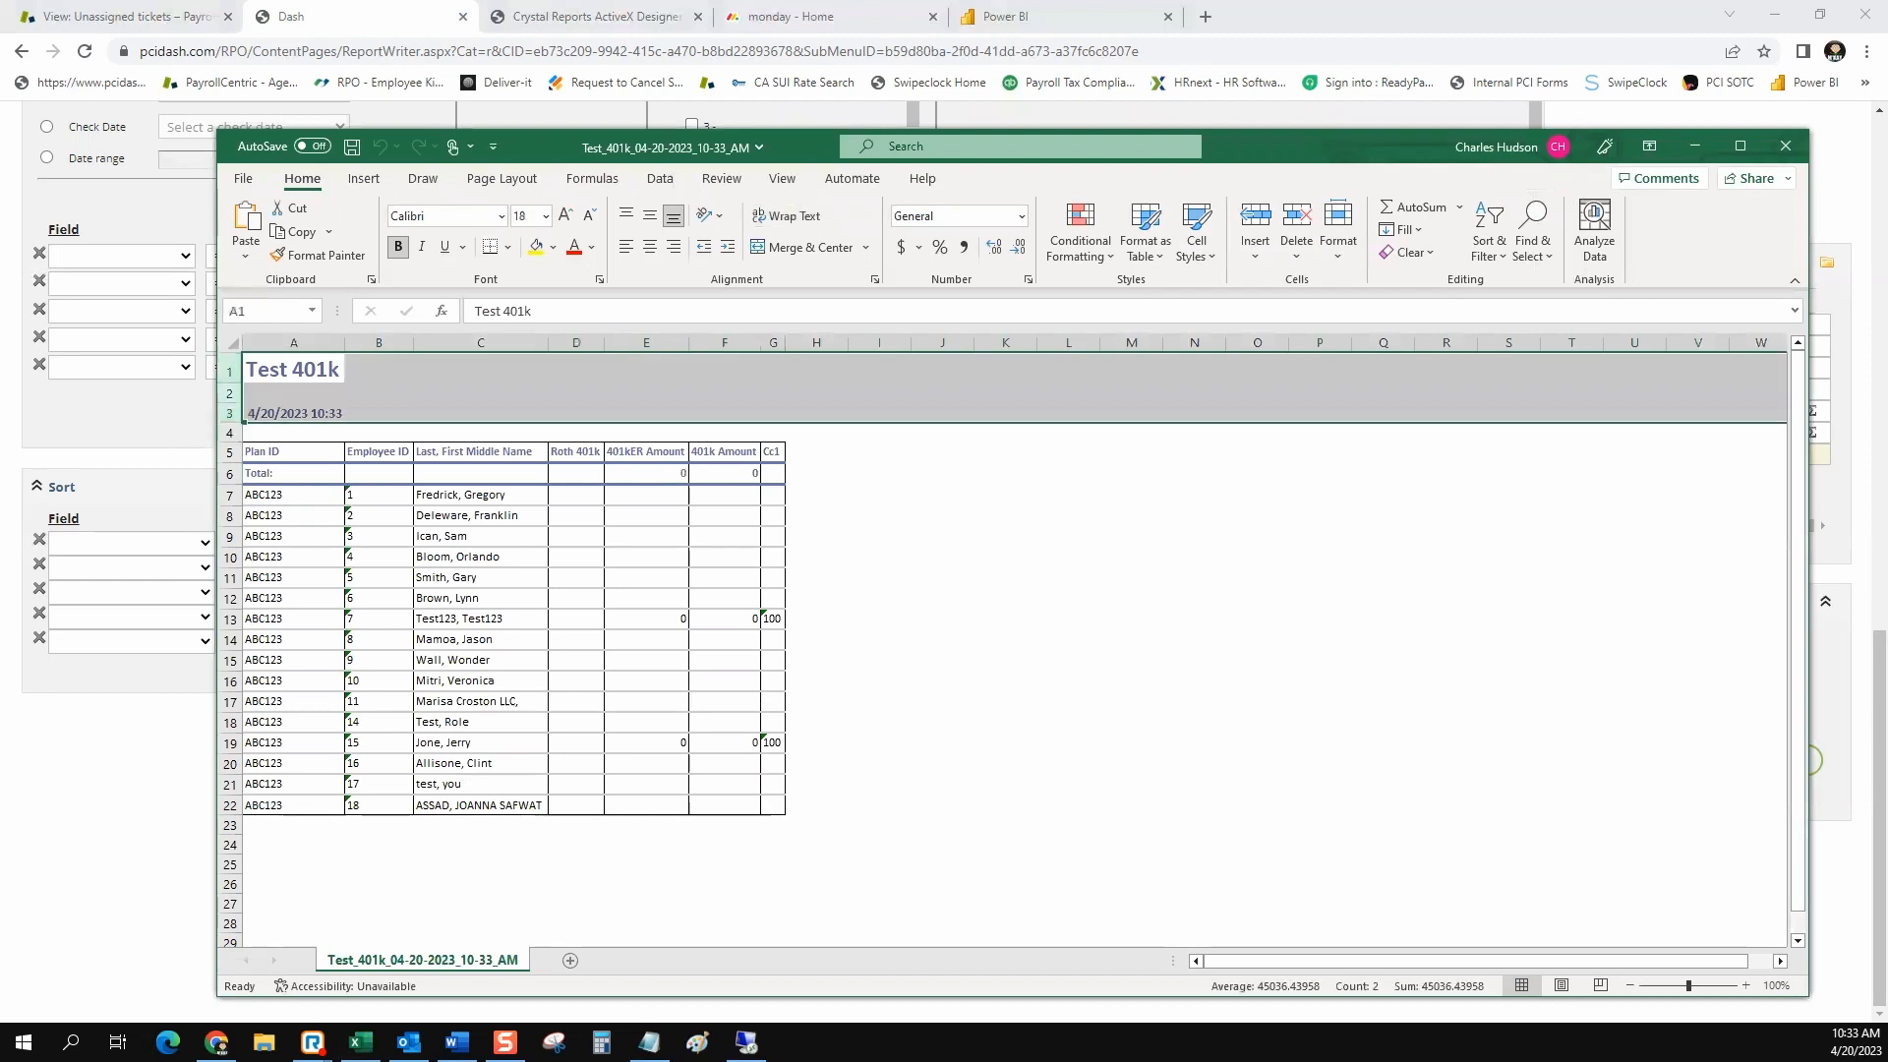
click(942, 537)
drag(265, 452, 772, 805)
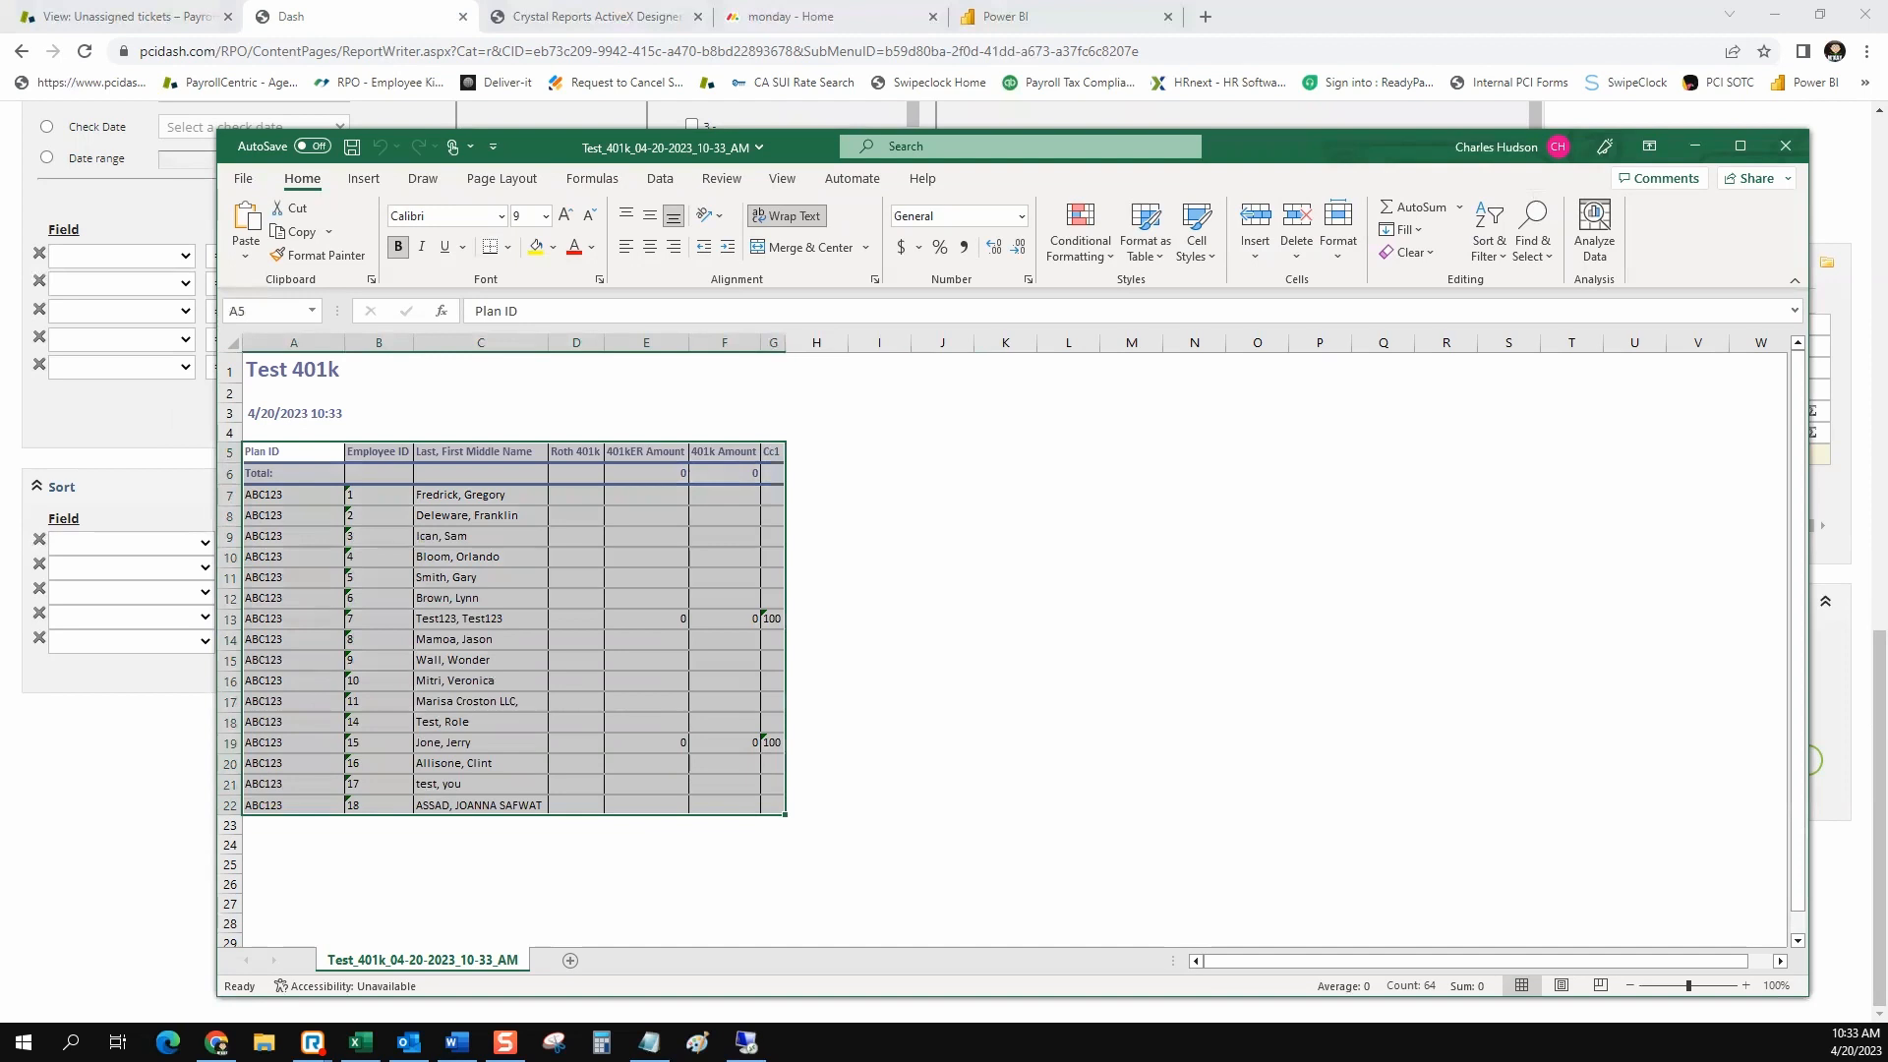
click(481, 369)
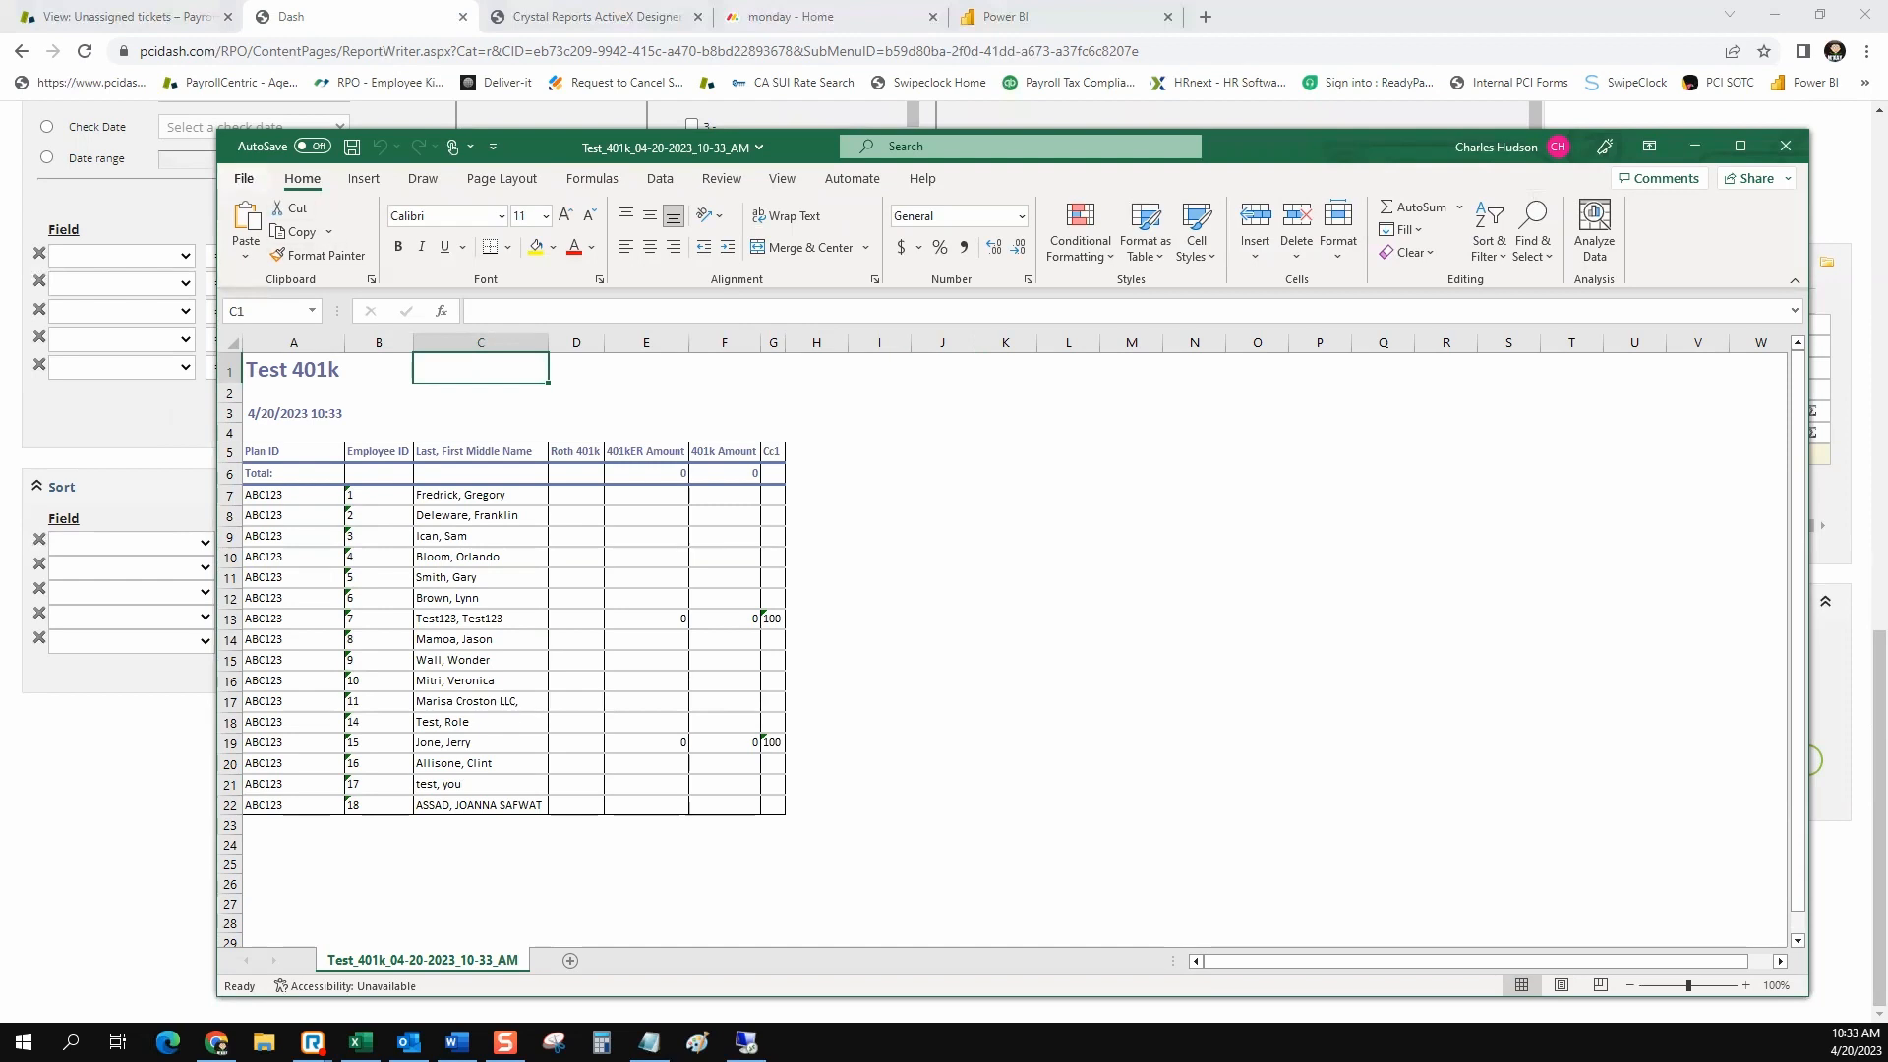
Save the workbook, keeping its Web Page format
click(243, 178)
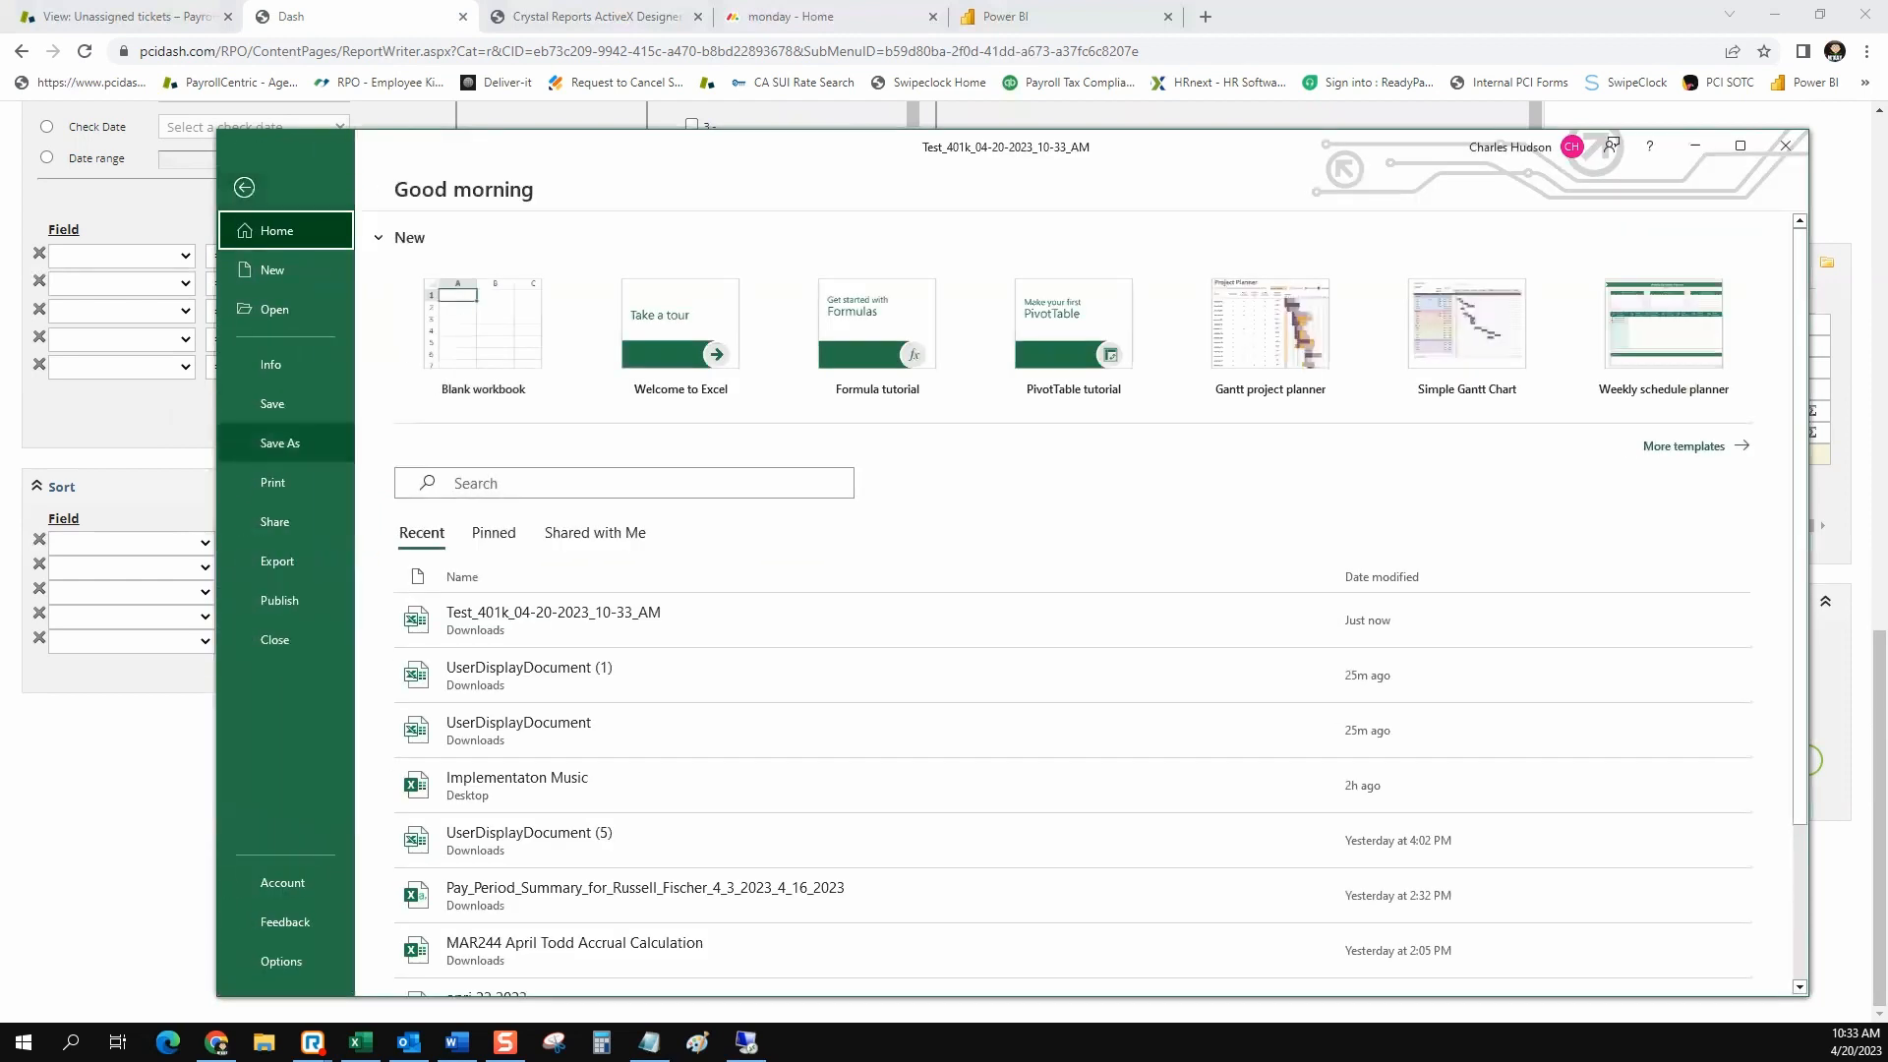
click(272, 403)
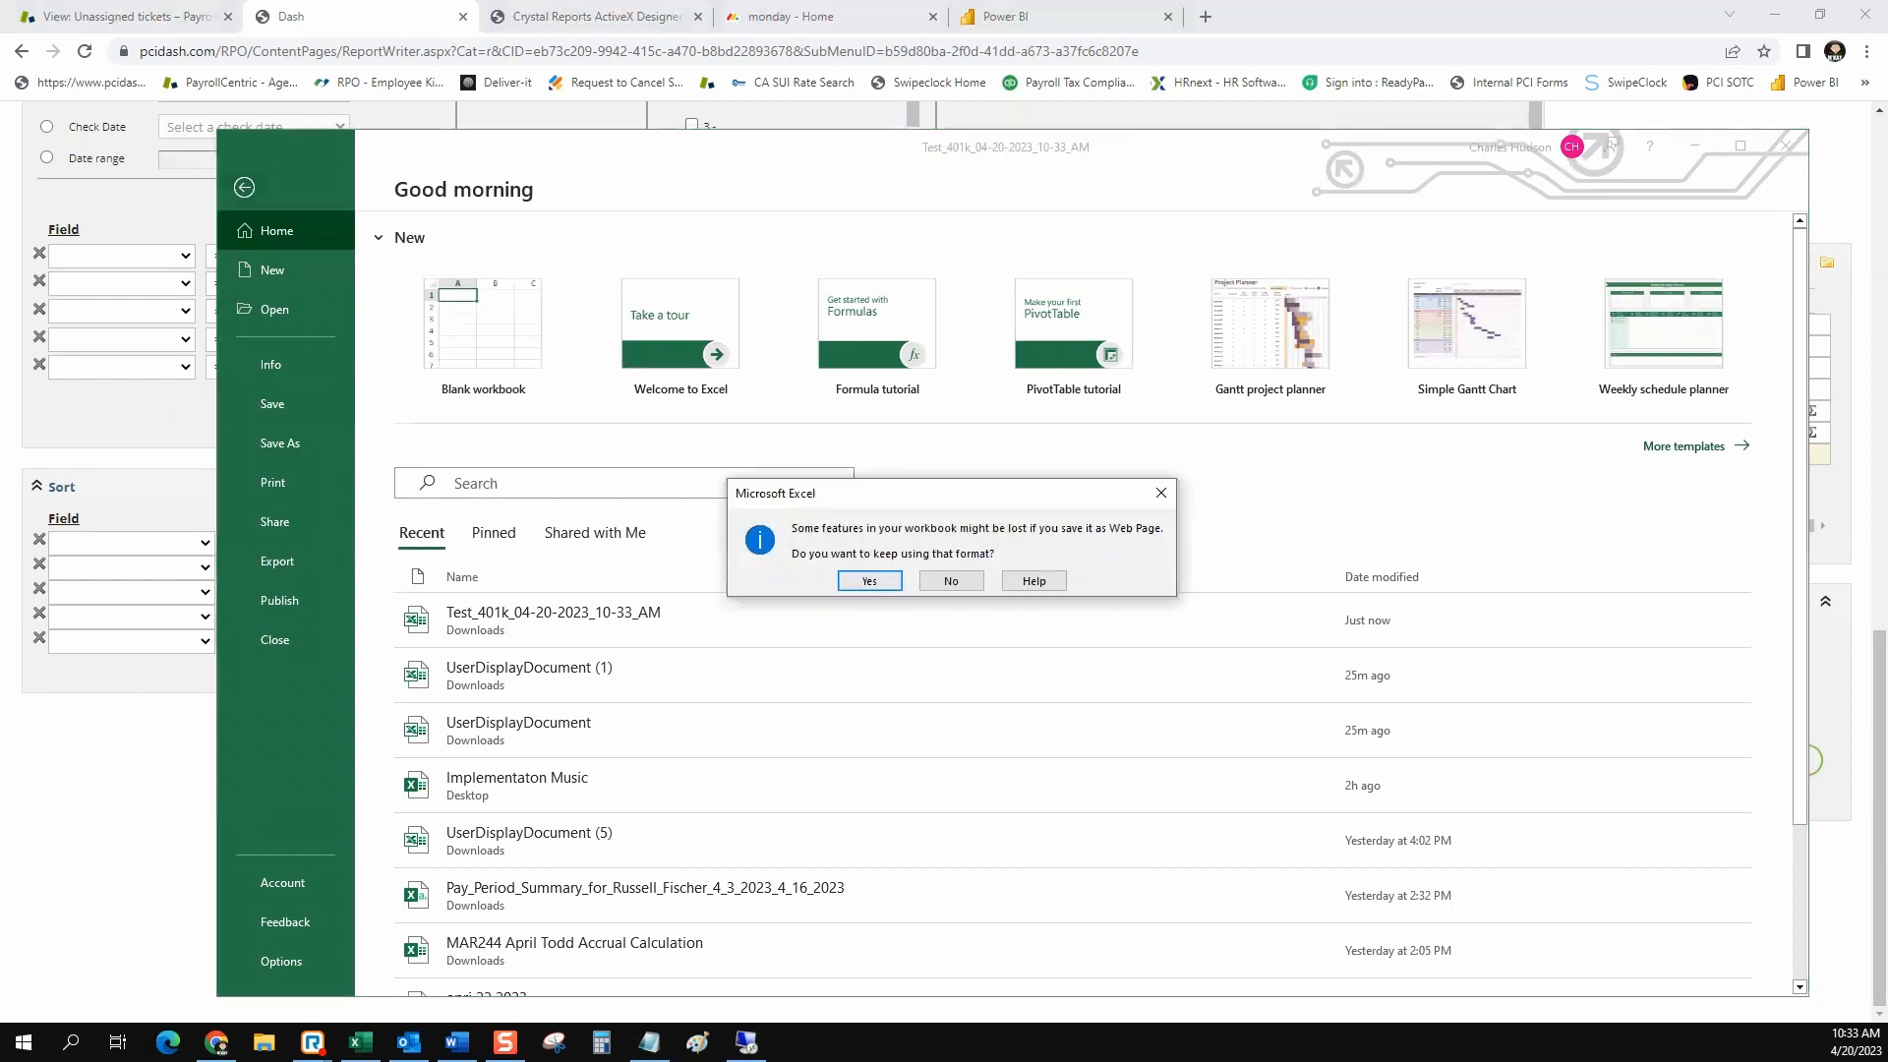
key(Return)
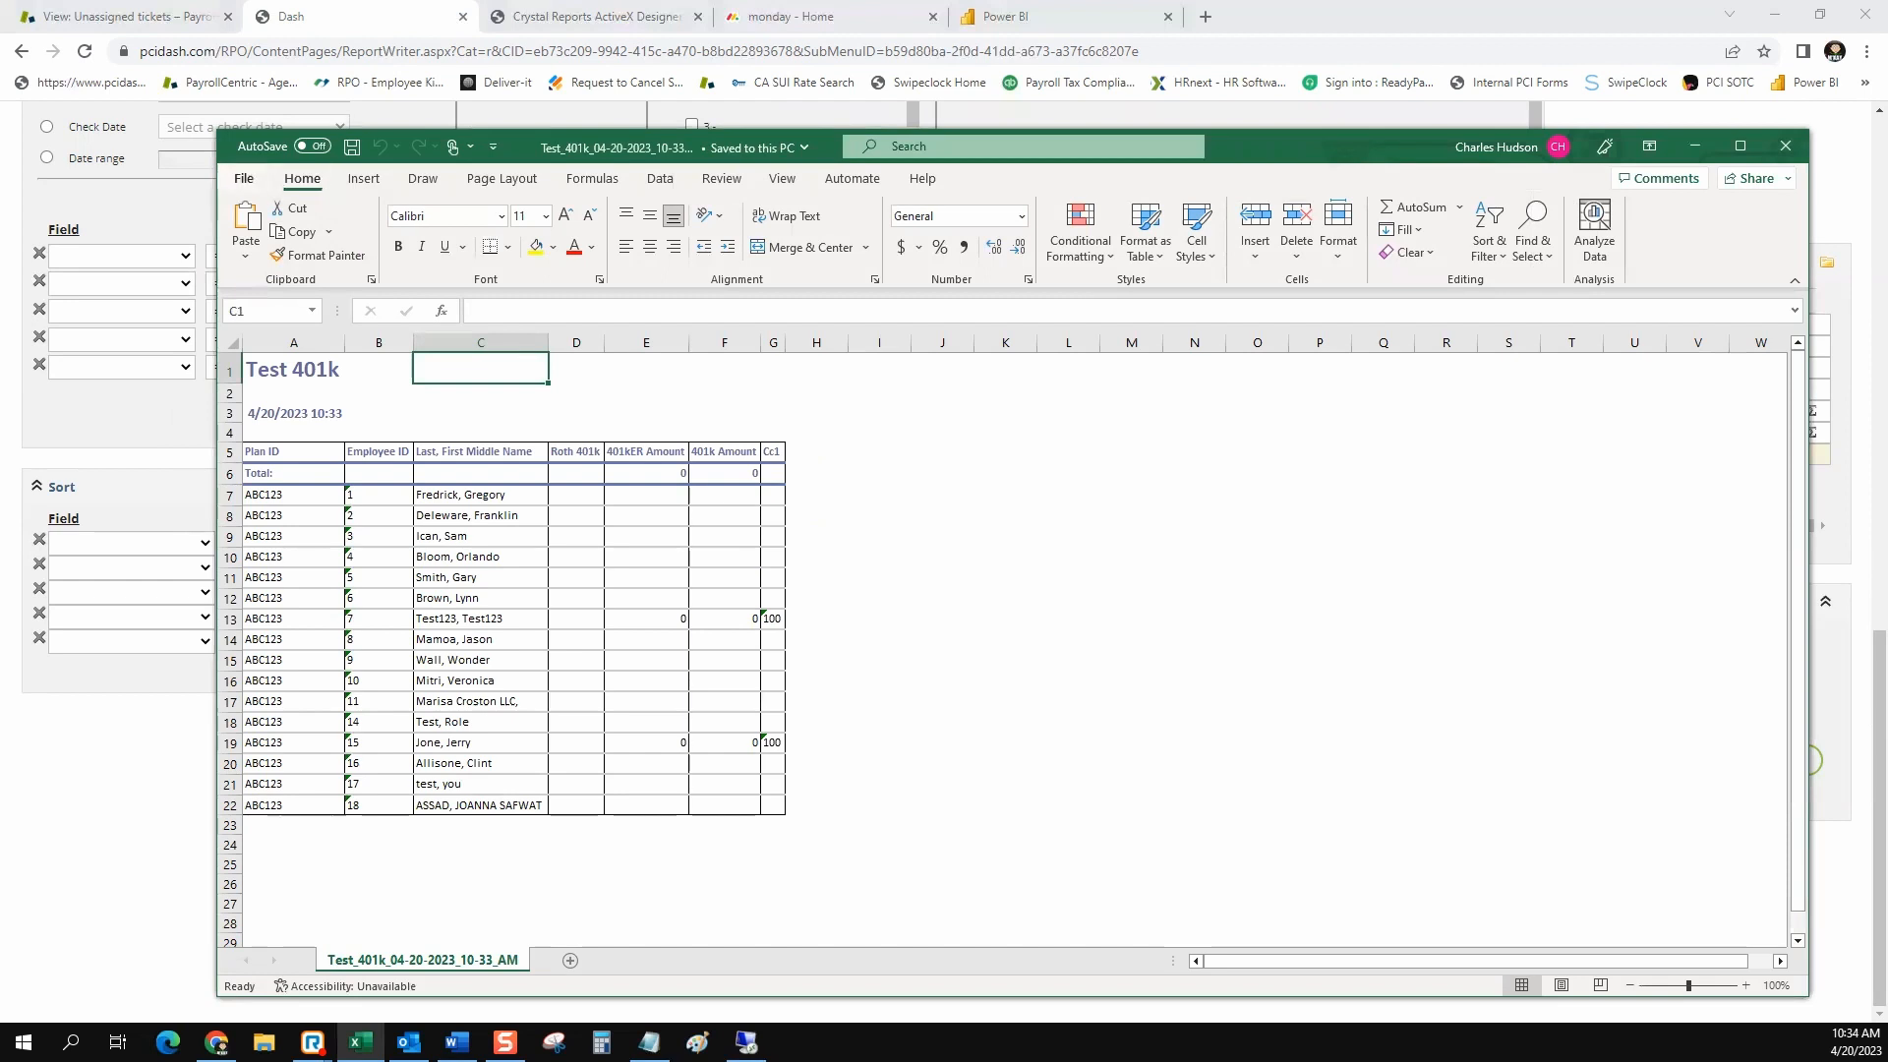
Set up saving a copy as Excel Workbook (*.xlsx) in the Downloads folder, and cancel the save
click(243, 178)
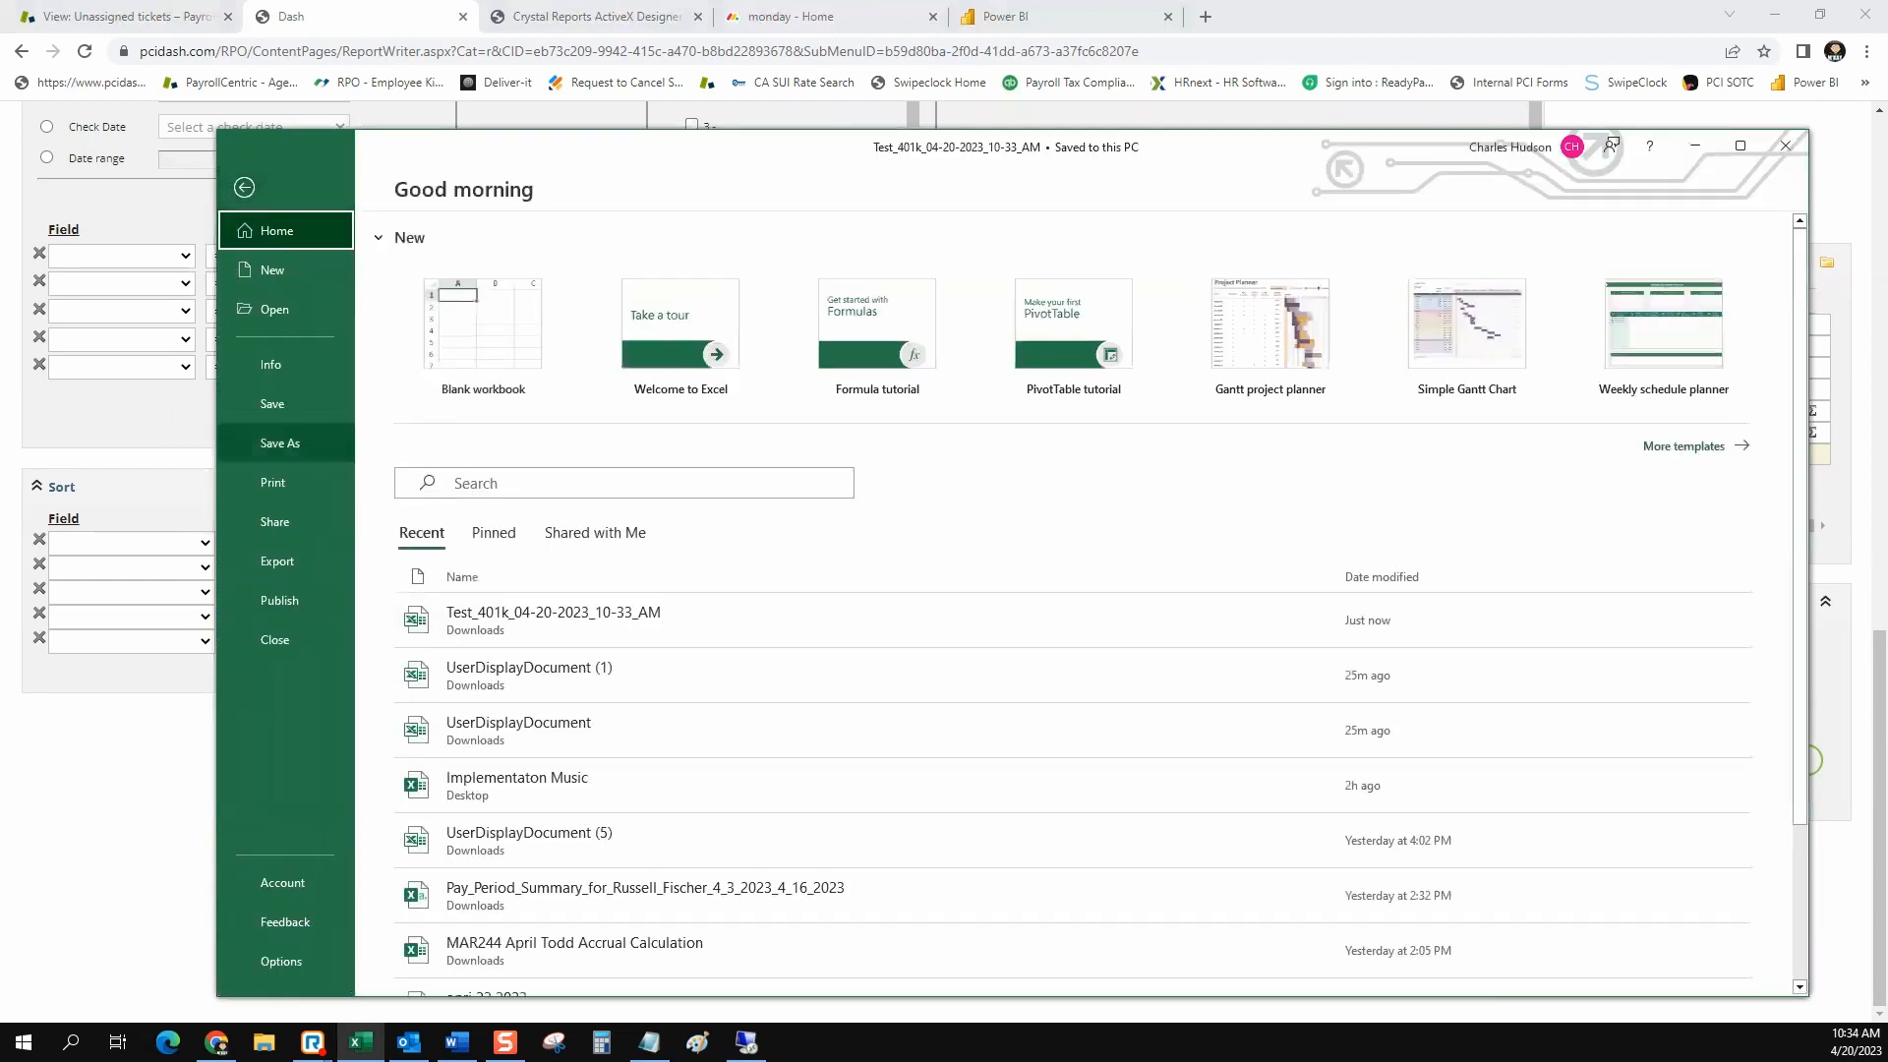
click(279, 442)
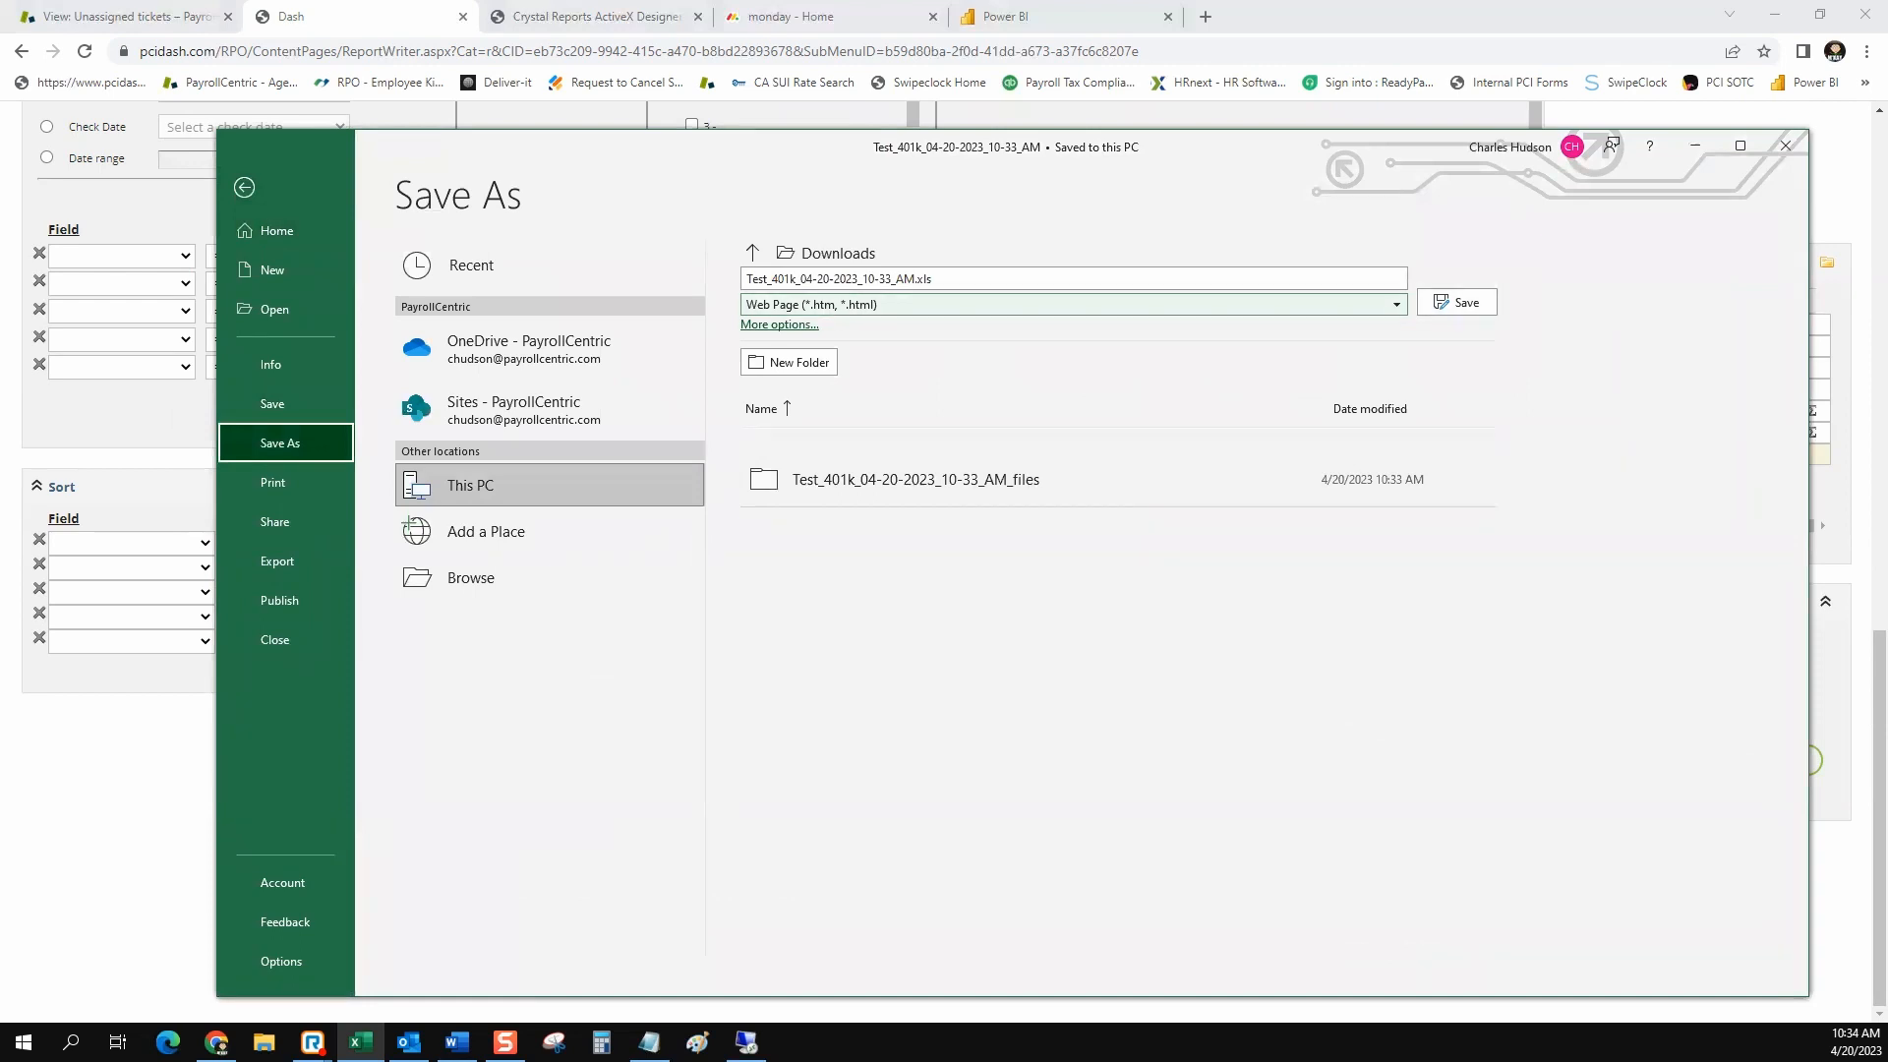
click(1396, 305)
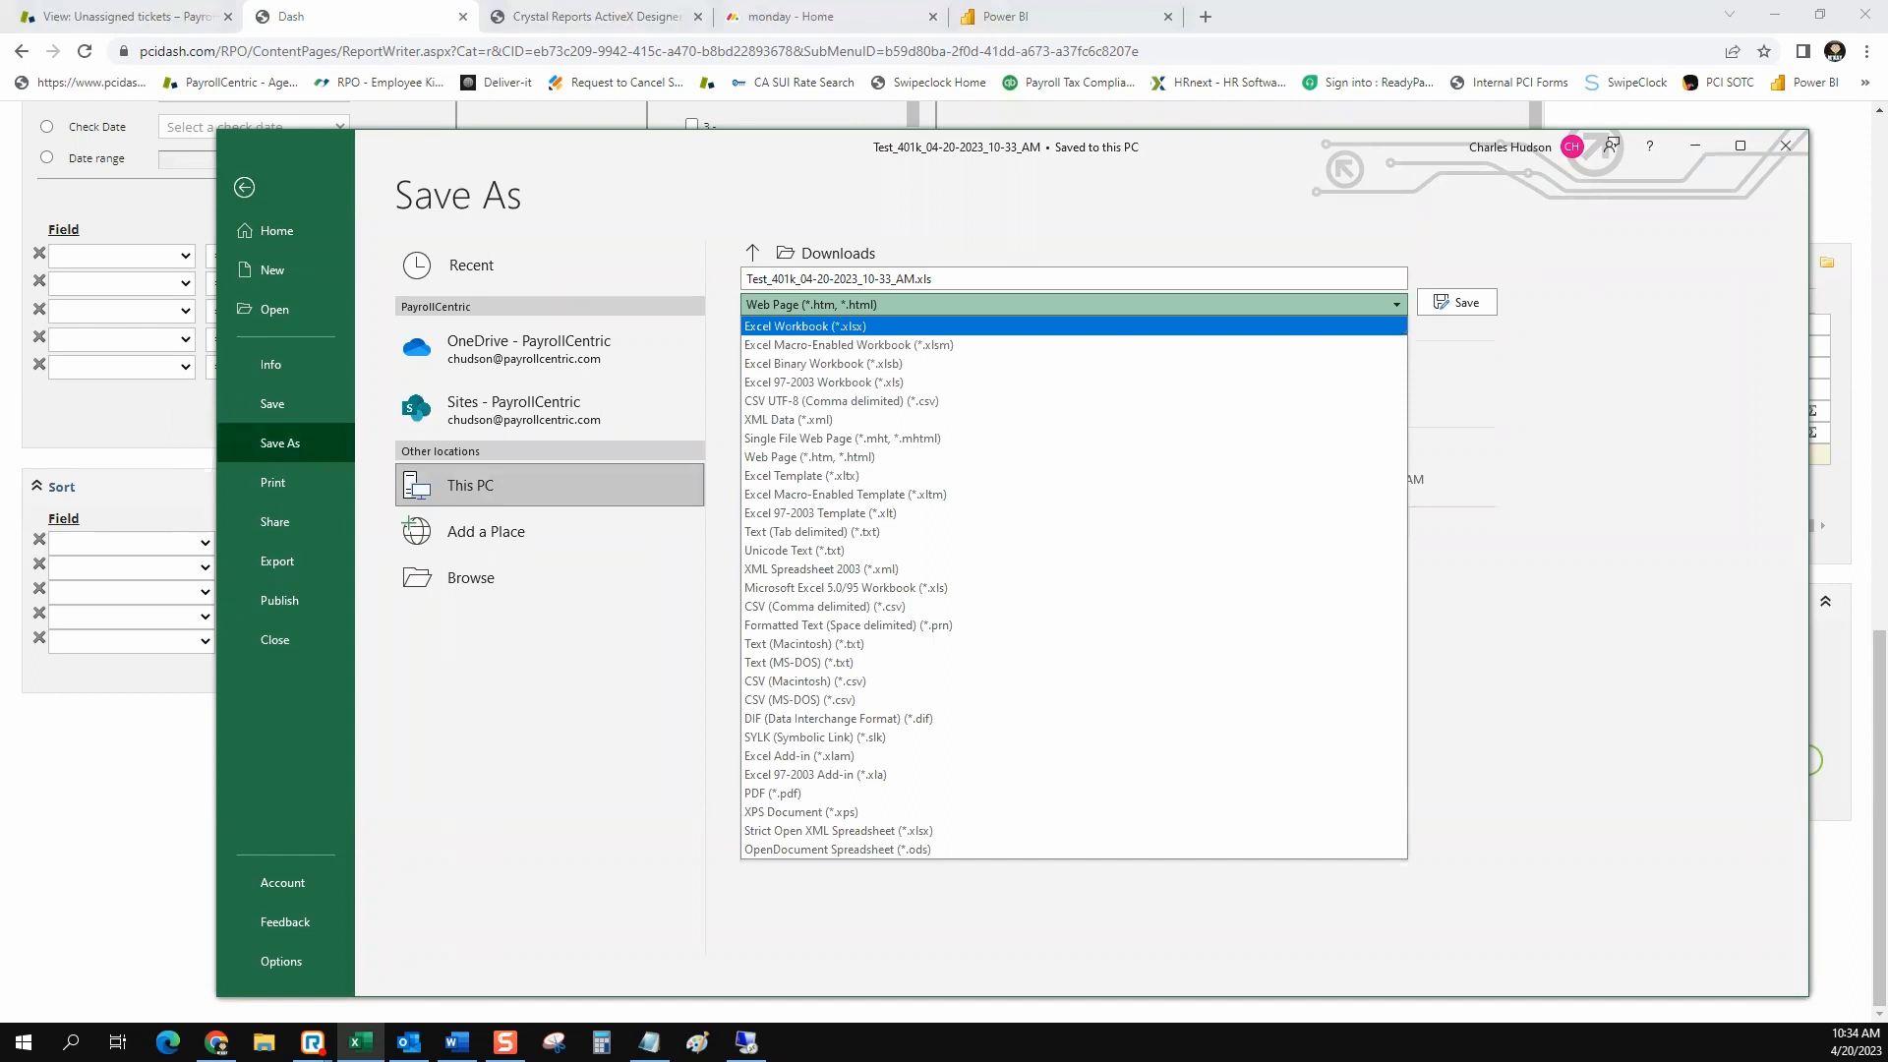
key(Return)
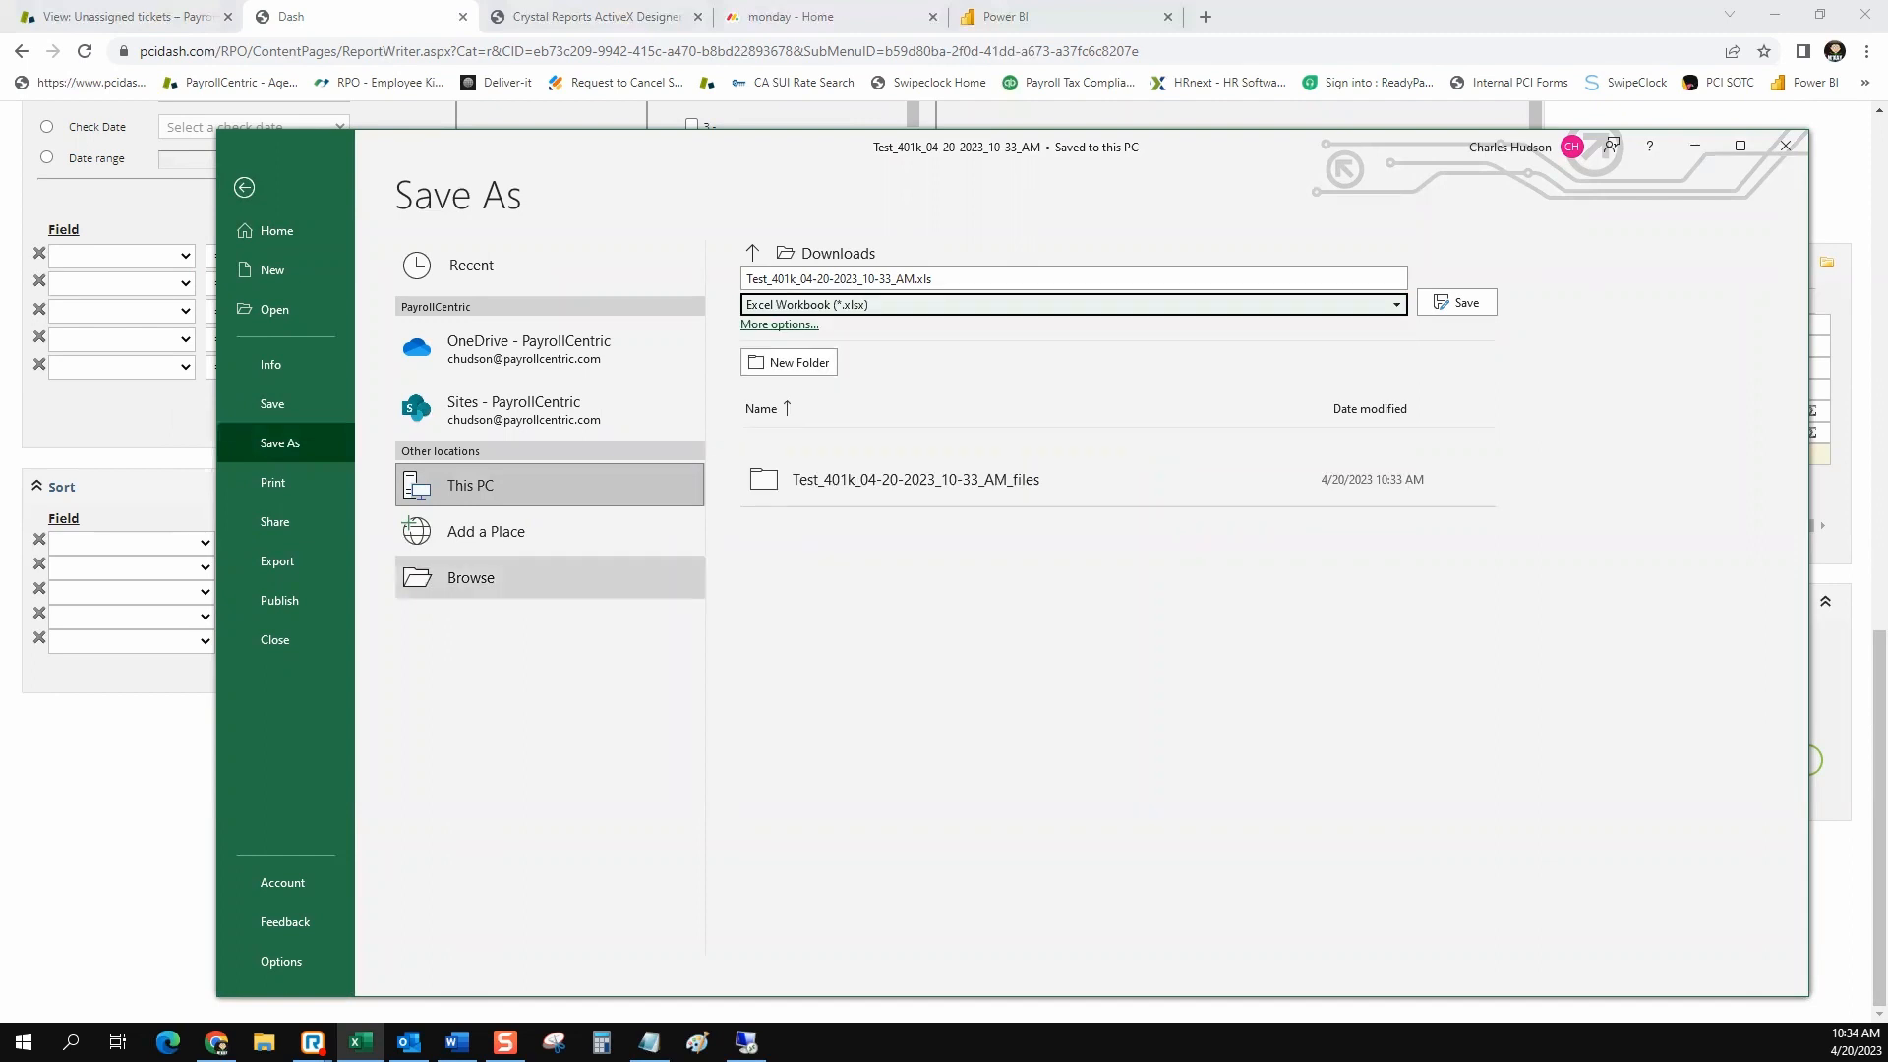
click(471, 577)
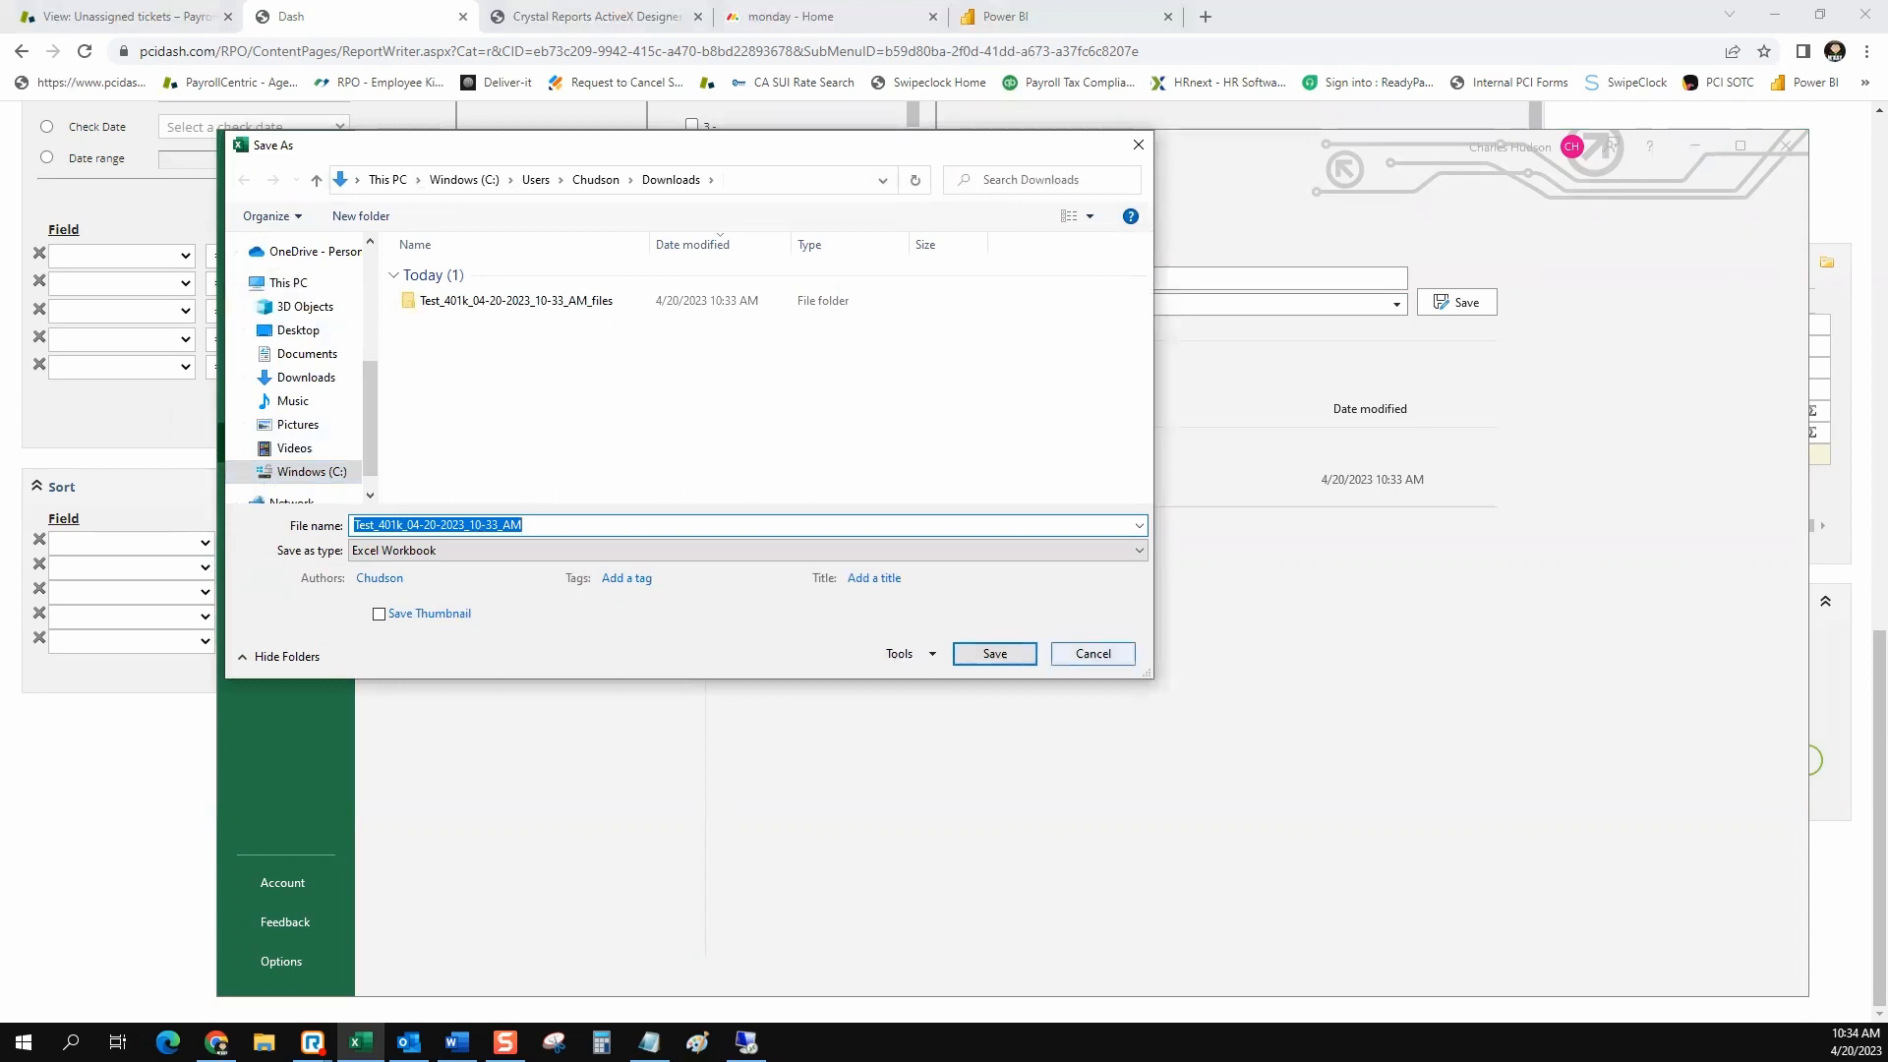
click(1092, 653)
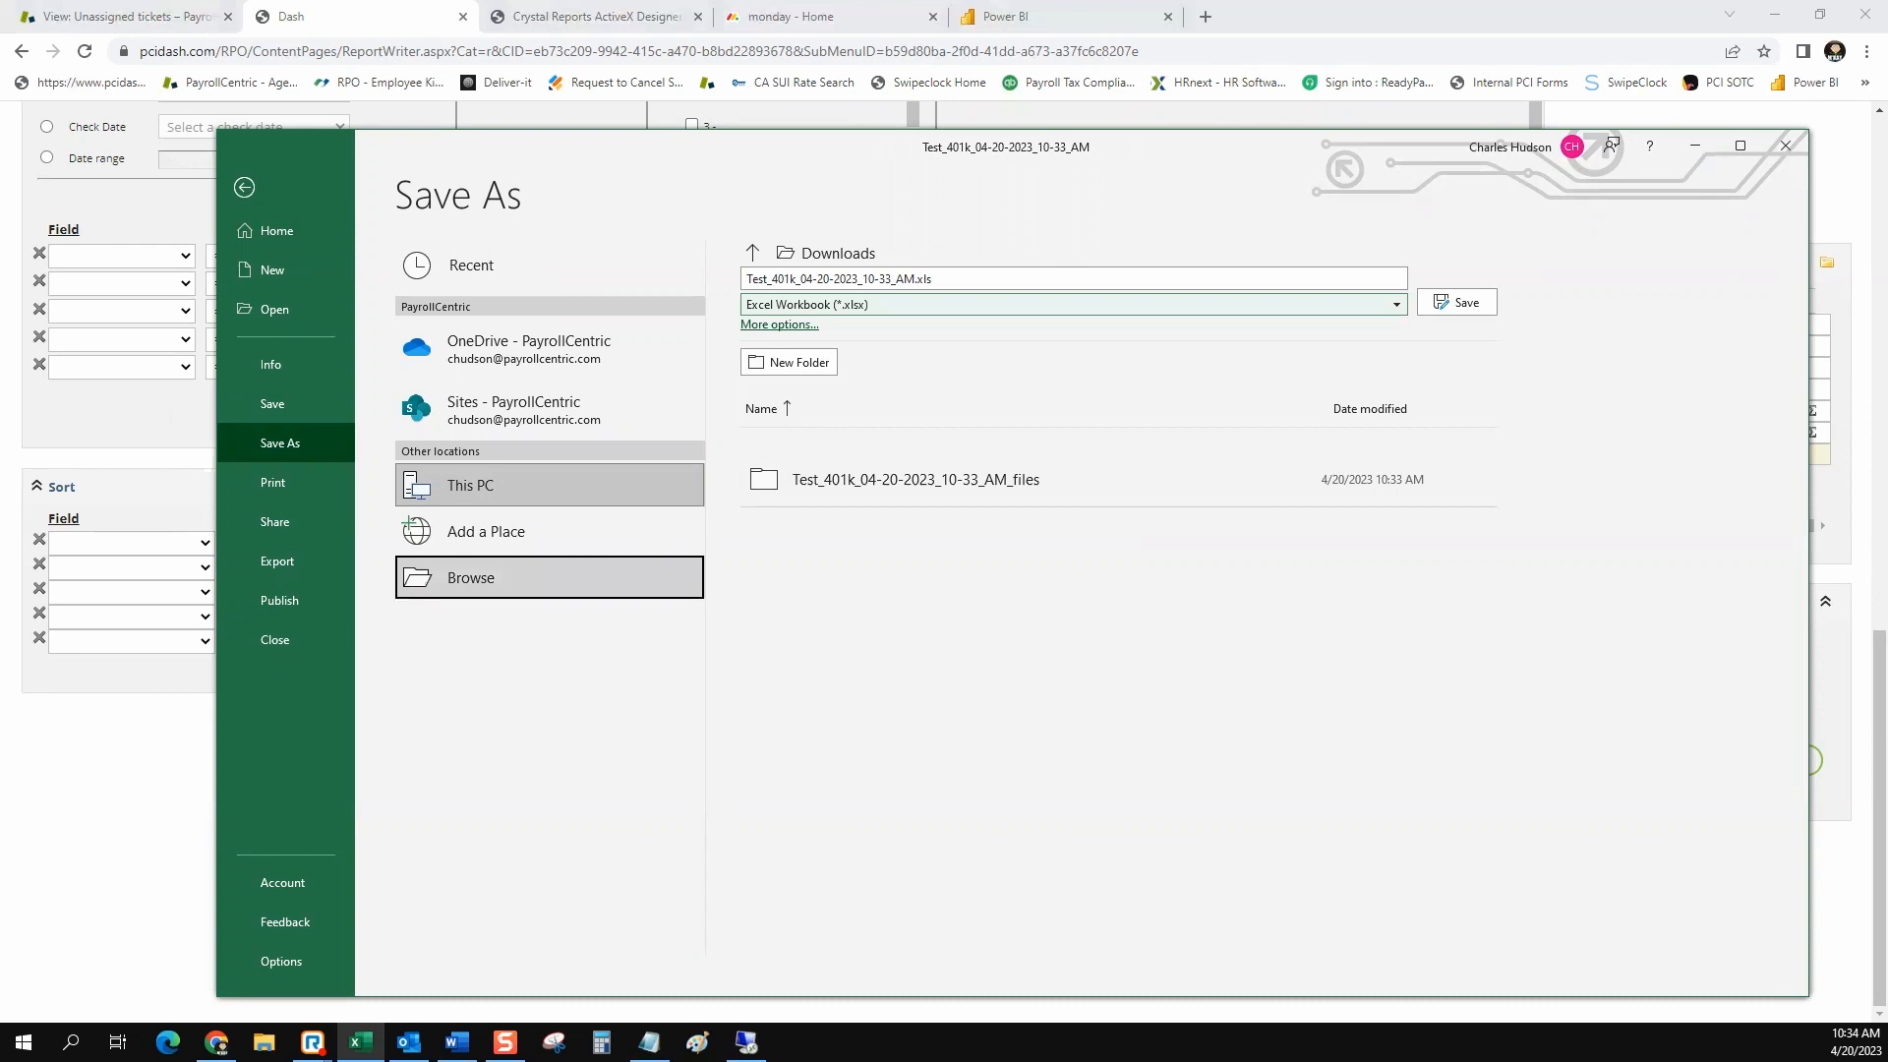
click(244, 187)
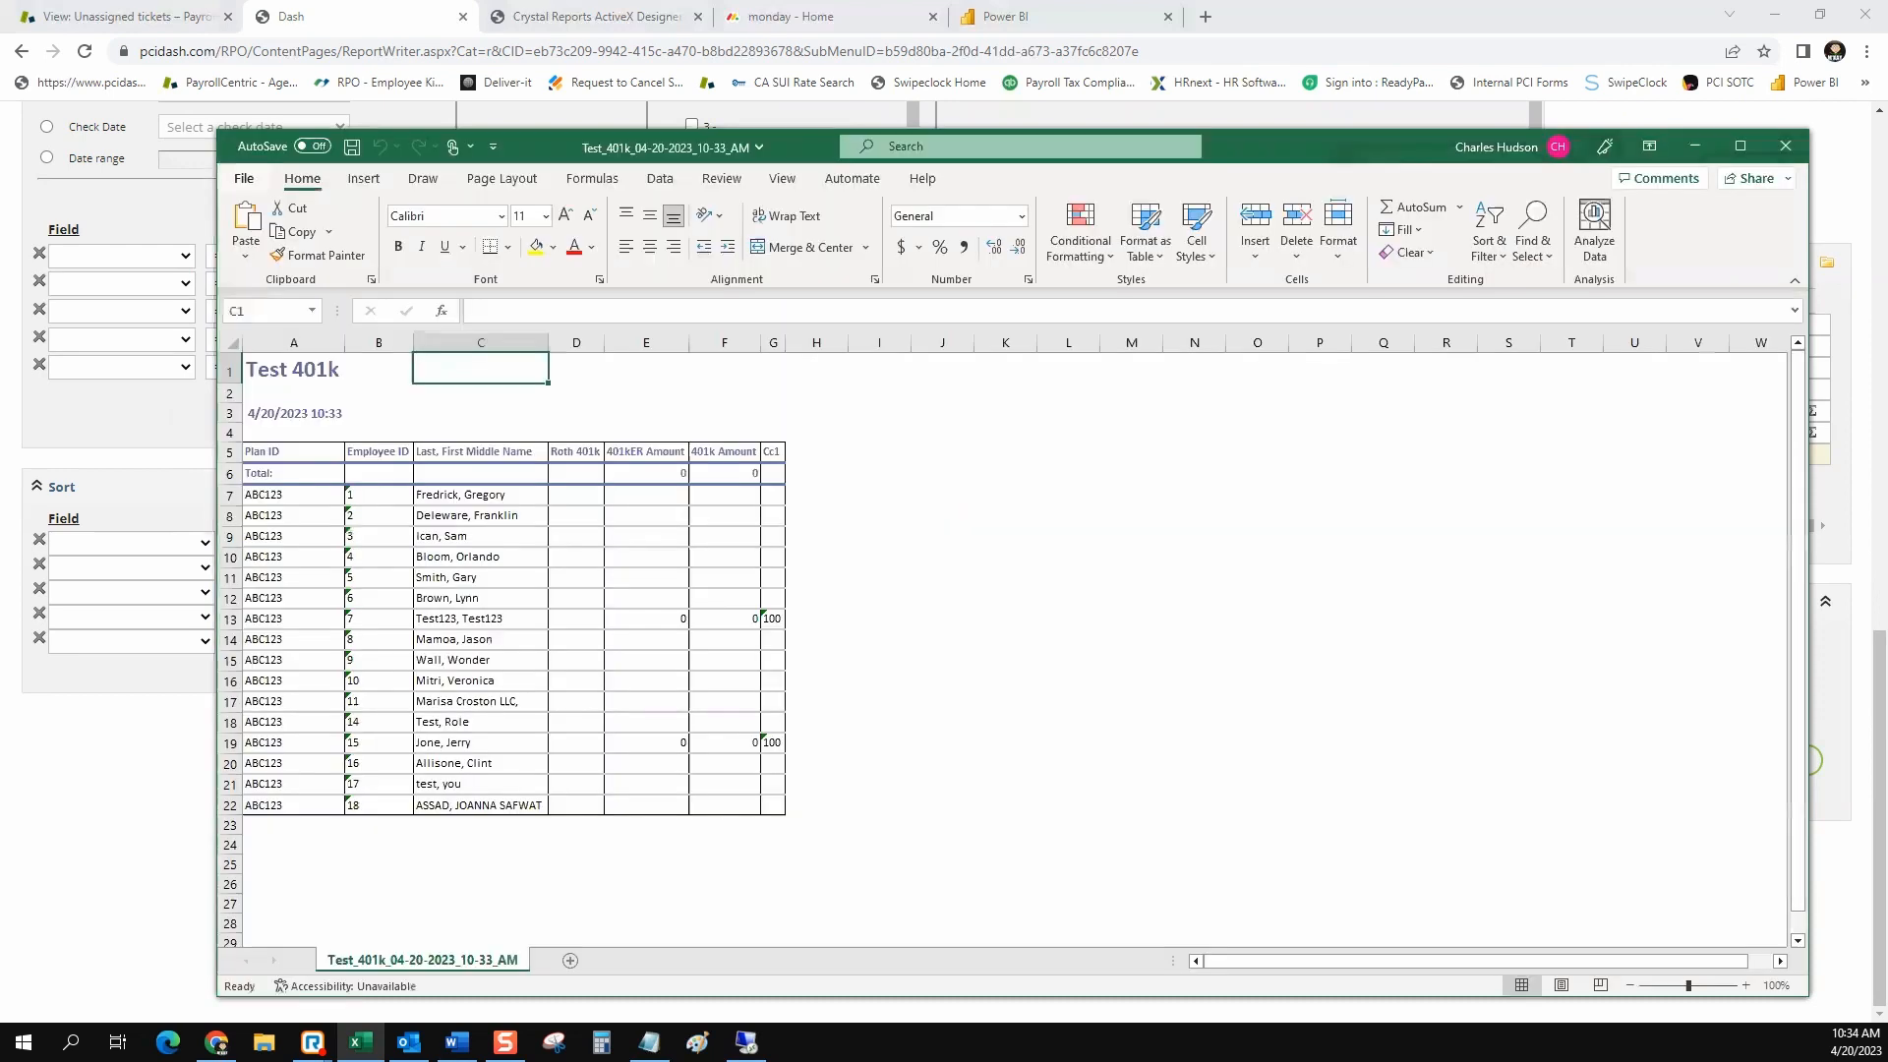
Close the exported workbook and return to the Employee Data and Payroll History fields of the Report Writer
click(1786, 145)
click(1786, 145)
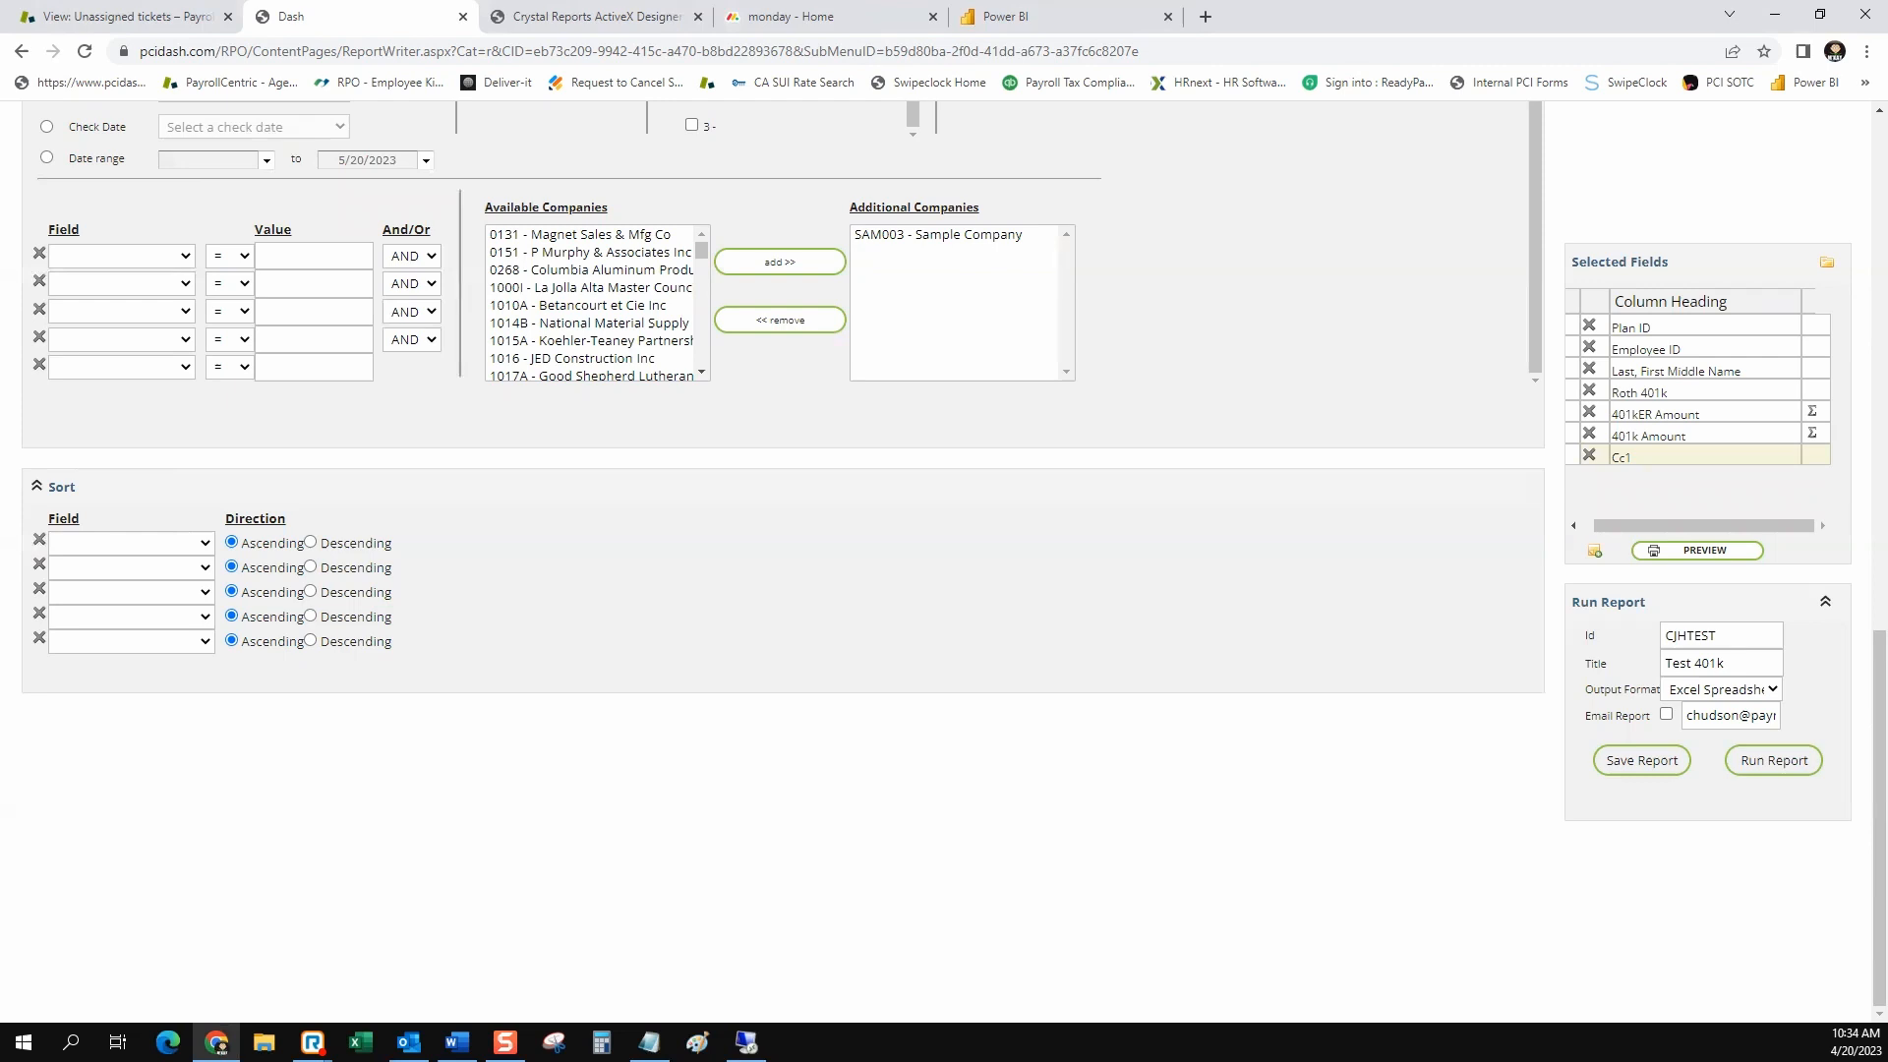
scroll(783, 560, up, 9)
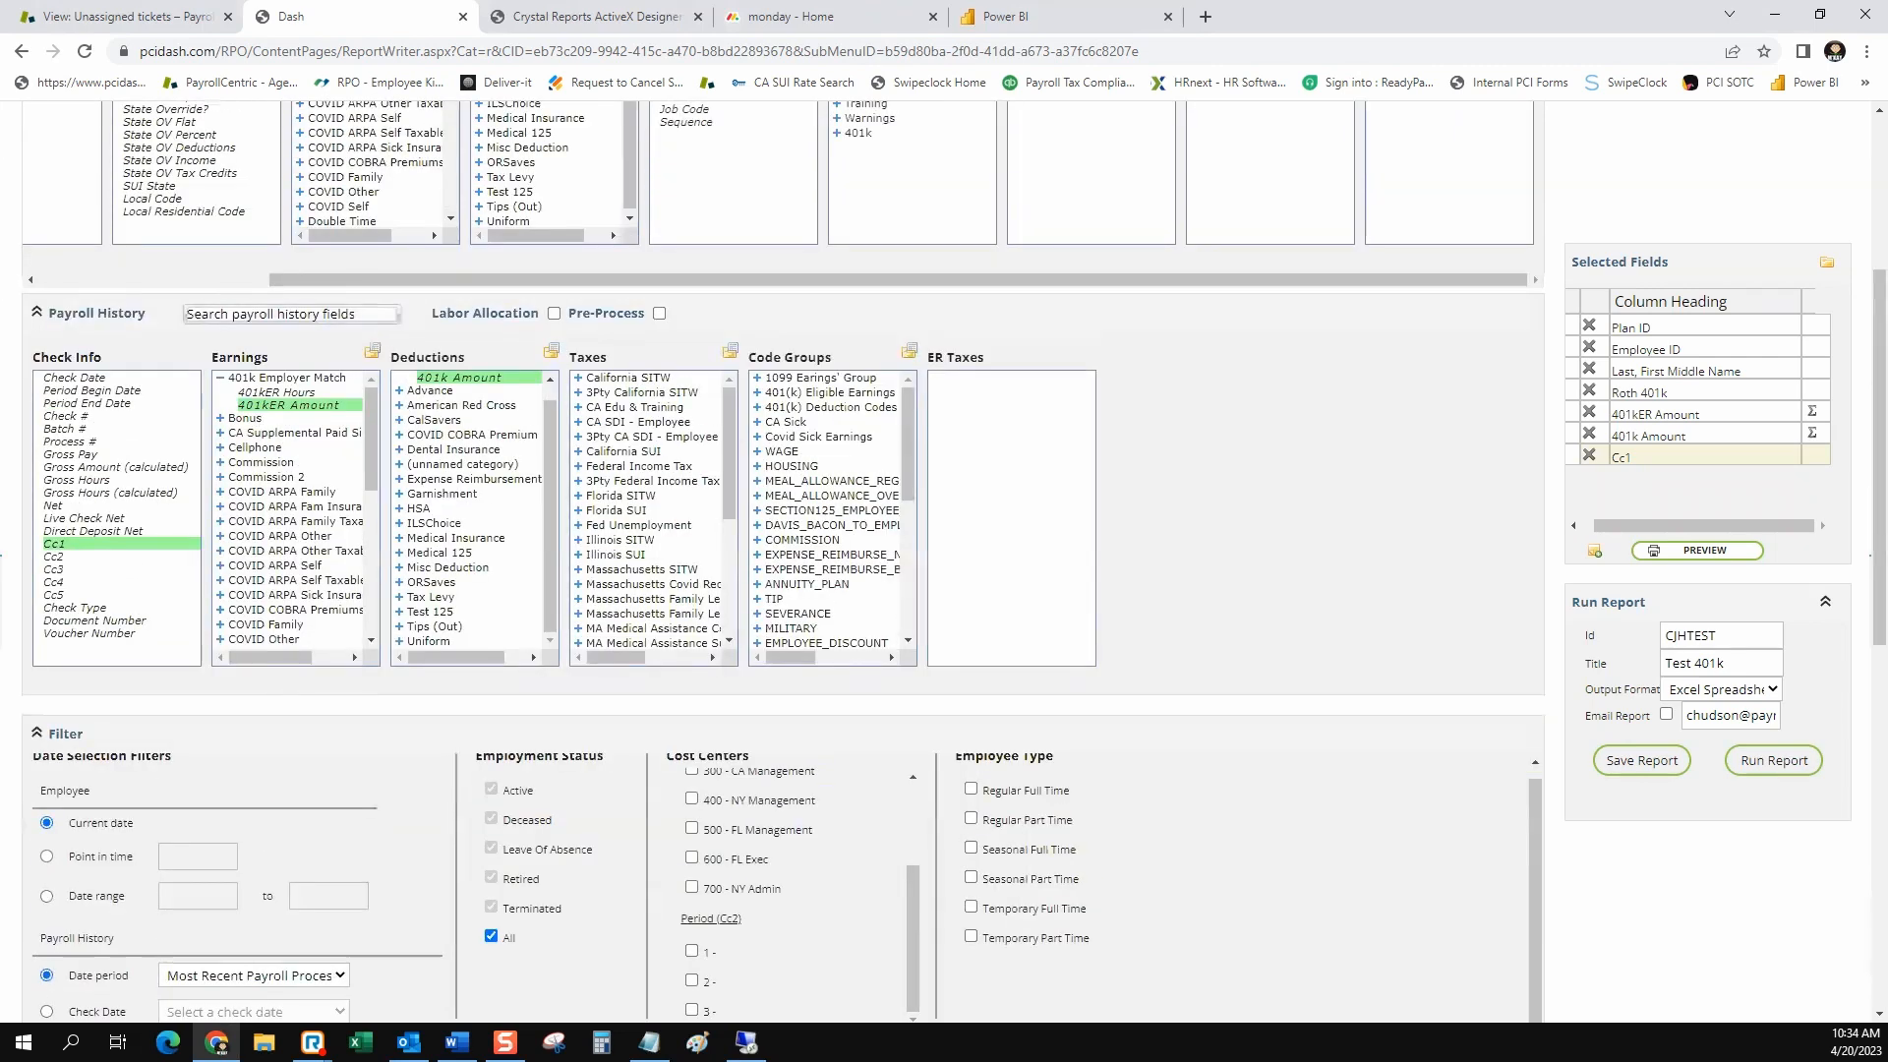
scroll(783, 560, up, 3)
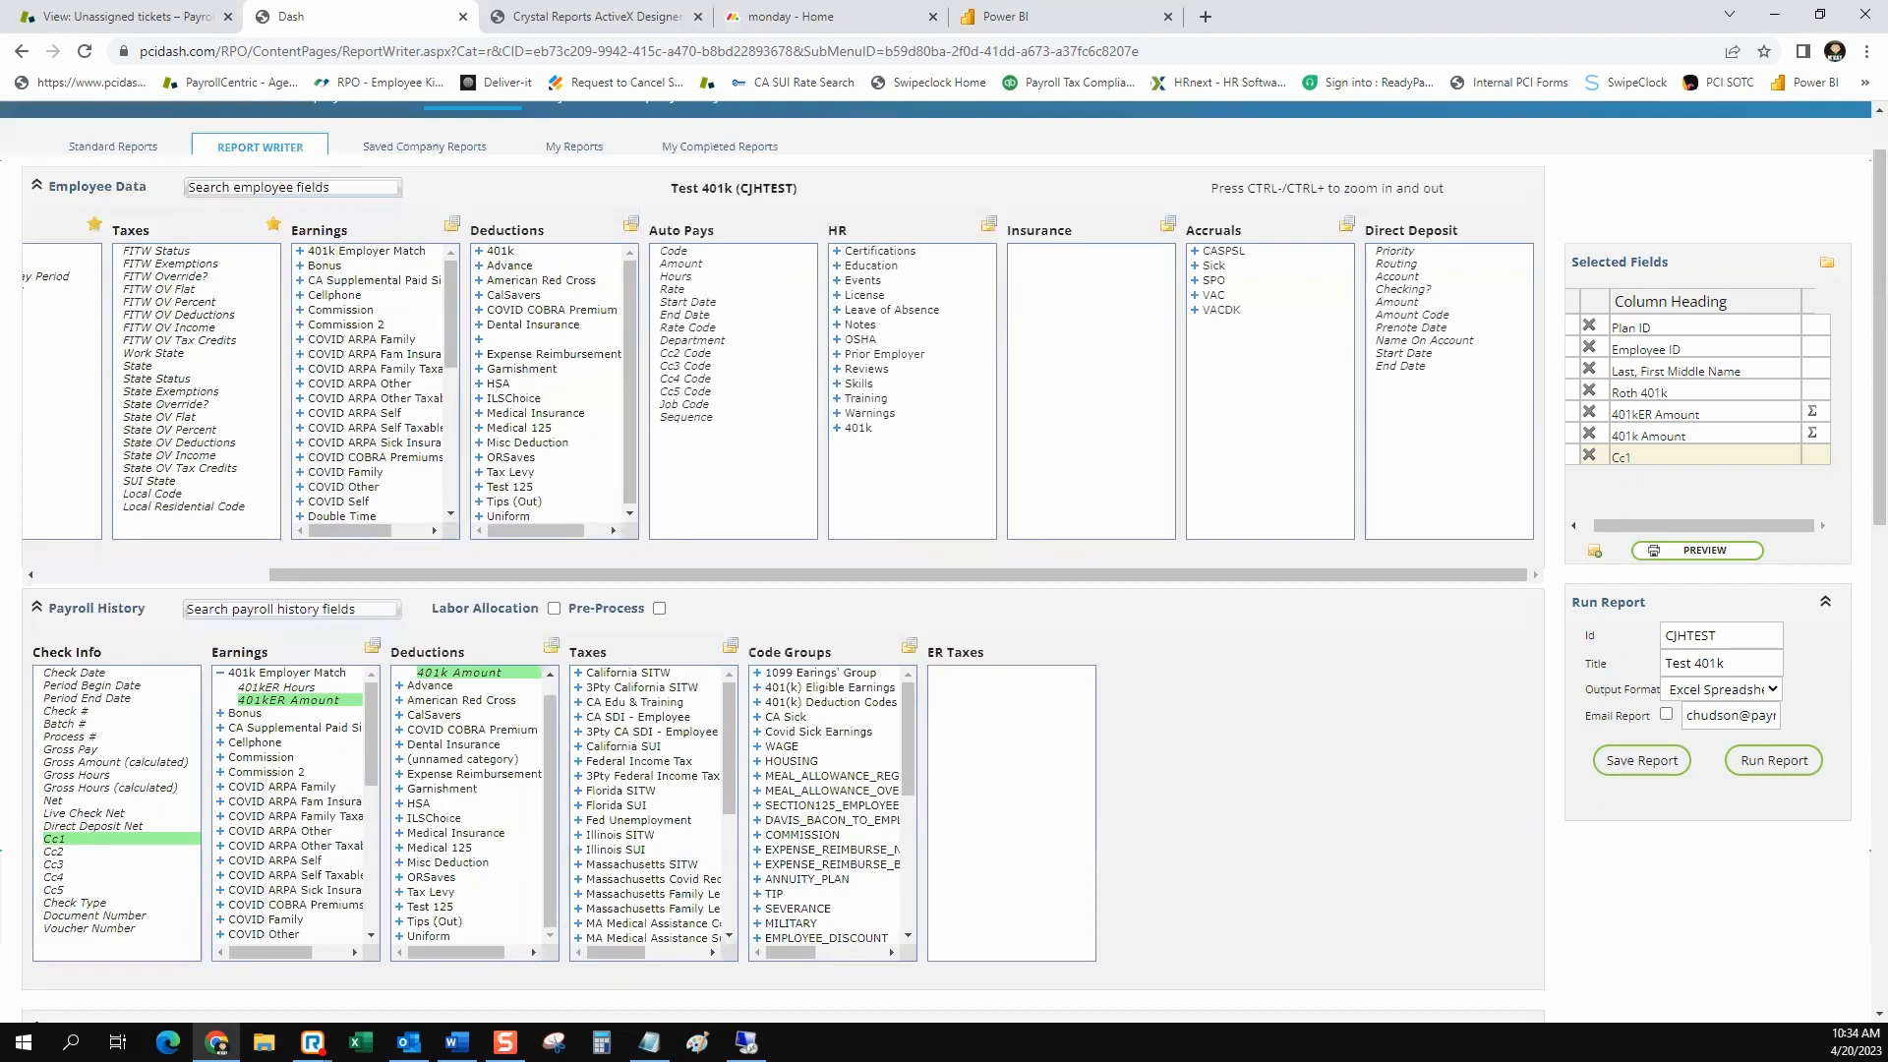
drag(783, 574, 553, 574)
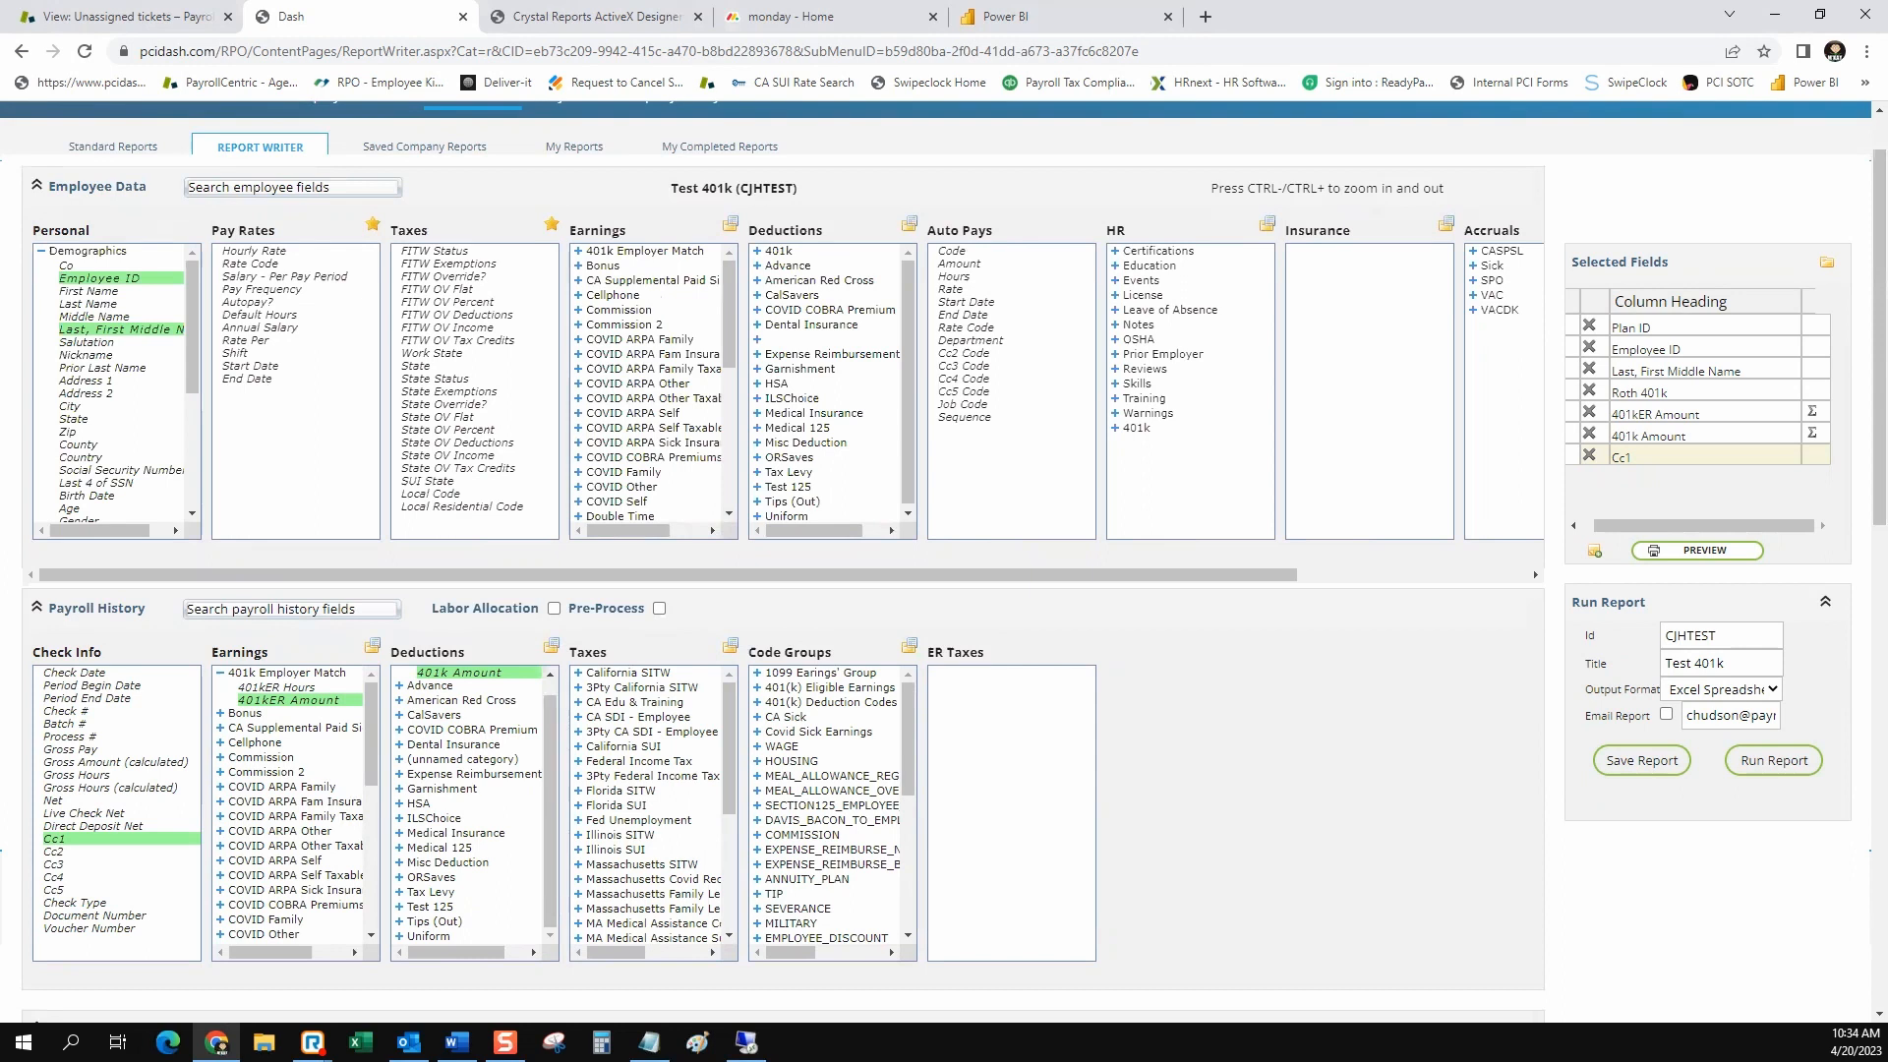
scroll(944, 560, up, 1)
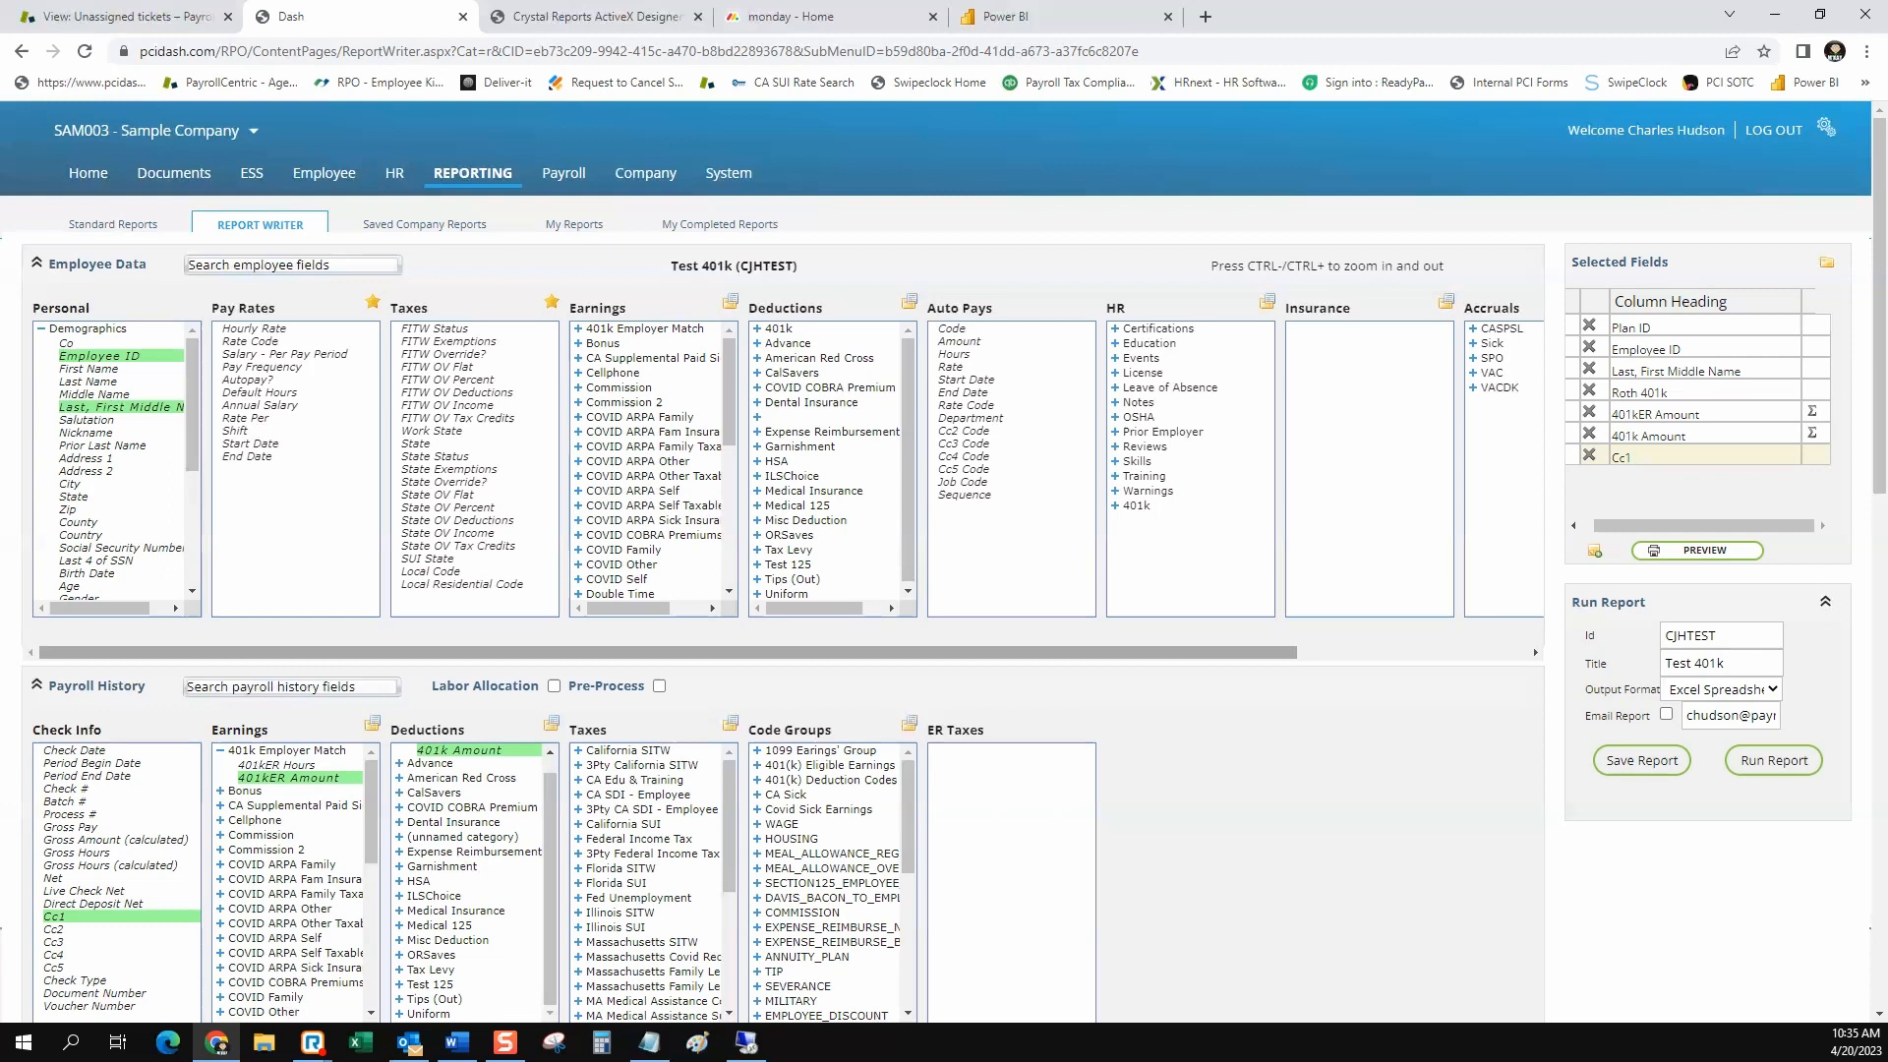
Open the employees' check history and switch to the employee who has a 03/25/2022 check
click(323, 172)
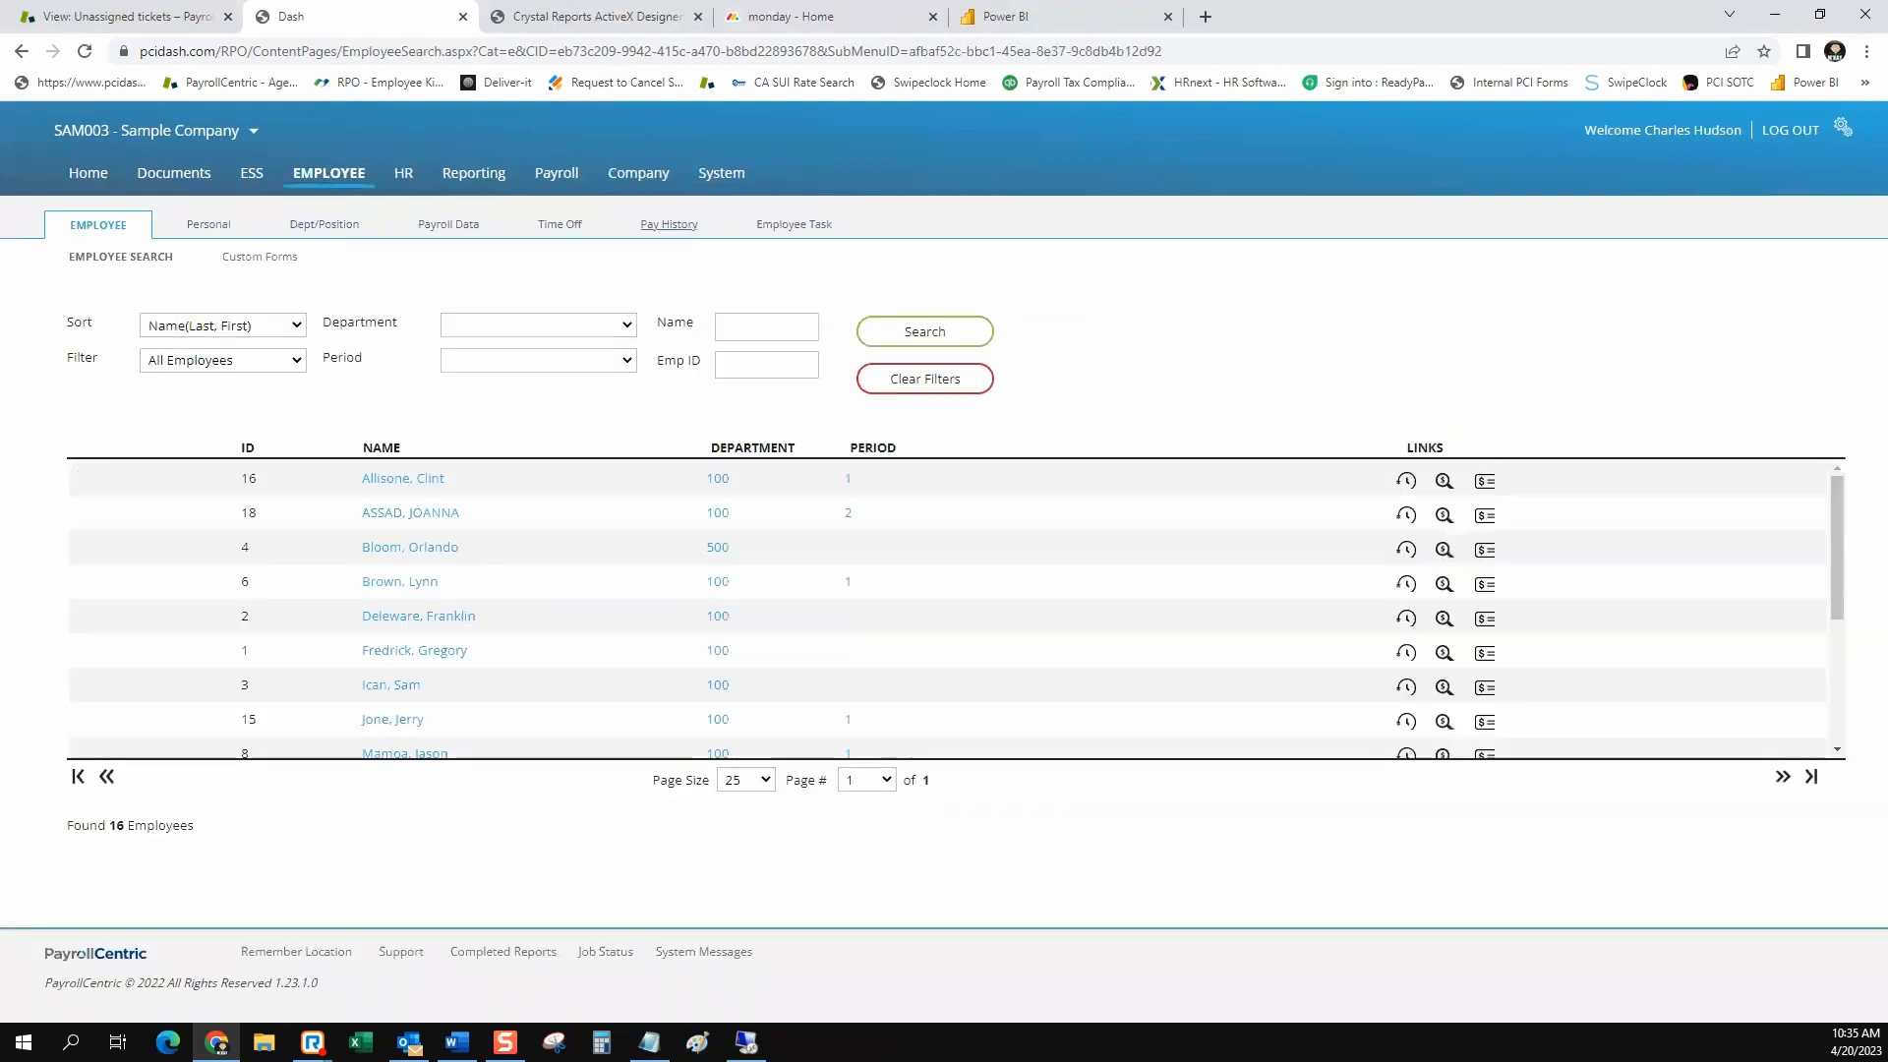
click(669, 224)
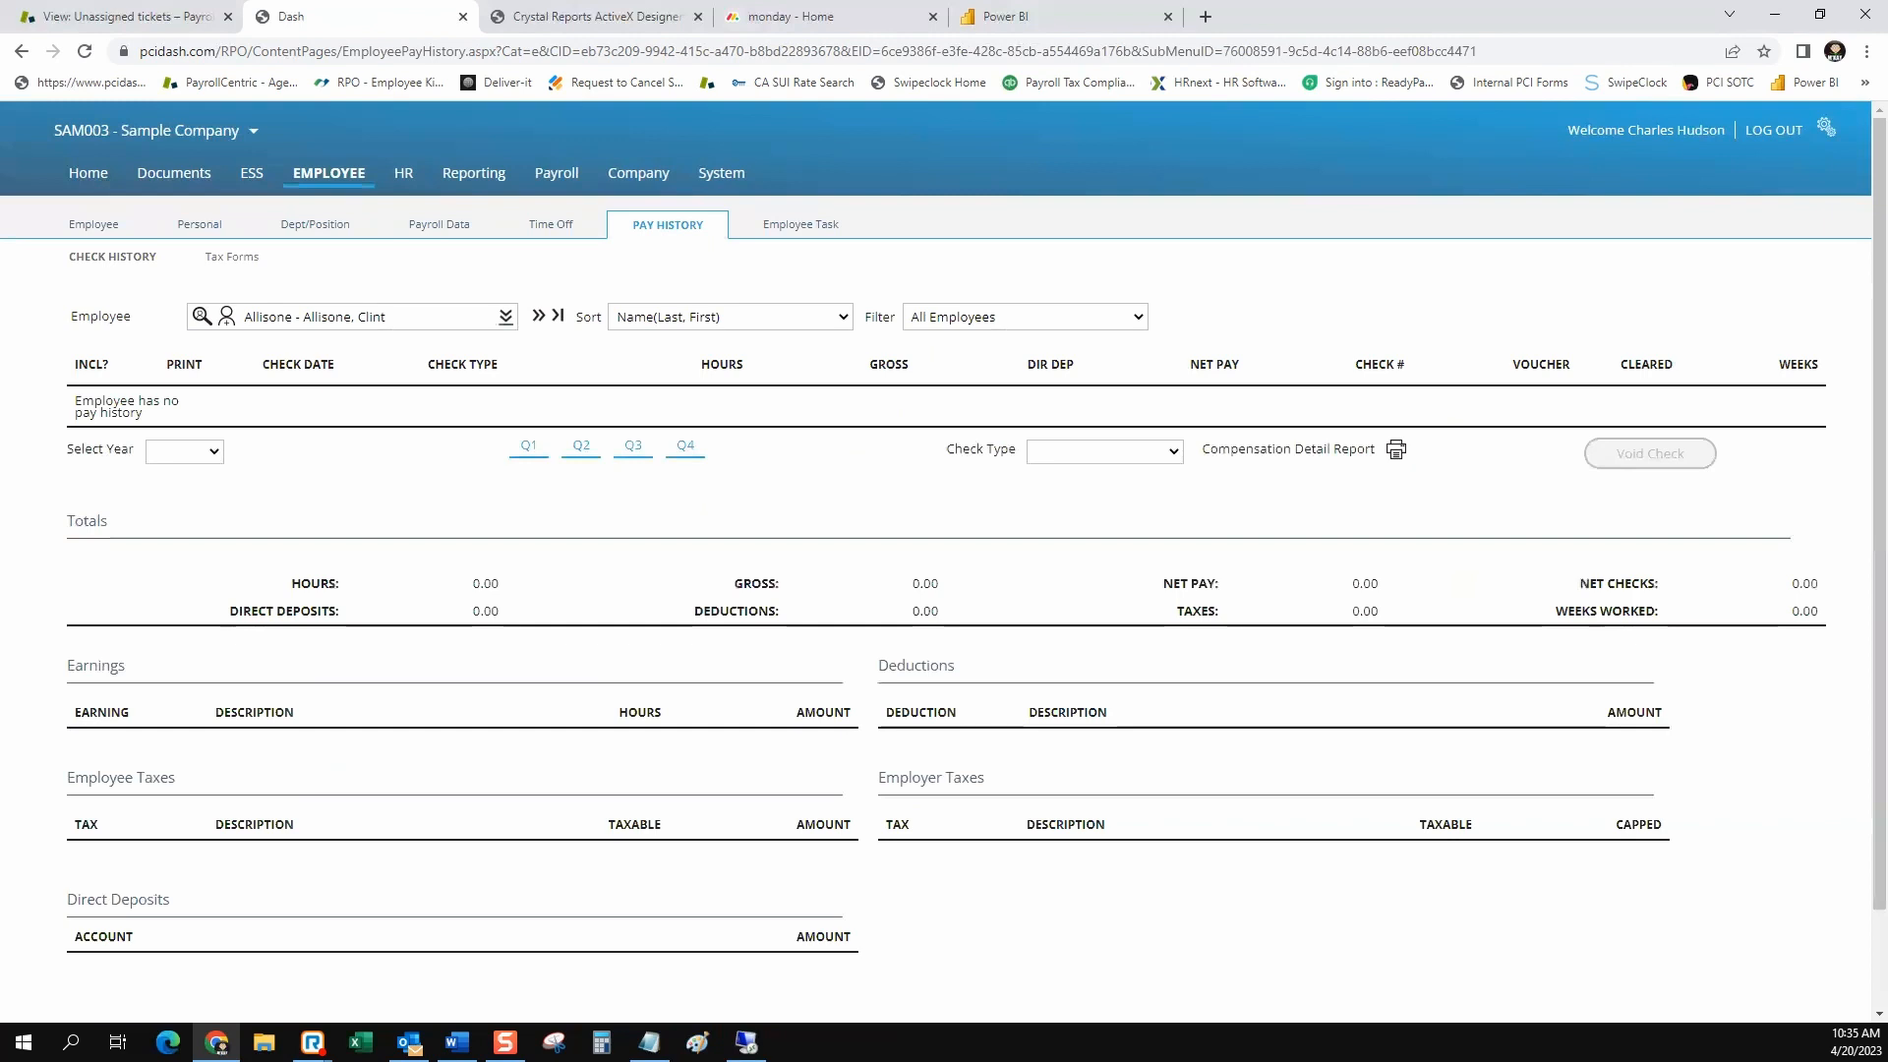
click(505, 316)
click(413, 375)
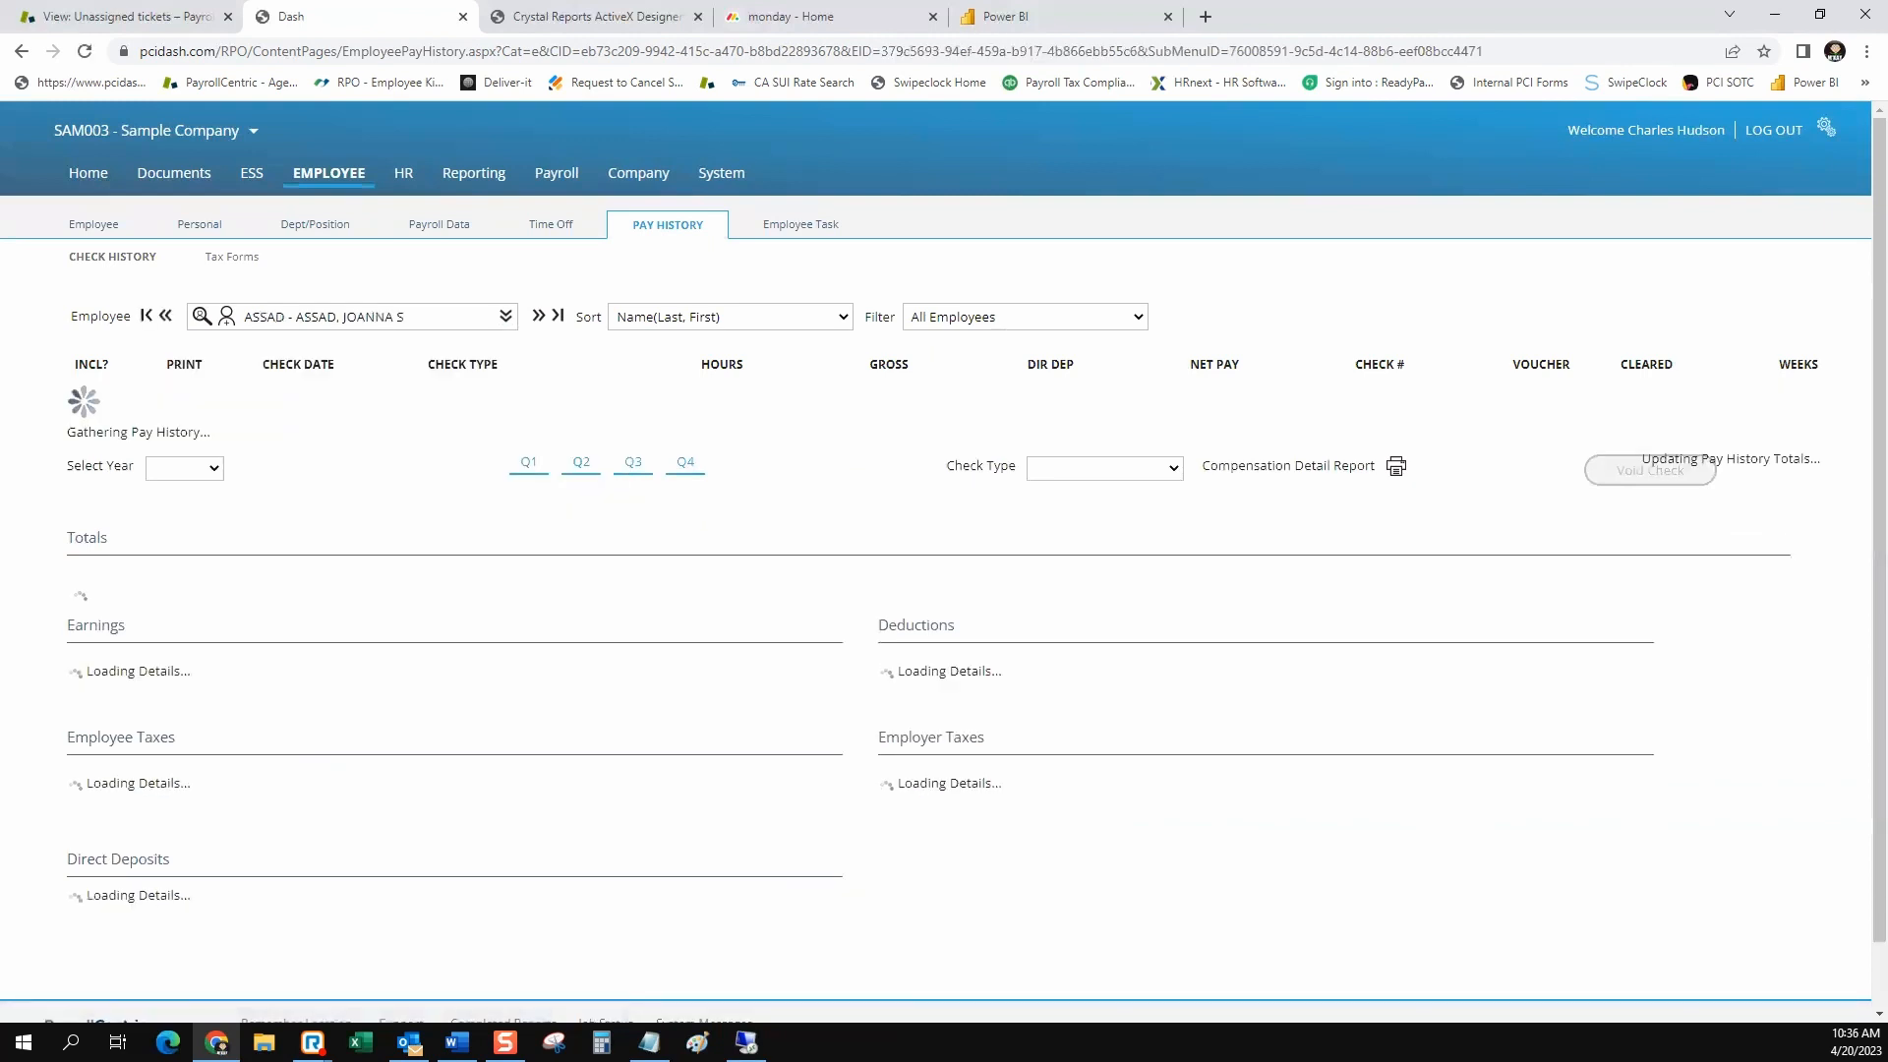
click(506, 316)
click(413, 427)
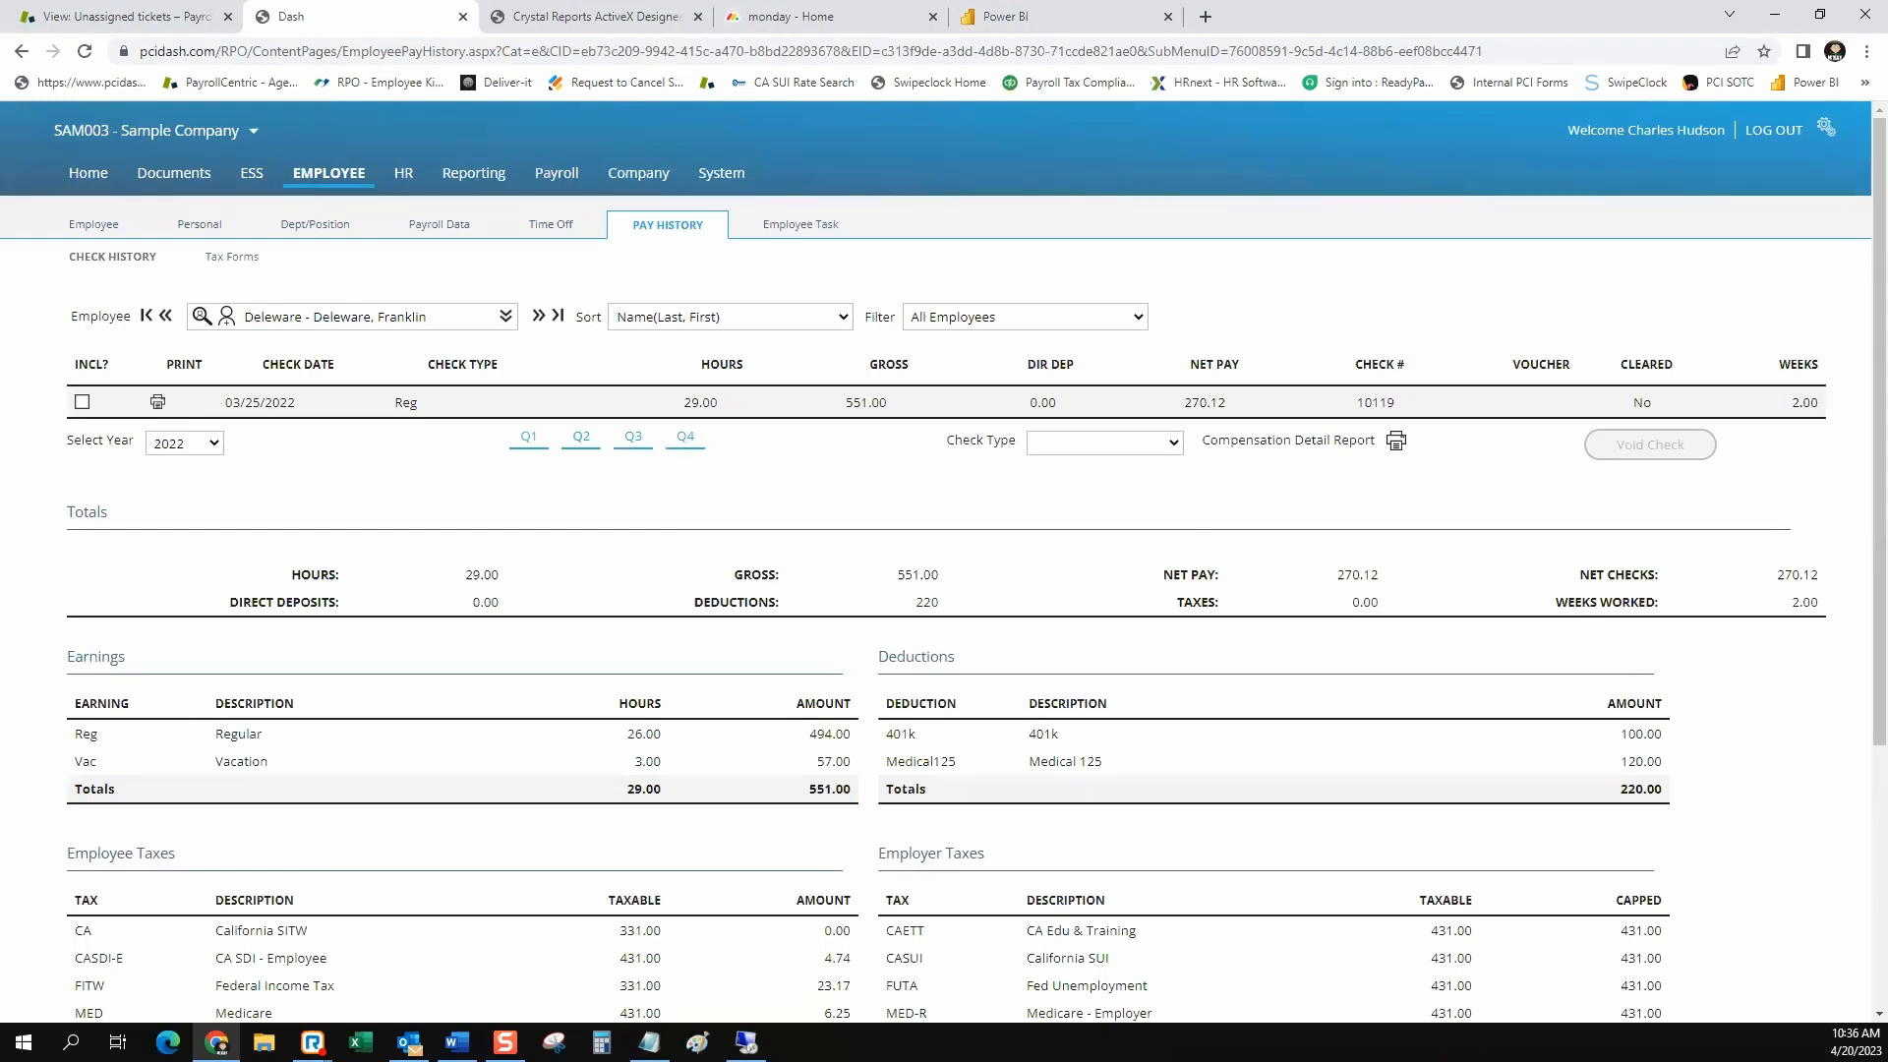
Print the personal earning statement for the 03/25/2022 check, view it, and close it
click(260, 402)
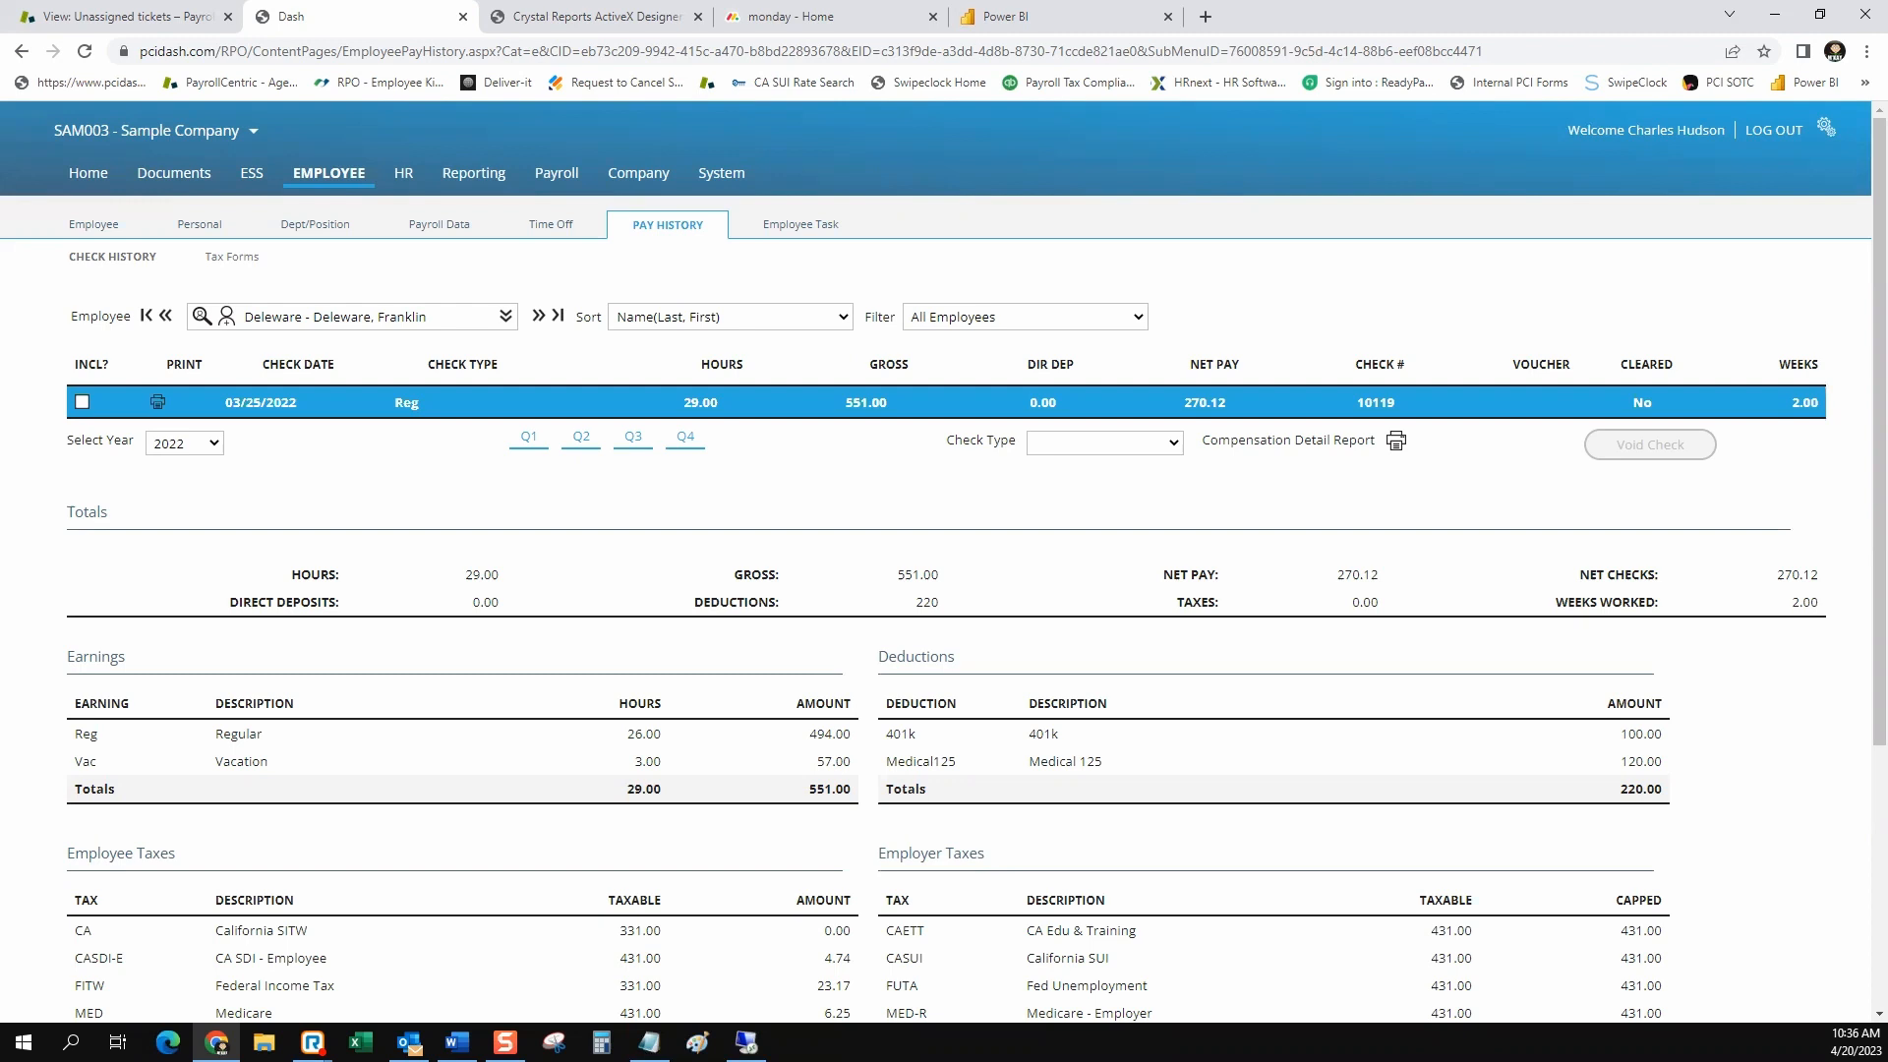
click(157, 402)
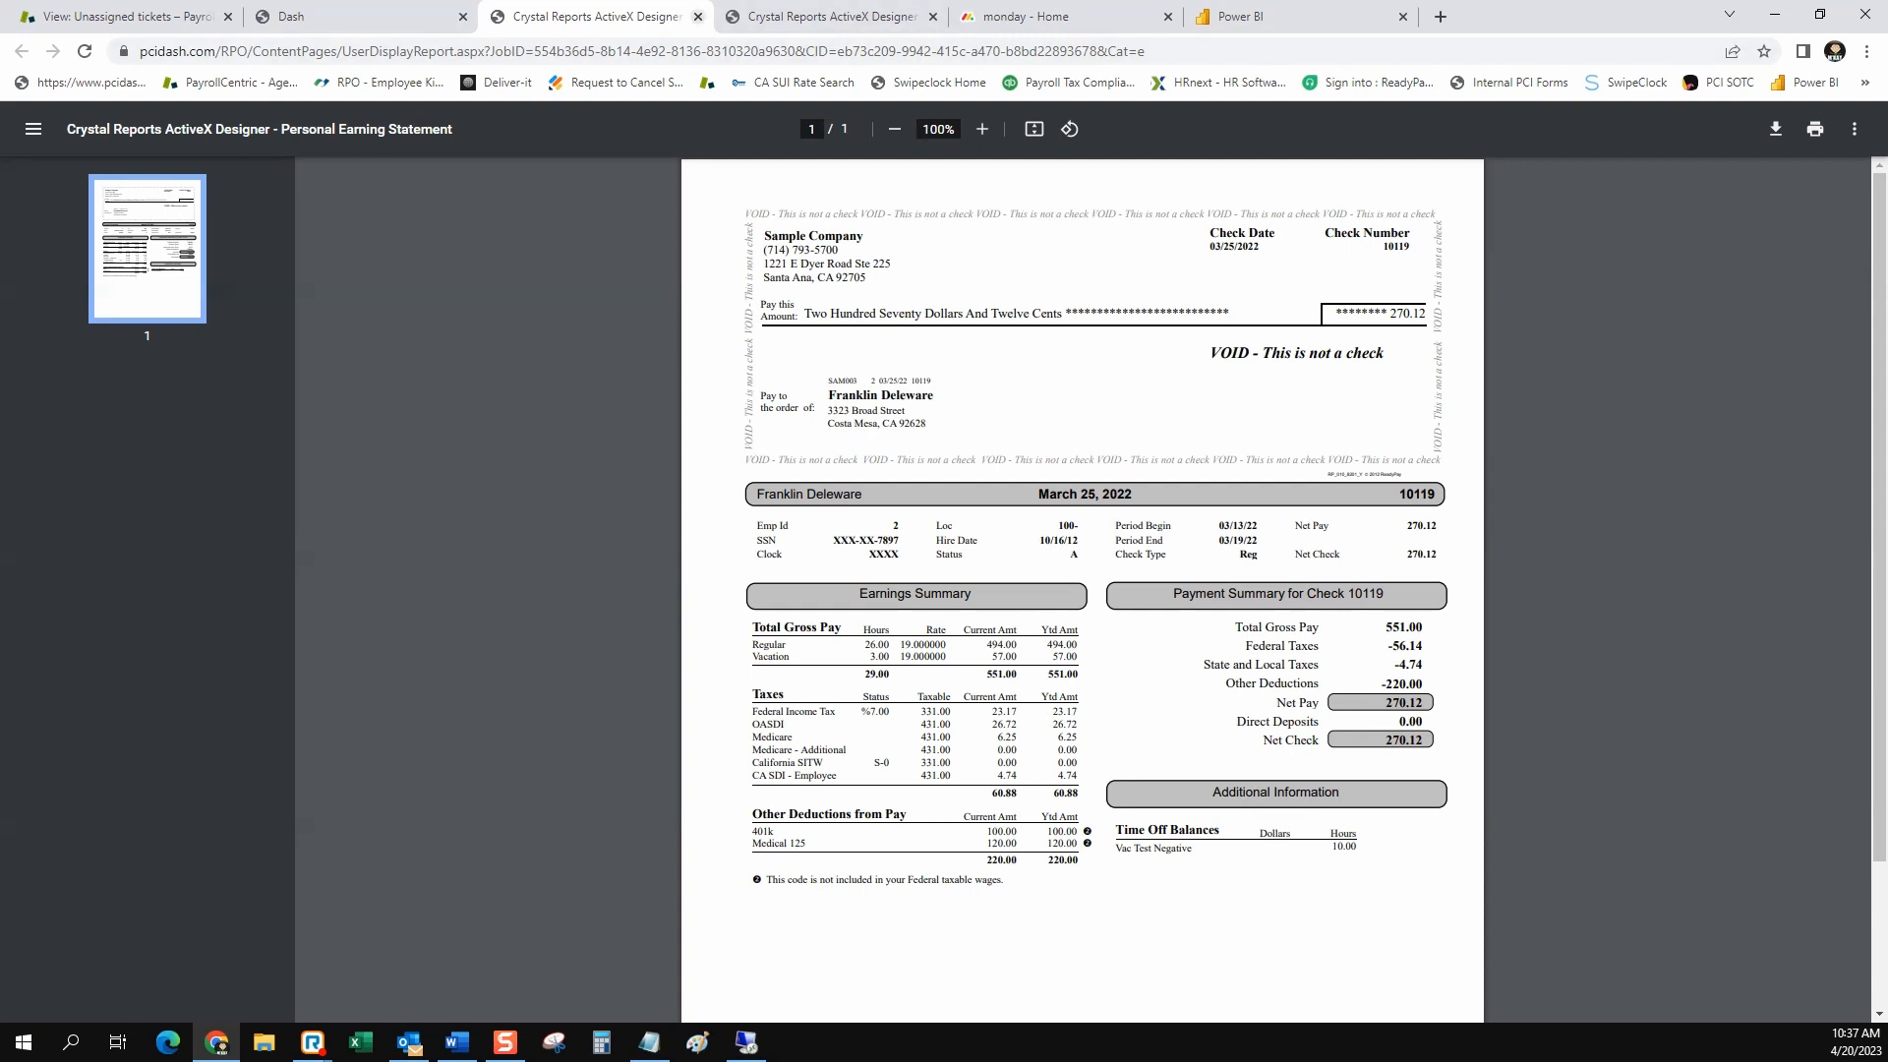
click(698, 17)
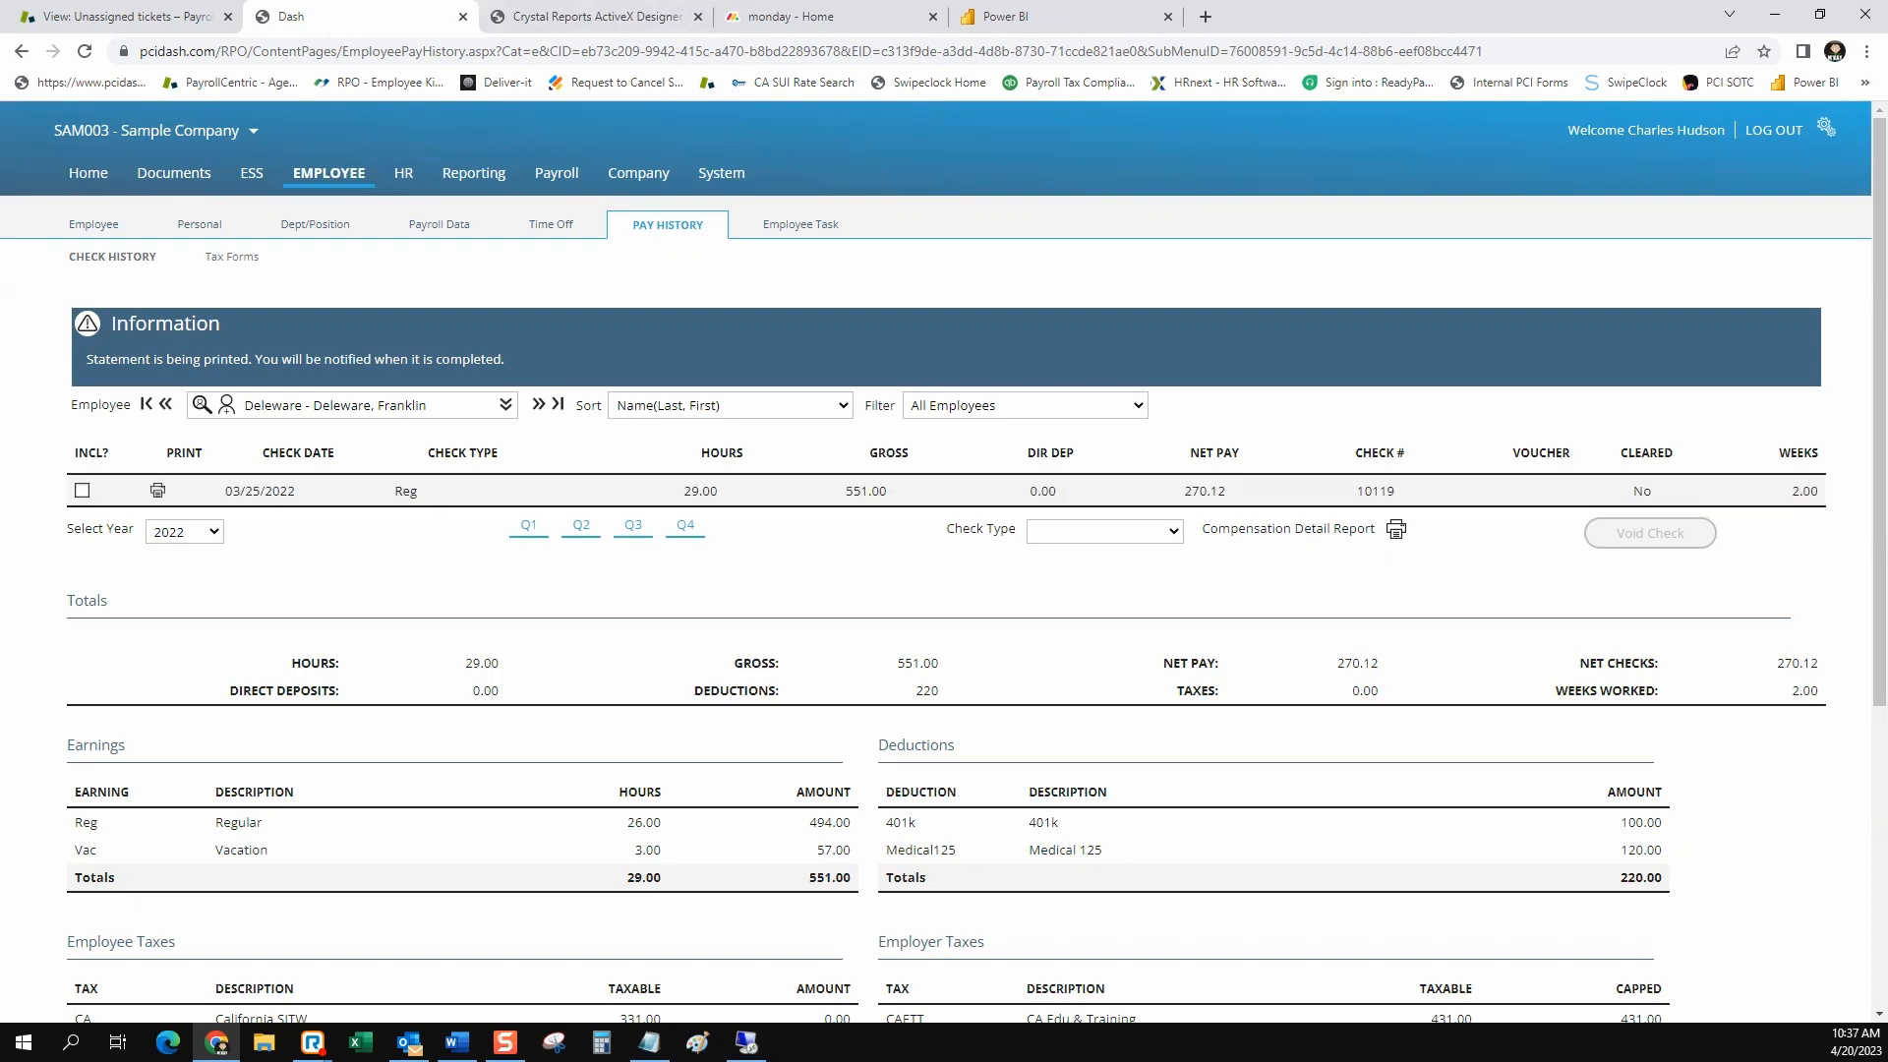
Search the standard reports in Reporting for the title "labor dist"
click(474, 174)
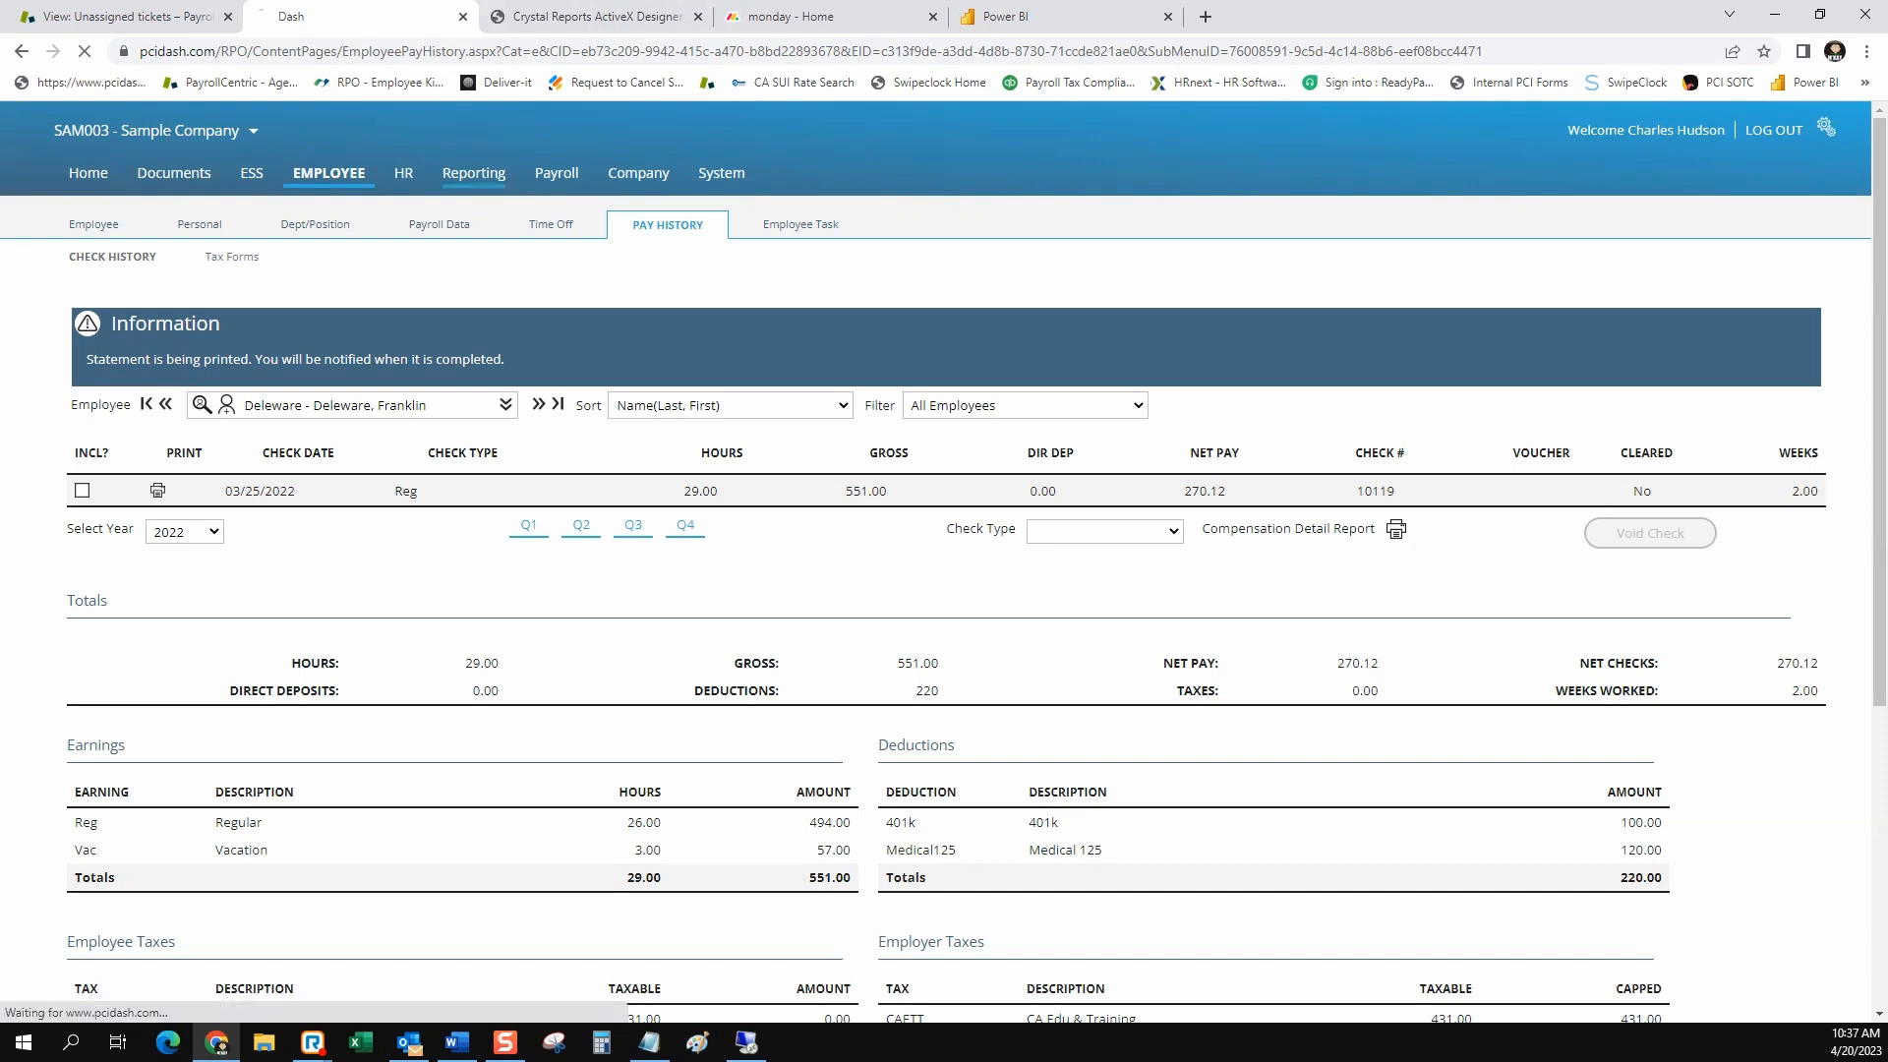
click(718, 269)
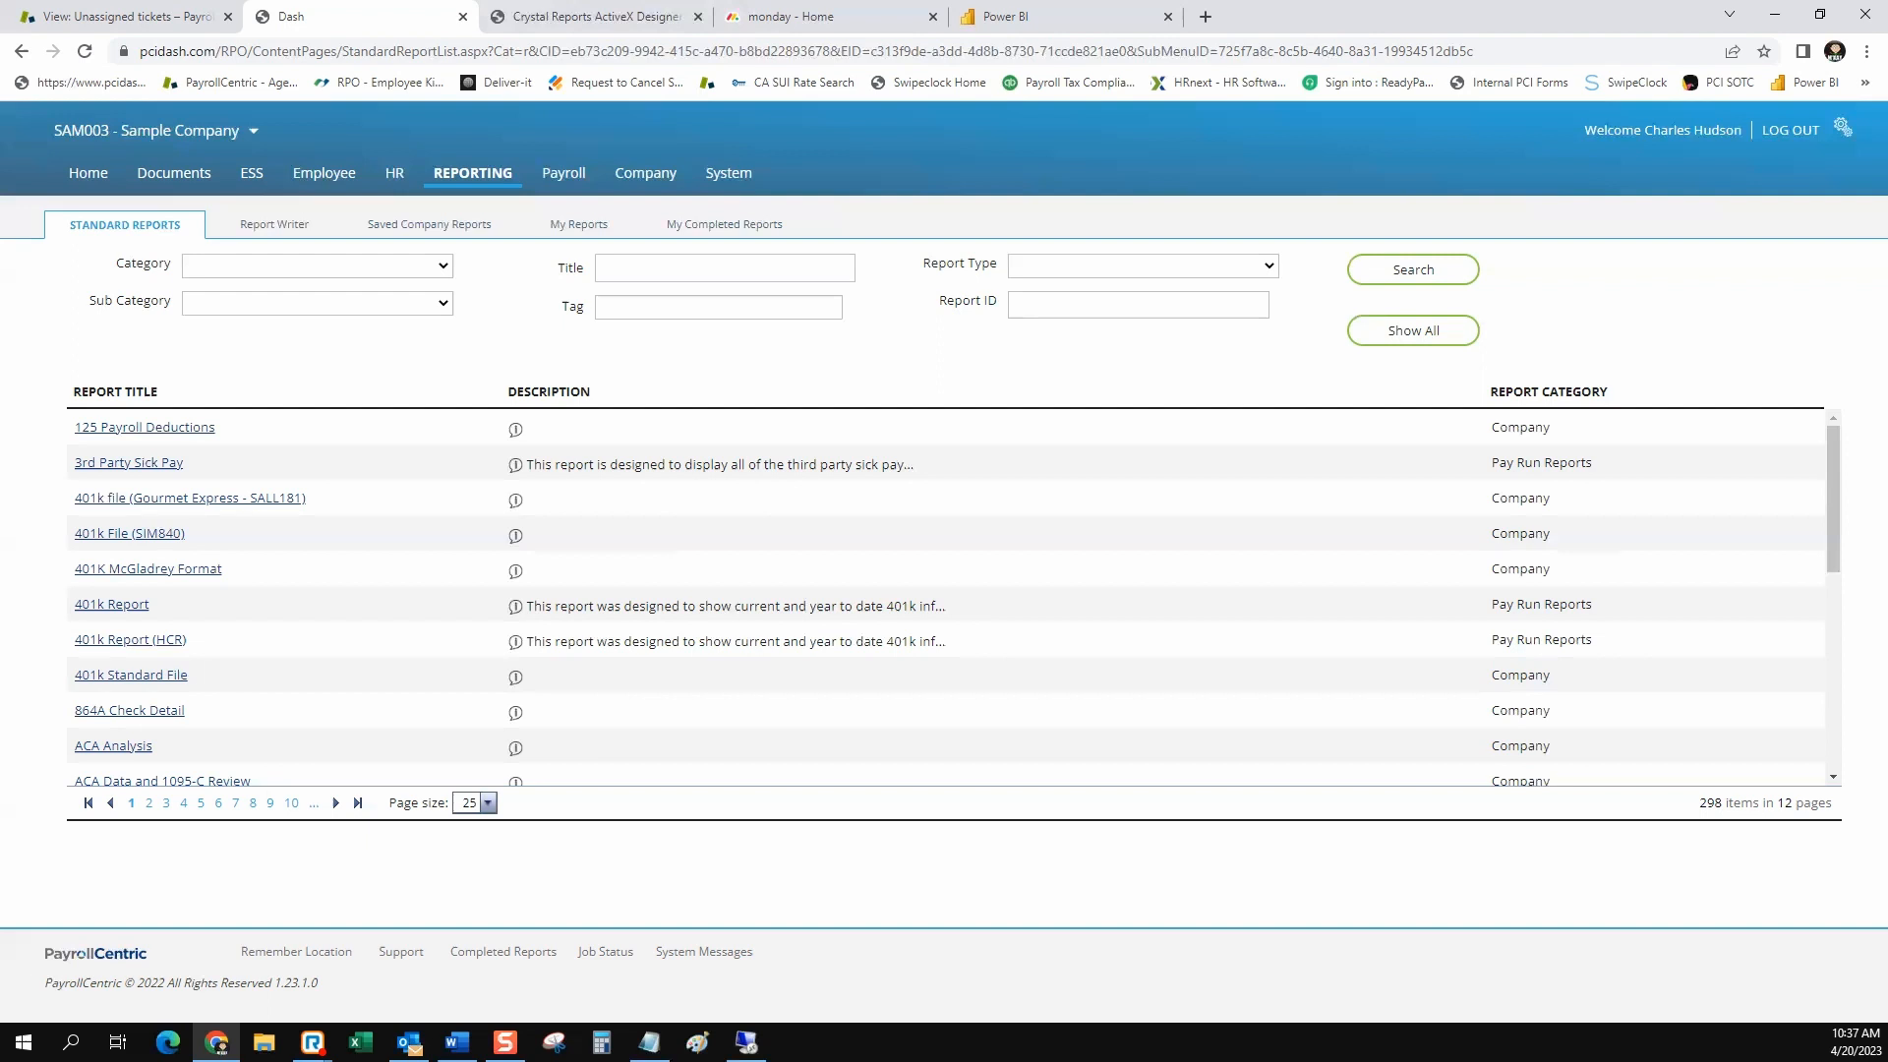
click(707, 268)
key(Down)
key(Return)
click(1413, 269)
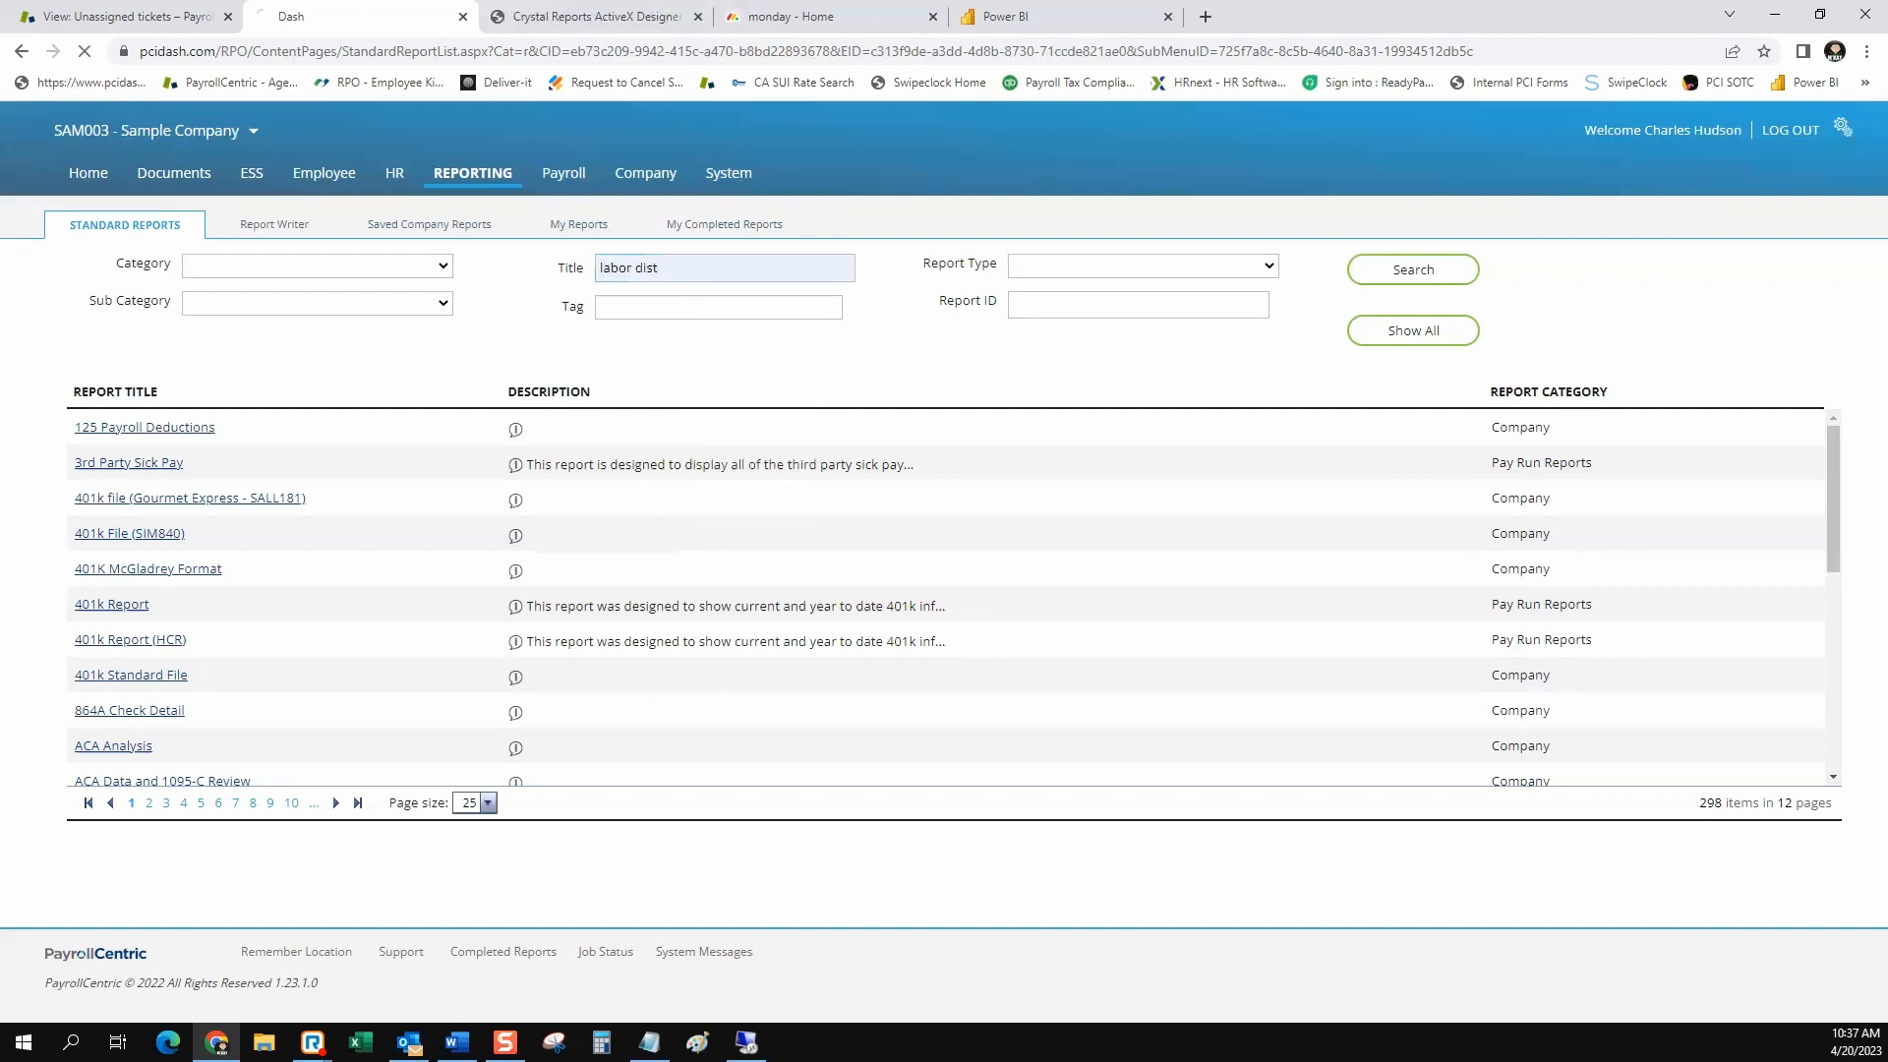
Open the list of saved company reports
click(130, 462)
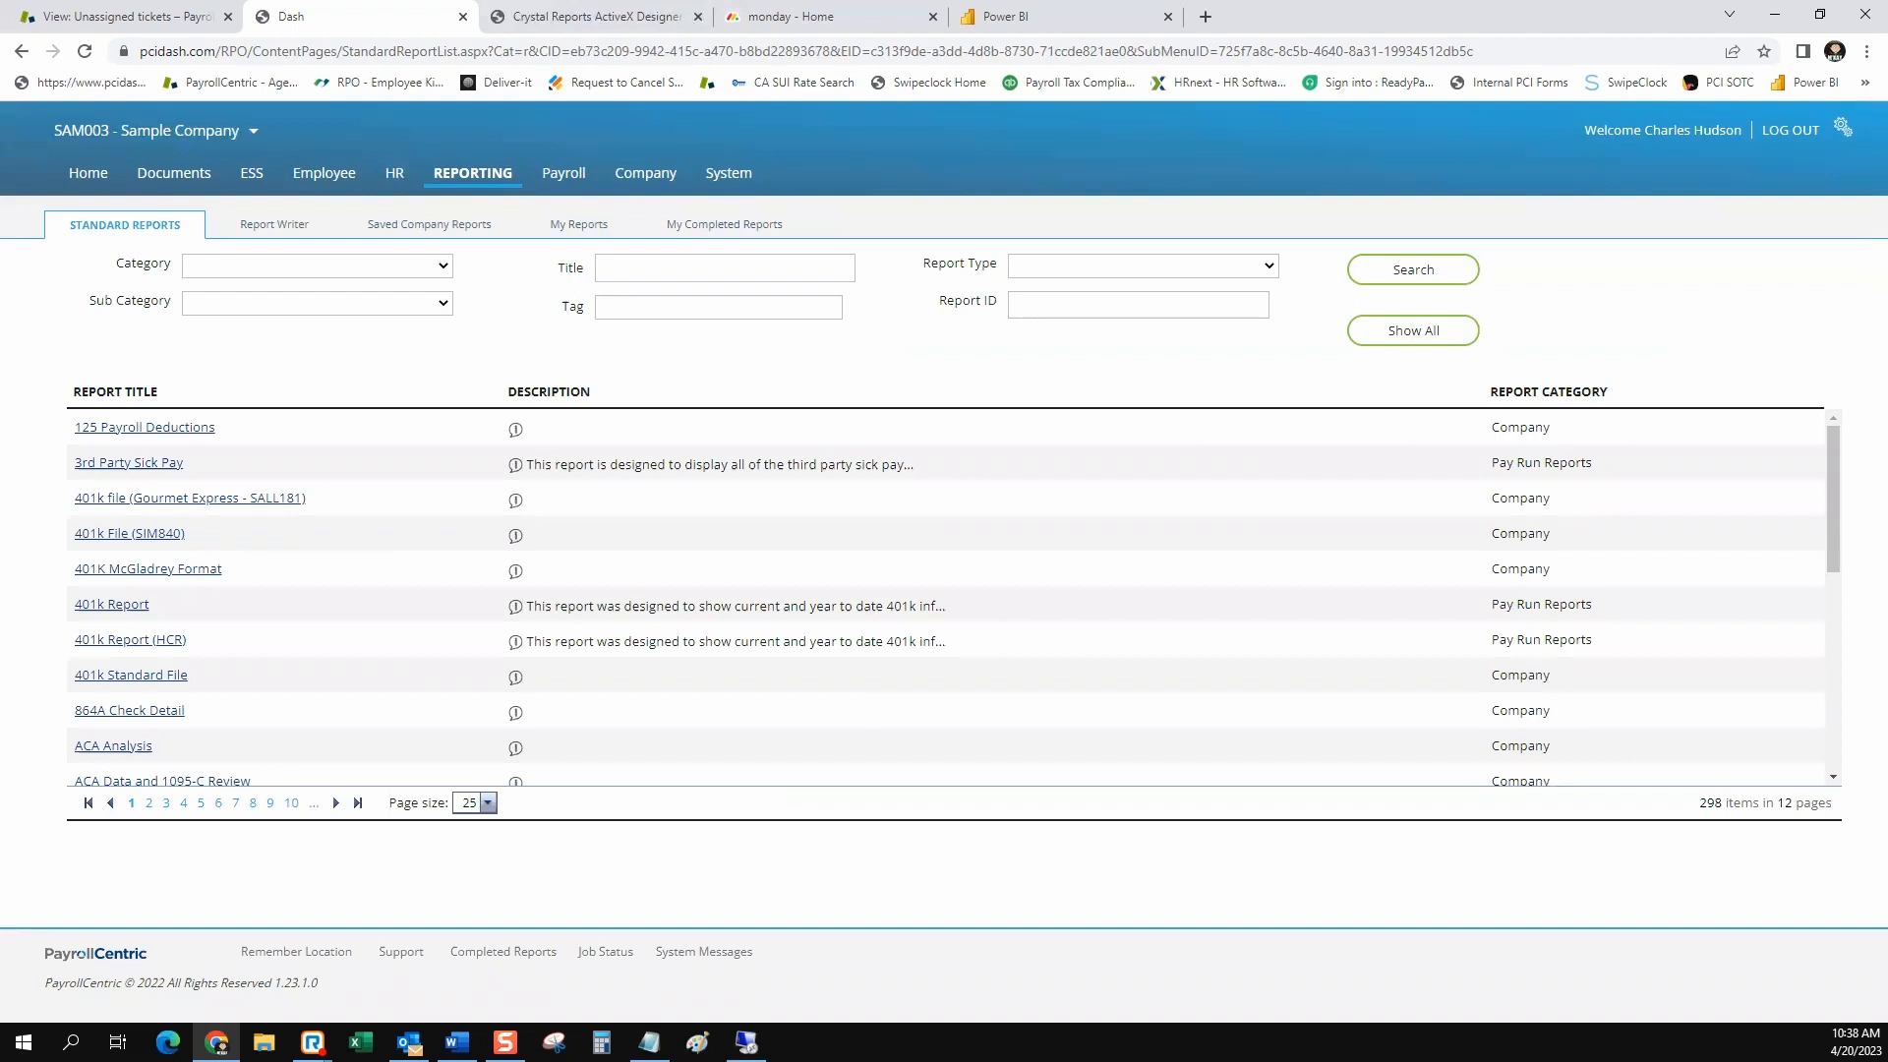
click(428, 225)
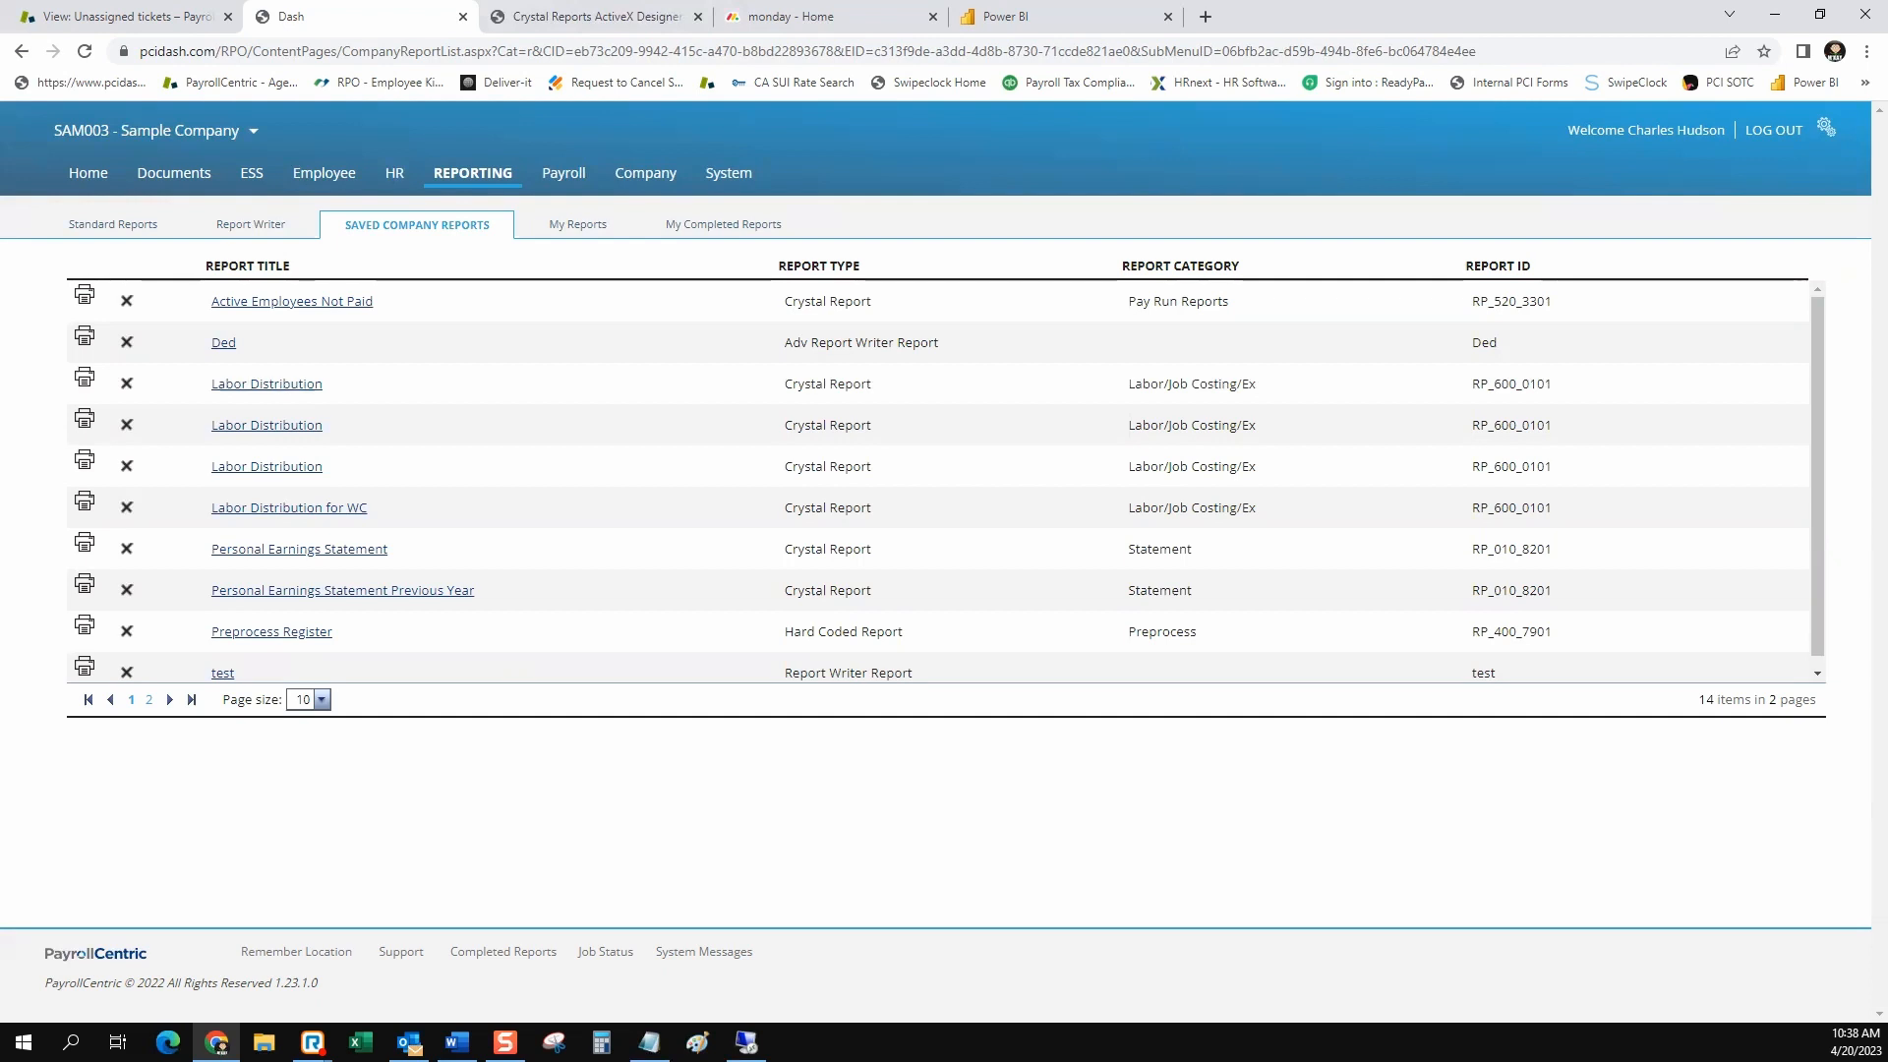
Open the list of personally saved reports in My Reports
click(577, 224)
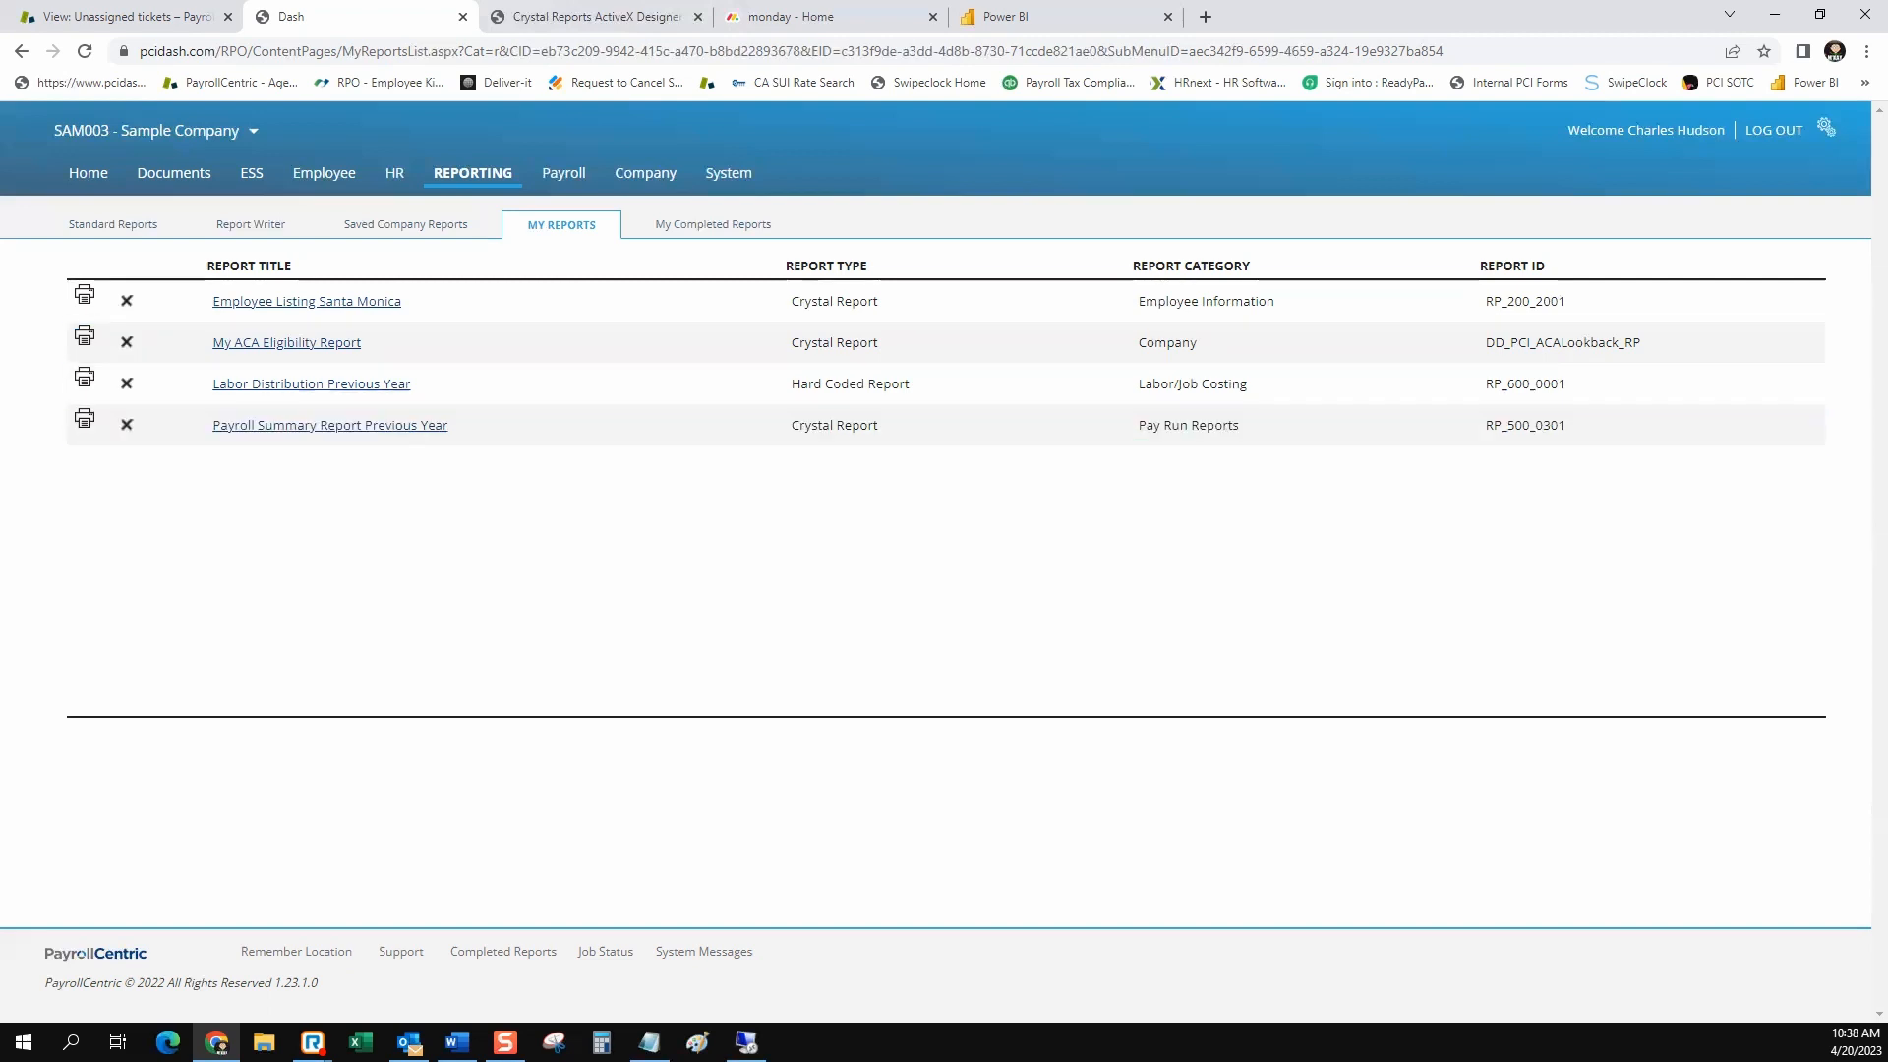
Search the standard reports for the title "payroll summ" and open the Payroll Summary Report's settings
click(113, 225)
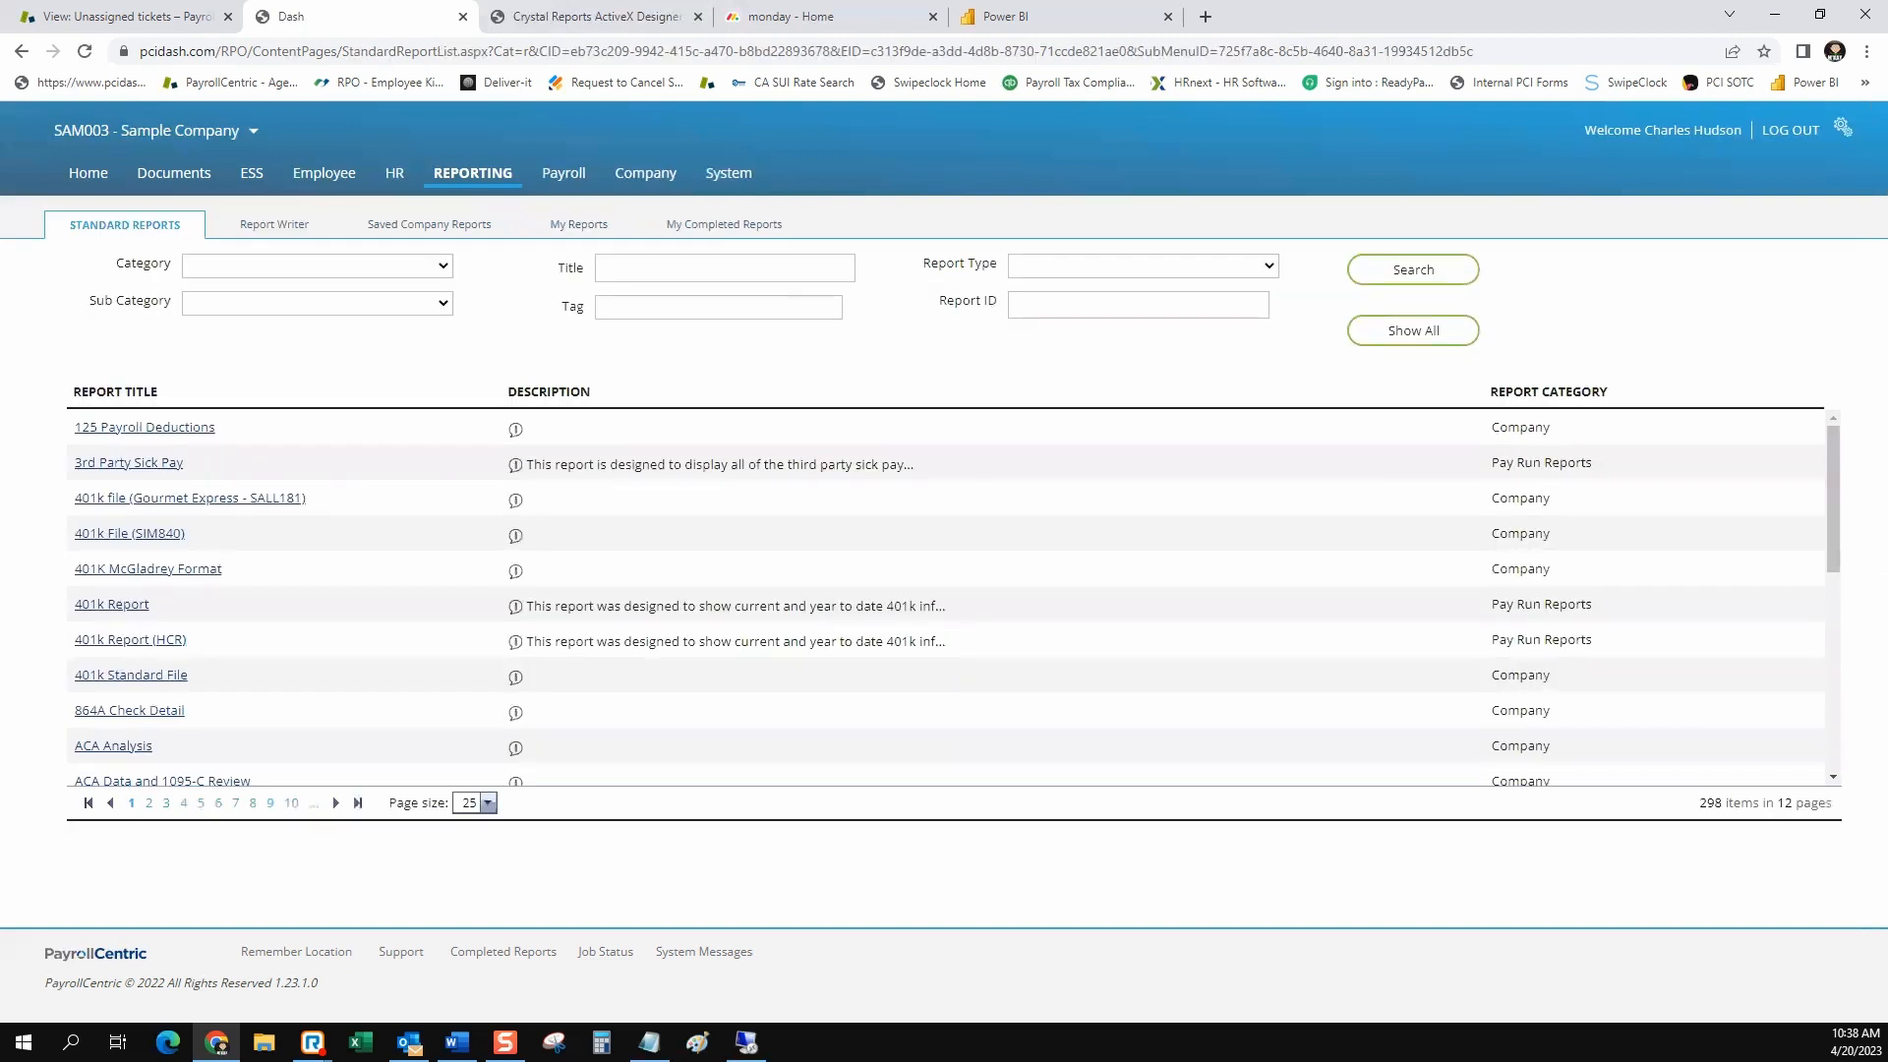
click(725, 267)
click(742, 419)
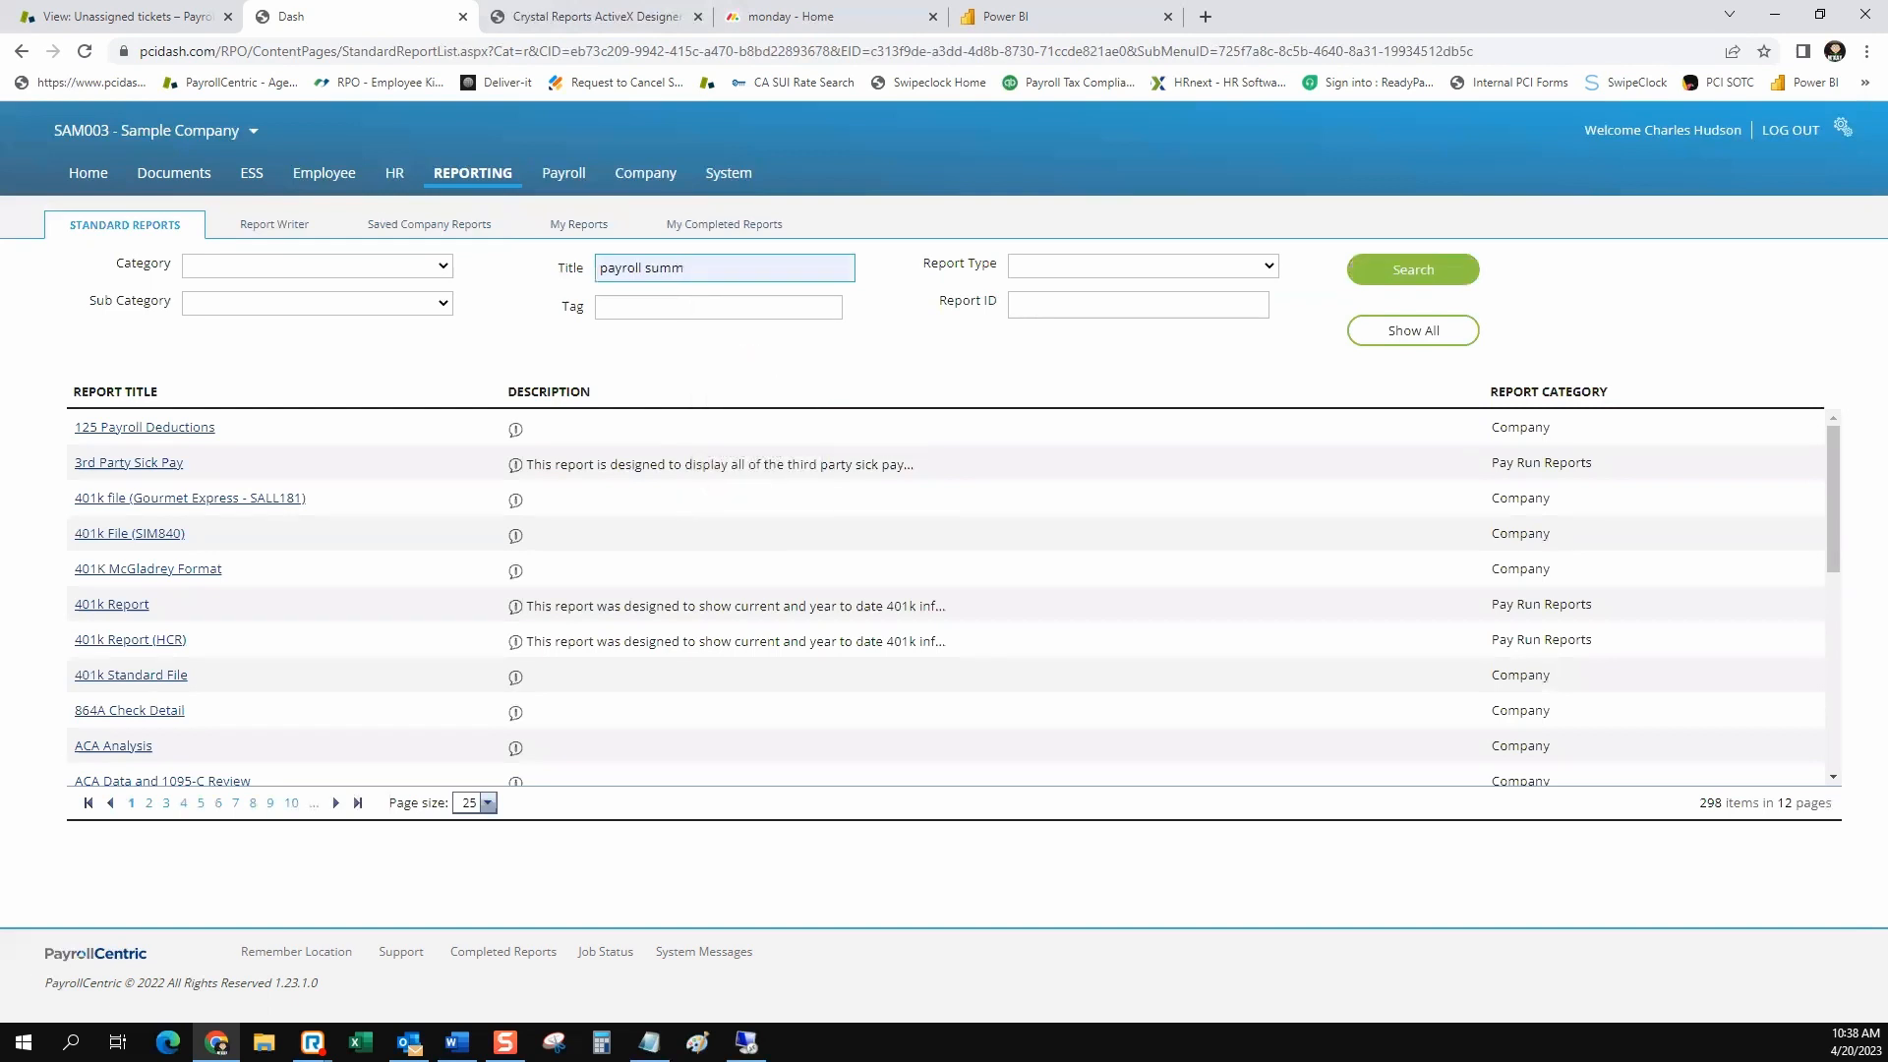
click(1413, 269)
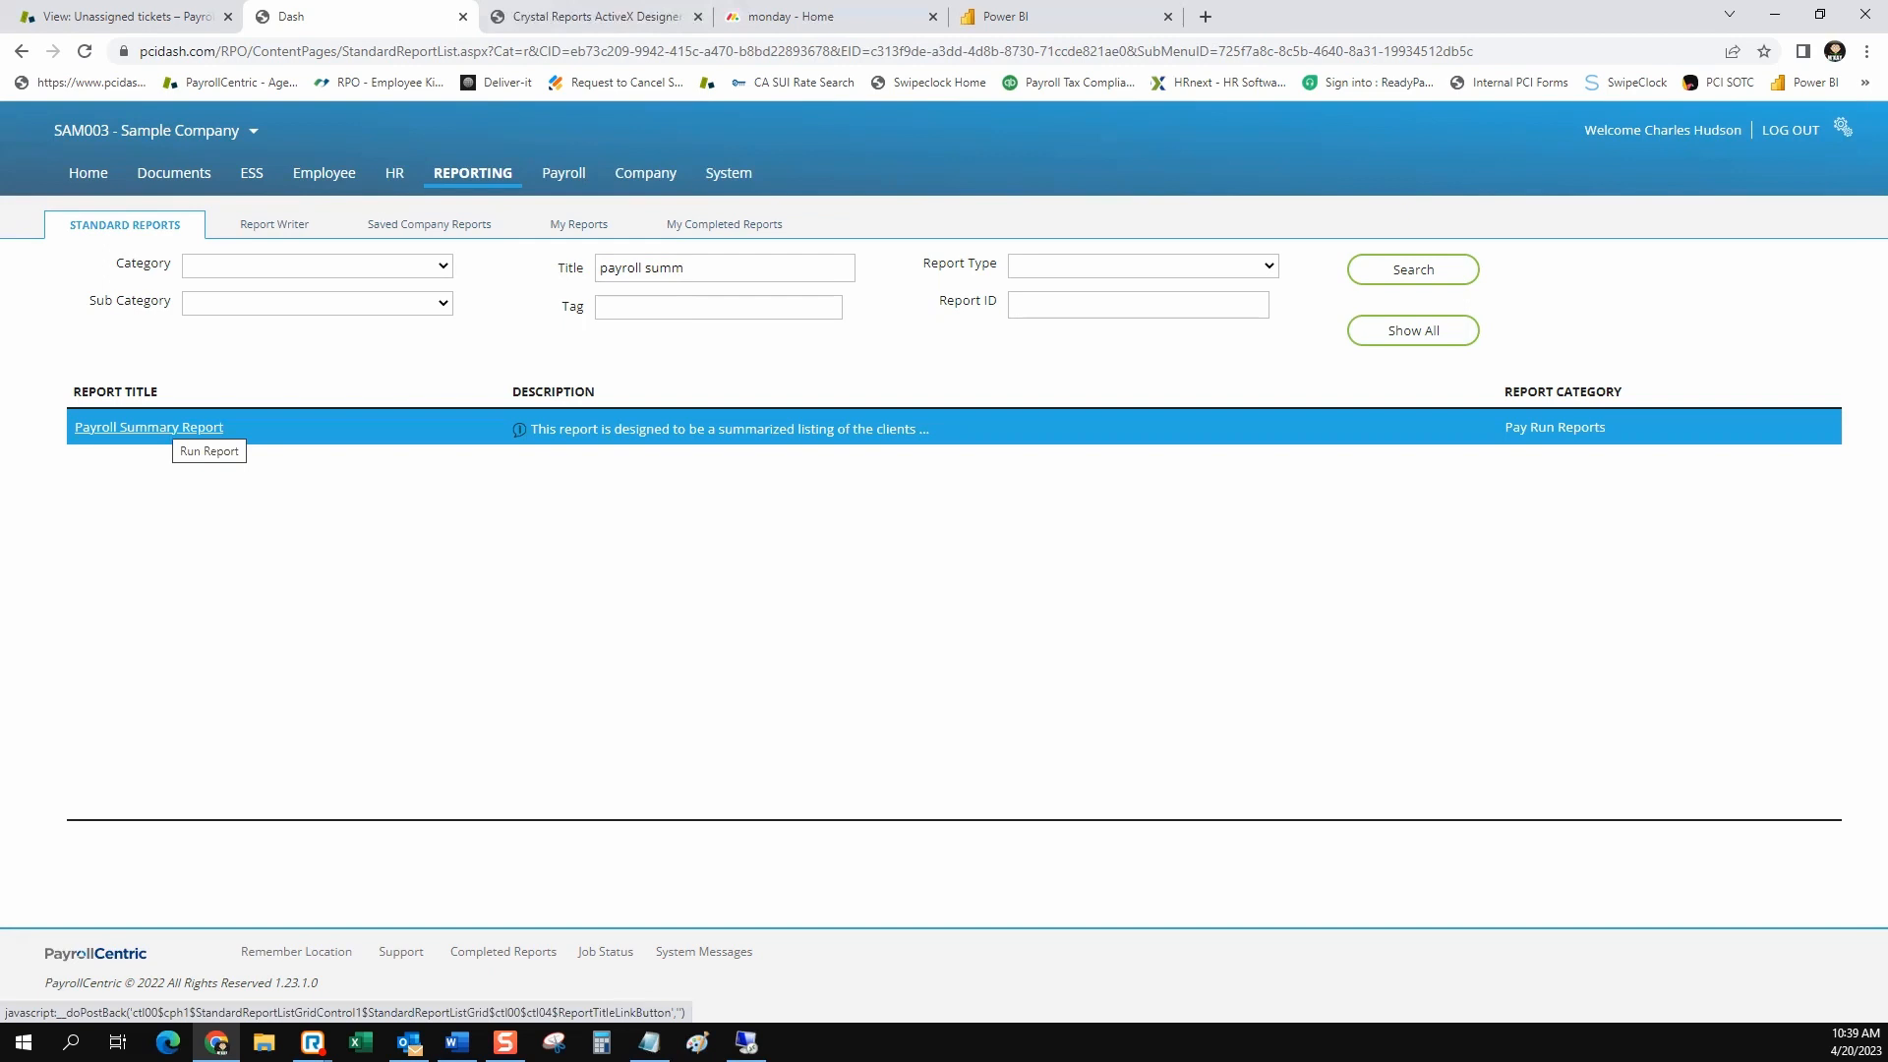
click(175, 429)
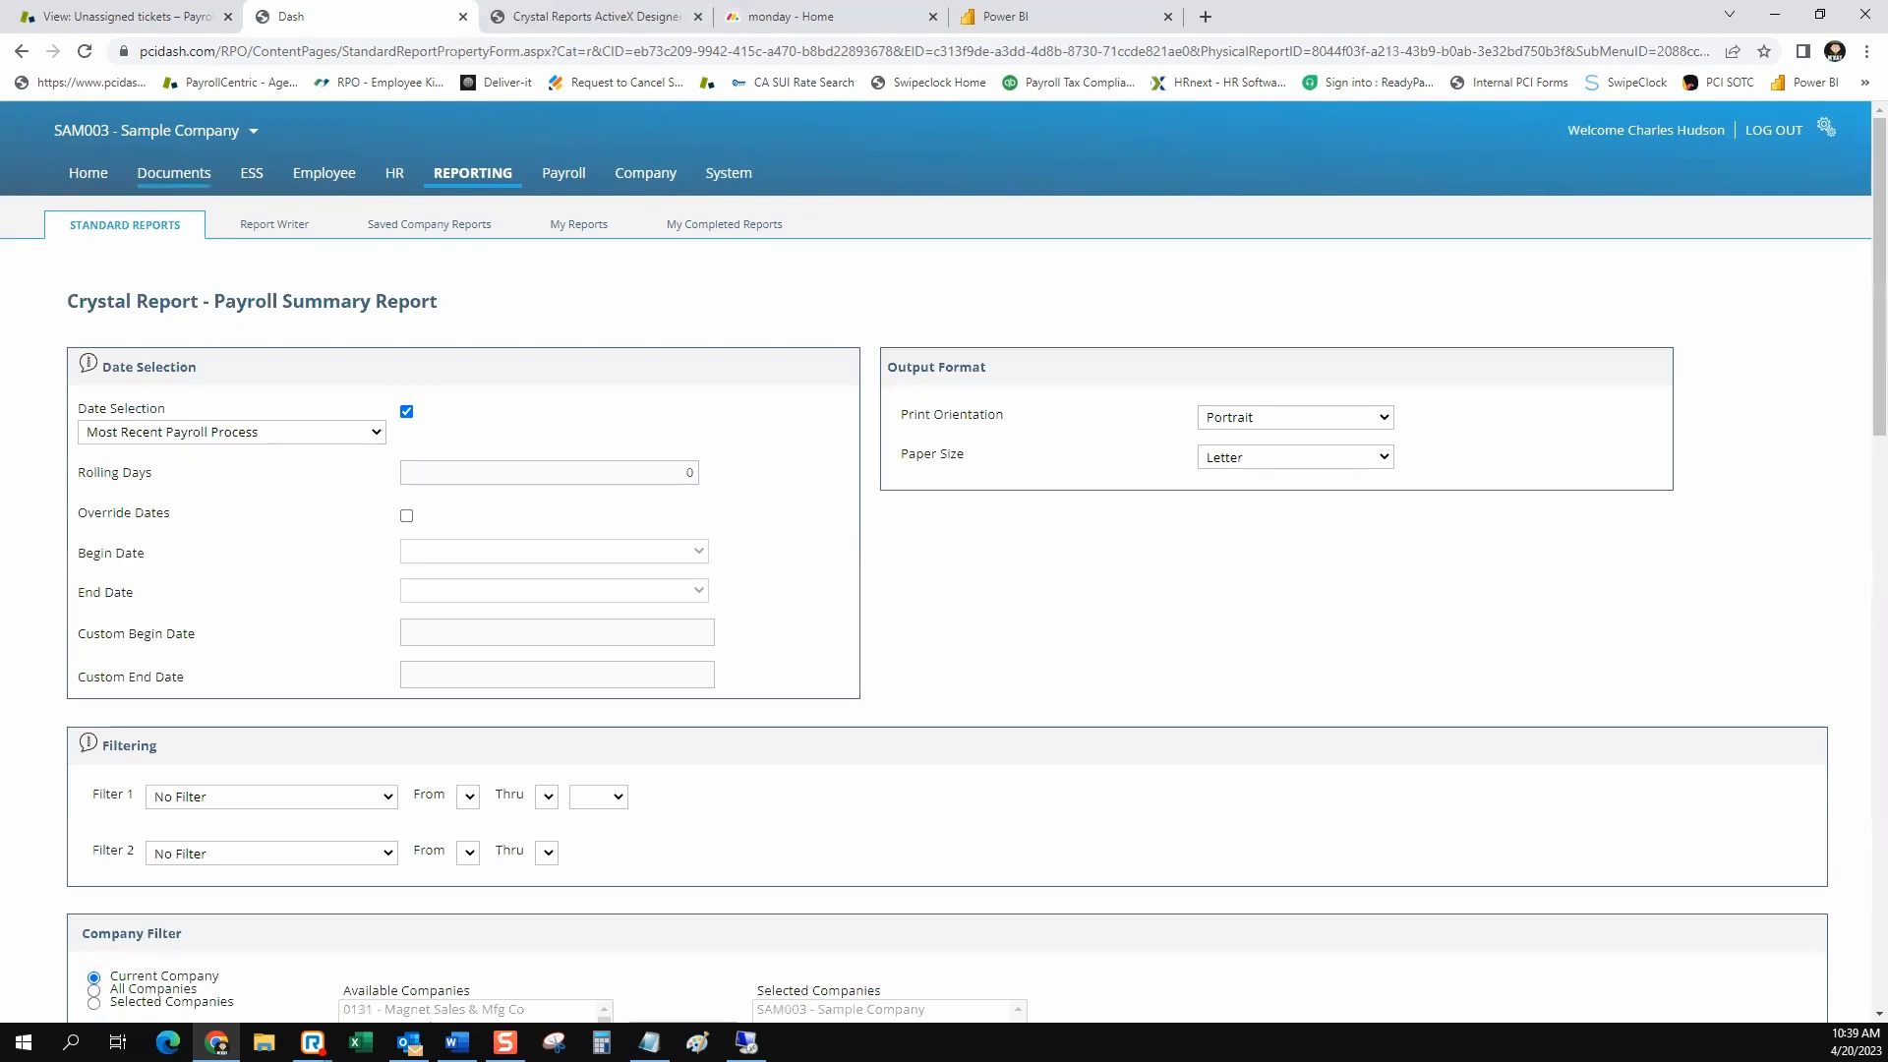
Download the 12/05/2022 Payroll Summary Report from the payroll documents and open the PDF
click(173, 173)
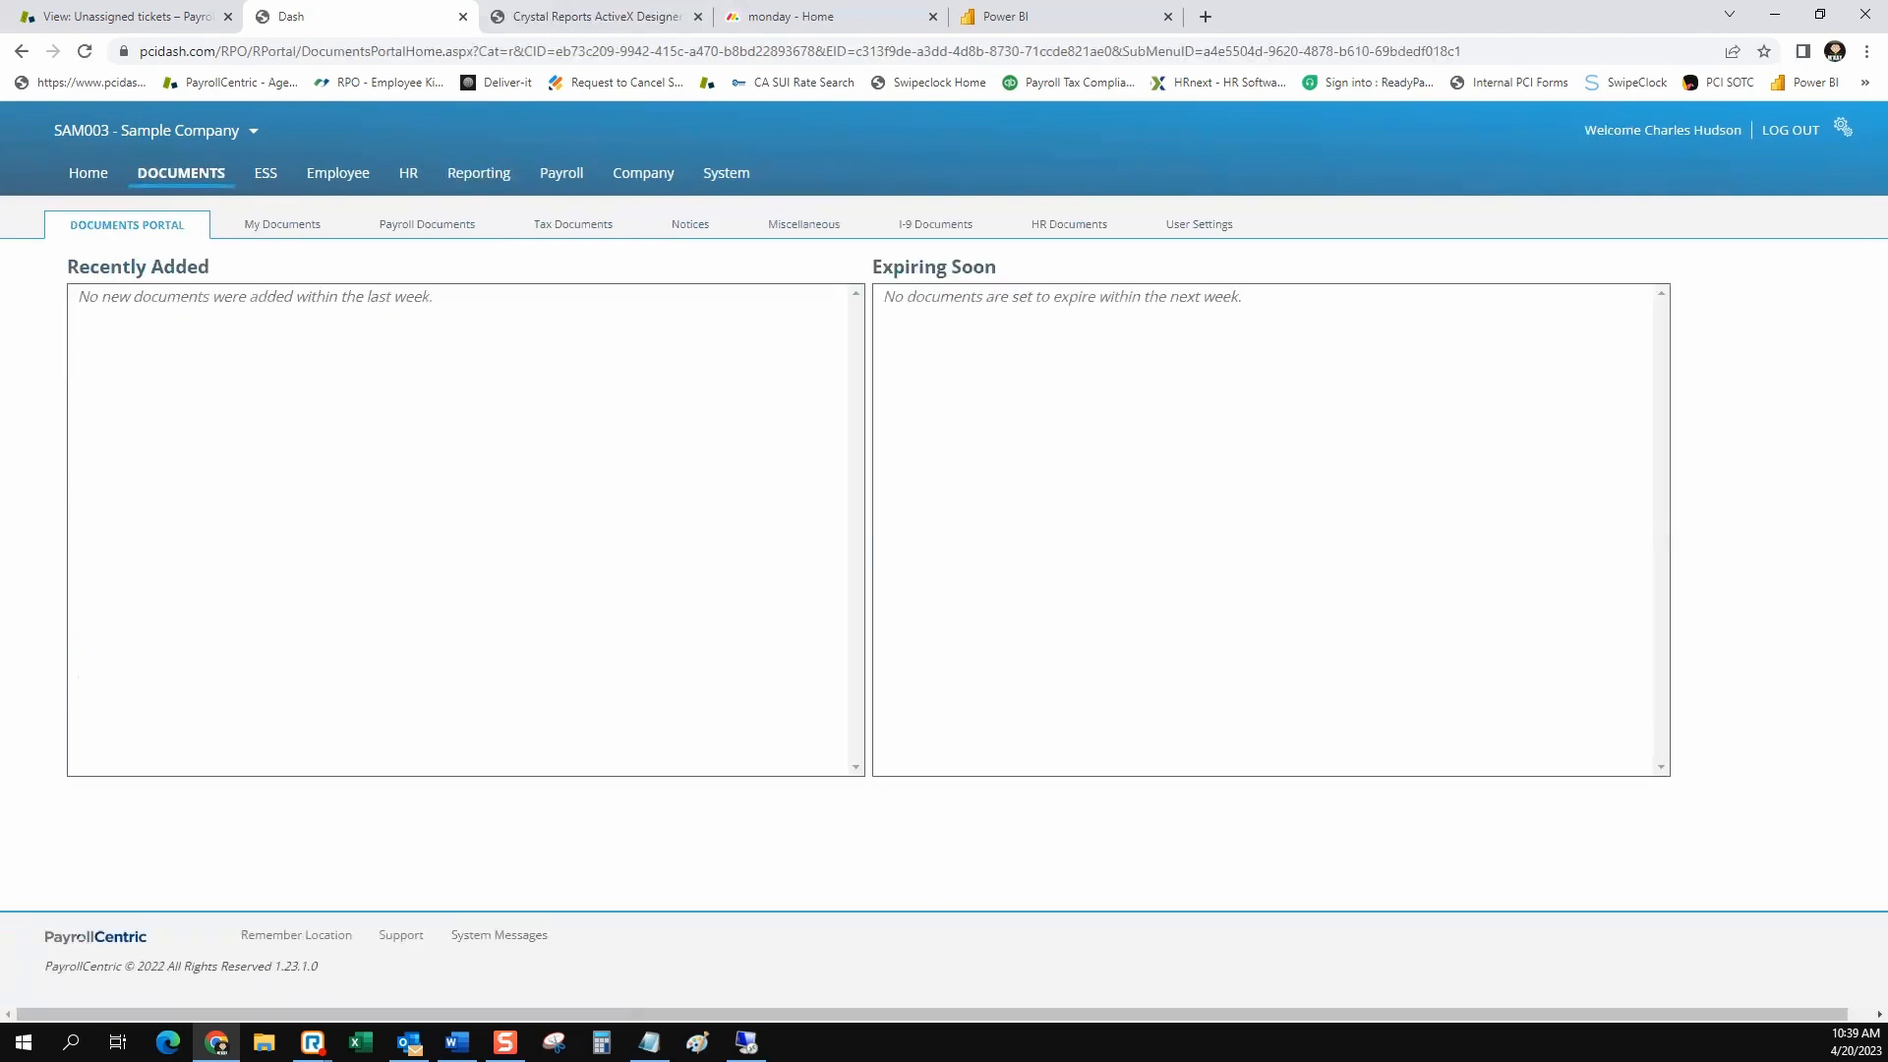
click(427, 224)
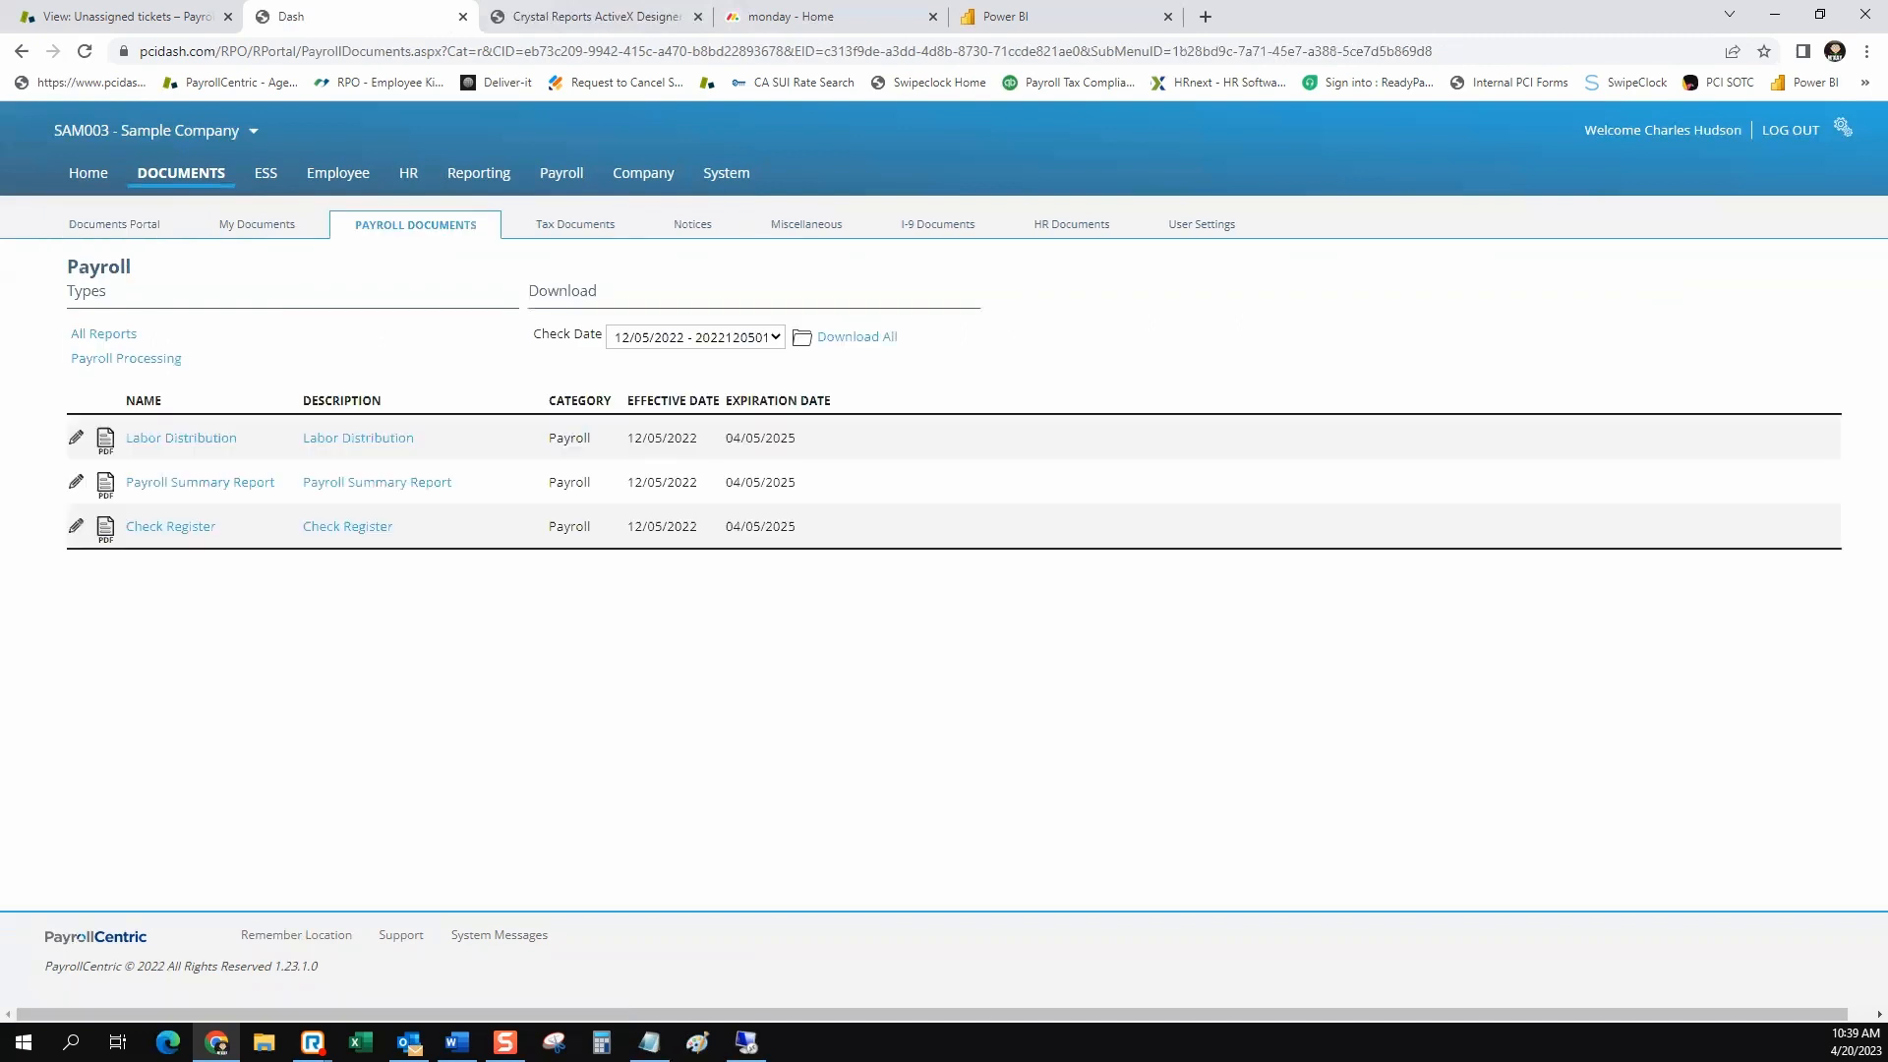
click(201, 483)
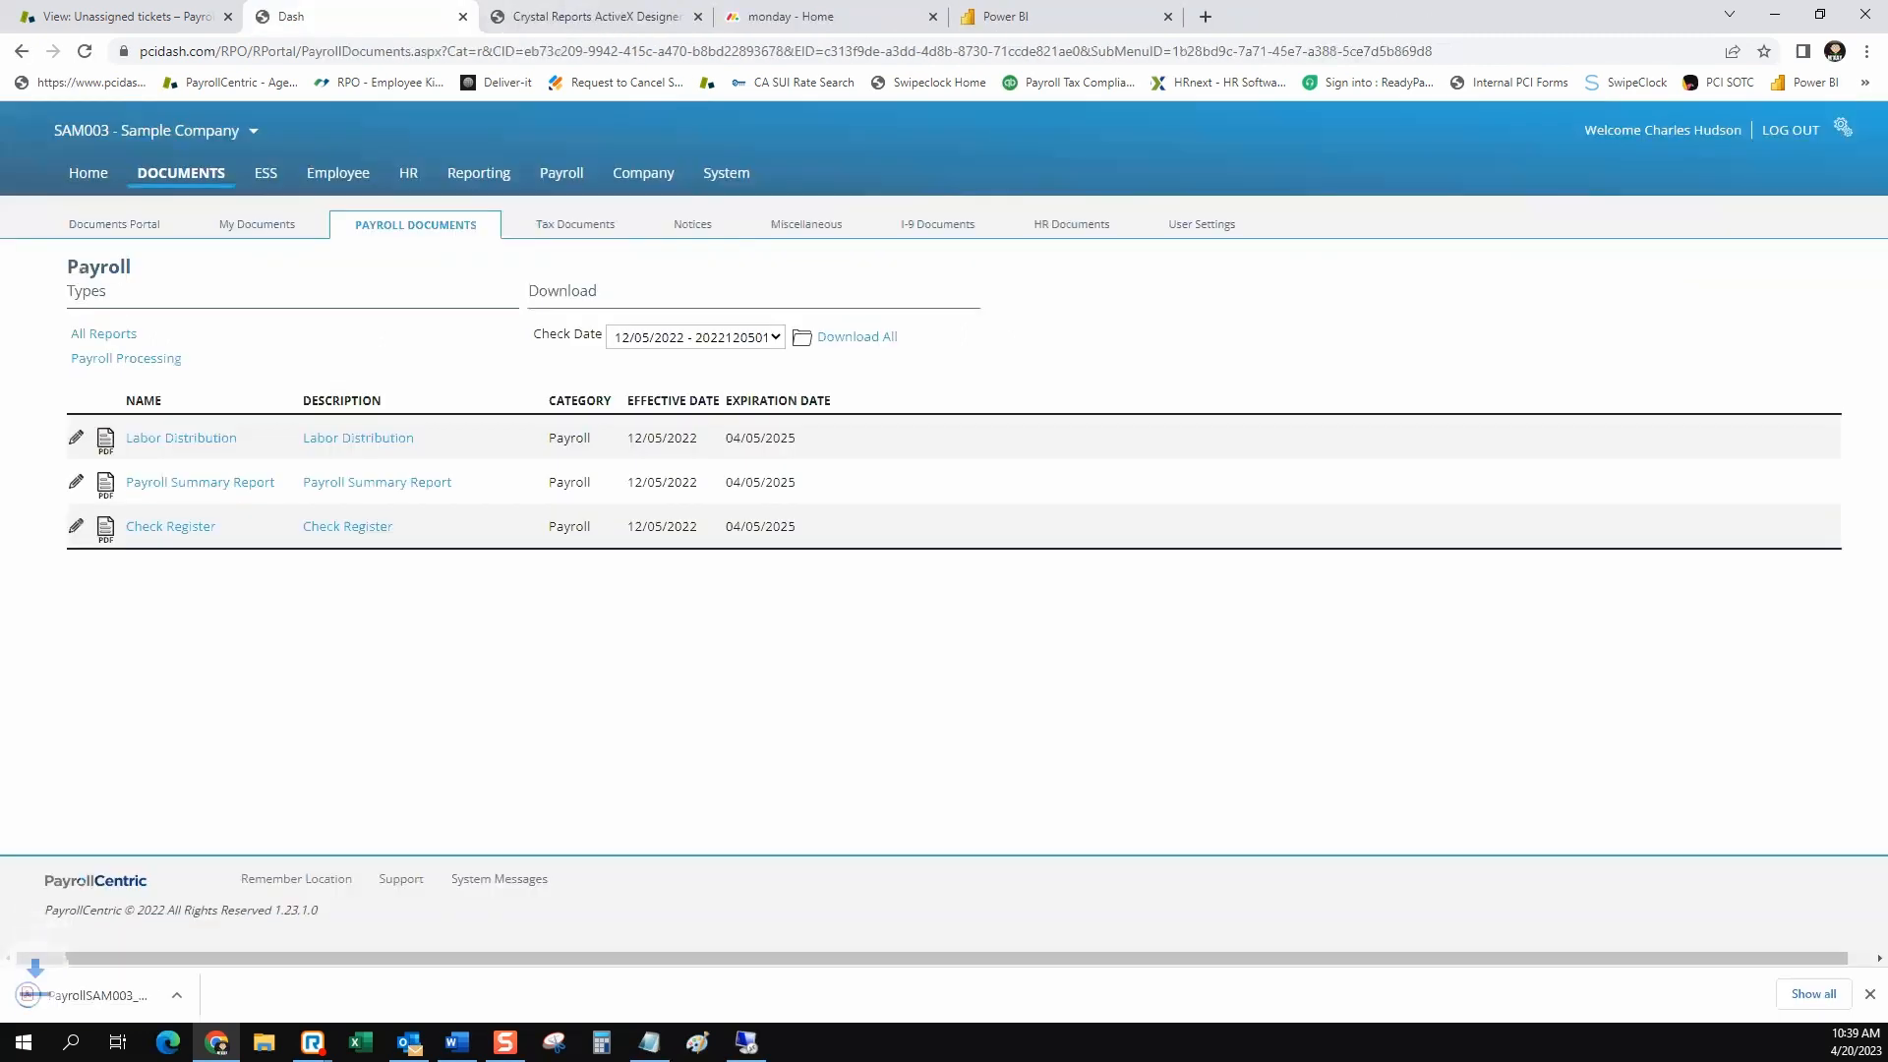
click(128, 995)
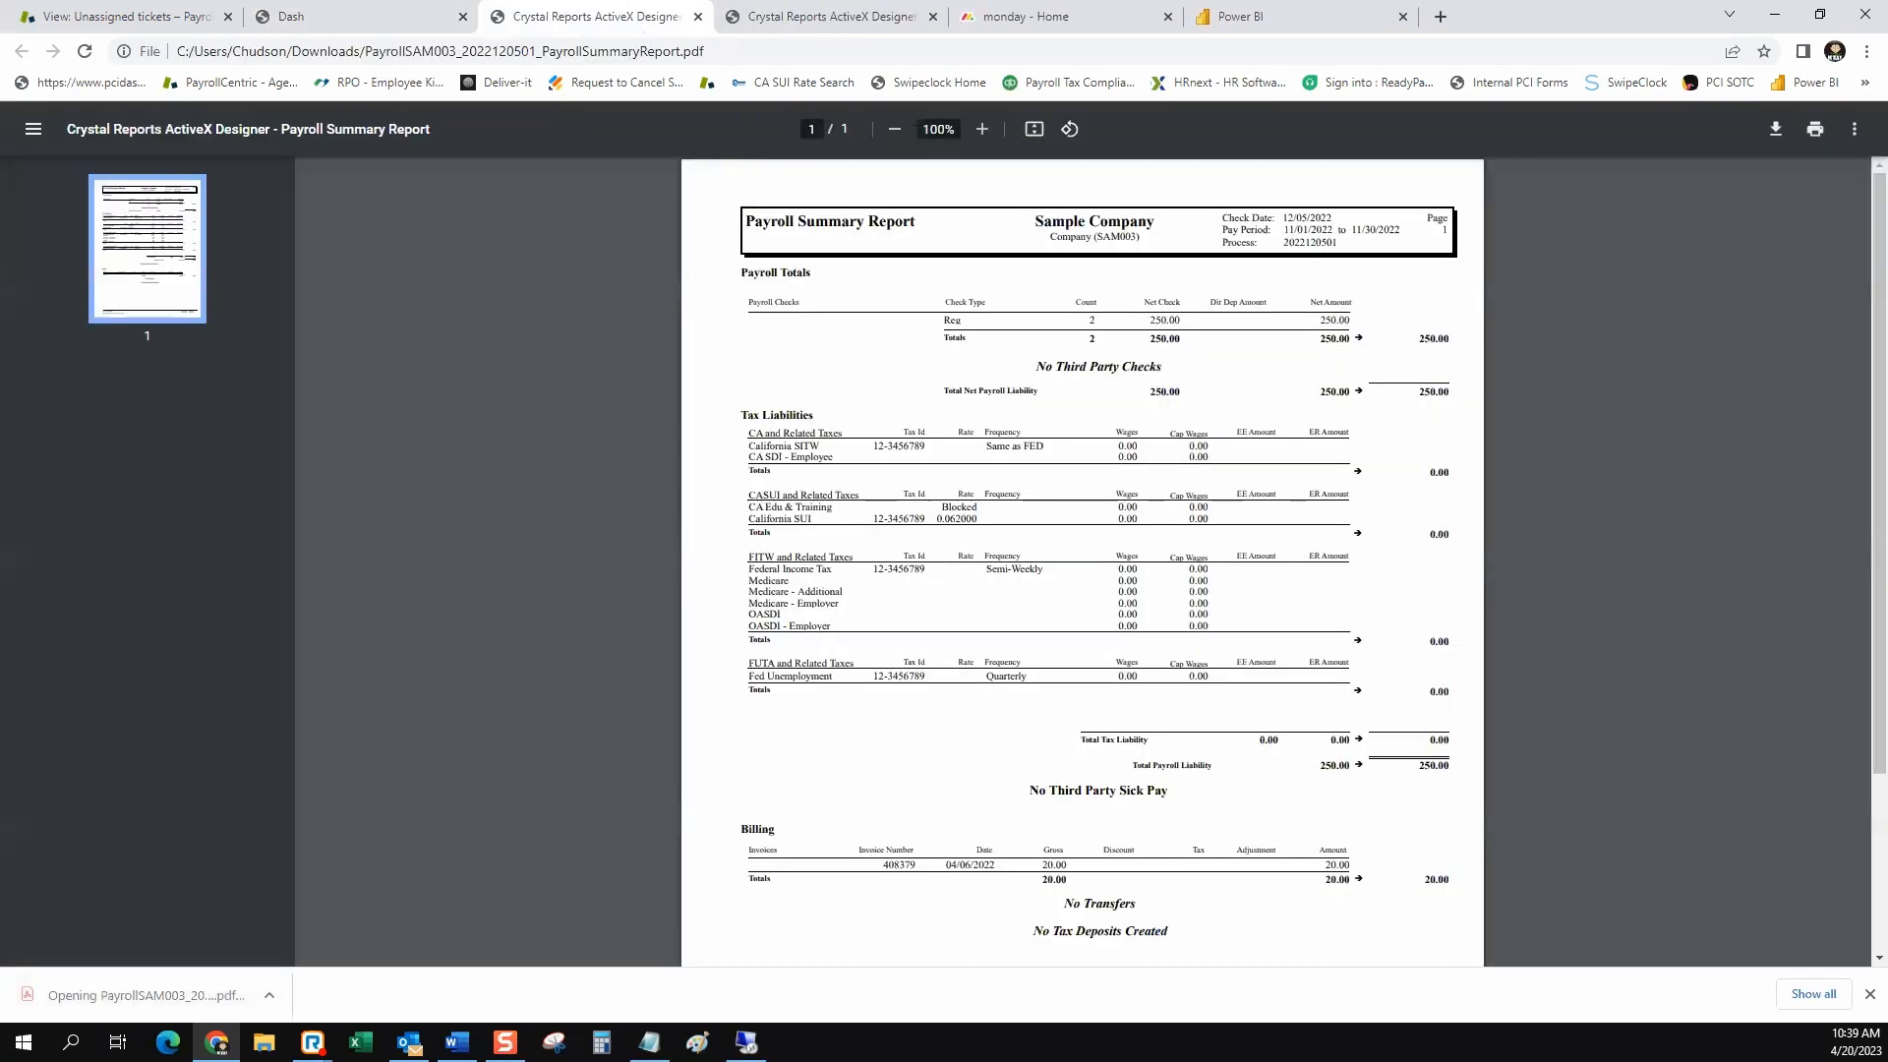
Examine the payroll totals, tax liabilities and billing sections of the downloaded Payroll Summary Report
scroll(1082, 560, down, 3)
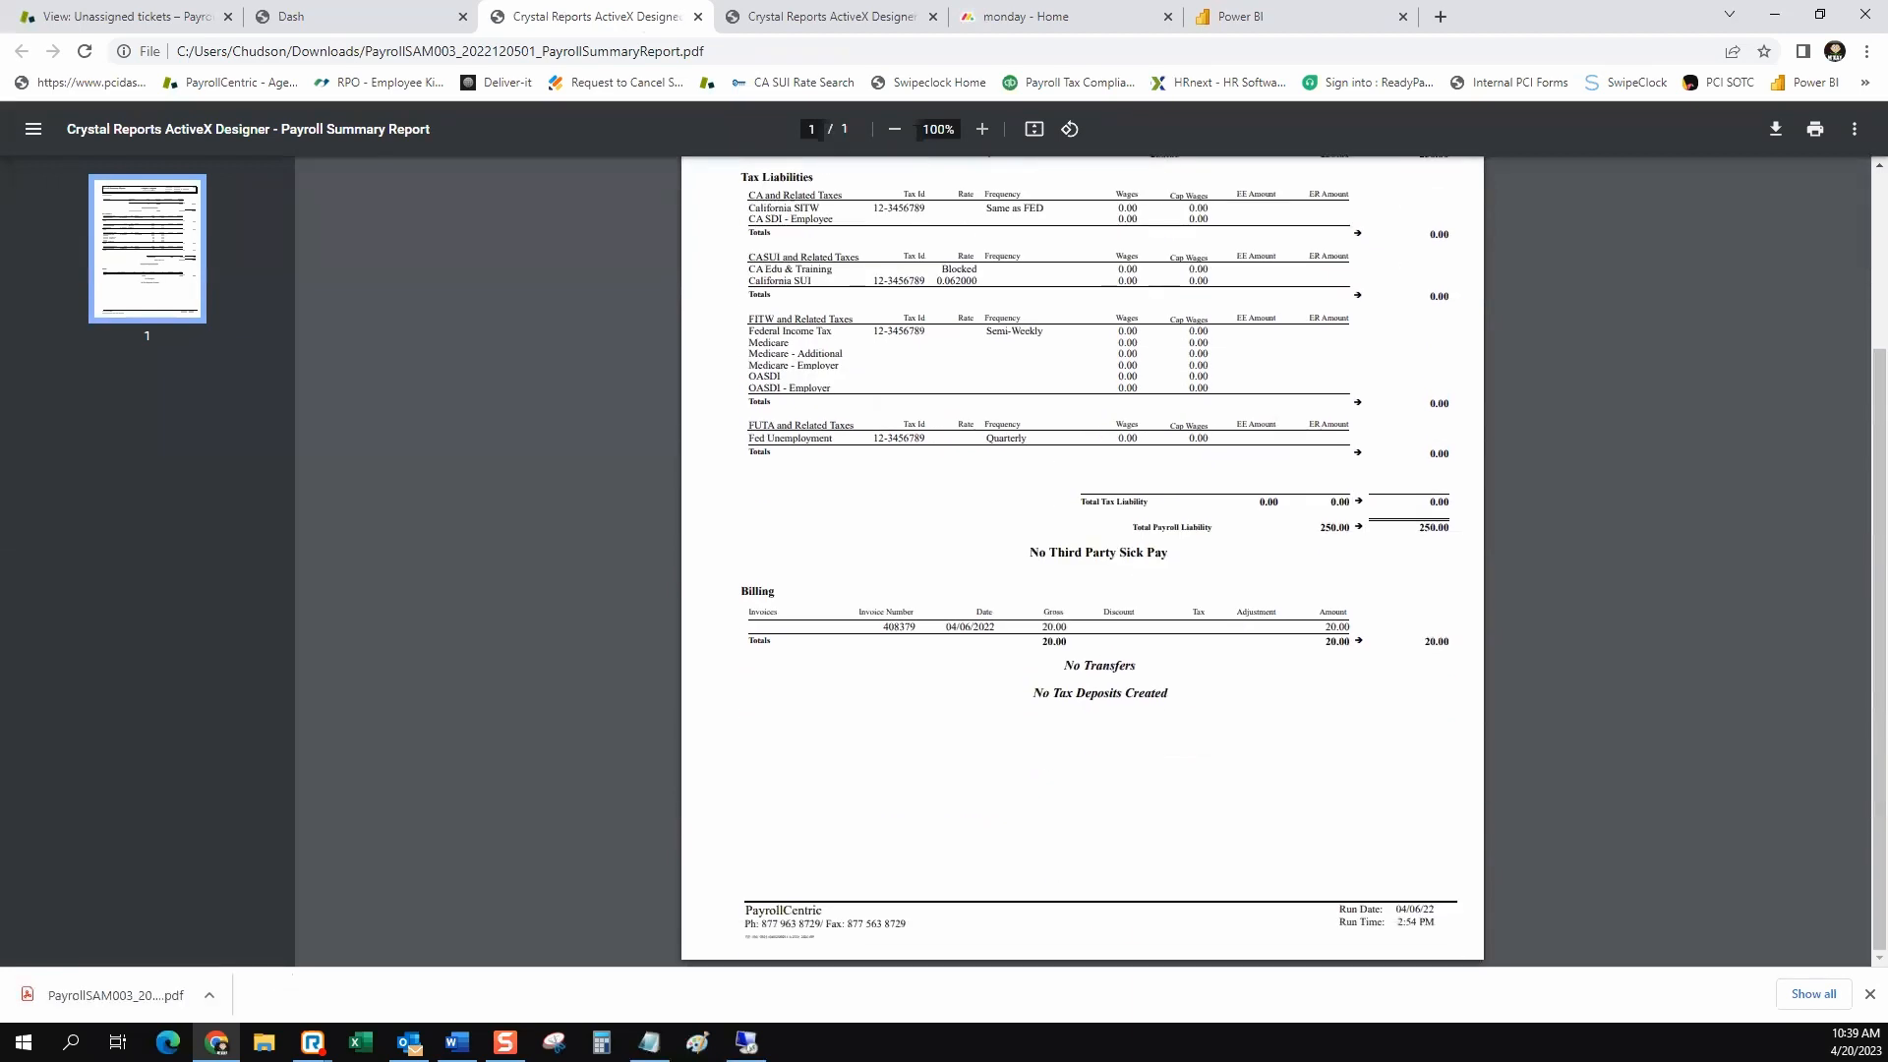
scroll(1082, 560, up, 3)
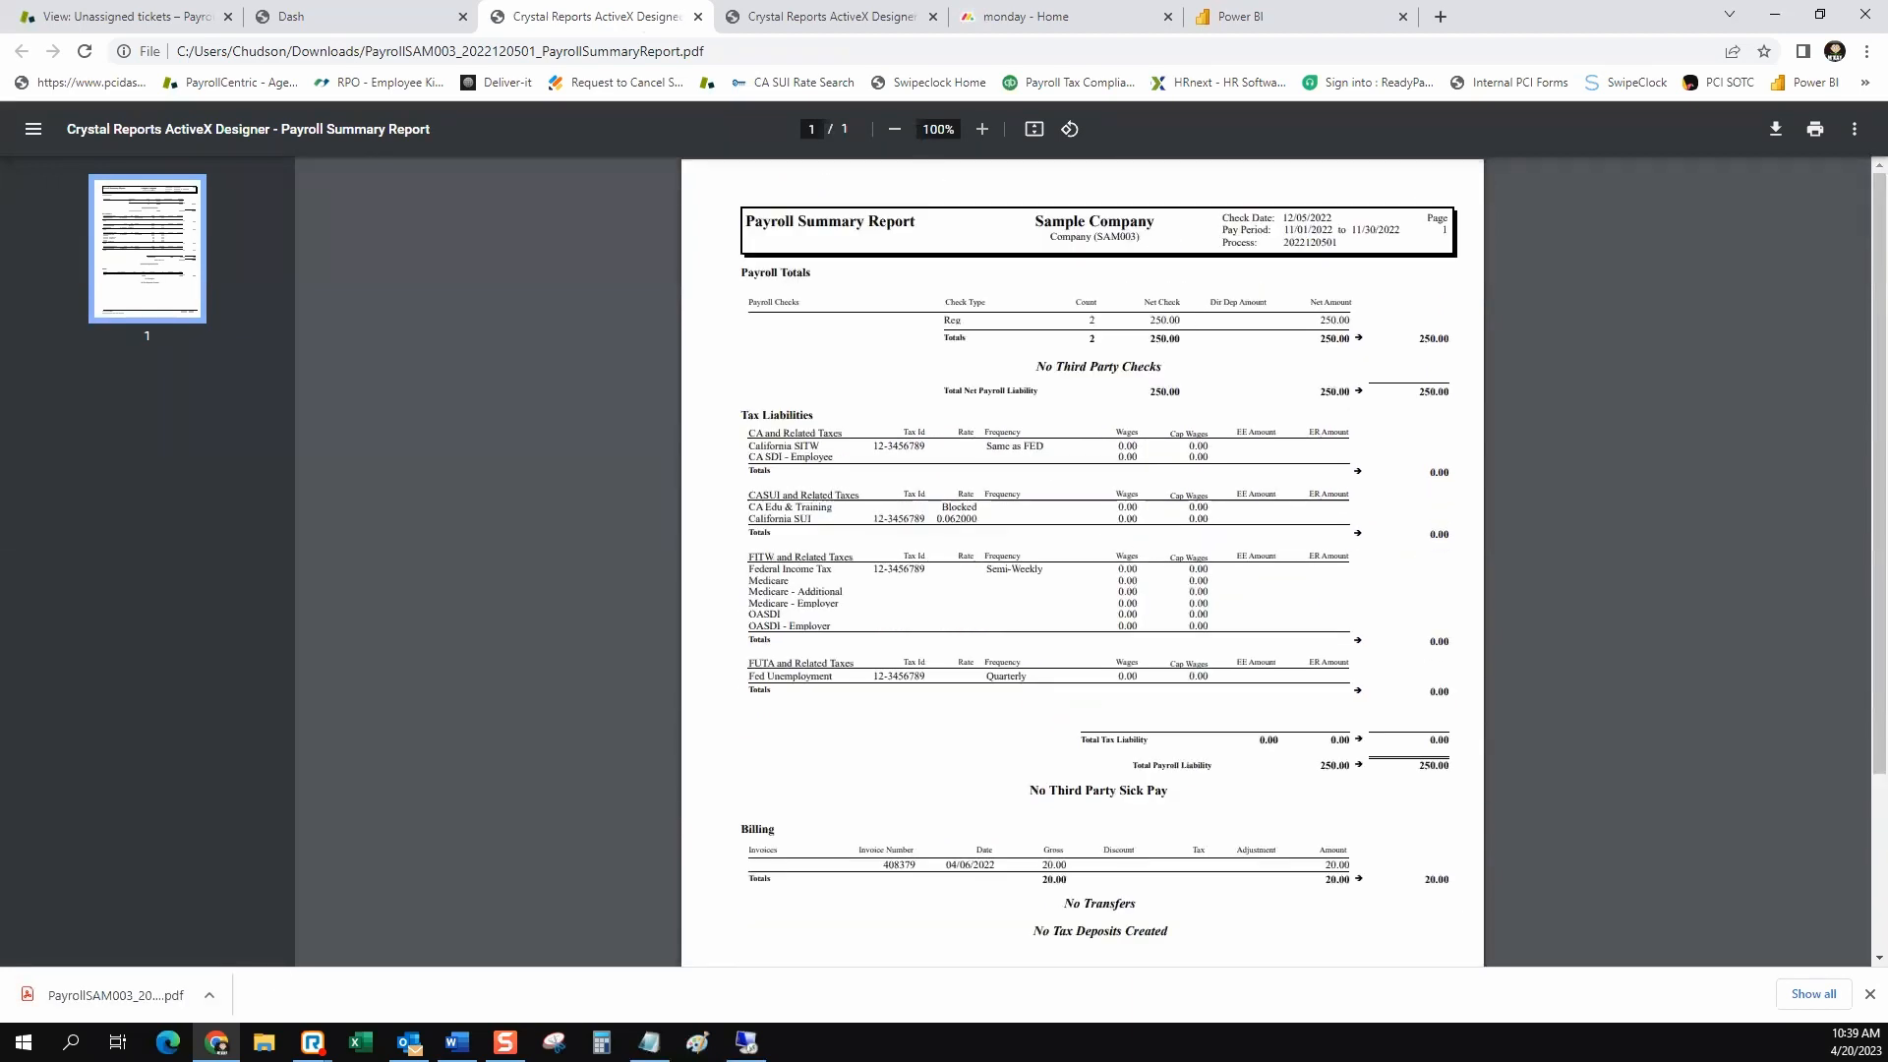
click(981, 129)
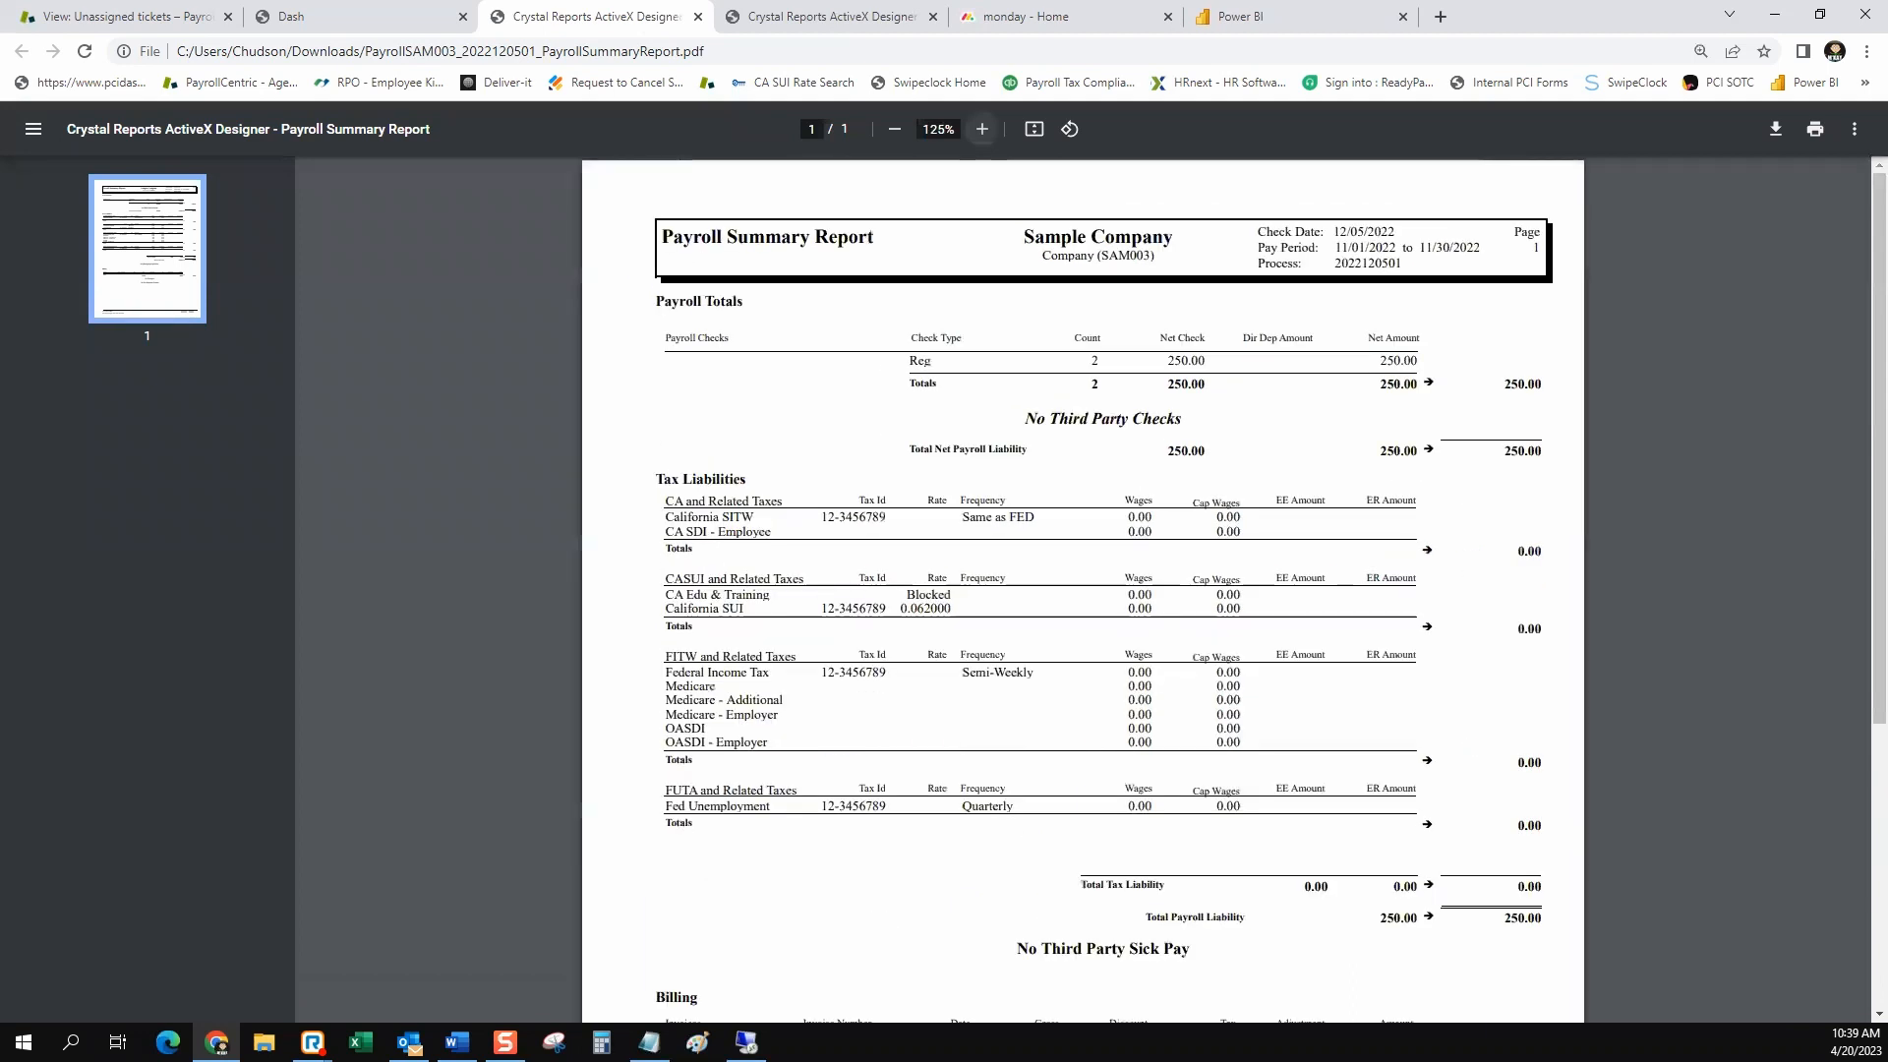
click(981, 129)
scroll(1082, 590, down, 3)
scroll(1082, 590, down, 4)
scroll(1082, 590, up, 6)
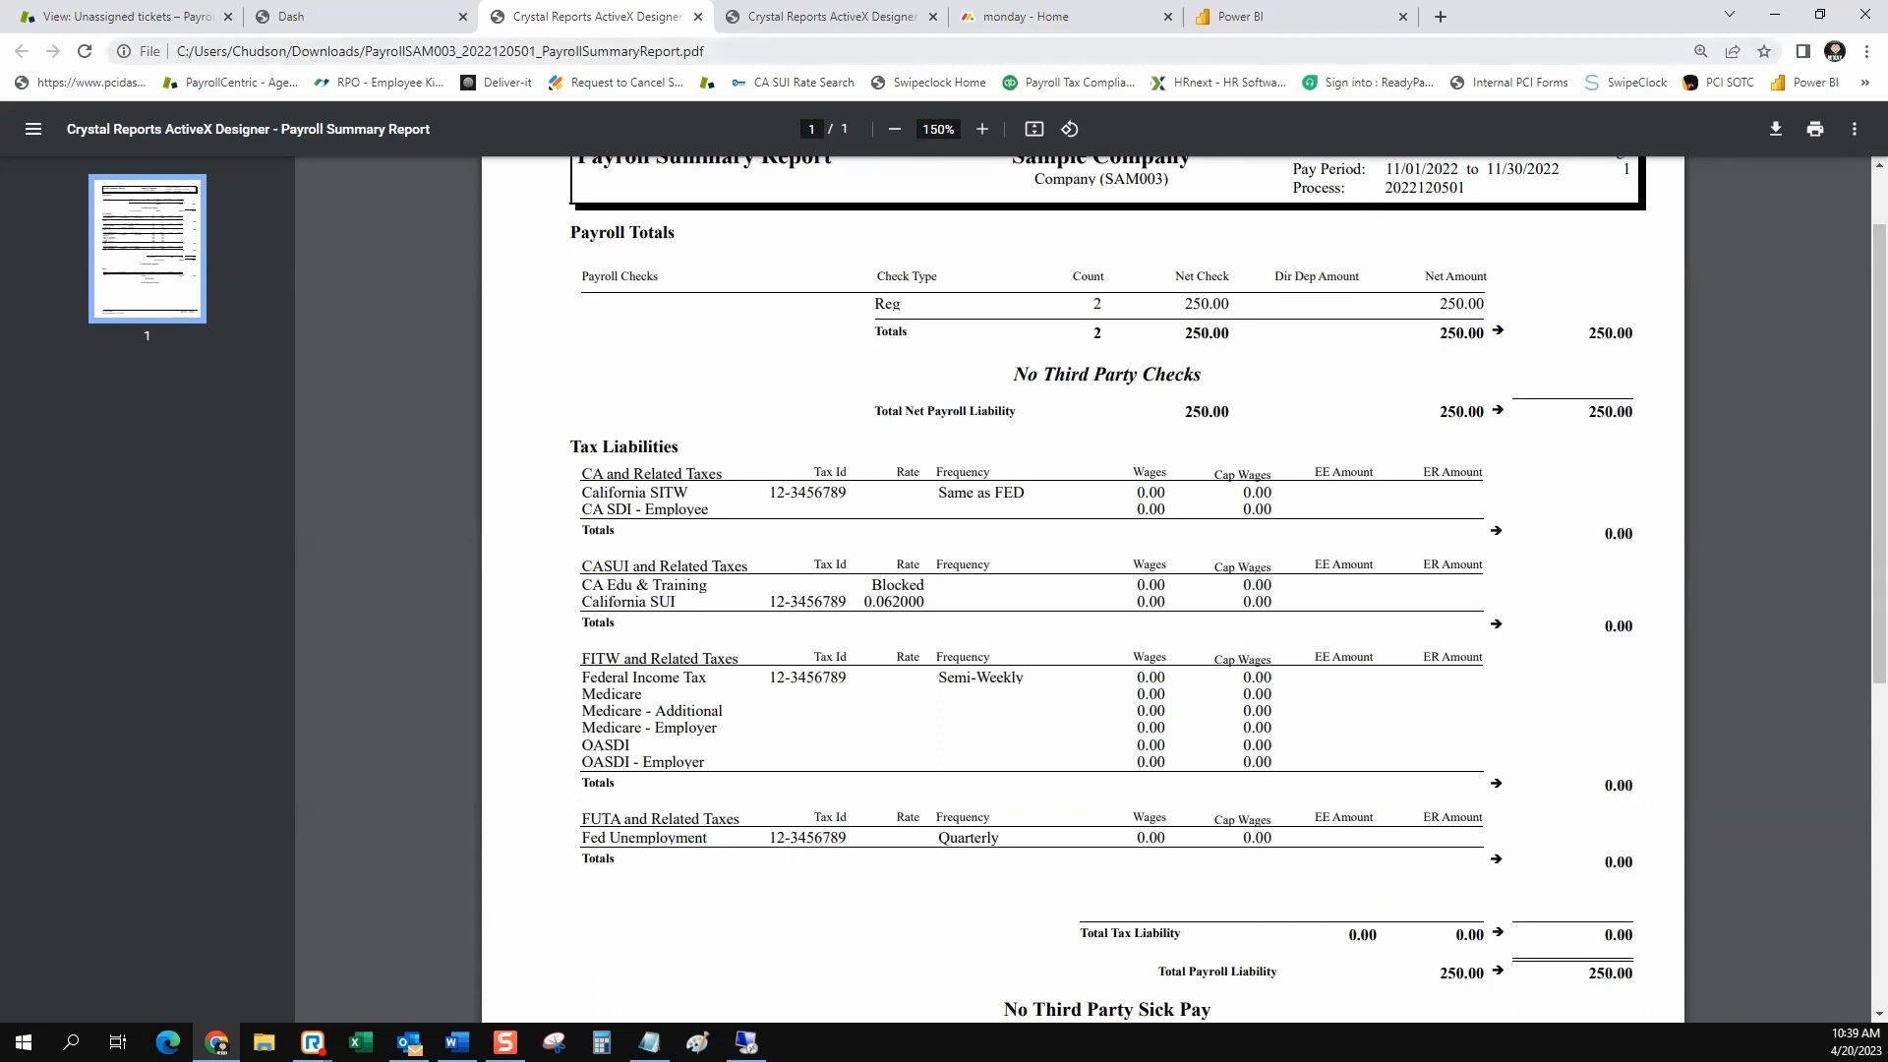
scroll(1082, 590, down, 6)
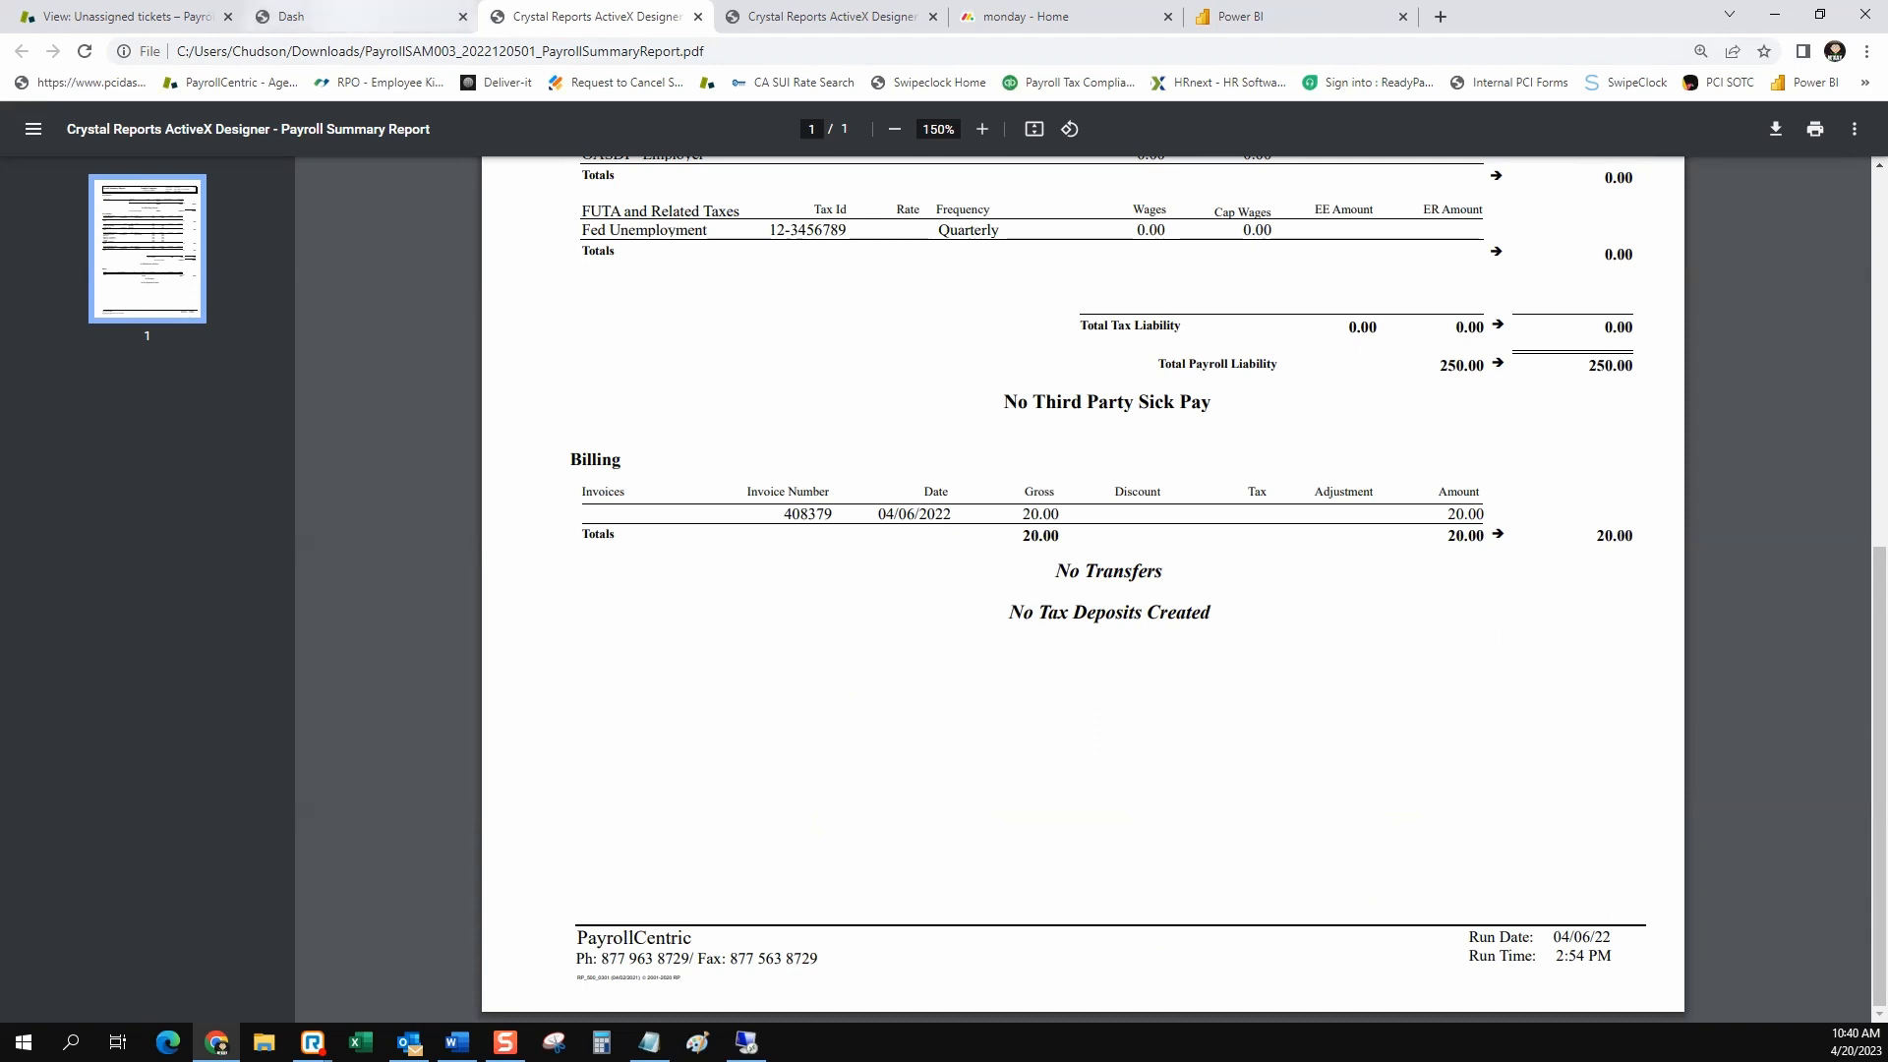
Return to the payroll site's Reporting area, search the standard reports for the title "payroll summ", and open the Payroll Summary Report
click(347, 17)
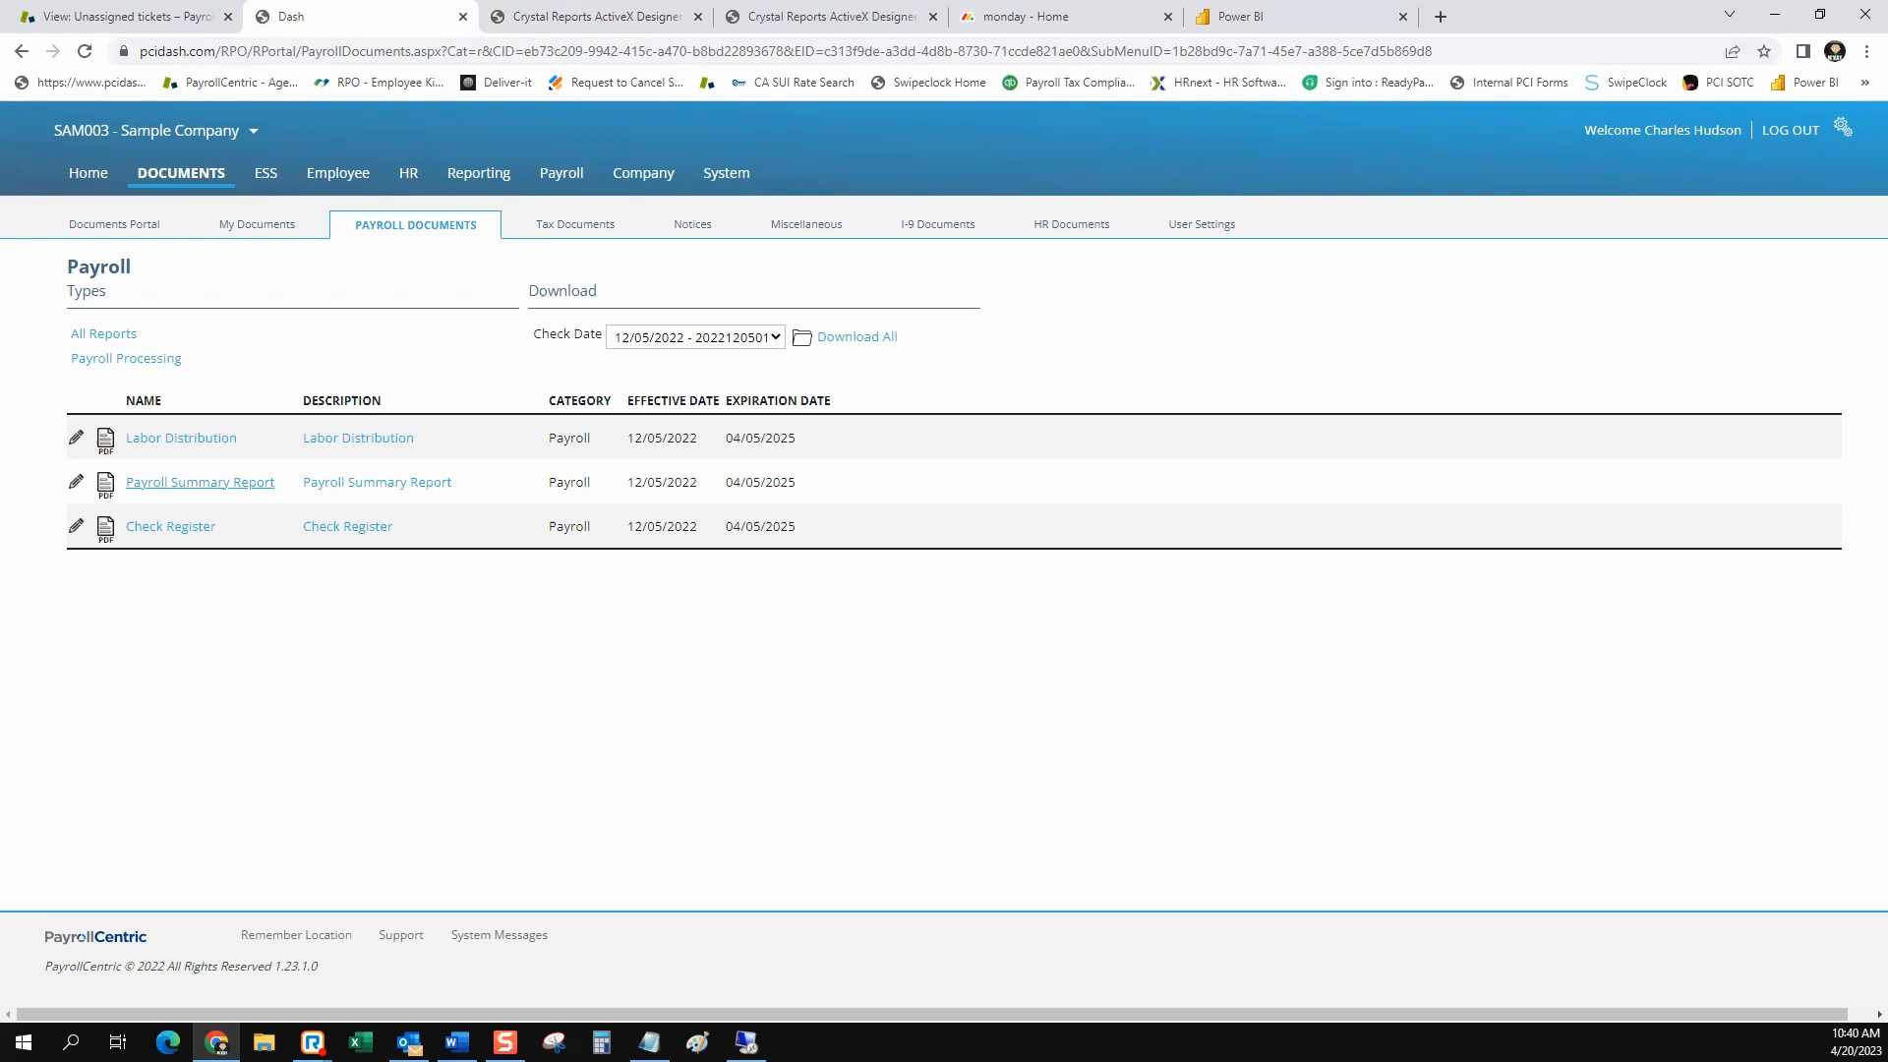
click(478, 174)
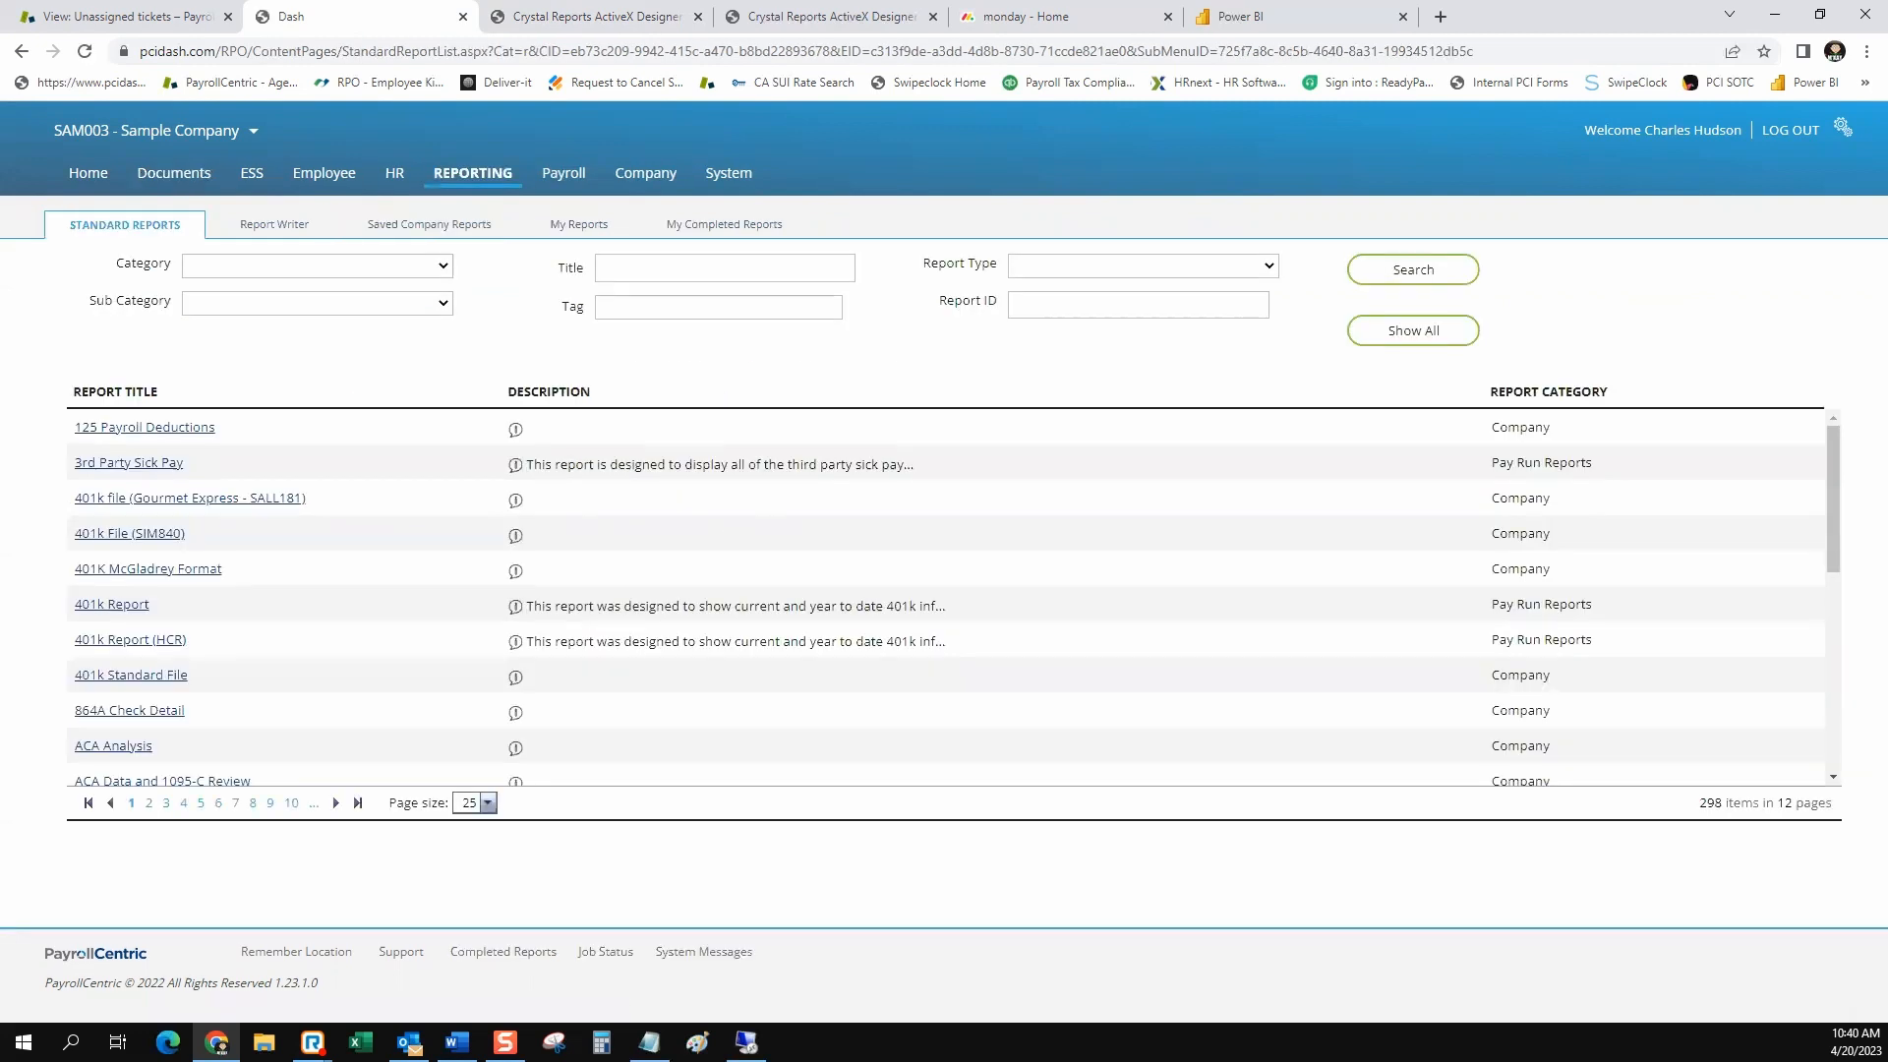
click(725, 268)
click(744, 419)
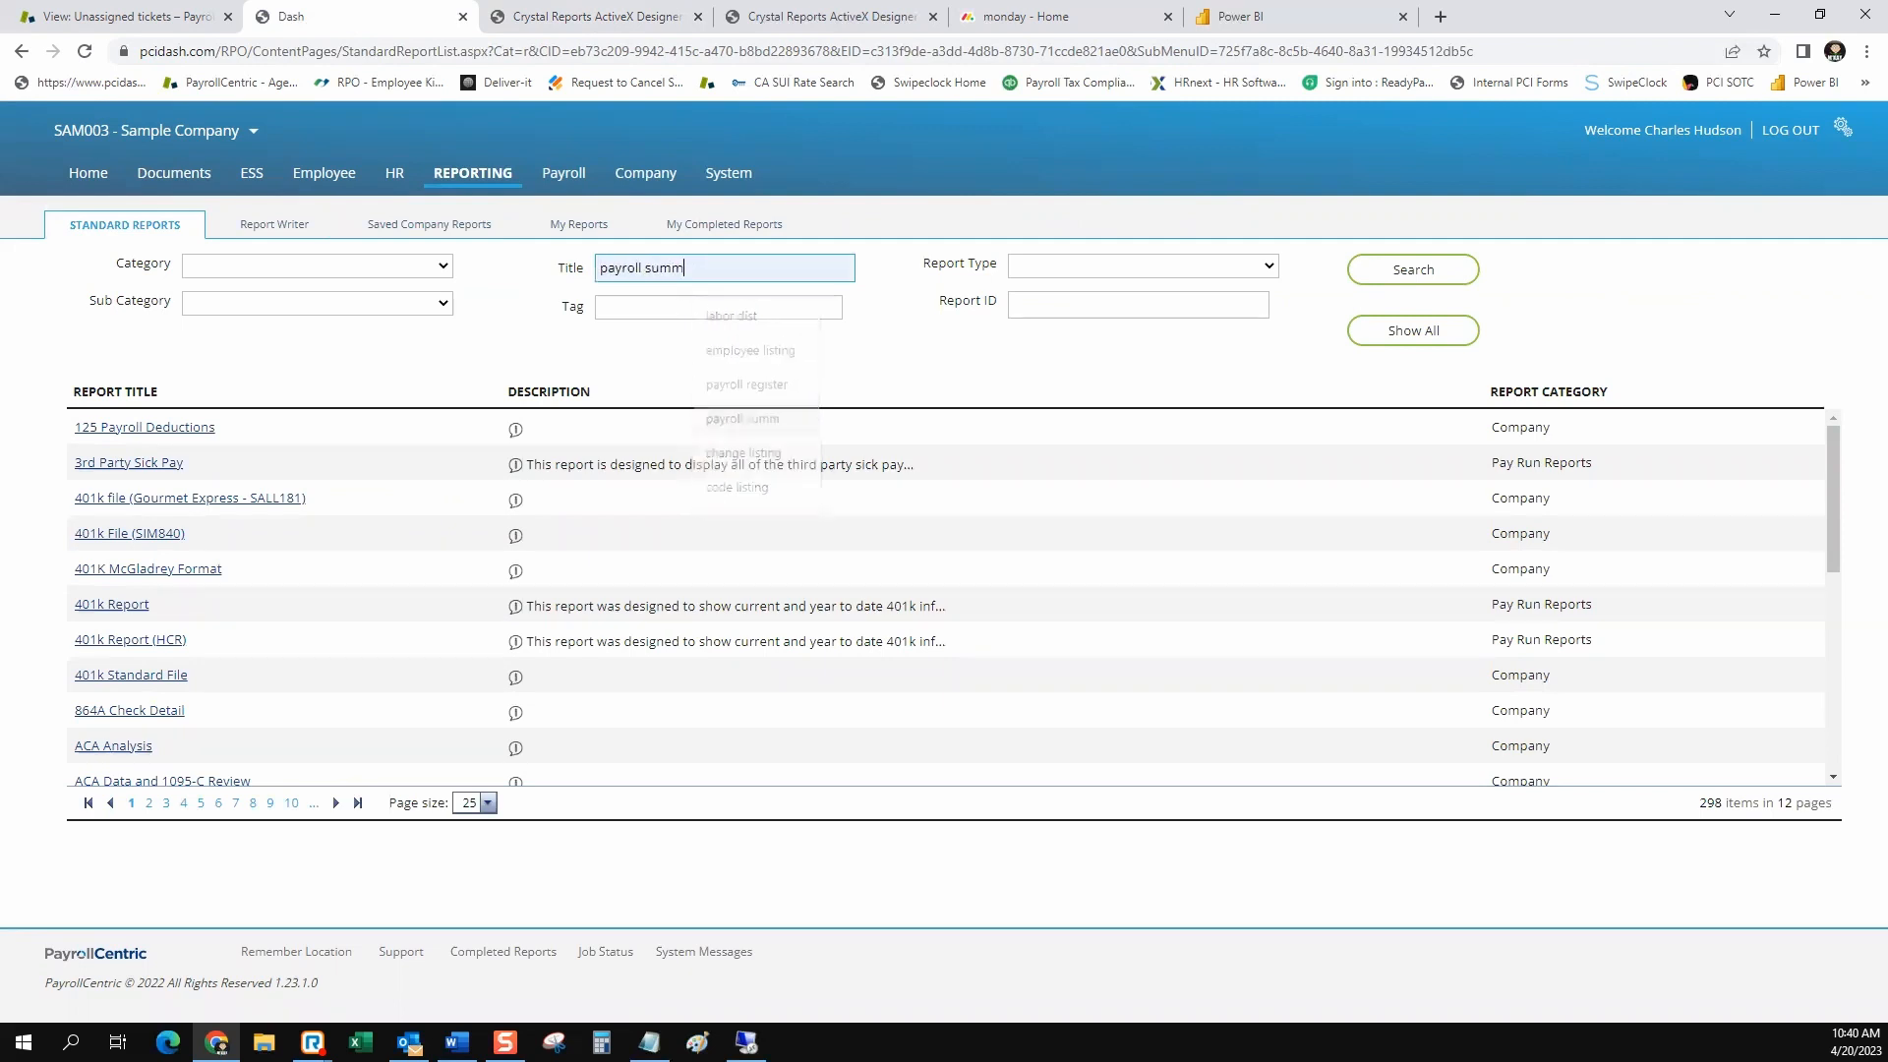
click(1412, 269)
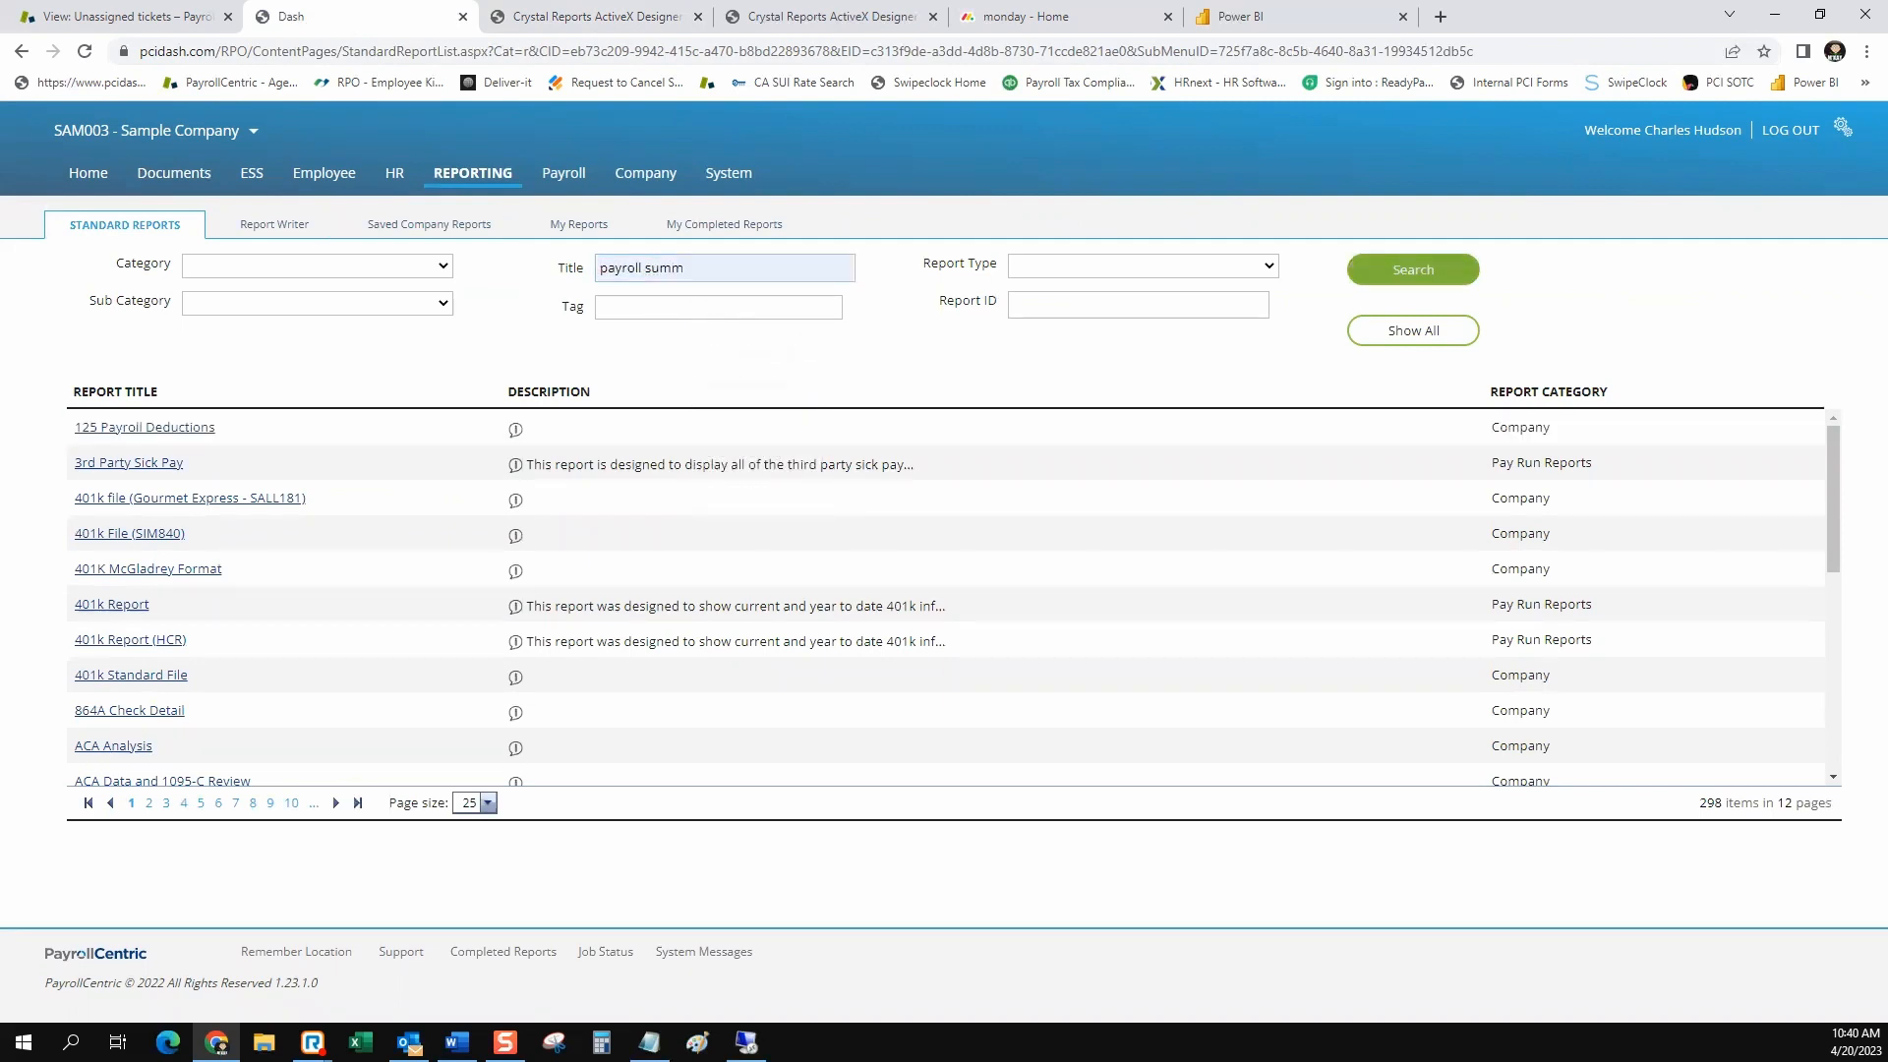
click(149, 427)
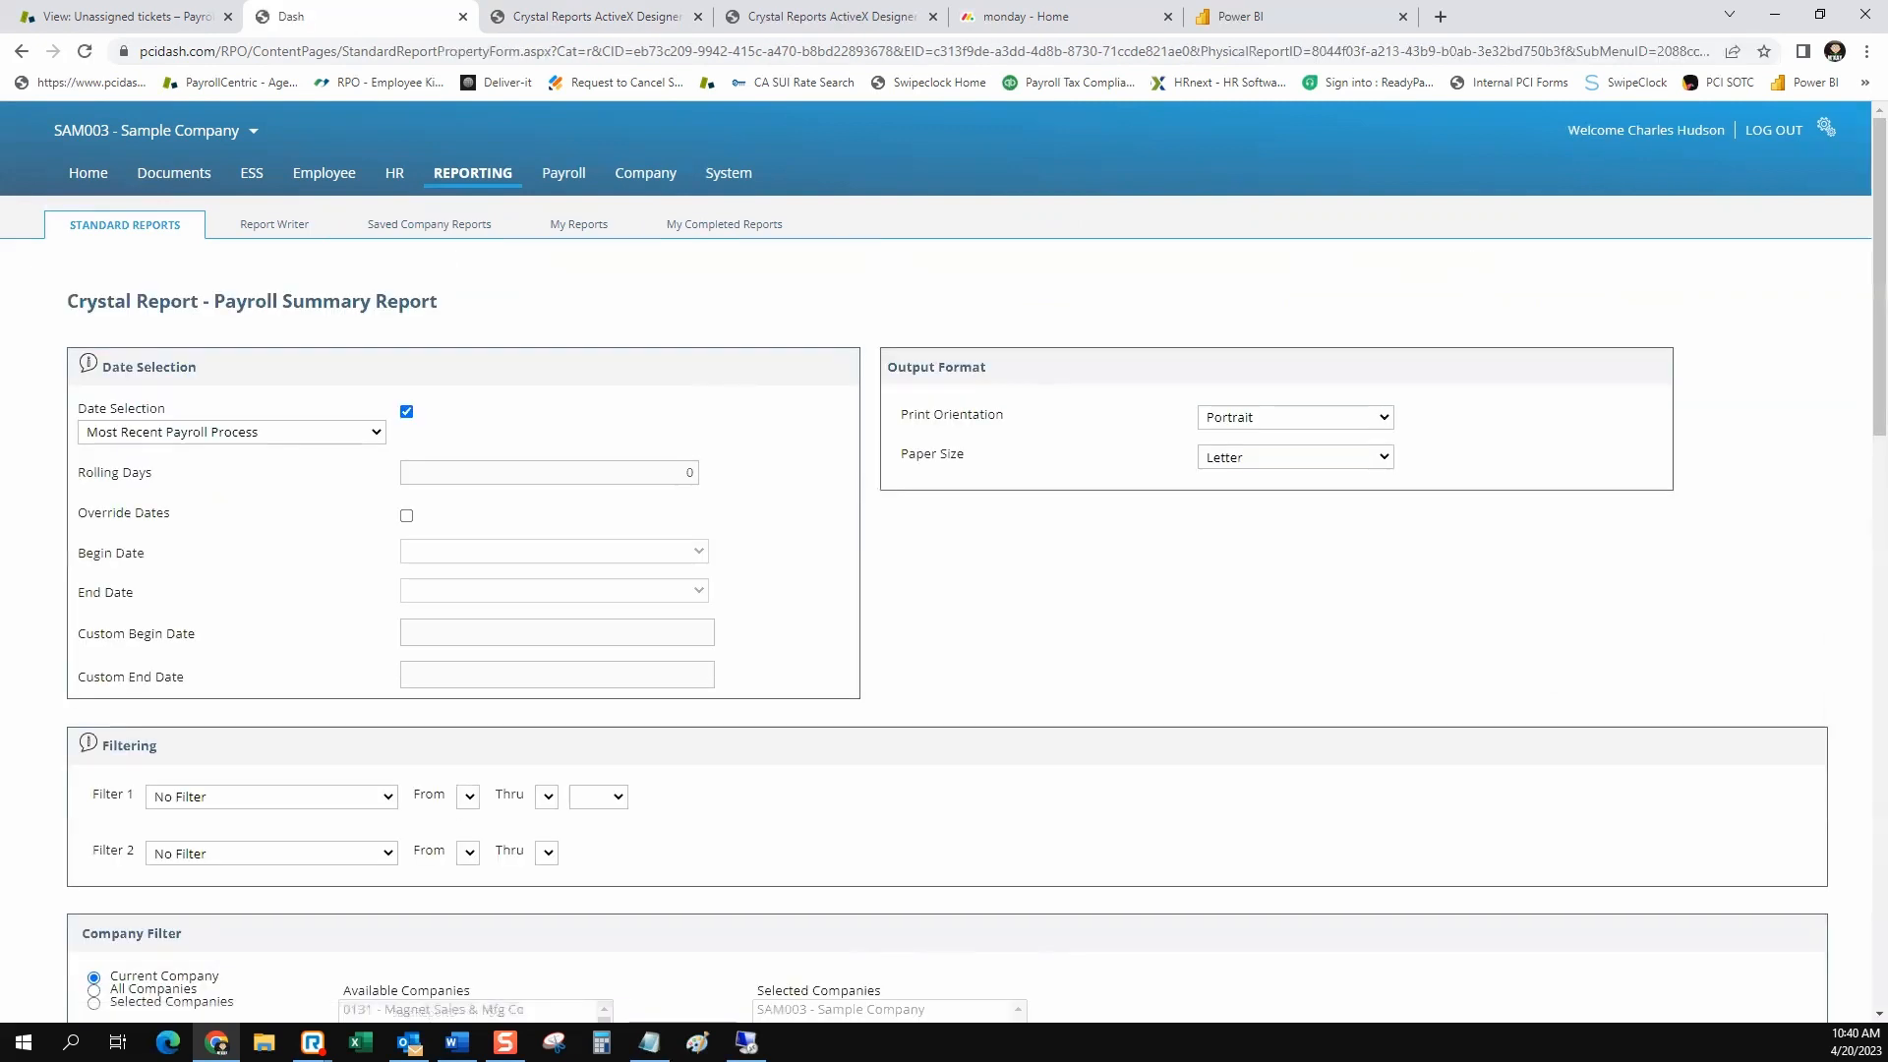
Enable the Show Cash Analysis option for the Payroll Summary Report and run the report
click(187, 433)
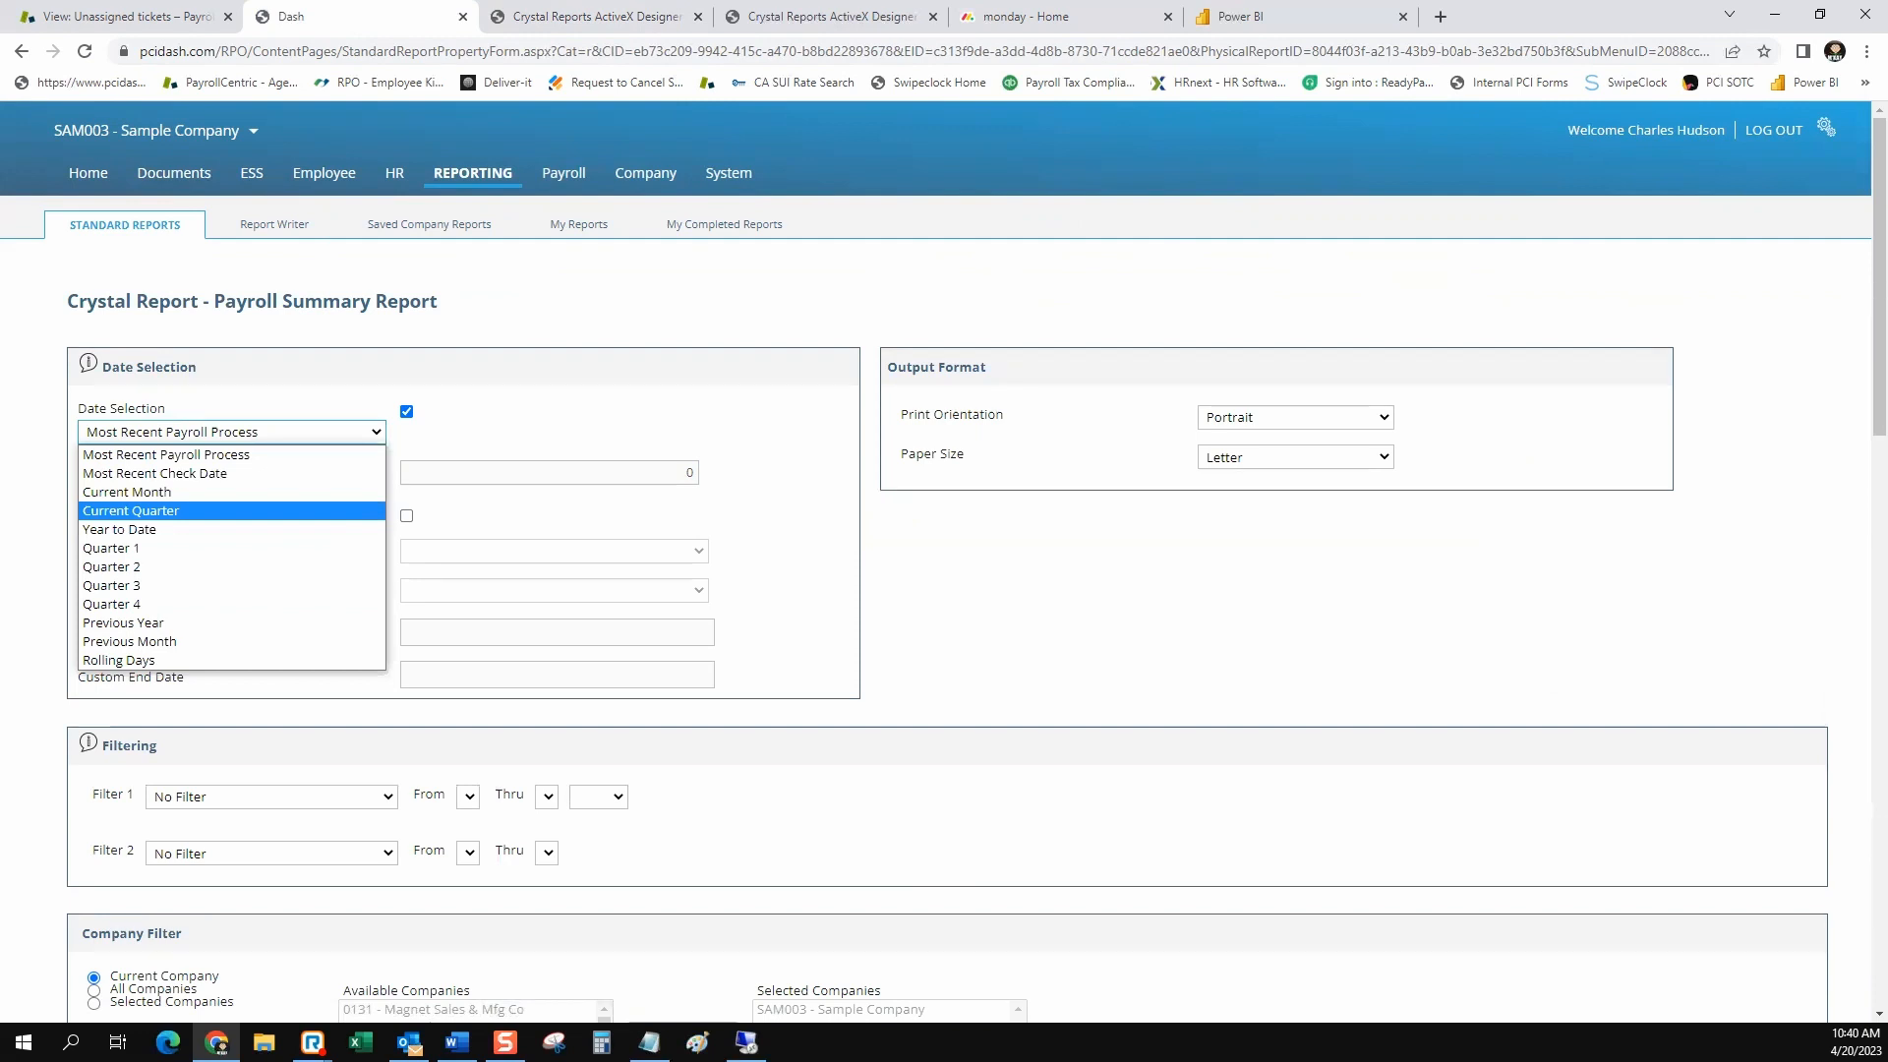
key(Escape)
scroll(944, 561, down, 14)
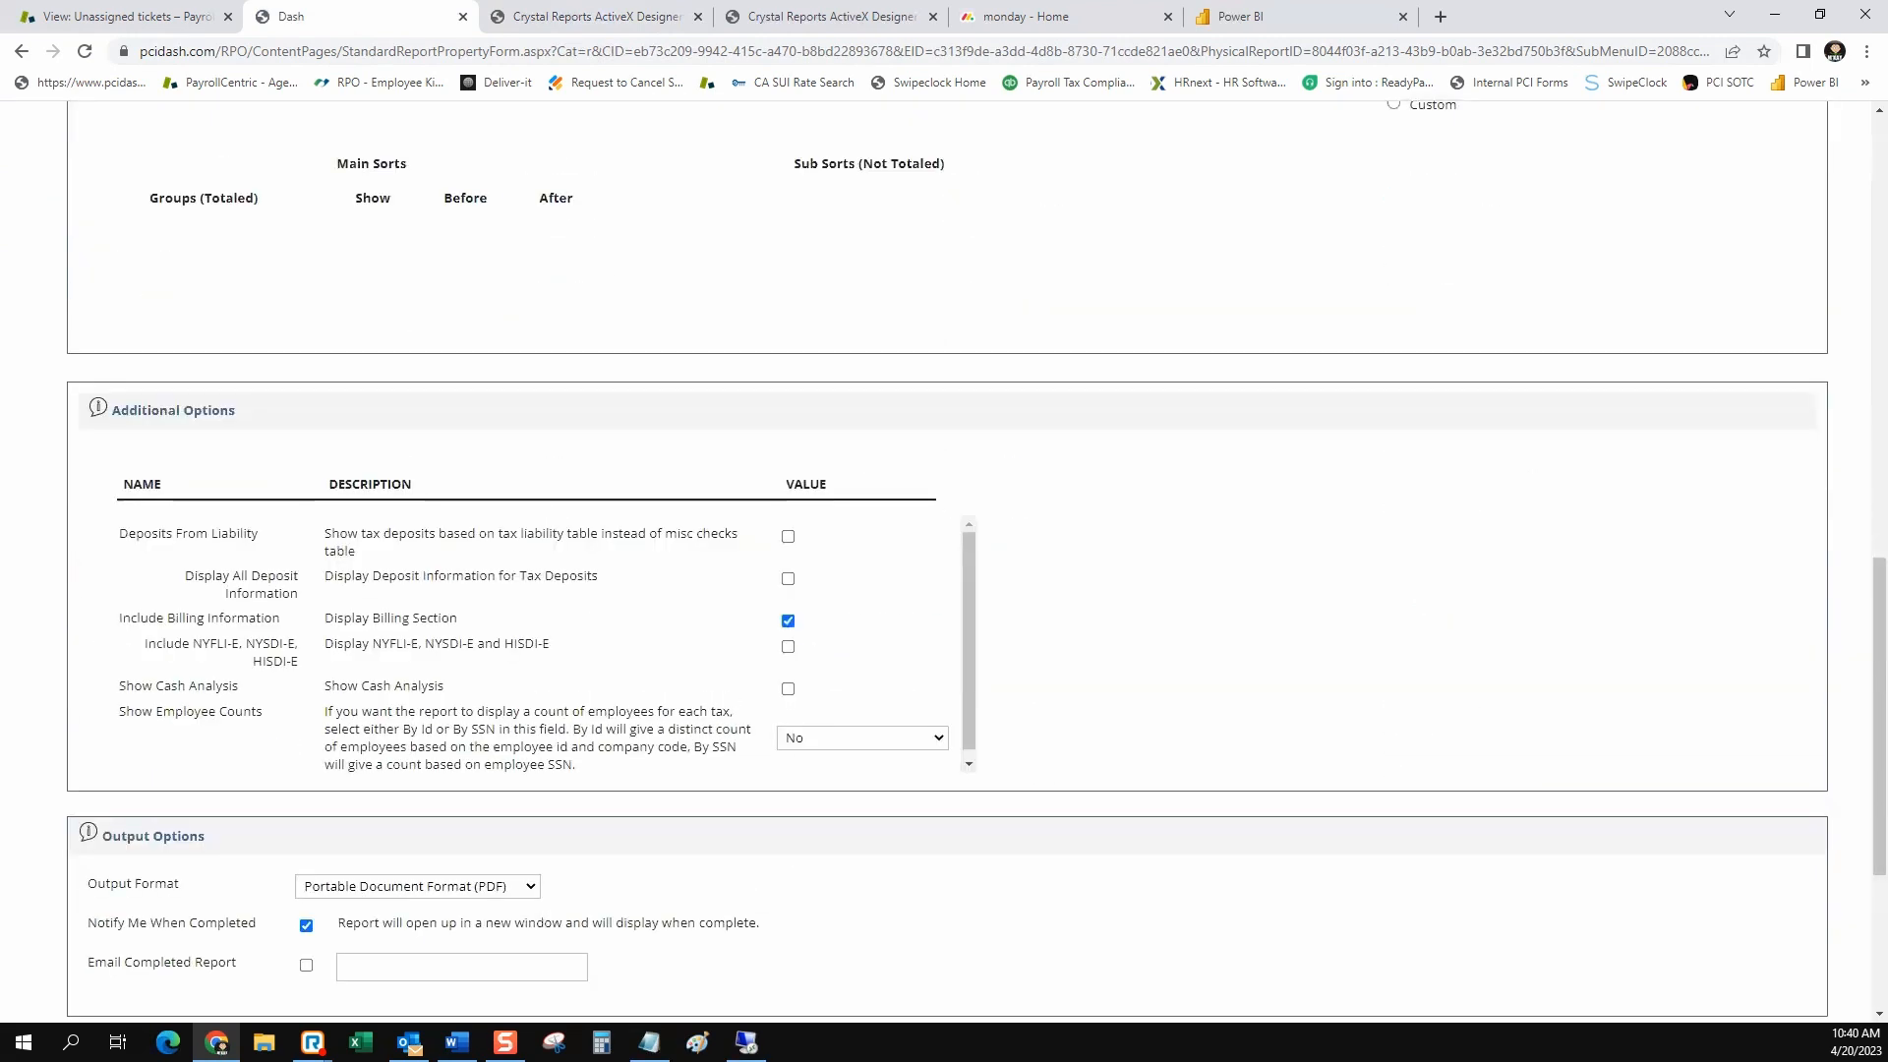
drag(325, 686, 427, 685)
click(788, 690)
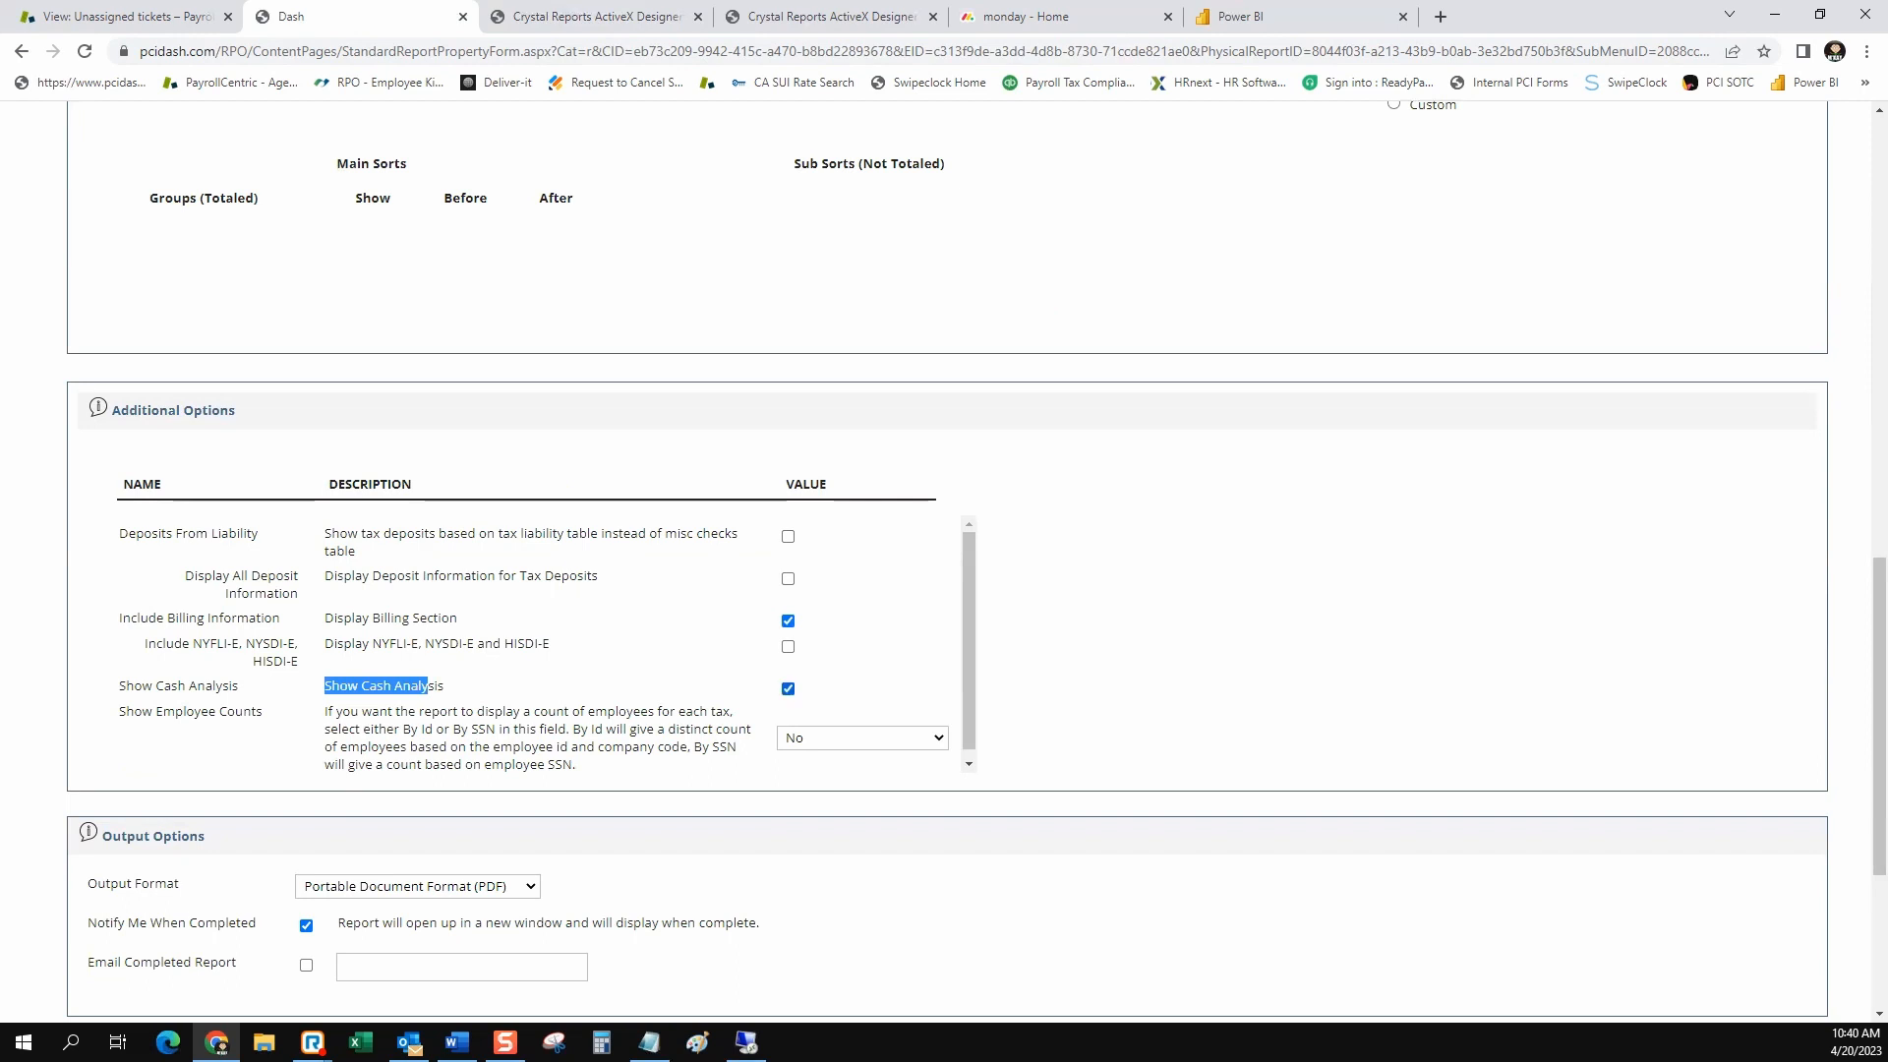
scroll(944, 560, down, 4)
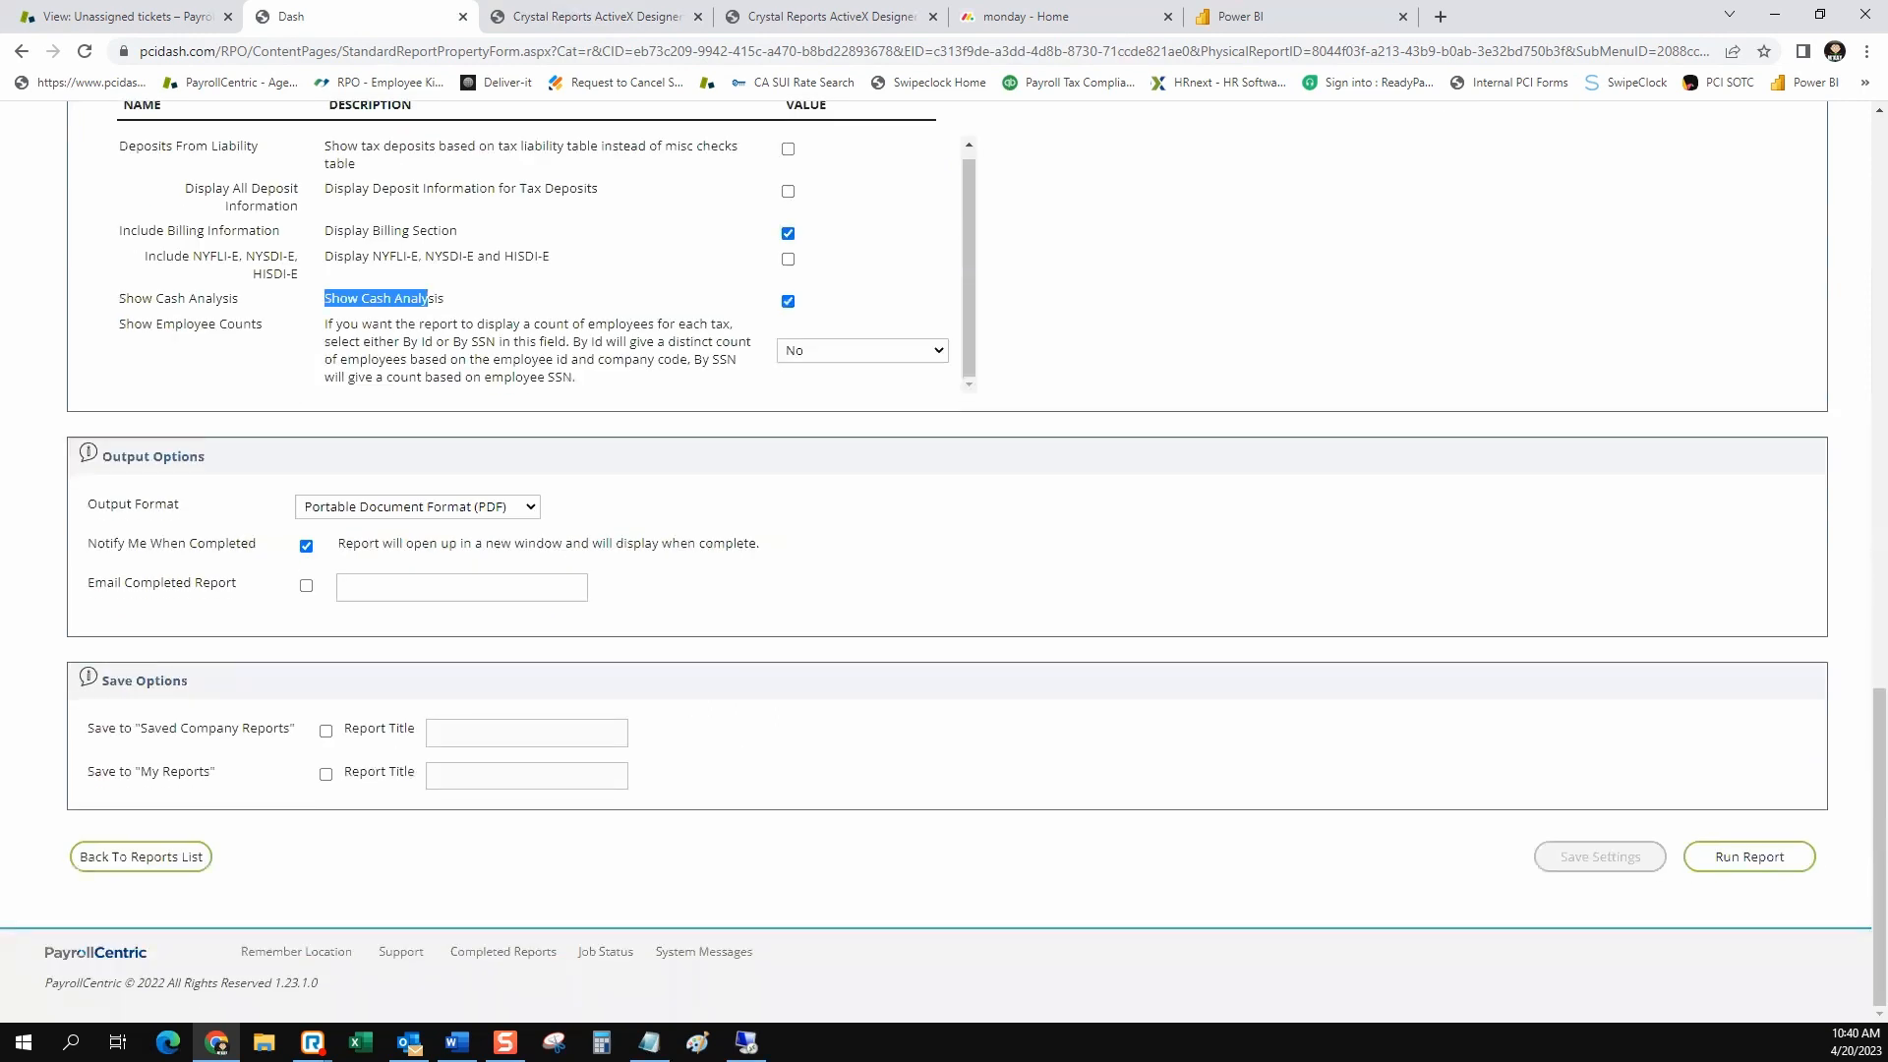
click(1749, 857)
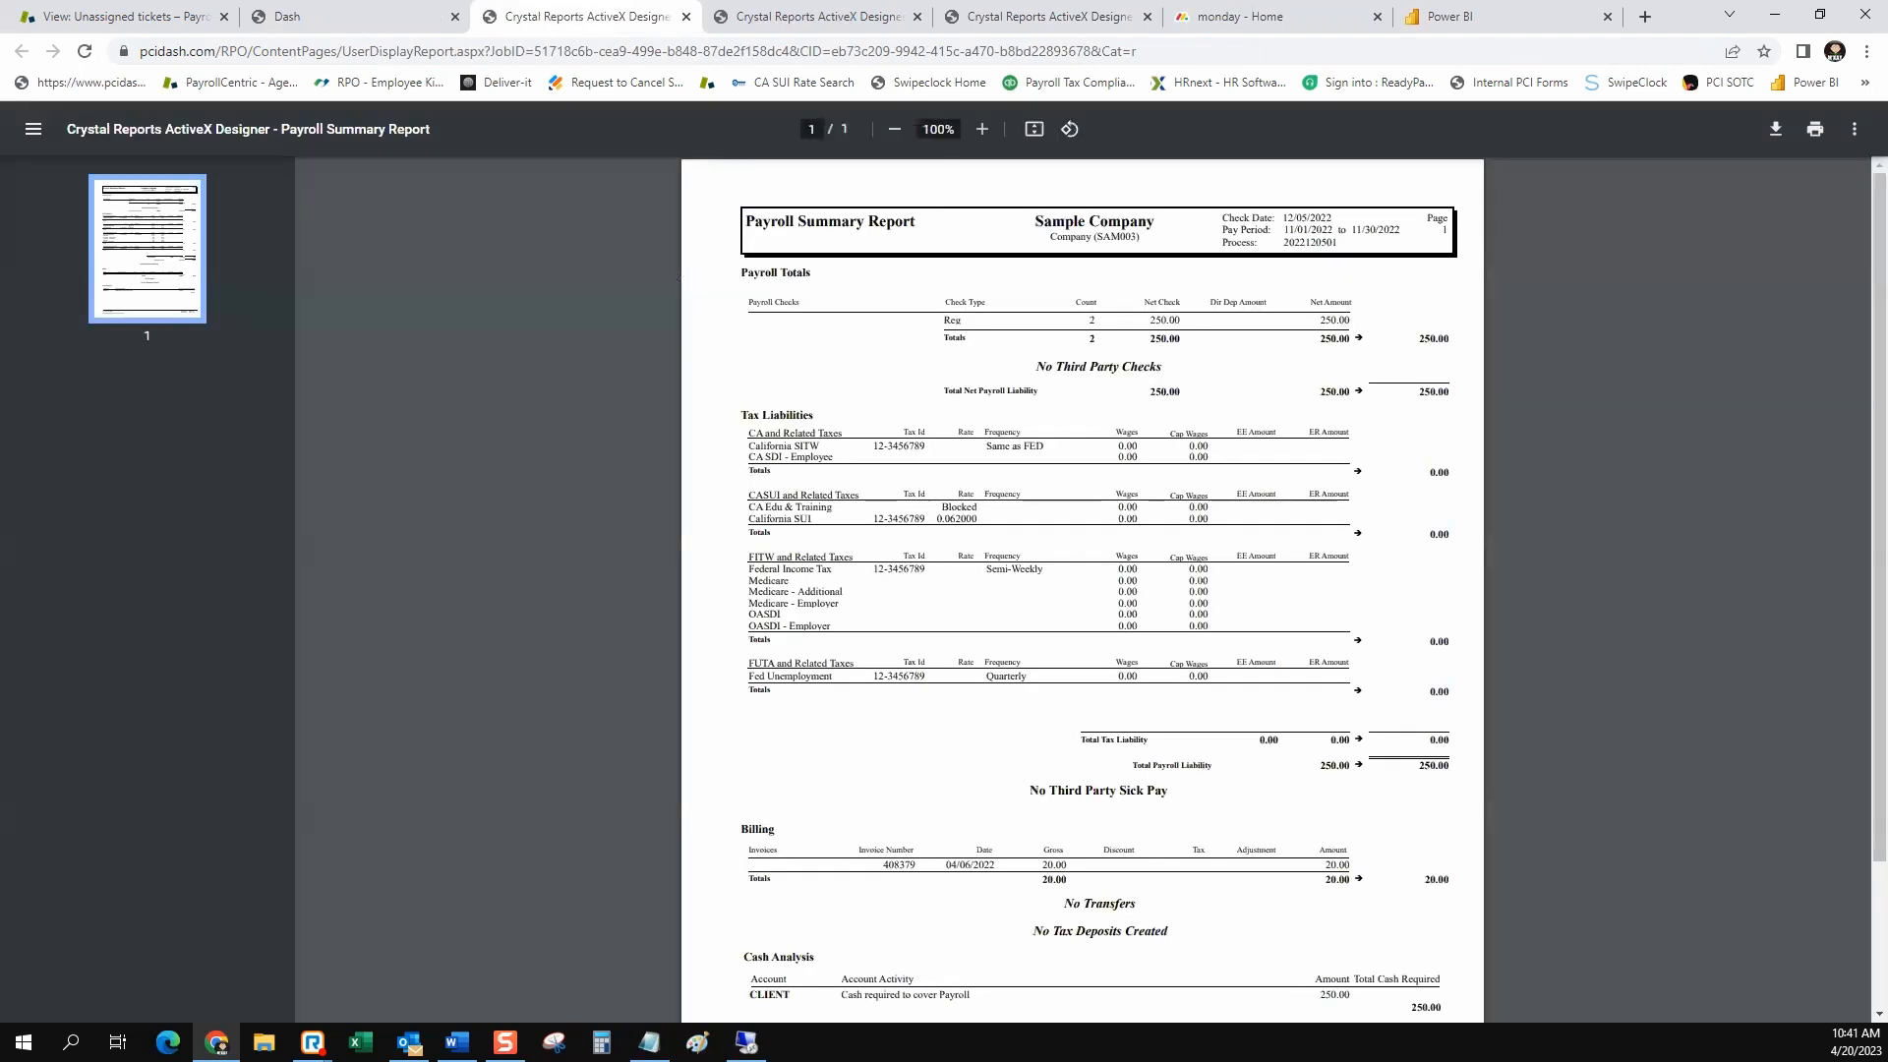
Examine the Cash Analysis section of the generated report, highlighting the "Cash required to cover Payroll" activity and its amounts
scroll(1082, 590, down, 3)
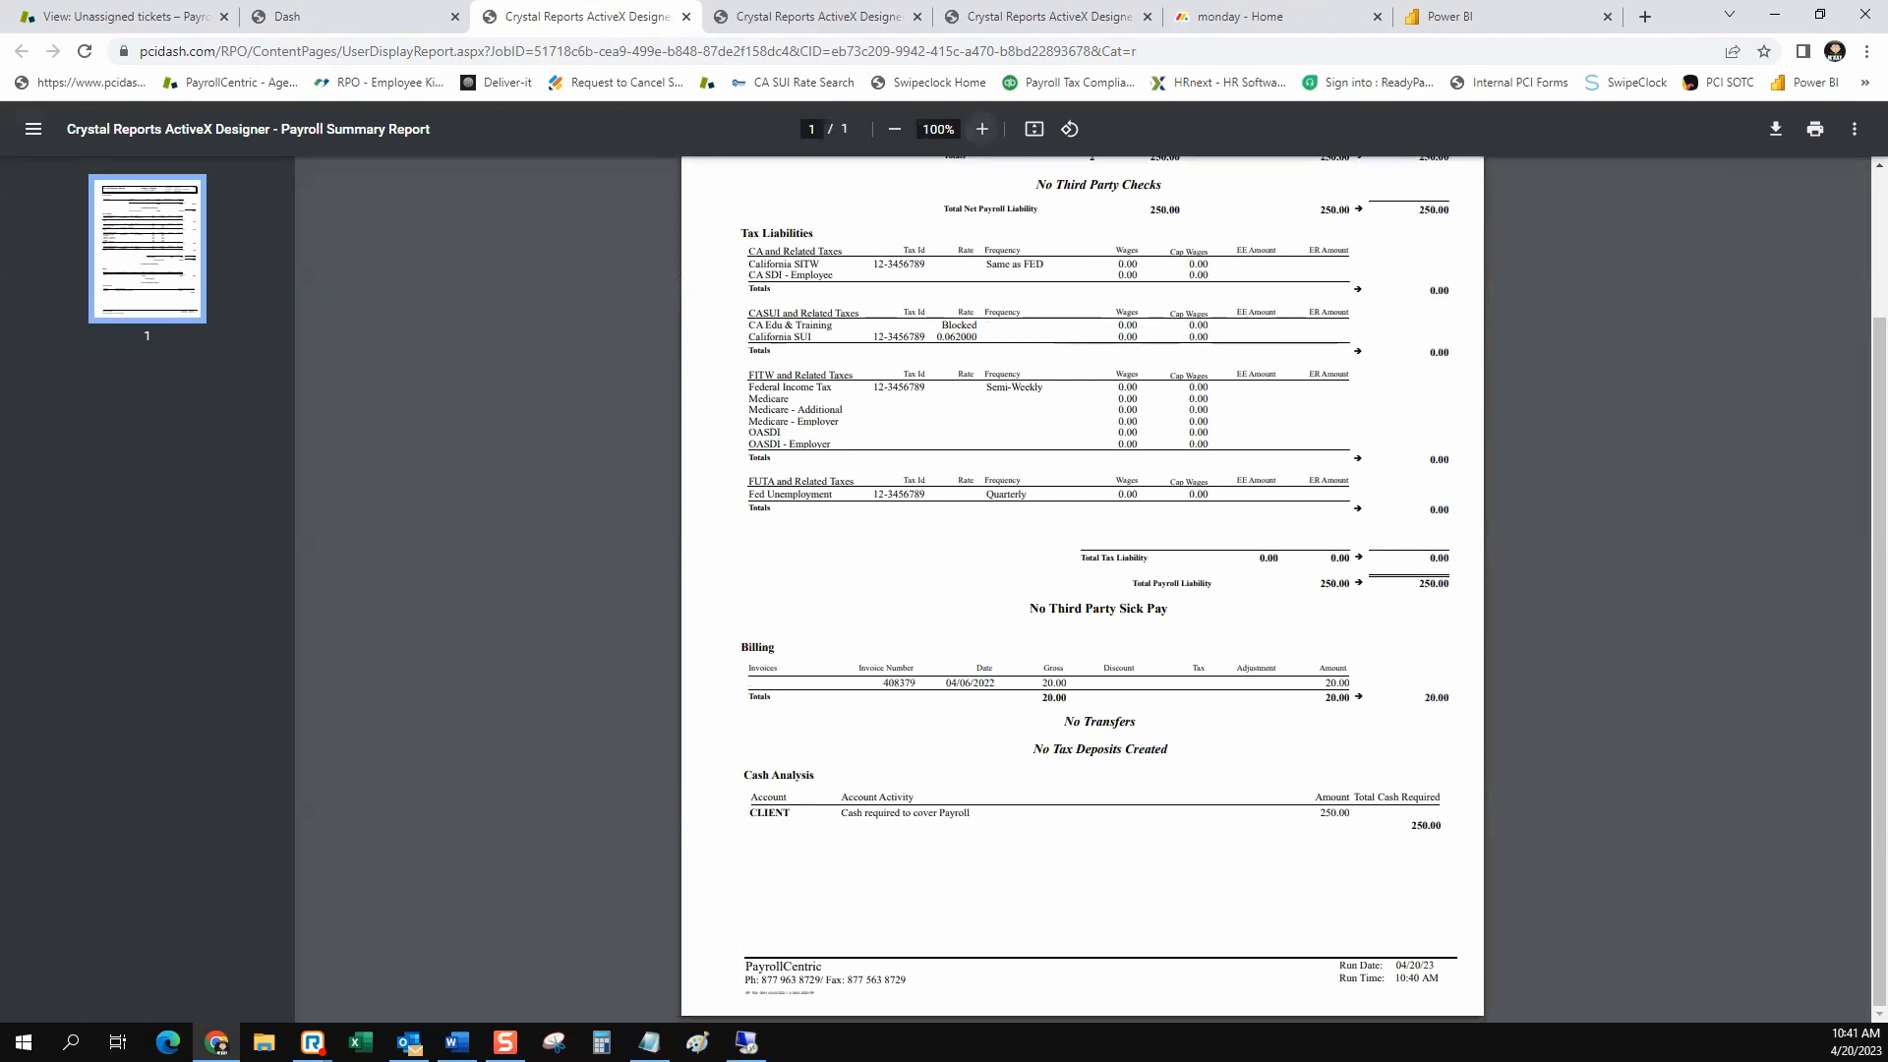
click(981, 129)
click(981, 129)
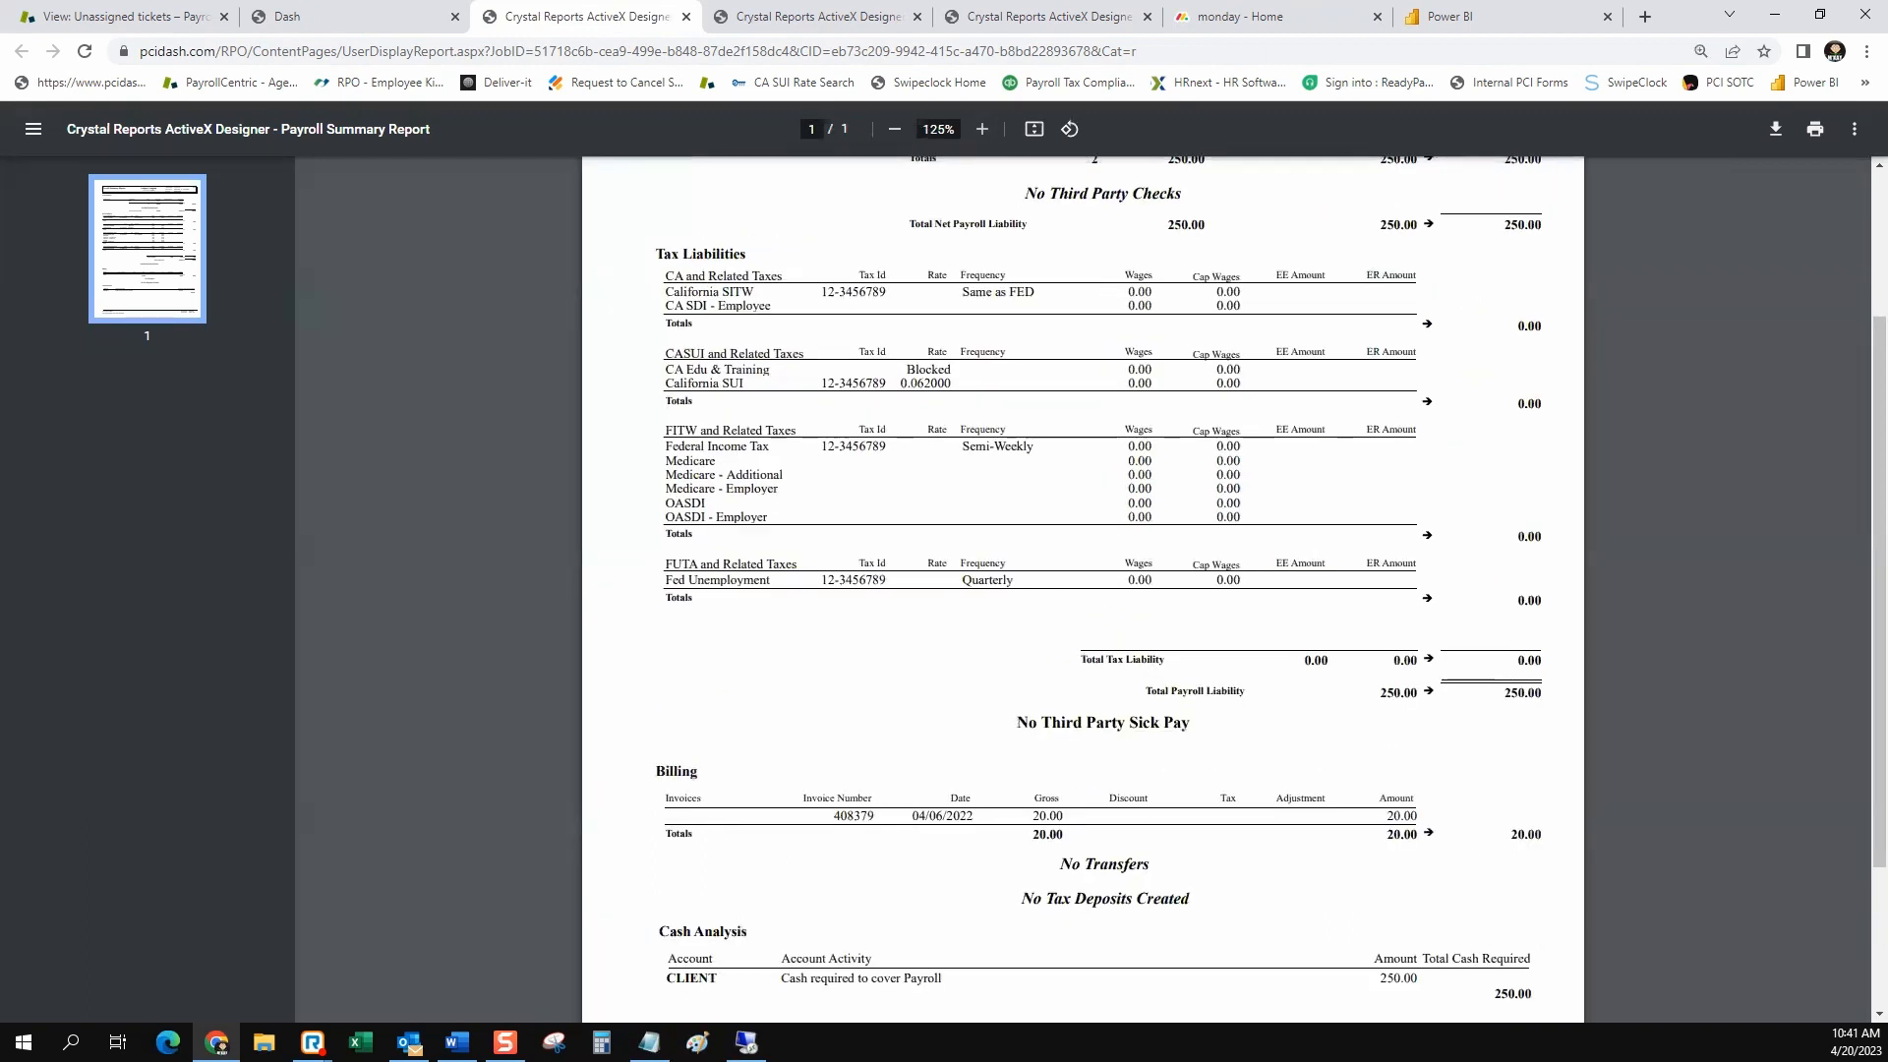
scroll(1082, 590, down, 3)
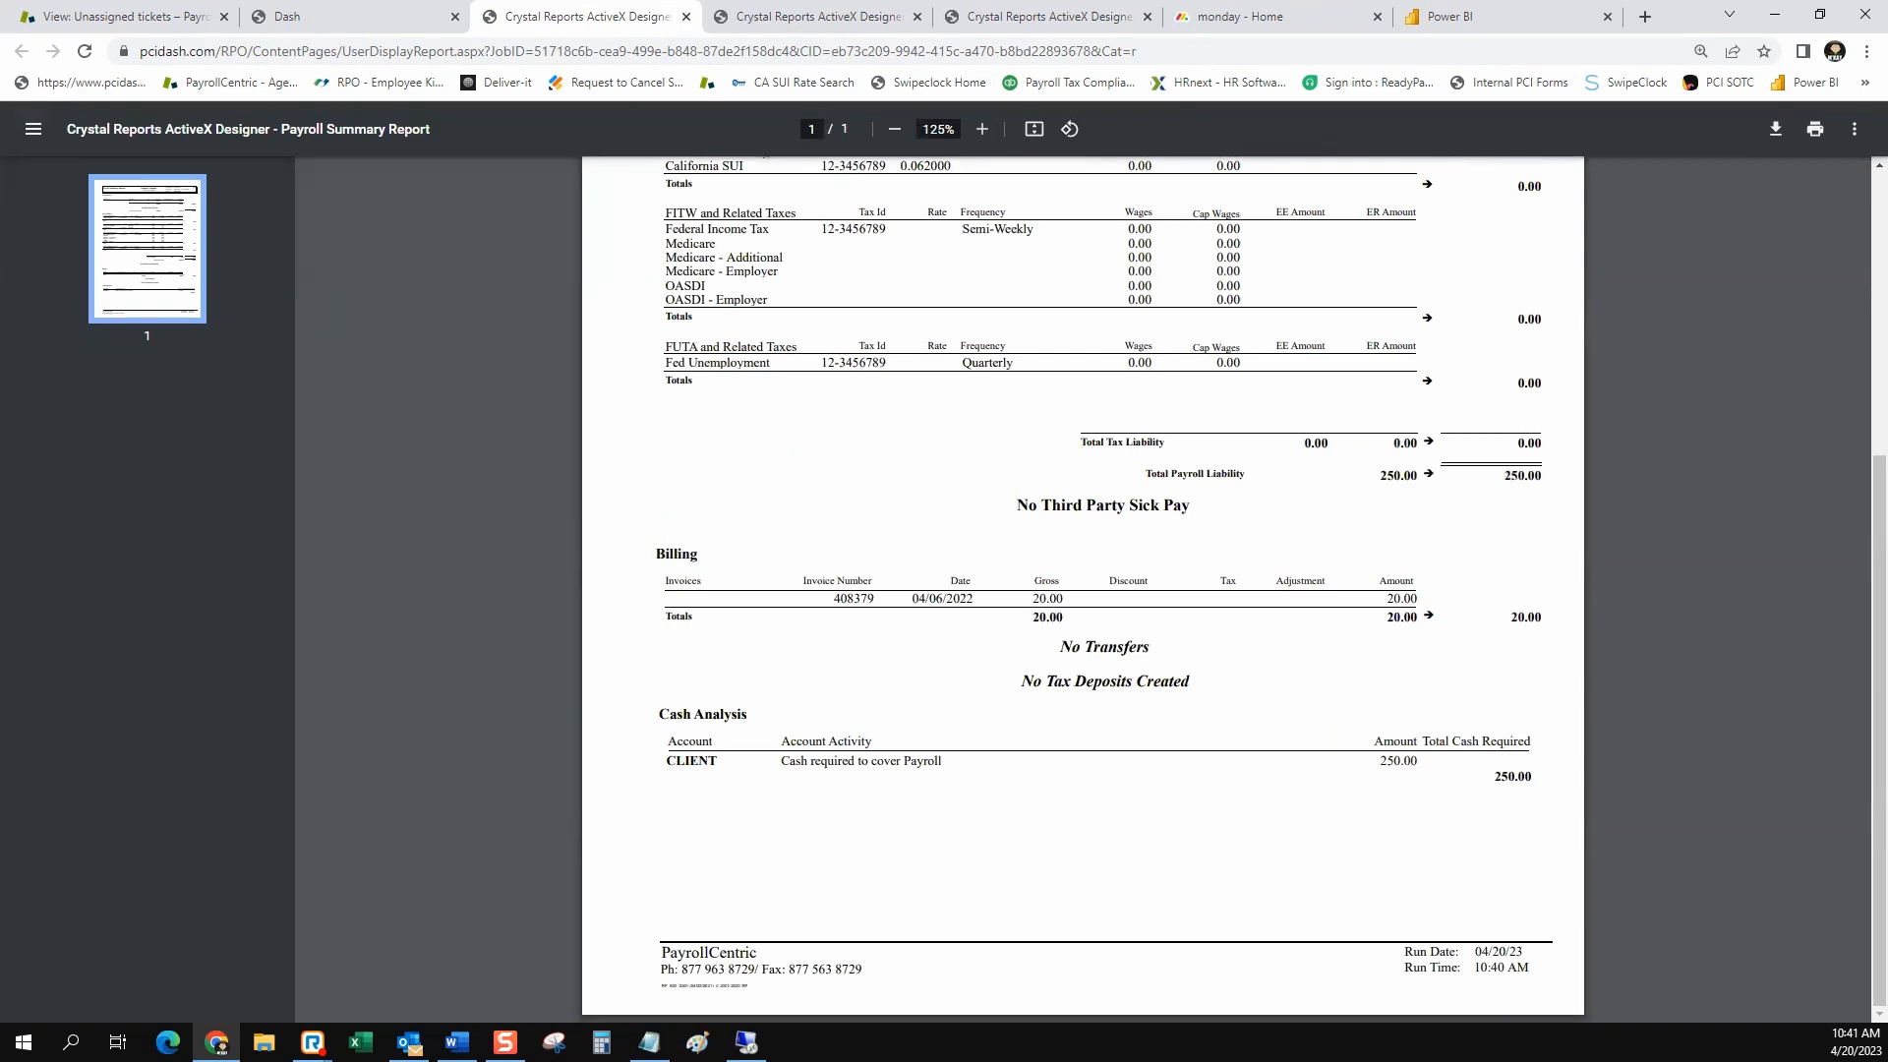
drag(944, 762, 791, 762)
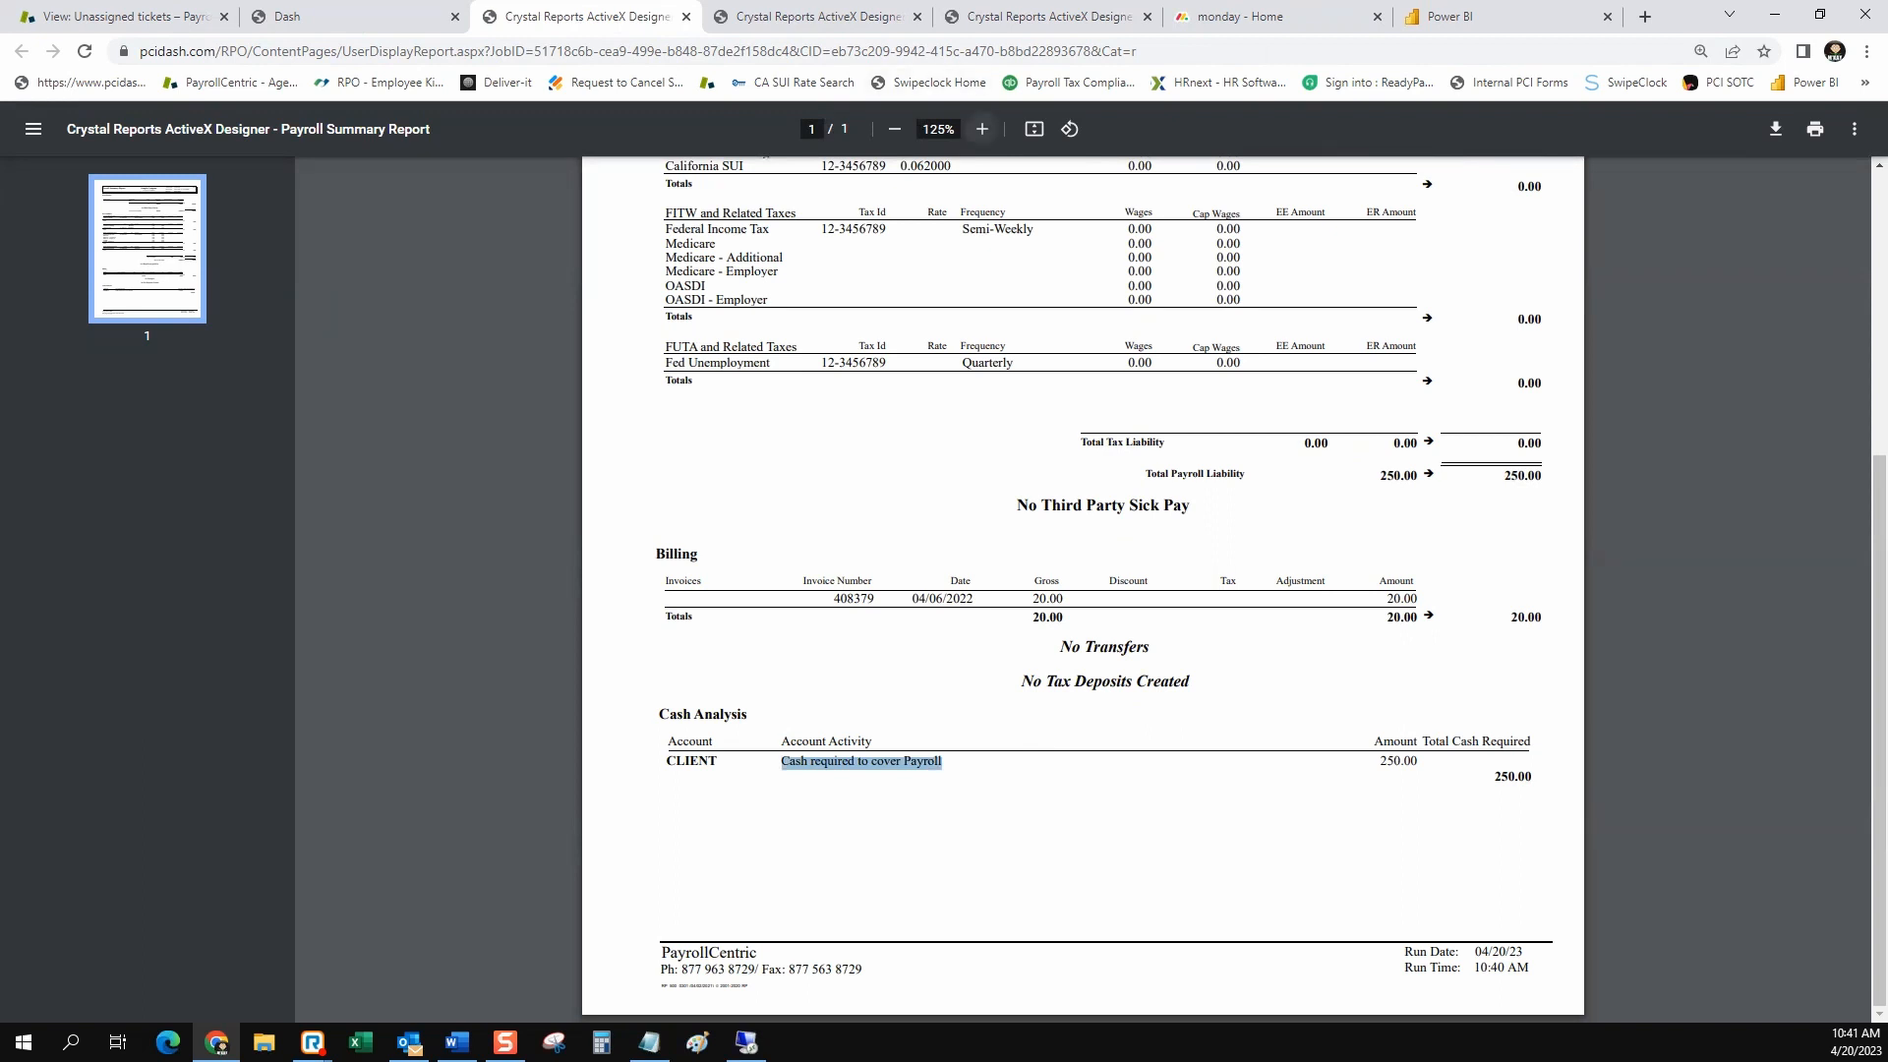
click(981, 128)
click(981, 129)
scroll(1082, 590, down, 3)
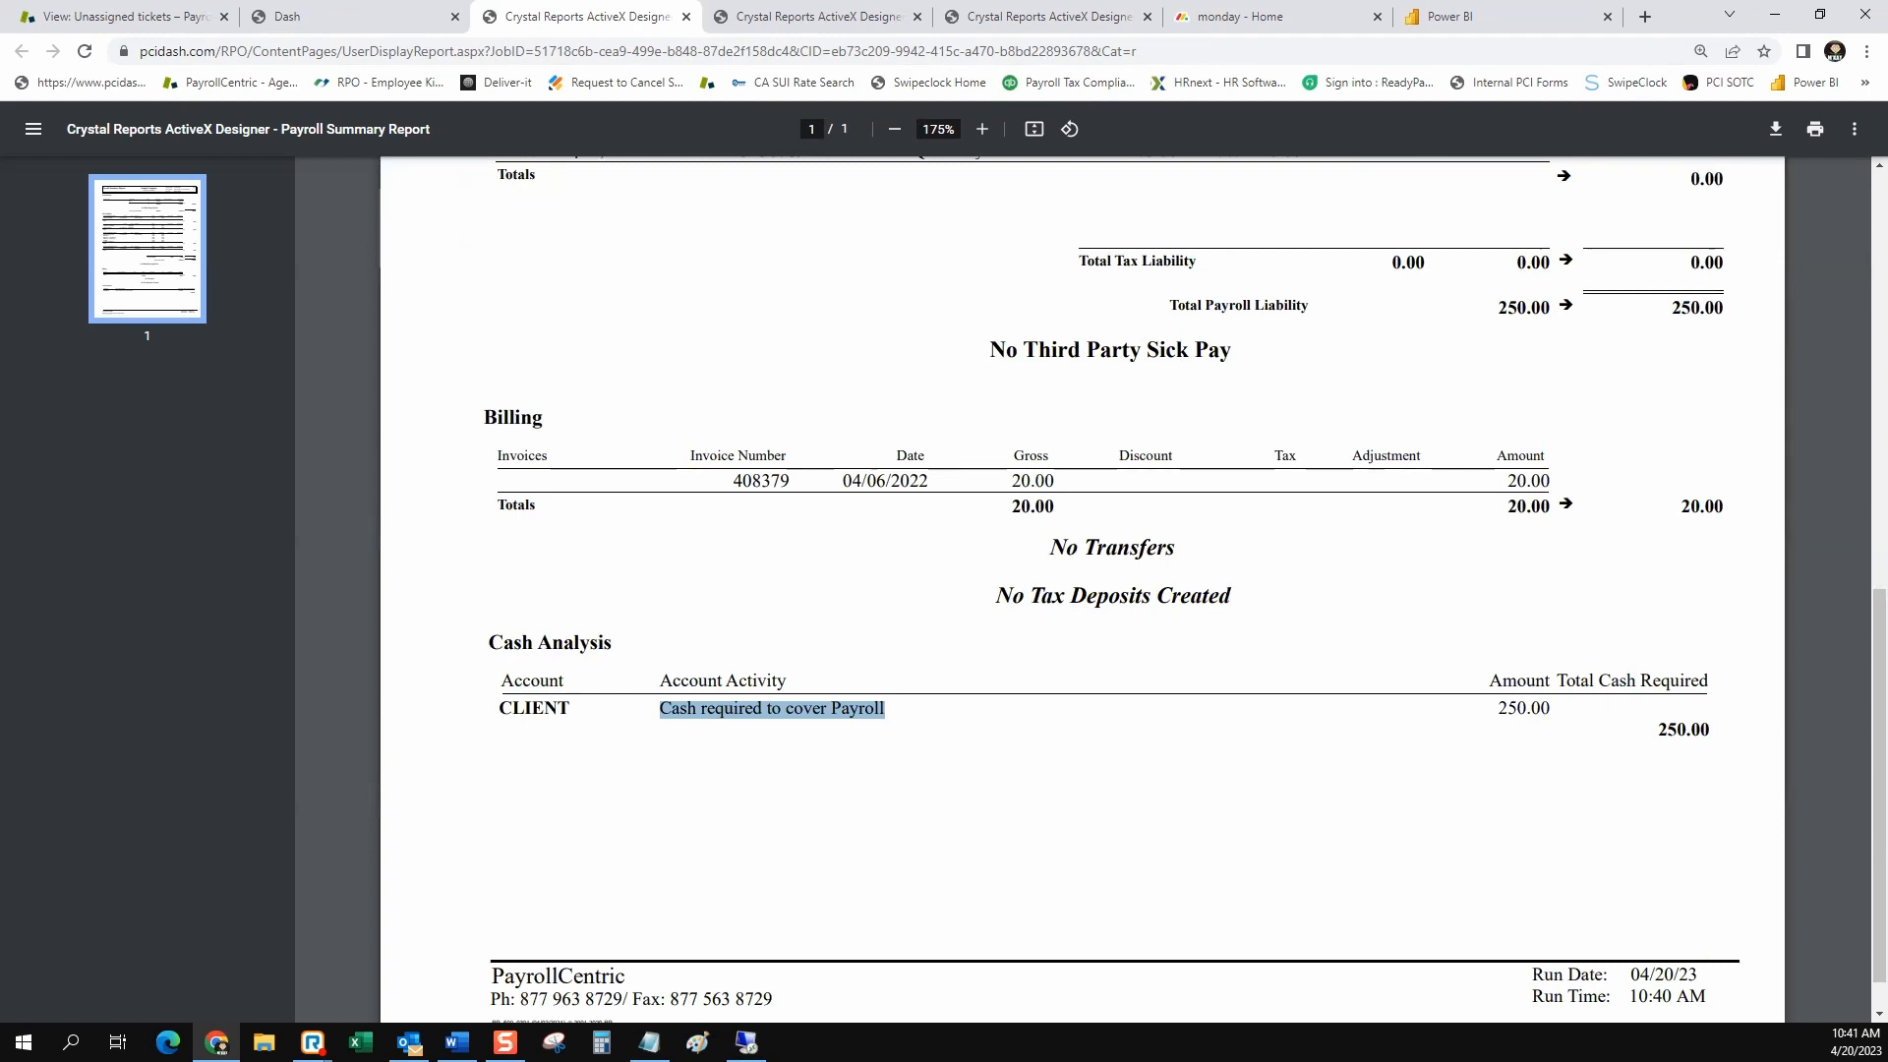
click(885, 723)
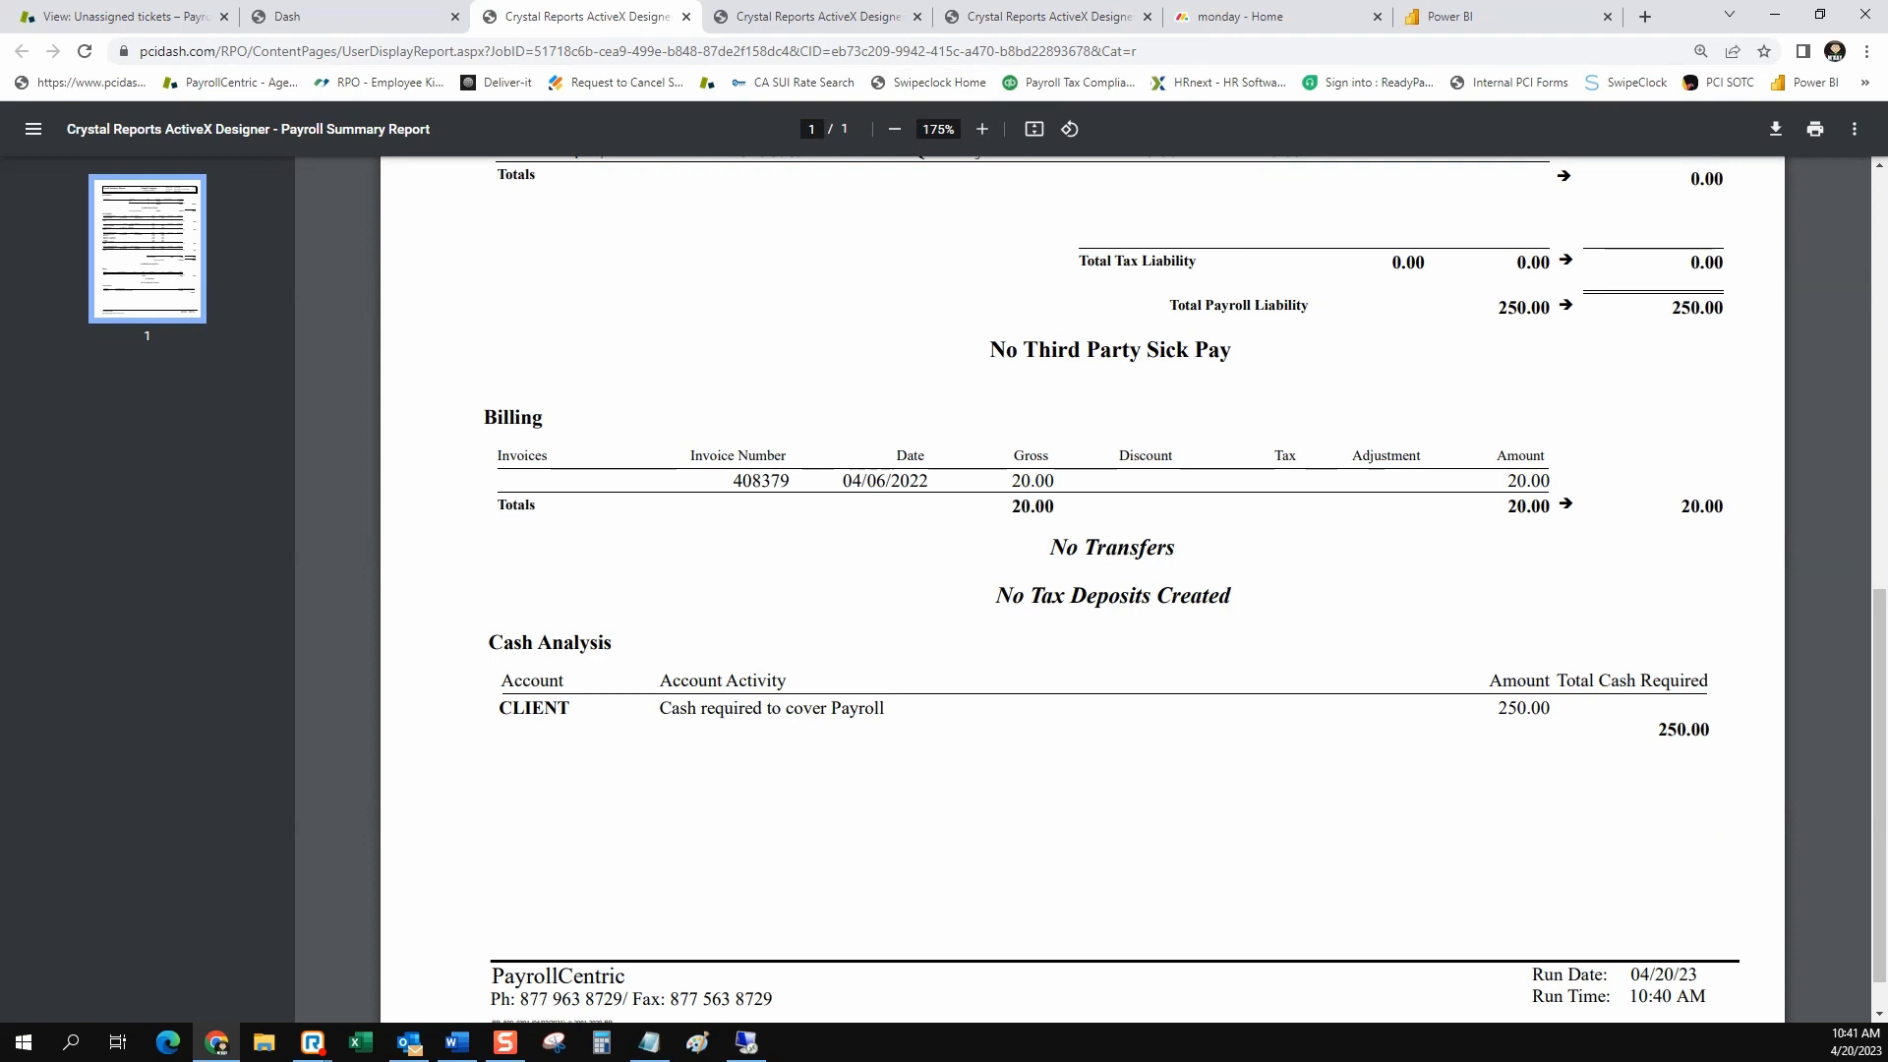
drag(1711, 731, 1657, 730)
drag(1553, 708, 1497, 709)
drag(886, 708, 659, 709)
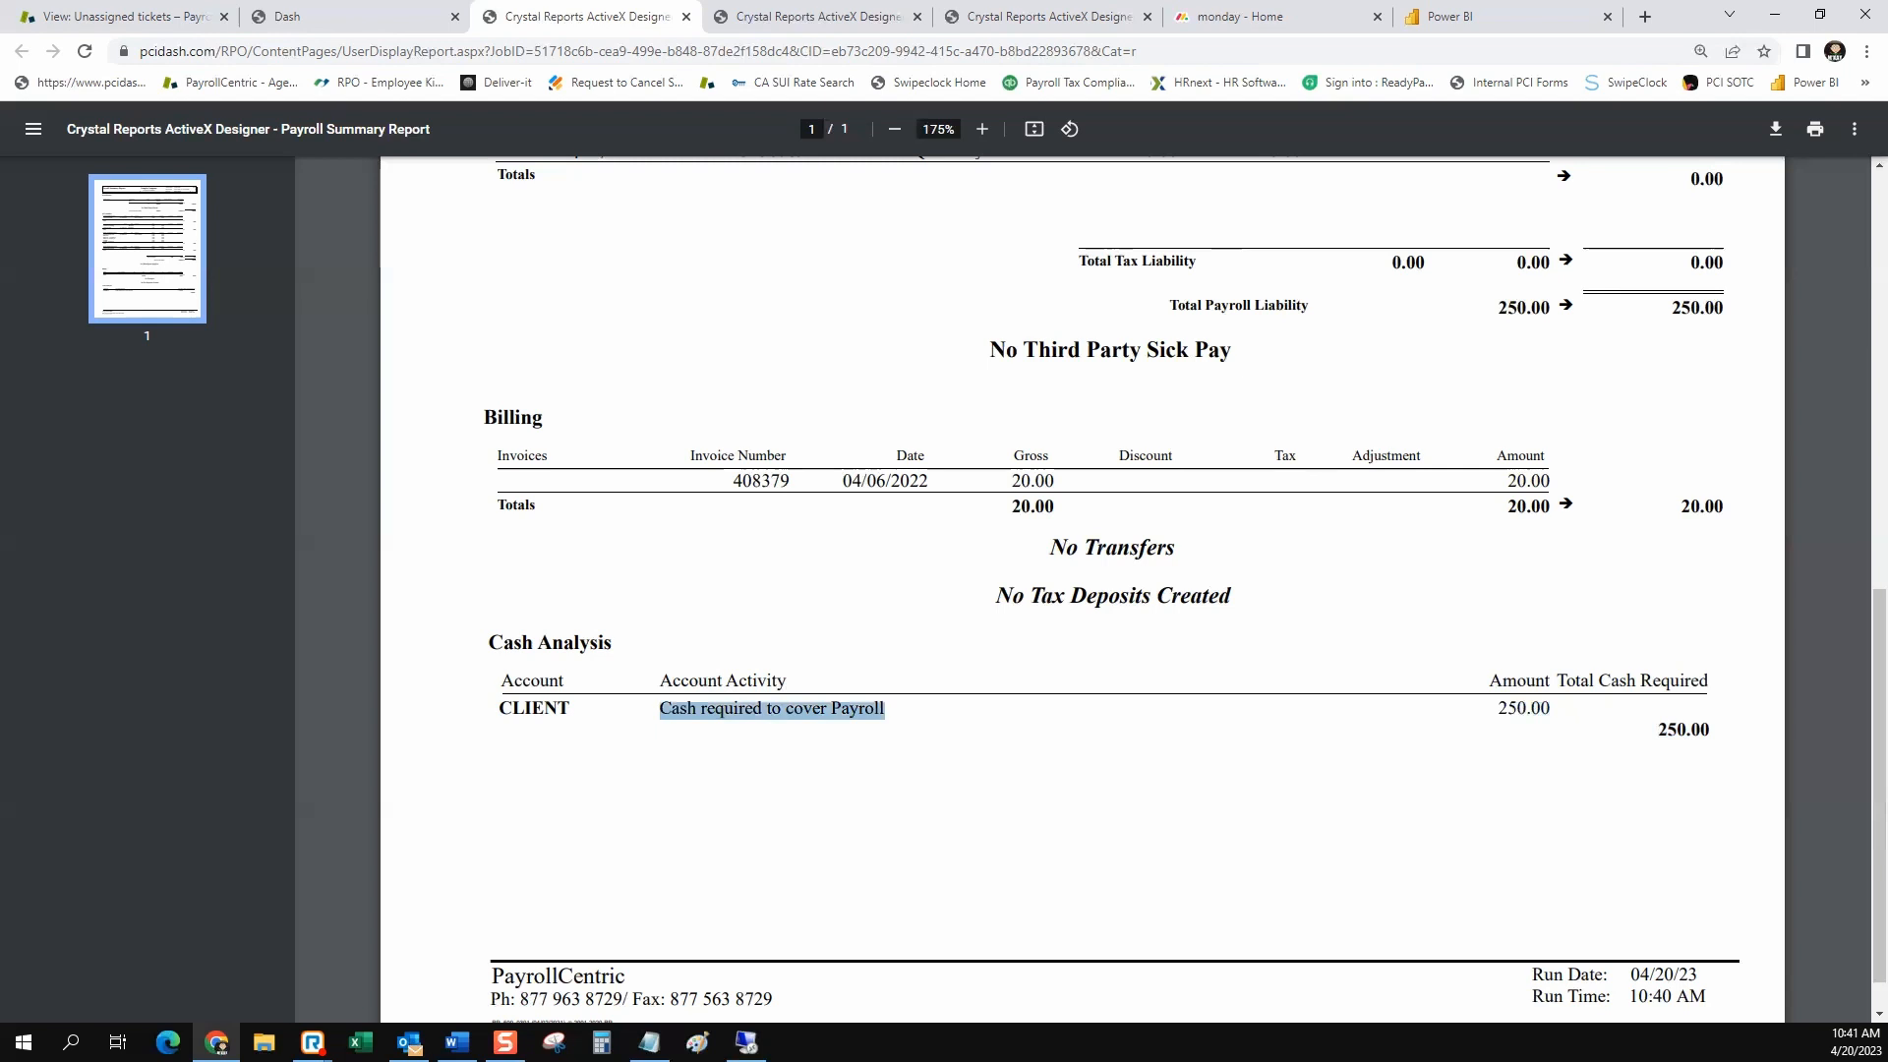
Review the report's tax liabilities, total payroll liability and billing sections, then return to the cash analysis
scroll(1081, 590, up, 4)
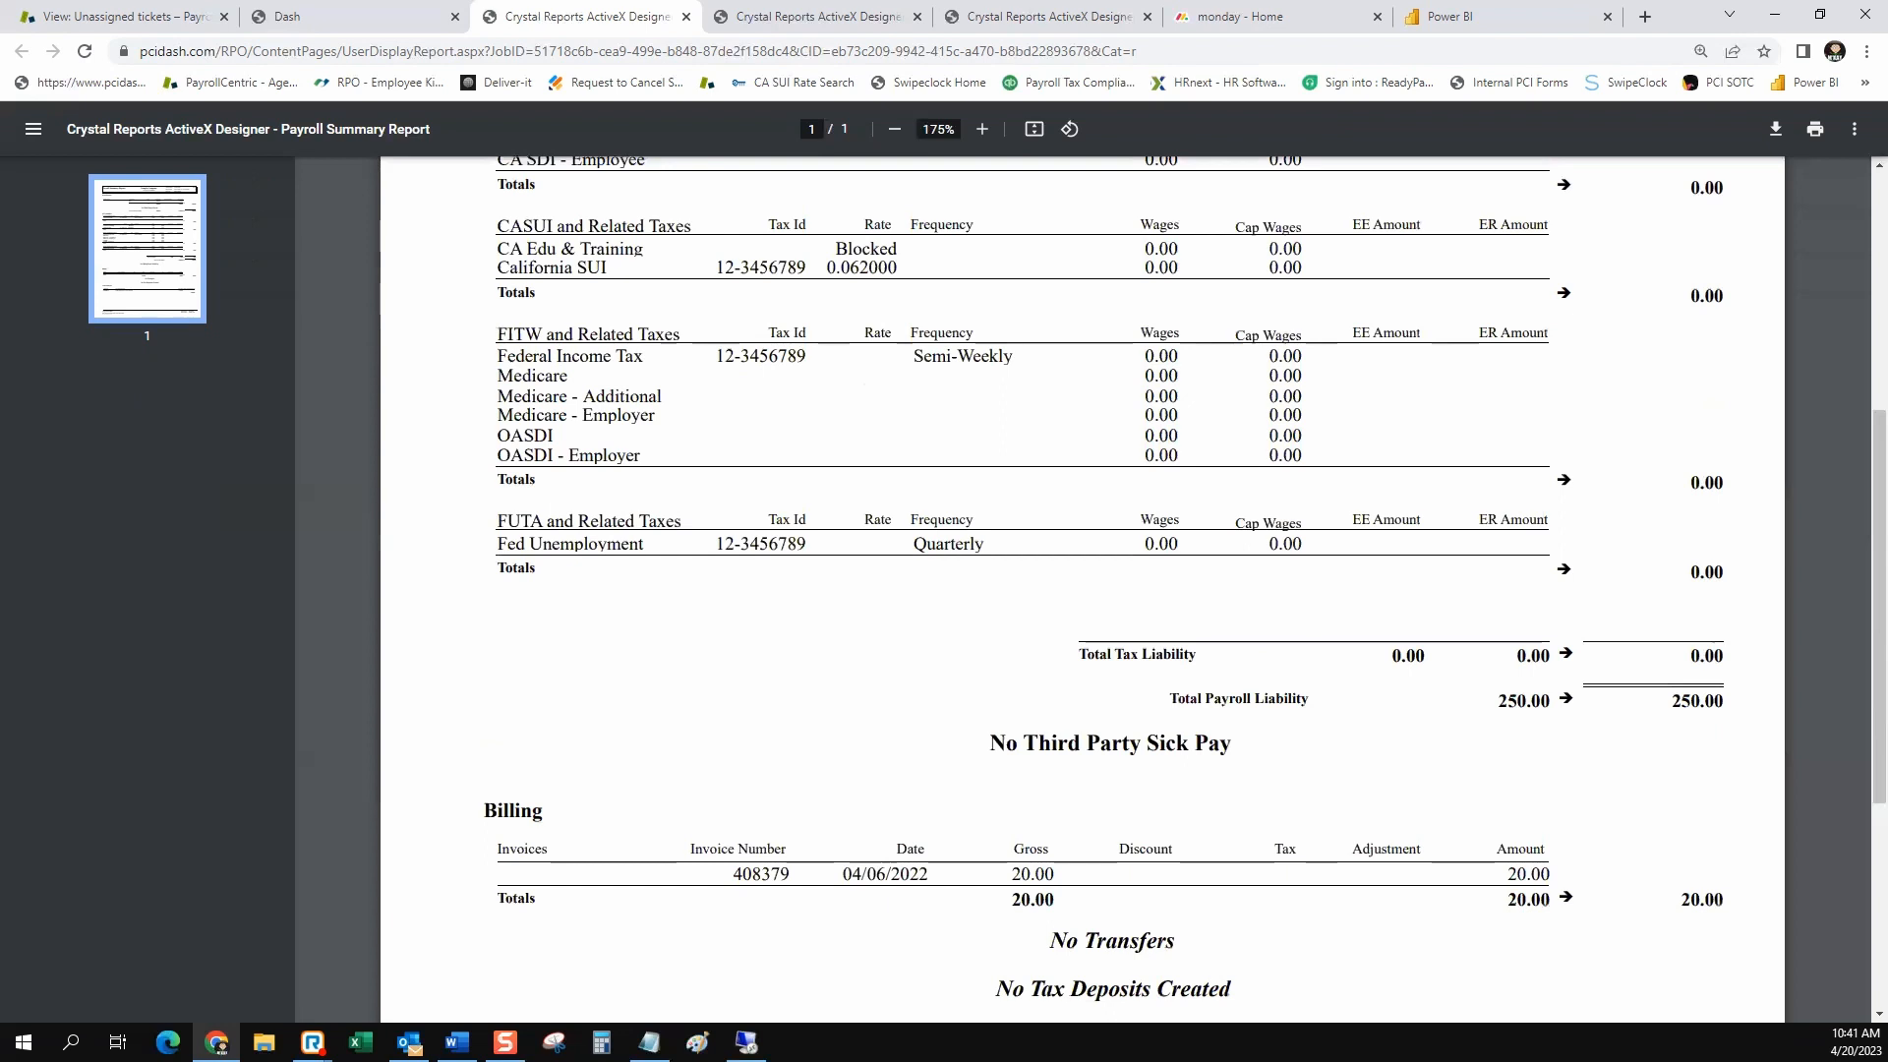
scroll(1081, 590, up, 1)
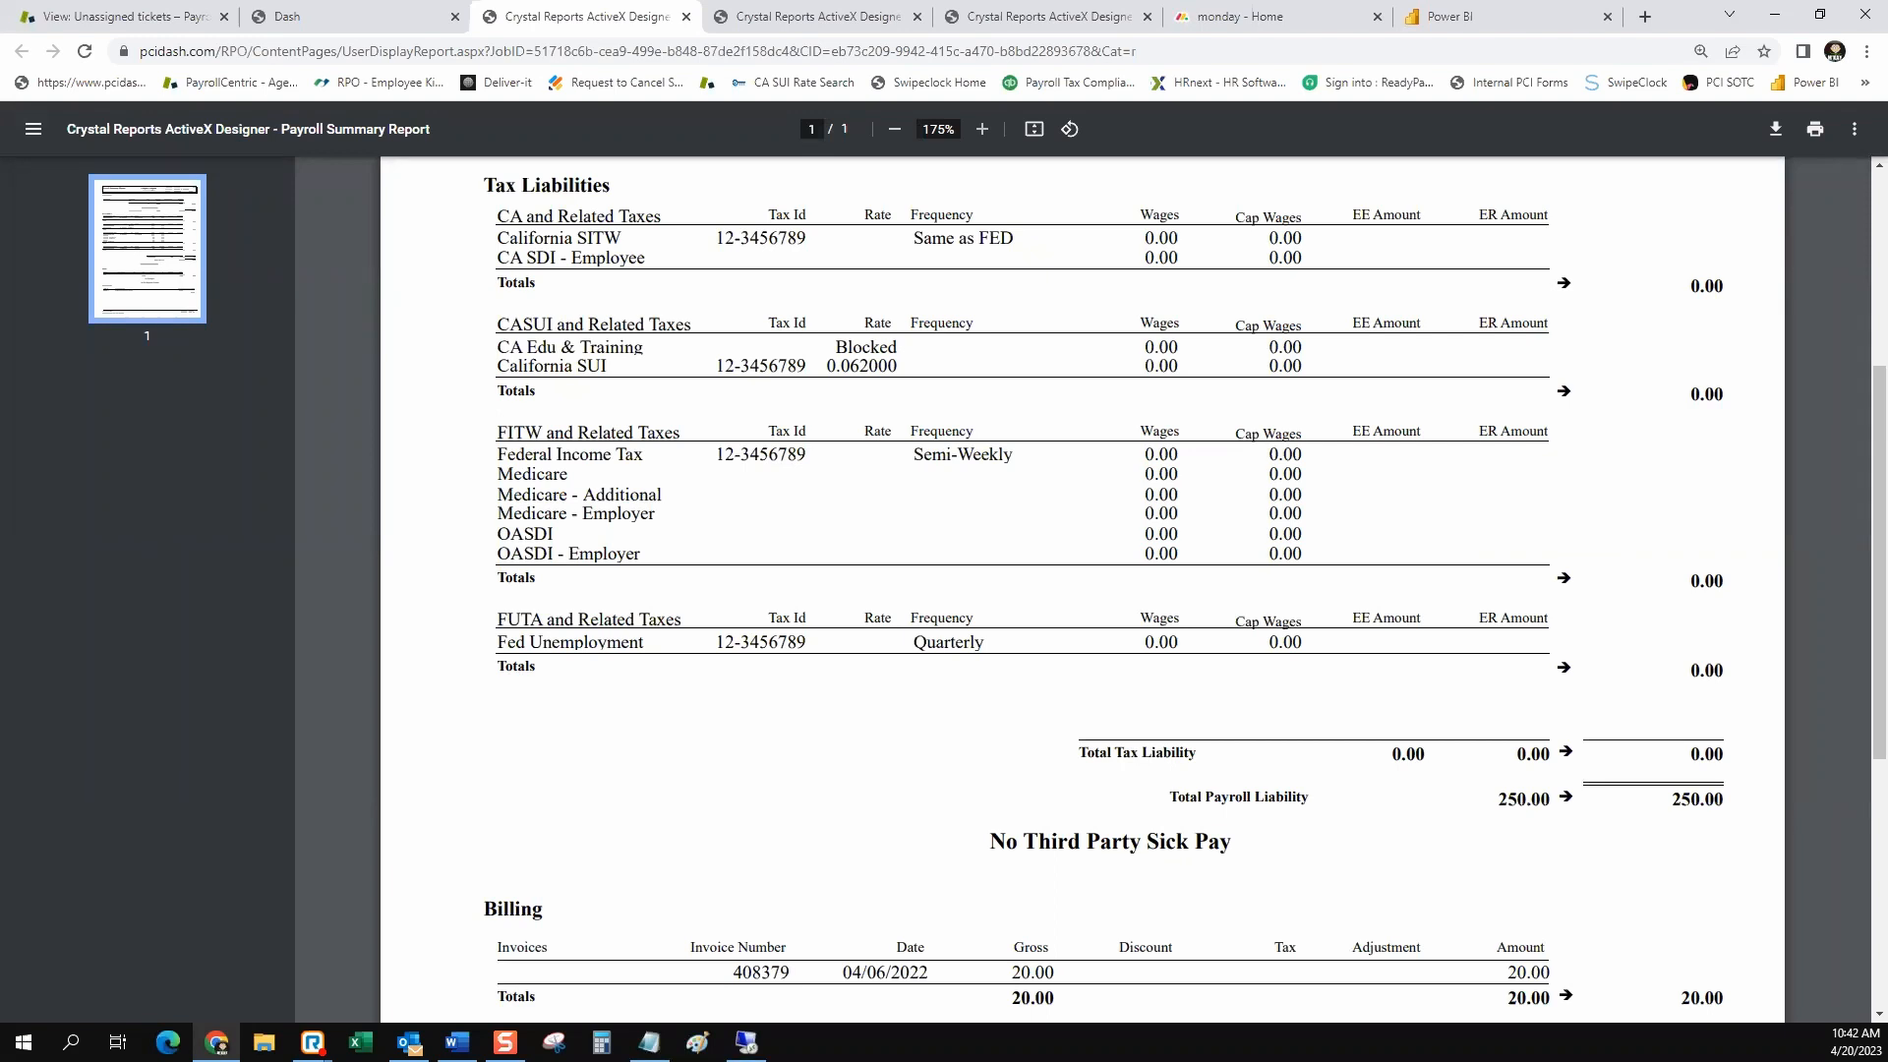
scroll(1081, 590, up, 1)
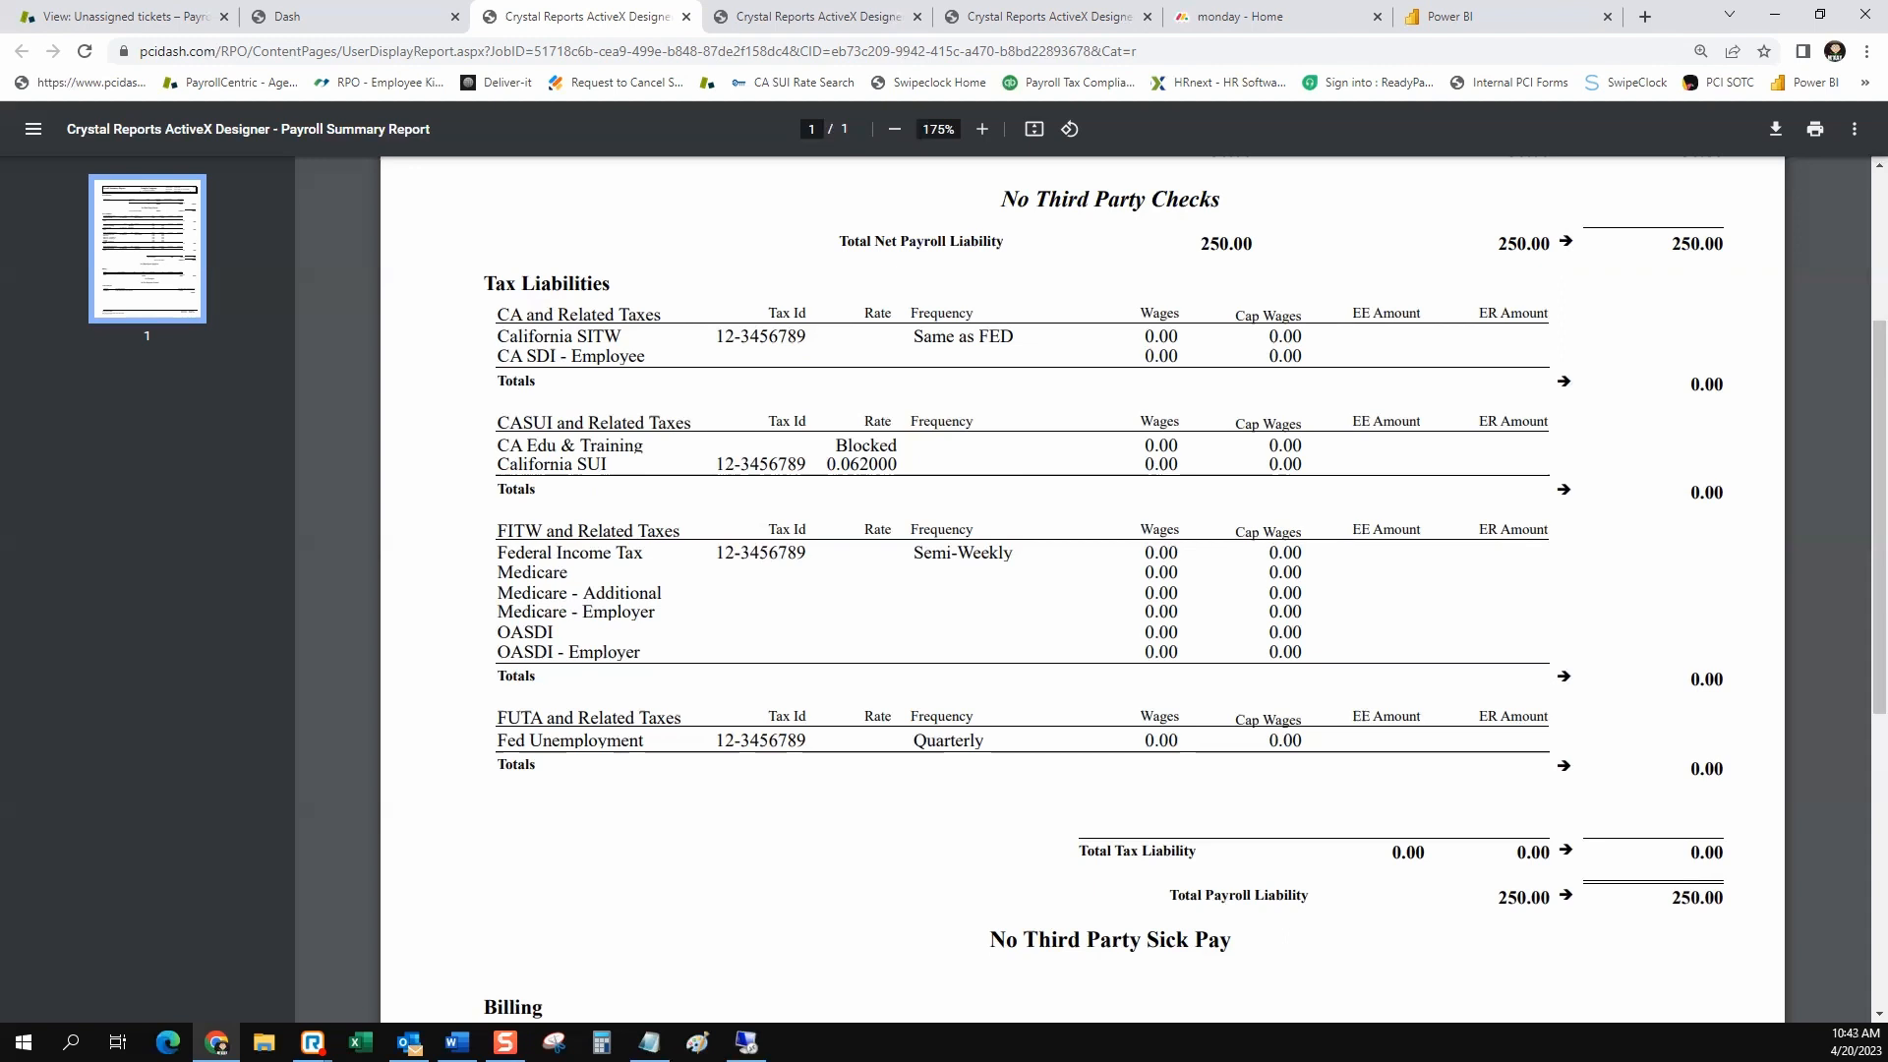
scroll(1082, 590, down, 4)
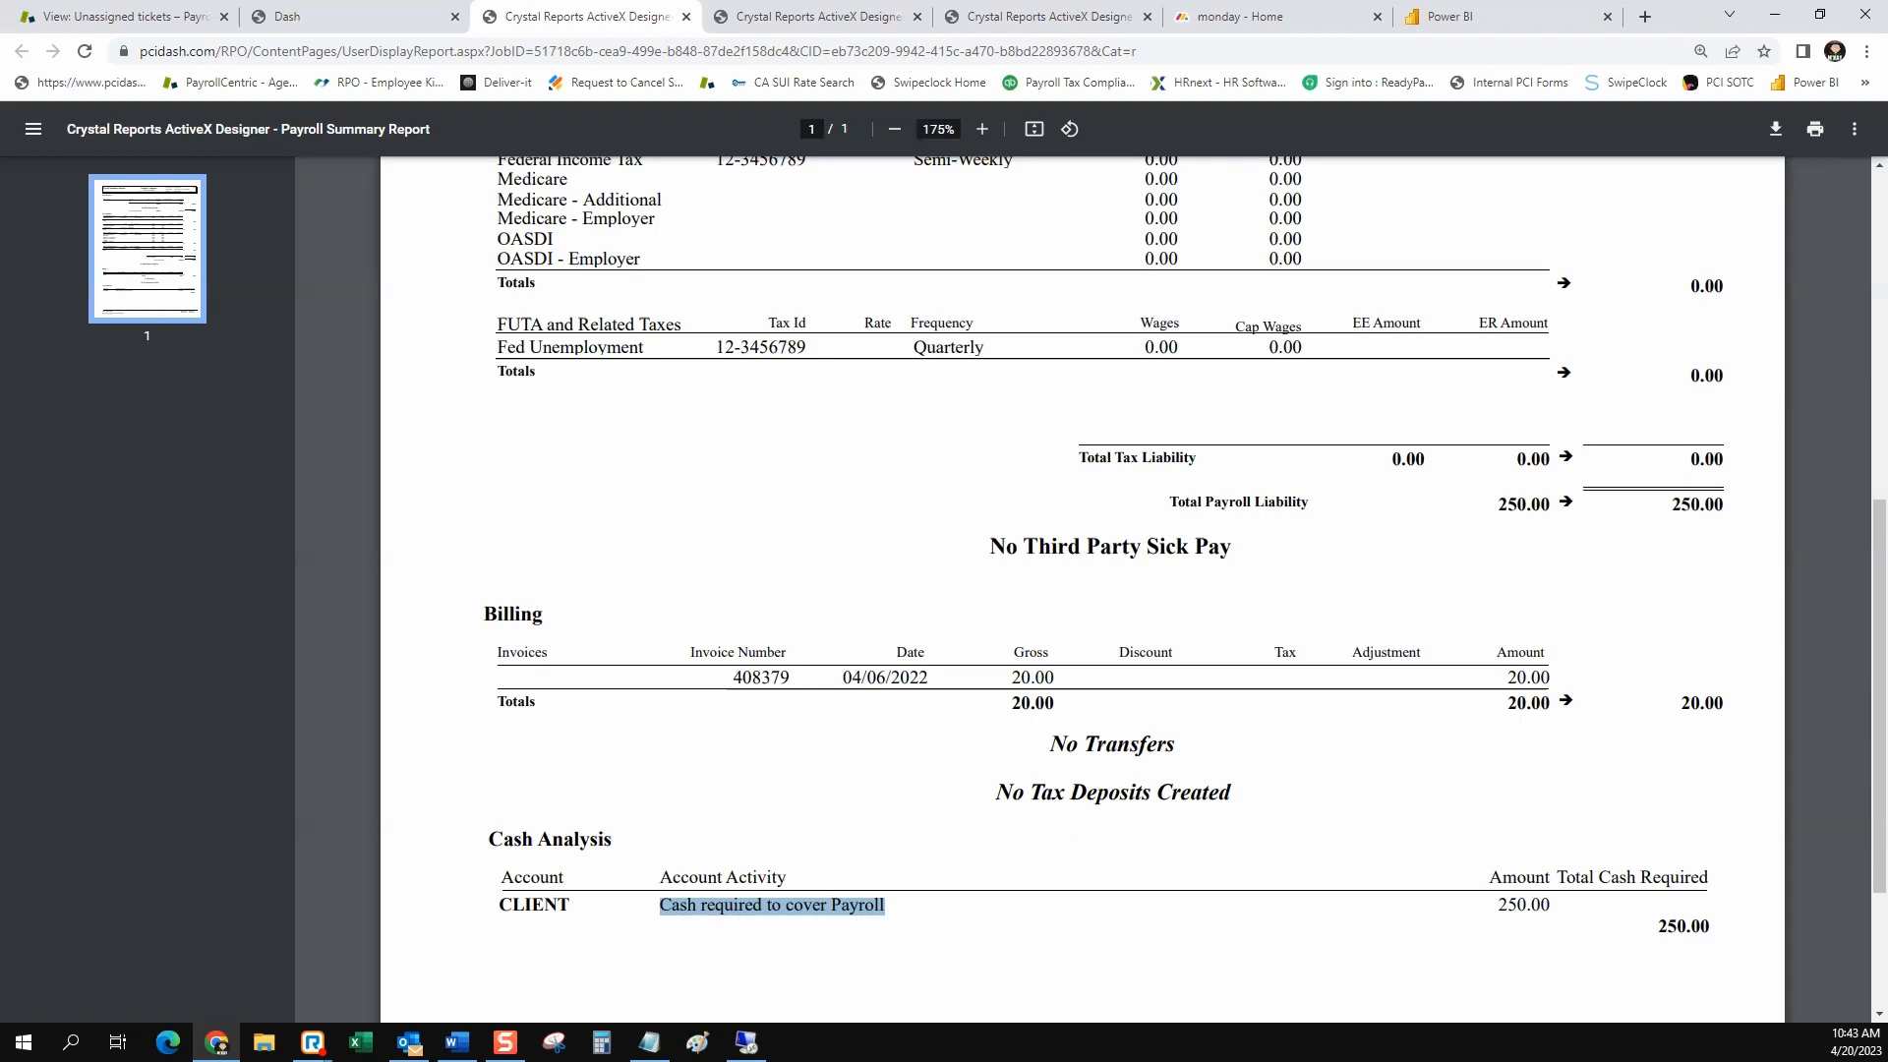
Highlight the report's transfers and tax deposits lines, and the federal and California tax IDs with the California SUI rate
drag(1176, 745, 1048, 745)
drag(1232, 793, 994, 792)
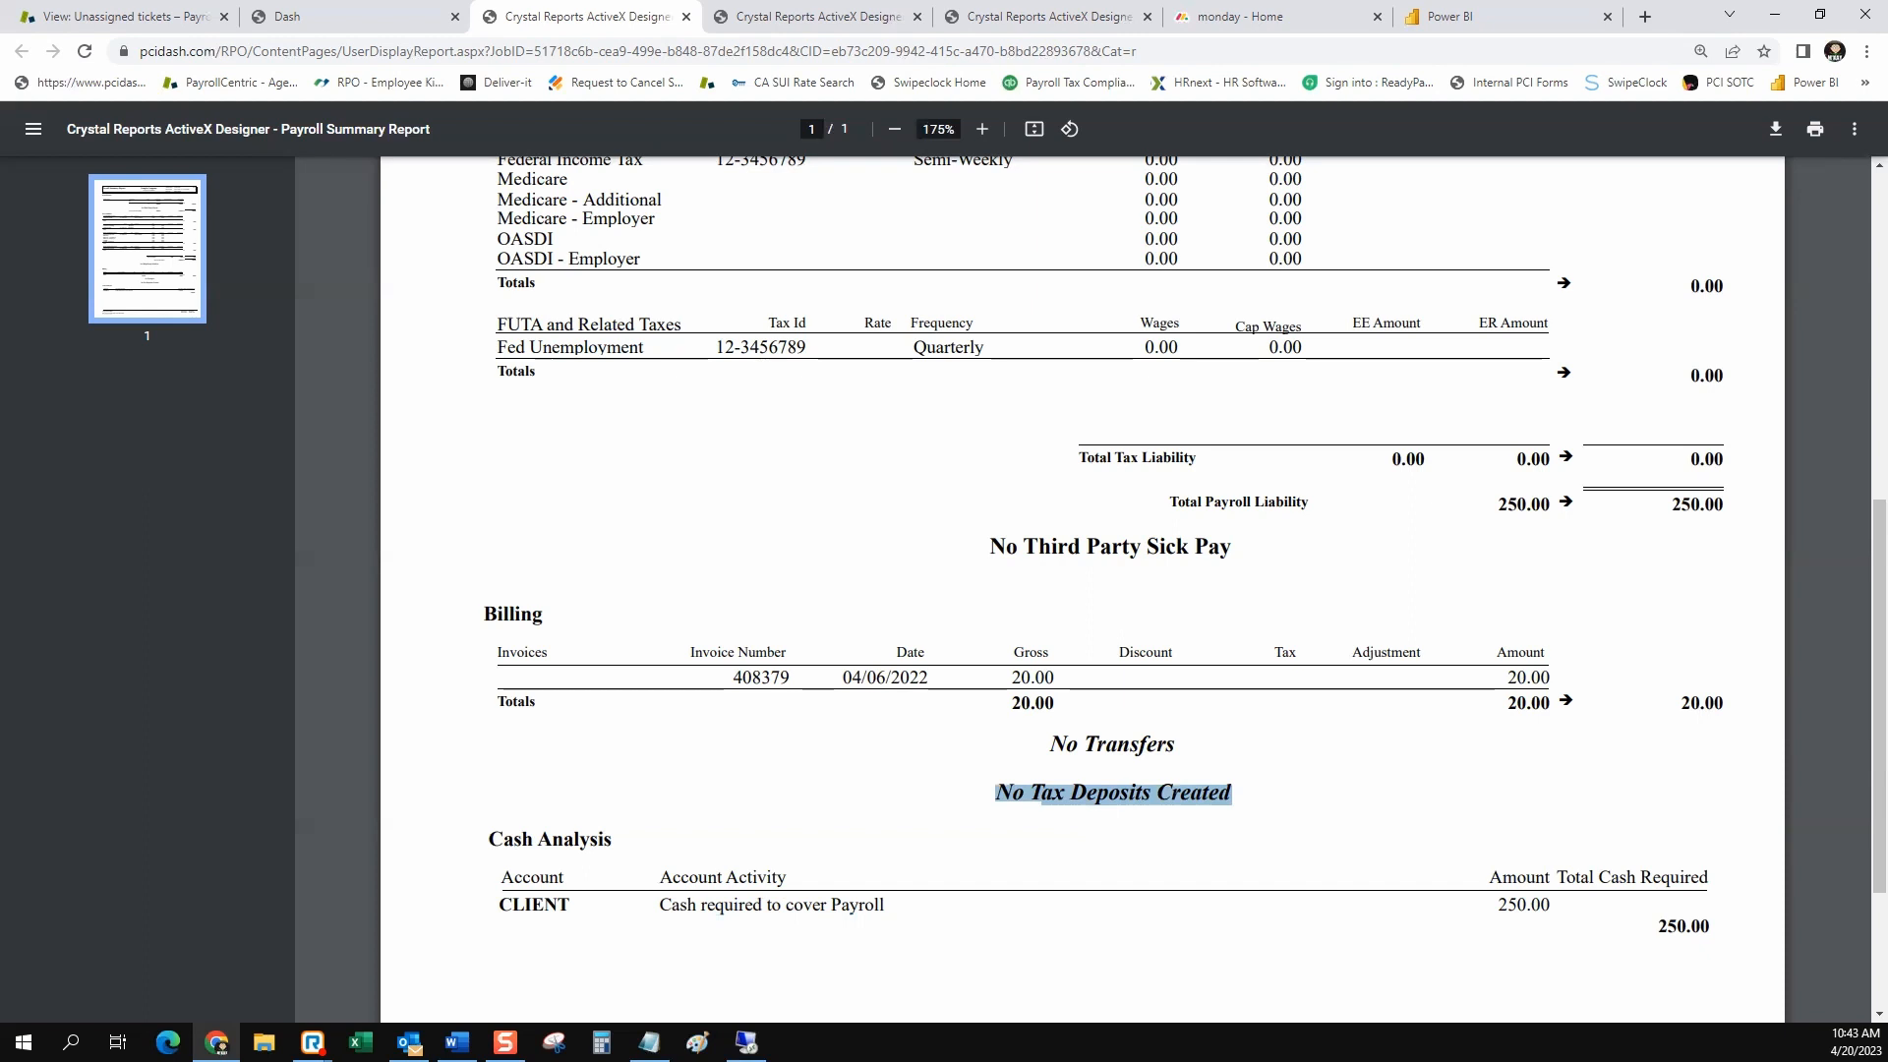
scroll(1081, 590, up, 2)
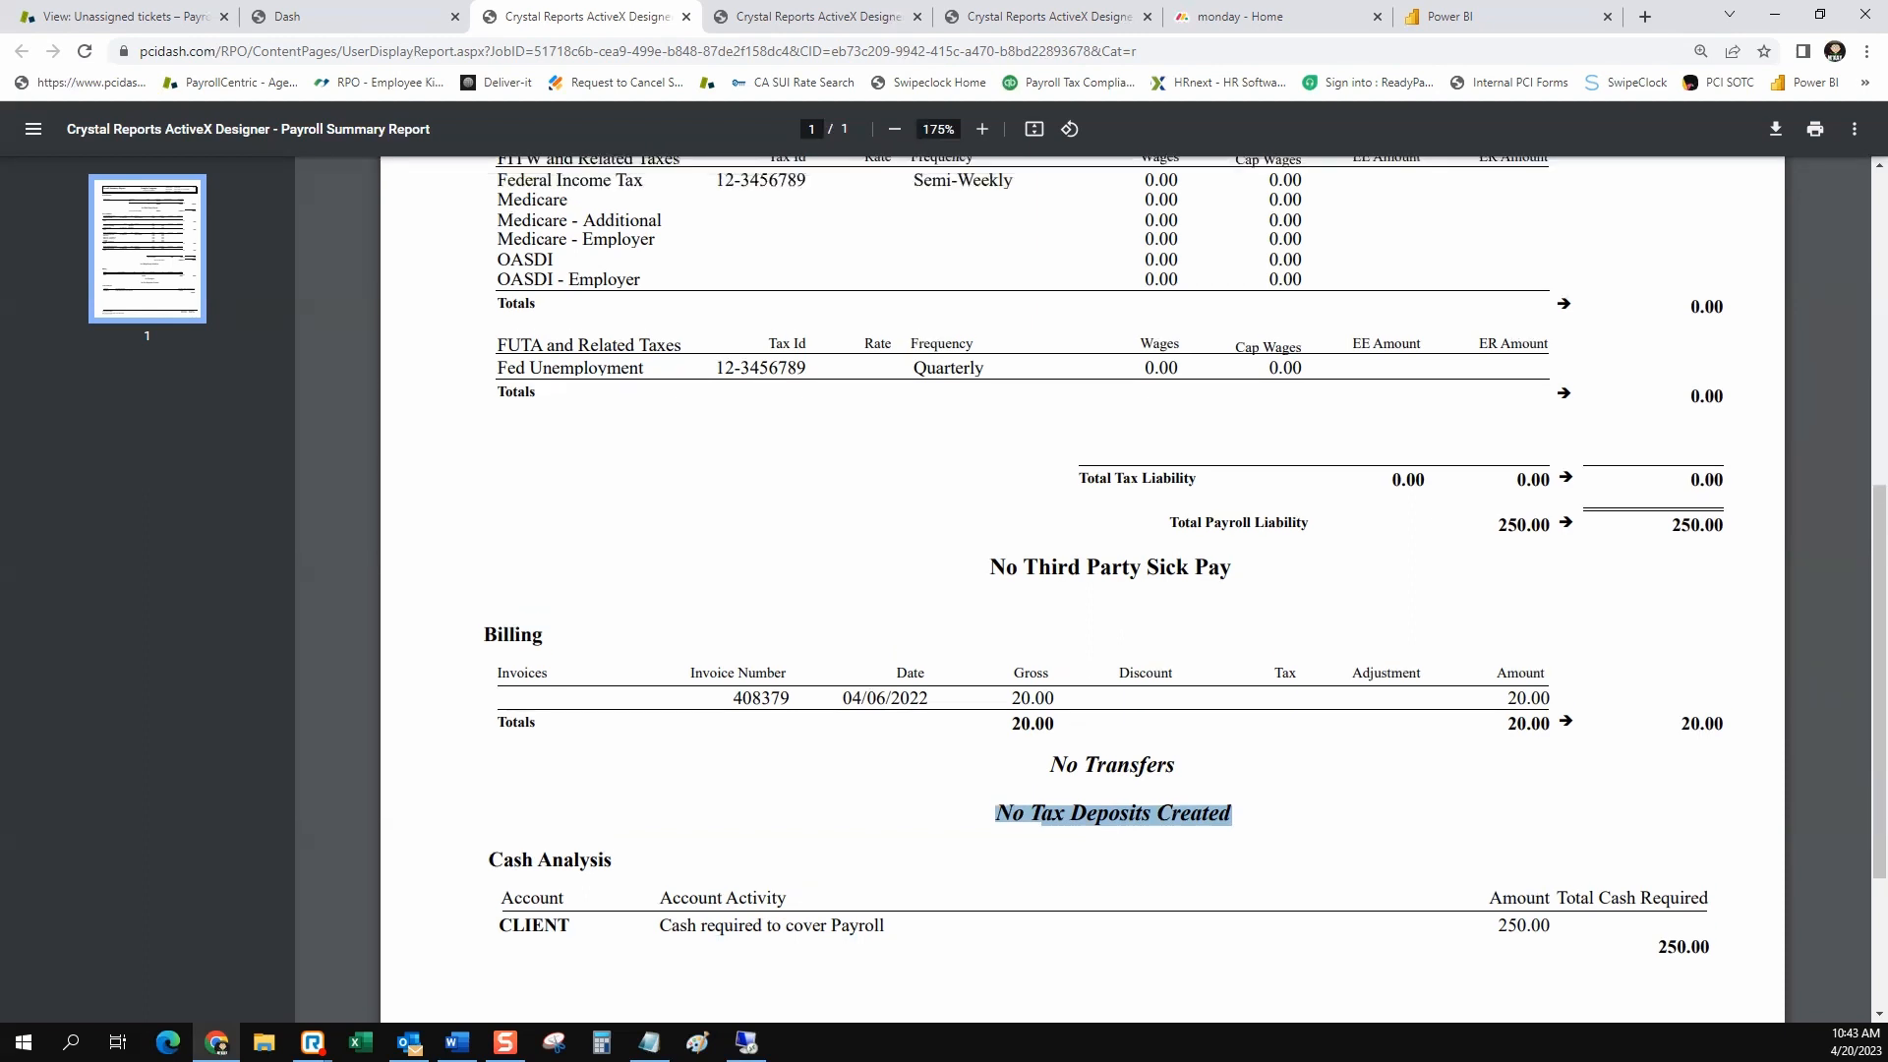
scroll(1082, 590, up, 2)
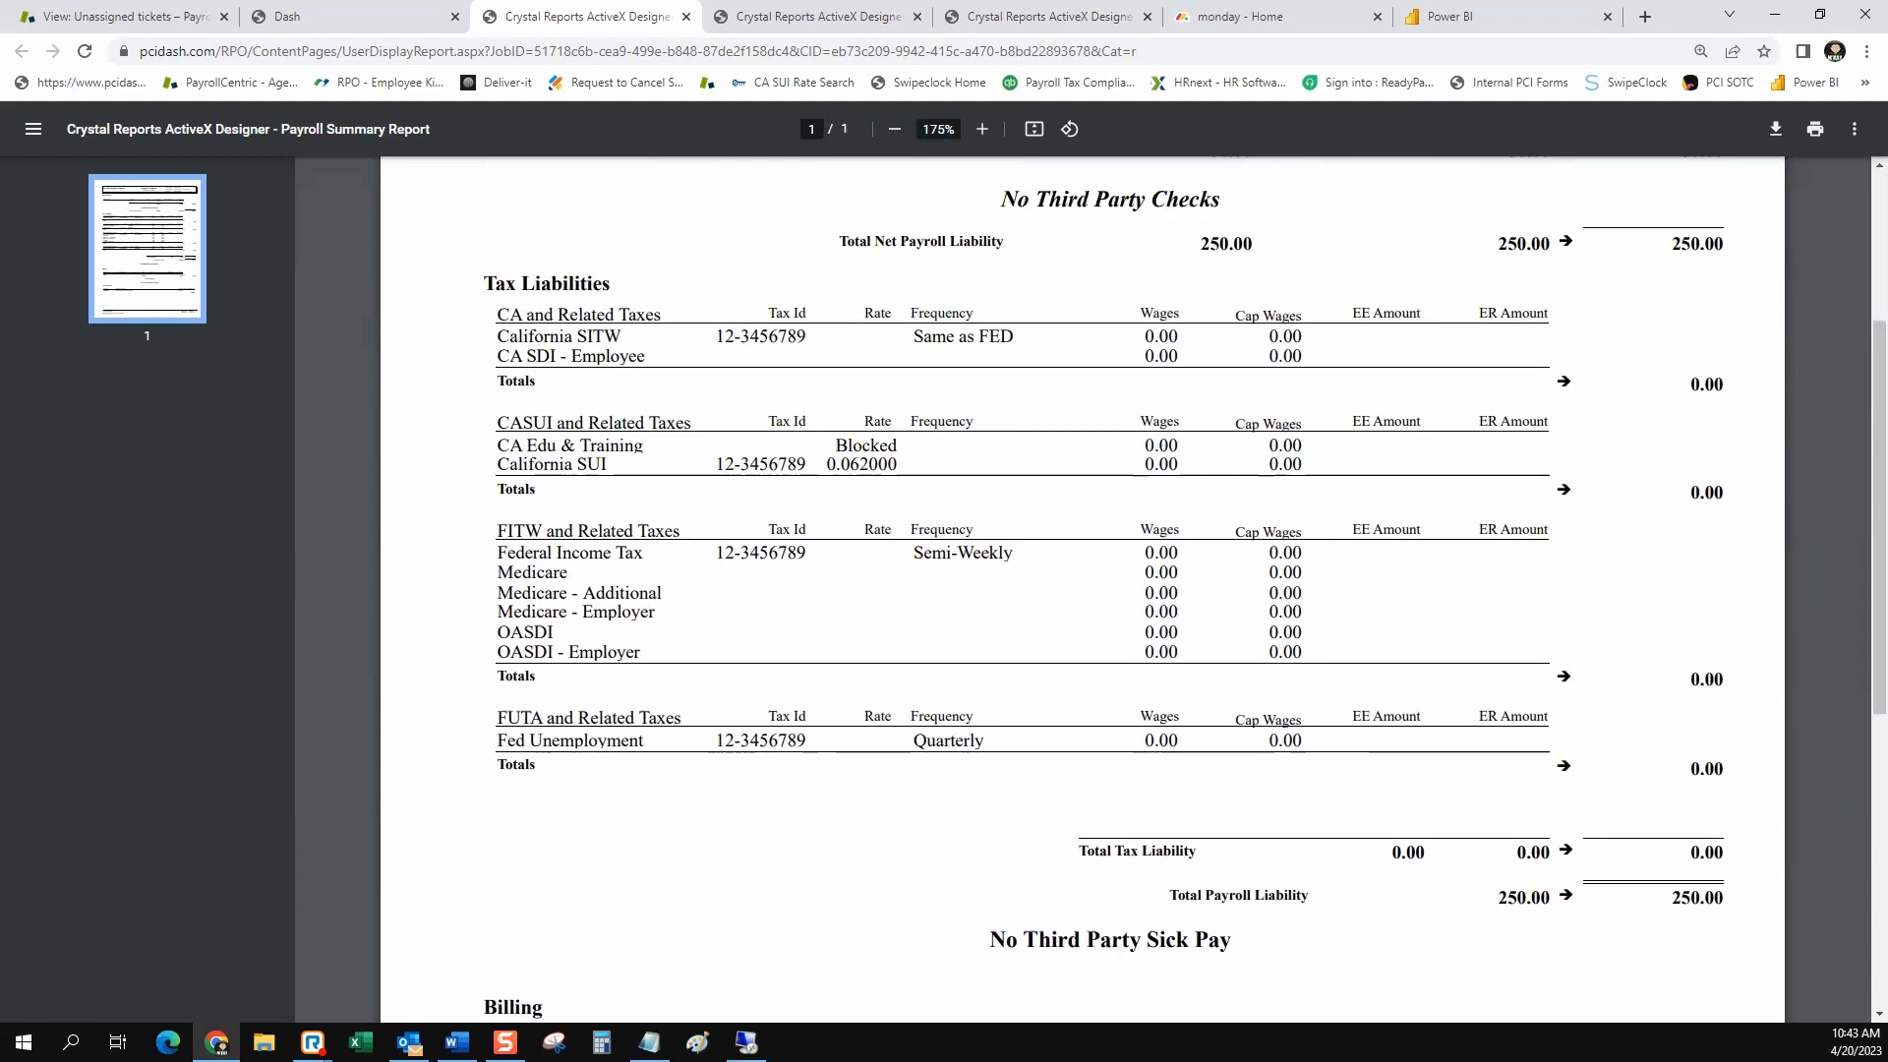
drag(809, 553, 716, 554)
drag(807, 338, 715, 338)
drag(898, 464, 827, 464)
Examine the Payroll Totals section, highlighting the regular checks' net amount and the Dir Dep Amount heading
scroll(1082, 590, up, 3)
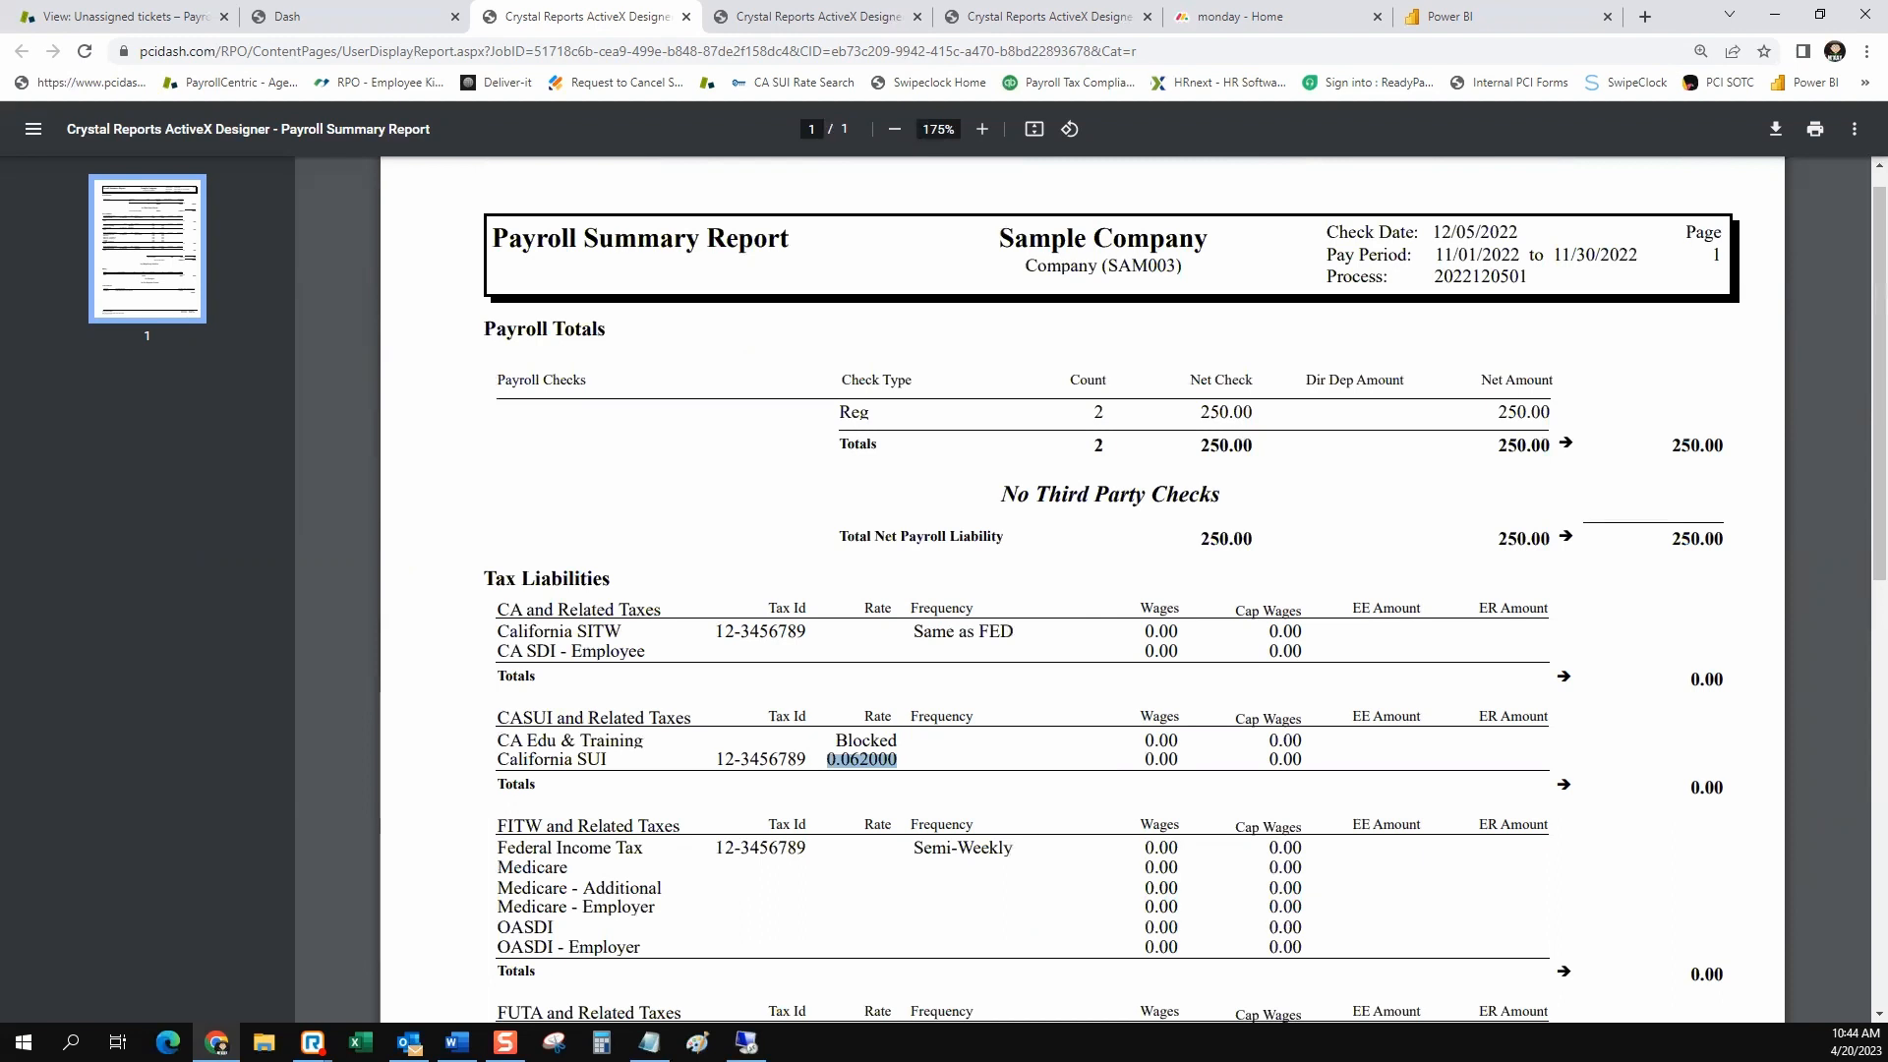
drag(1256, 413, 1201, 413)
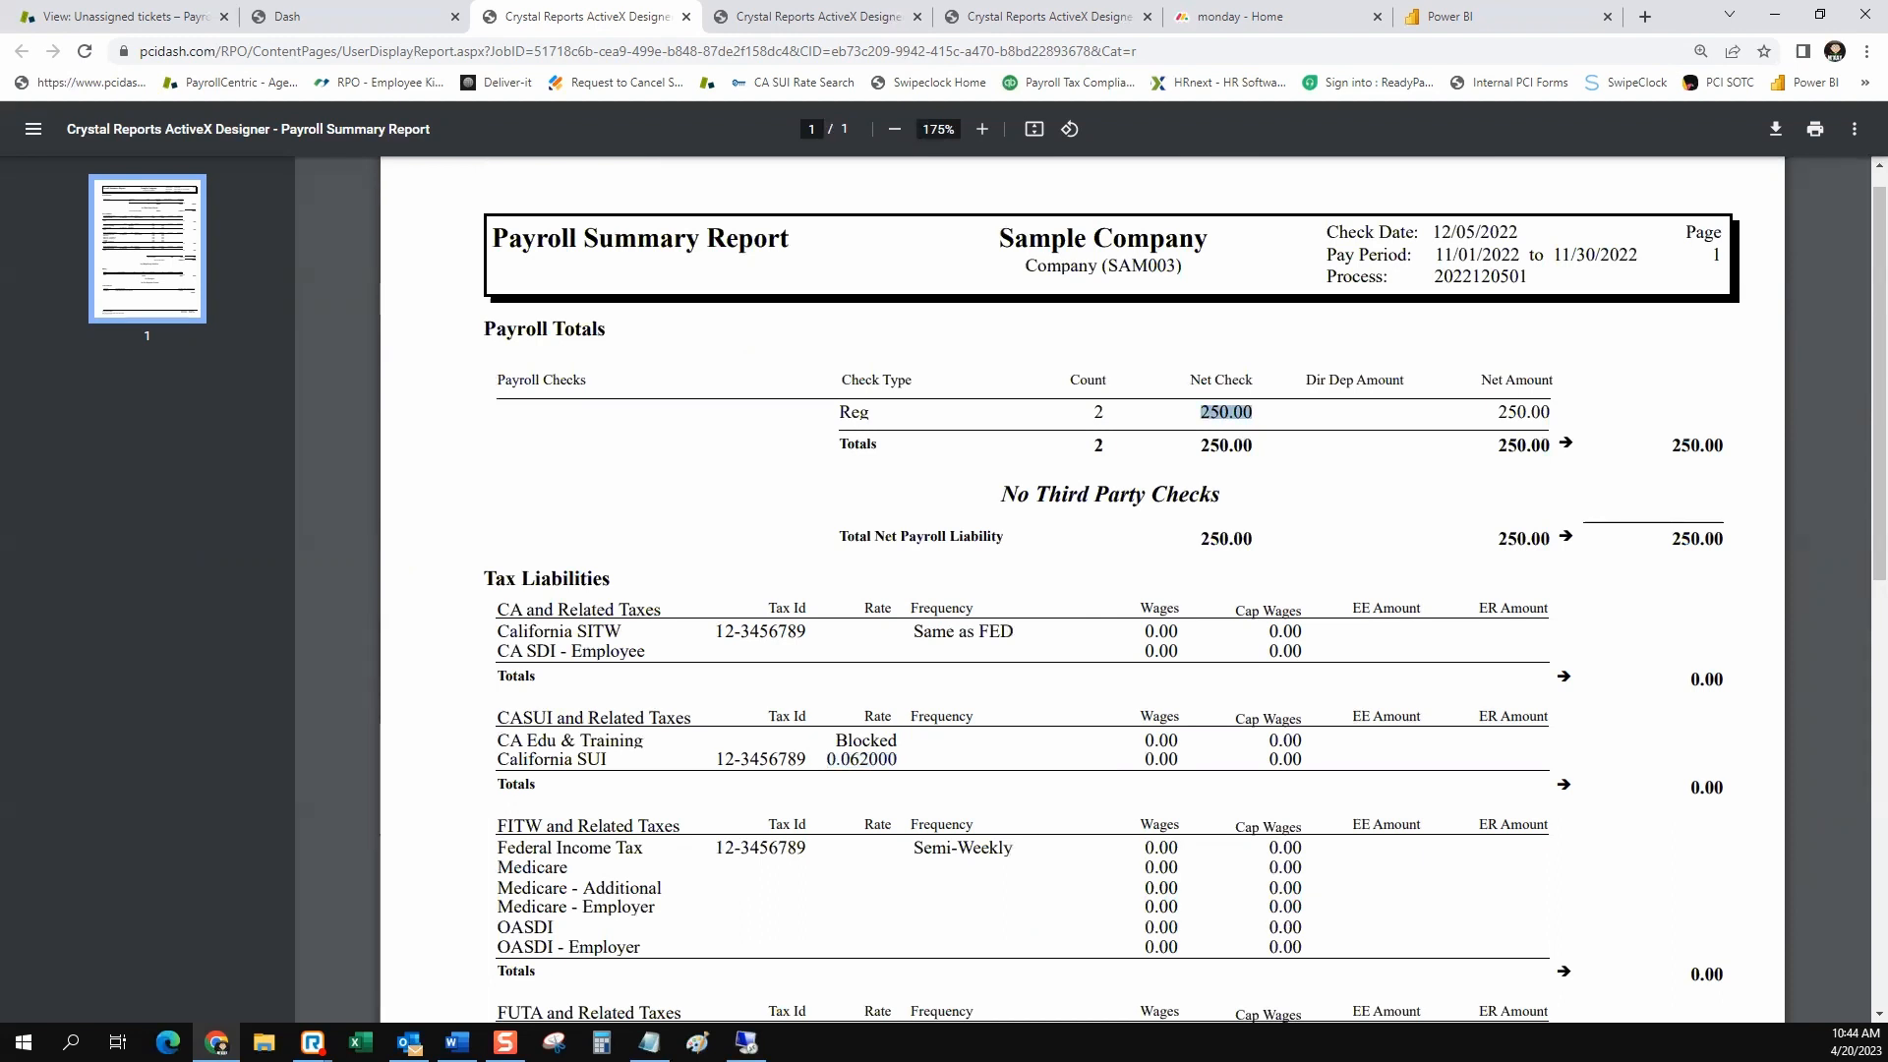
drag(1369, 382, 1328, 381)
scroll(1081, 590, down, 5)
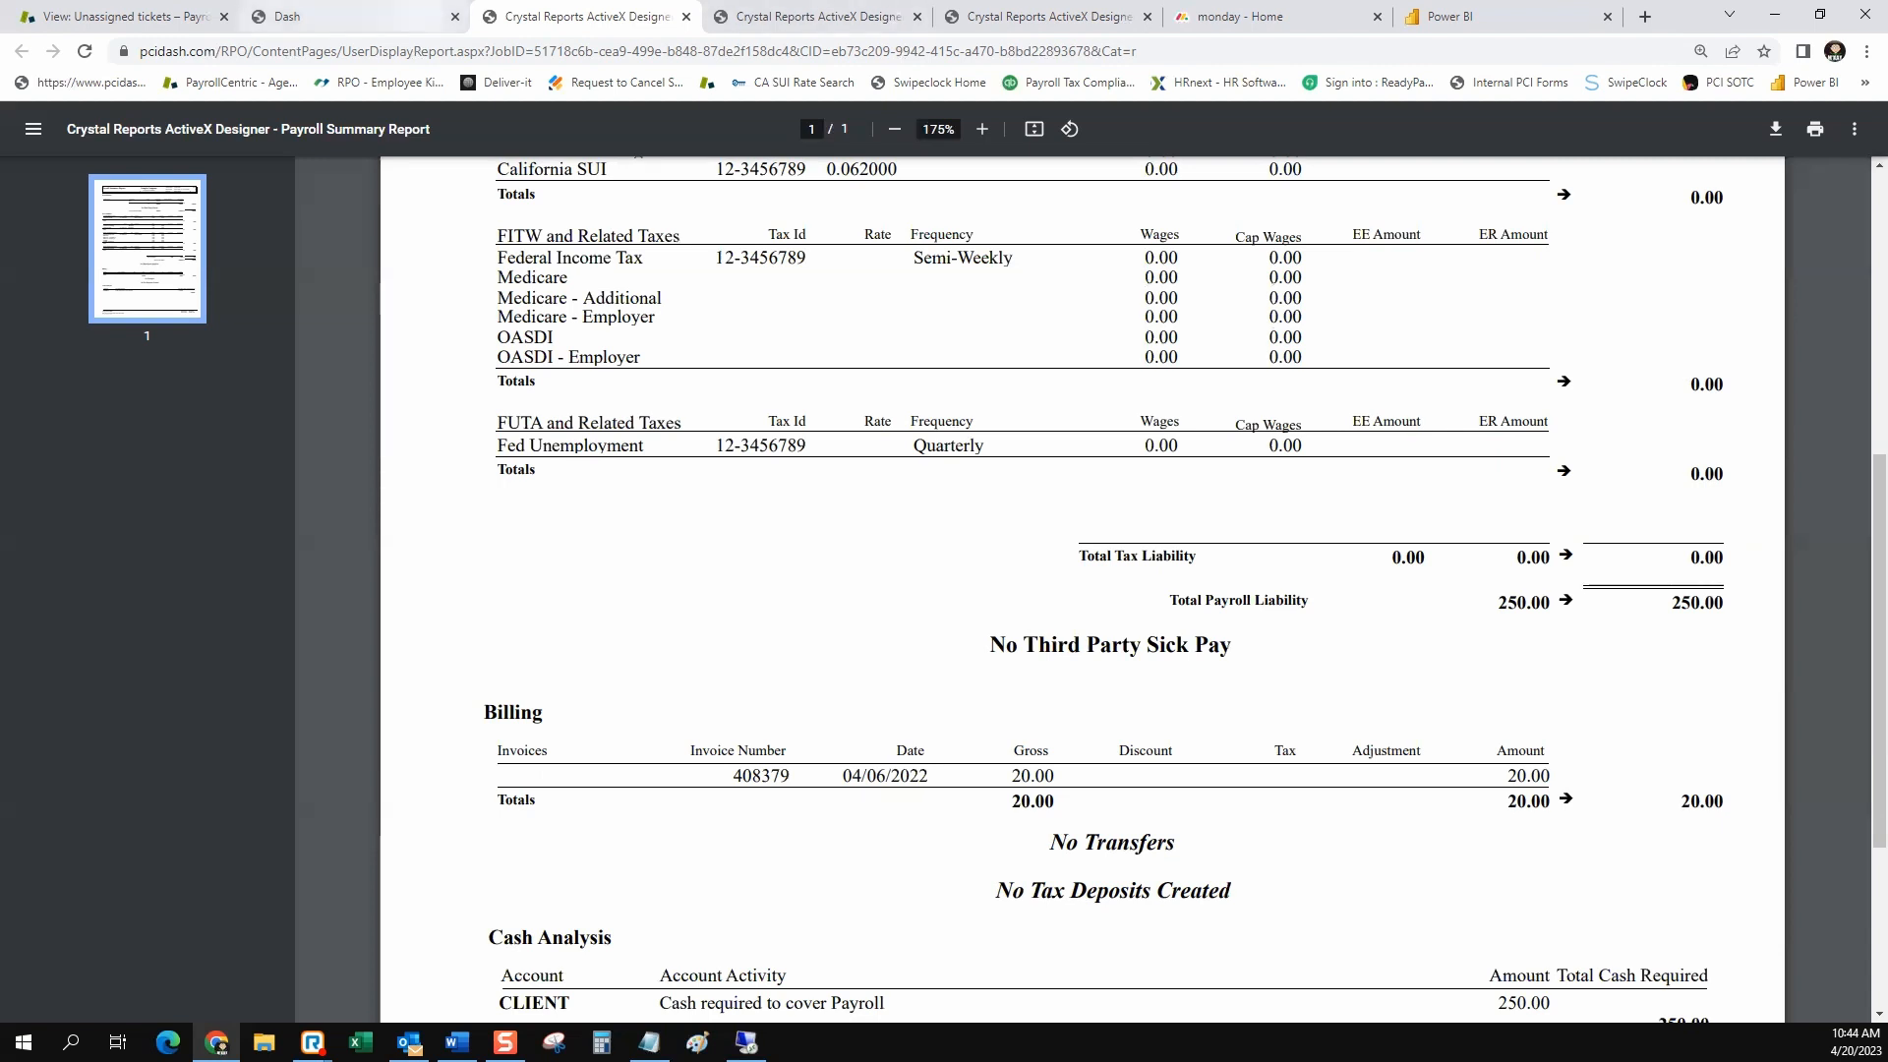
Return to the payroll site's Payroll Summary Report settings page and close the three generated Crystal Reports pages
click(334, 16)
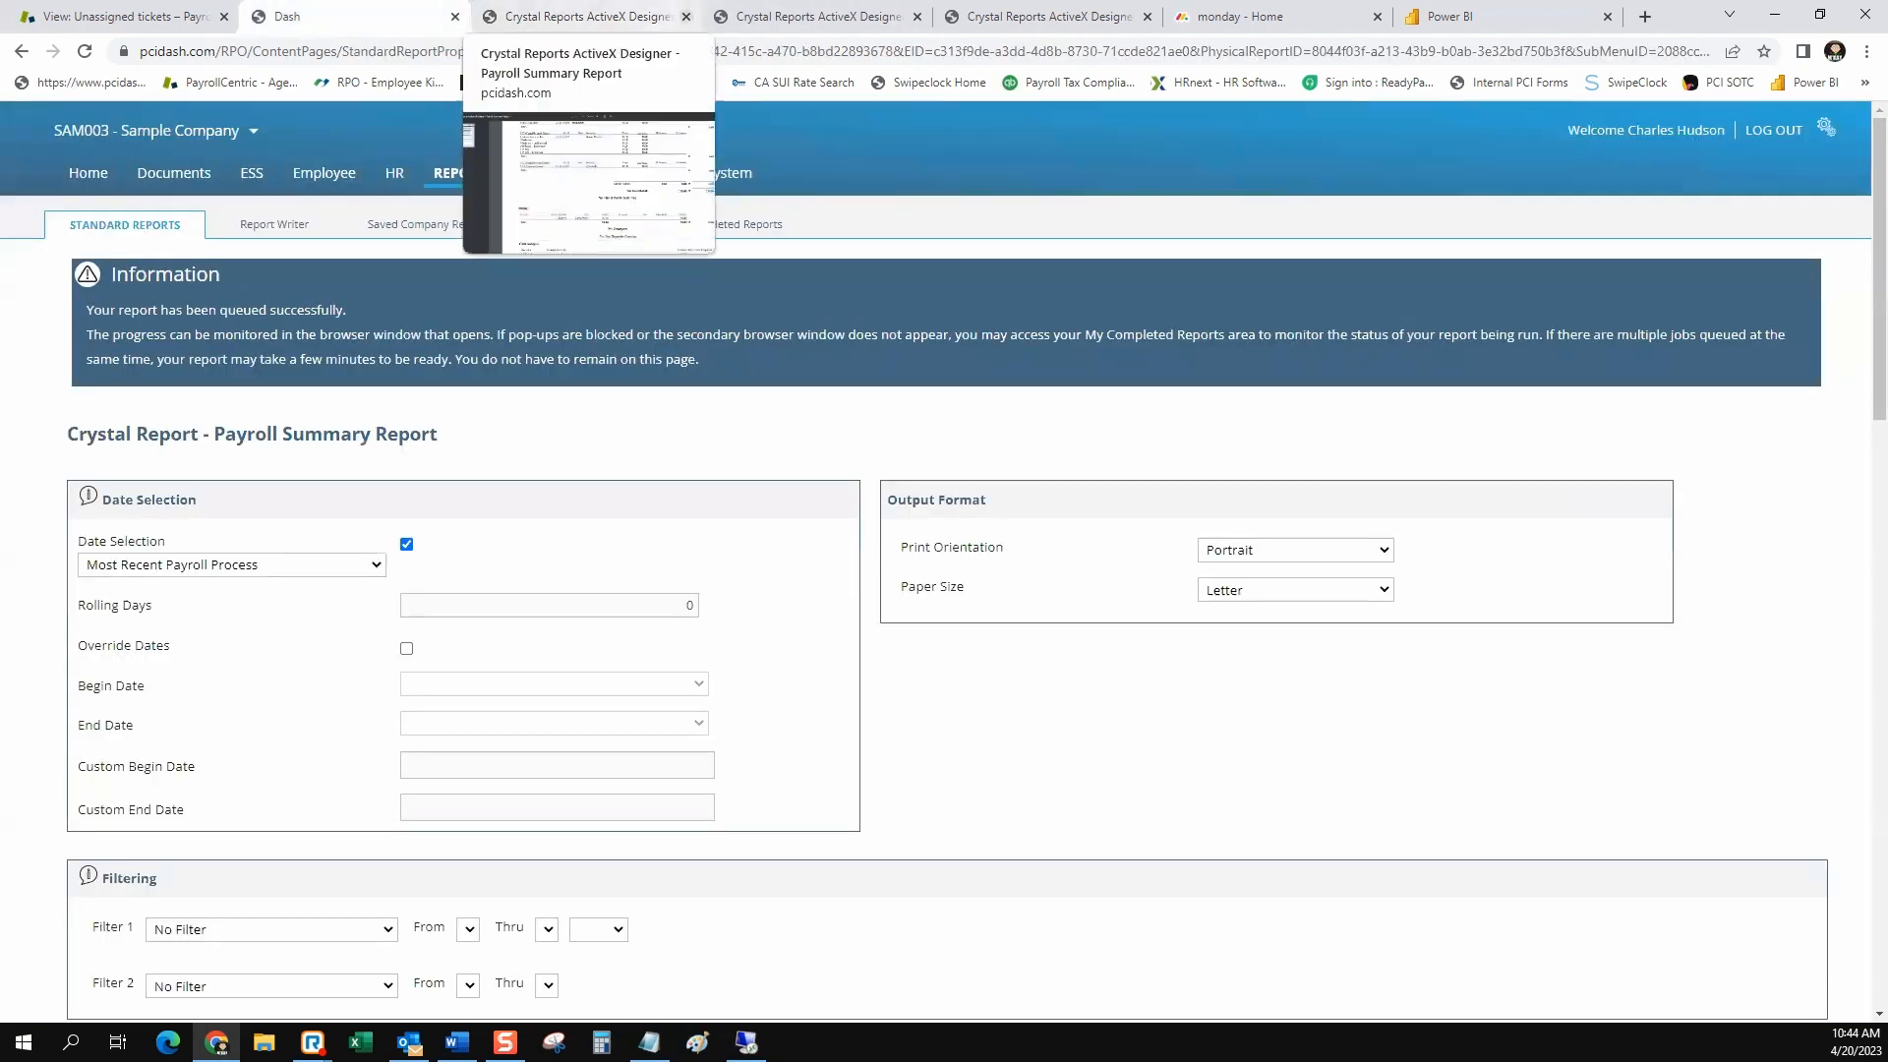
click(686, 16)
click(686, 16)
click(686, 16)
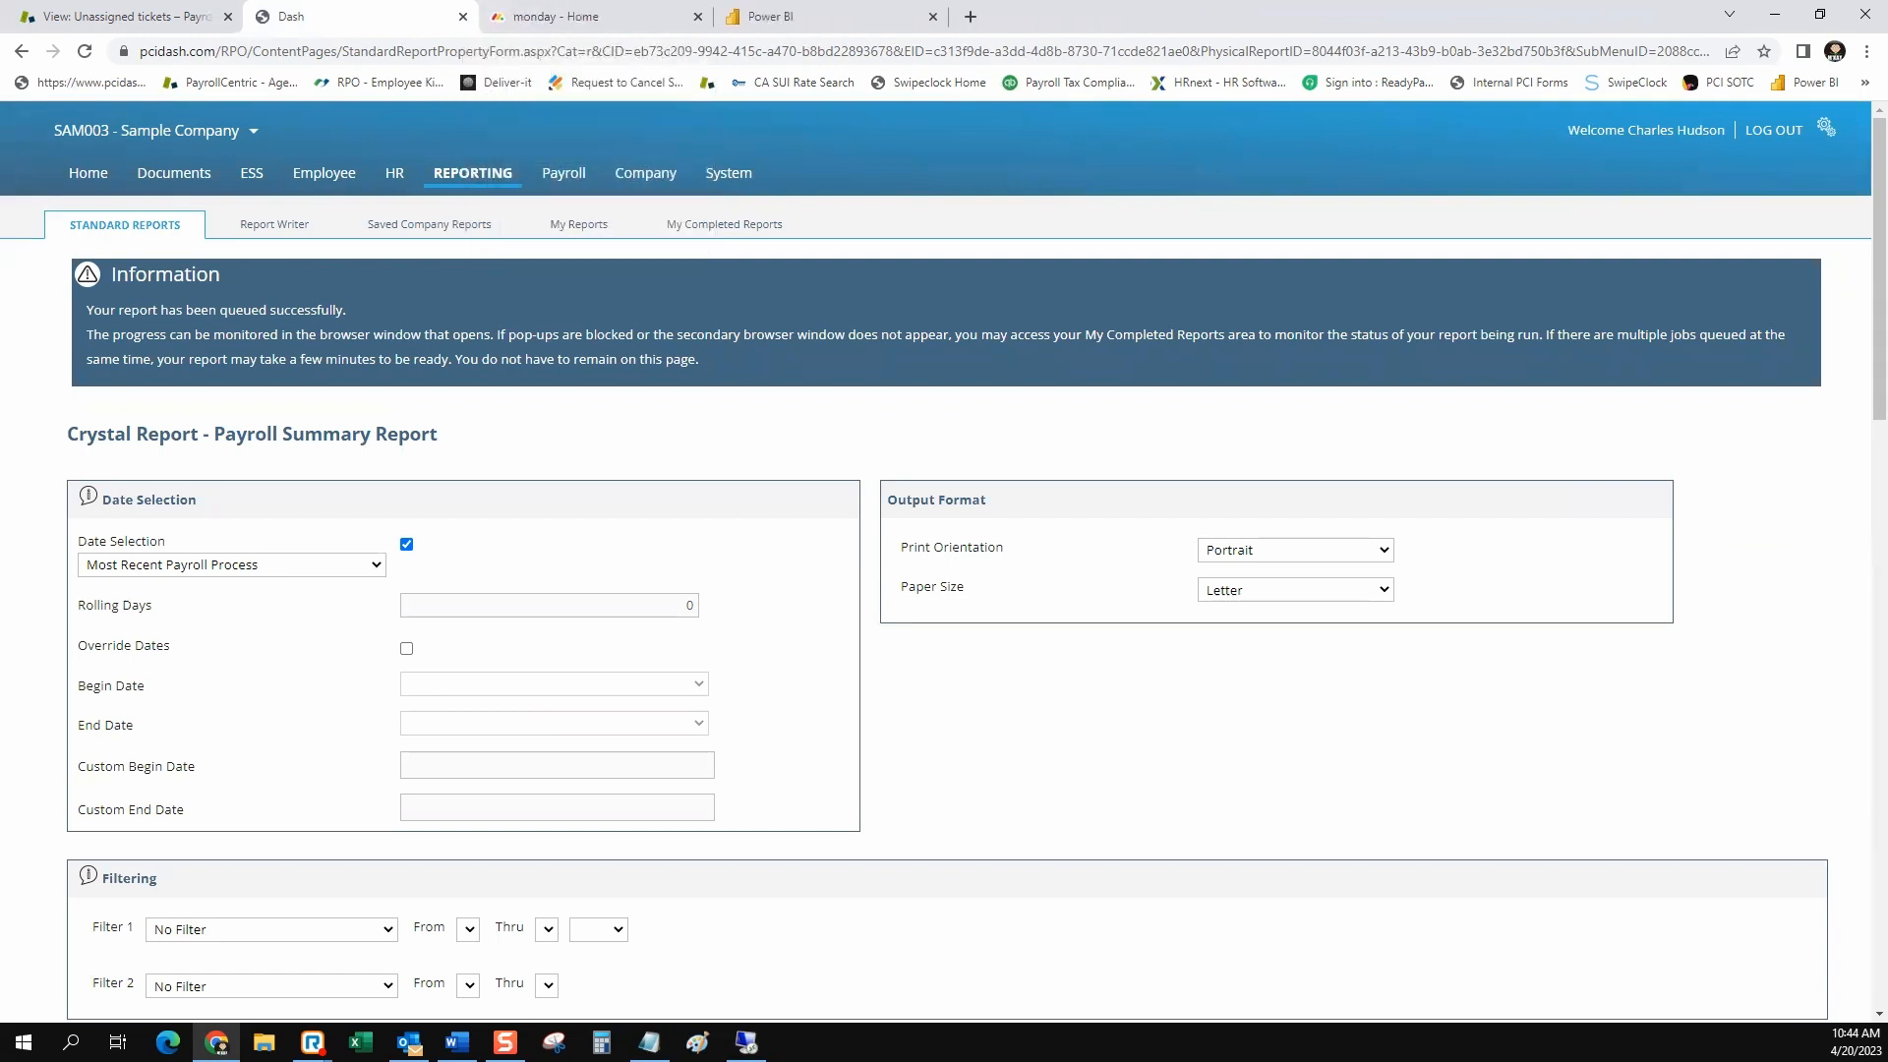